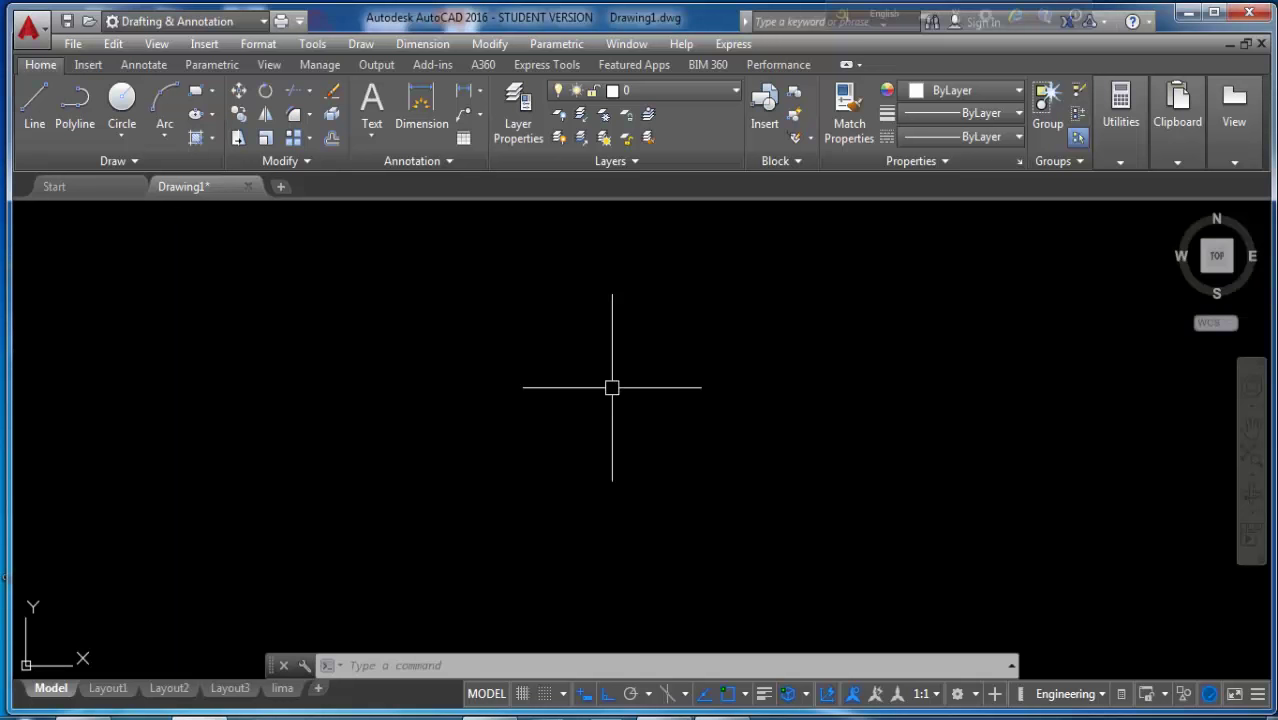
- Keep Engineering length units and set length precision to 0'-0.00" in Drawing Units
type("un")
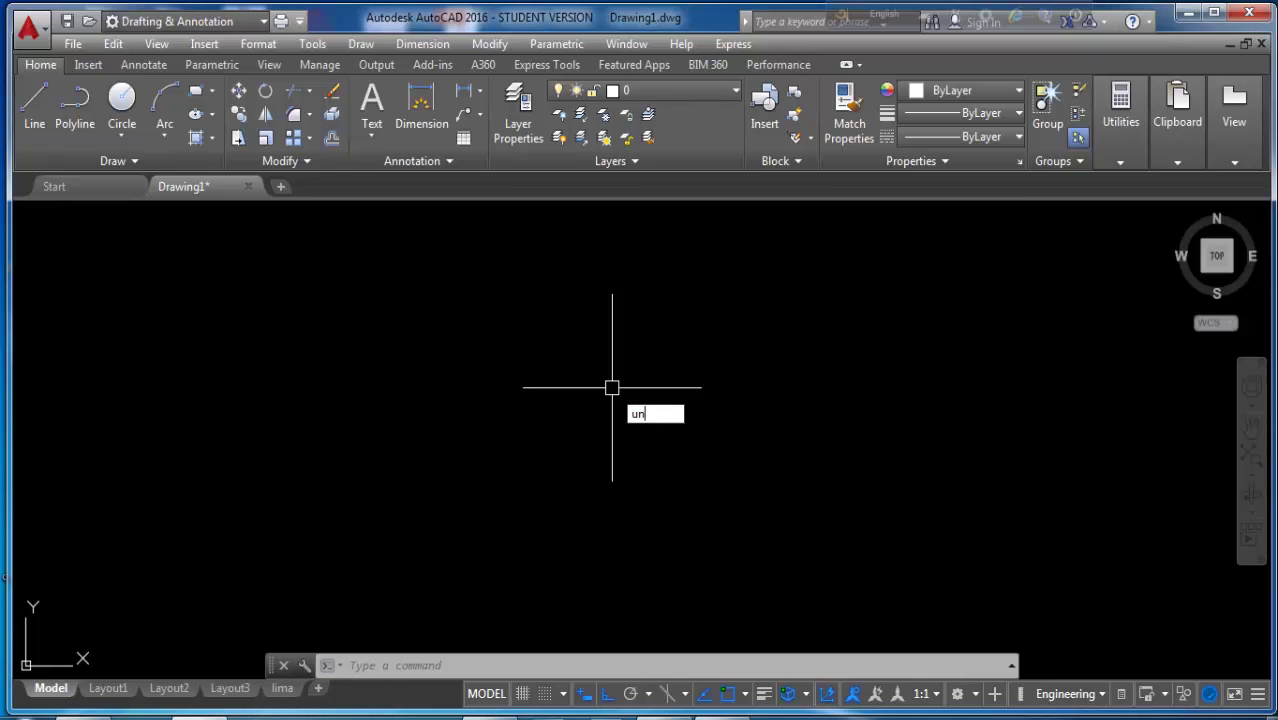
key("Return")
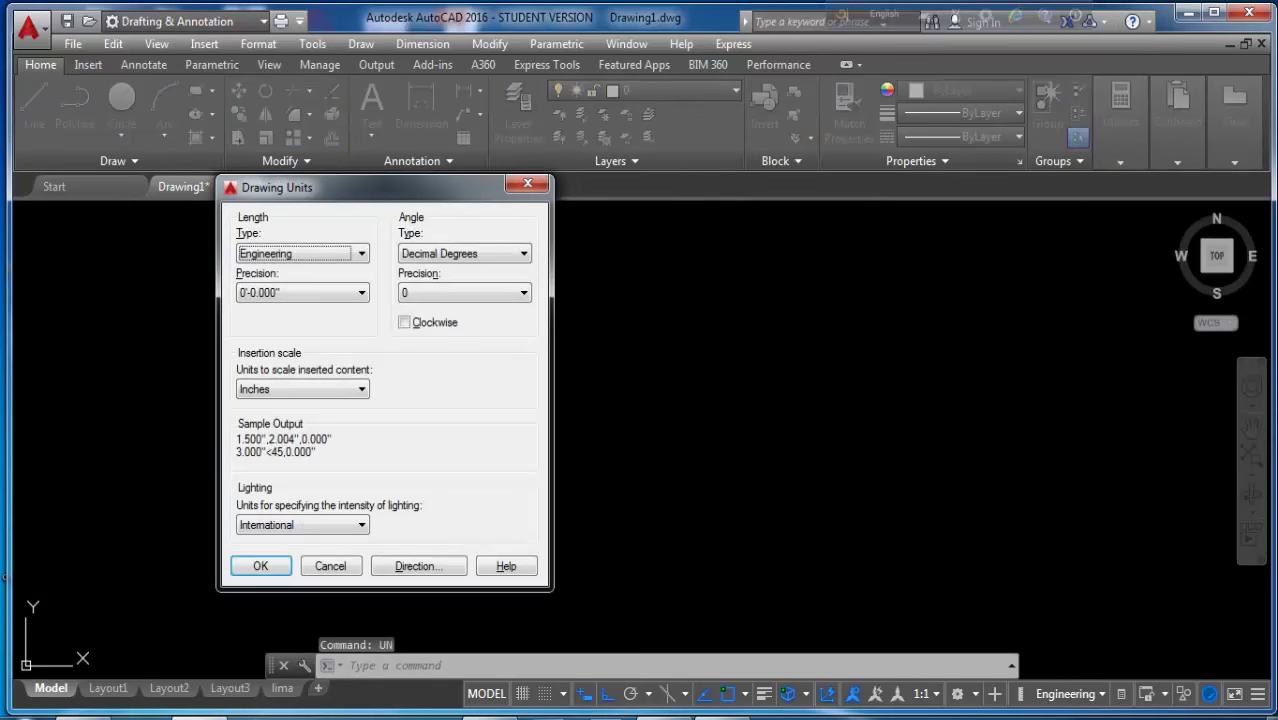
left_click(302, 253)
left_click(300, 305)
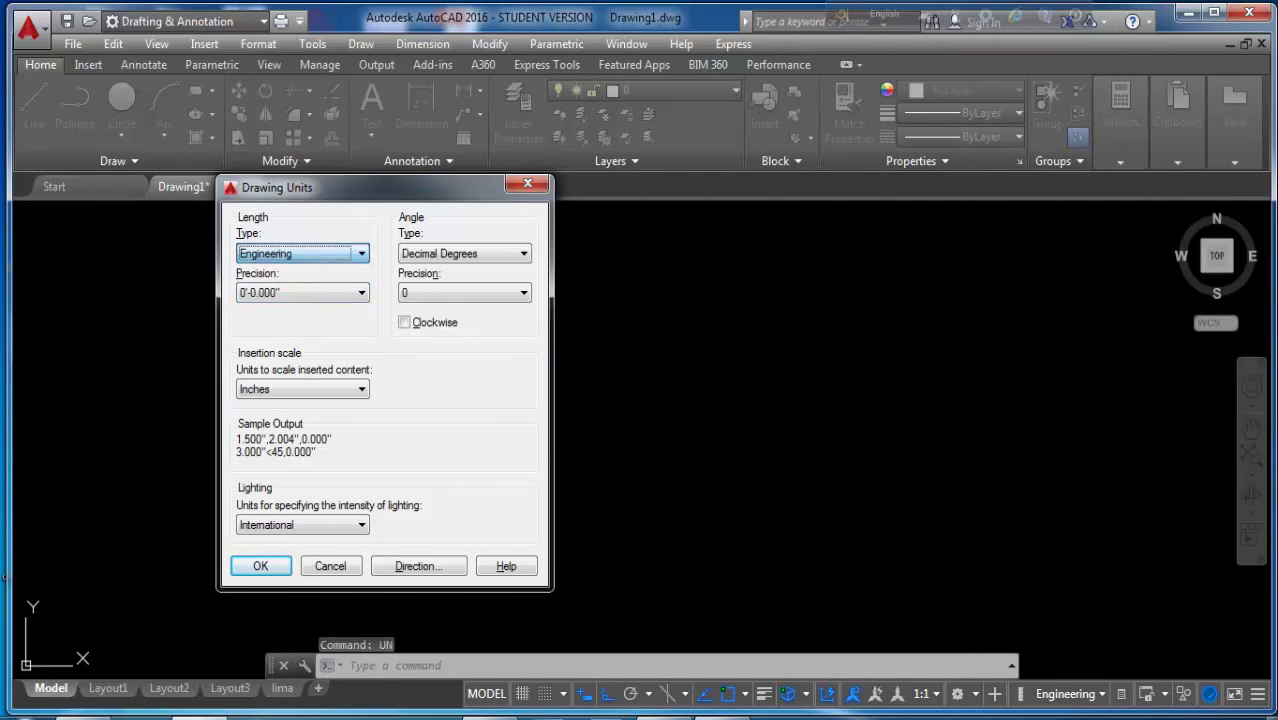
left_click(302, 292)
left_click(255, 335)
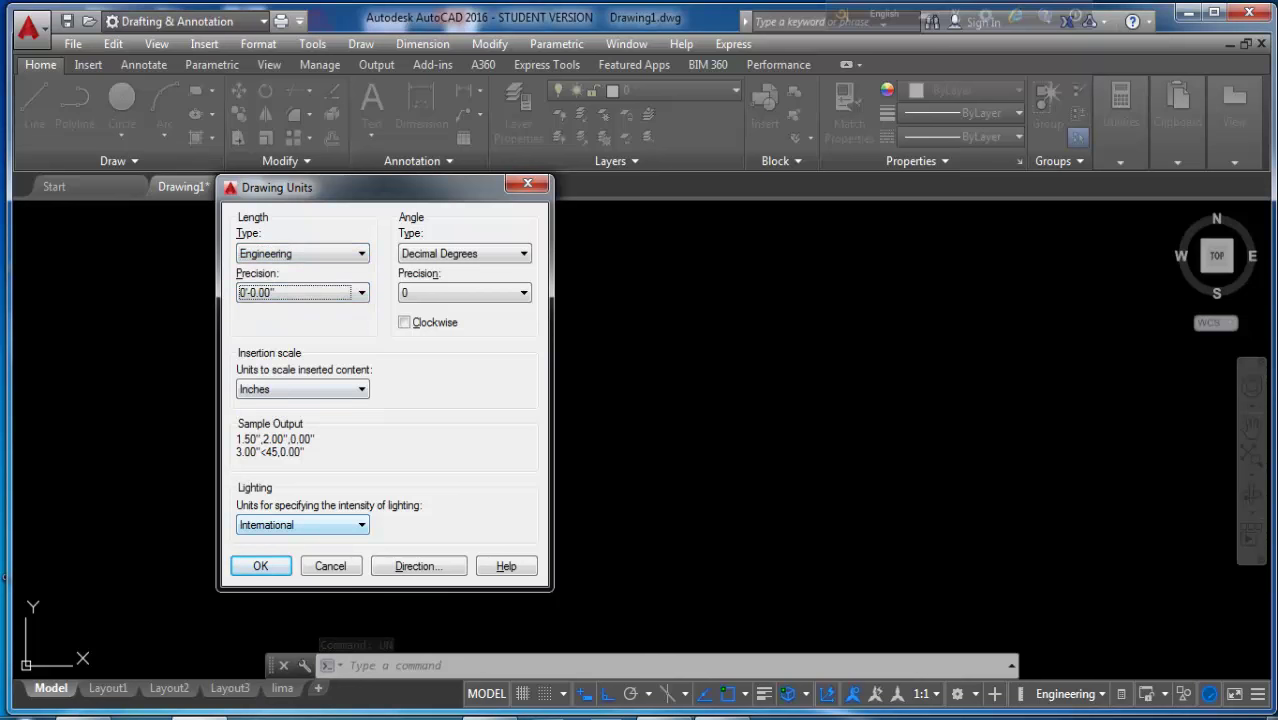
left_click(263, 567)
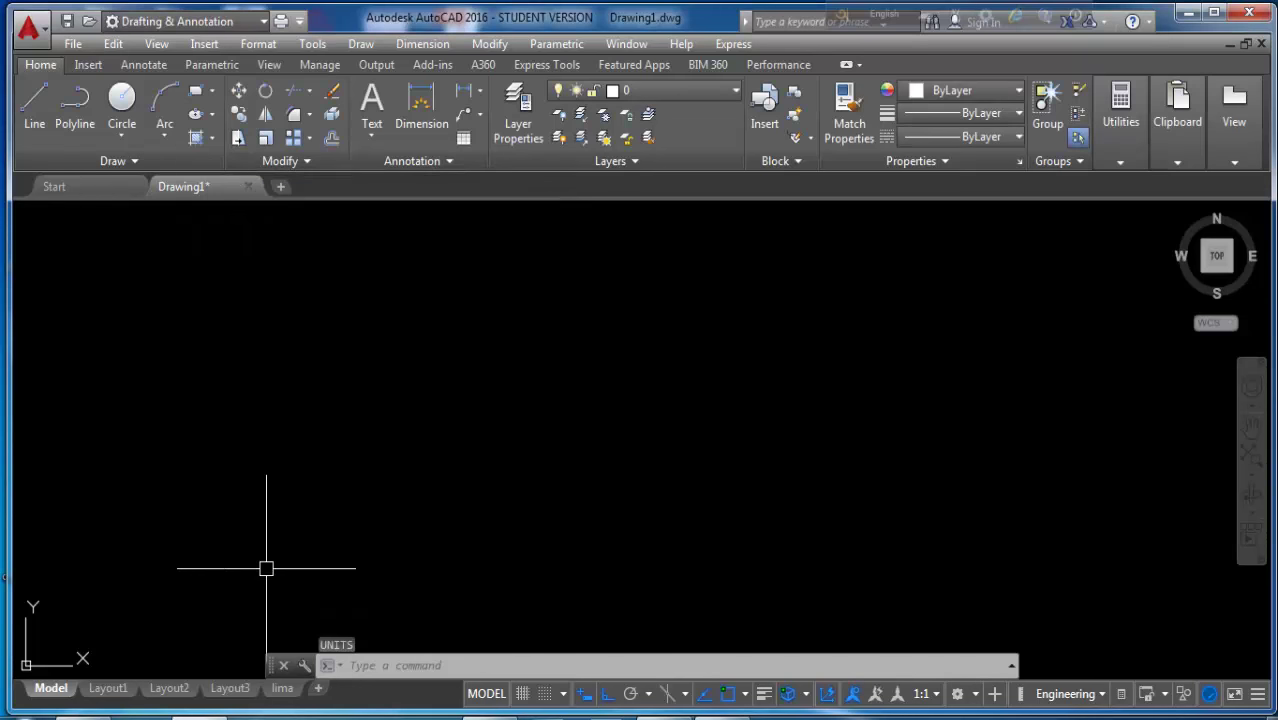
- Give the Standard dimension style Engineering primary units with 0'-0.00" precision
type("D")
key("Return")
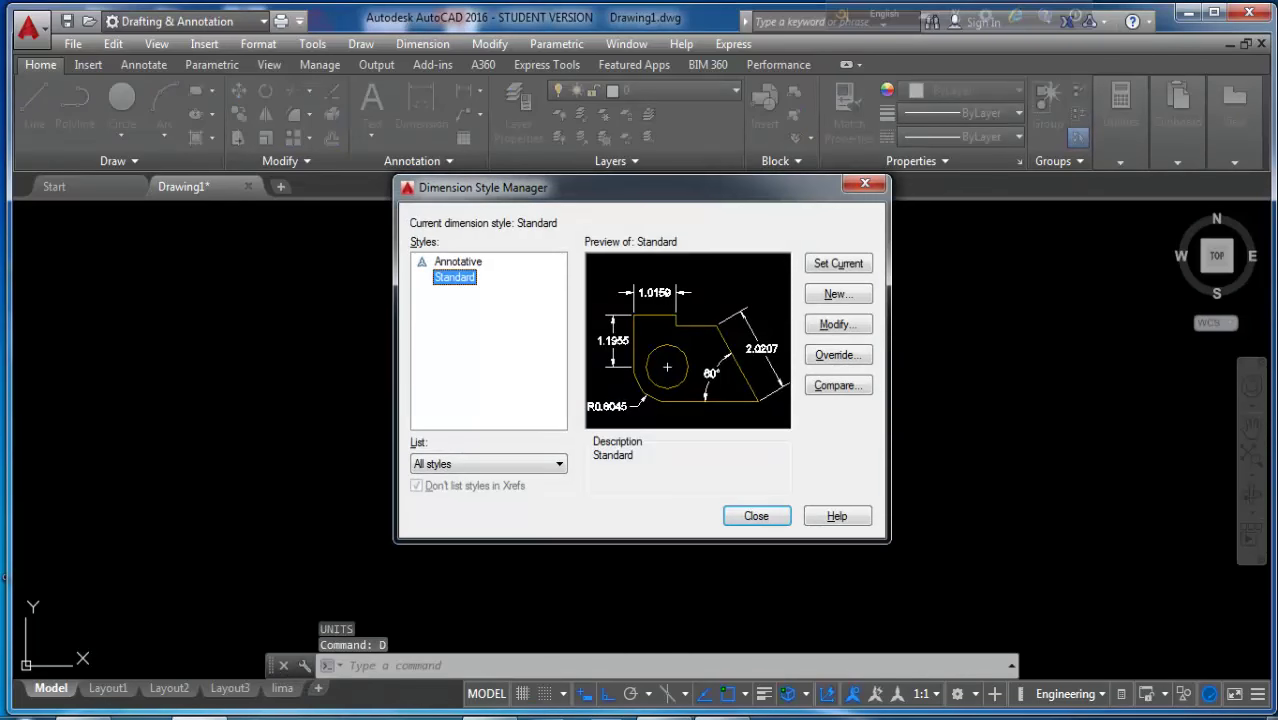
left_click(838, 324)
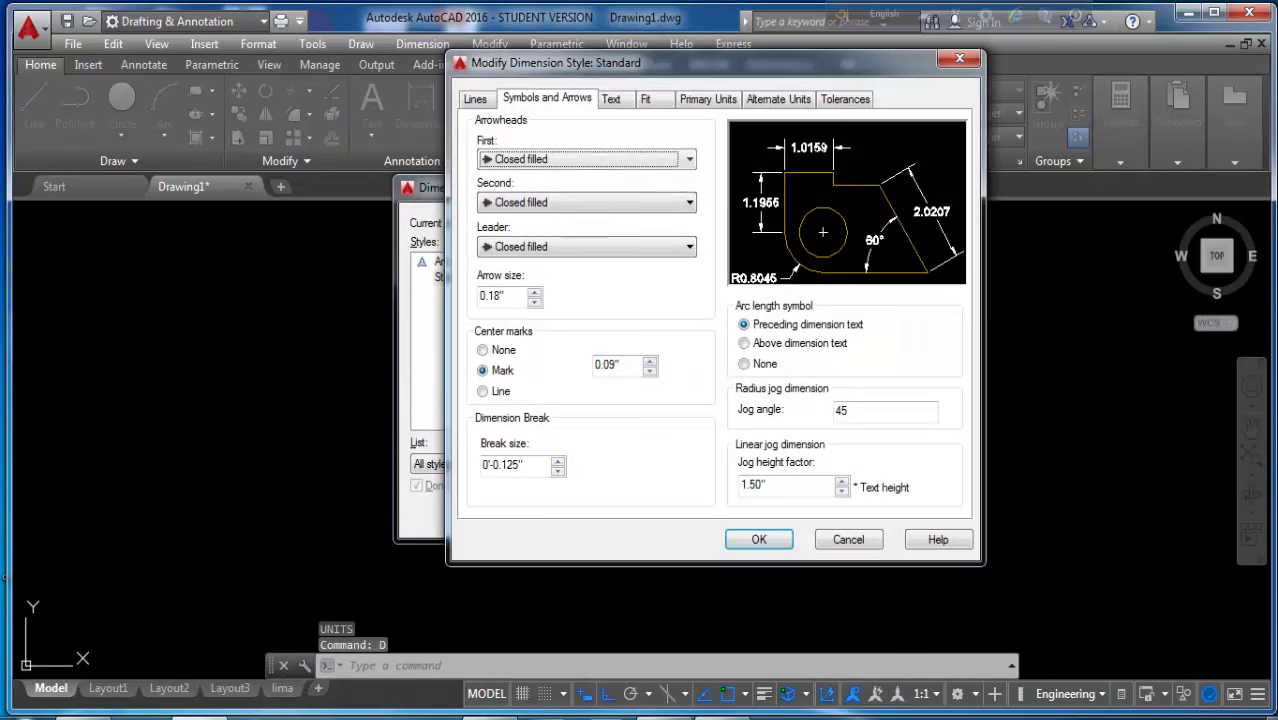
left_click(708, 99)
left_click(645, 140)
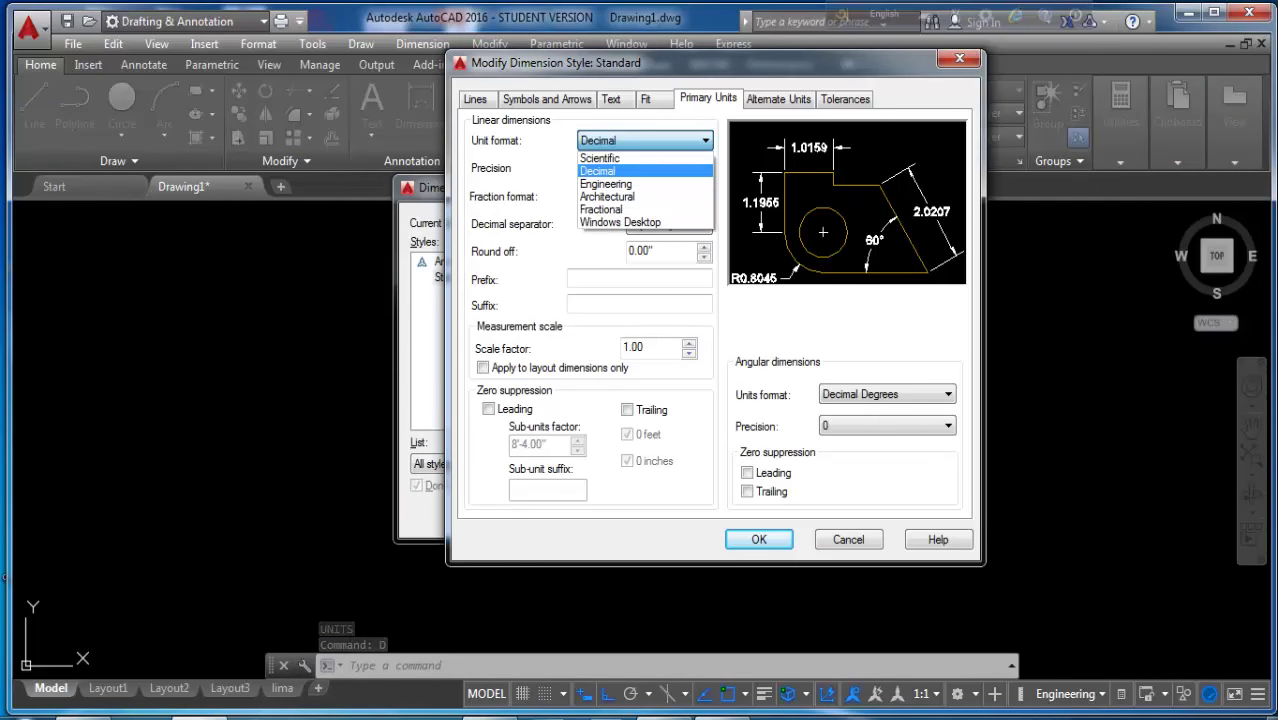
left_click(606, 184)
left_click(645, 168)
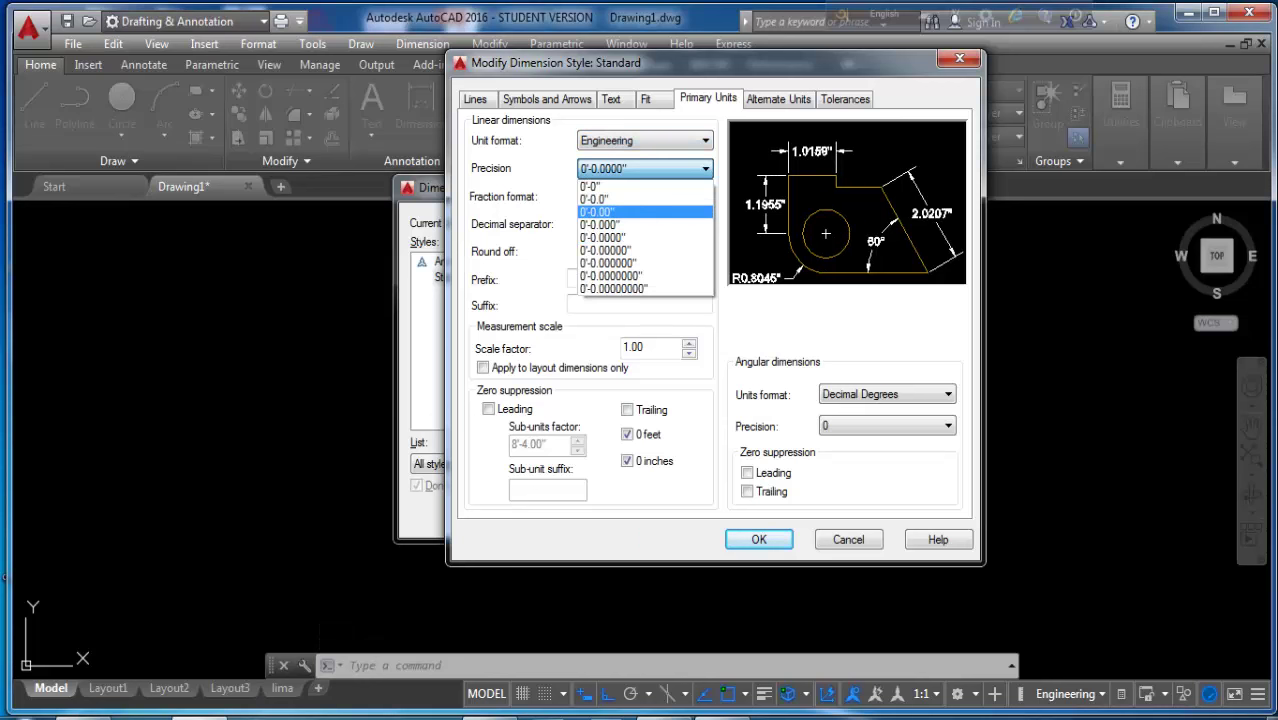
left_click(620, 182)
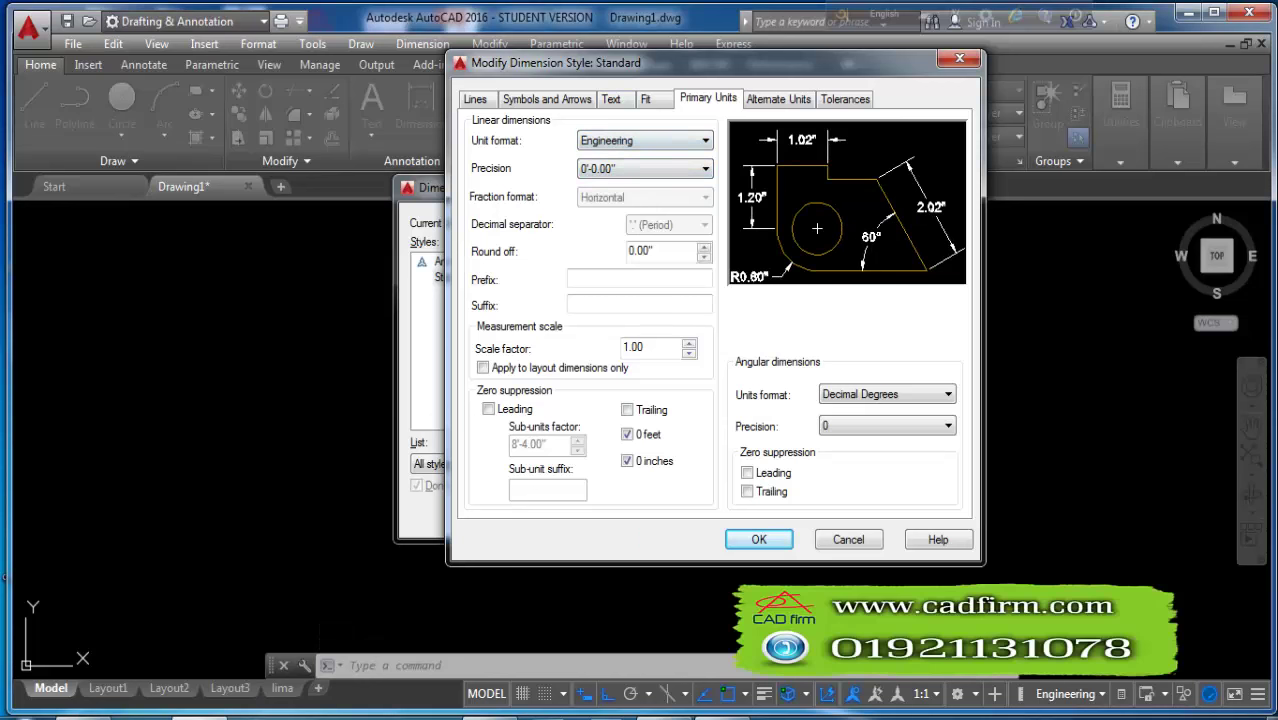
- Set Standard text height to 6 and suppress both extension lines, then apply
left_click(611, 99)
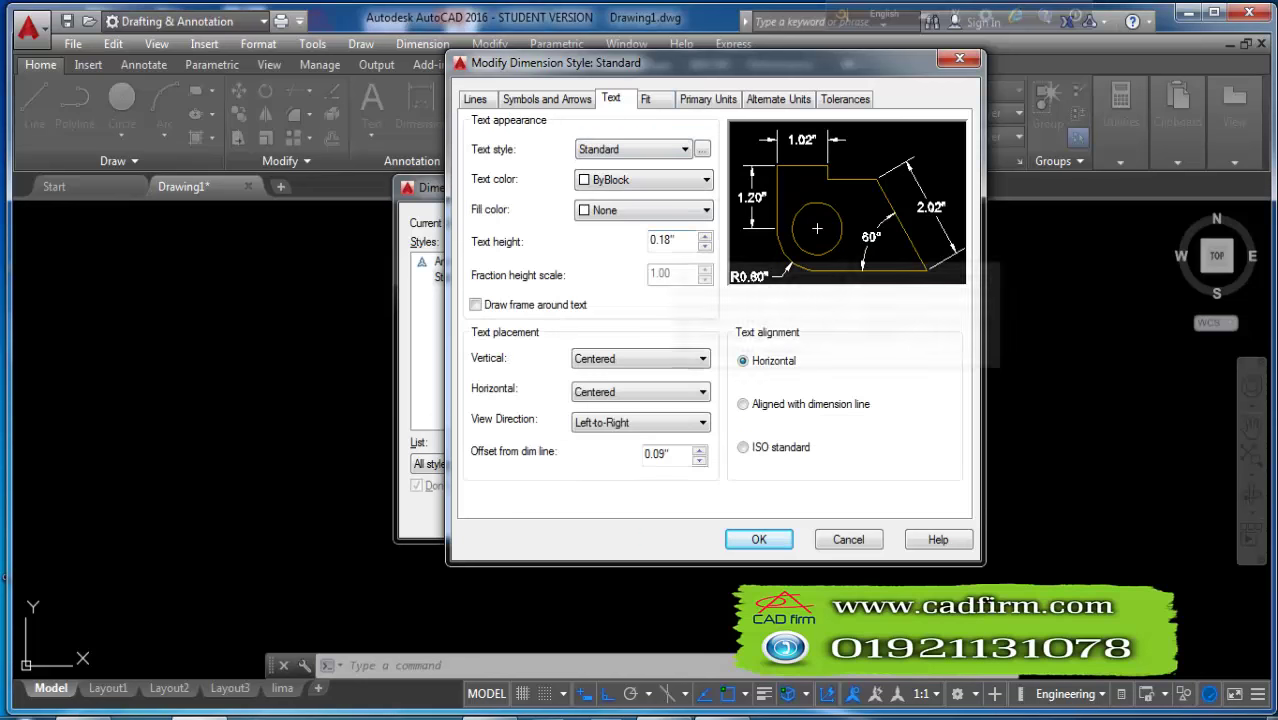
double_click(662, 240)
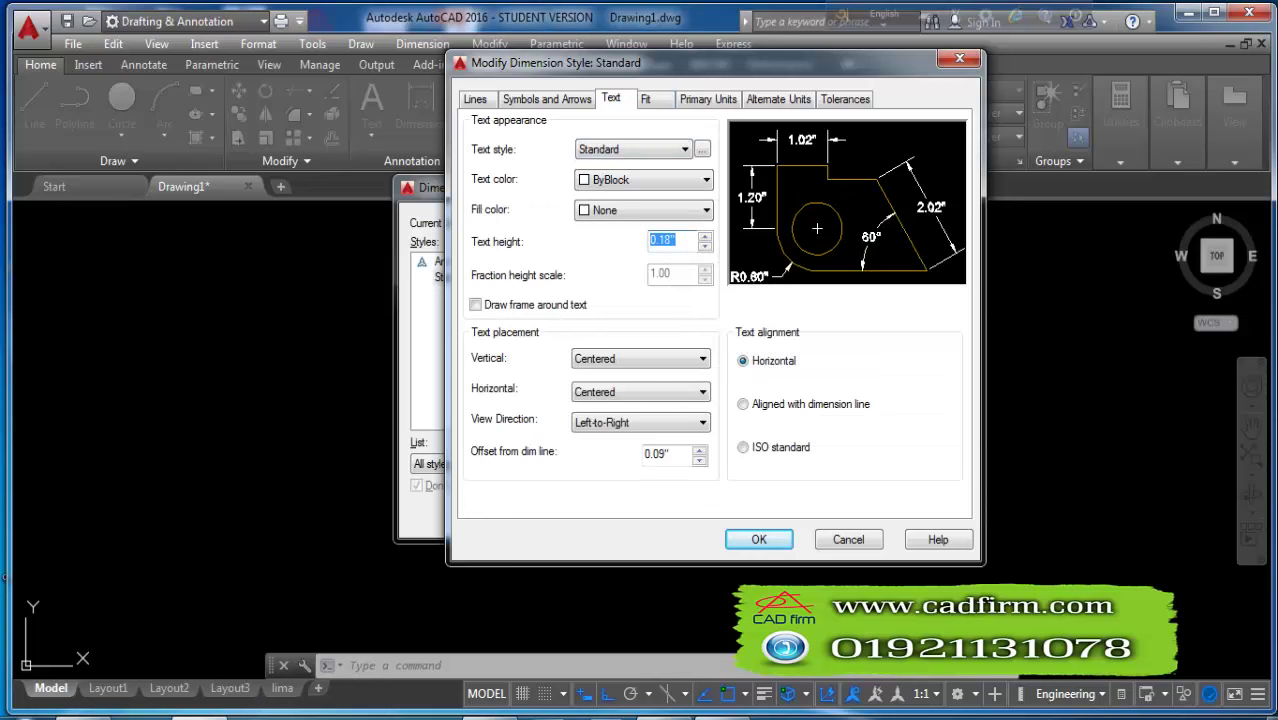
type("6")
left_click(475, 99)
left_click(546, 448)
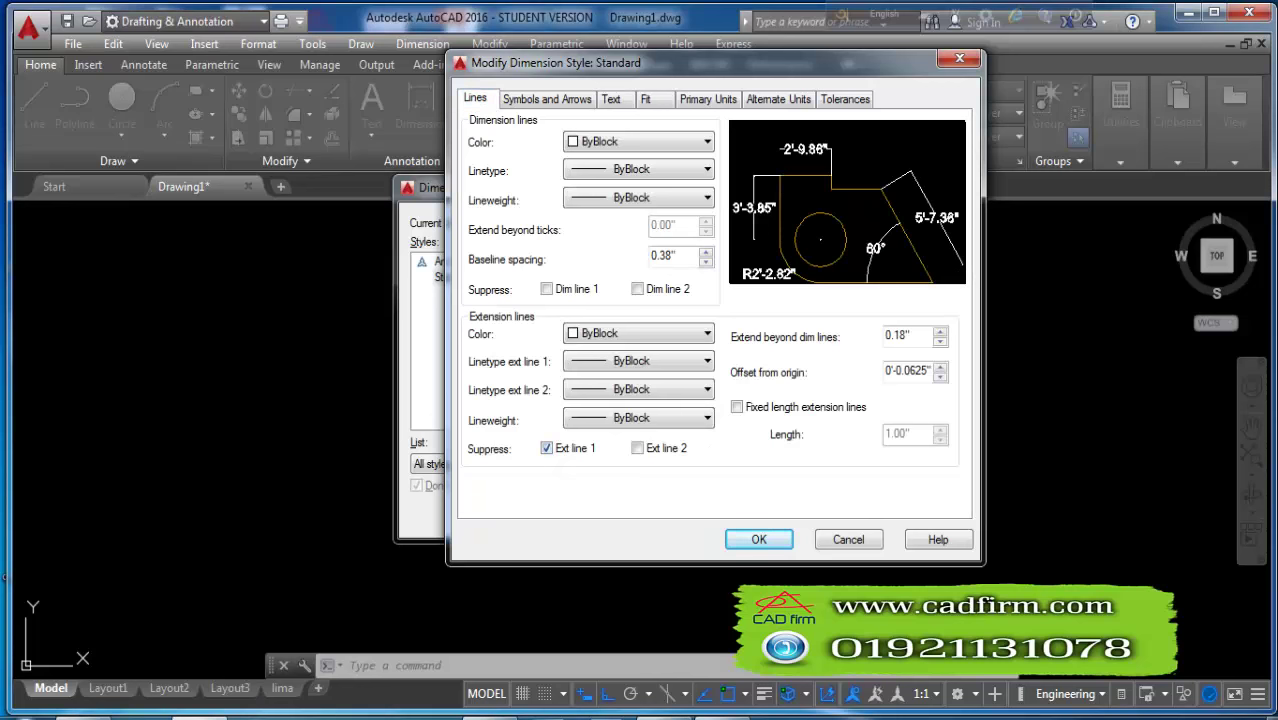
left_click(637, 448)
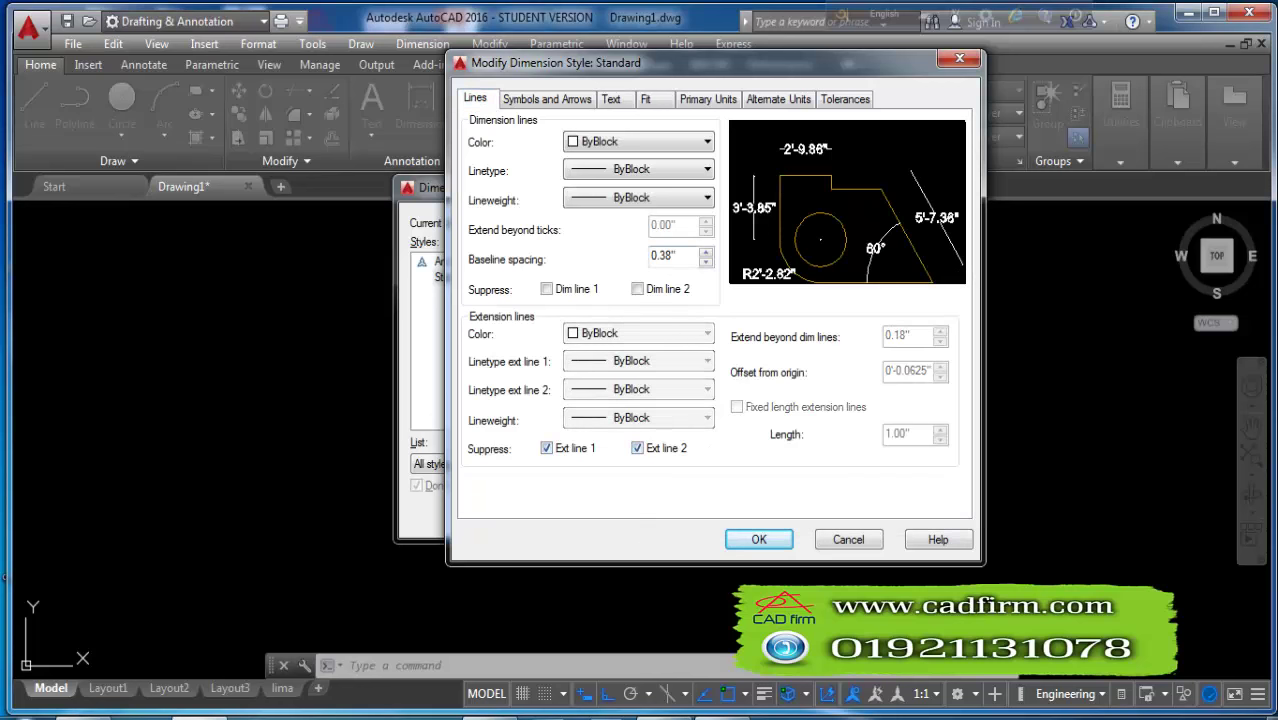
left_click(759, 539)
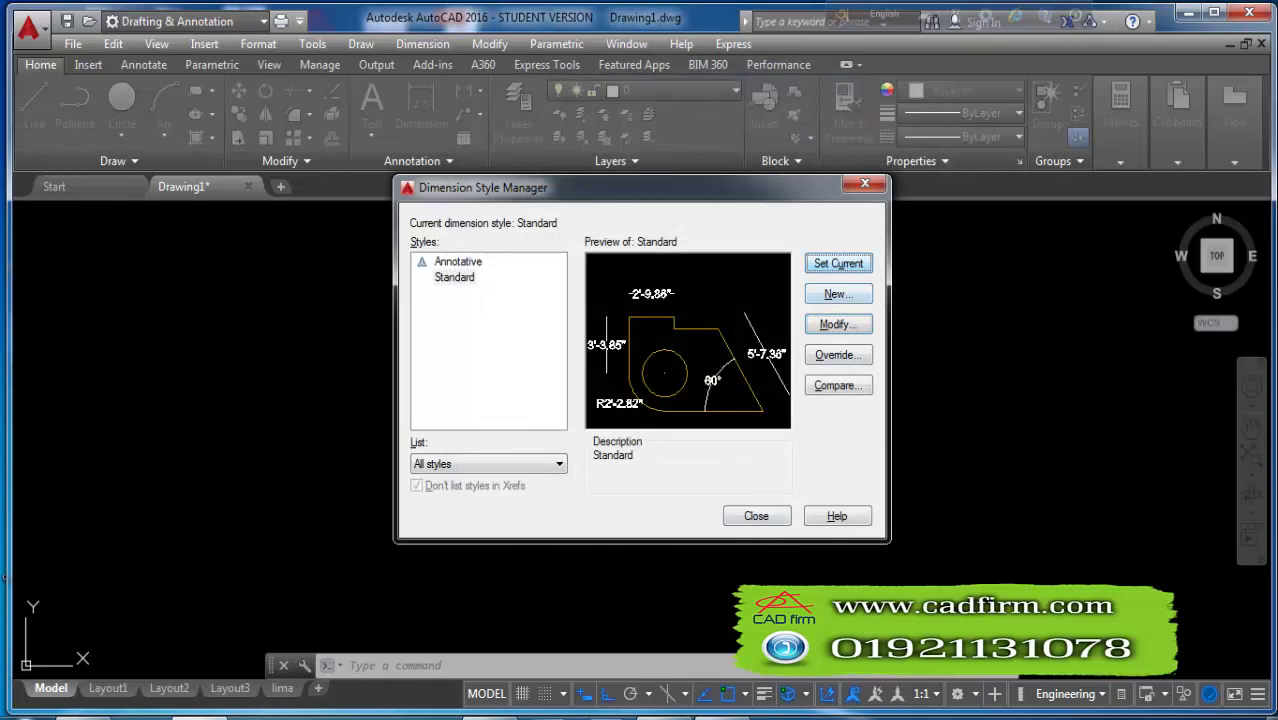
left_click(865, 183)
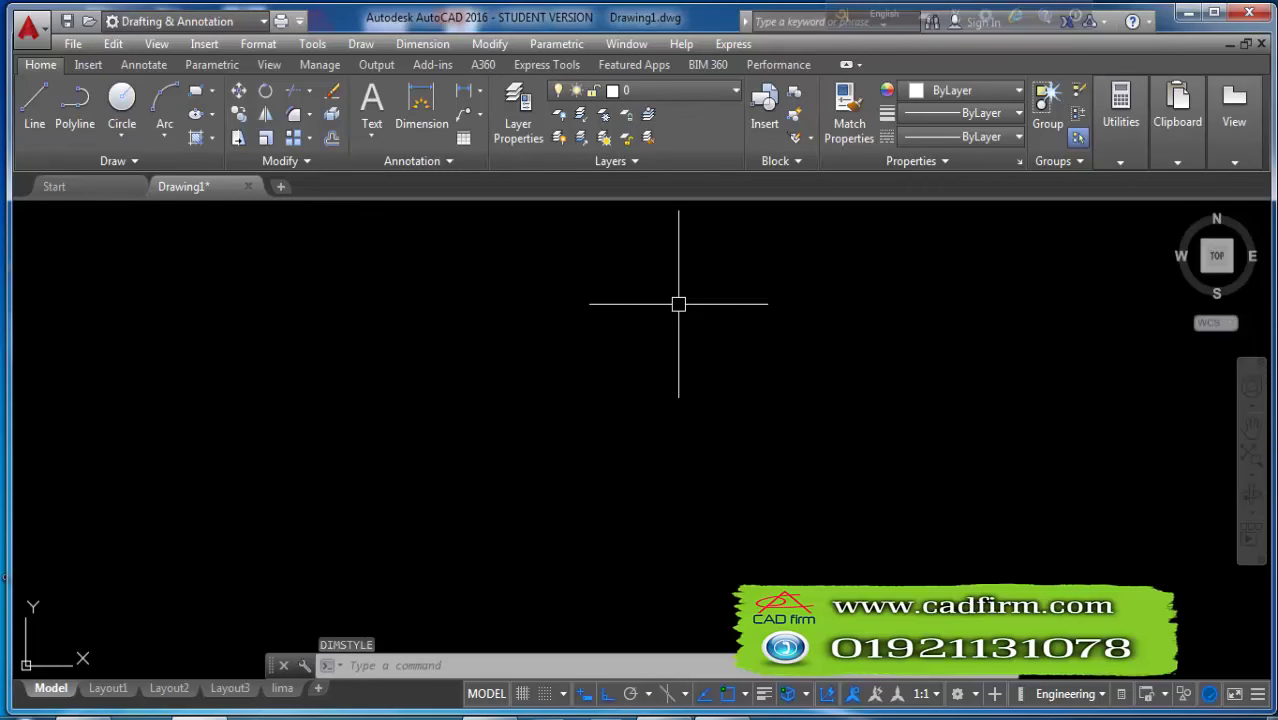
- Create eight new layers in the Layer Properties Manager
type("LA")
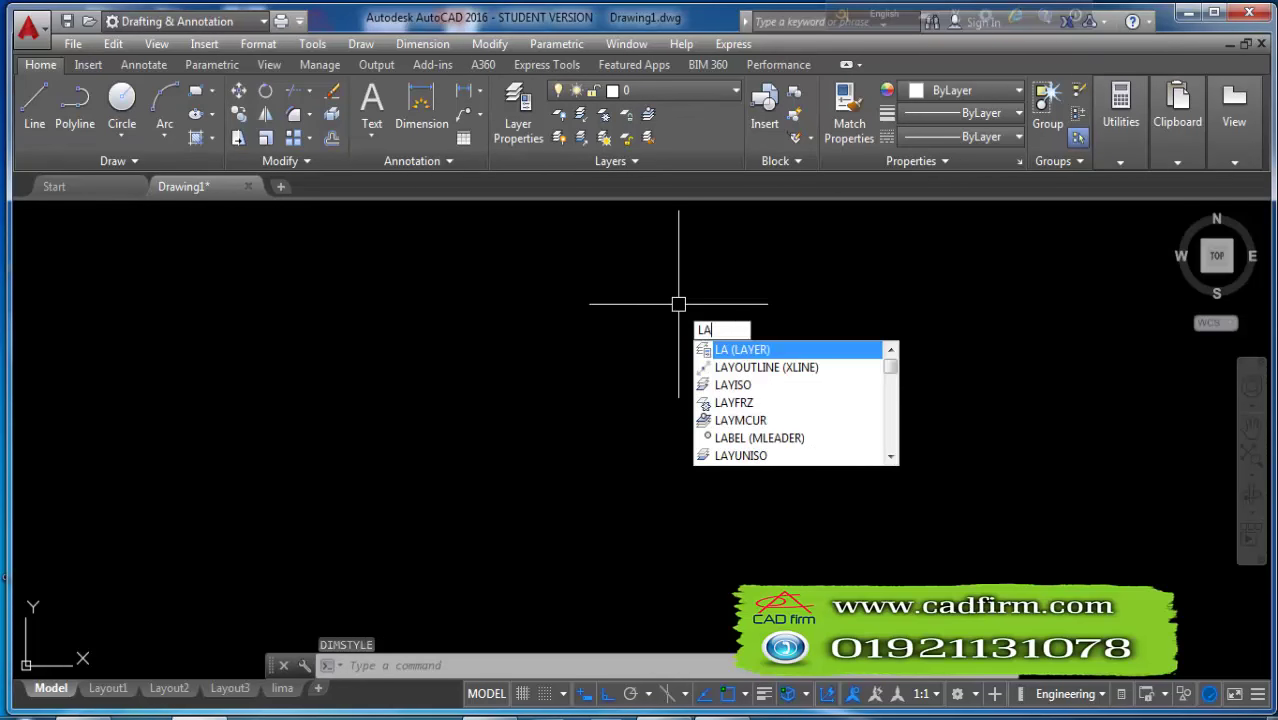
key("Return")
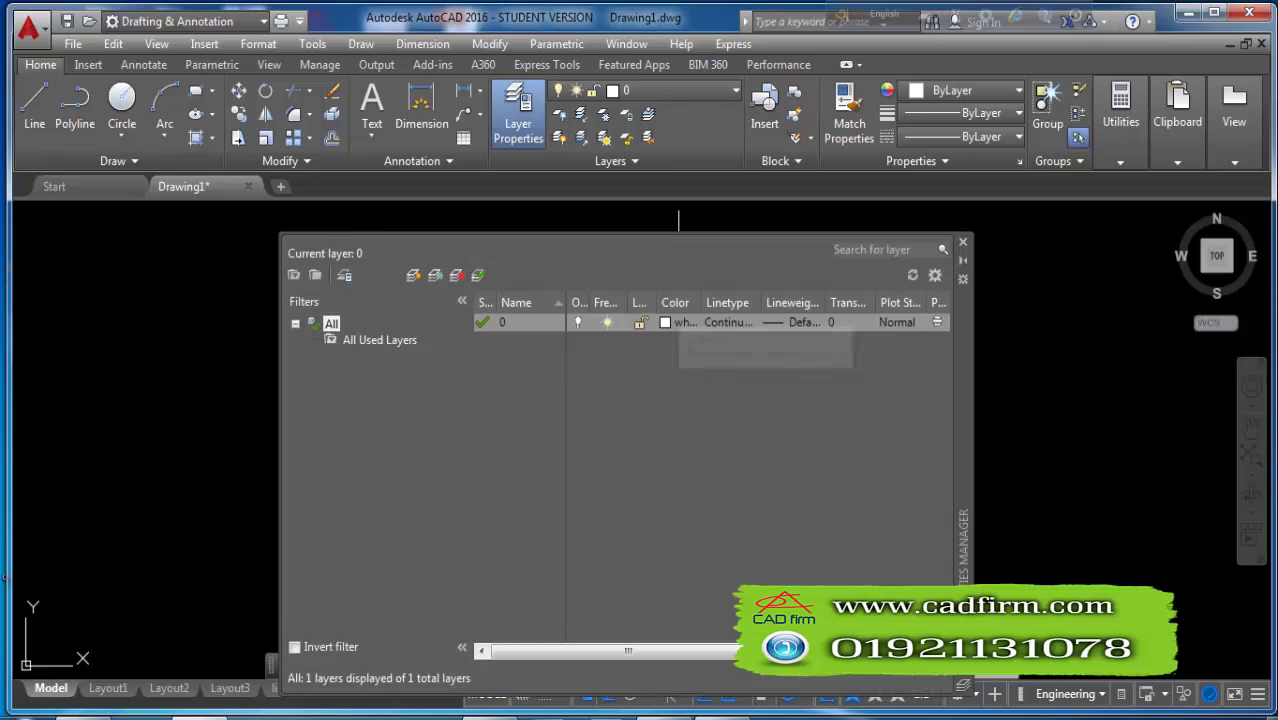
left_click(413, 275)
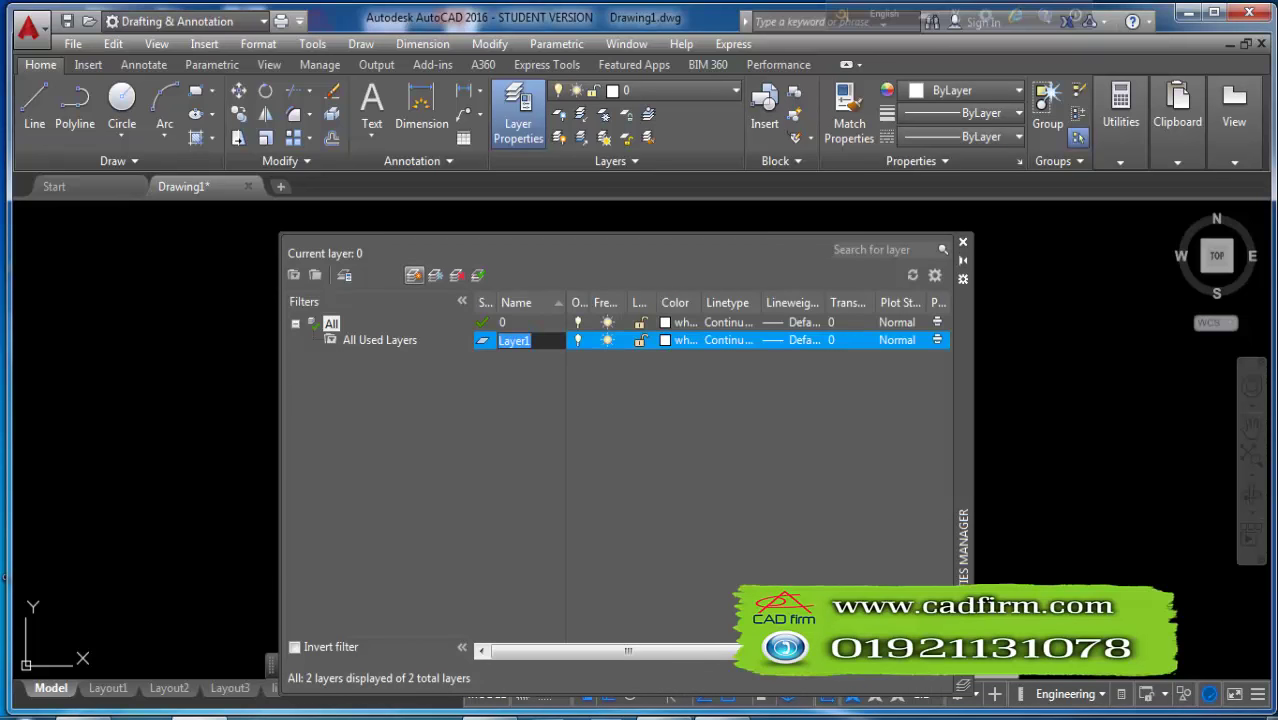
left_click(413, 275)
left_click(413, 275)
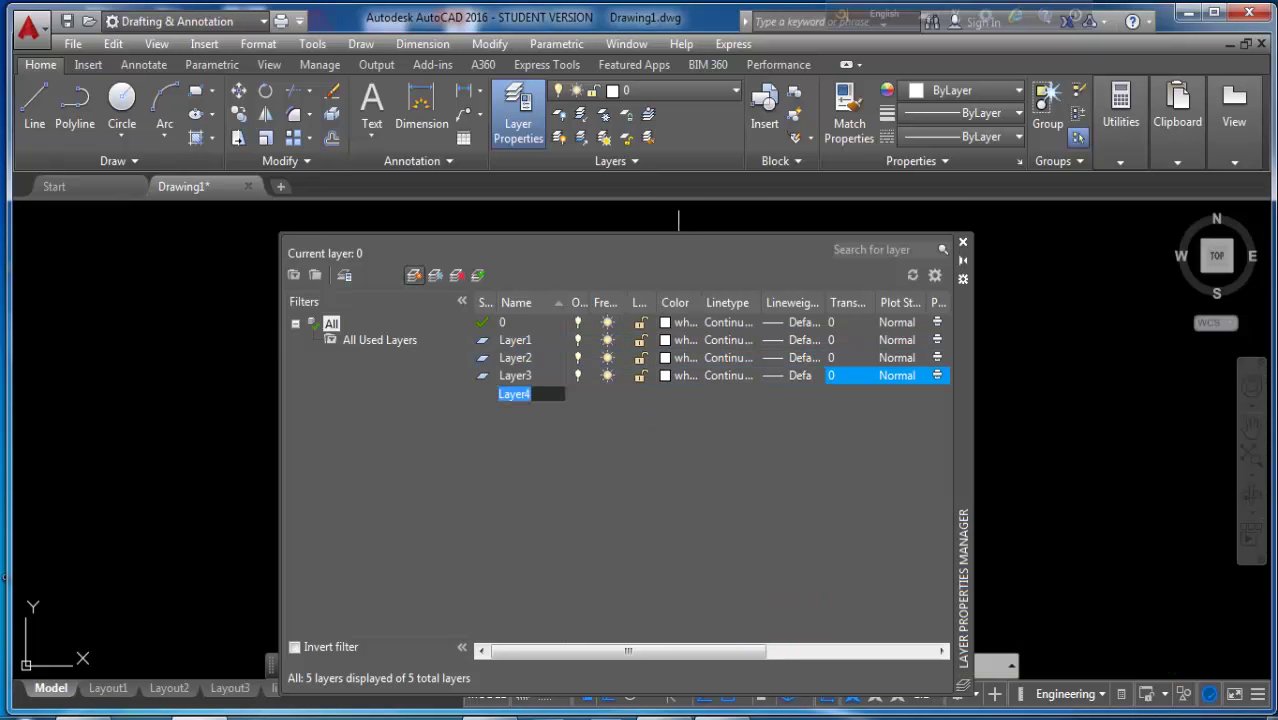
left_click(413, 275)
left_click(413, 275)
left_click(413, 275)
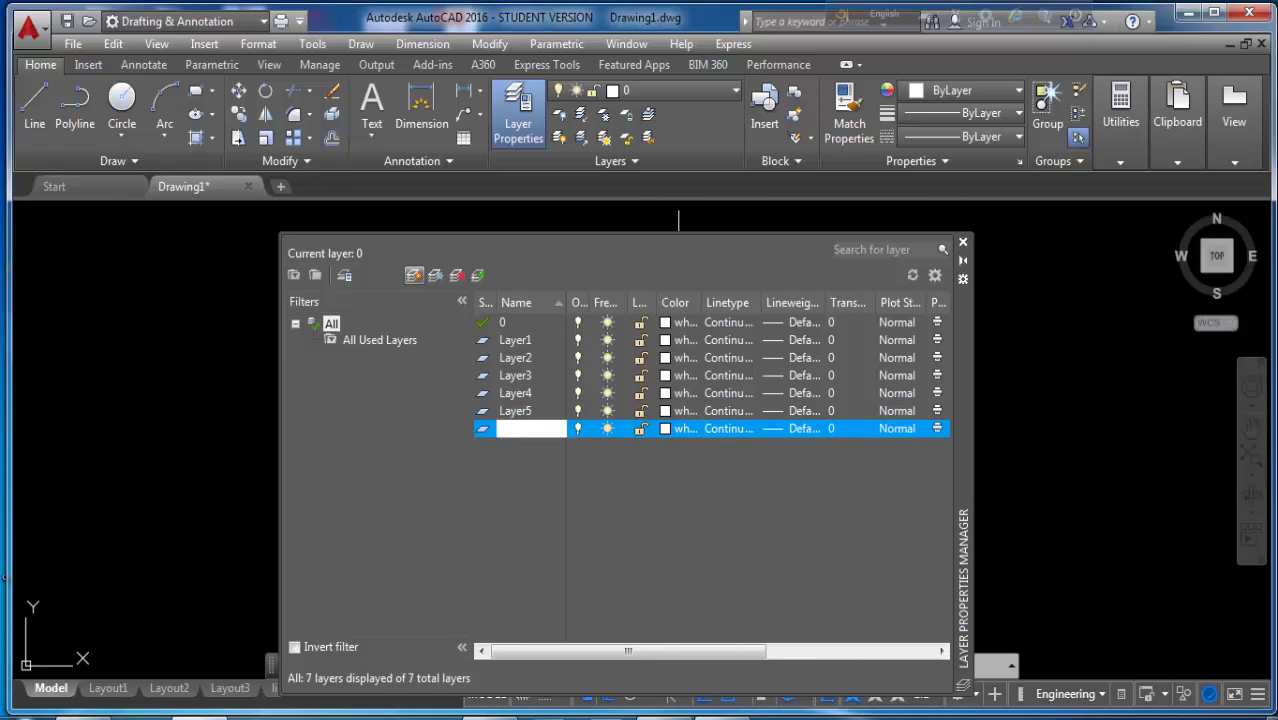
left_click(413, 275)
left_click(413, 275)
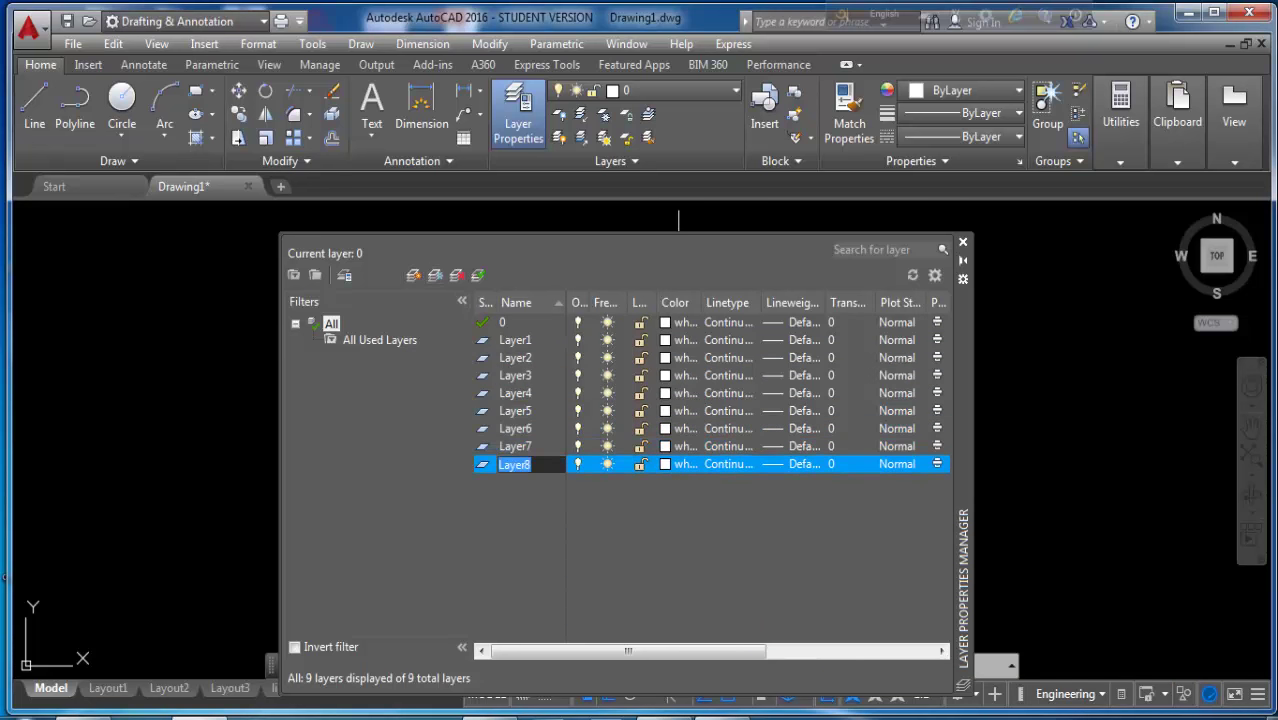
- Rename Layer1 to 'wall' and Layer2 to 'door'
left_click(515, 340)
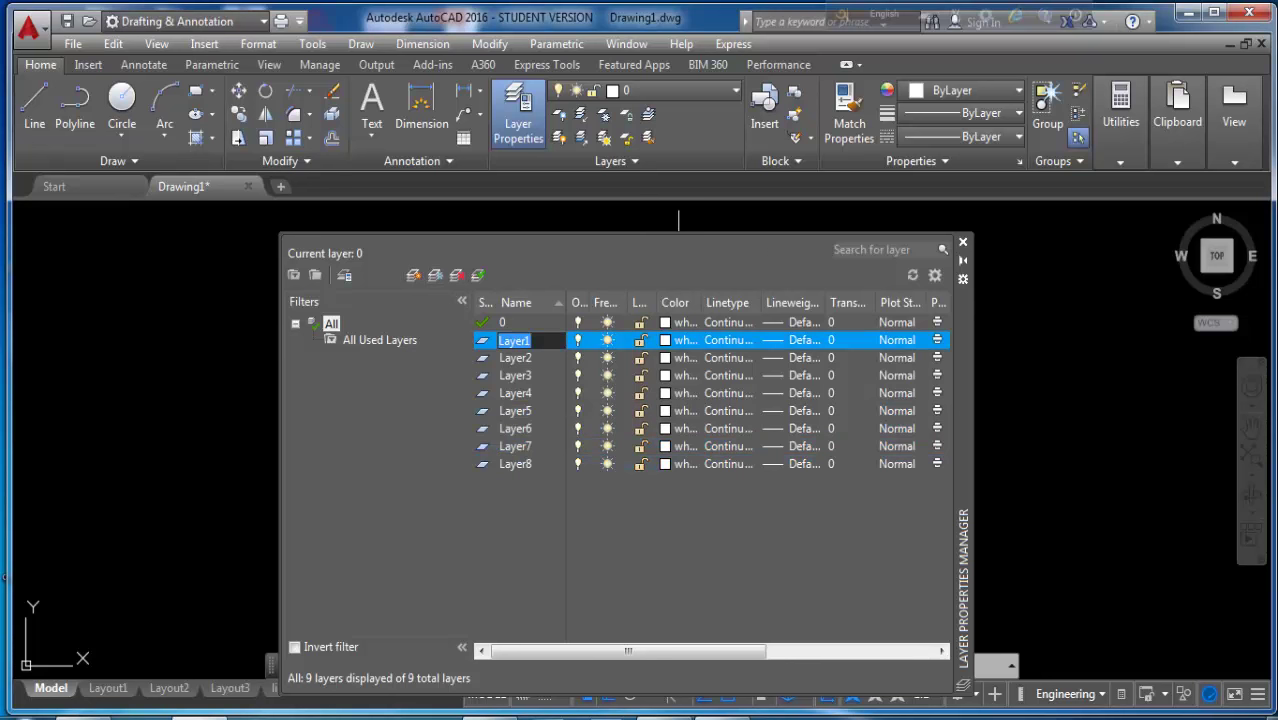
key("BackSpace")
type("wal")
type("l")
key("Down")
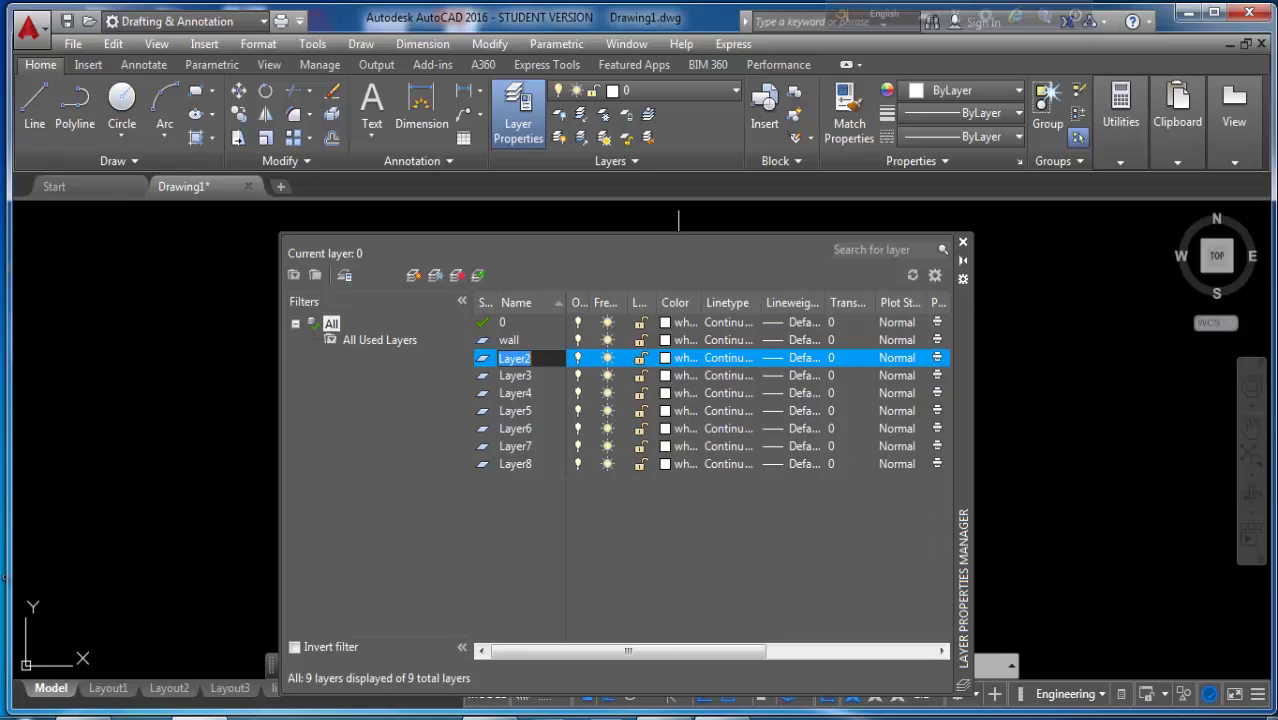
key("BackSpace")
type("doo")
type("r")
key("Down")
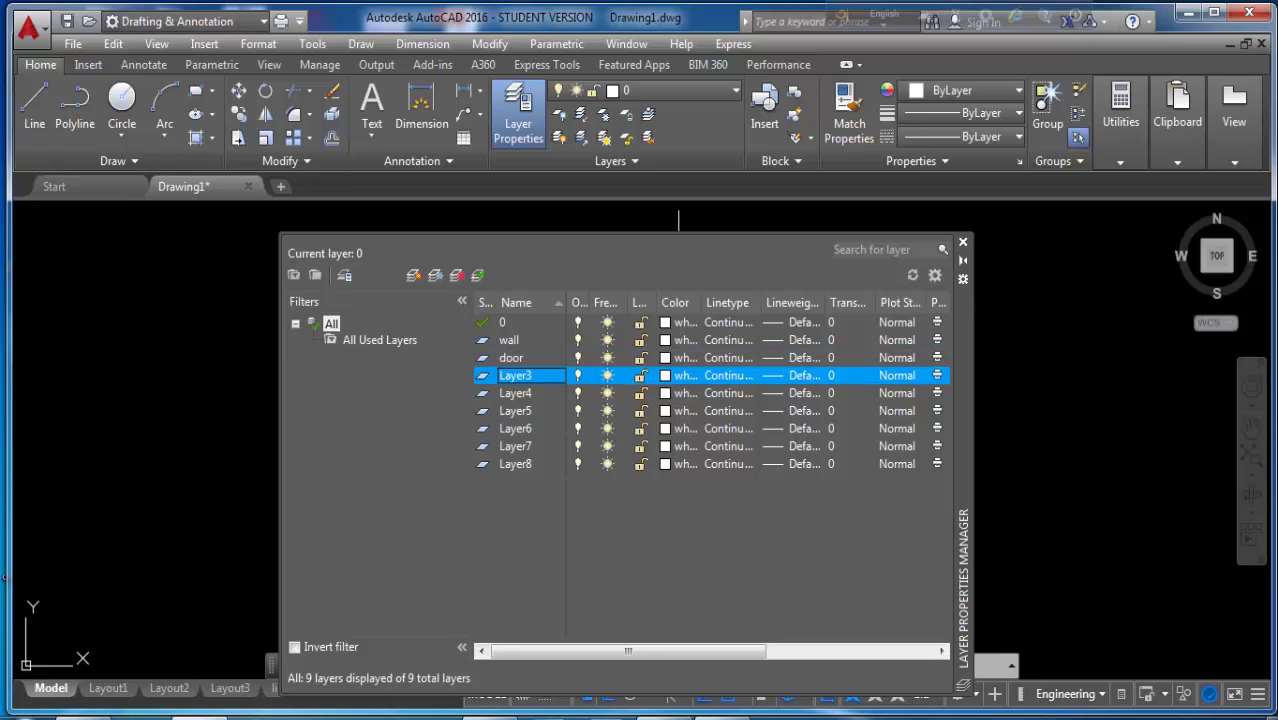
- Rename Layer3 to 'windows' and Layer4 to 'stair'
key("BackSpace")
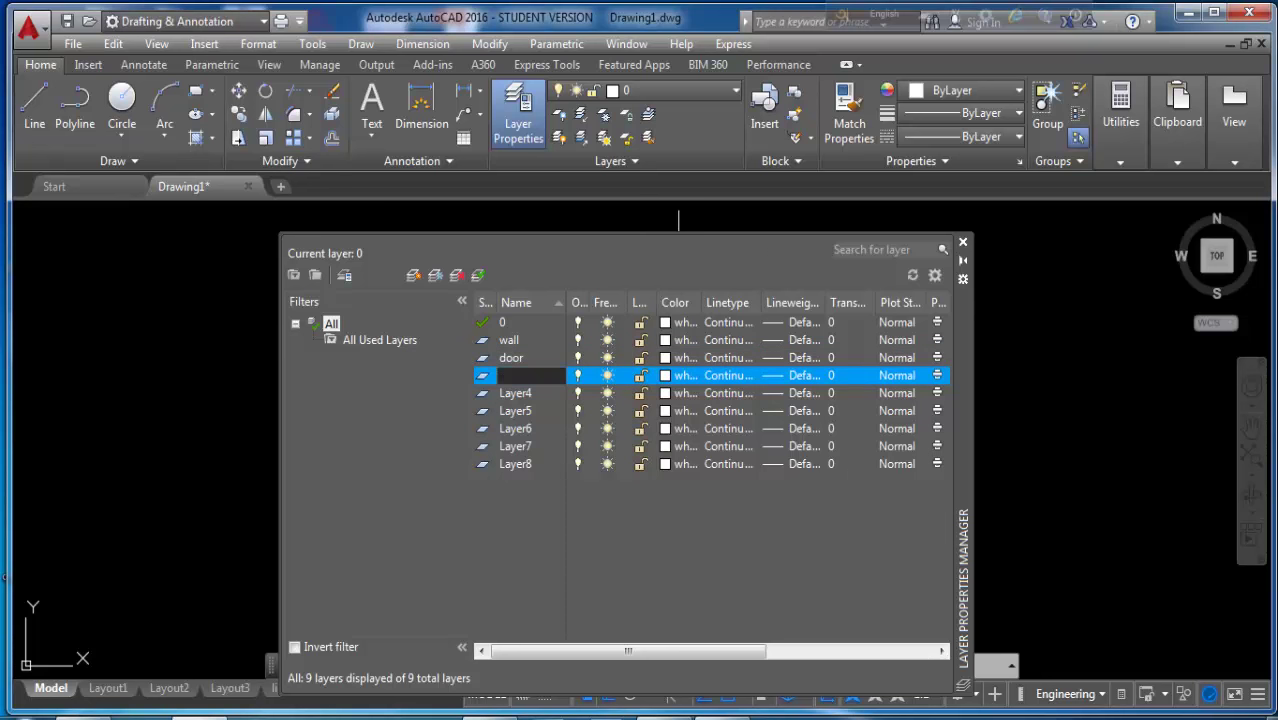
type("windo")
type("ws")
left_click(516, 393)
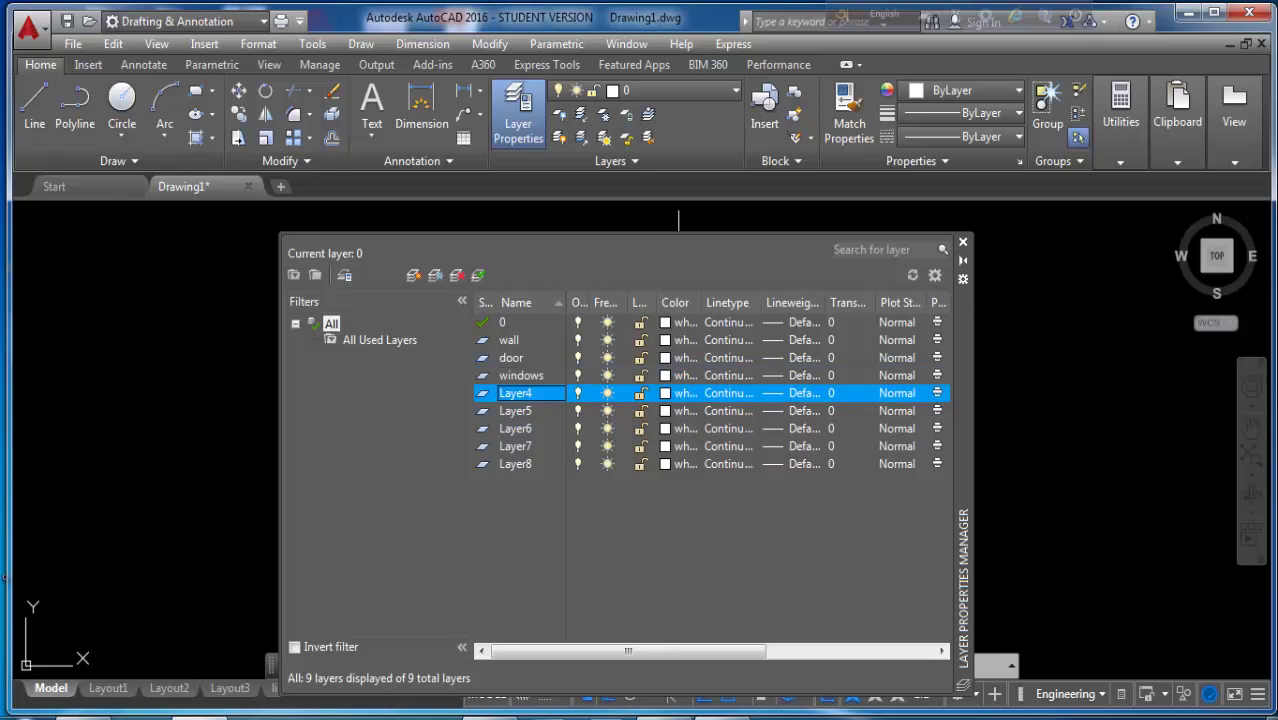
key("F2")
key("BackSpace")
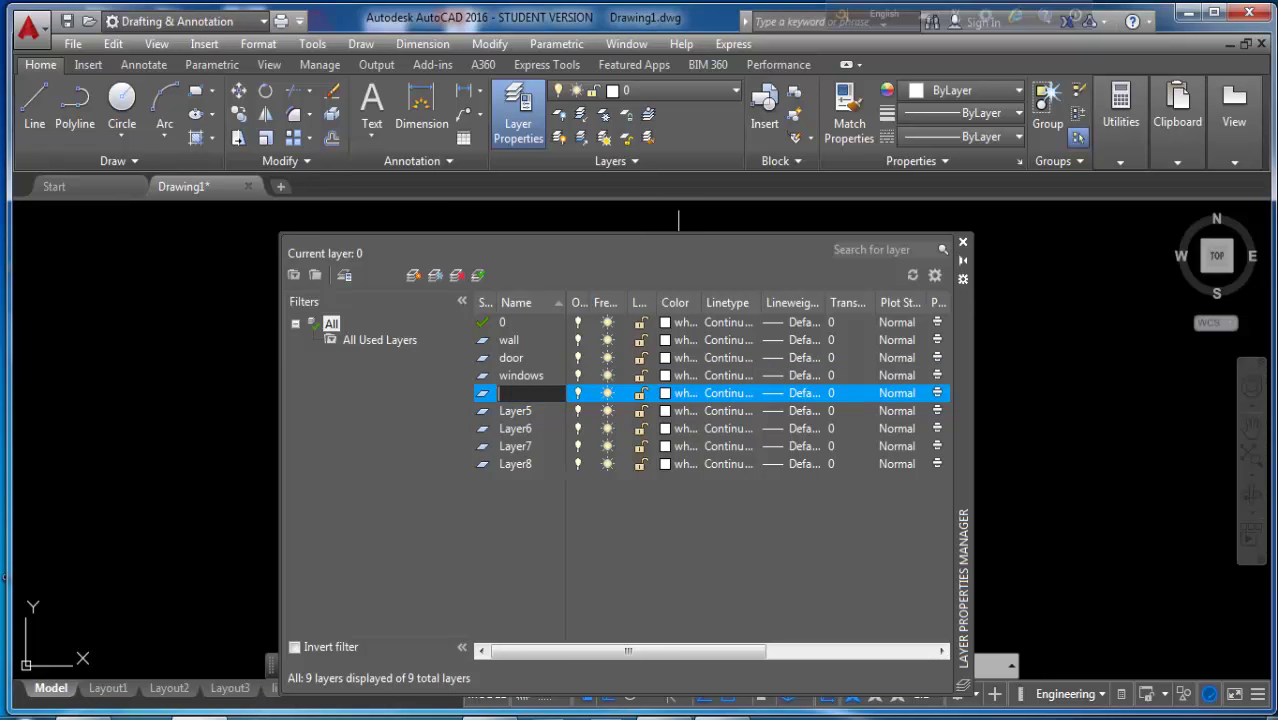
type("stair")
key("Return")
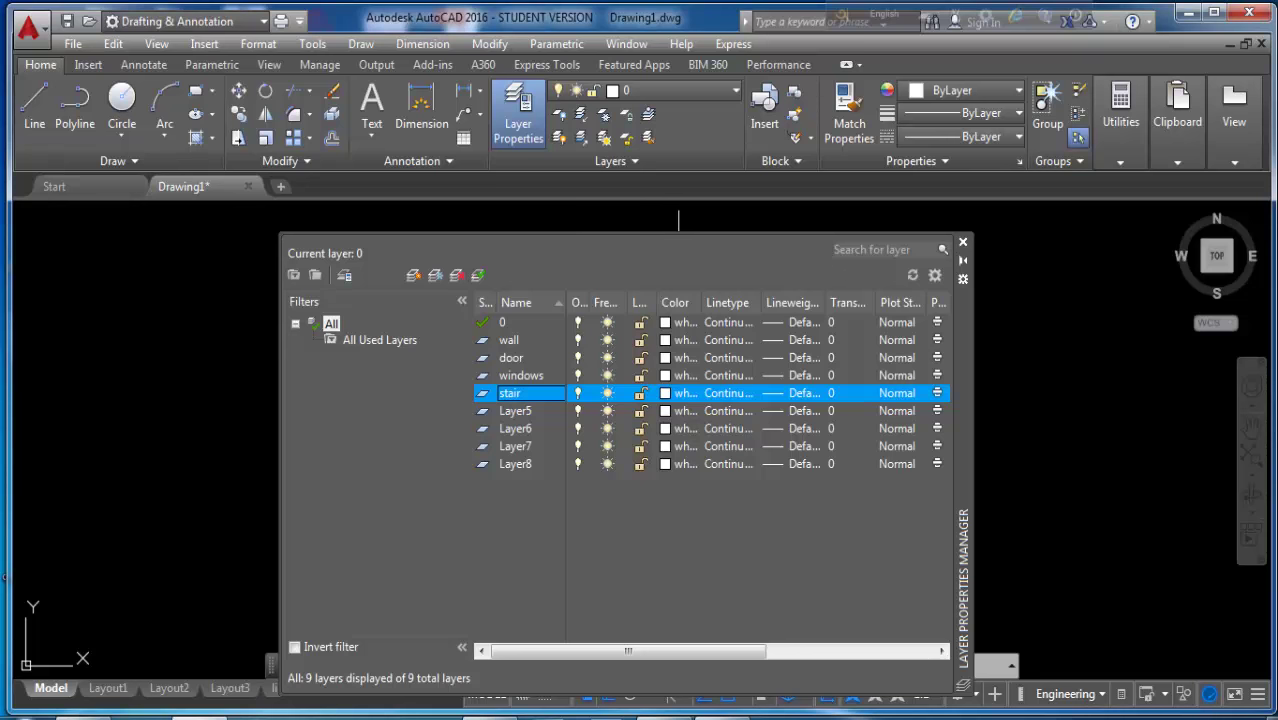
- Set the wall layer to colour 20 and the door layer to green 70
left_click(680, 340)
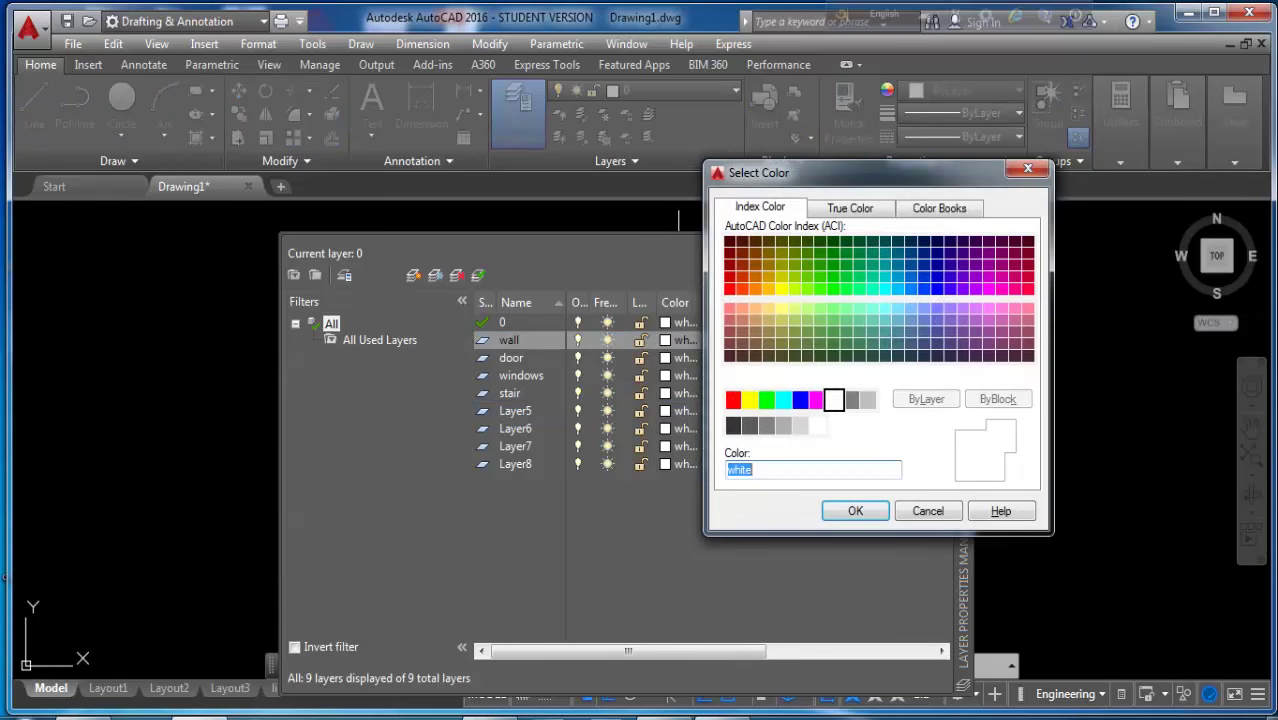
left_click(742, 288)
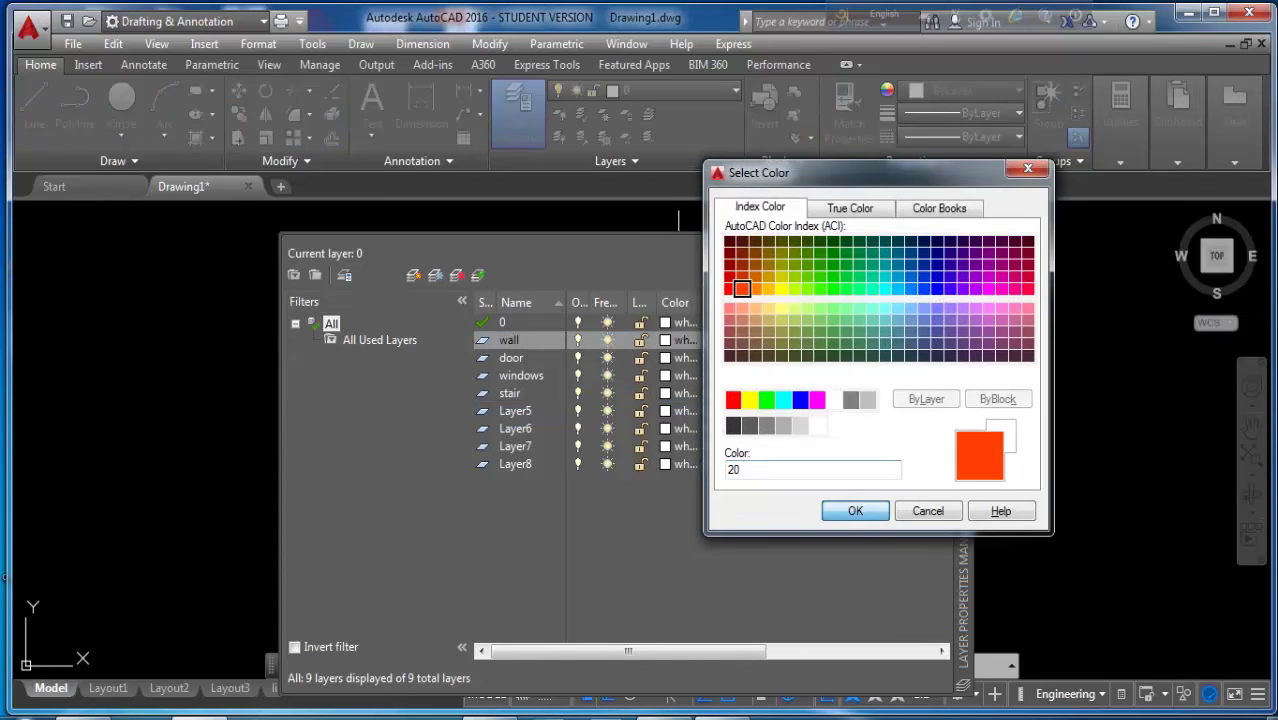
left_click(855, 510)
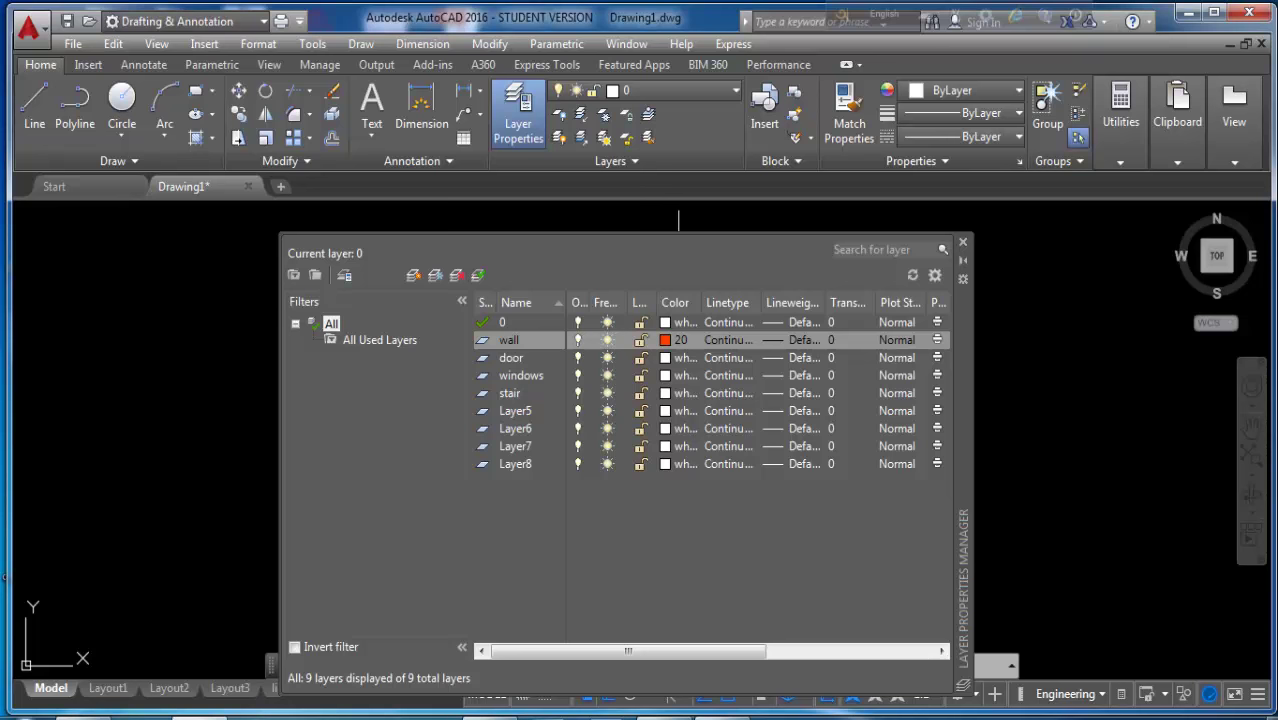
left_click(680, 357)
left_click(807, 289)
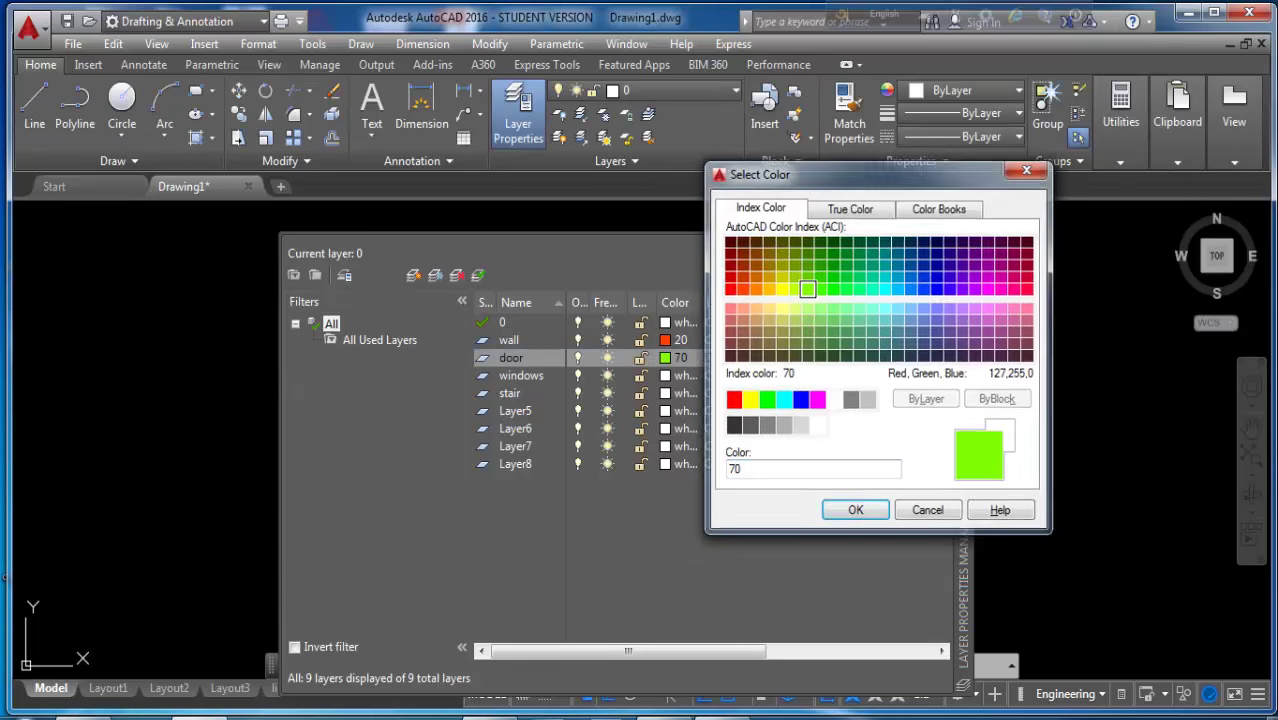
key("Return")
- Set the windows layer to yellow 40 and the stair layer to magenta 210
left_click(680, 375)
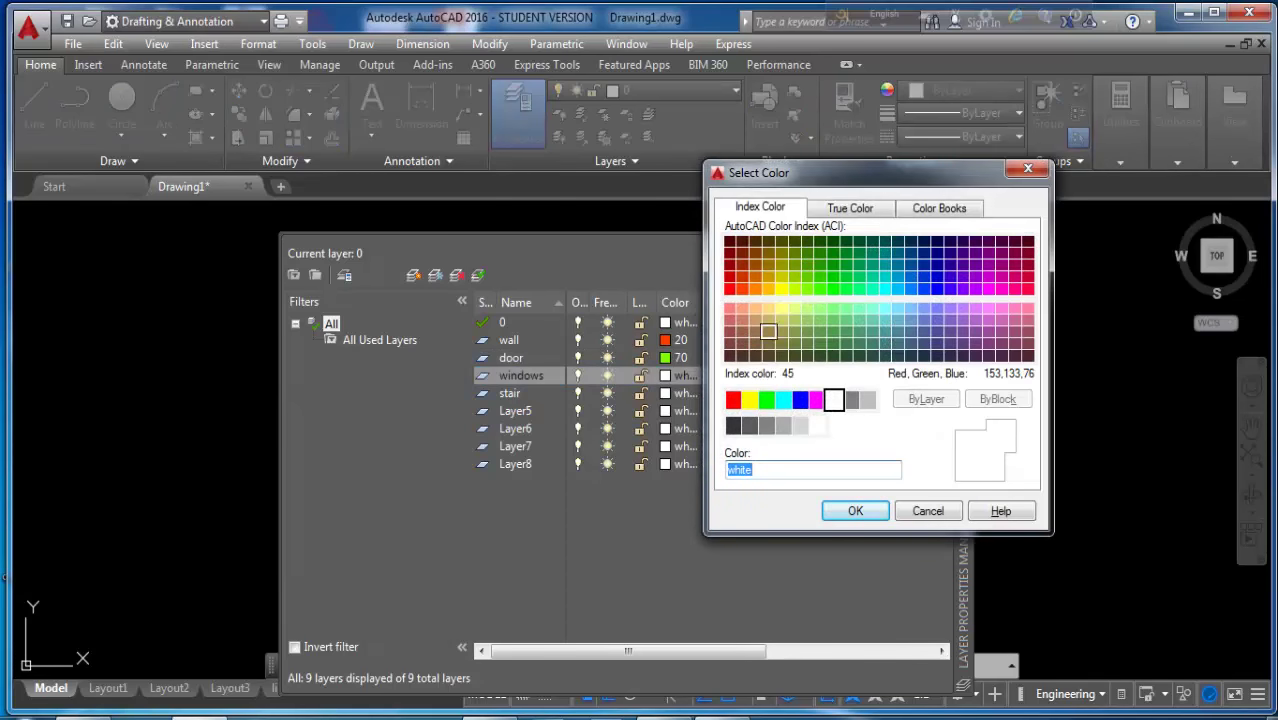
left_click(768, 288)
key("Return")
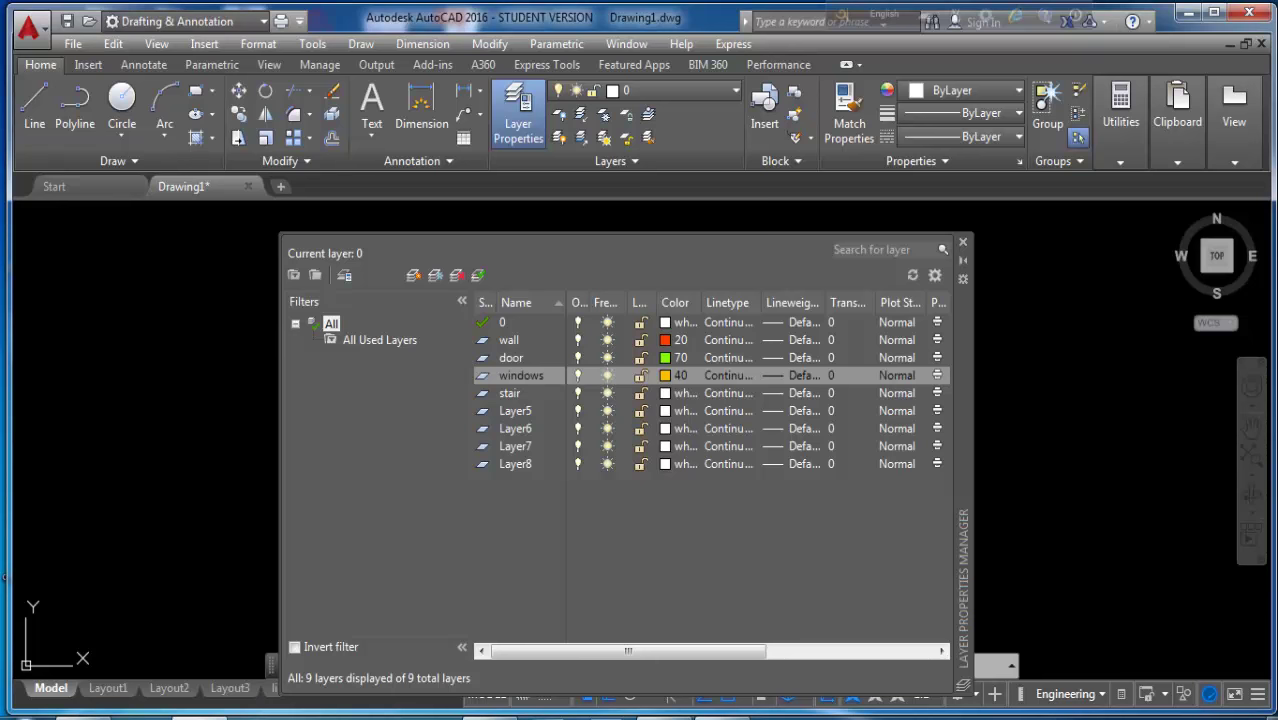
left_click(675, 393)
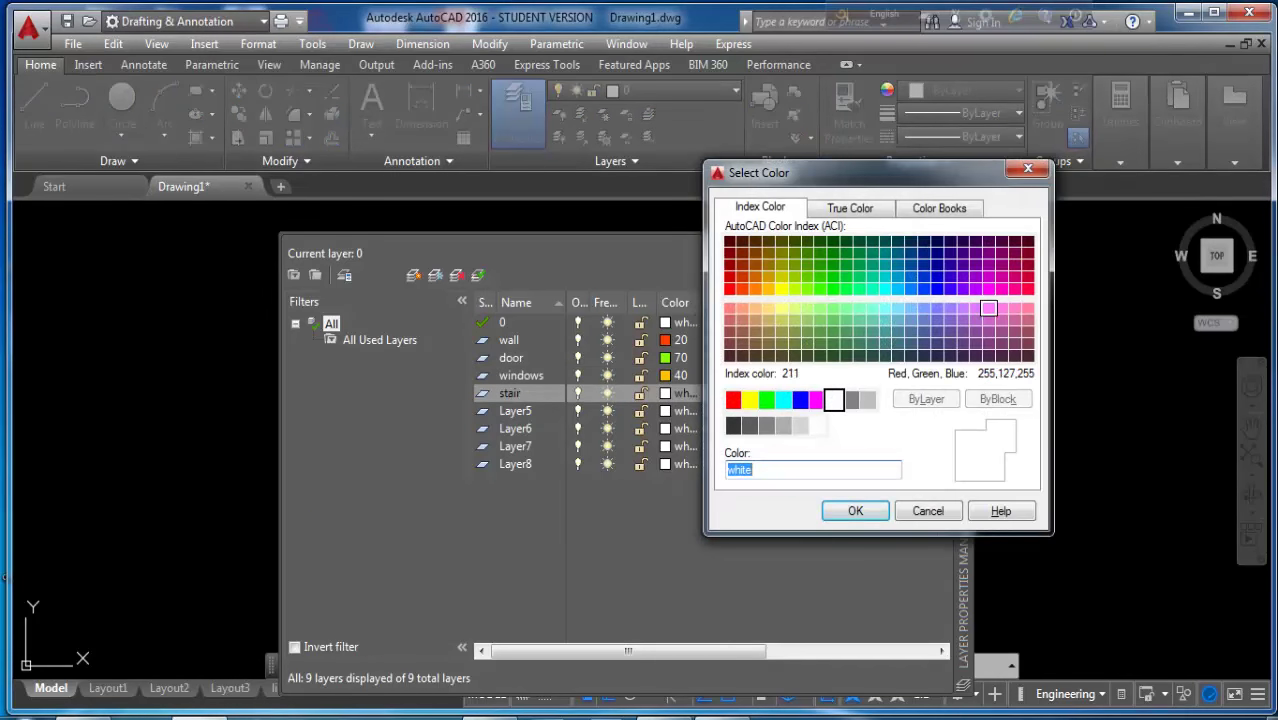
double_click(988, 289)
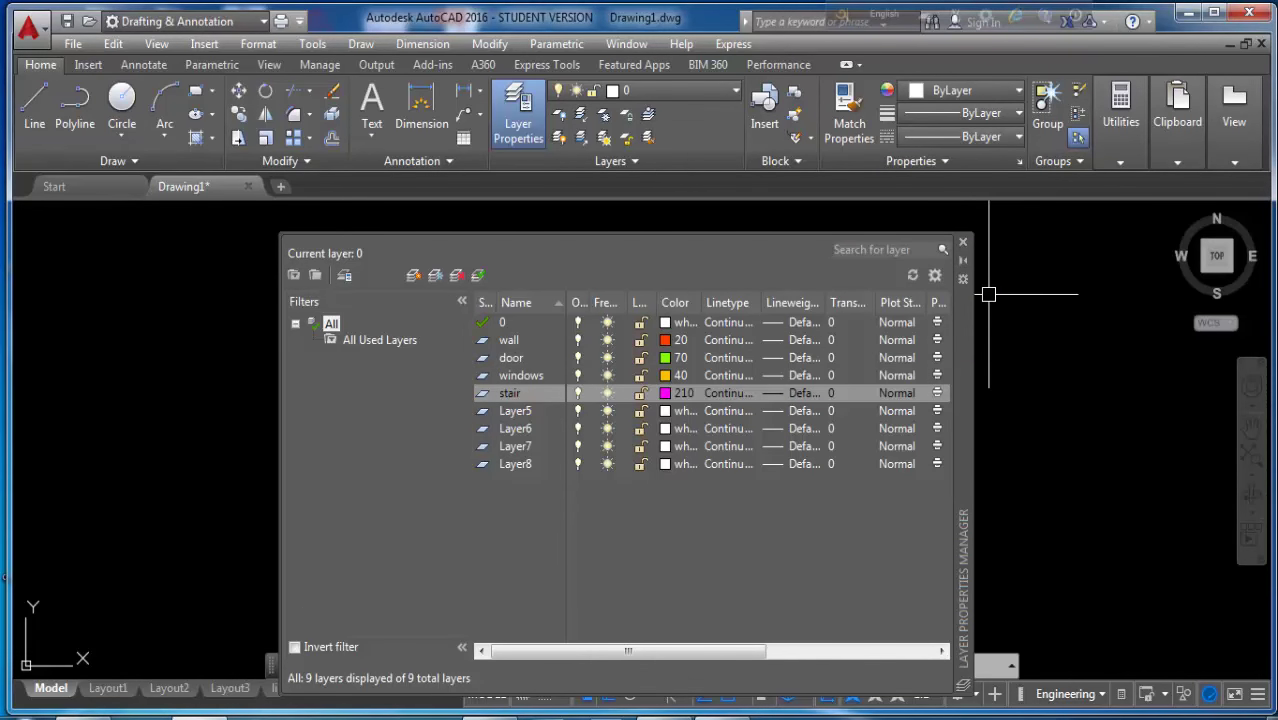
left_click(963, 242)
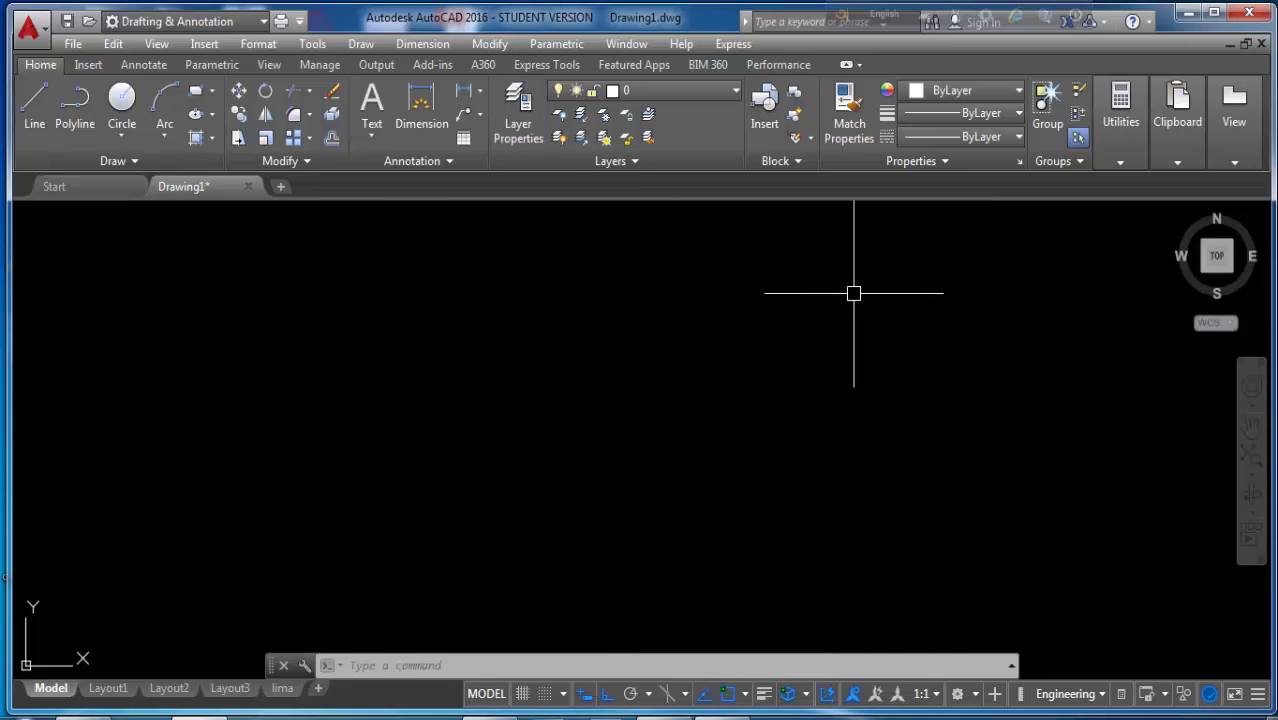
- Draw a rectangle 50 long by 38 wide using the Dimensions option
type("R")
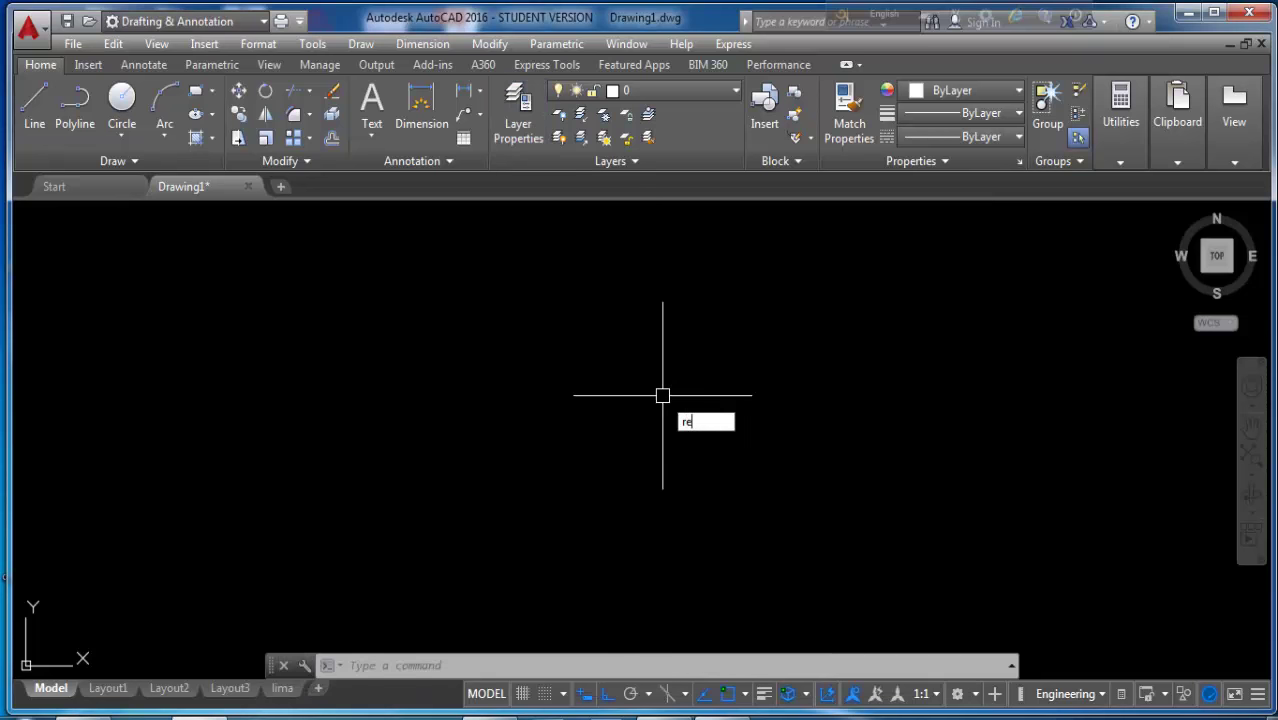
type("E")
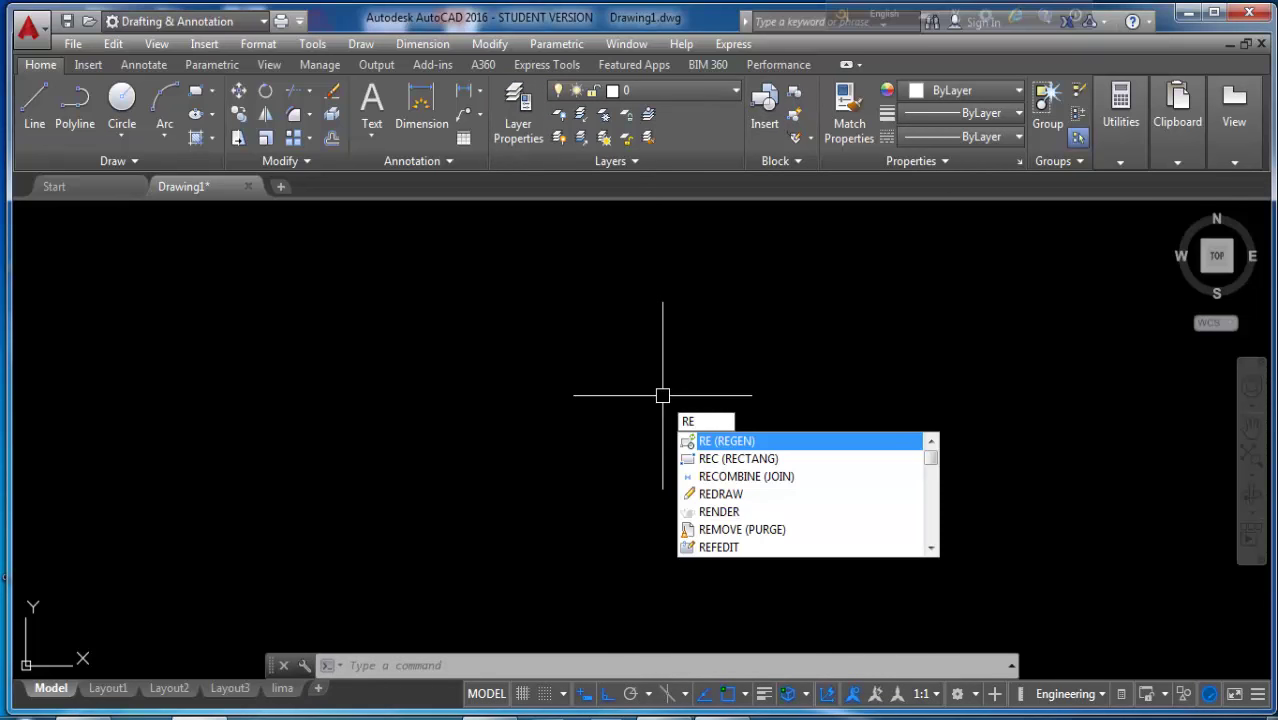
type("C")
key("Return")
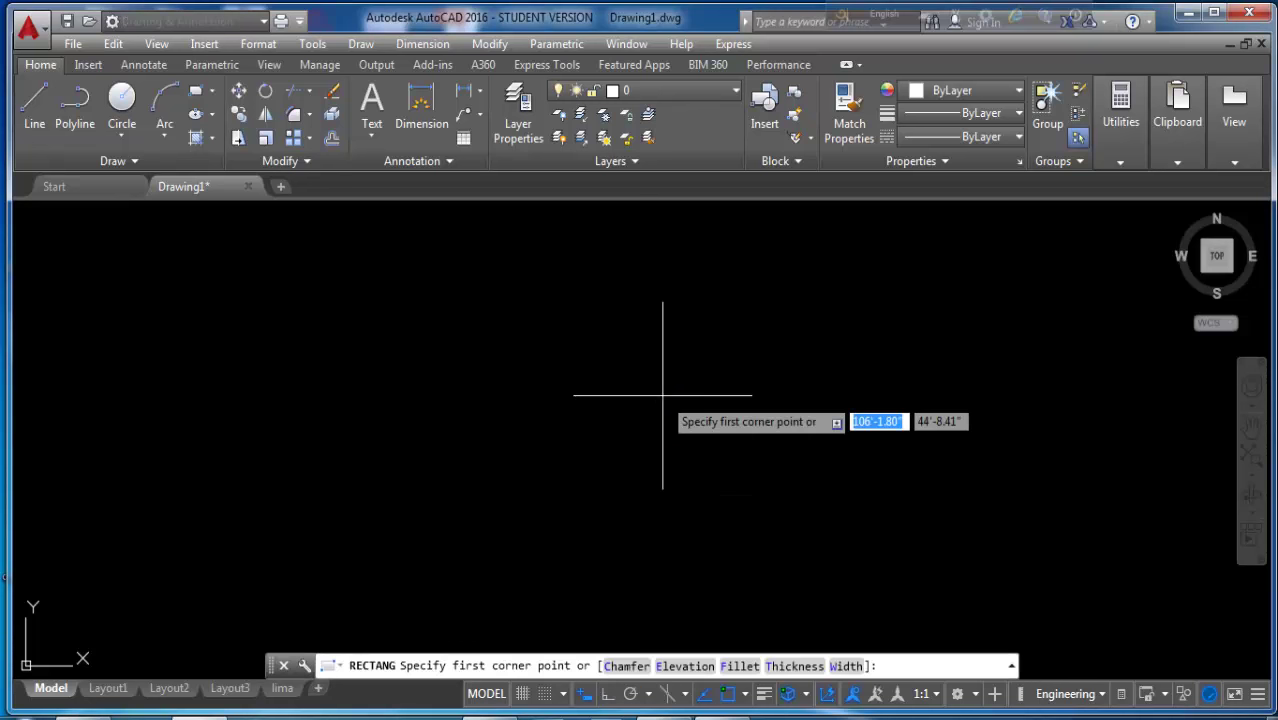
left_click(367, 300)
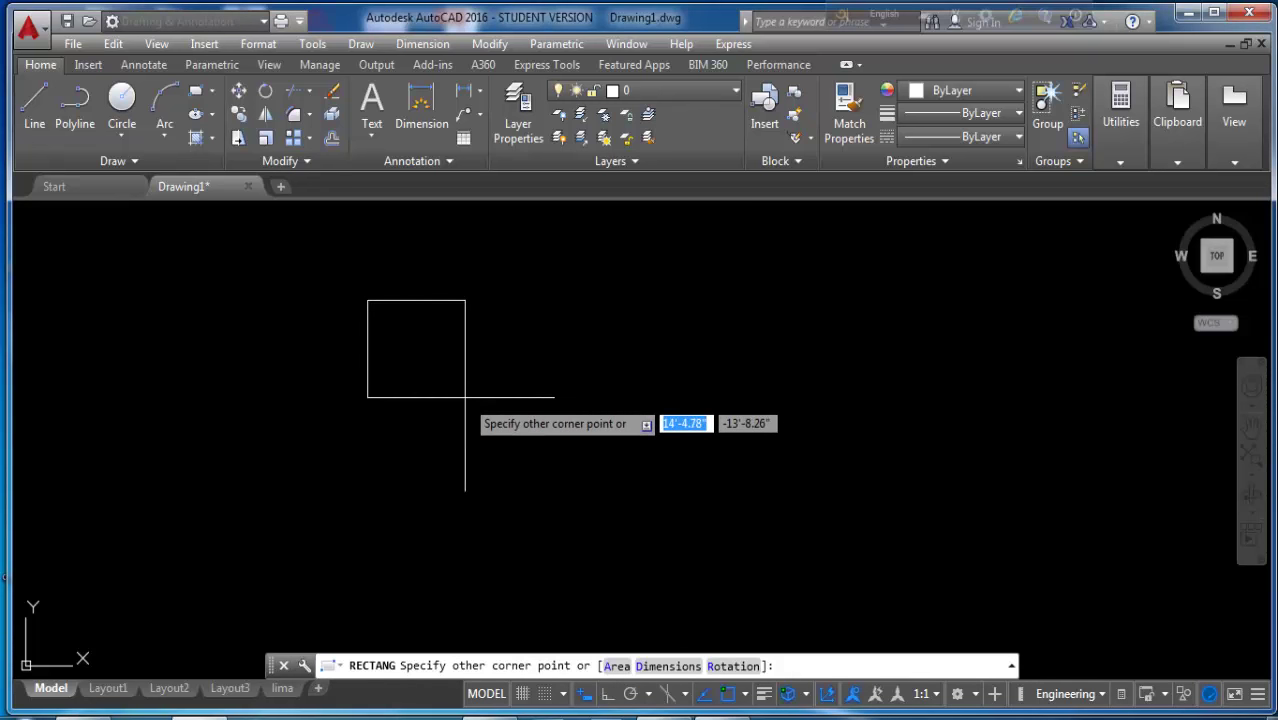
type("d")
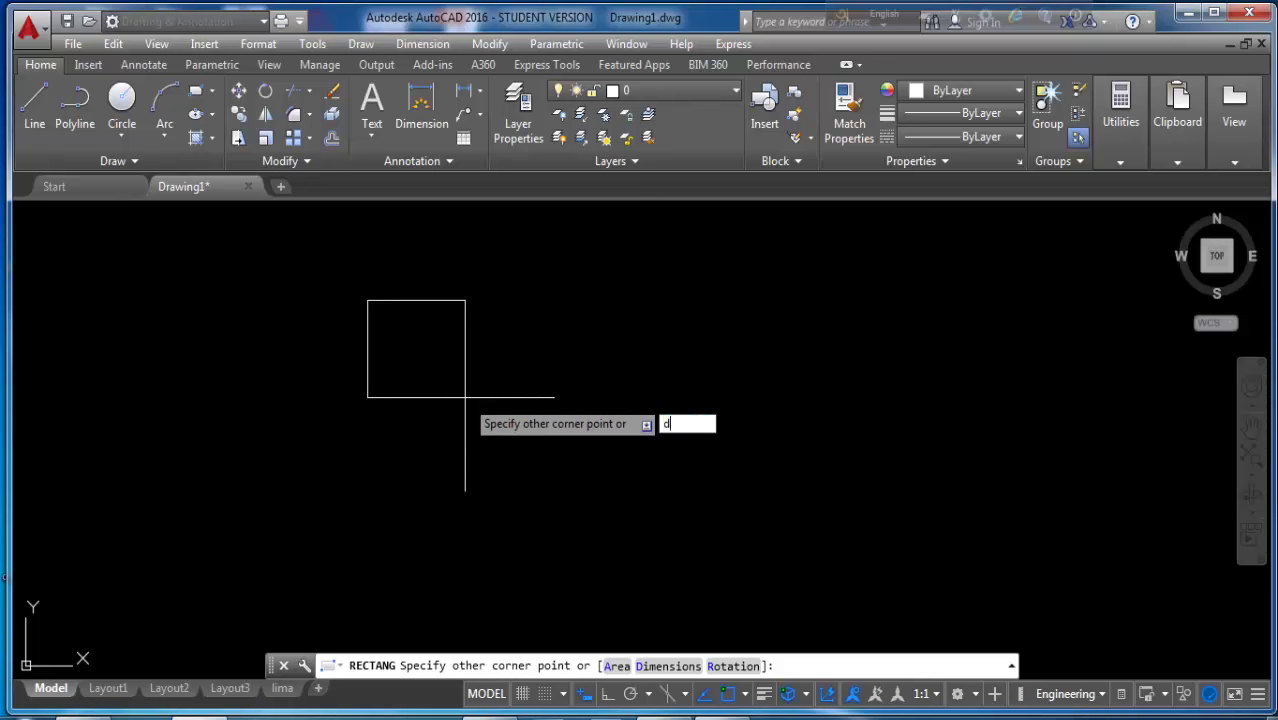
key("Return")
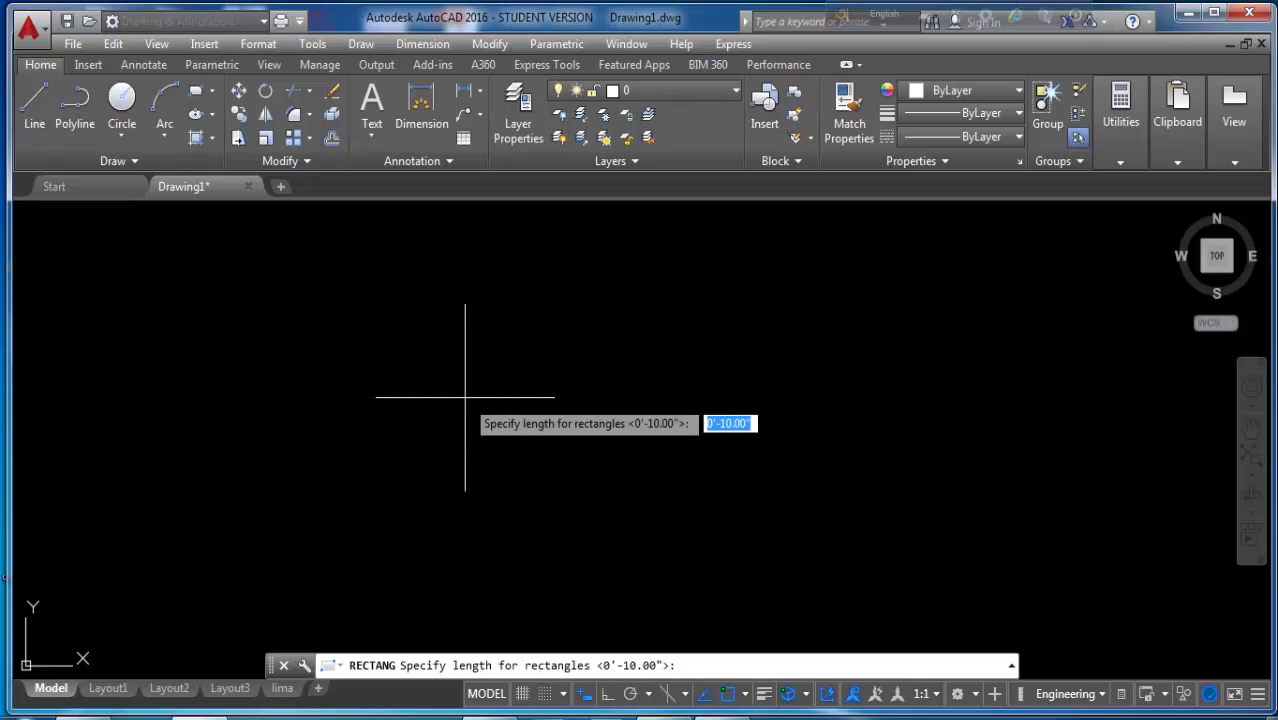
type("50")
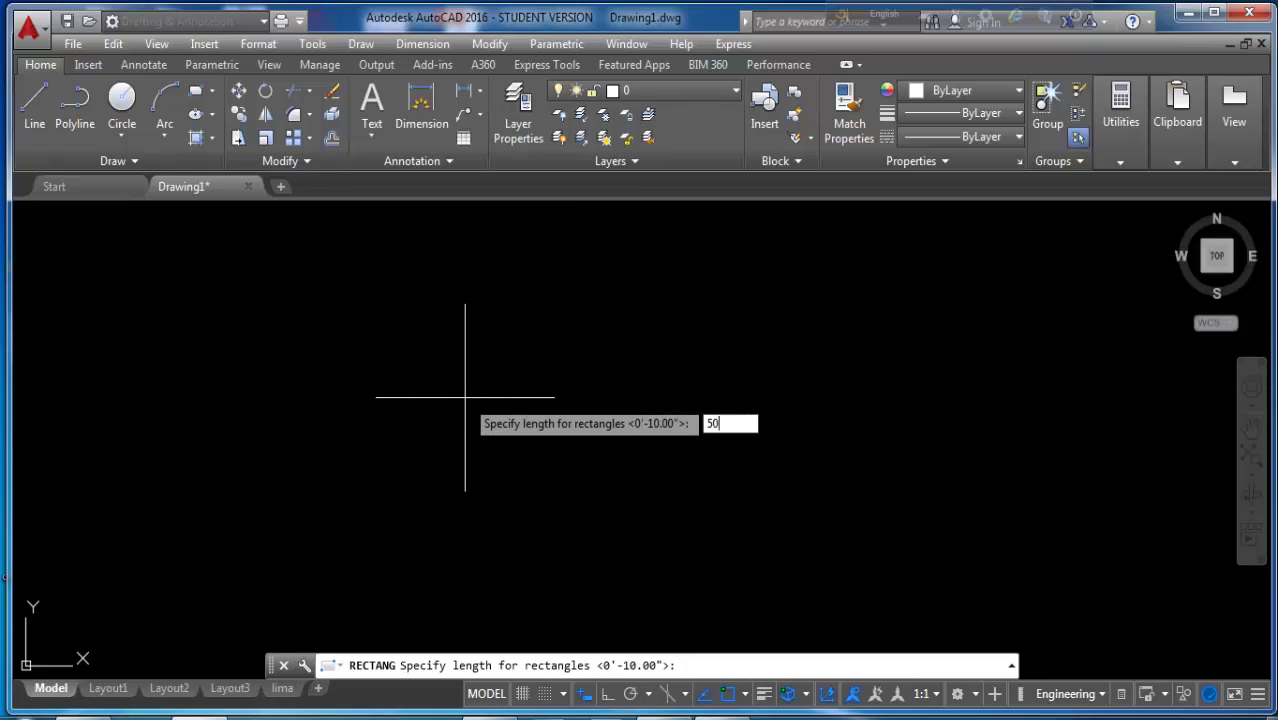
key("Return")
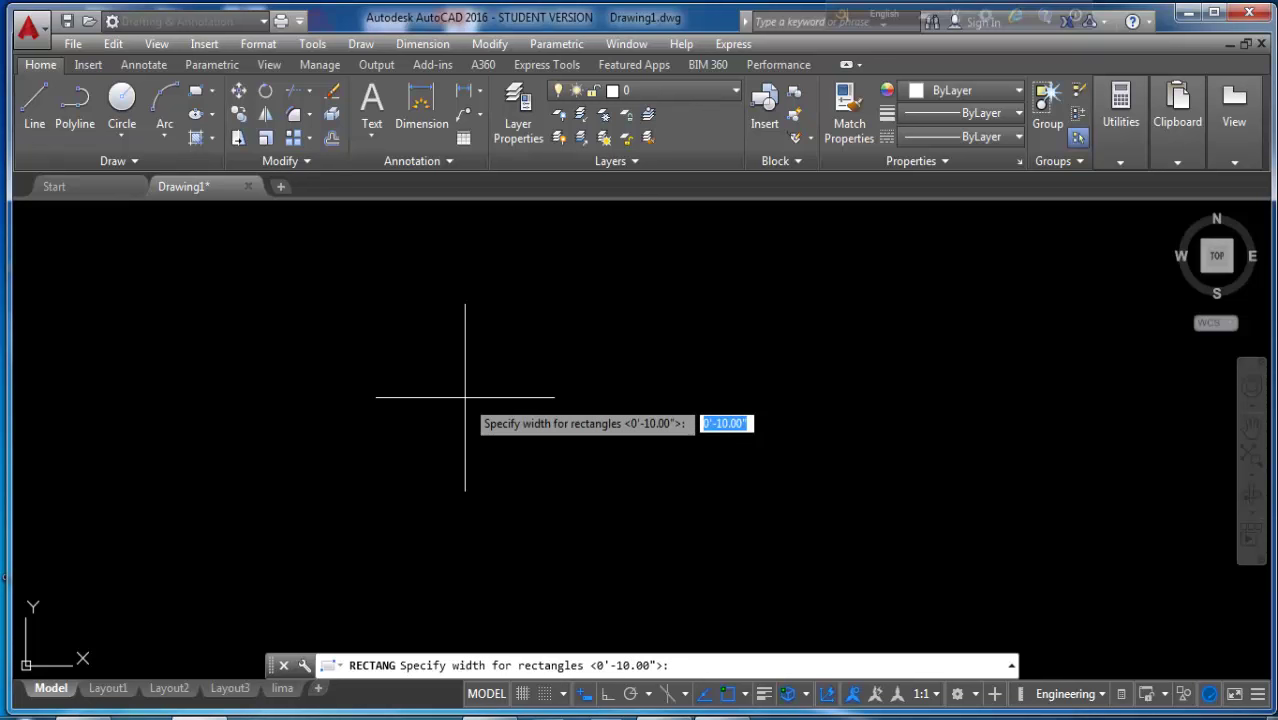
type("38")
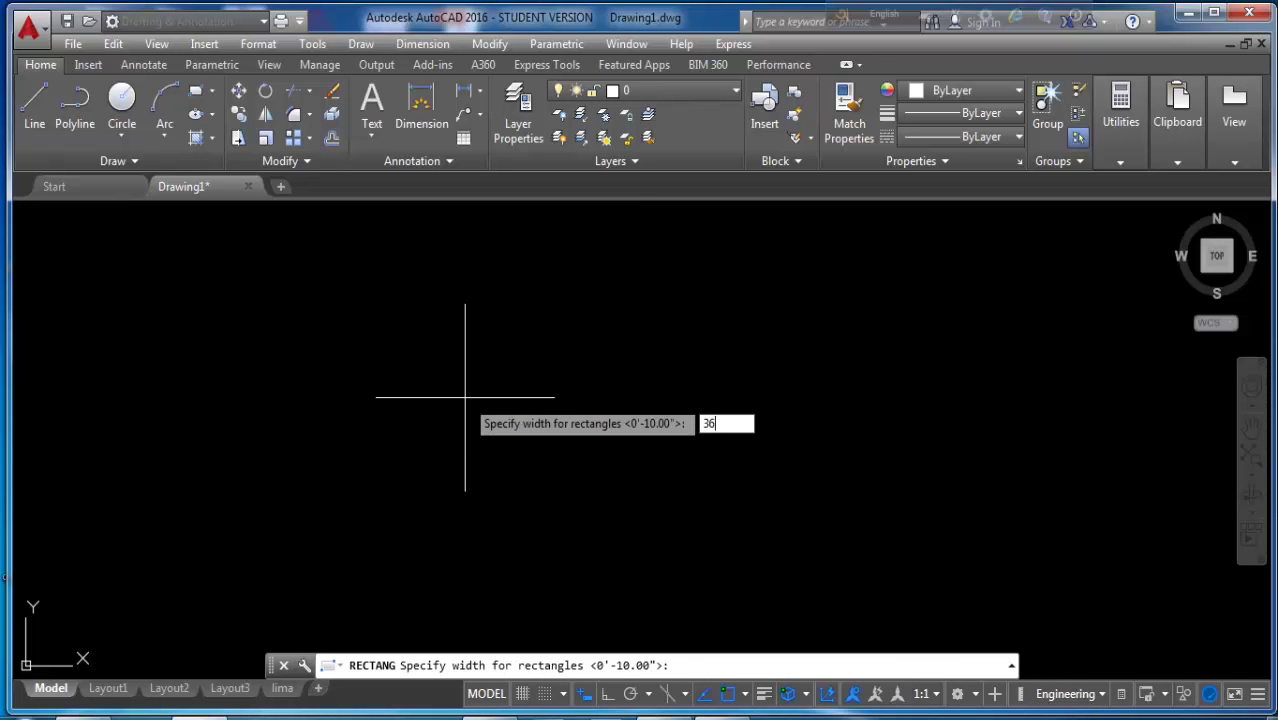
key("Return")
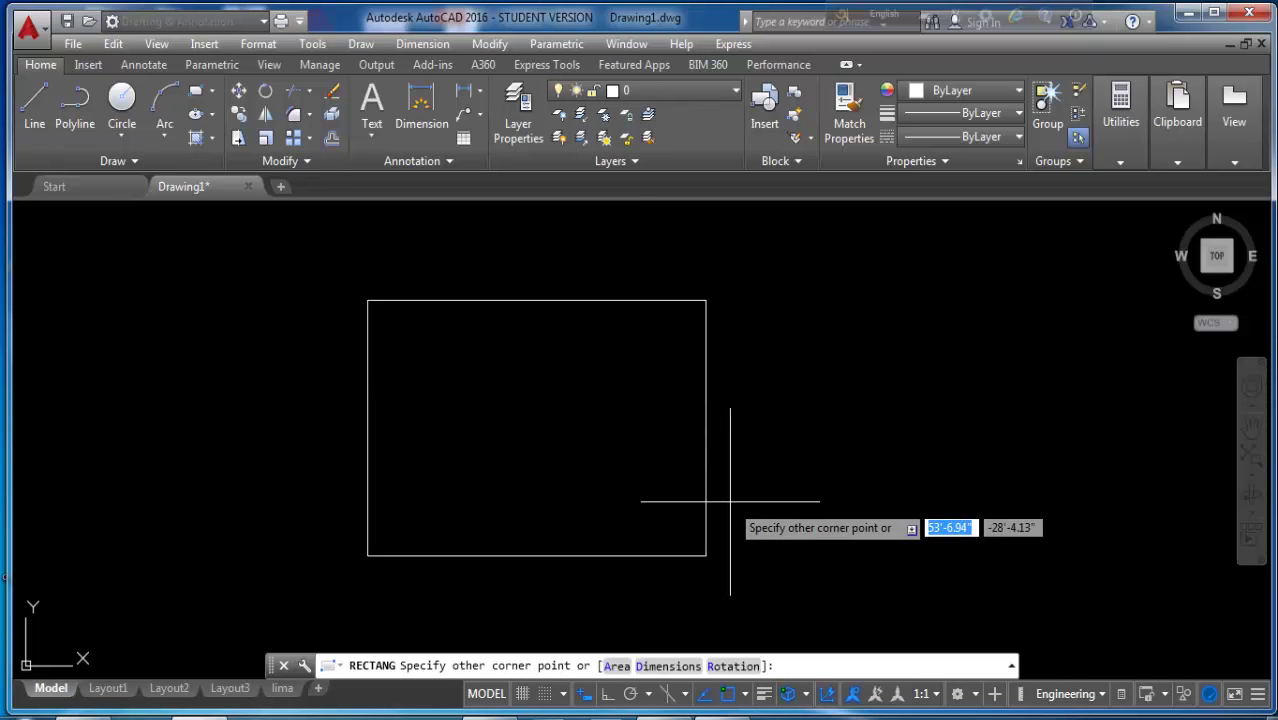
left_click(730, 502)
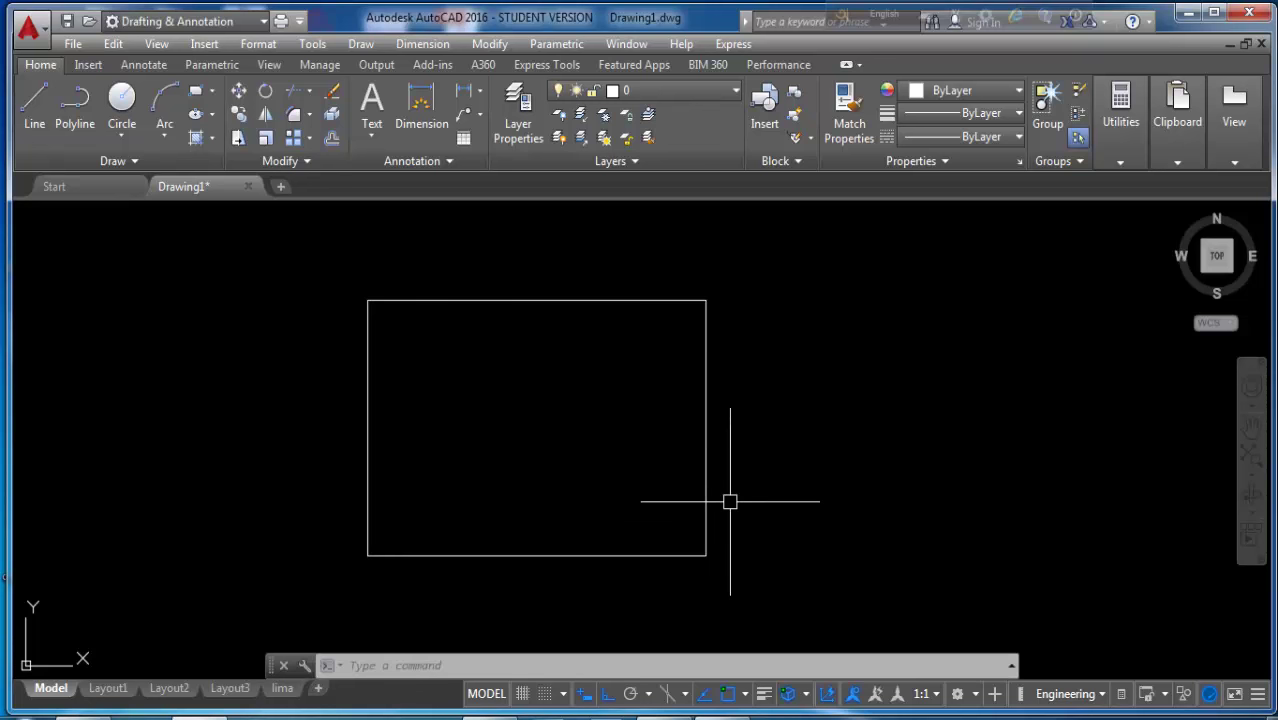
type("E")
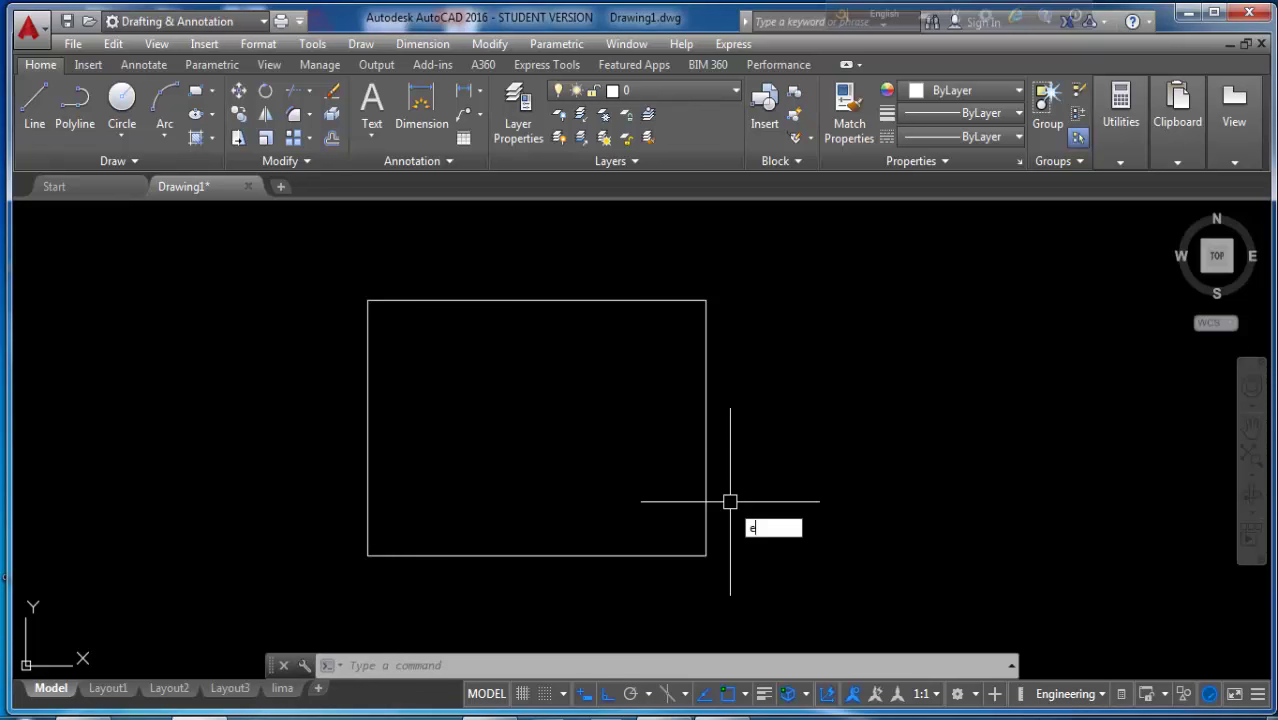
type("R")
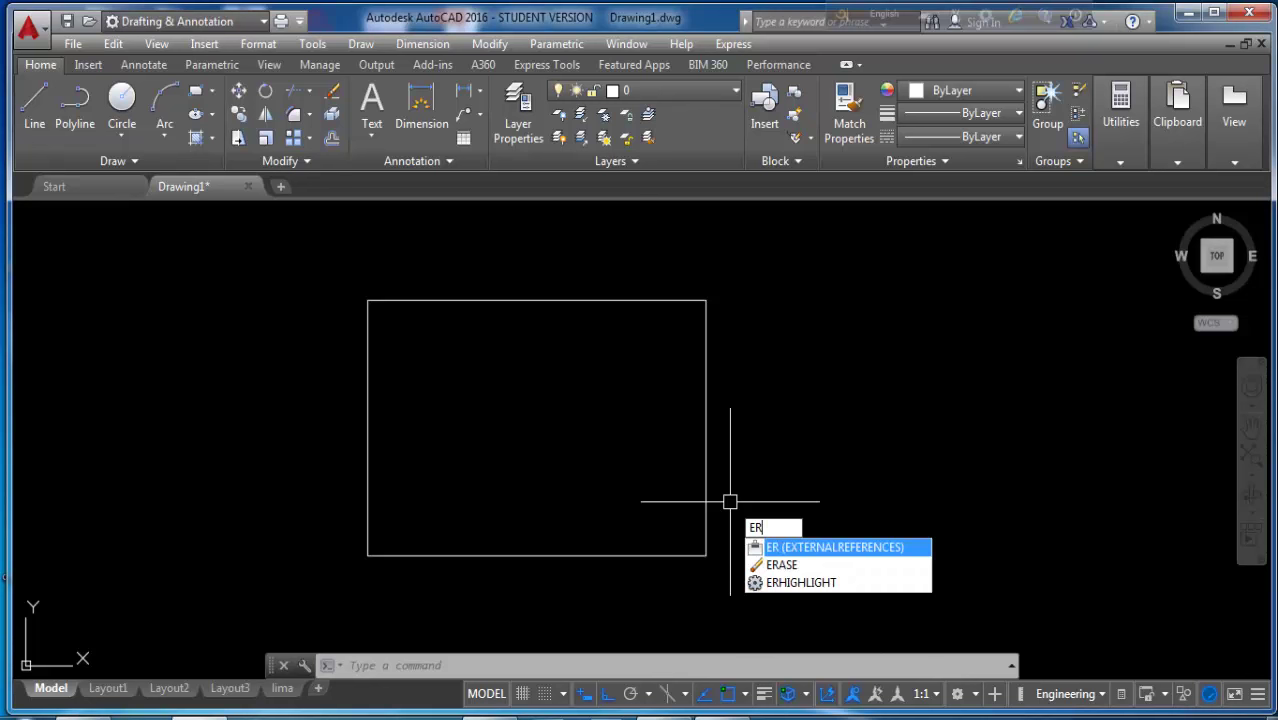
- Explode the rectangle into separate lines
key("BackSpace")
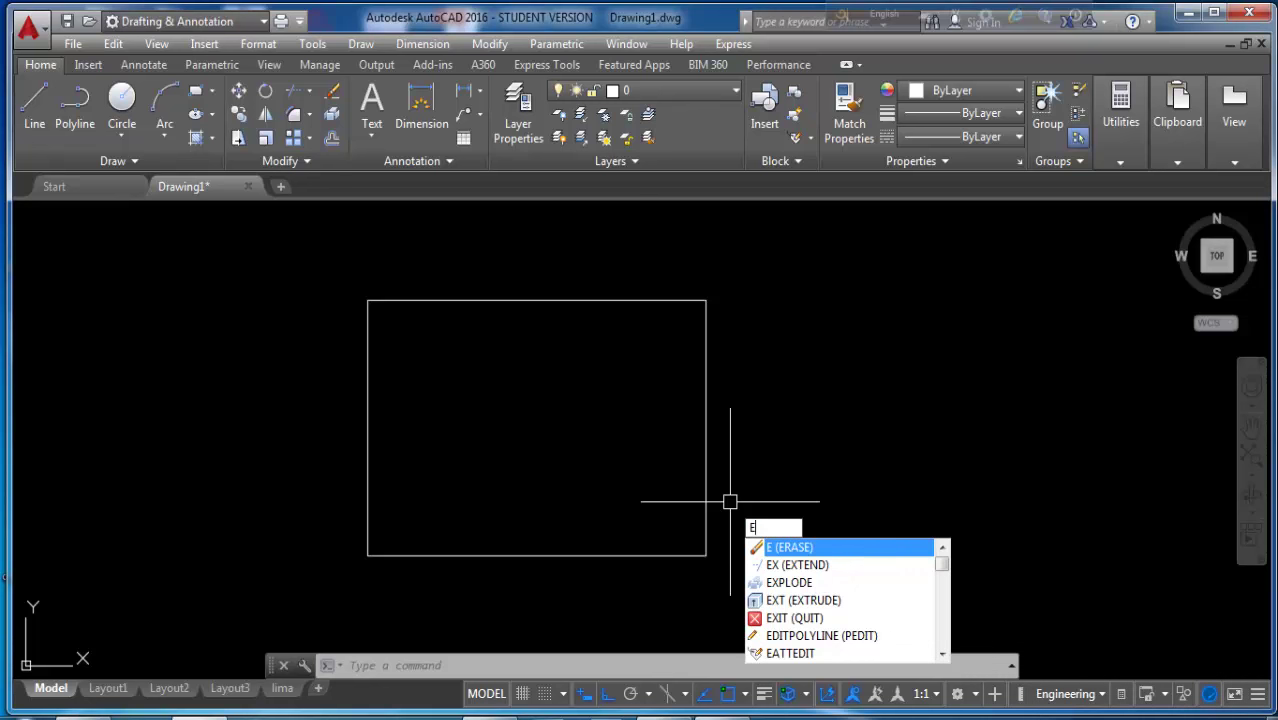
type("XP")
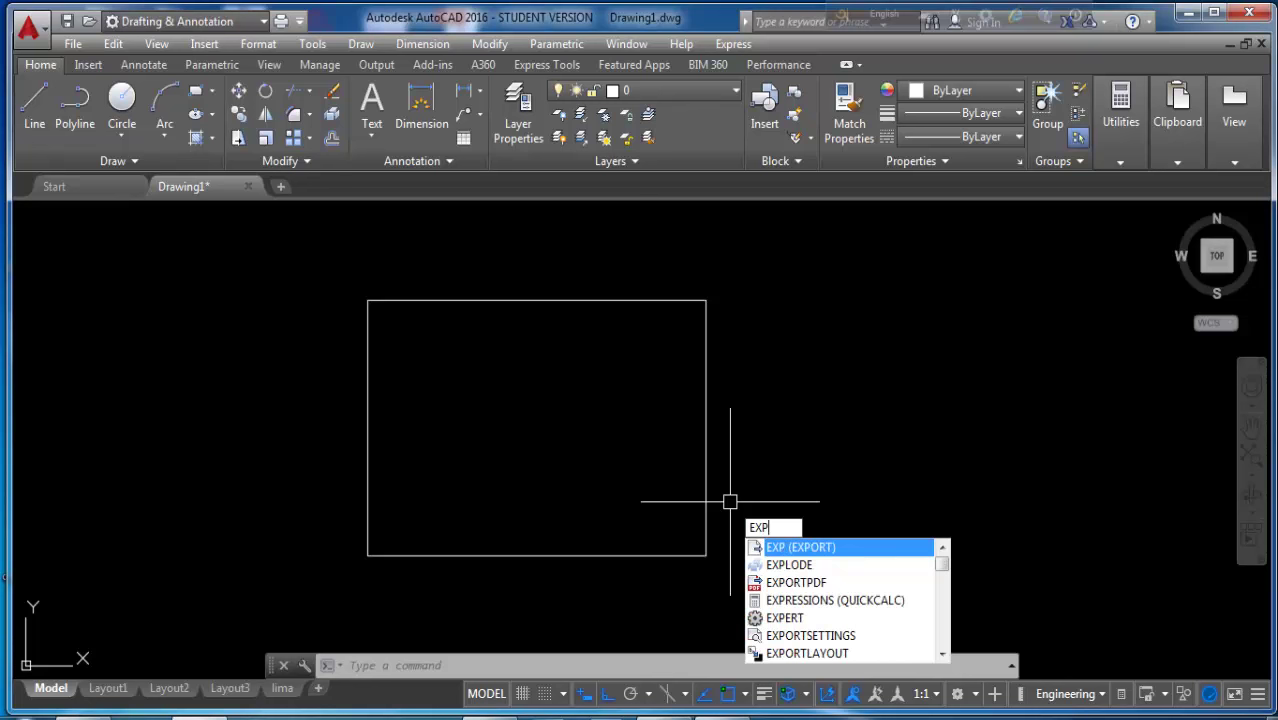
key("Down")
key("Return")
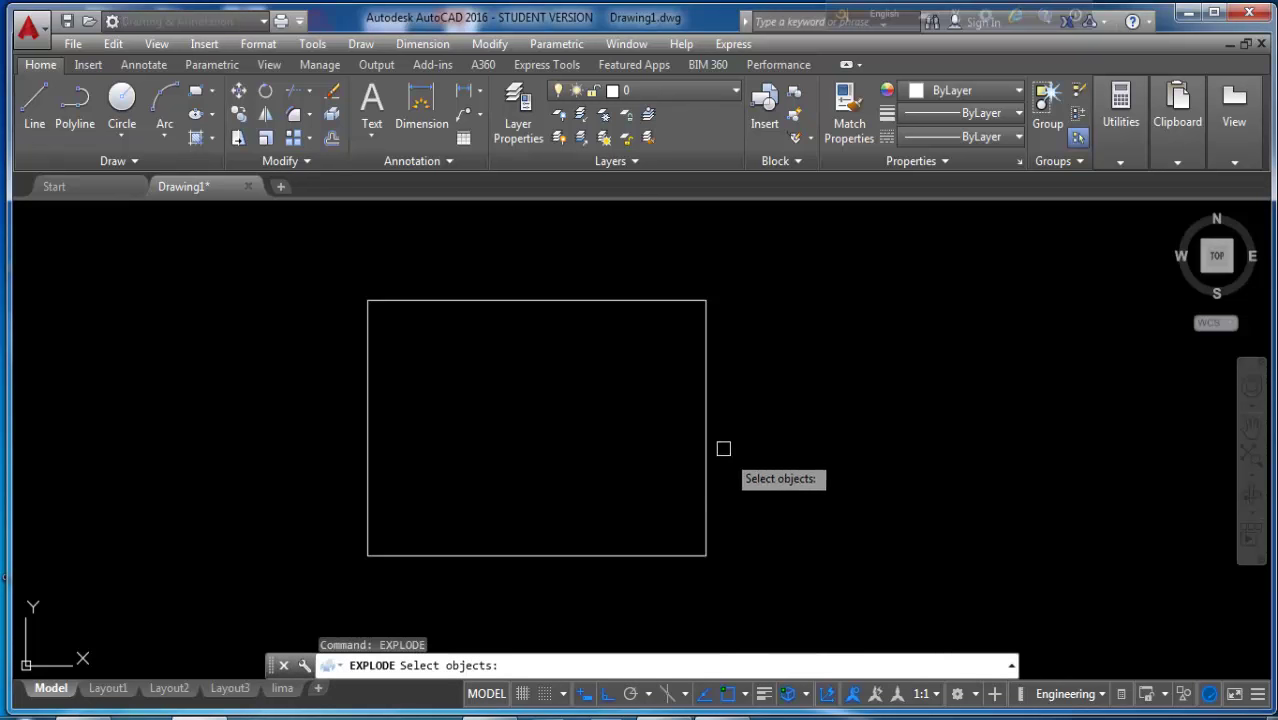
left_click(707, 415)
key("Return")
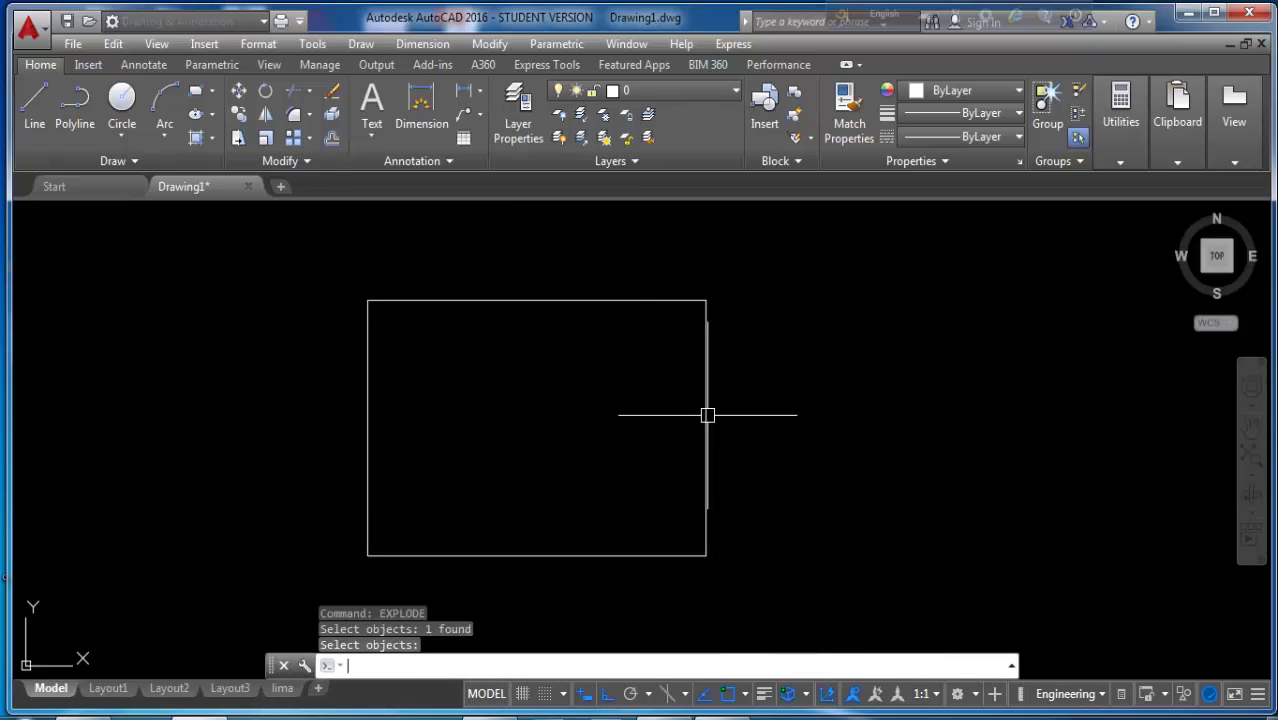
- Offset the left edge 4' inward
type("o")
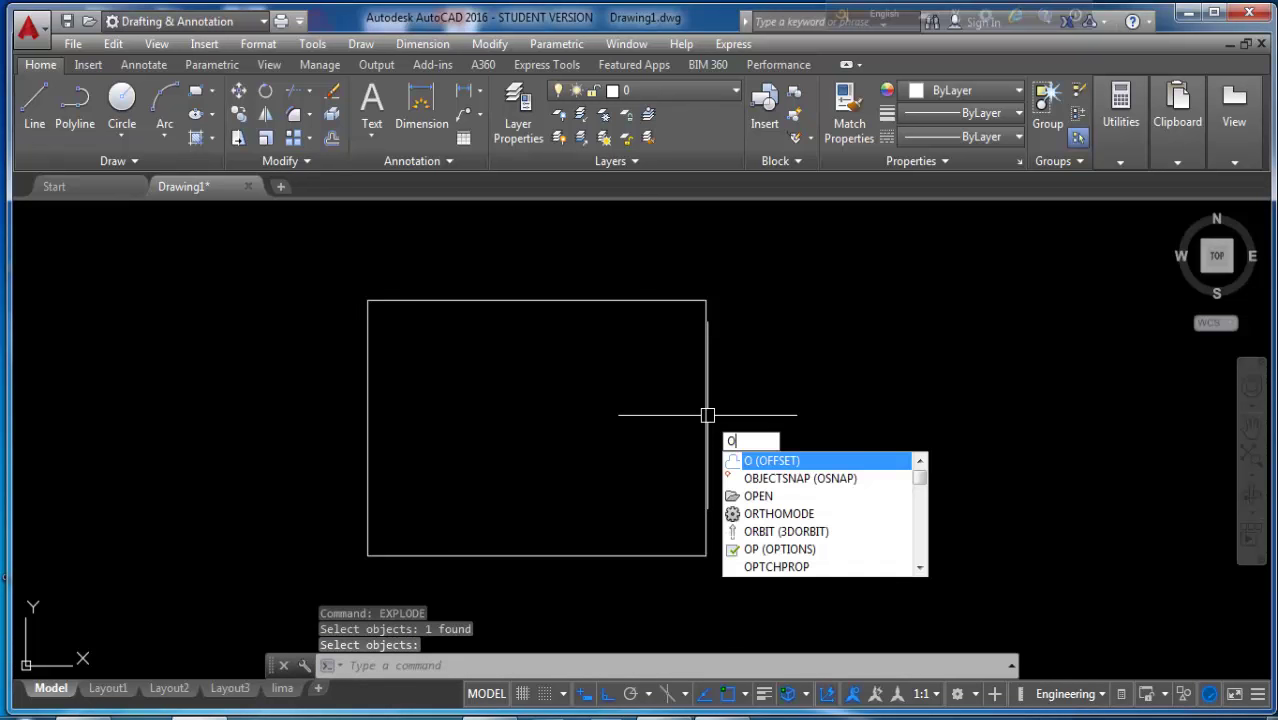
key("Return")
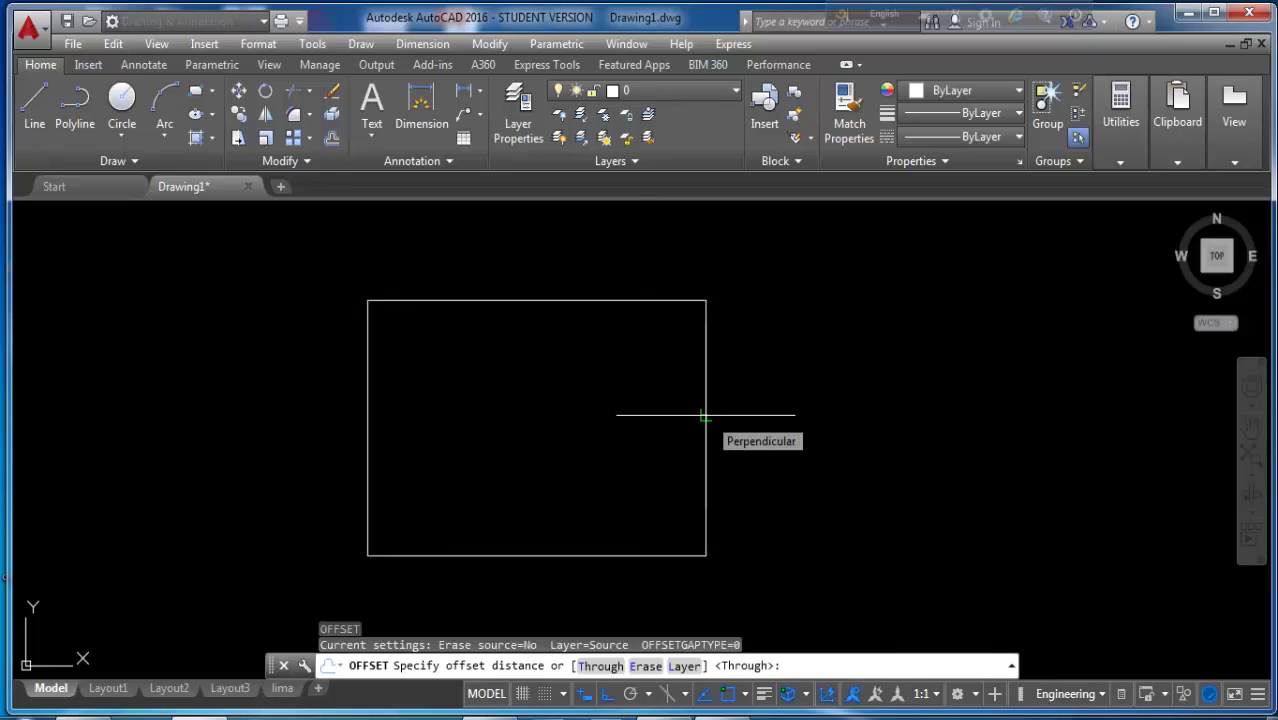
type("4'")
key("Return")
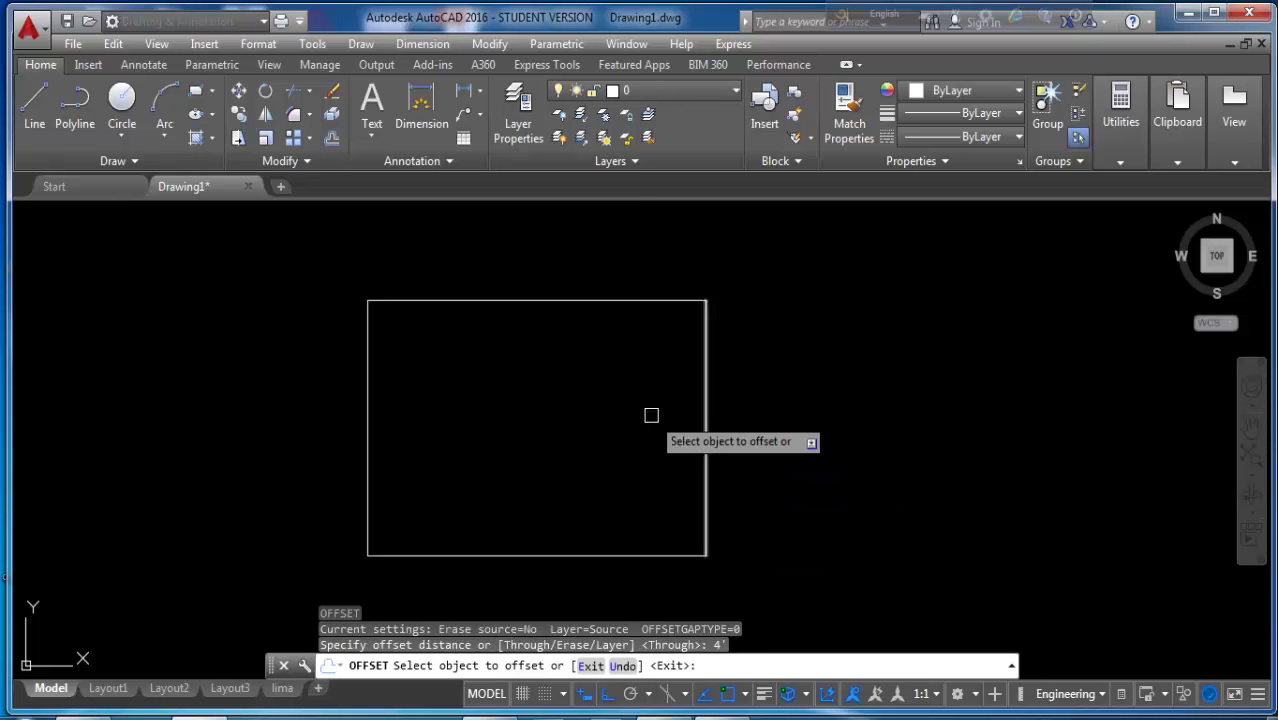
left_click(367, 378)
left_click(557, 424)
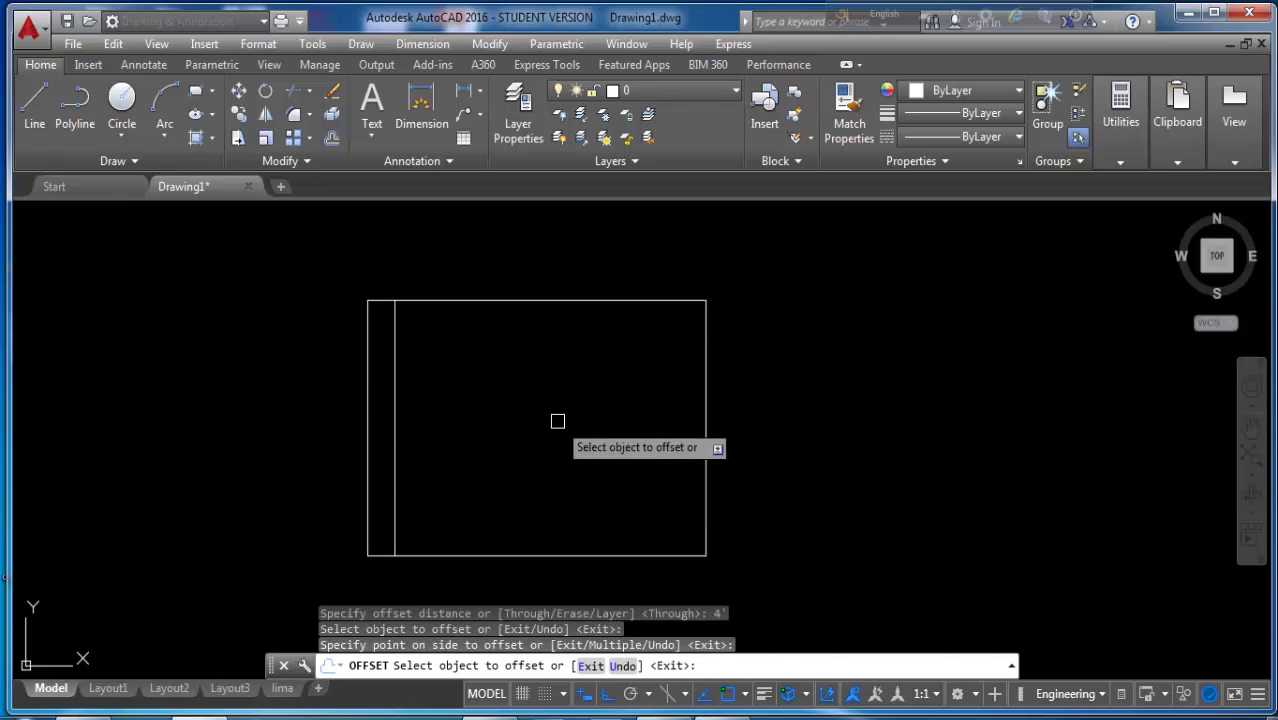
key("Return")
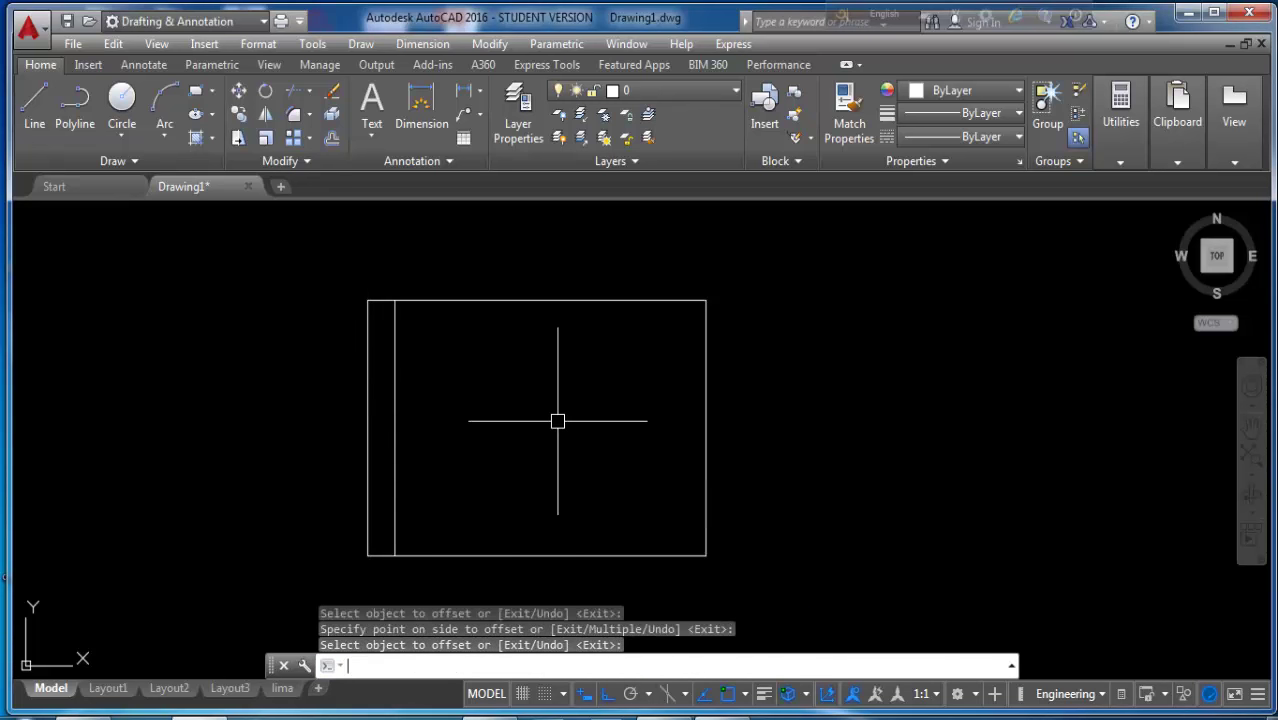
- Offset the bottom edge 5' inward
key("Return")
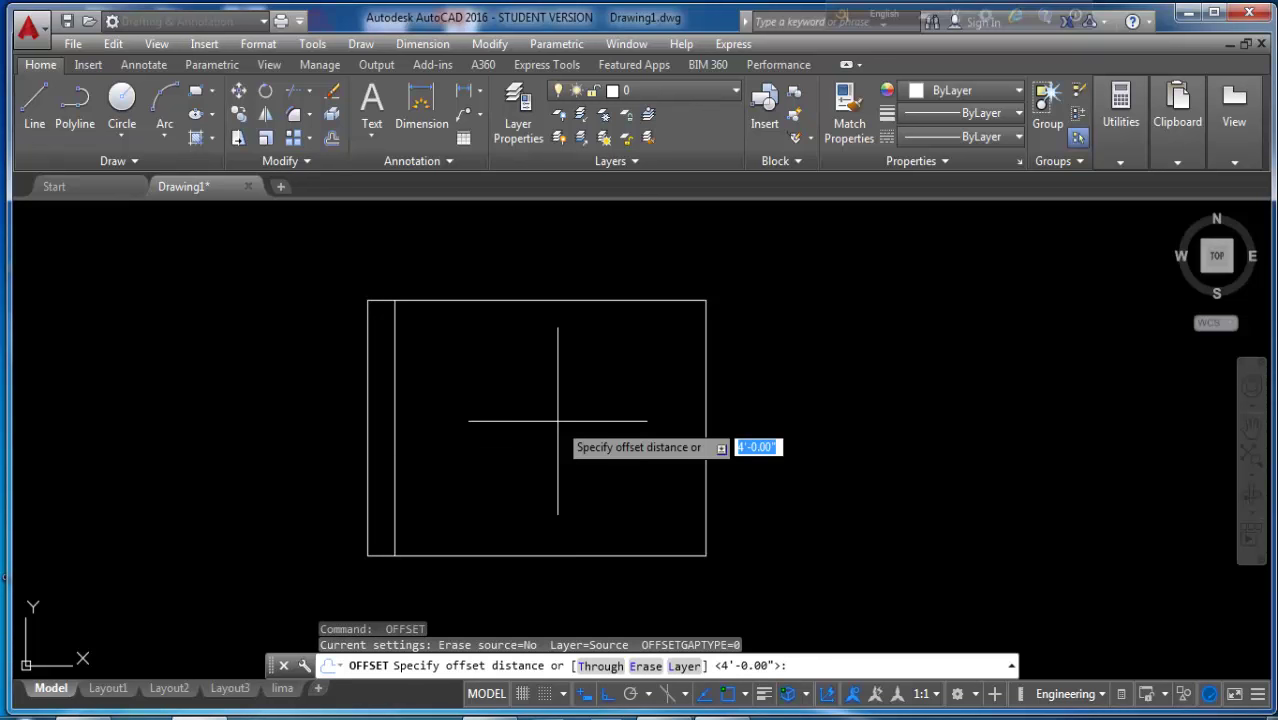
type("5'")
key("Return")
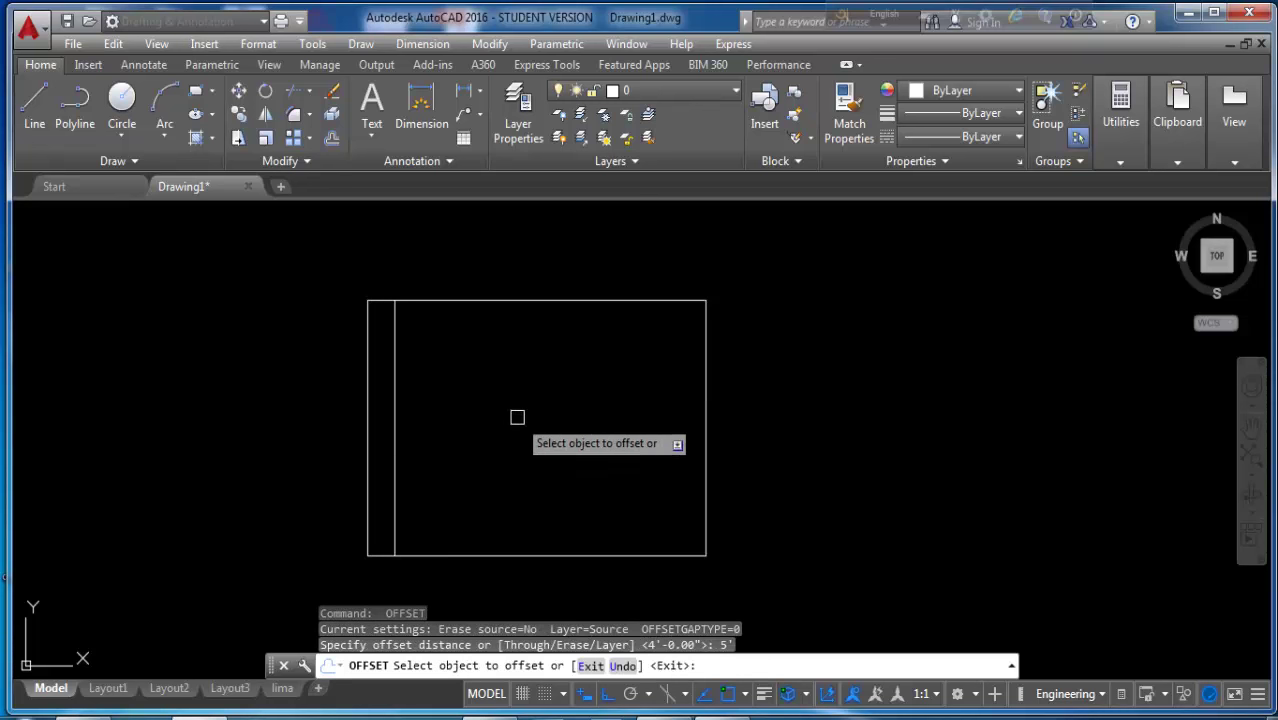
left_click(601, 560)
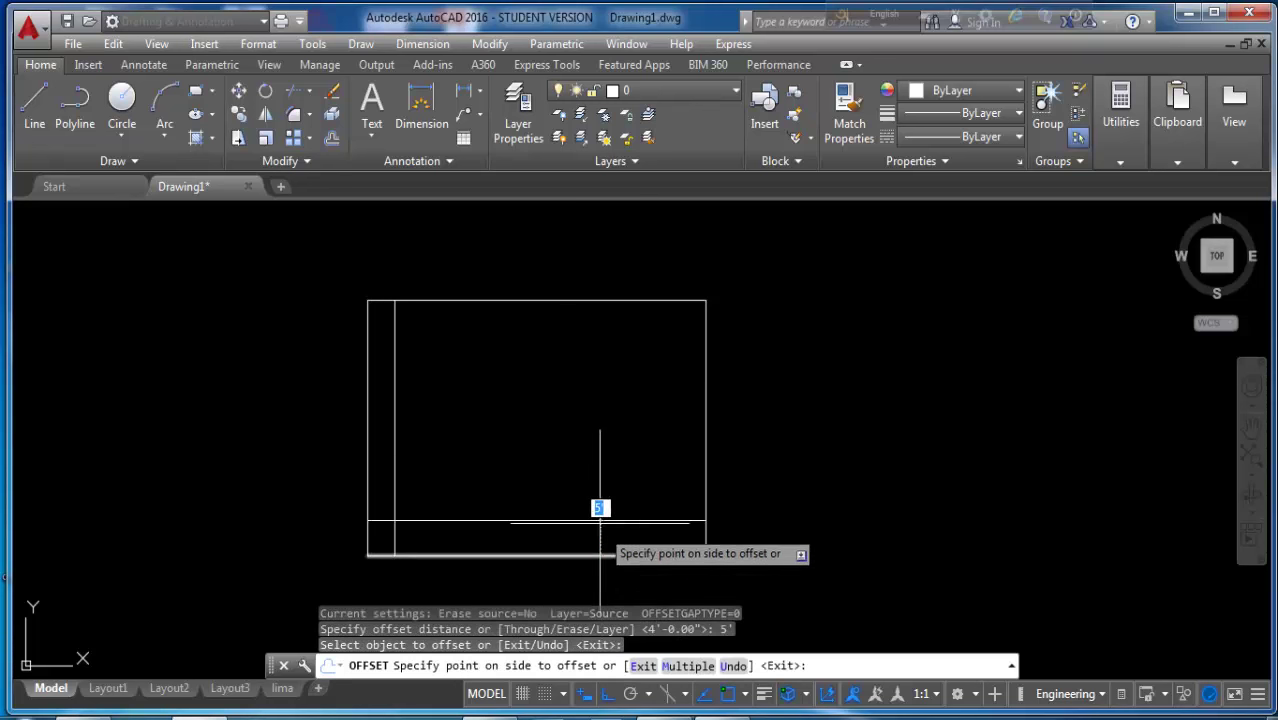
left_click(587, 462)
key("Return")
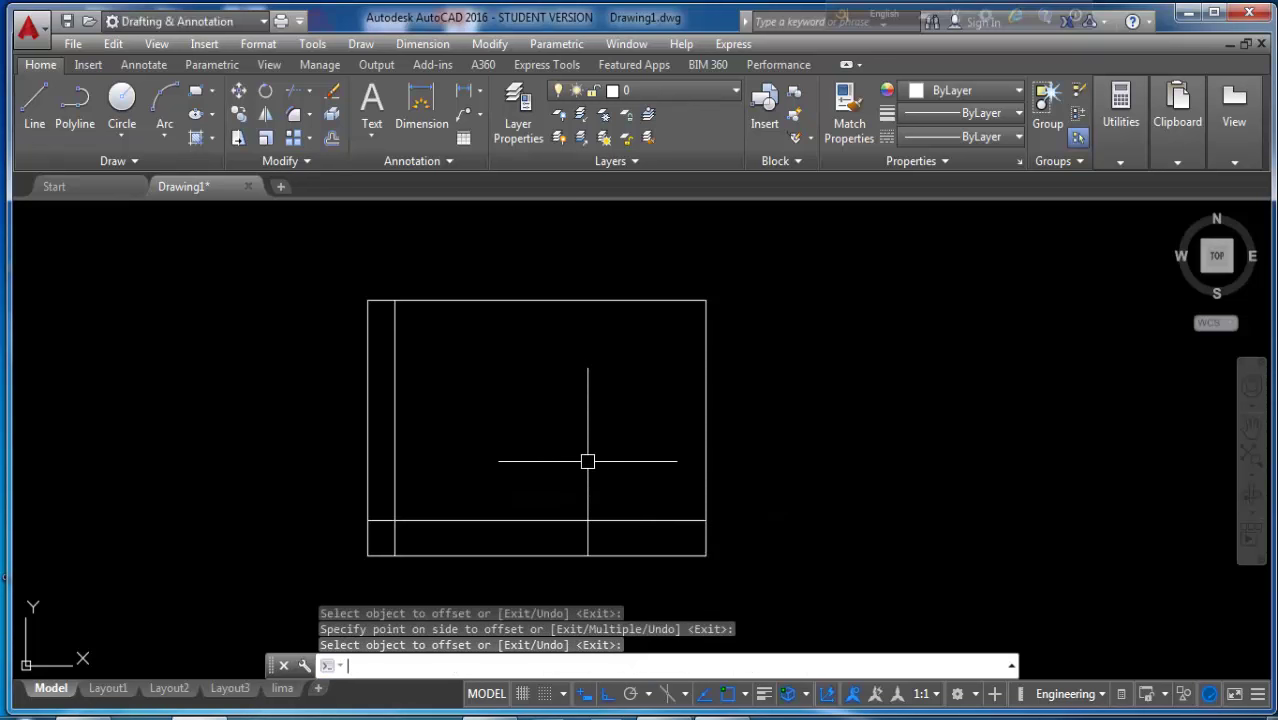
- Offset the right edge 4' inward
key("Return")
type("4'")
key("Return")
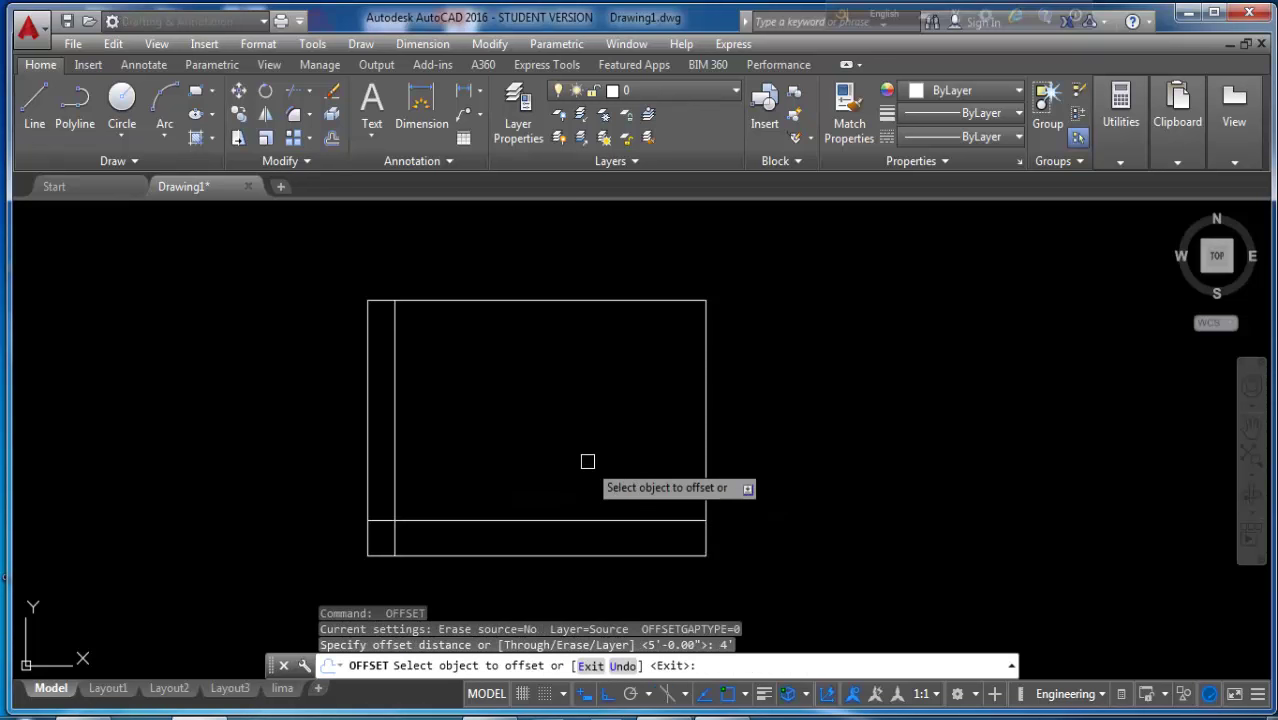
left_click(705, 408)
left_click(601, 421)
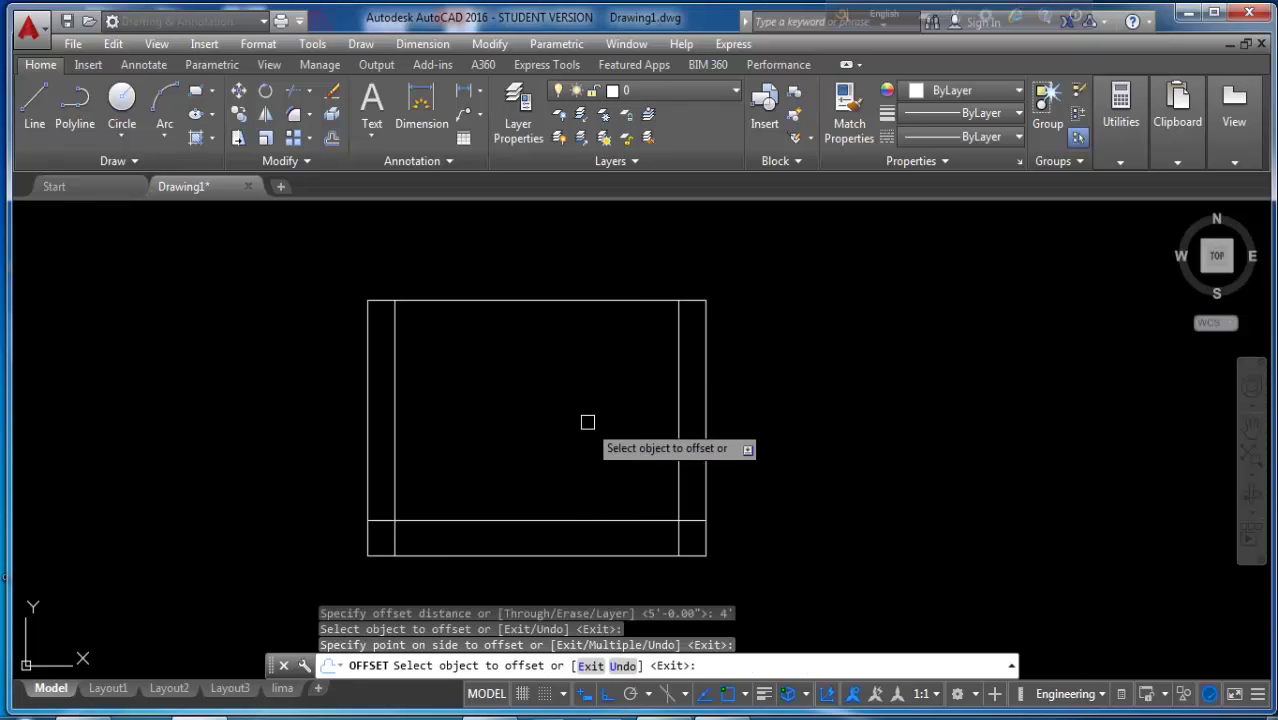
- Offset the top edge 2'-9 inward
key("Return")
key("Return")
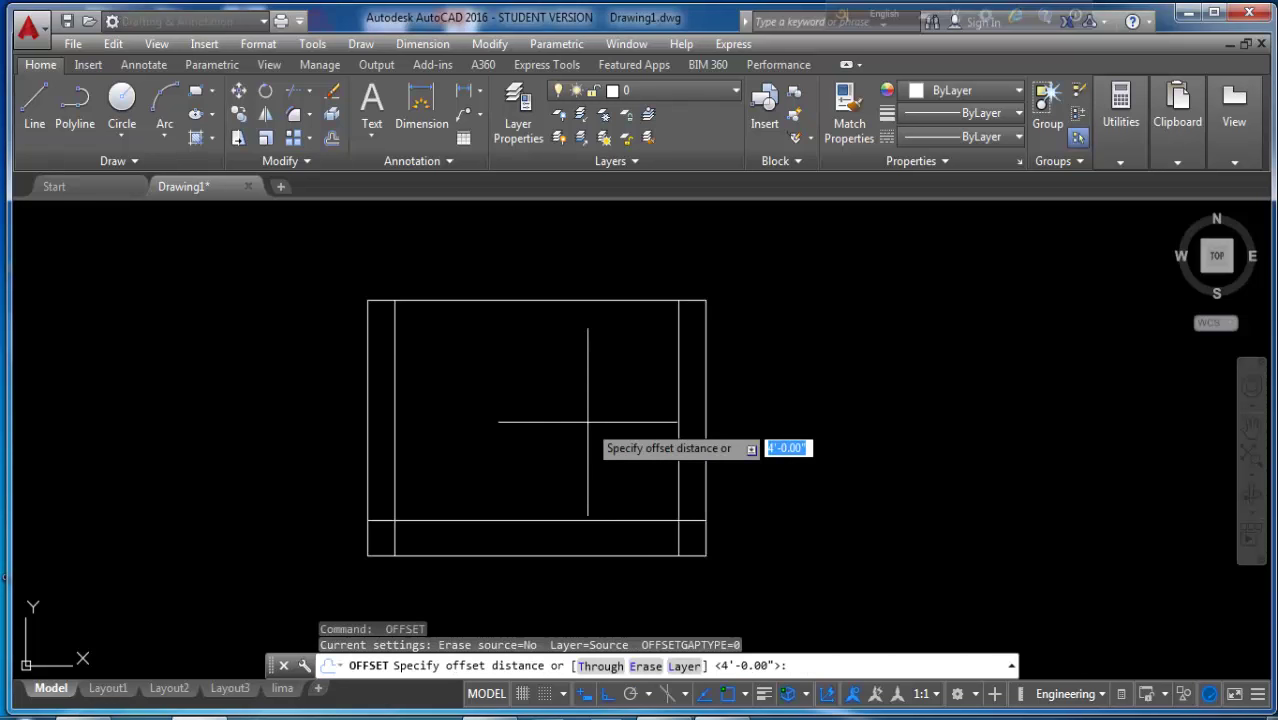
type("2'-9")
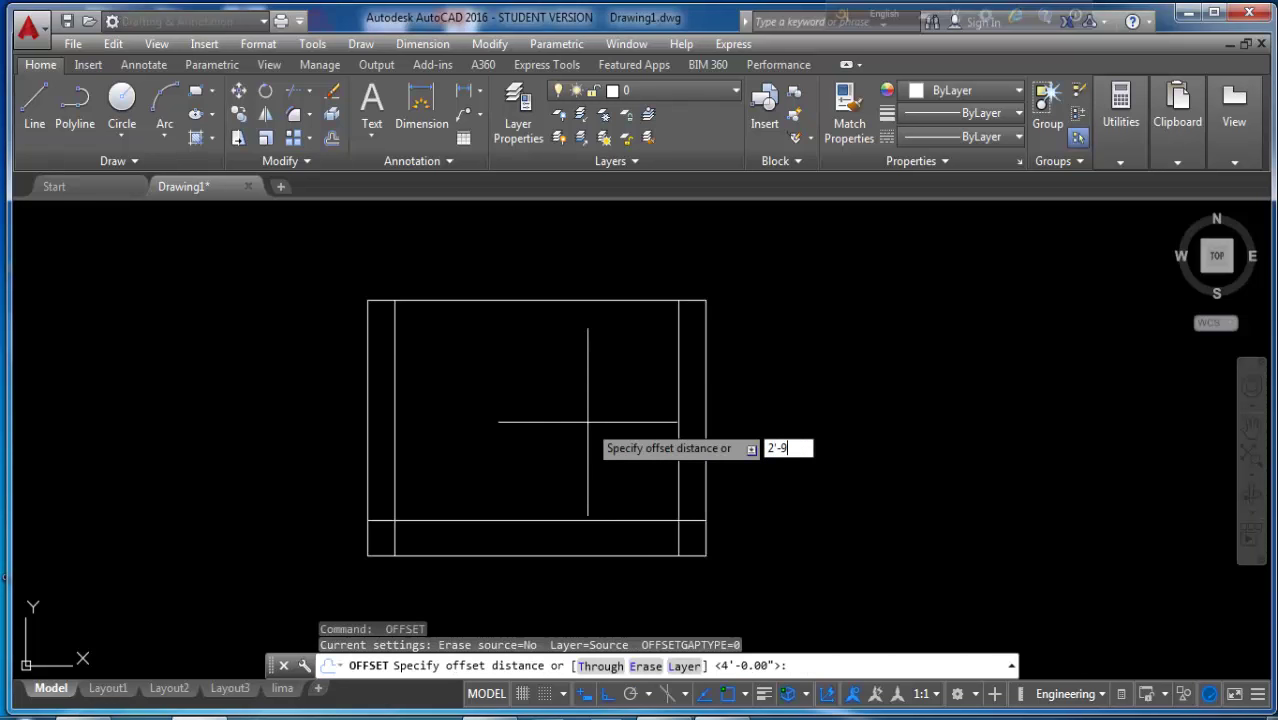
key("Return")
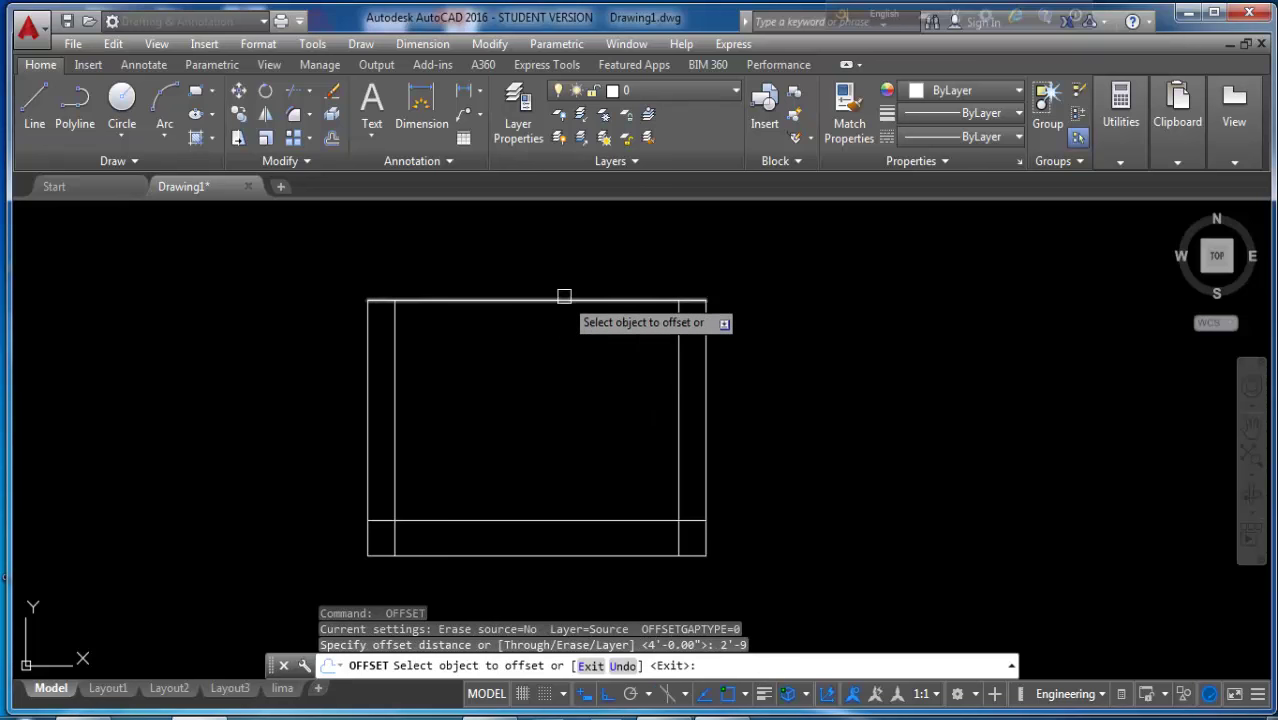
left_click(561, 300)
left_click(560, 412)
scroll(533, 513, "up", 2)
scroll(525, 505, "down", 2)
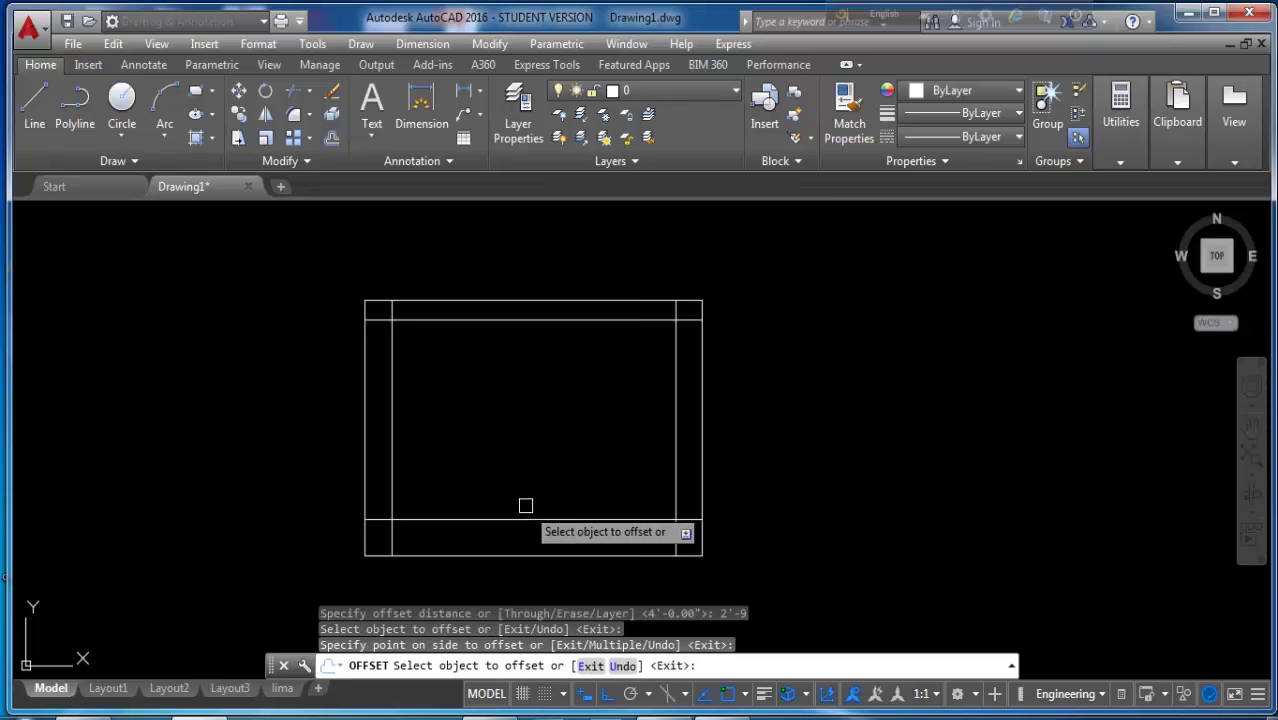
key("Escape")
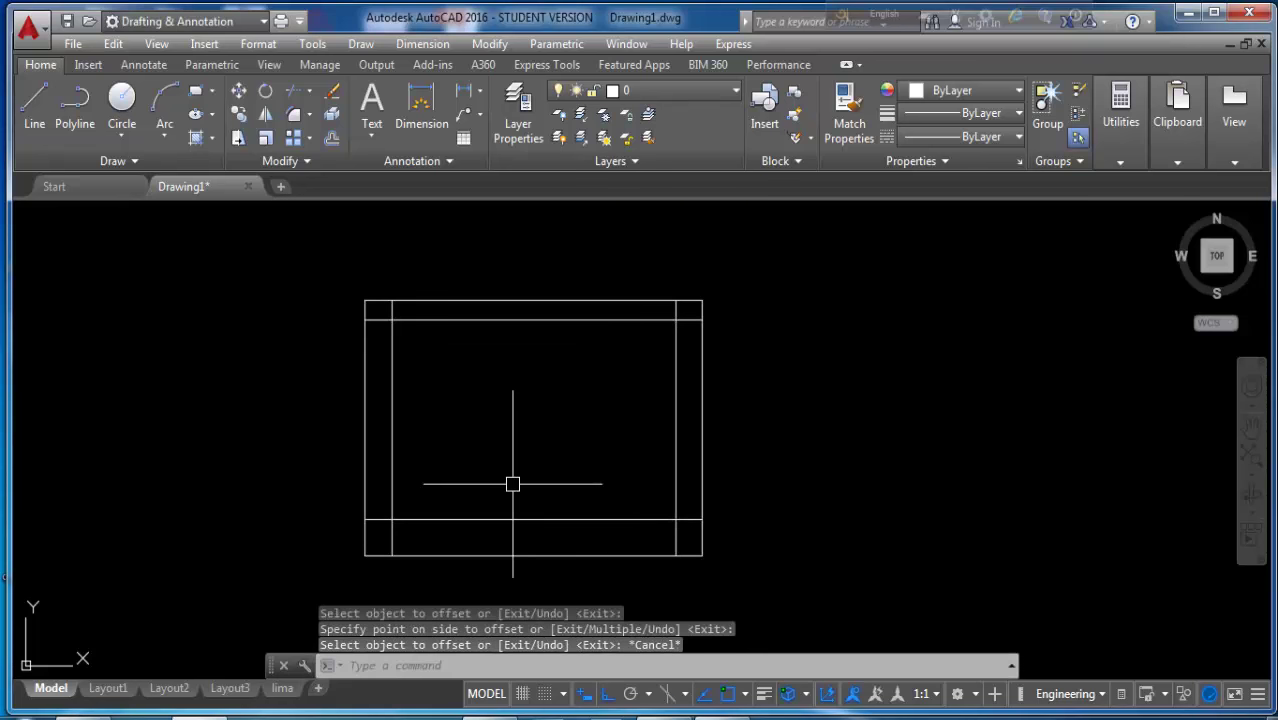
- Trim the overhanging line ends at the top-left and top-right corners
type("TR")
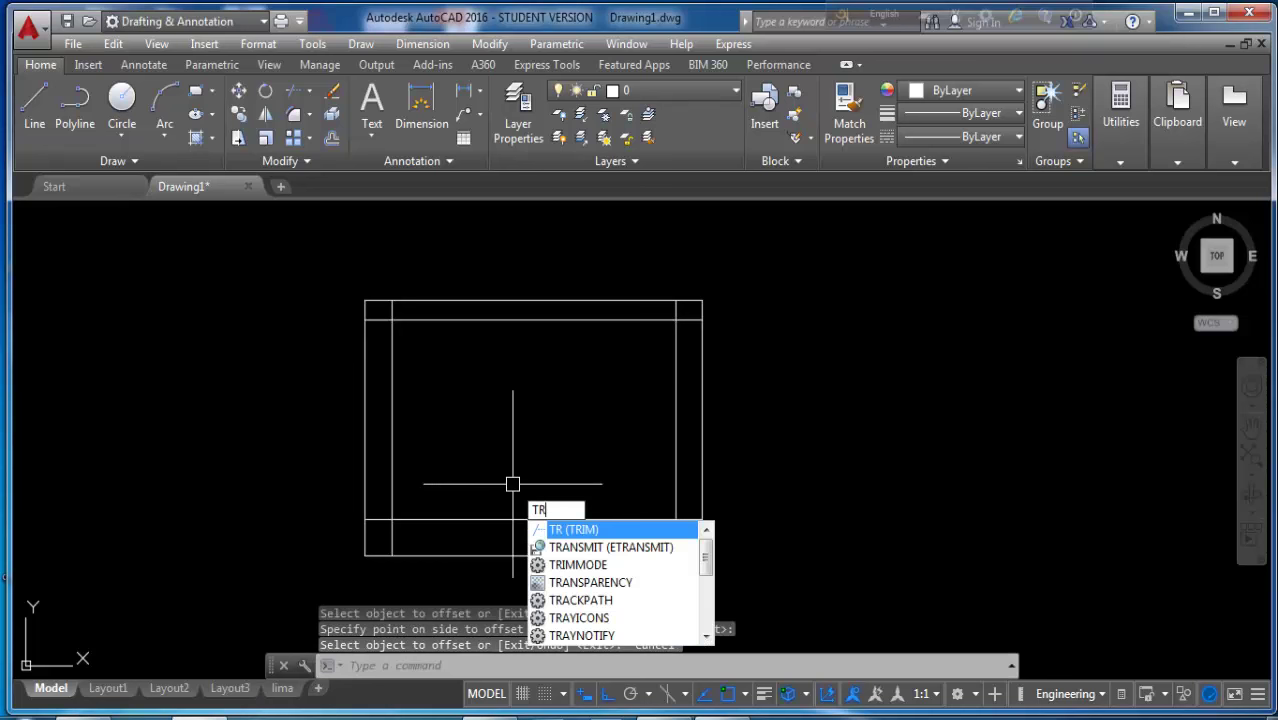
key("Return")
key("Return")
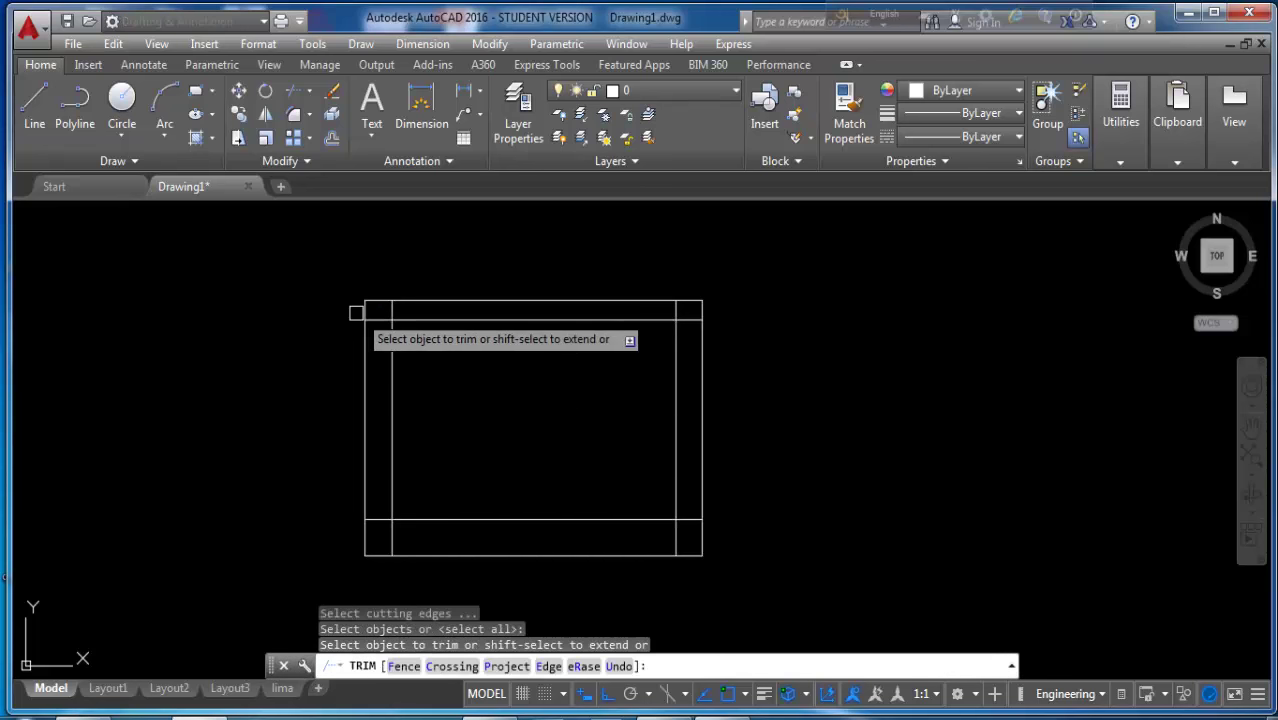
scroll(370, 319, "up", 4)
left_click(426, 300)
left_click(410, 300)
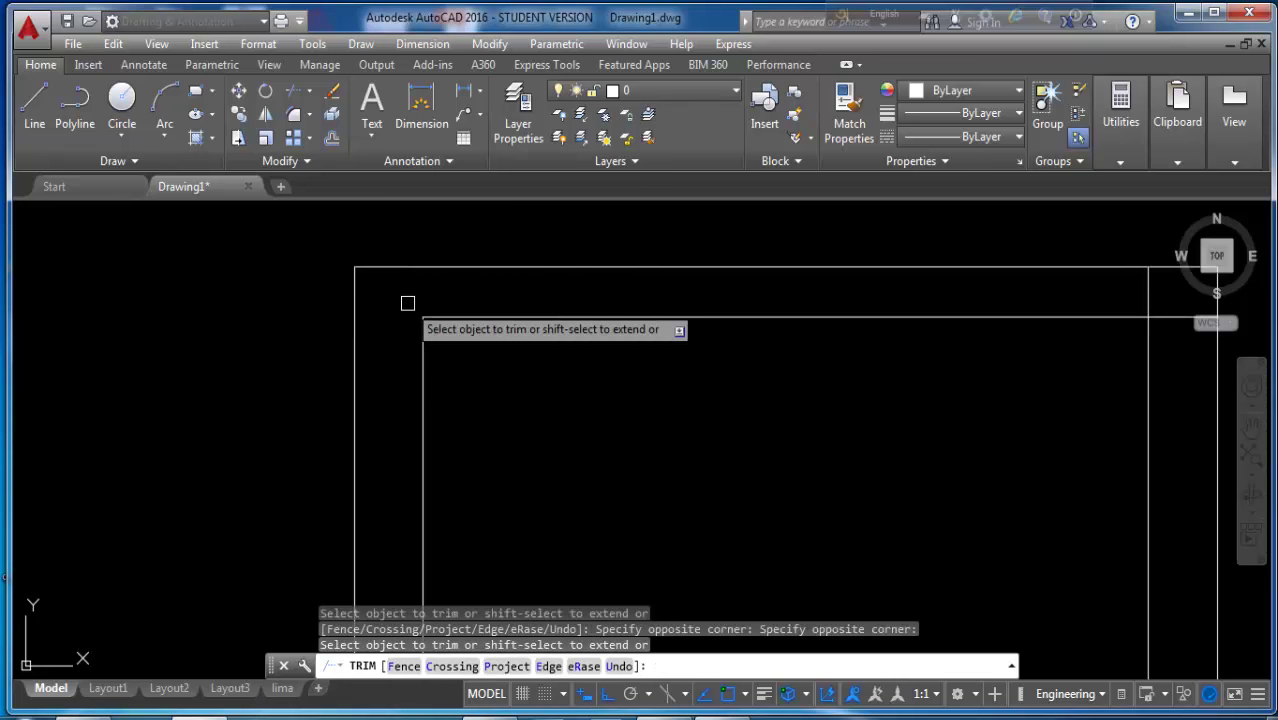
scroll(430, 290, "down", 4)
scroll(640, 335, "up", 3)
scroll(779, 274, "up", 3)
left_click(670, 300)
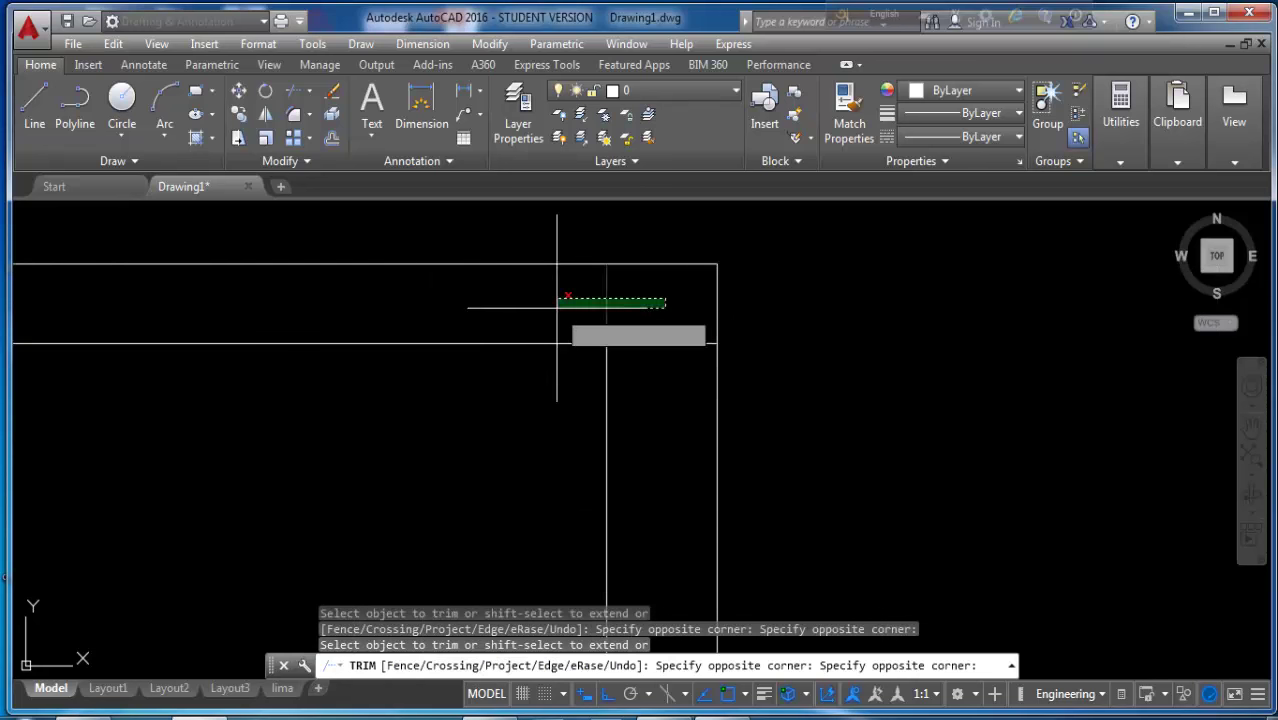
left_click(565, 292)
scroll(668, 297, "down", 4)
scroll(682, 471, "up", 4)
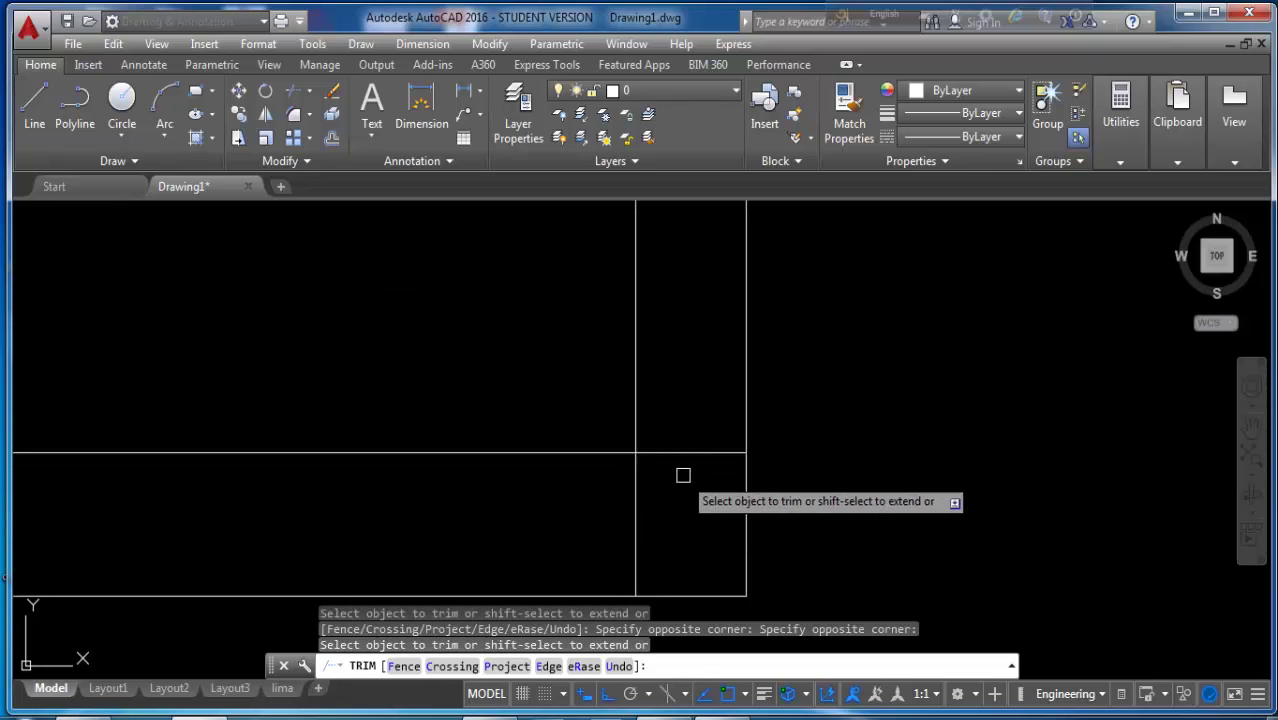
- Trim the overhanging line ends at the bottom-right and bottom-left corners
left_click(697, 428)
left_click(677, 513)
left_click(639, 499)
left_click(605, 522)
scroll(705, 513, "down", 4)
scroll(439, 522, "up", 4)
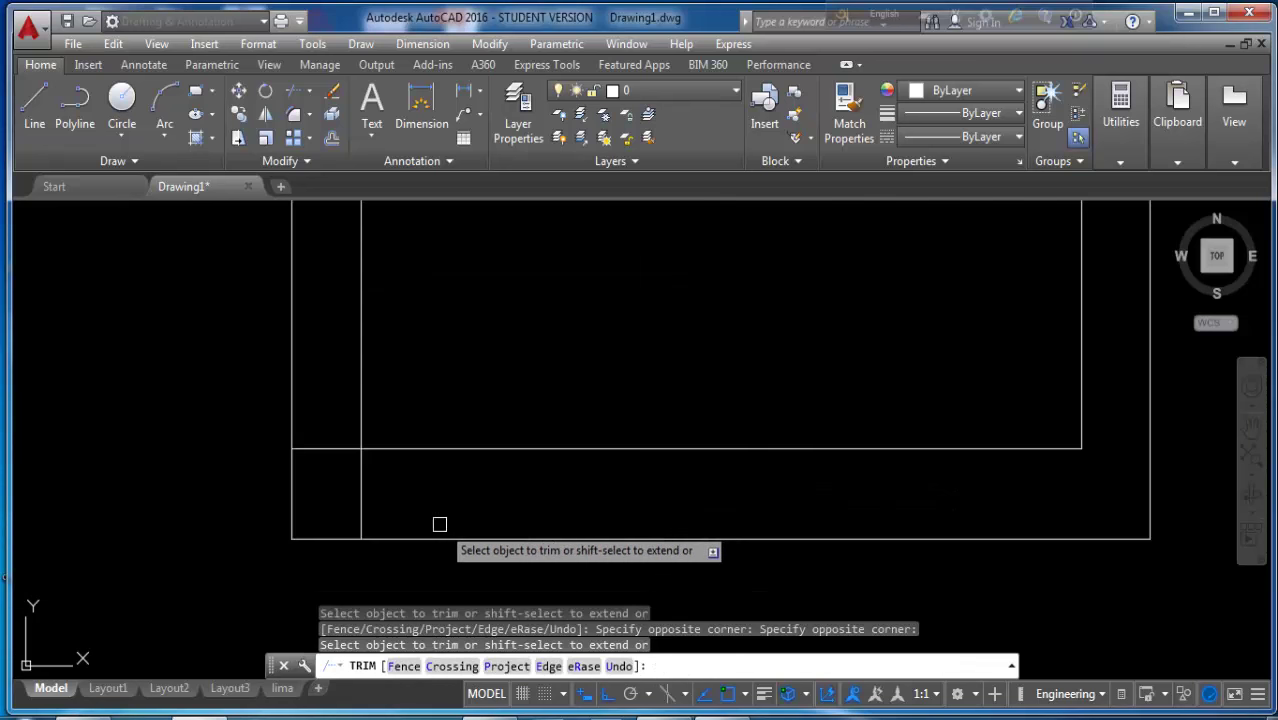
left_click(413, 478)
left_click(380, 492)
scroll(380, 492, "down", 2)
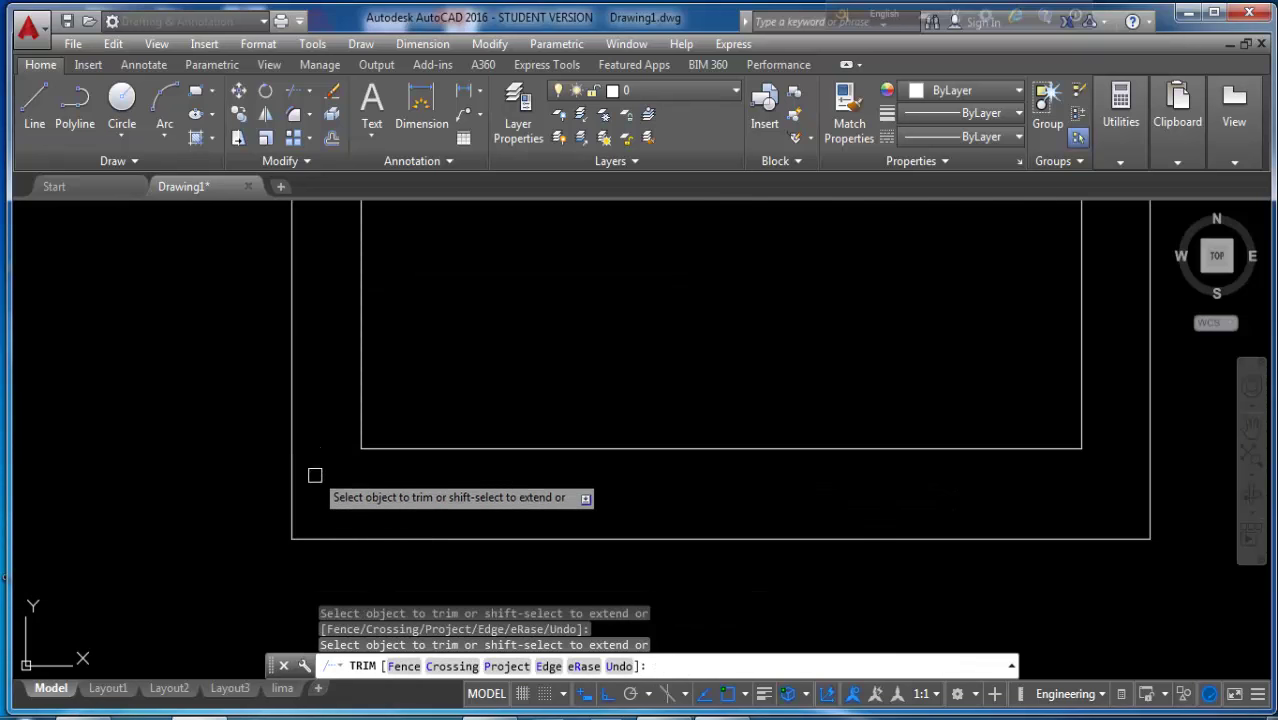
scroll(432, 513, "down", 2)
key("Escape")
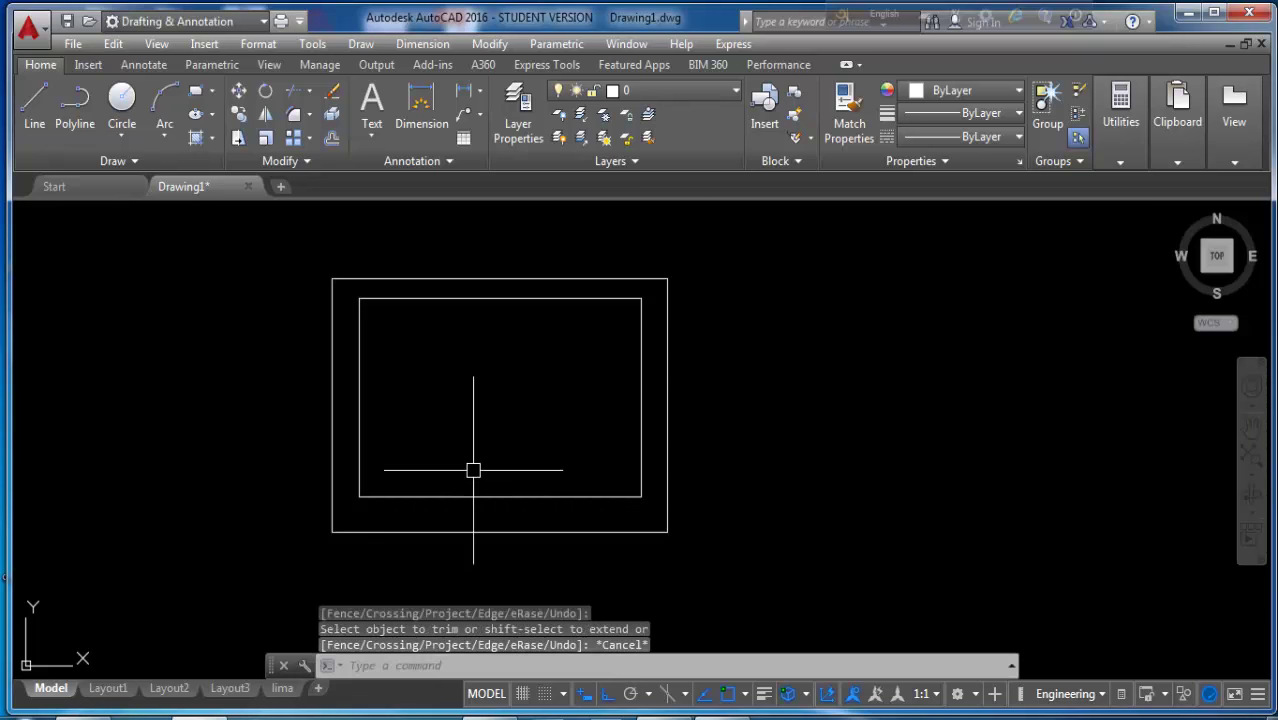
- Offset each edge of the inner rectangle 5" inward to form double-line walls
type("o")
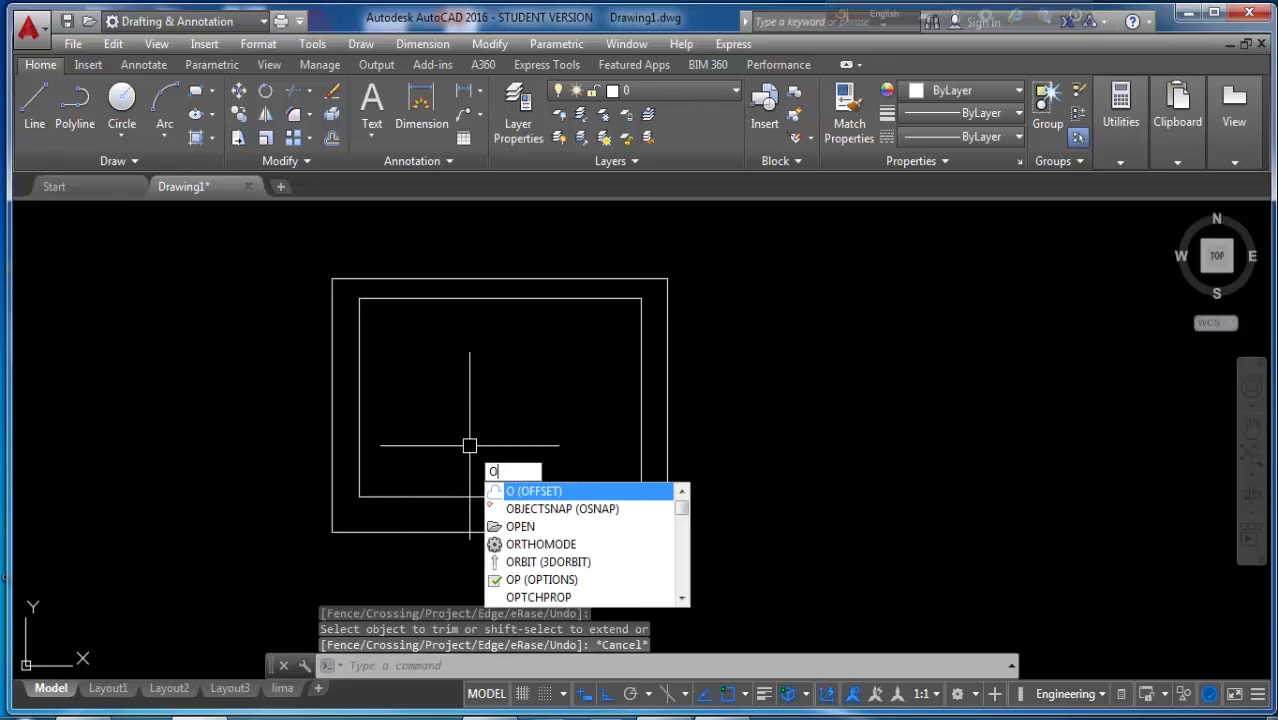
key("Return")
type("5")
key("Return")
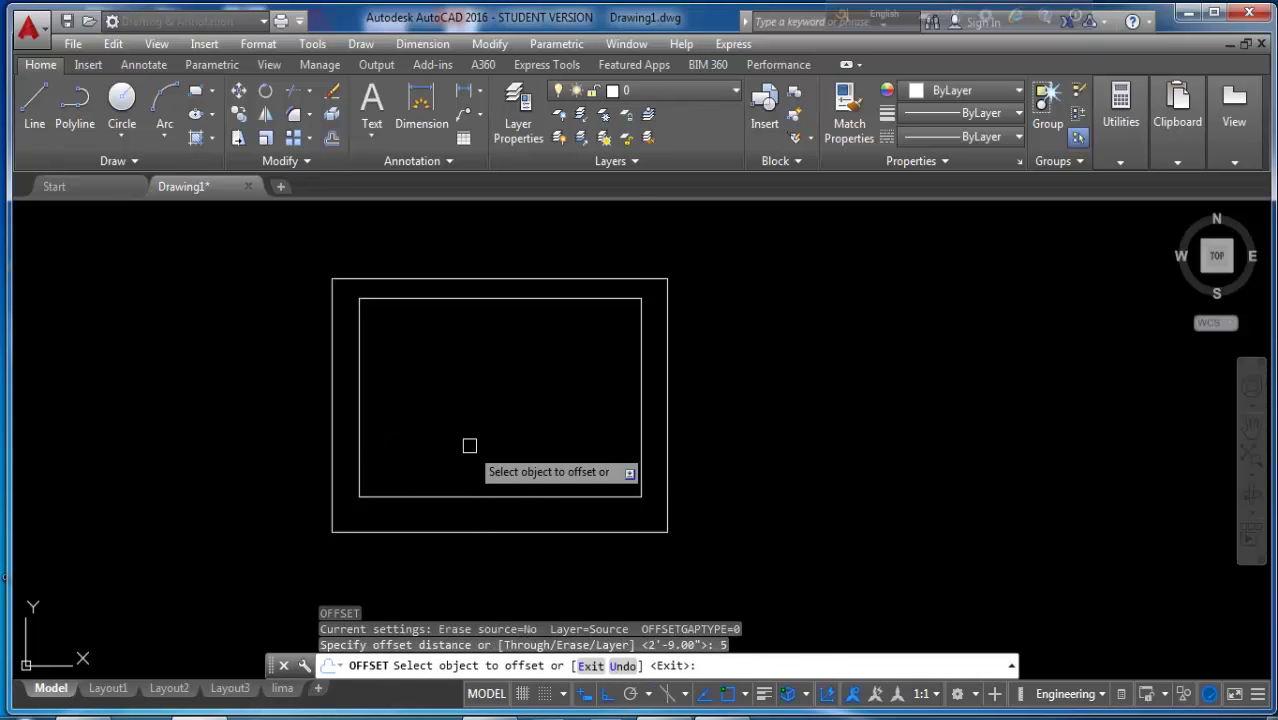
scroll(372, 356, "up", 2)
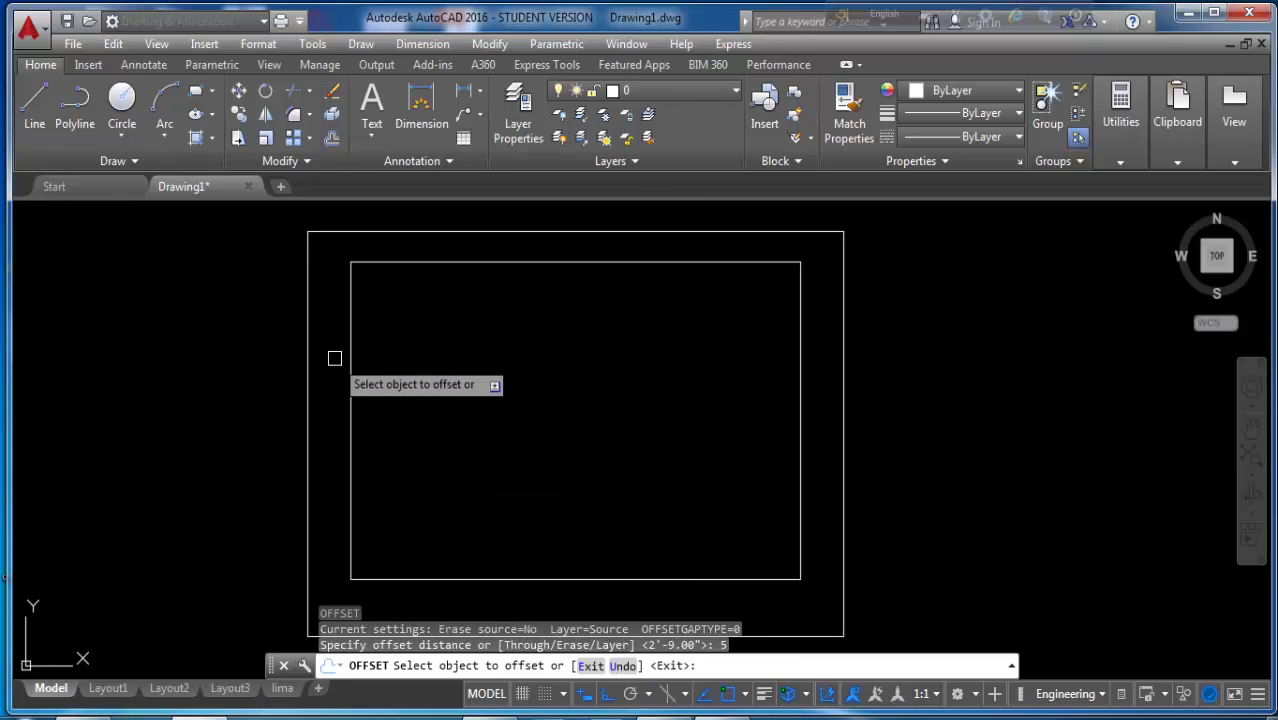
left_click(348, 348)
left_click(488, 394)
left_click(424, 268)
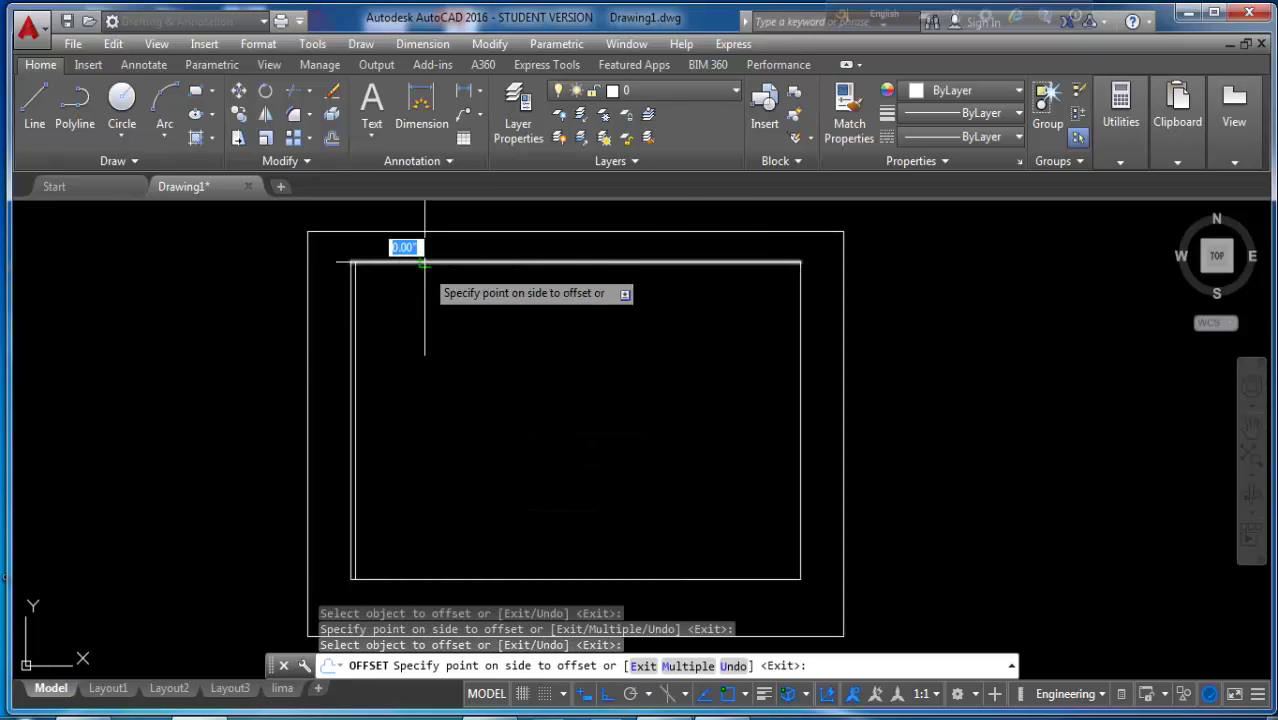
left_click(448, 514)
left_click(456, 578)
left_click(496, 452)
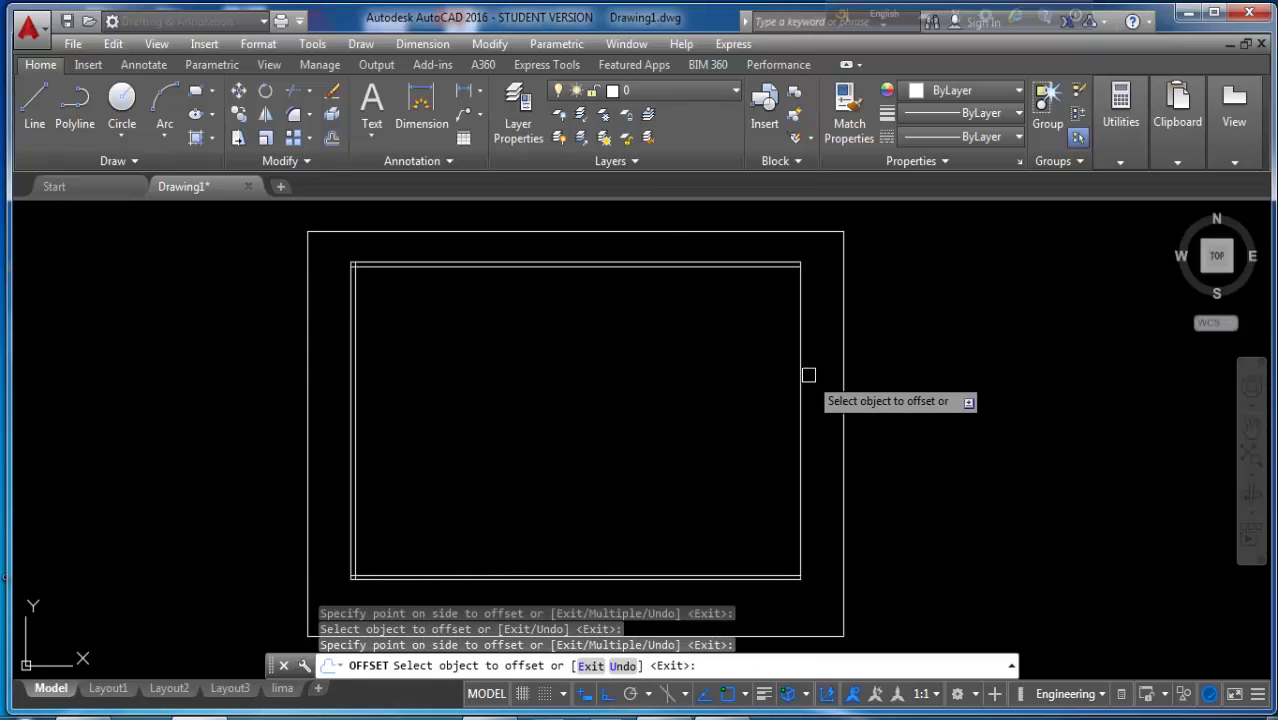
left_click(799, 368)
left_click(662, 373)
key("Escape")
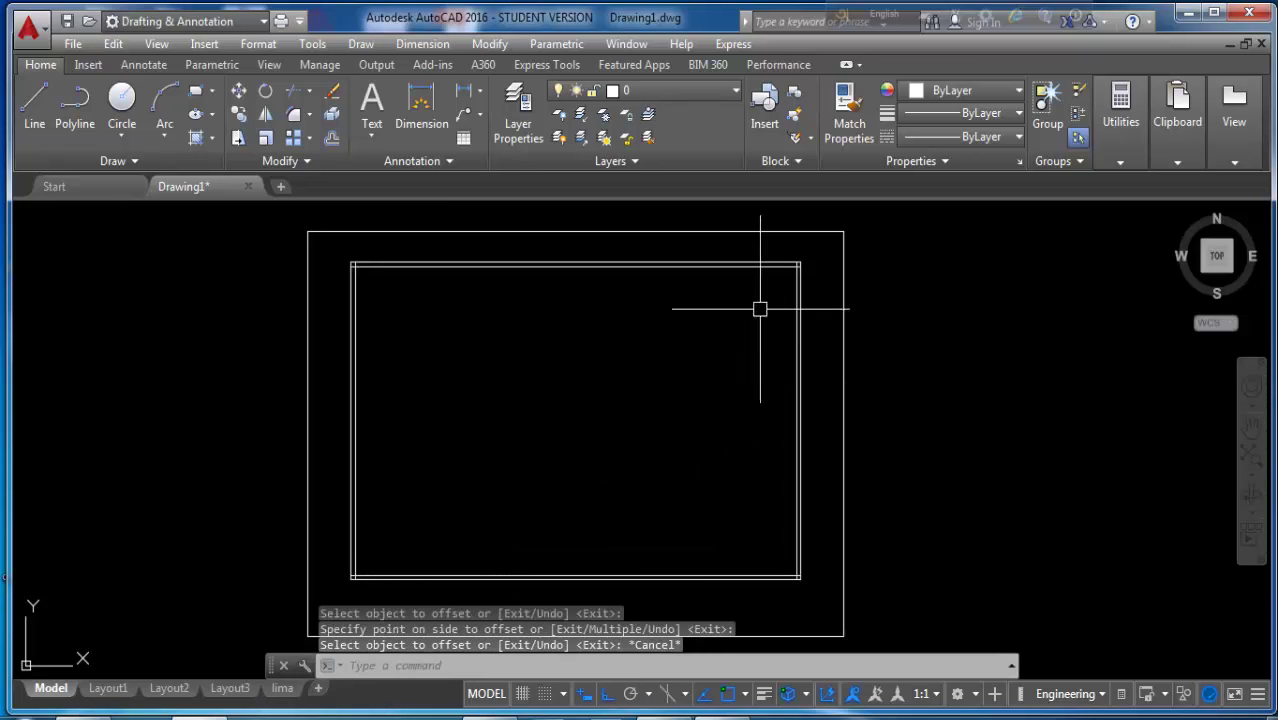
- Move all double wall lines onto the wall layer and make wall the current layer
left_click(822, 296)
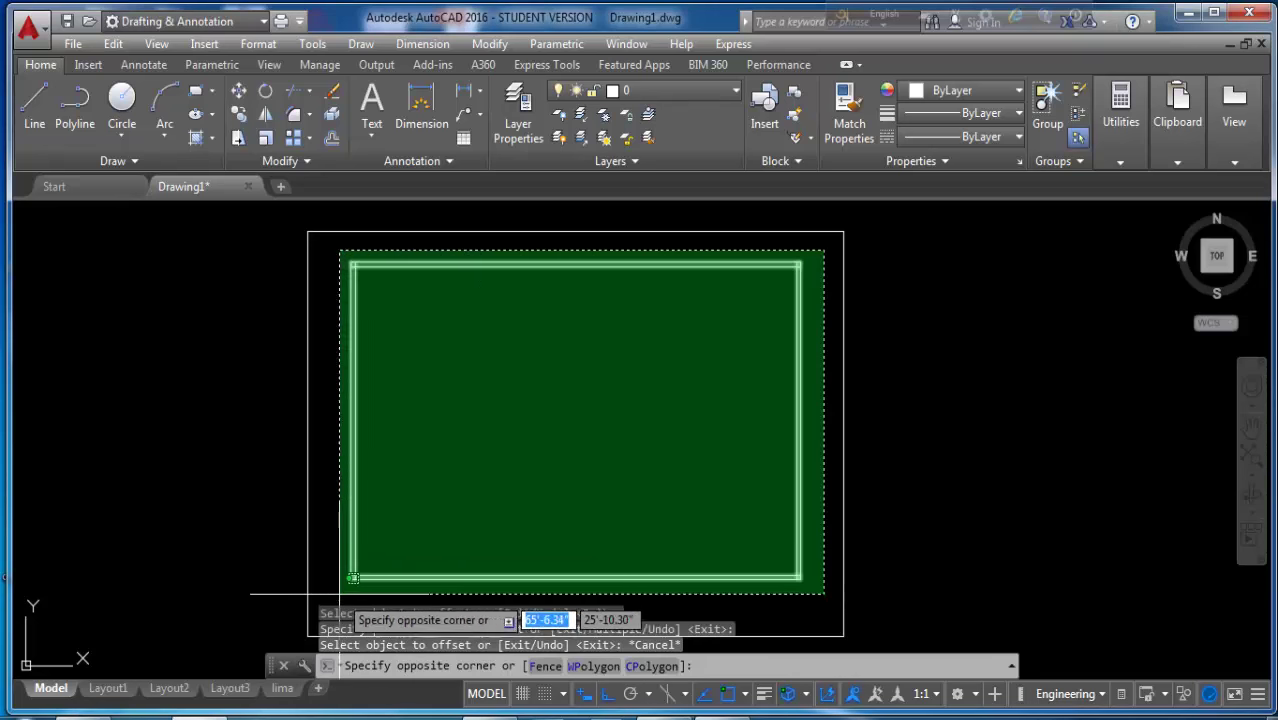
left_click(337, 594)
left_click(680, 90)
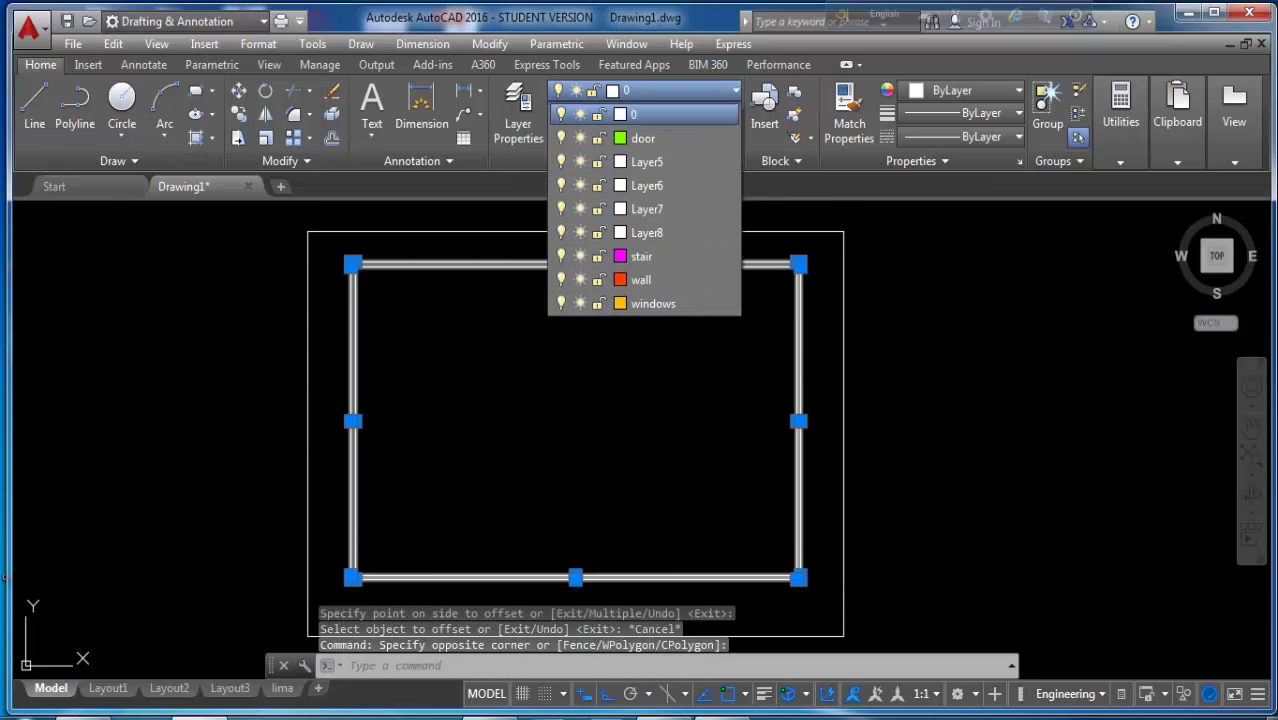
left_click(640, 280)
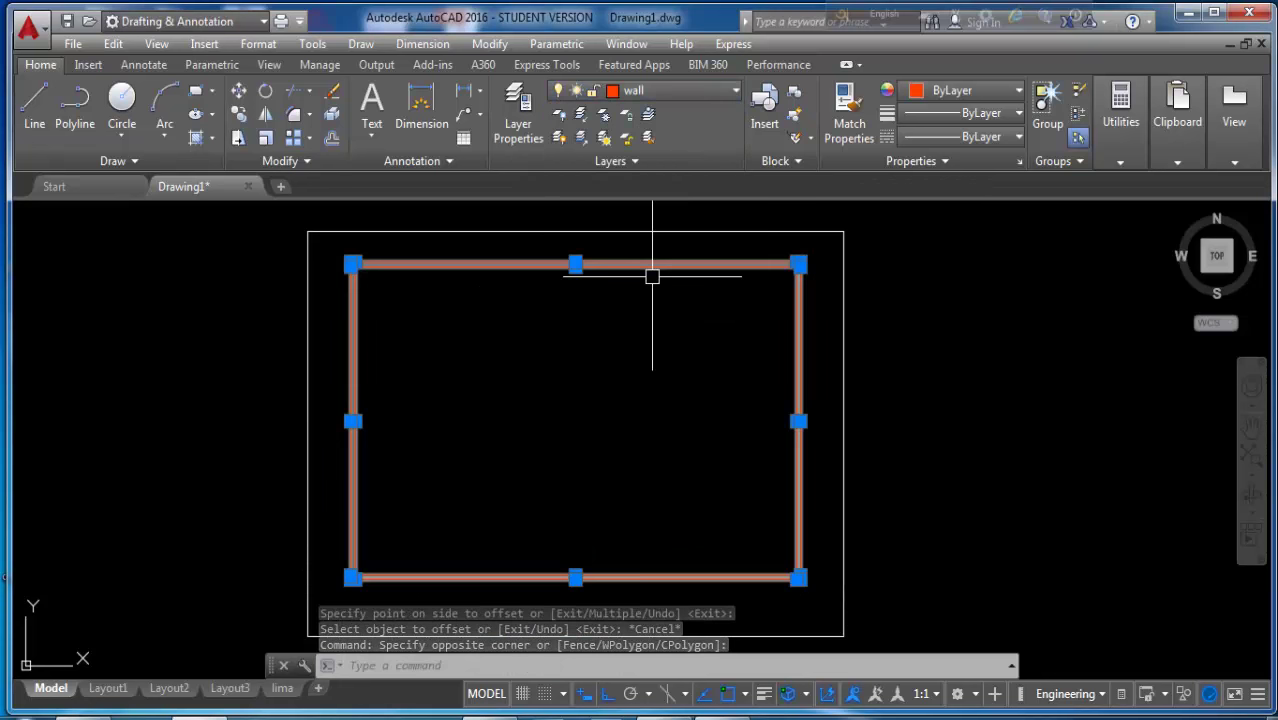
key("Escape")
left_click(680, 90)
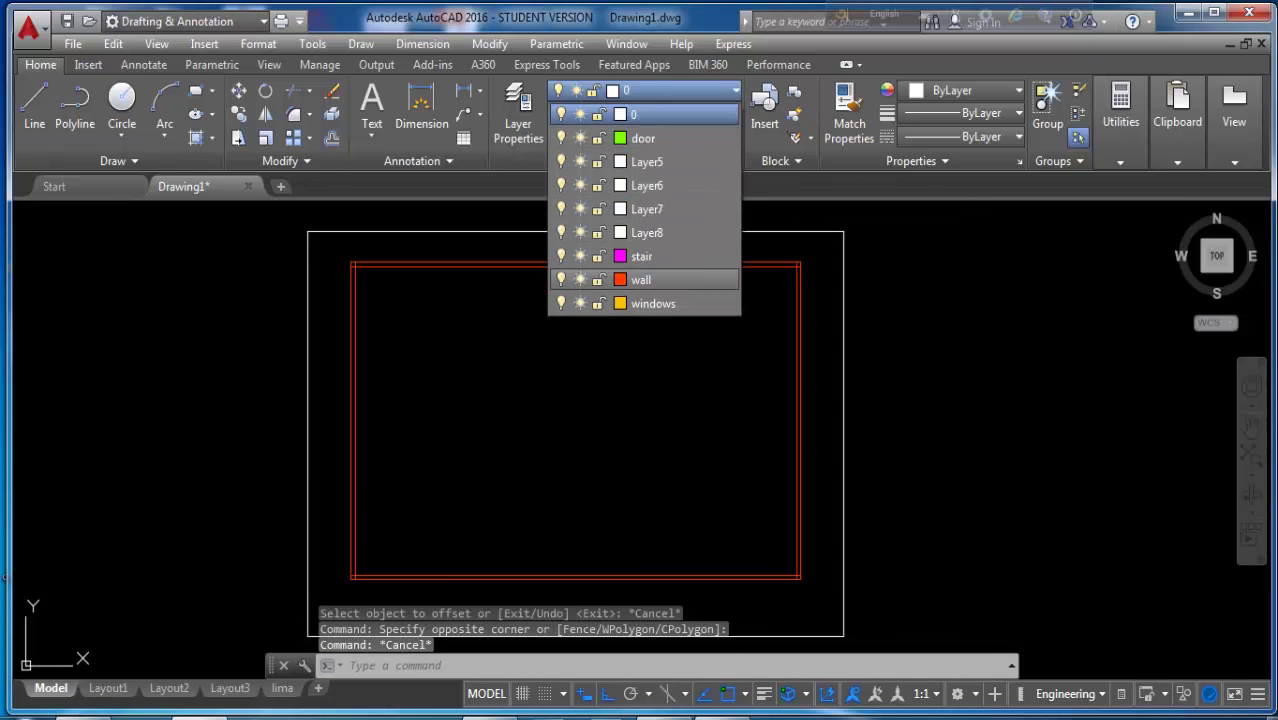
left_click(640, 280)
key("Escape")
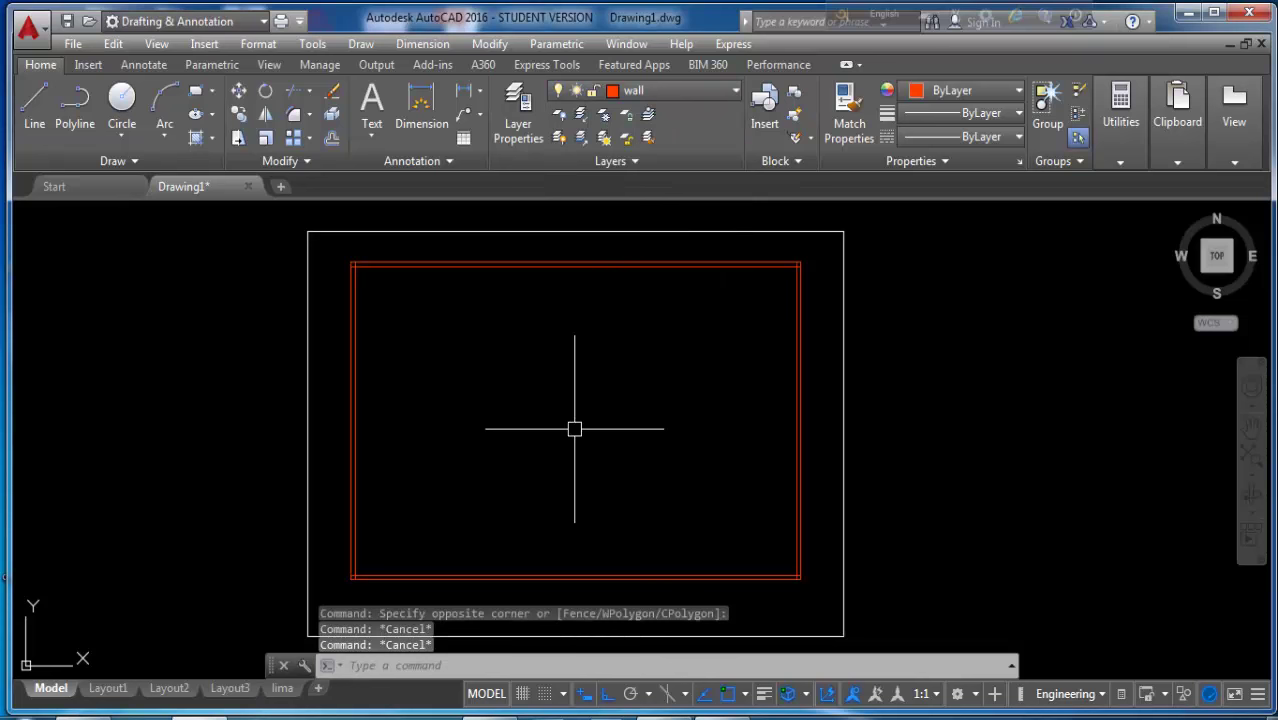
type("O")
- Add a vertical partition 12'-6 right of the left wall, doubled with a 5" copy
key("Return")
type("12'-6")
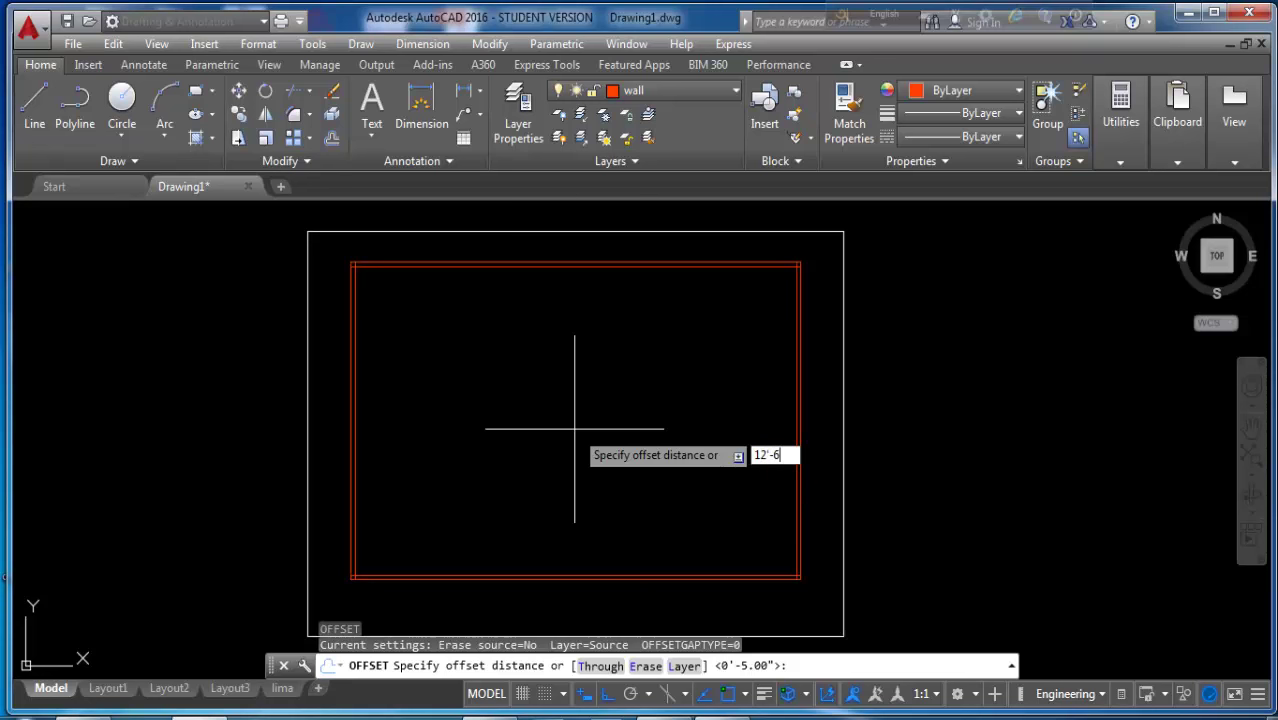
key("Return")
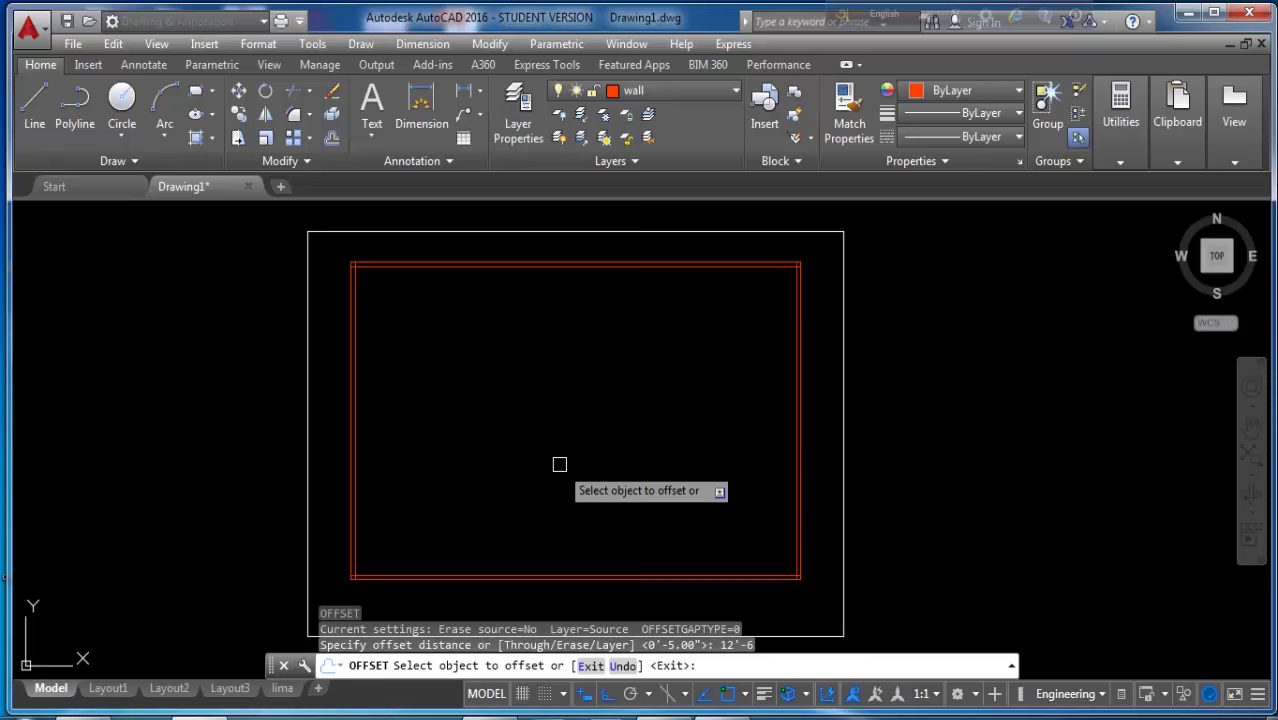
scroll(379, 337, "up", 2)
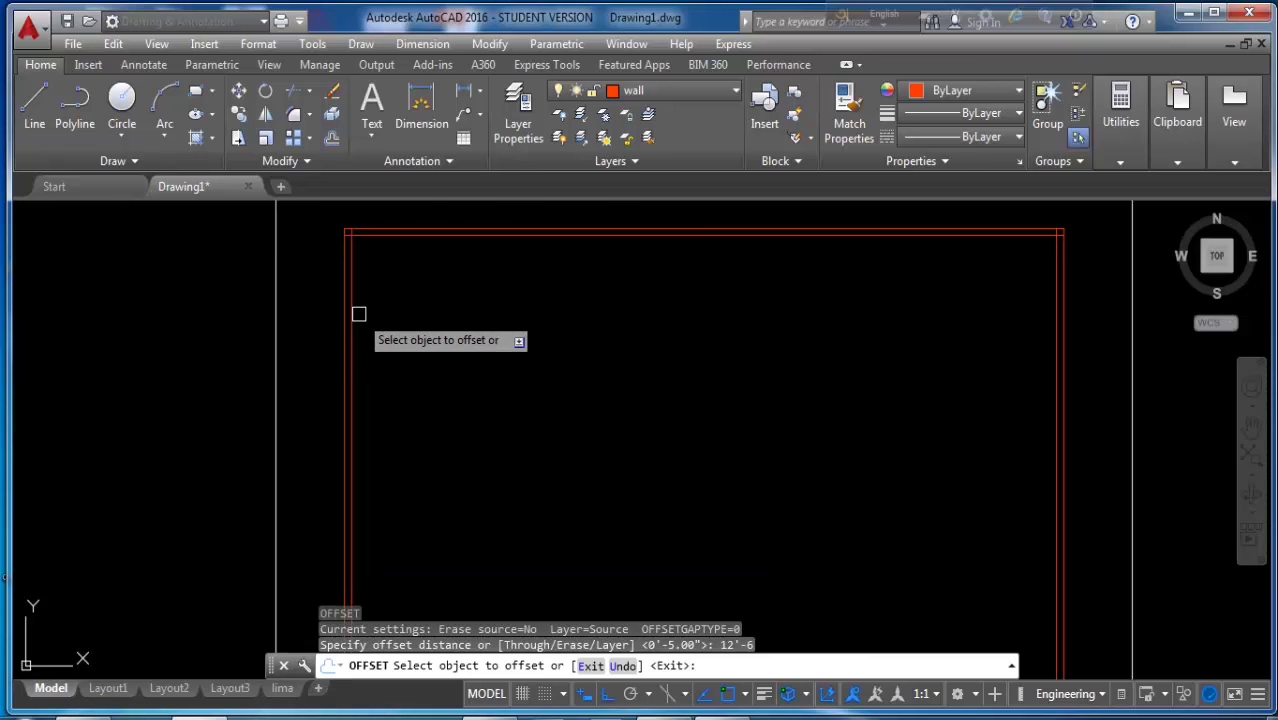
left_click(354, 314)
left_click(752, 366)
key("Return")
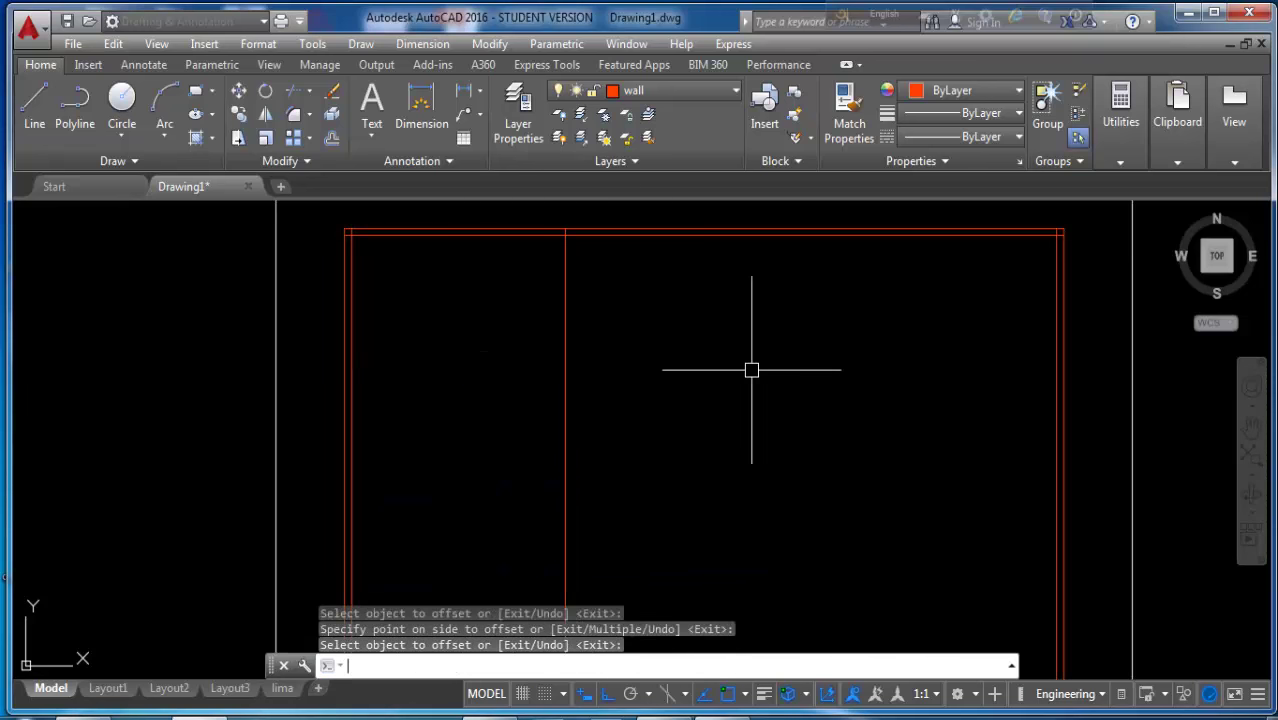
key("Return")
key("Return")
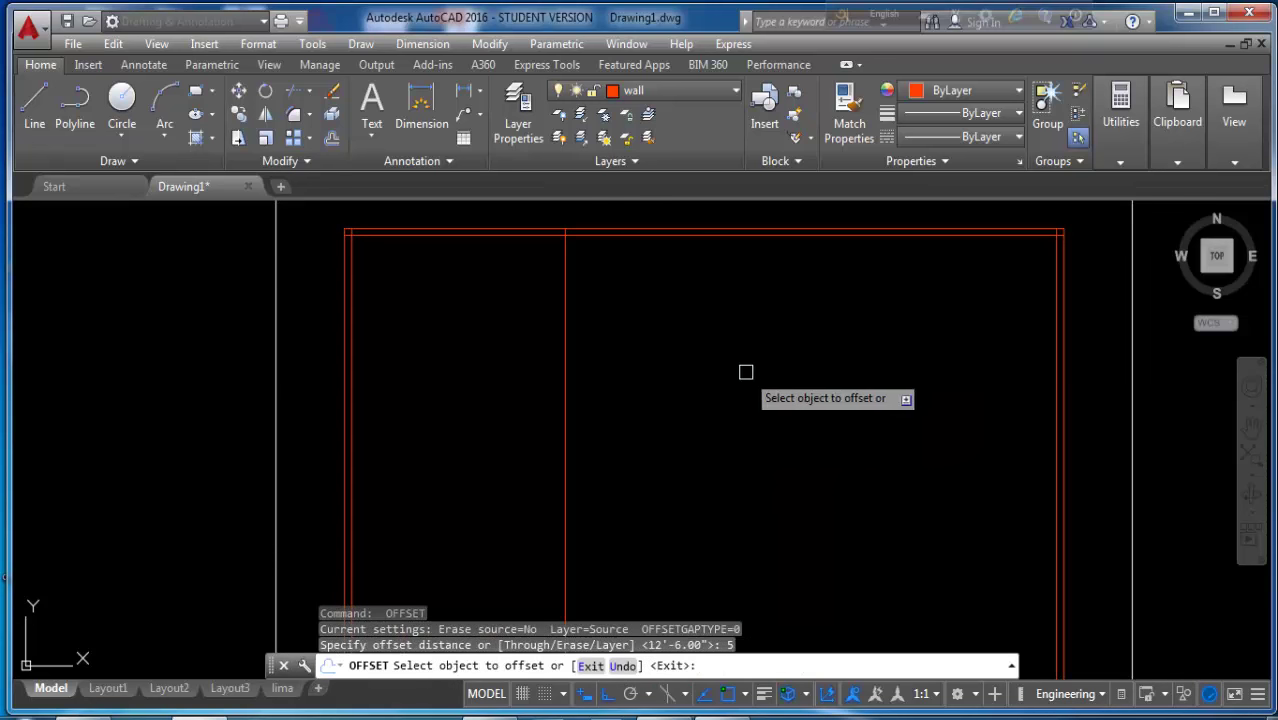
left_click(566, 297)
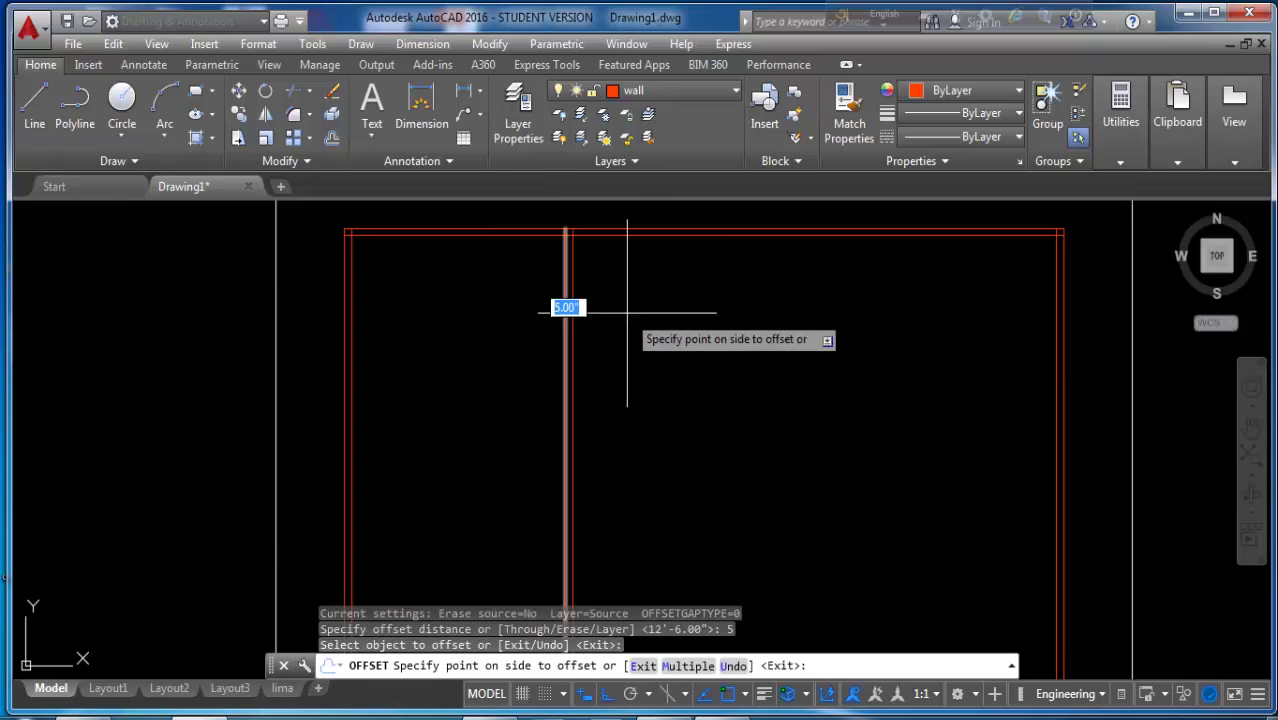
left_click(713, 350)
key("Return")
- Add a horizontal wall 10' below the top wall, doubled with a 5" copy
key("Return")
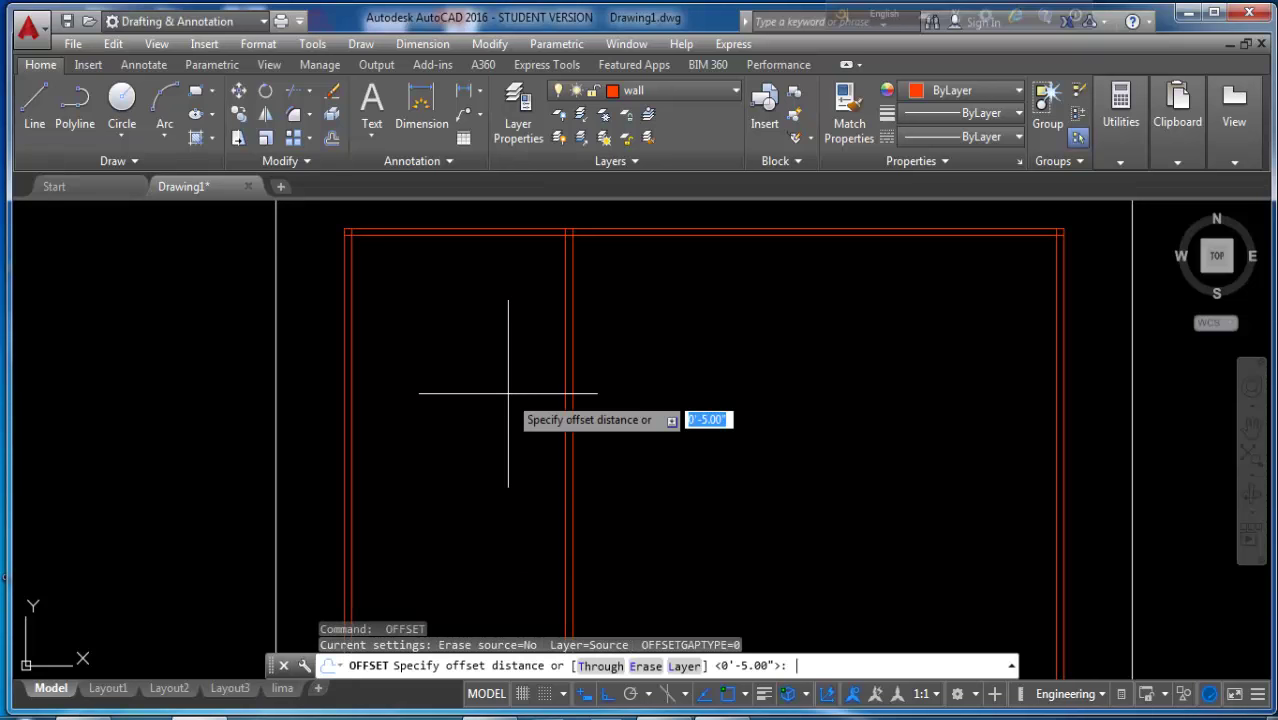
key("Return")
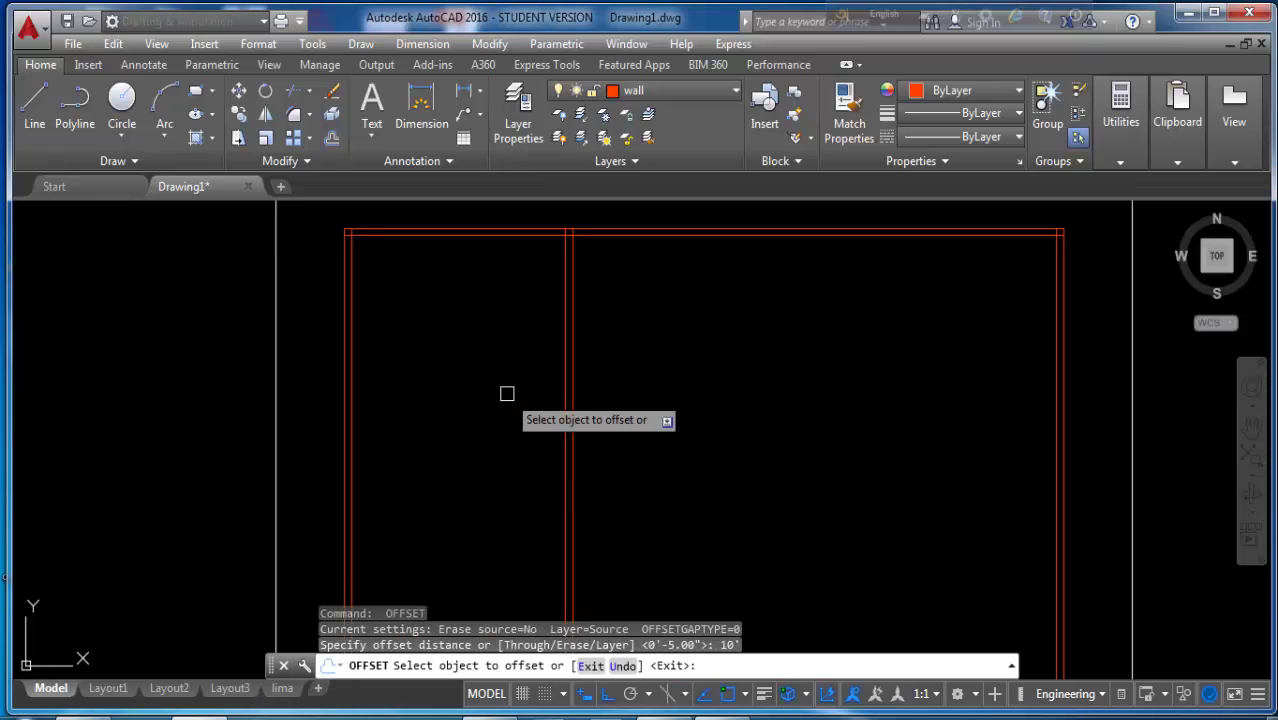
scroll(508, 394, "down", 3)
scroll(490, 420, "up", 1)
scroll(430, 400, "down", 2)
scroll(424, 376, "up", 2)
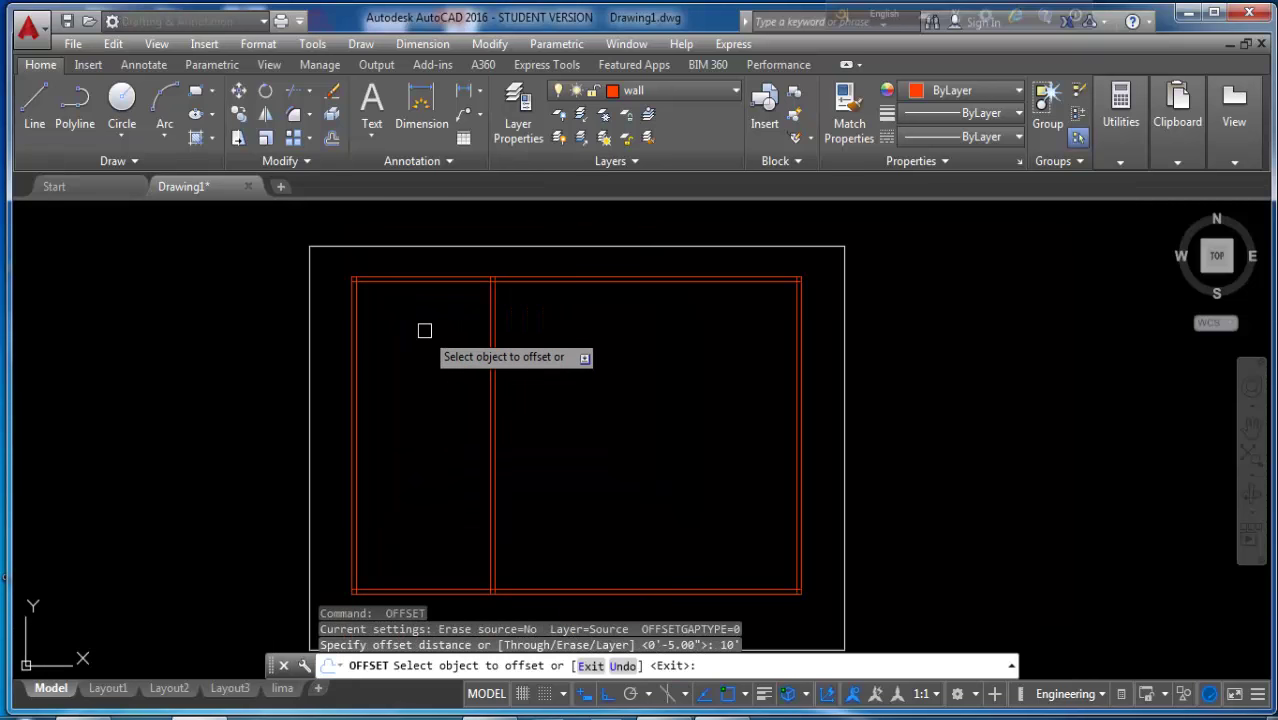
left_click(437, 281)
left_click(440, 366)
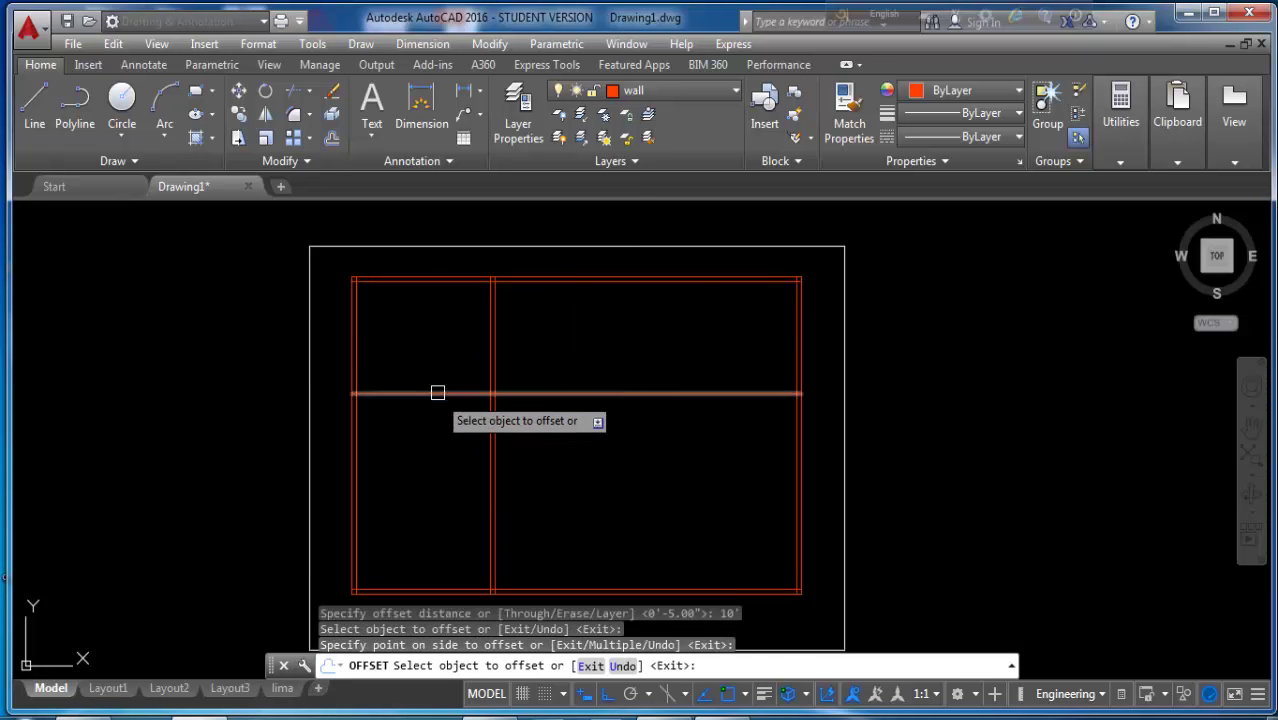
key("Return")
key("Return")
key("Return")
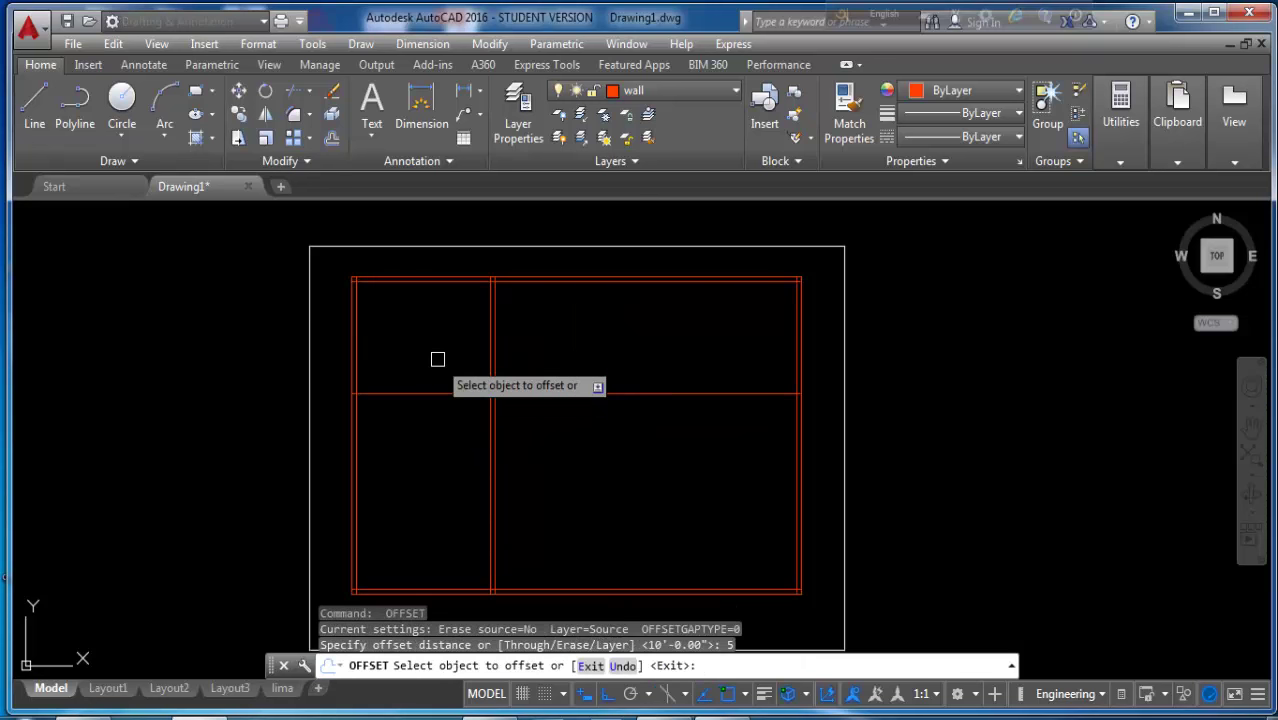
left_click(440, 392)
left_click(442, 454)
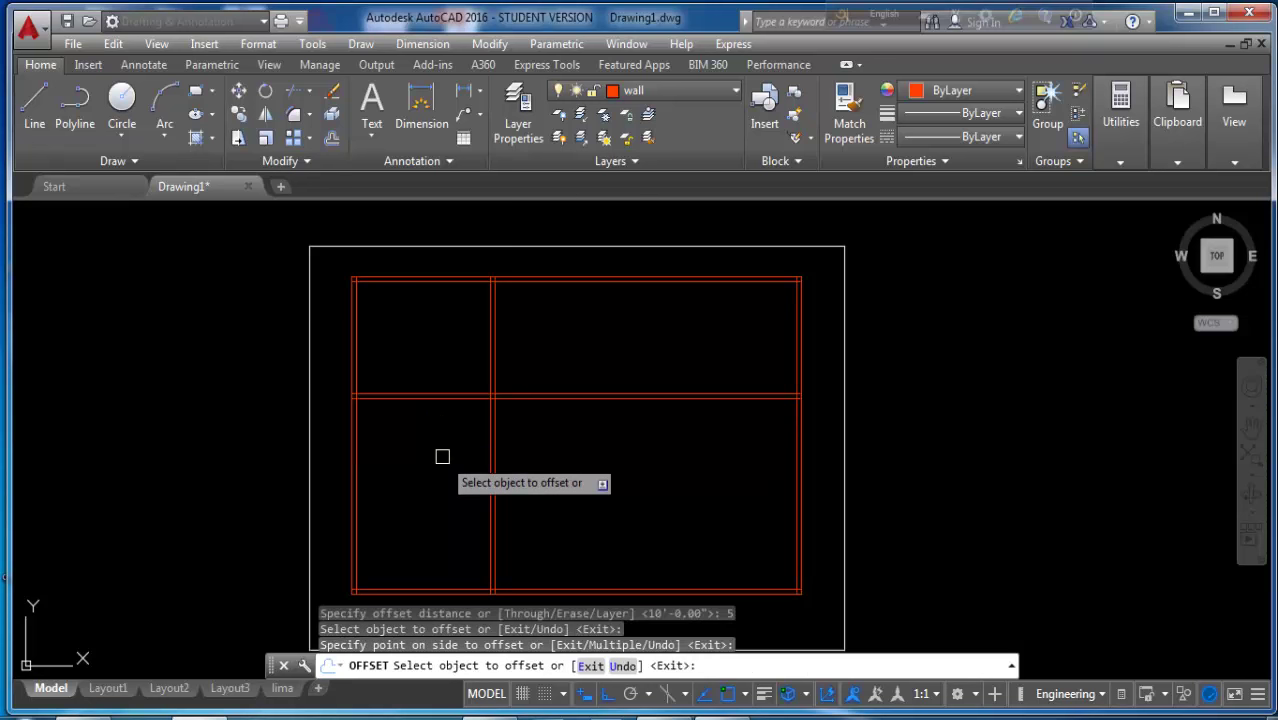
- Add a horizontal wall 12'-6 below the first one, doubled with a 5" copy
key("Return")
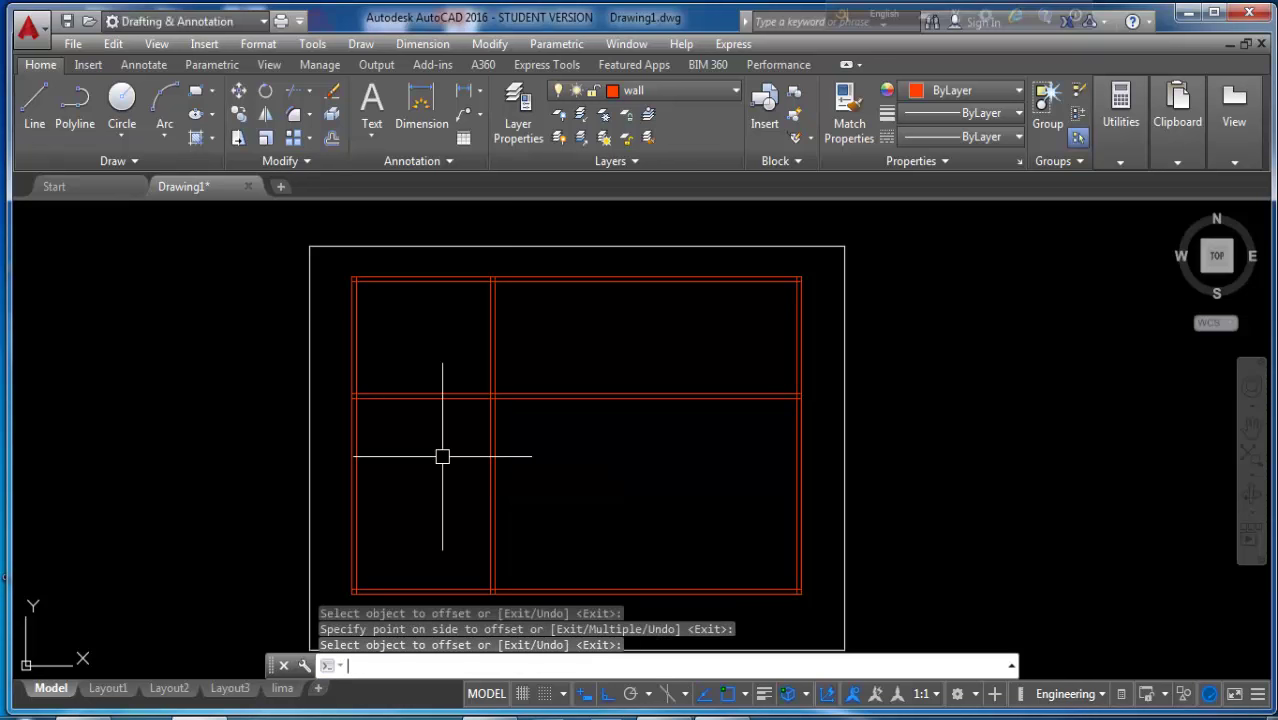
key("Return")
type("12'-6")
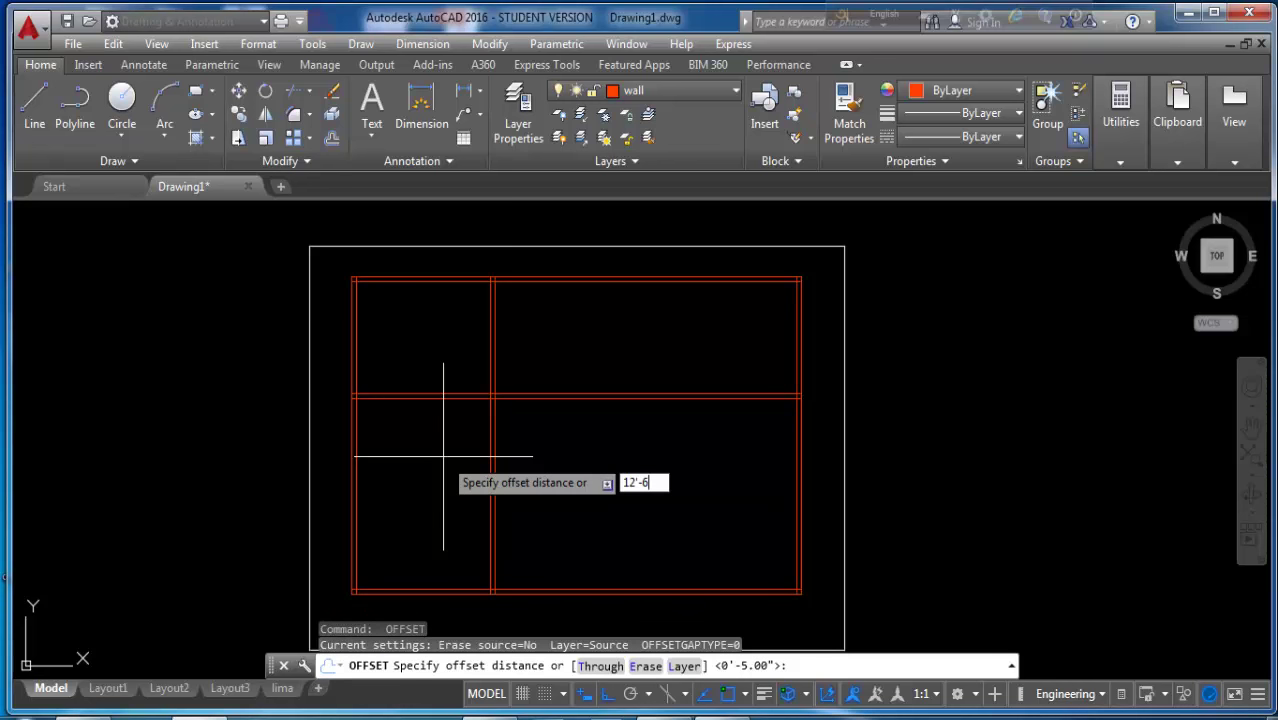
key("Return")
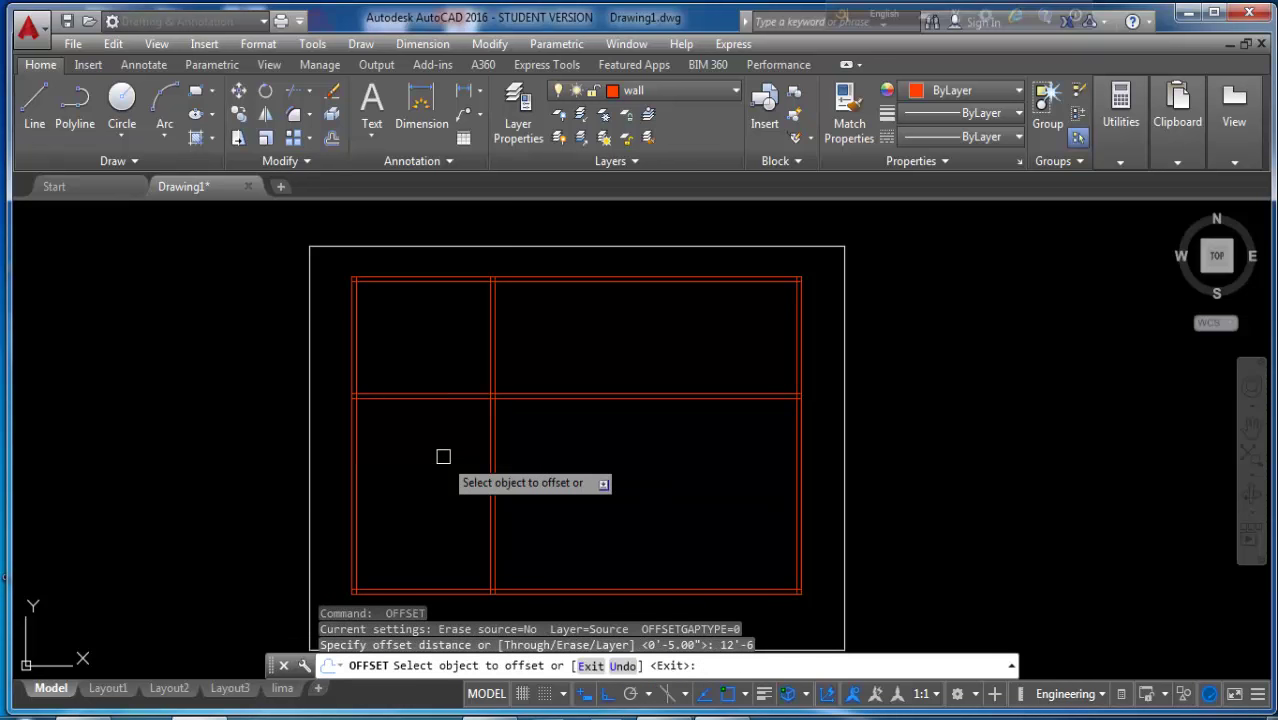
left_click(428, 404)
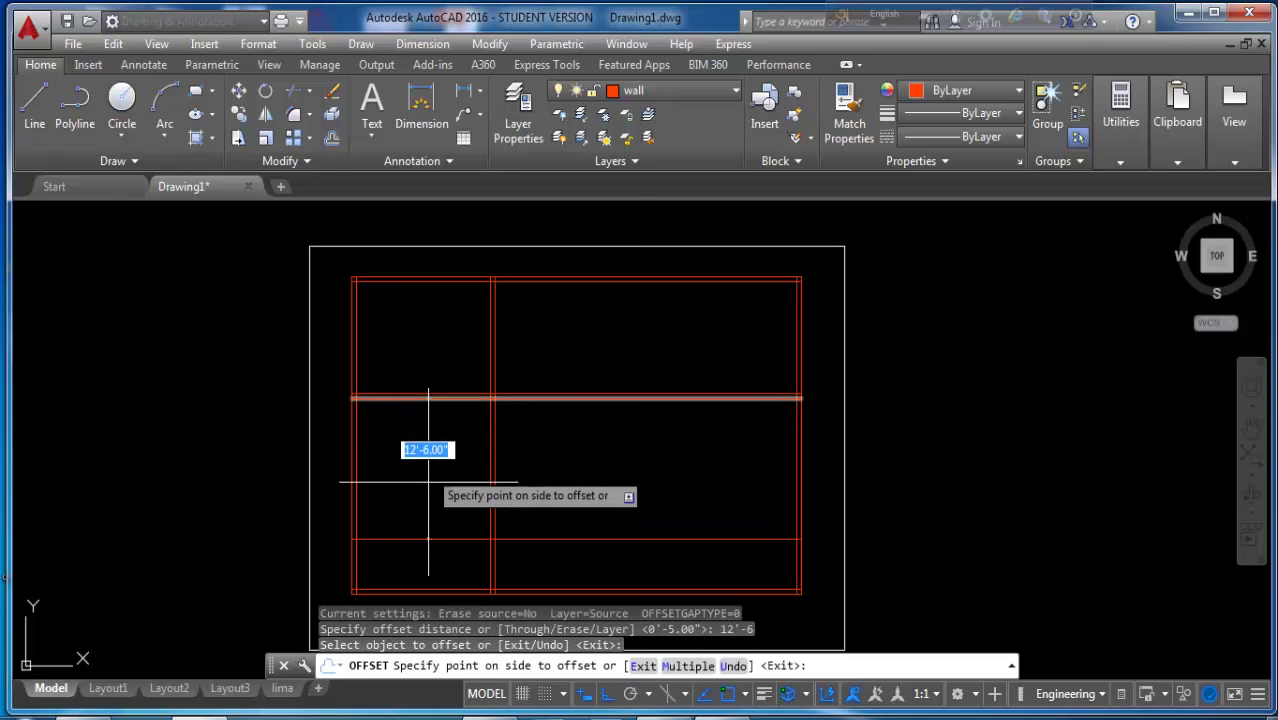
left_click(437, 479)
key("Return")
key("Return")
type("5")
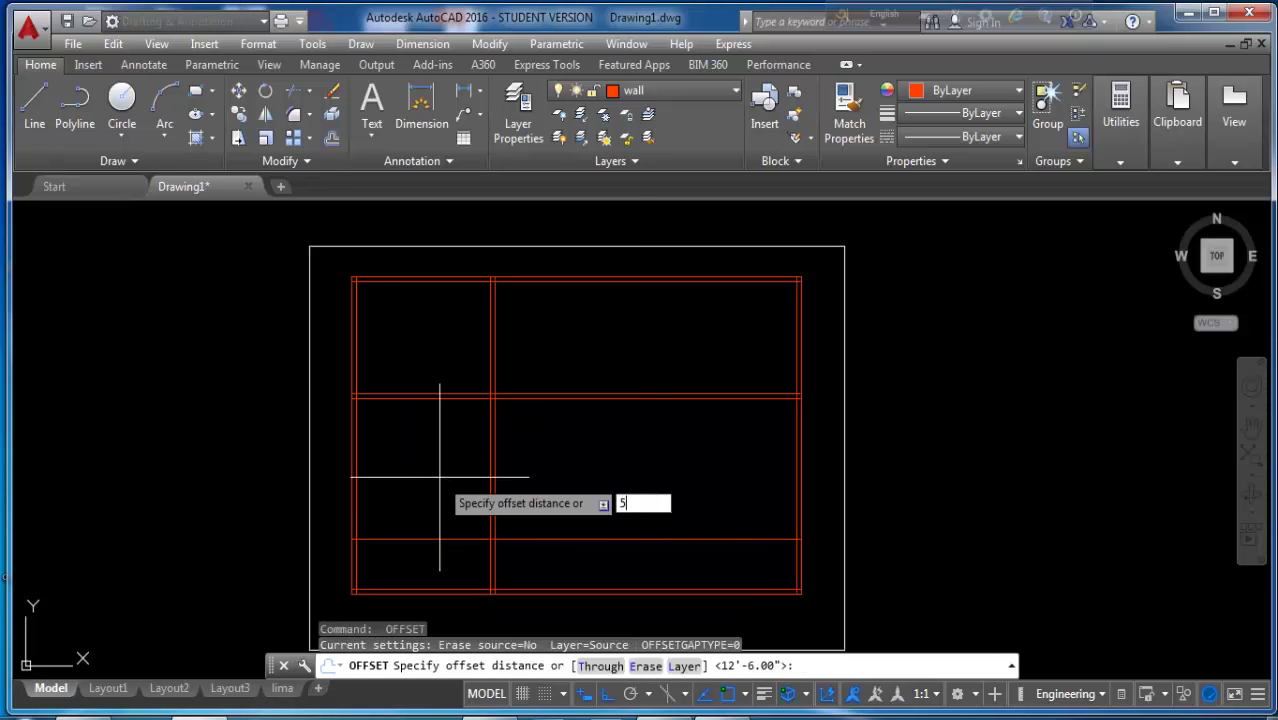
key("Return")
left_click(443, 540)
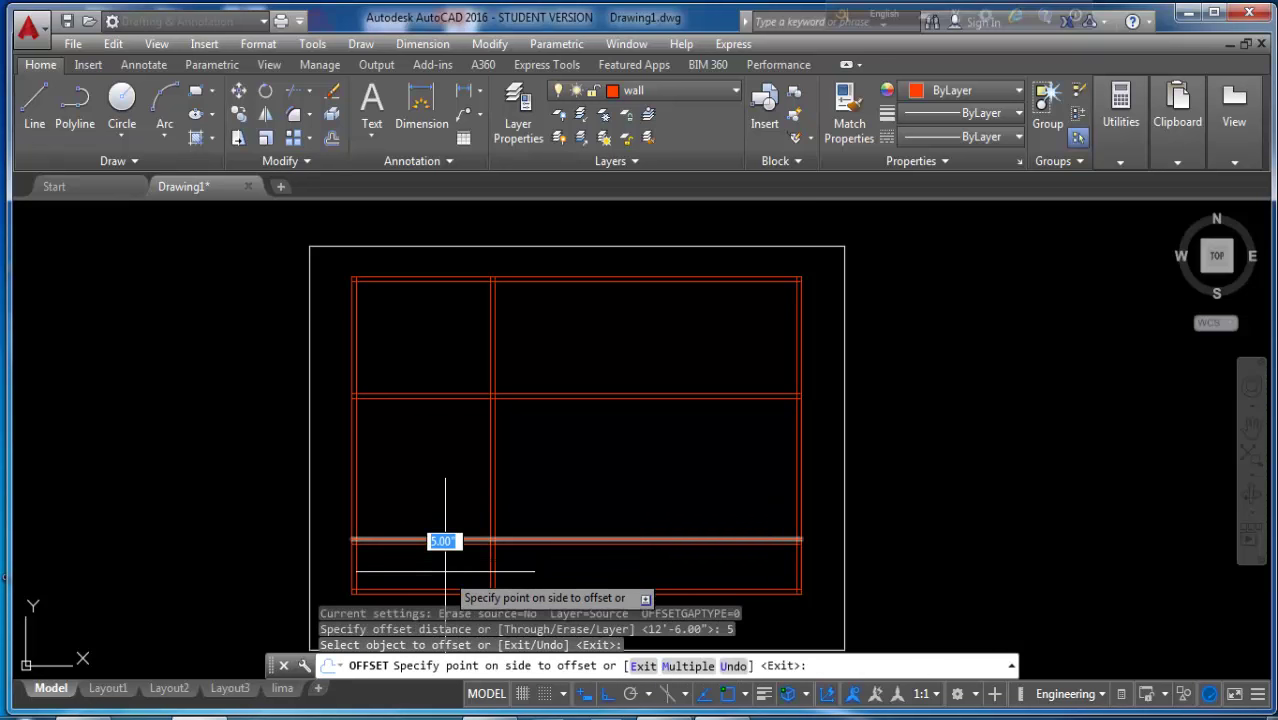
left_click(445, 571)
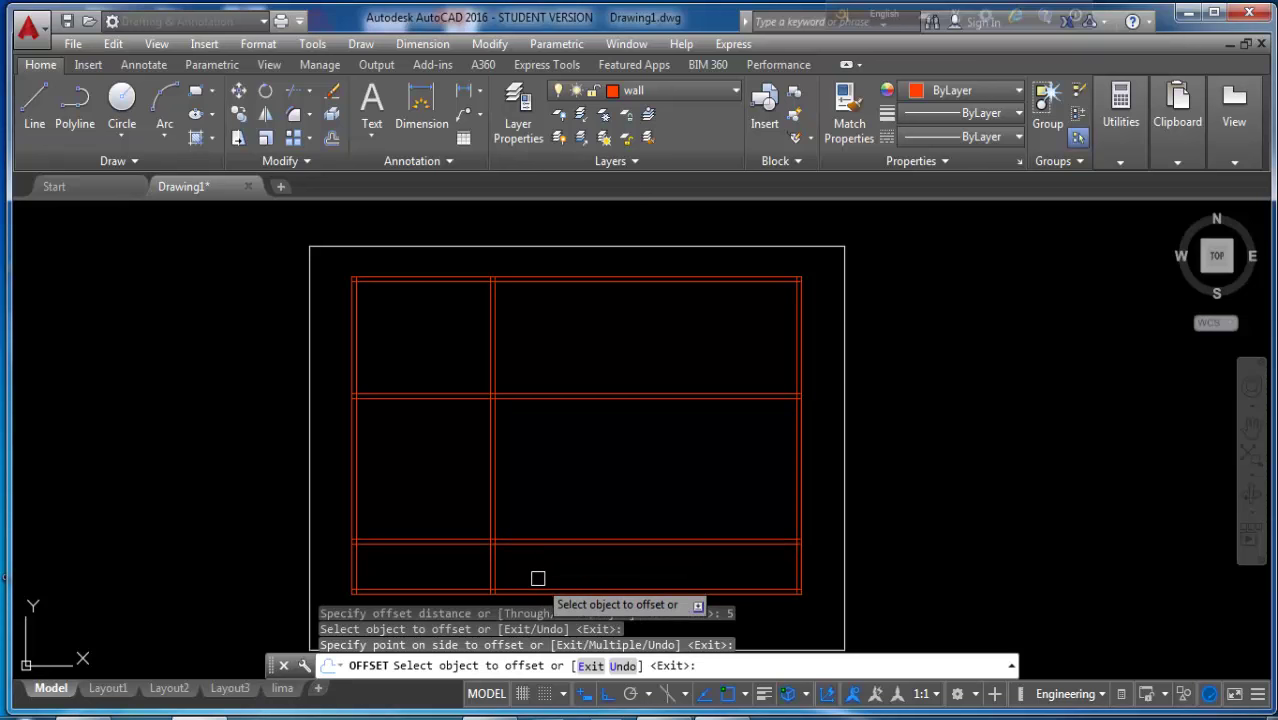
- Add a vertical wall 6'-6 right of the first partition, doubled with a 5" copy
scroll(536, 575, "up", 2)
key("Return")
key("Return")
type("6'-6")
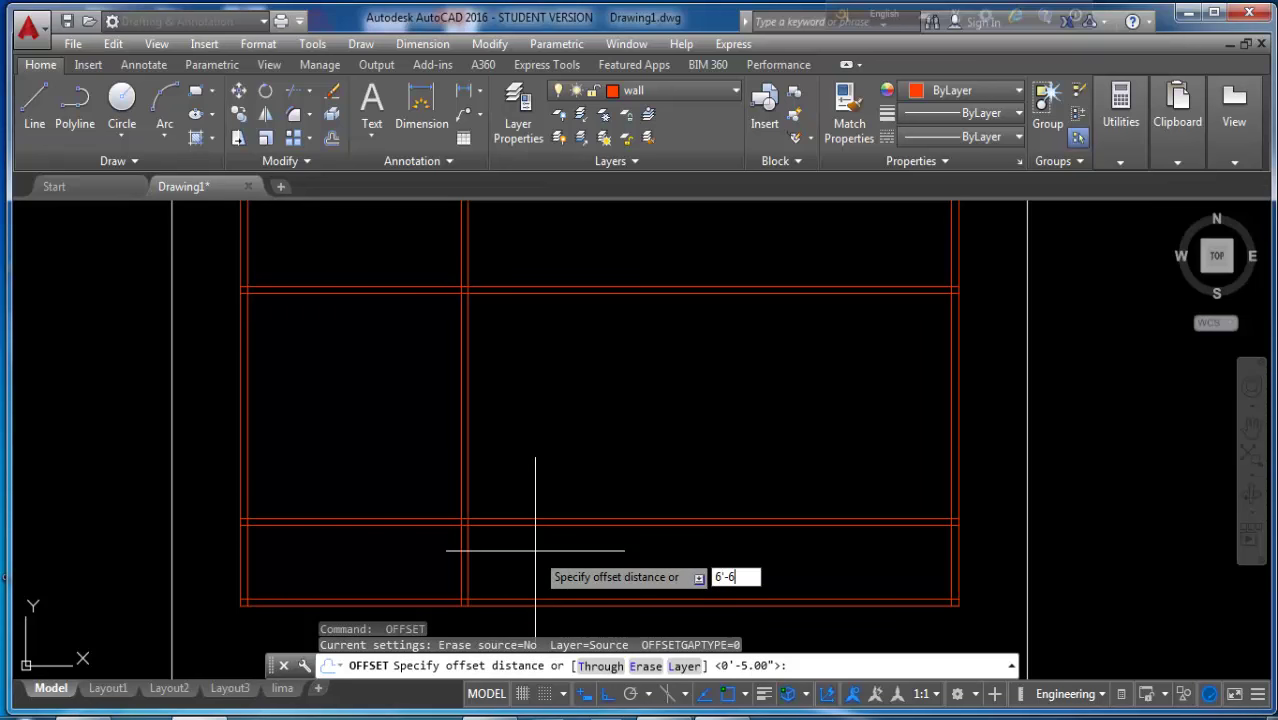
key("Return")
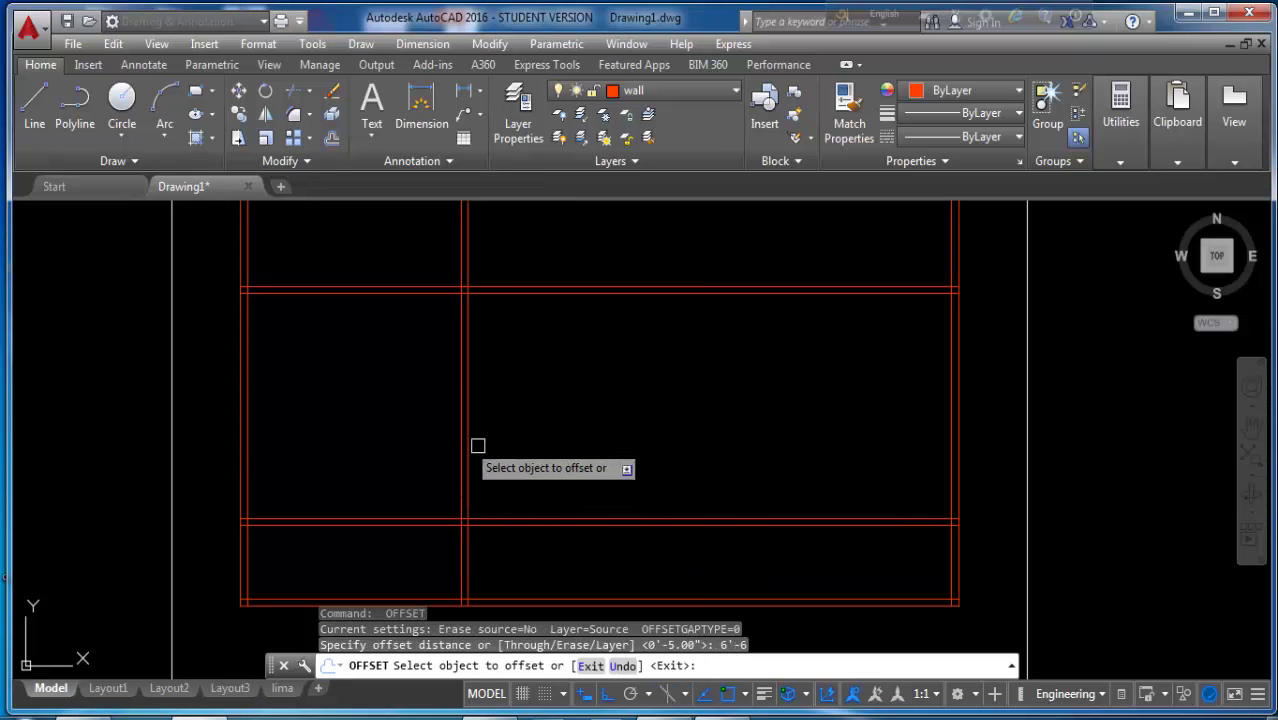
left_click(465, 420)
left_click(654, 455)
key("Return")
key("Return")
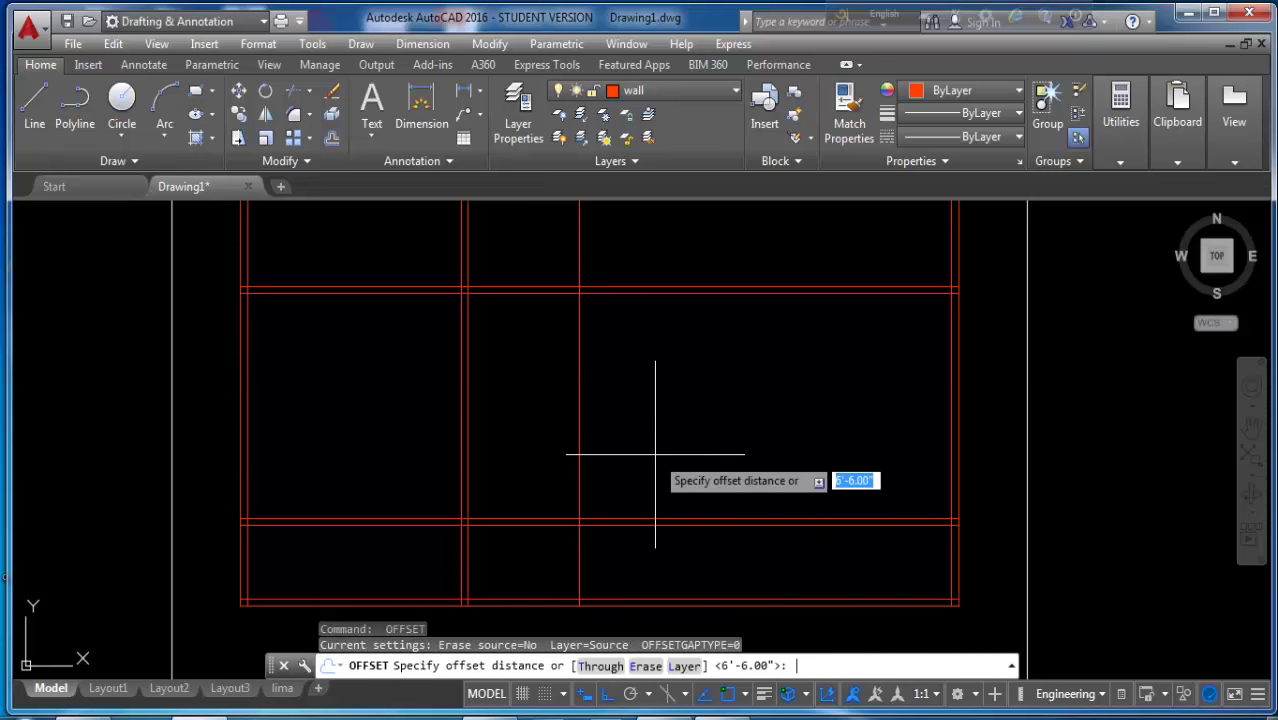
type("5")
key("Return")
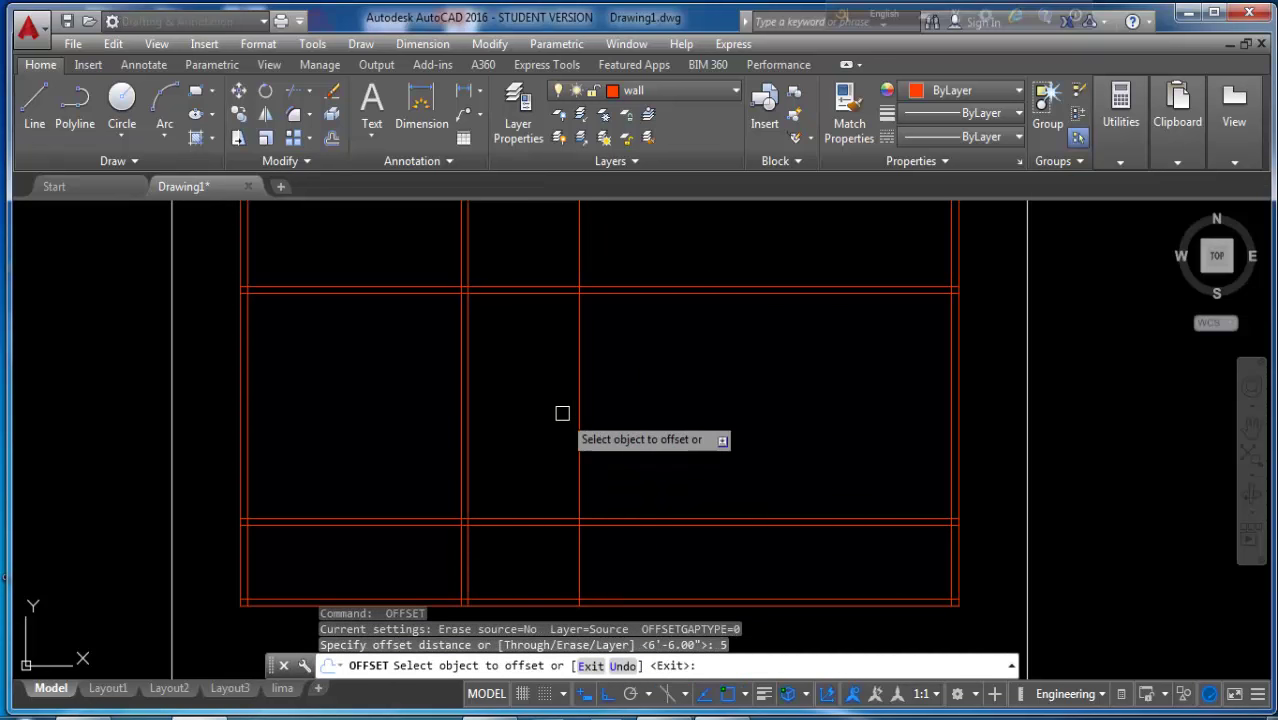
left_click(573, 408)
left_click(685, 448)
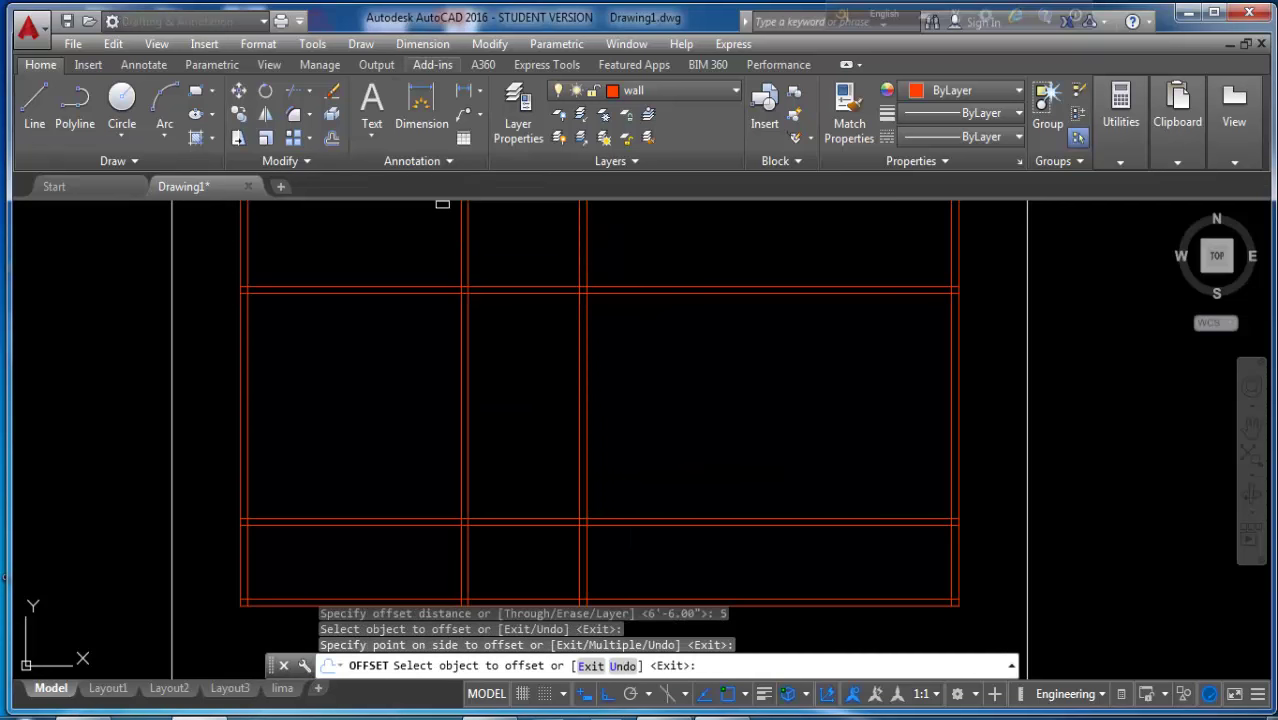
key("Escape")
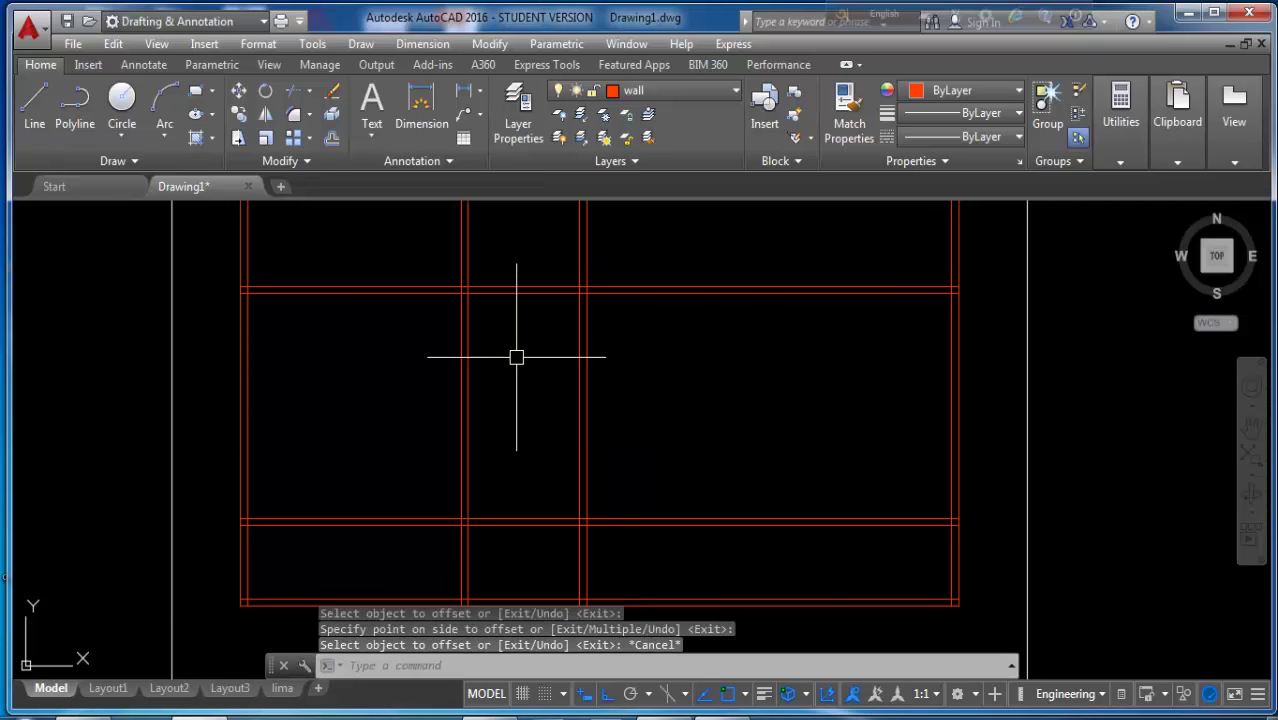
type("r")
key("Escape")
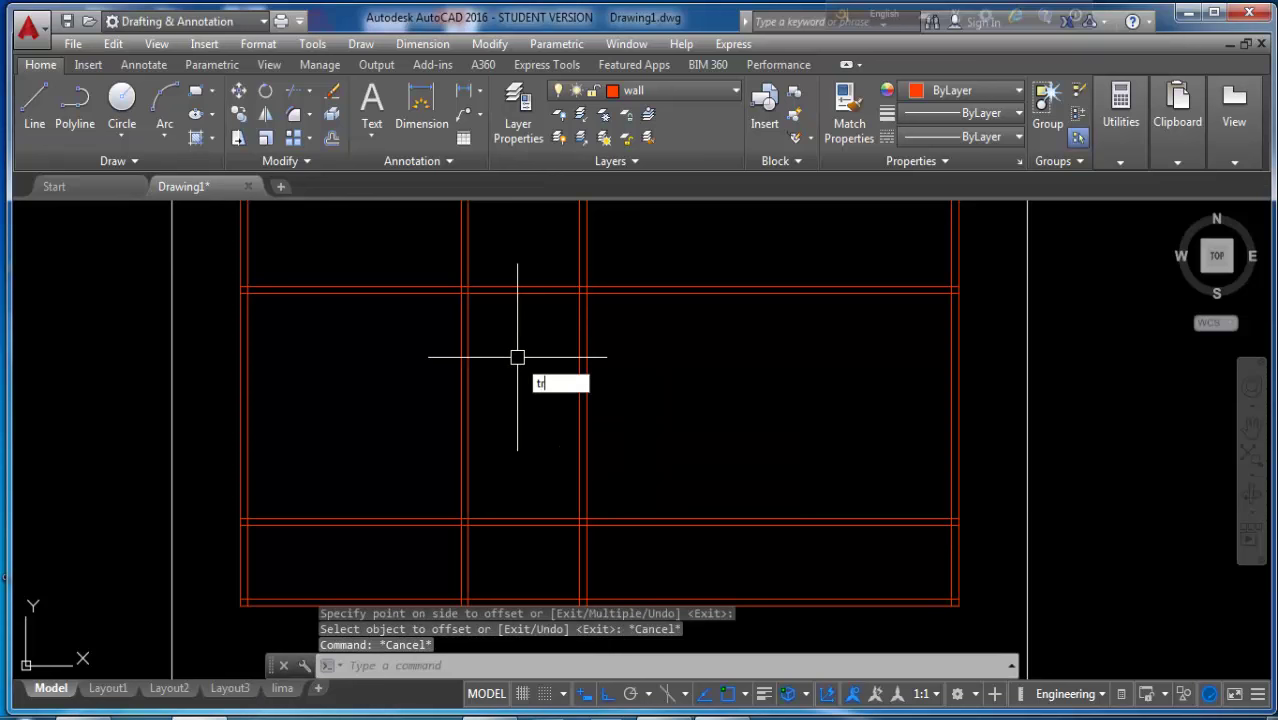
- Trim the lower wall between the vertical partitions and delete its leftover pieces
key("Return")
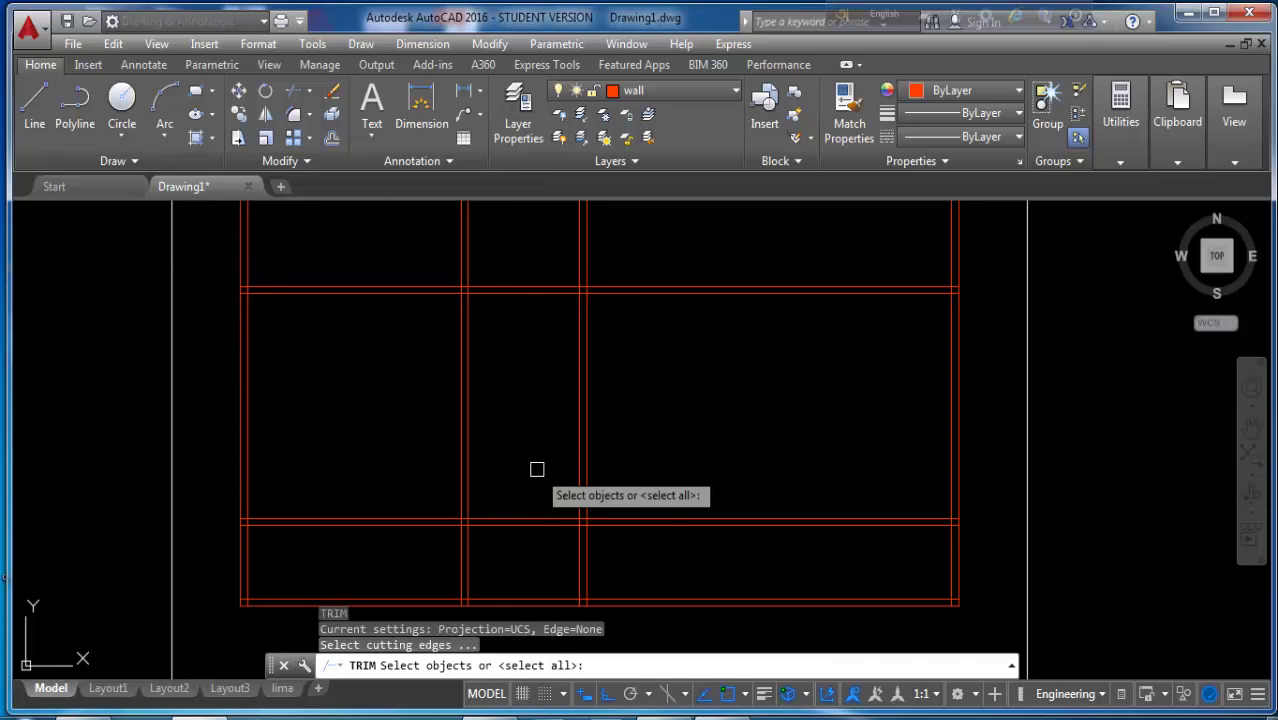
key("Return")
left_click(540, 470)
left_click(531, 528)
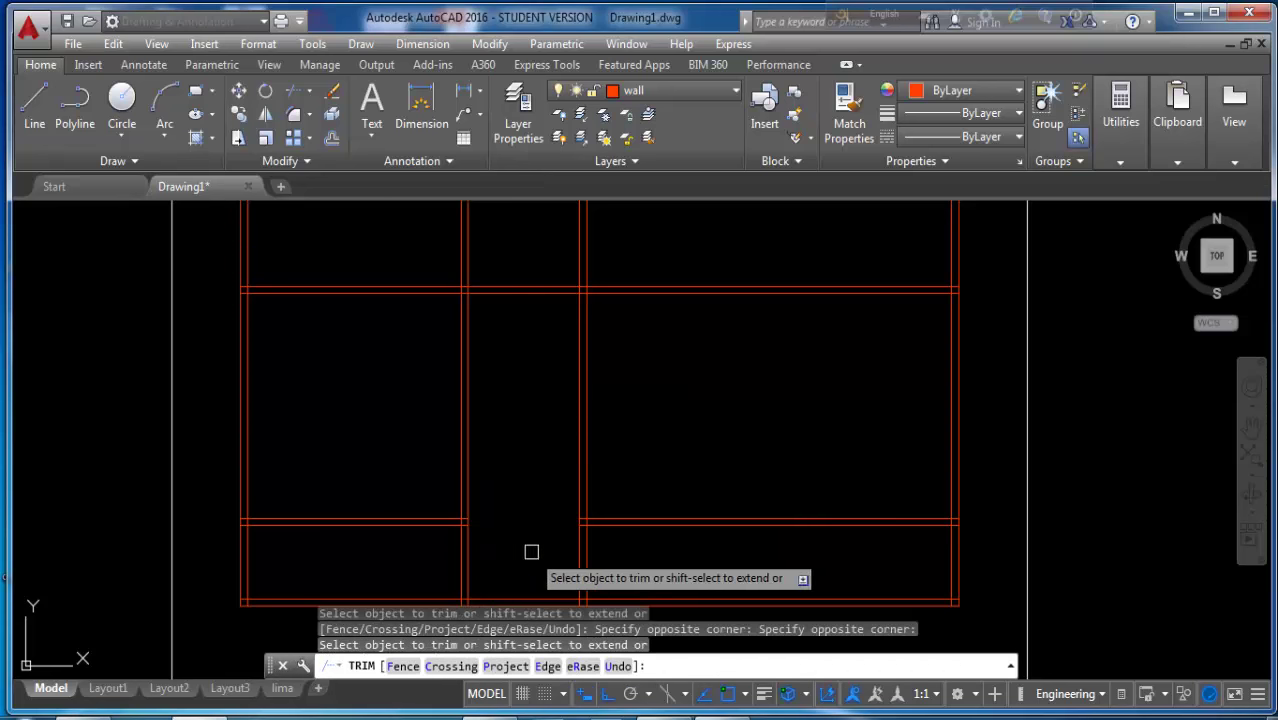
left_click(705, 468)
left_click(698, 518)
key("Delete")
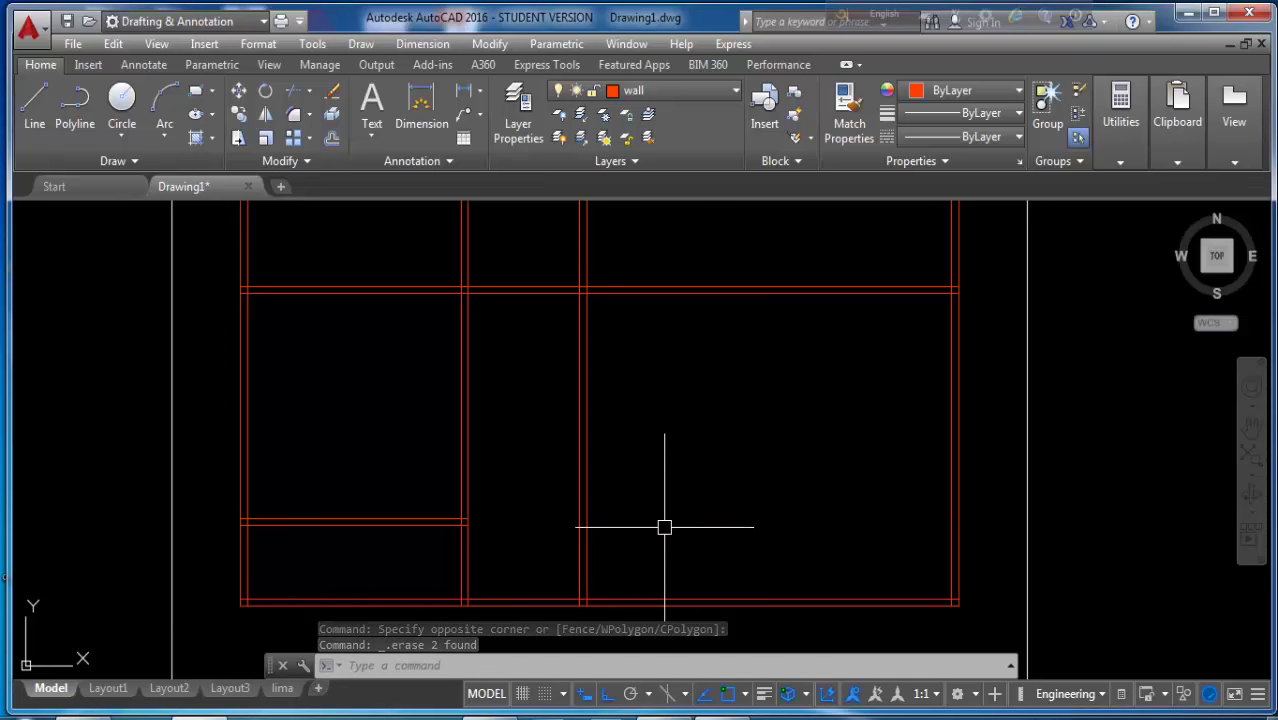
- Start erasing more bottom wall lines, then undo the mistaken erase
key("Return")
left_click(458, 605)
scroll(457, 608, "up", 3)
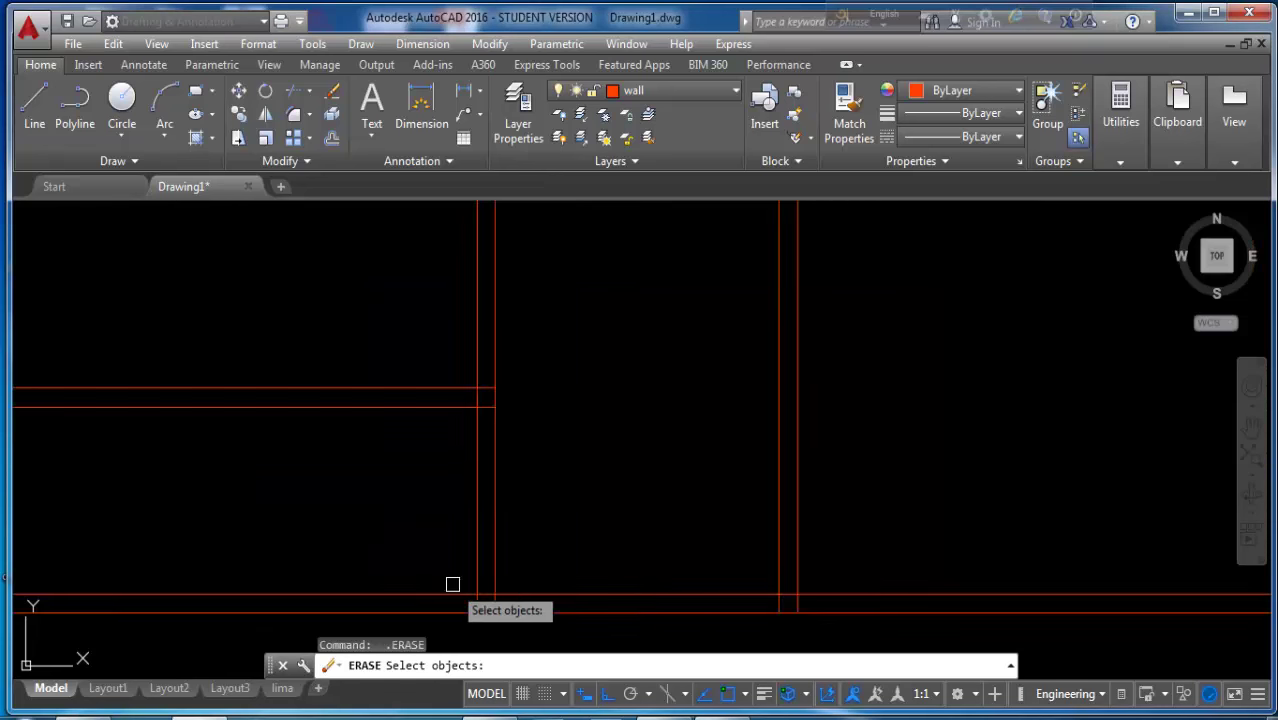
scroll(451, 582, "up", 3)
scroll(471, 593, "up", 2)
left_click(515, 603)
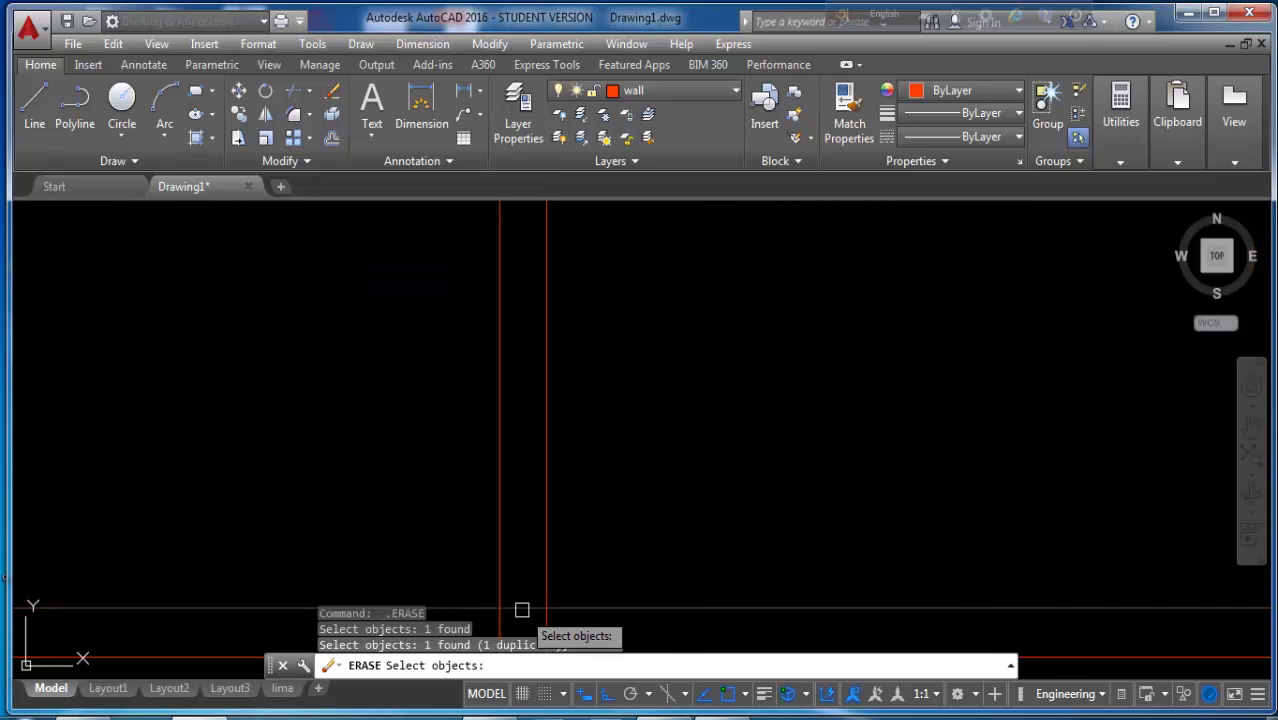
left_click(513, 601)
scroll(515, 569, "down", 2)
key("Return")
key("Return")
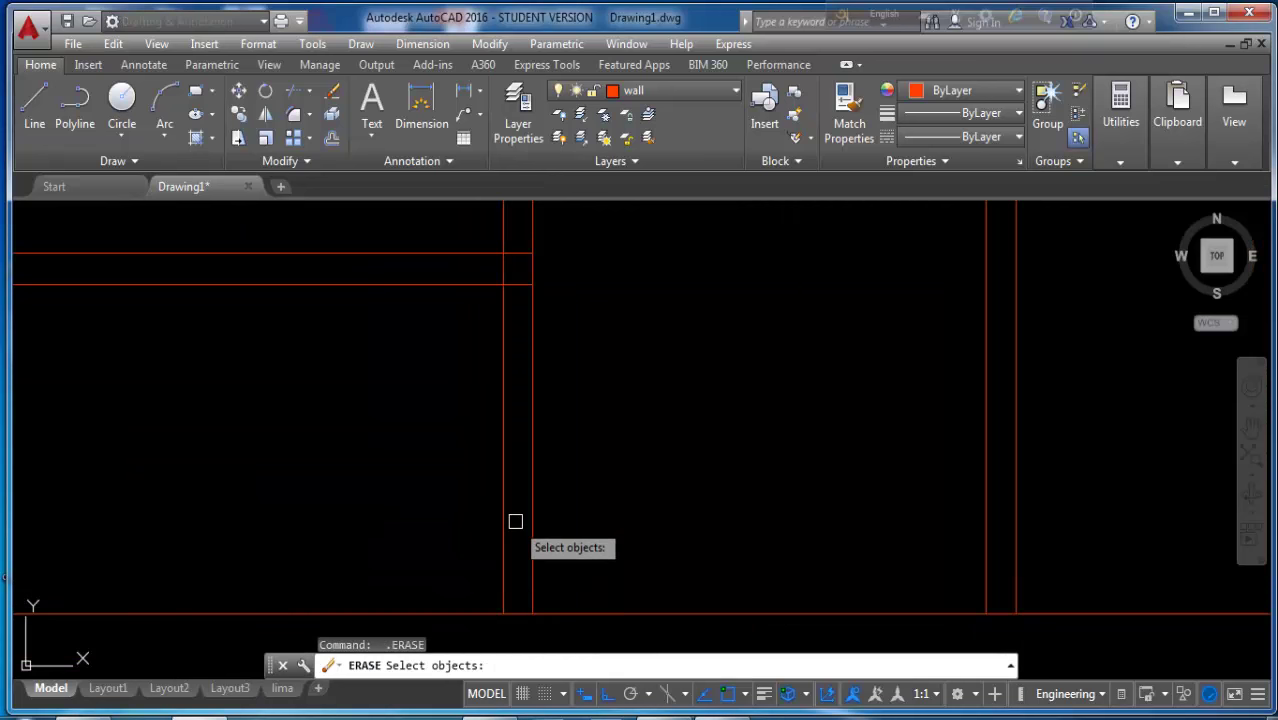
scroll(690, 458, "down", 2)
key("ctrl+z")
key("ctrl+z")
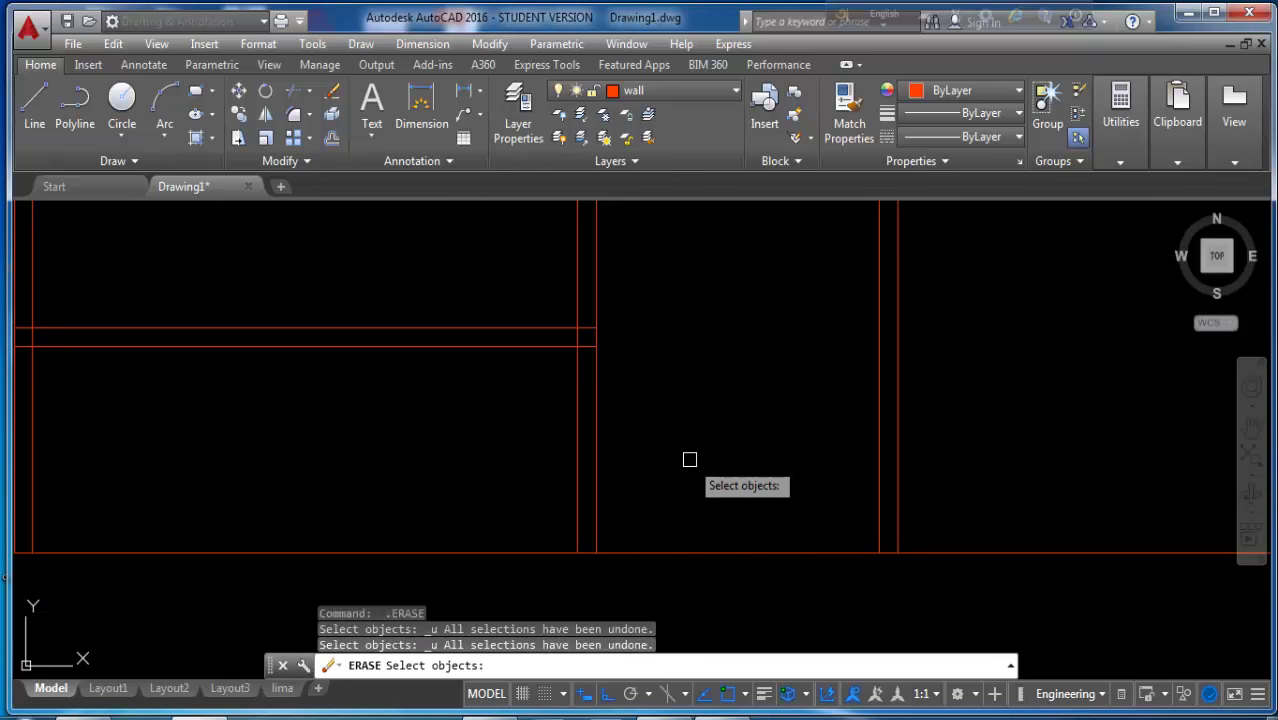
key("Escape")
key("ctrl+z")
key("ctrl+z")
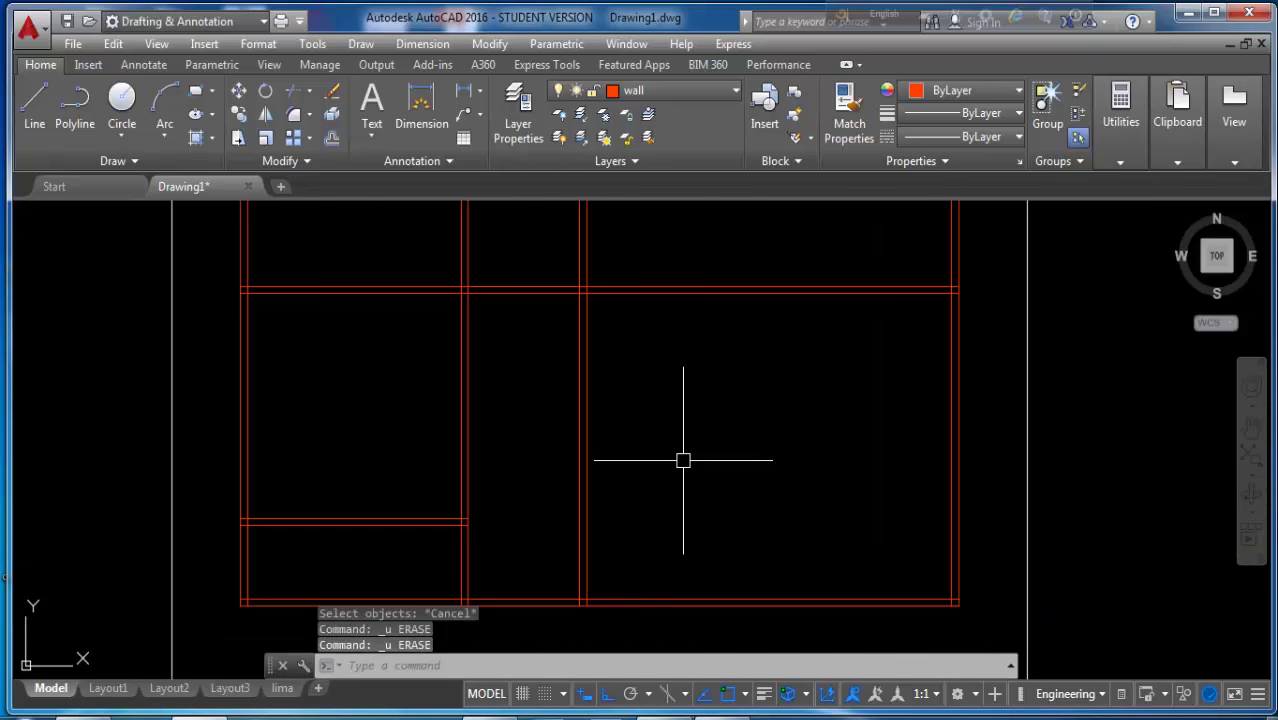
scroll(653, 567, "down", 1)
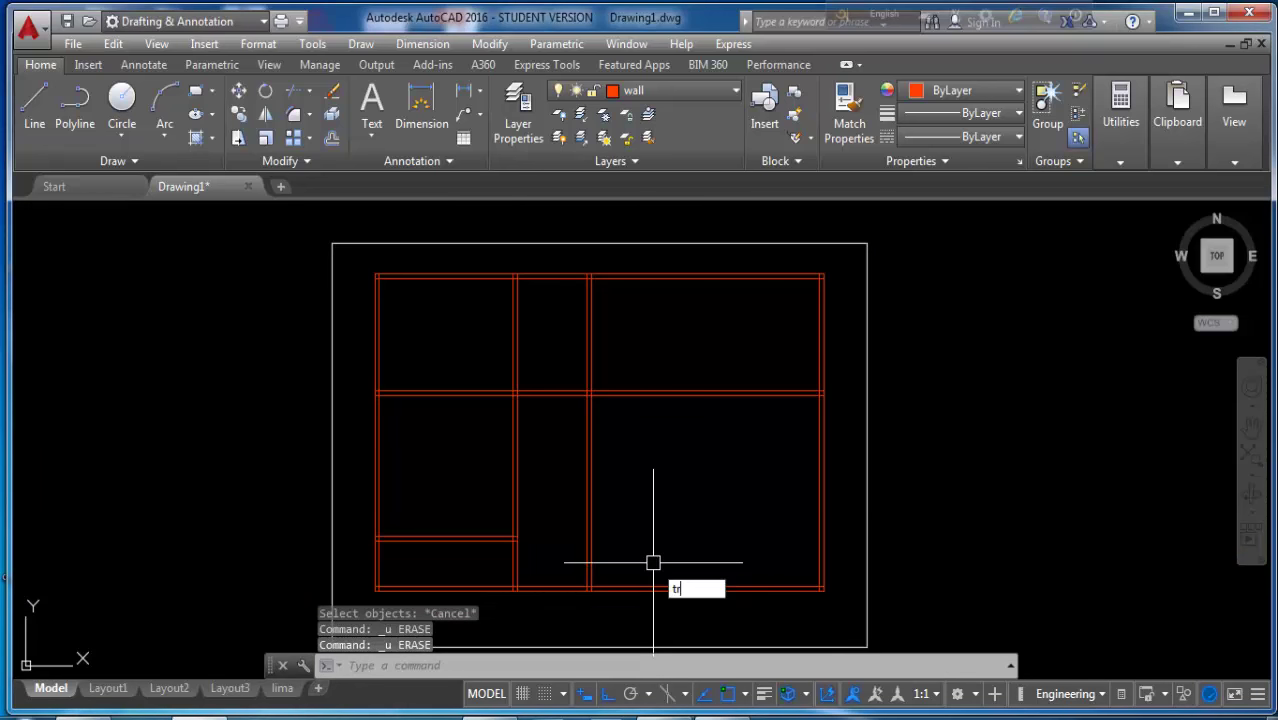
- Trim the partition lines overrunning the bottom wall and the short wall pieces between them
key("Return")
scroll(545, 588, "up", 2)
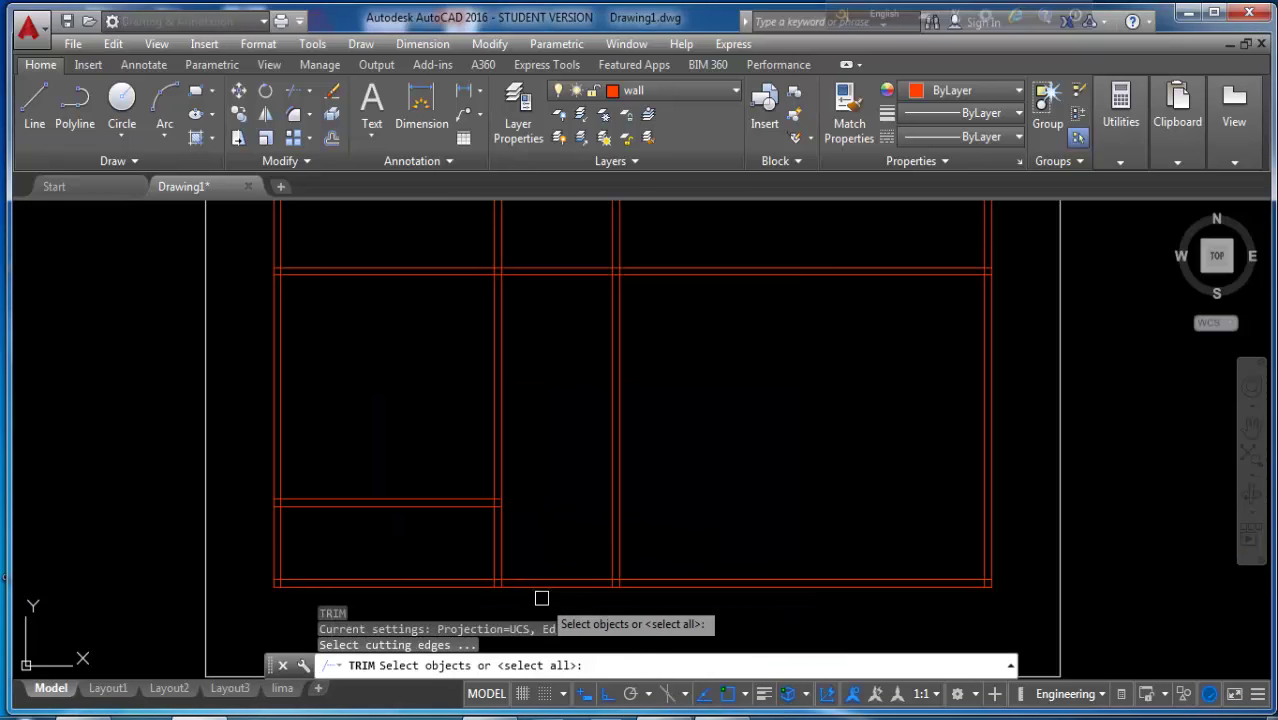
key("Return")
scroll(545, 583, "up", 3)
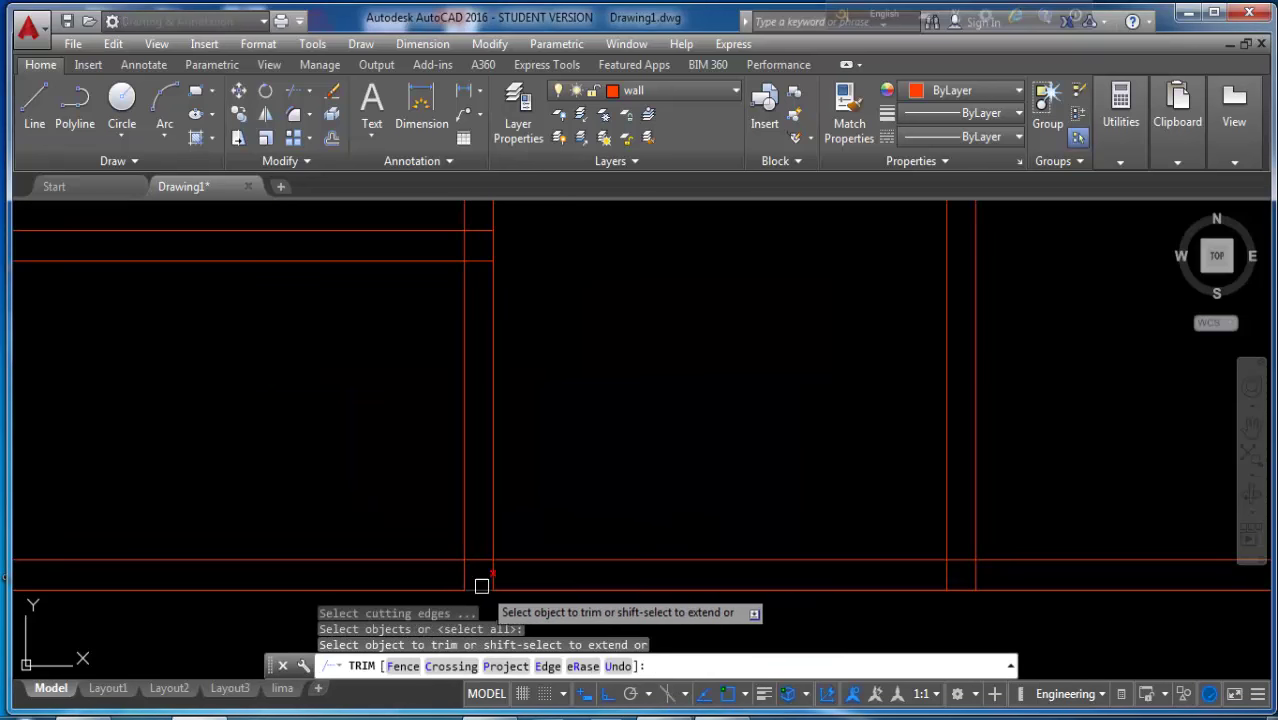
left_click(494, 573)
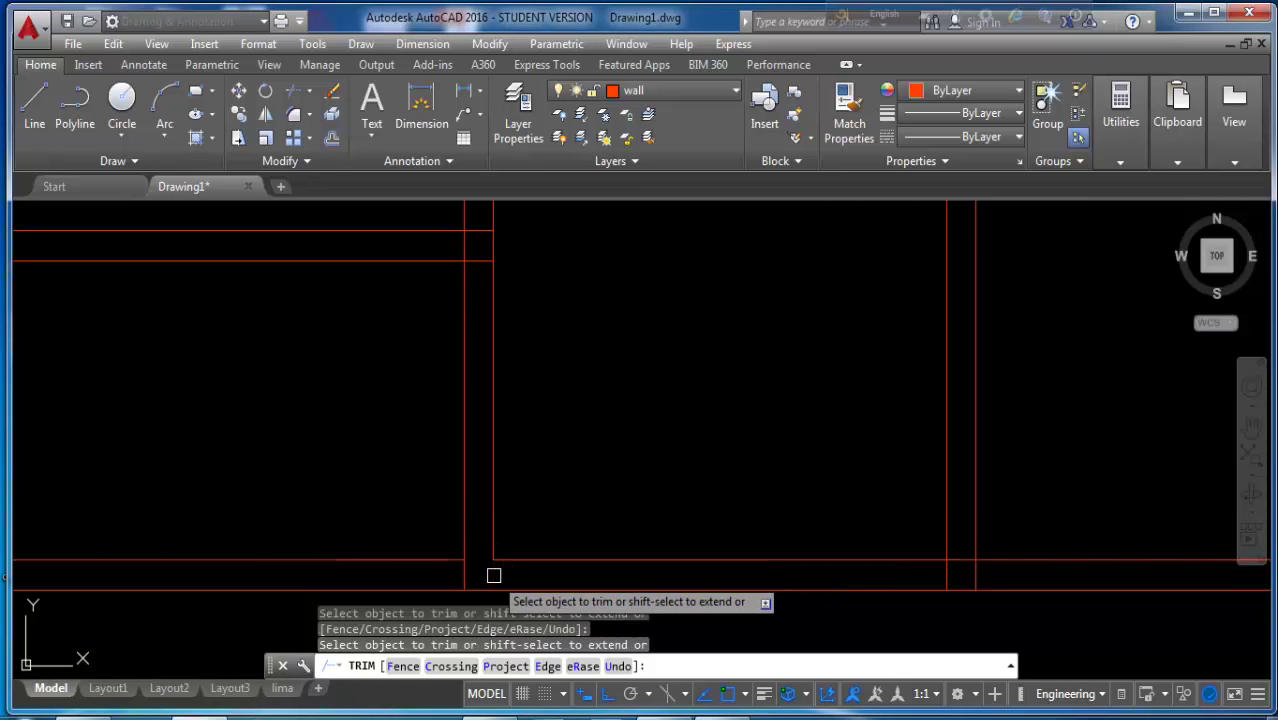
left_click(462, 576)
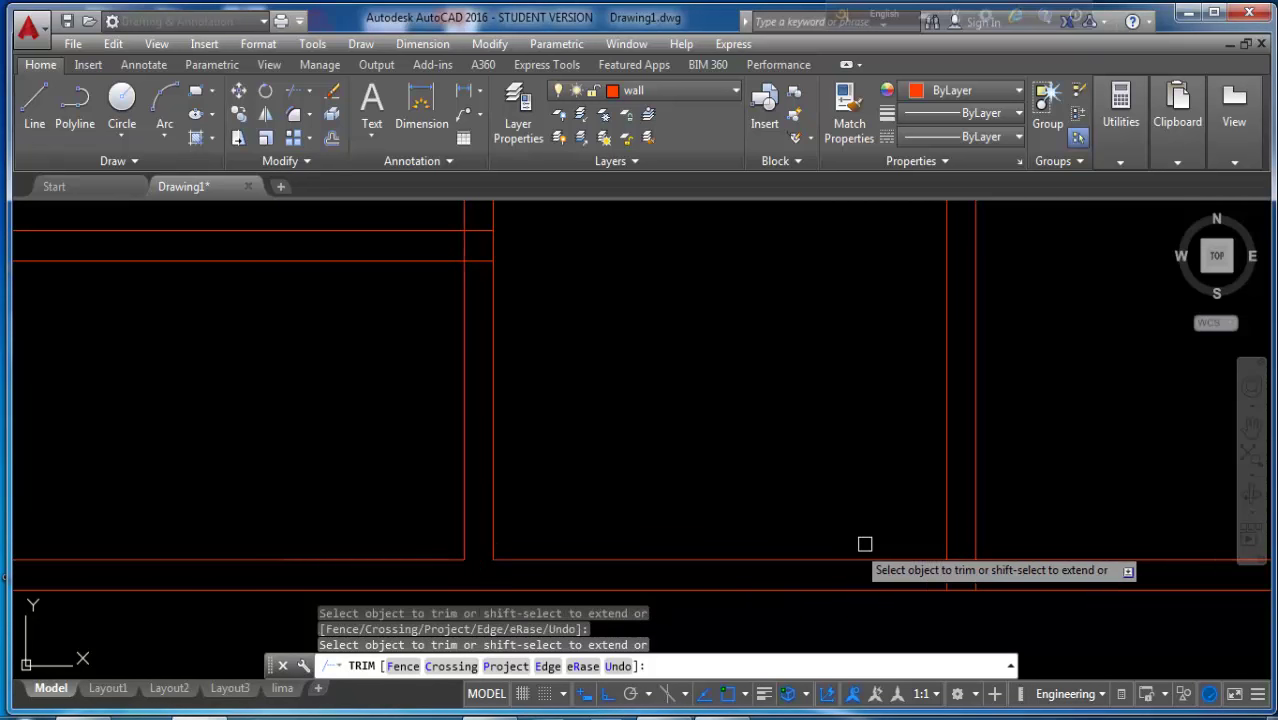
left_click(972, 553)
key("ctrl+z")
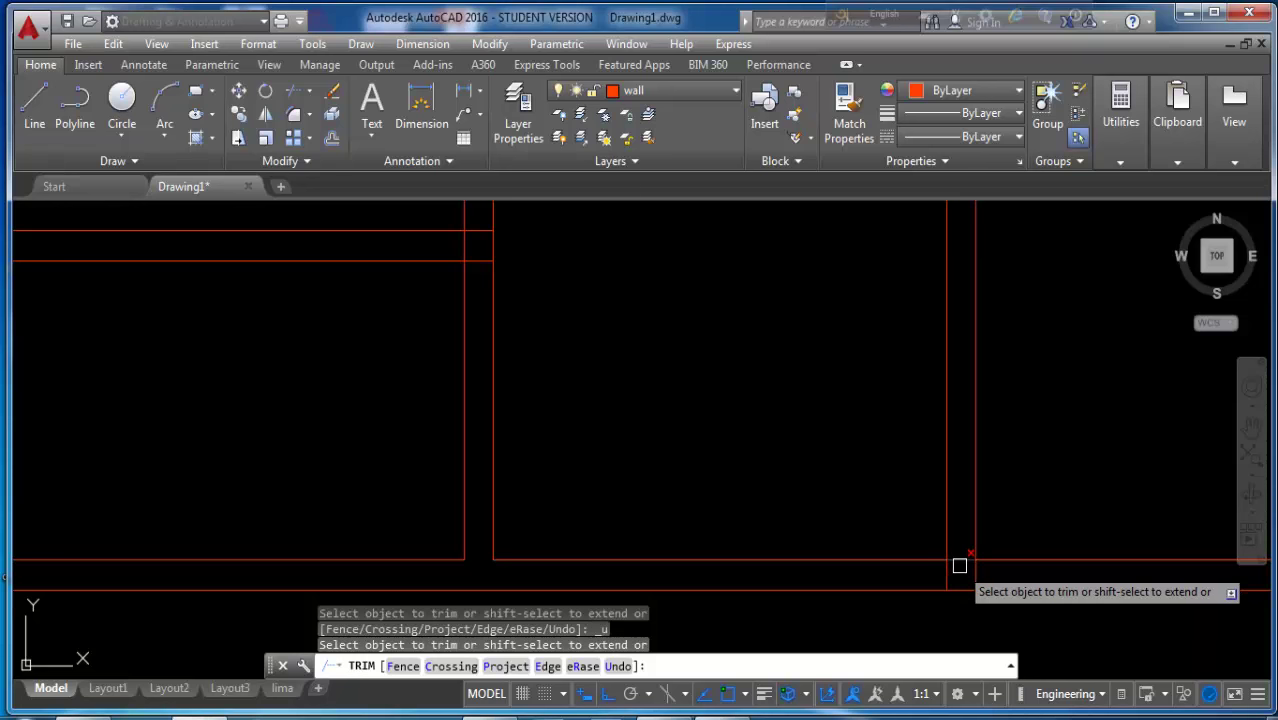
left_click(958, 561)
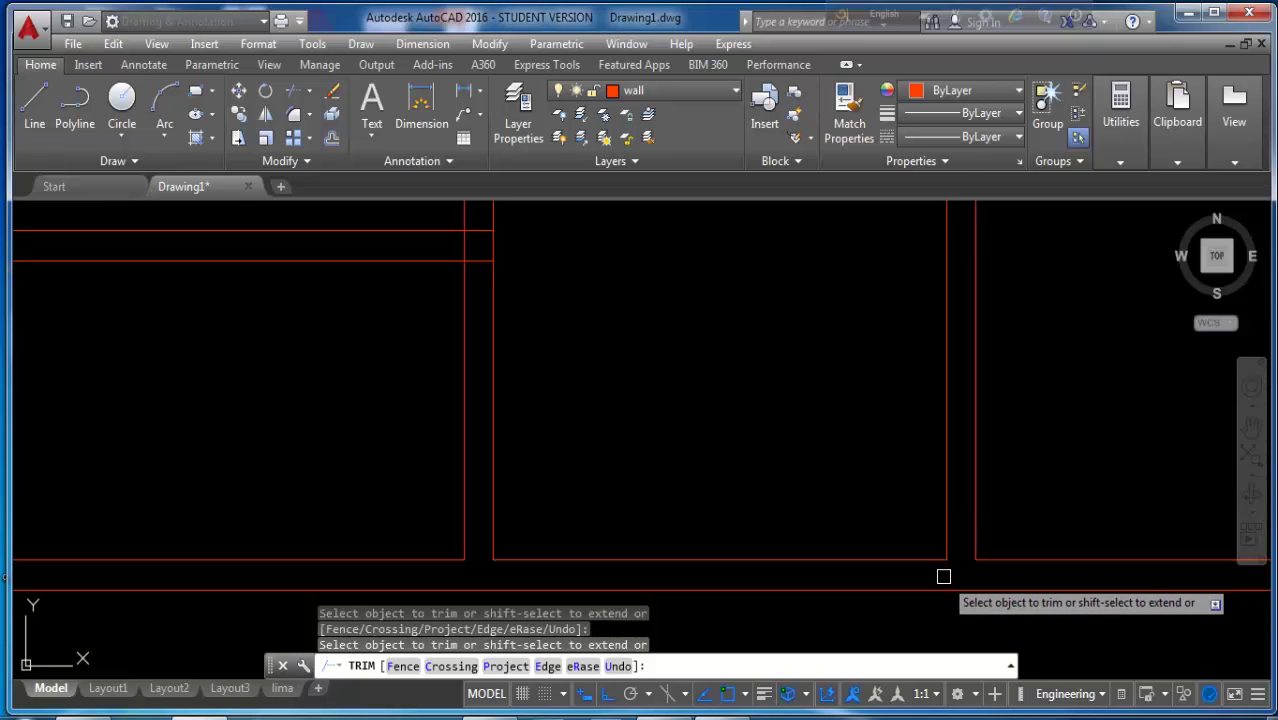
scroll(622, 465, "down", 3)
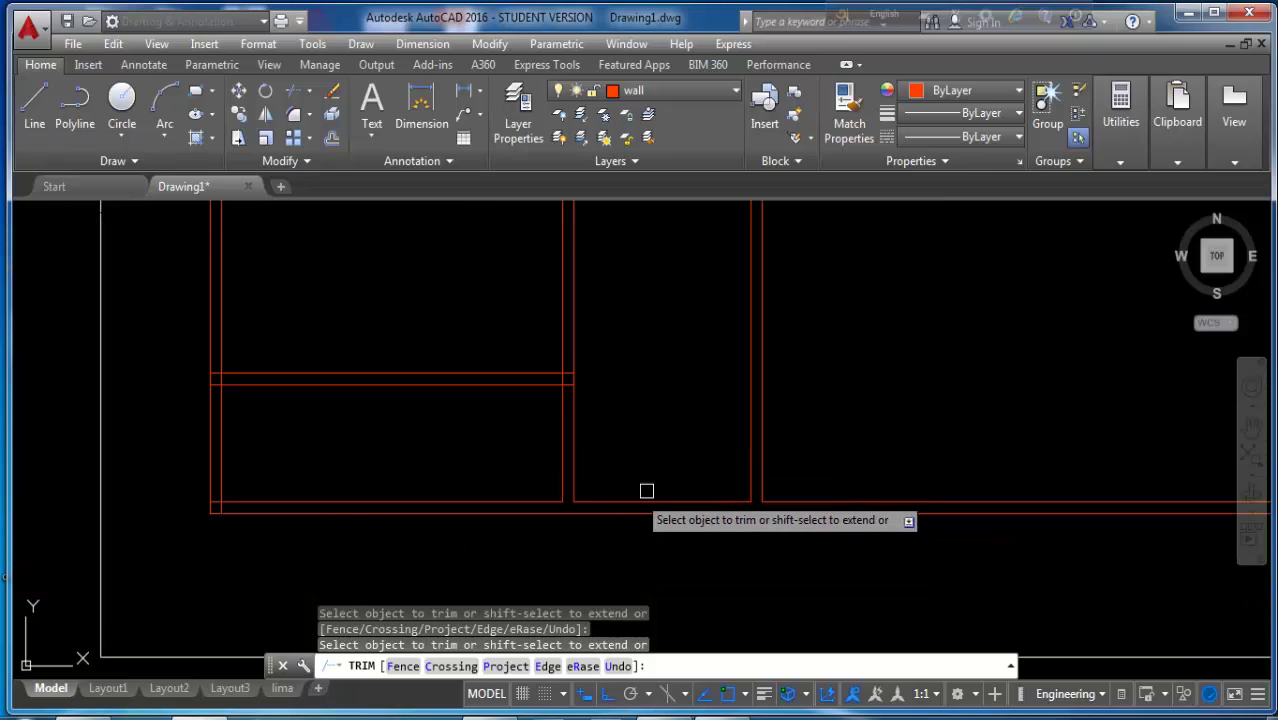
key("Escape")
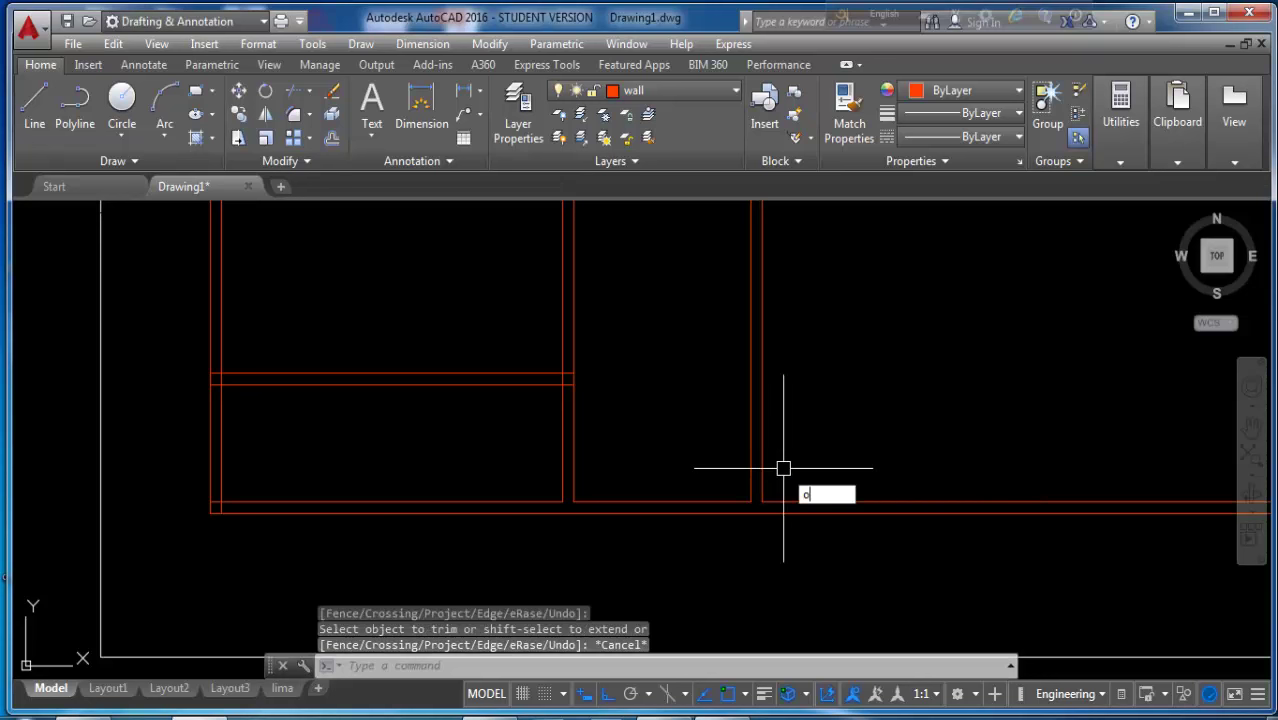
- Offset the middle room's bottom wall line 6' up and double it with a 5" copy
key("Return")
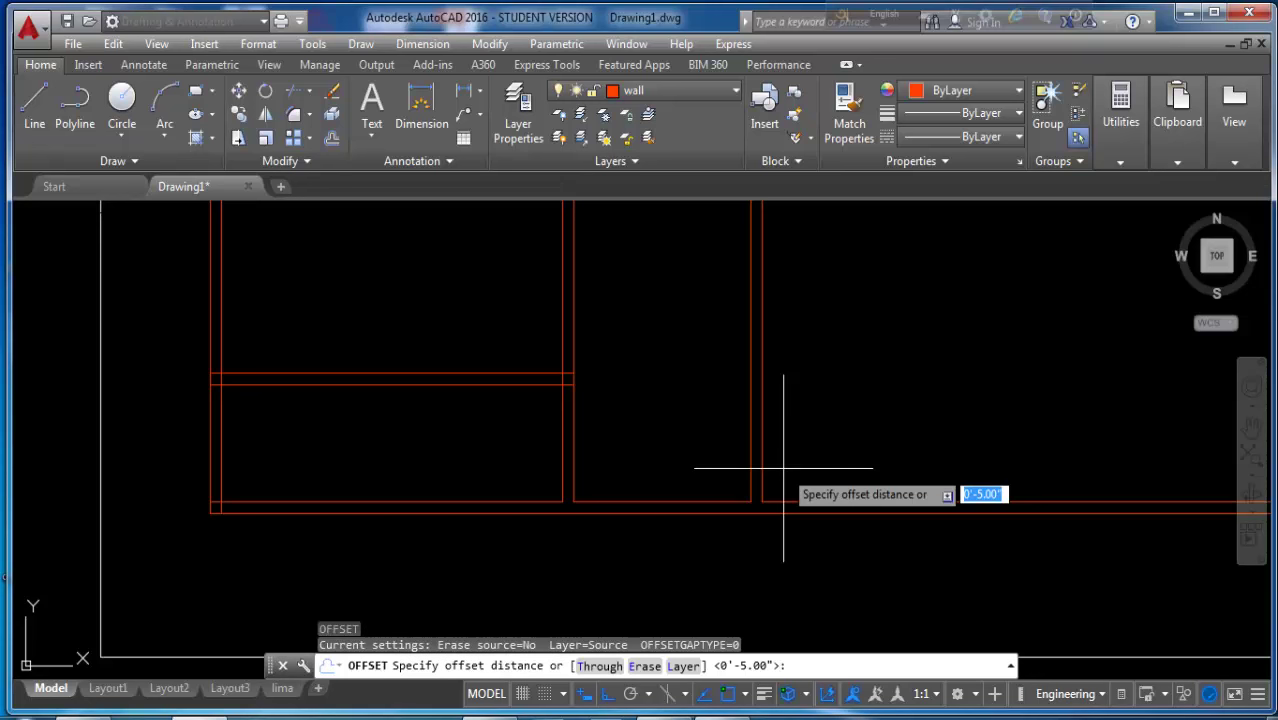
type("6'")
key("Return")
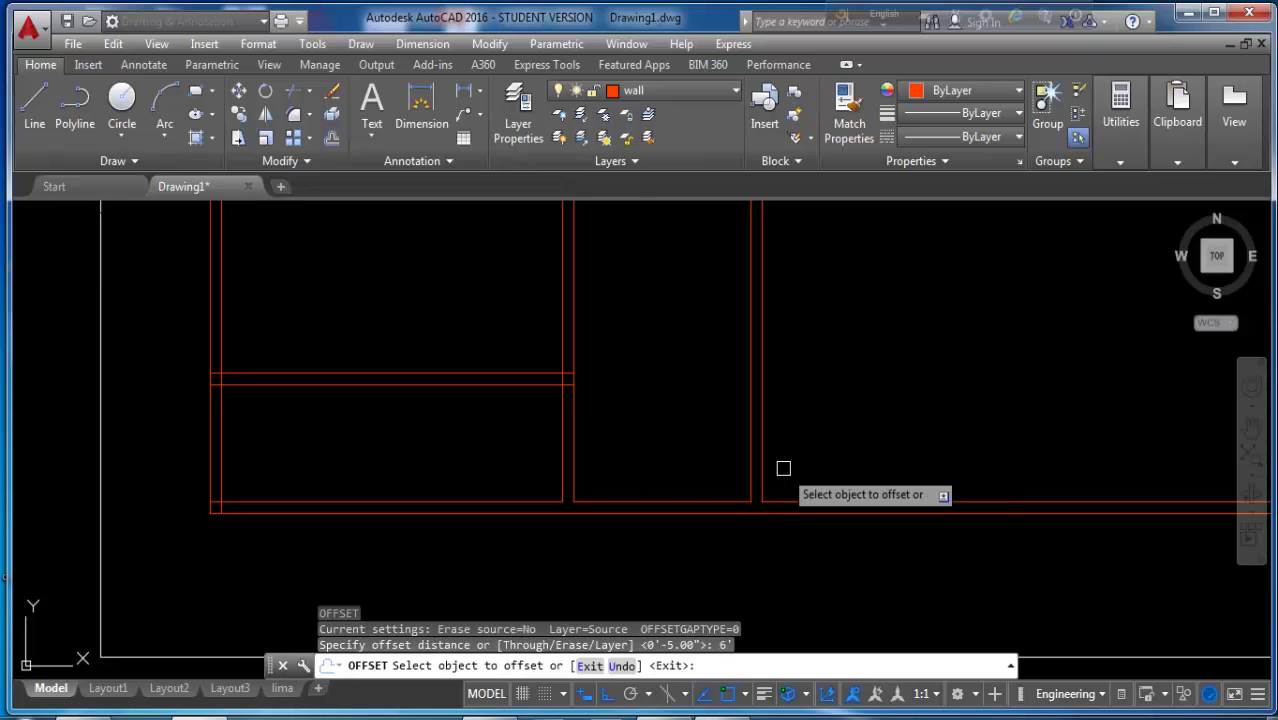
left_click(665, 500)
left_click(665, 418)
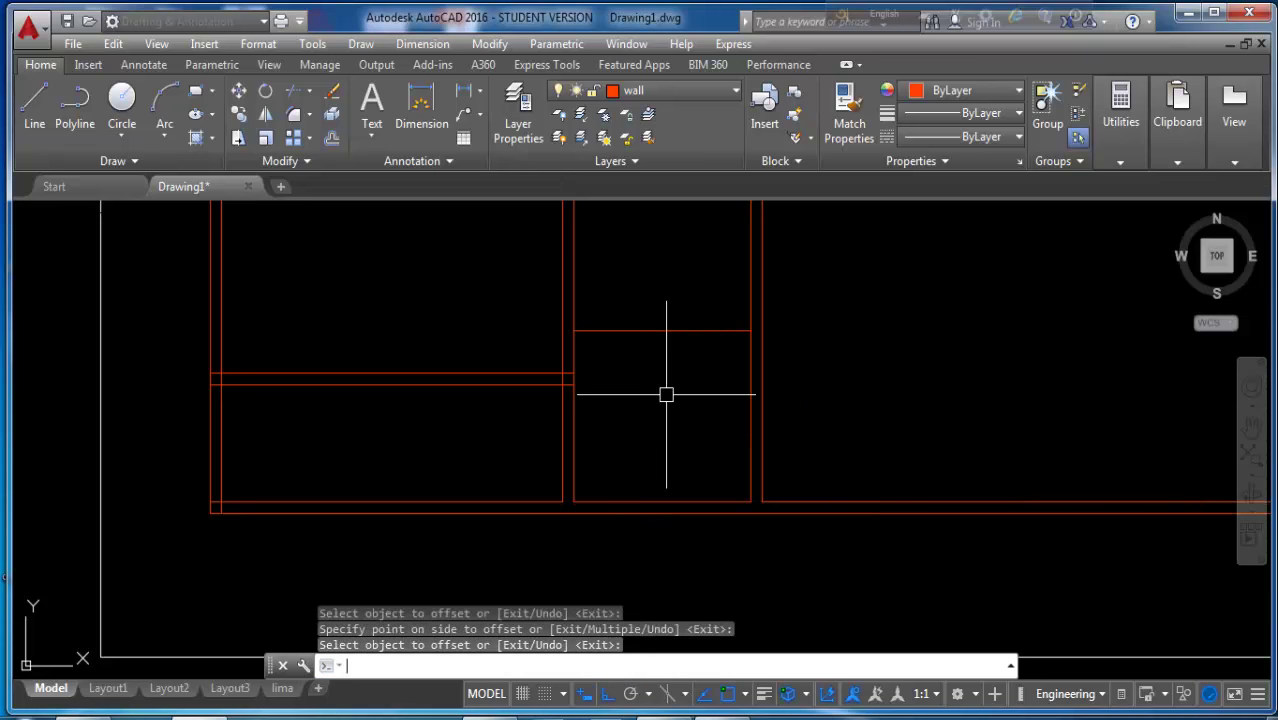
key("Return")
key("Return")
key("Return")
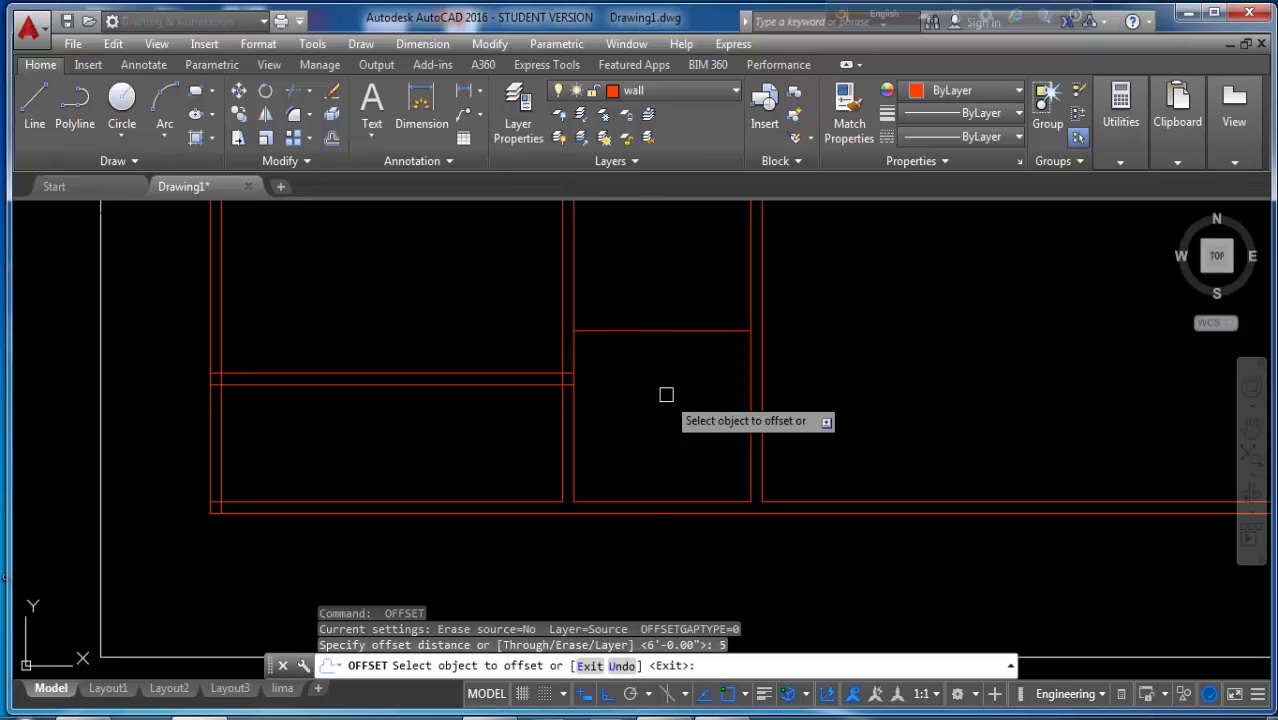
left_click(626, 330)
left_click(625, 275)
scroll(676, 441, "down", 2)
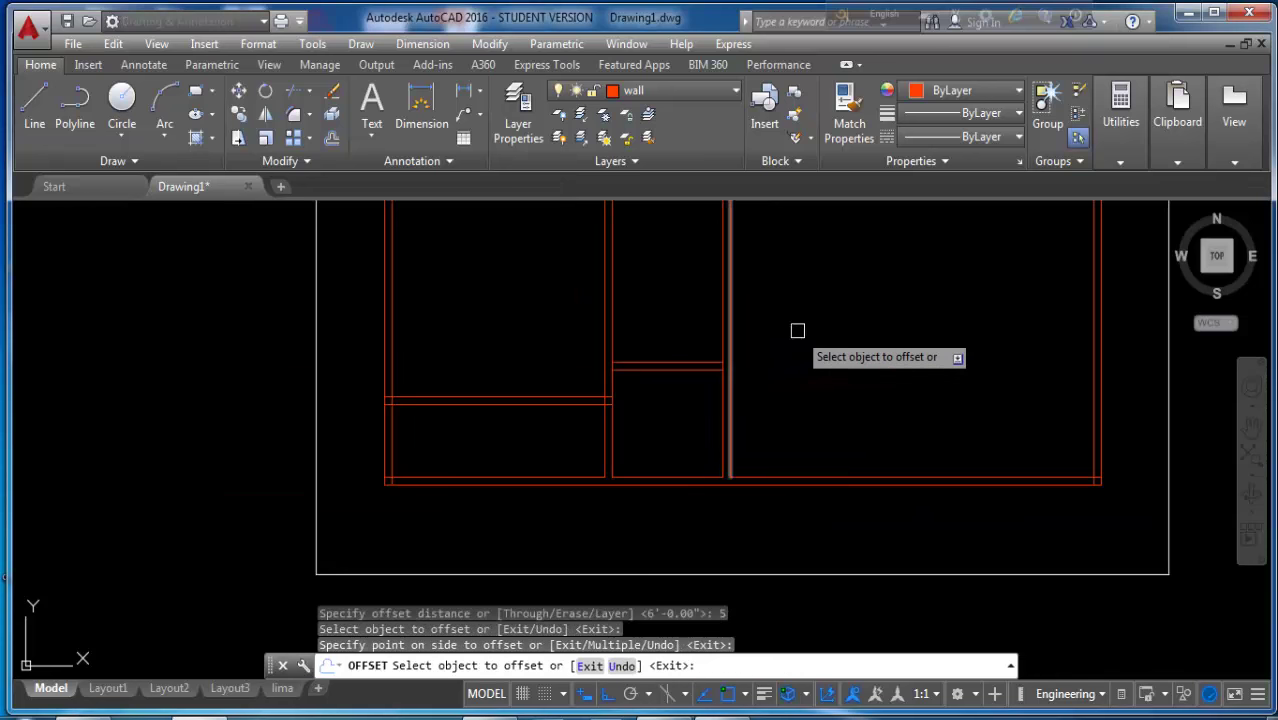
middle_click_drag(800, 329, 807, 472)
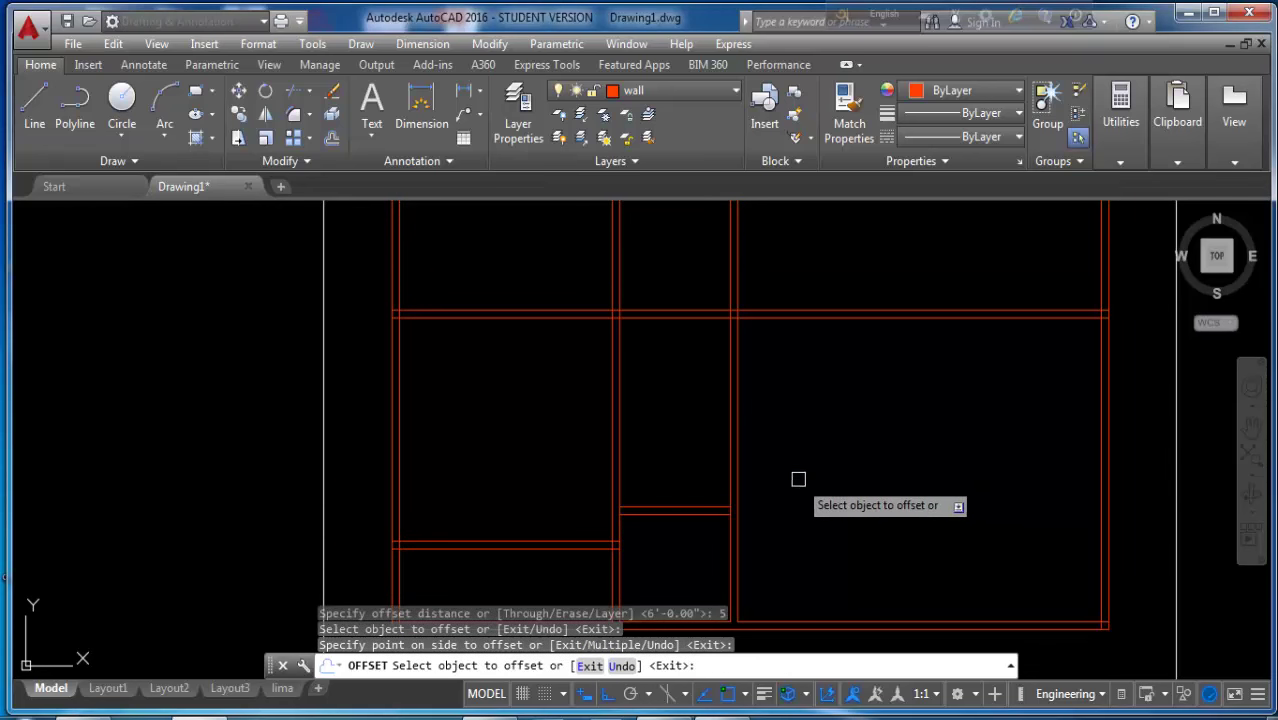
key("Return")
- Add a second partition 4'-6" from the first, doubled with a 5" copy
key("Return")
type("4'-")
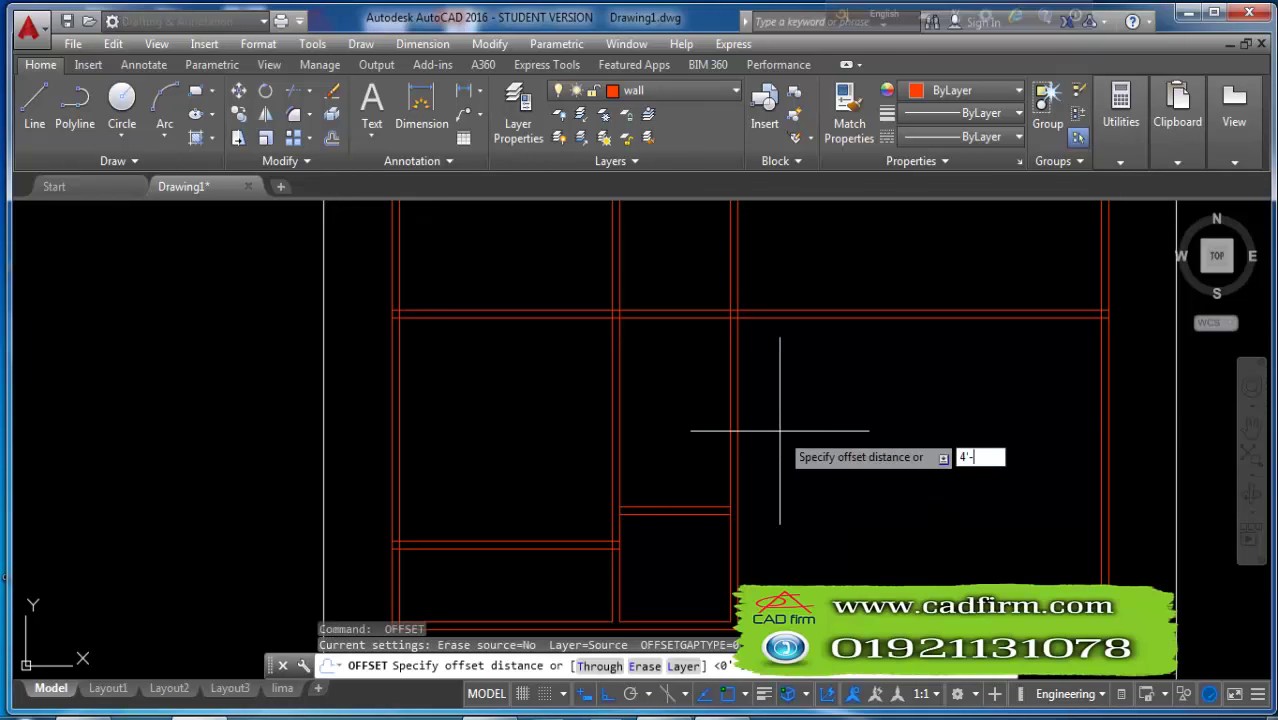
key("Return")
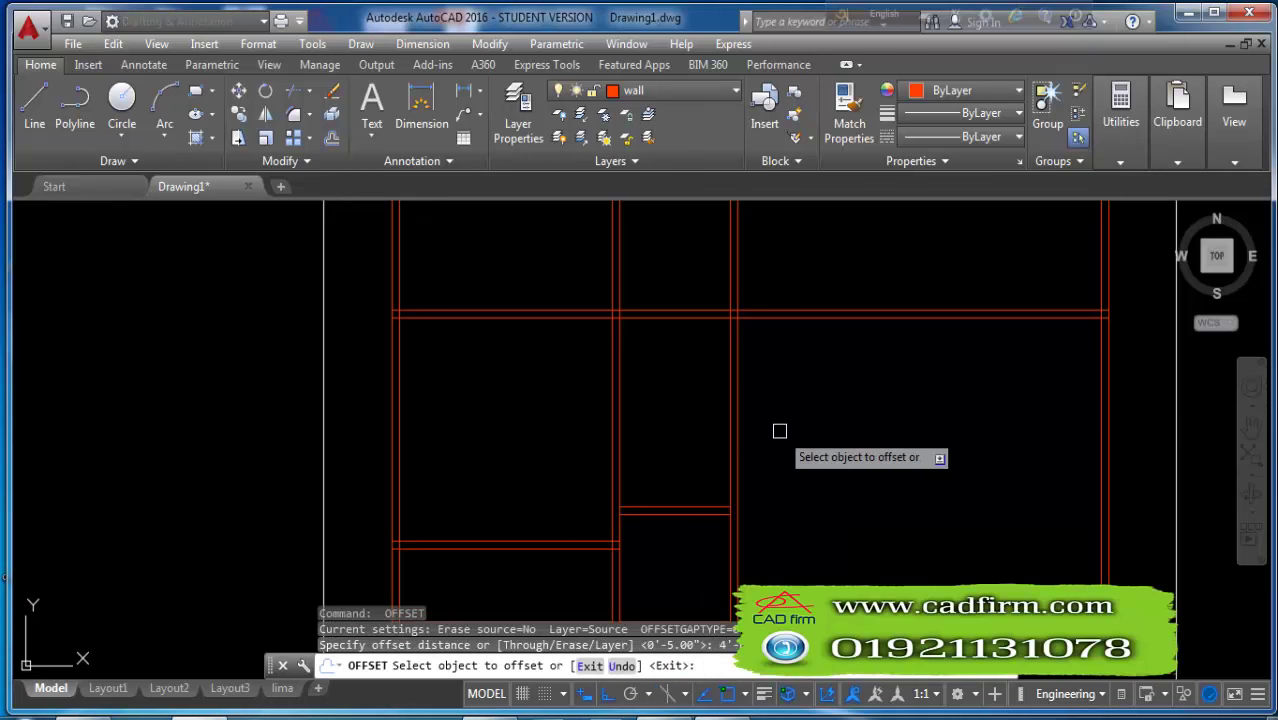
scroll(736, 479, "up", 2)
left_click(705, 522)
left_click(650, 413)
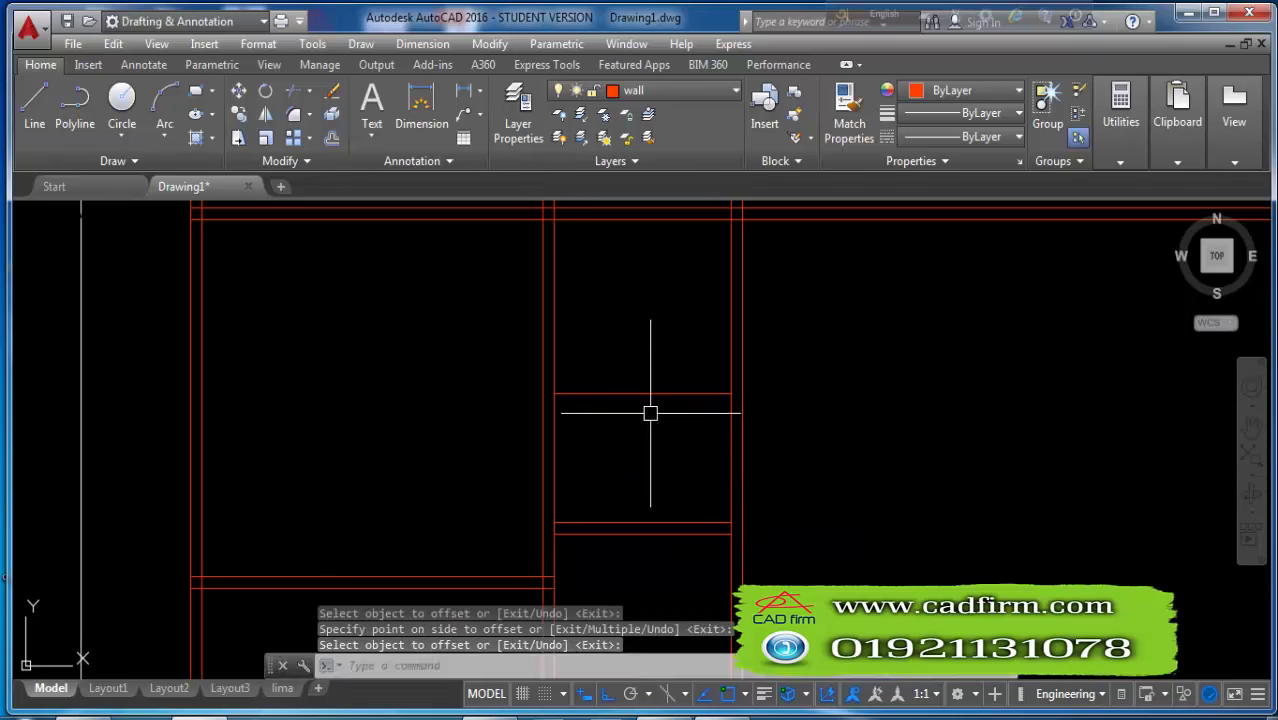
key("Return")
key("Return")
type("5")
key("Return")
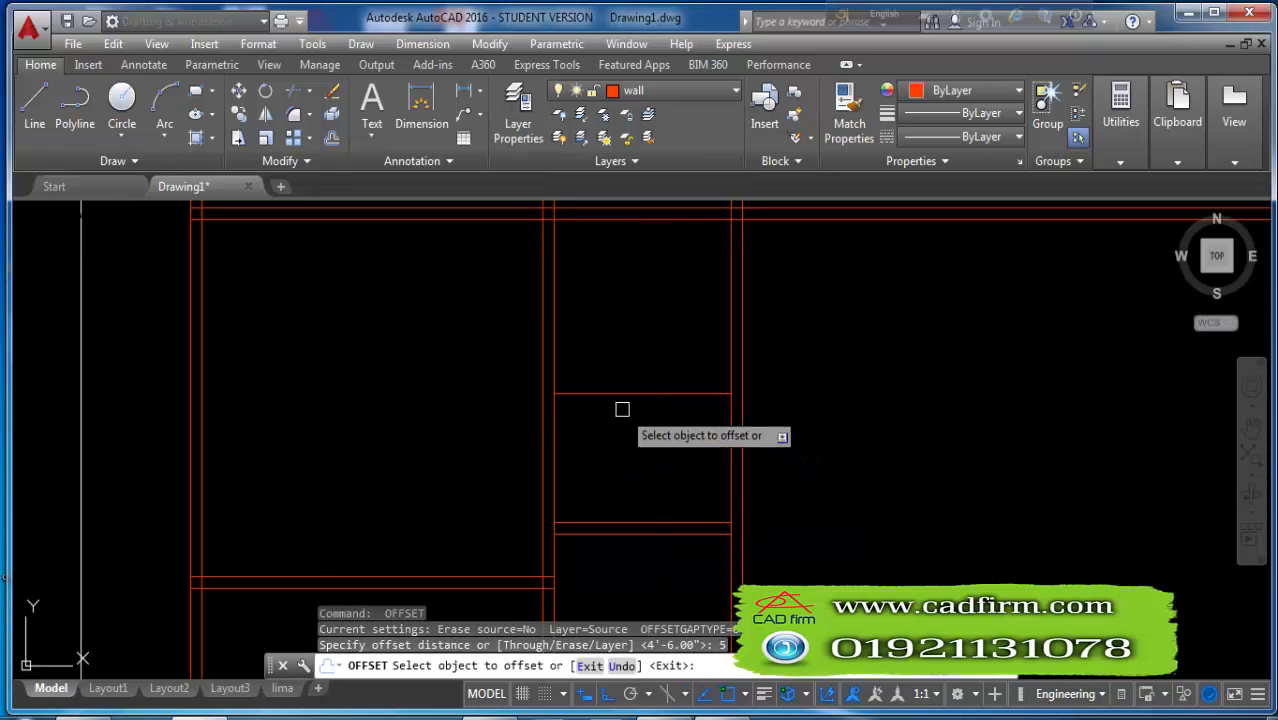
left_click(622, 395)
left_click(598, 320)
scroll(664, 418, "down", 2)
key("Escape")
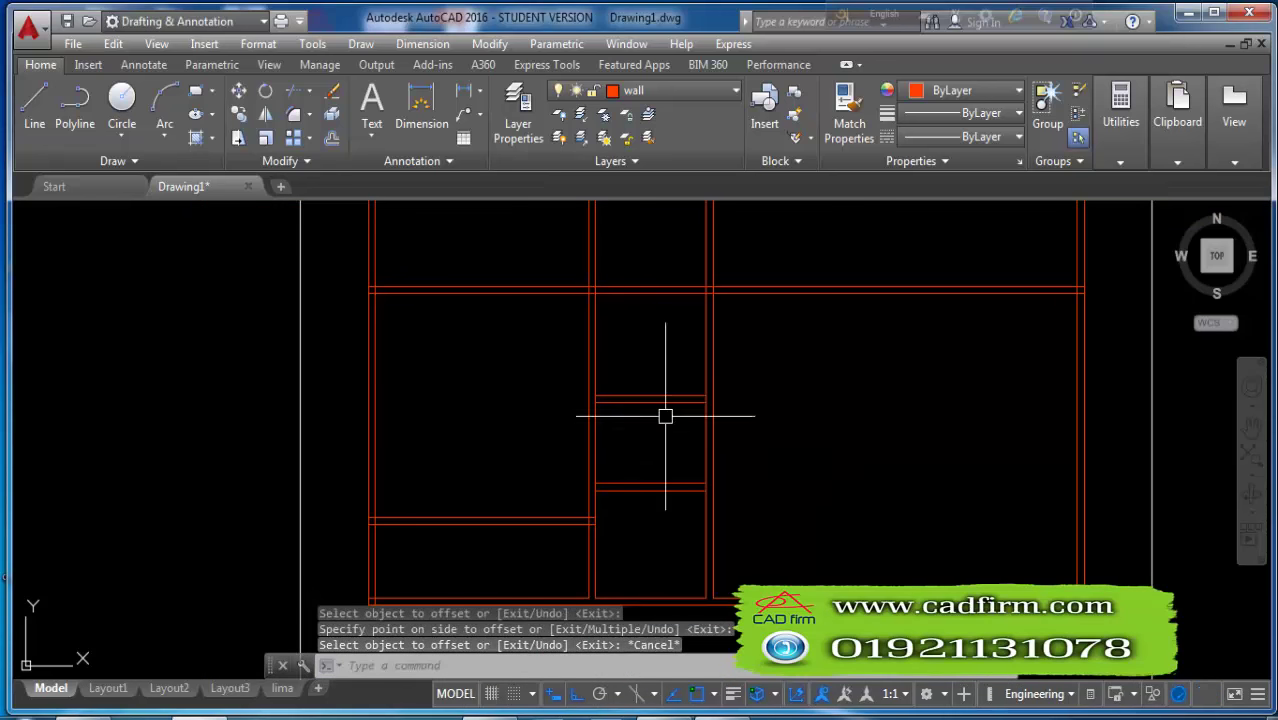
scroll(665, 416, "down", 2)
type("TR")
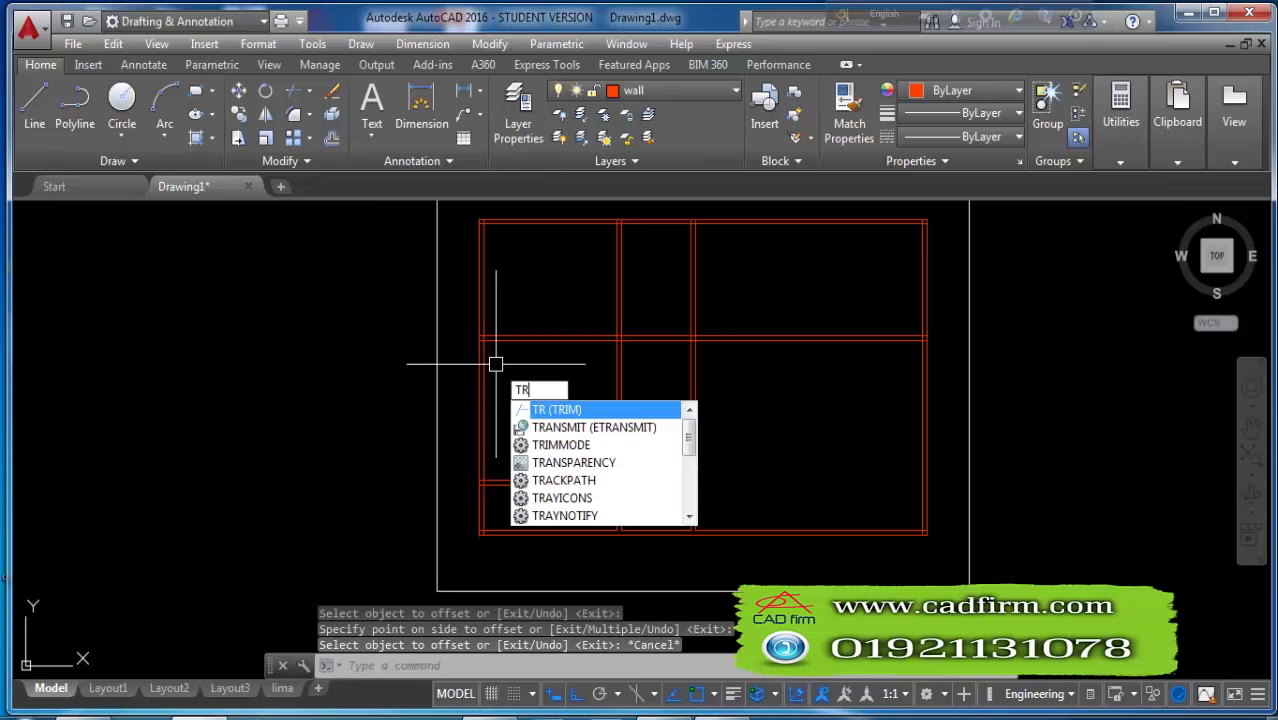
- Trim the crossing wall lines inside the middle room
key("Return")
key("Return")
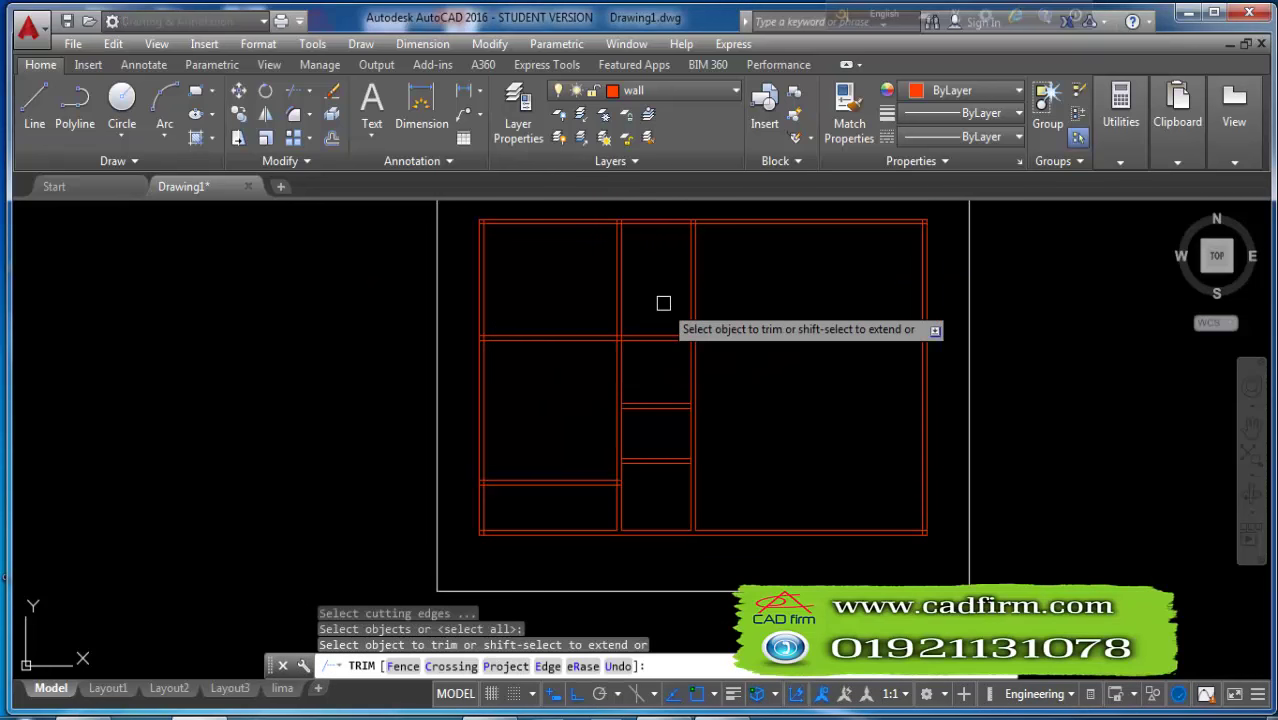
left_click(663, 300)
left_click(651, 360)
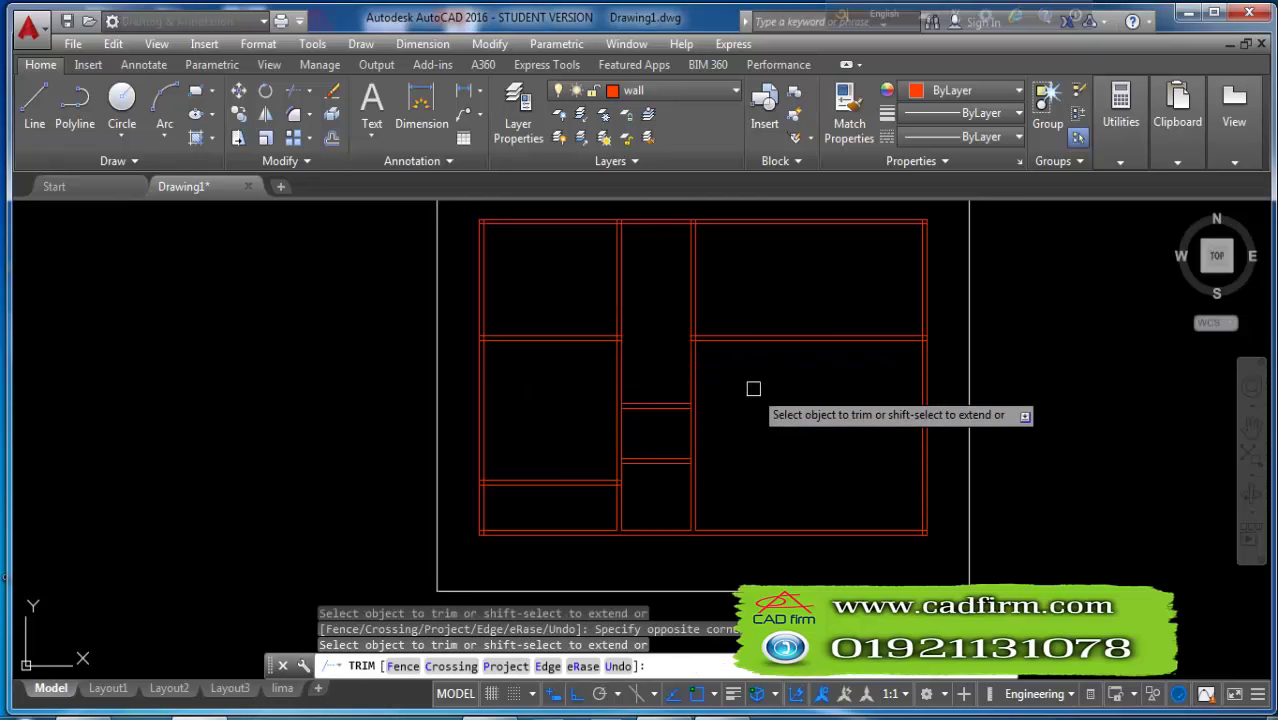
- Delete the horizontal double wall line running across the large right room
left_click(803, 293)
left_click(771, 377)
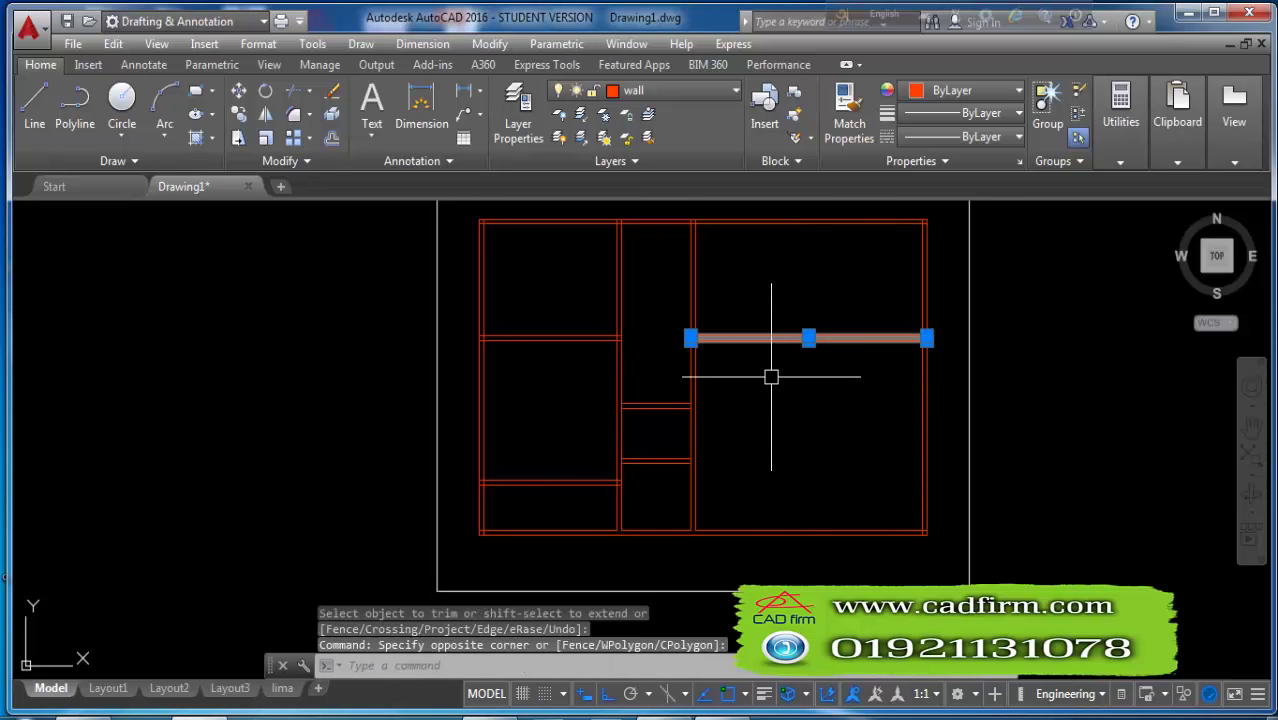
key("Delete")
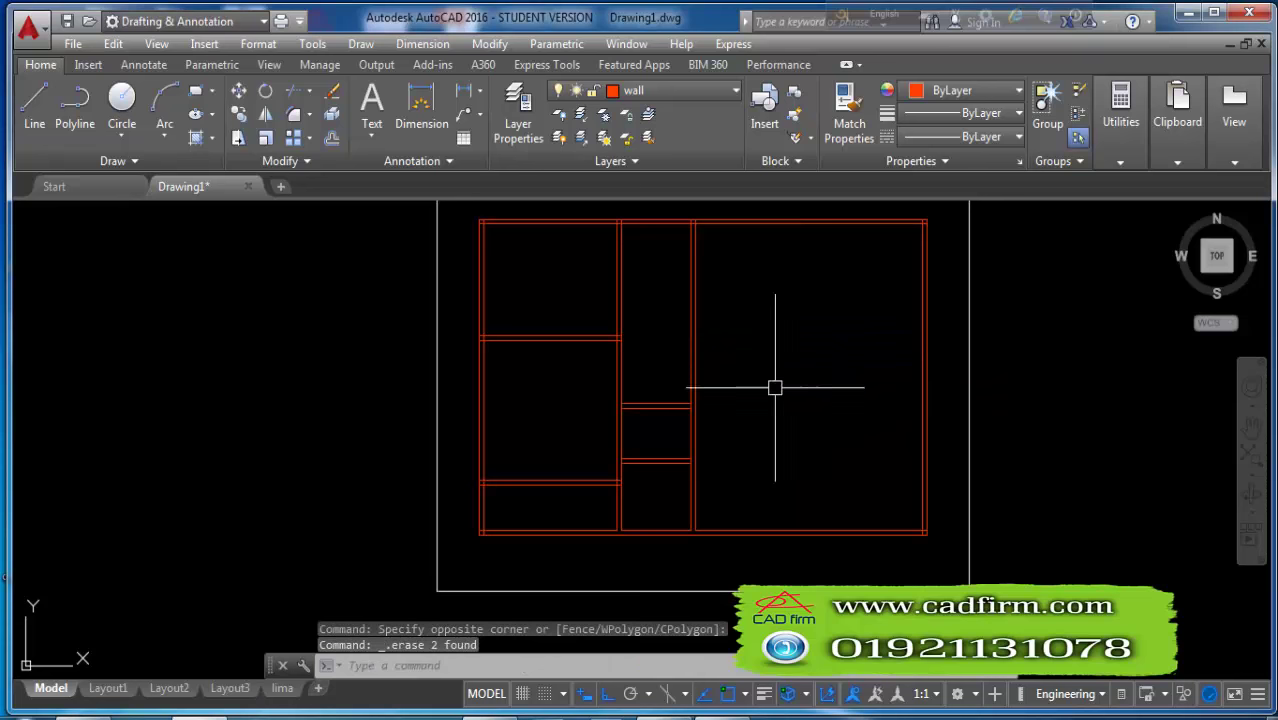
scroll(926, 513, "down", 1)
scroll(900, 510, "up", 2)
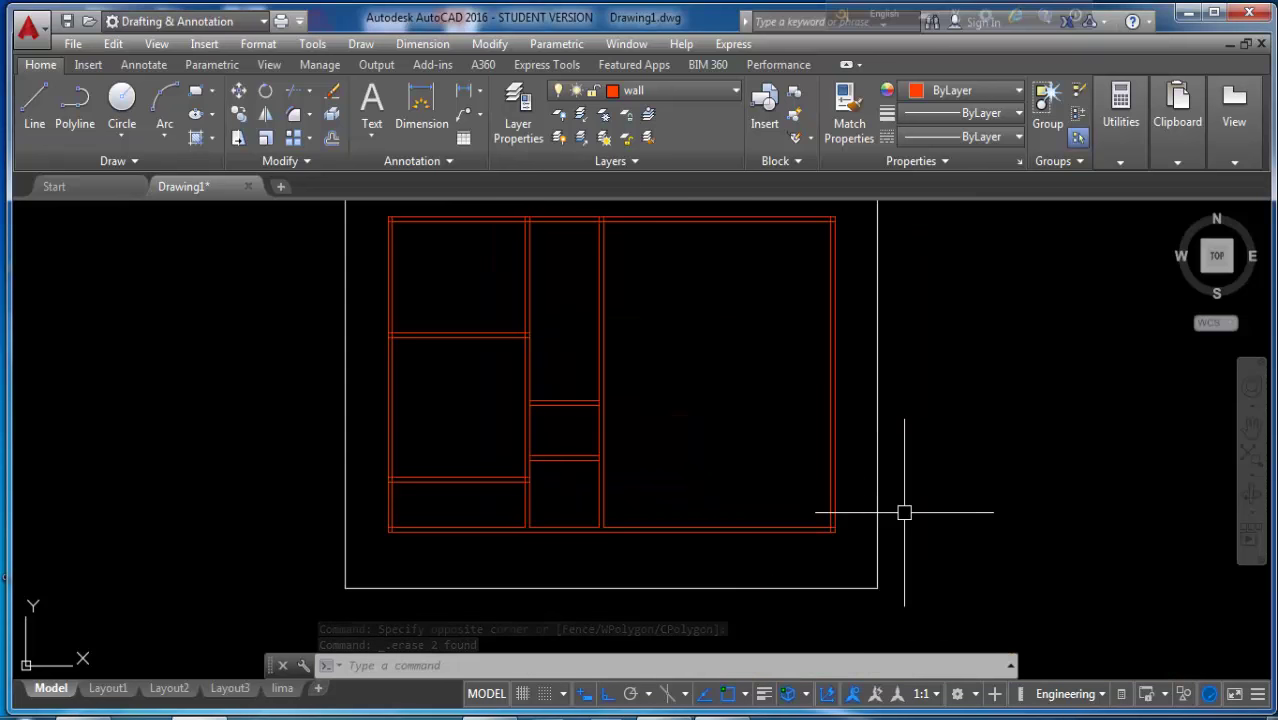
key("Escape")
type("O")
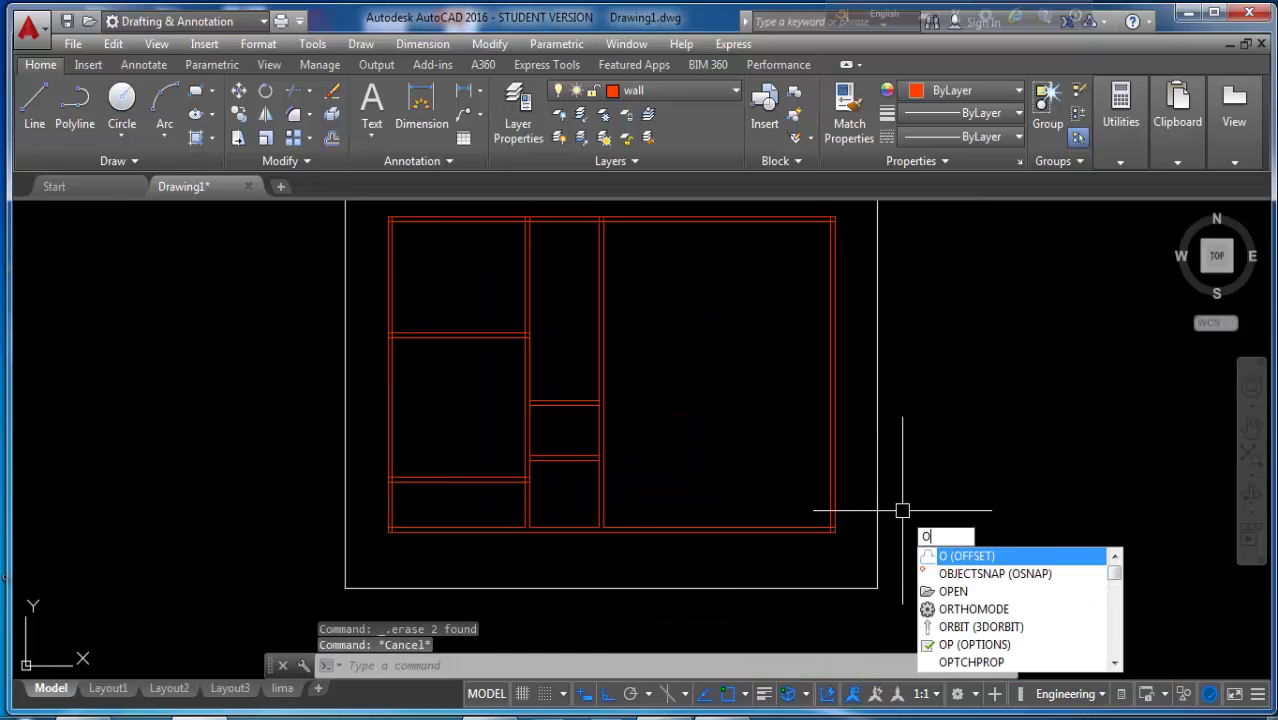
- Offset the right outer wall 13'-3" inward into the large right room
key("Return")
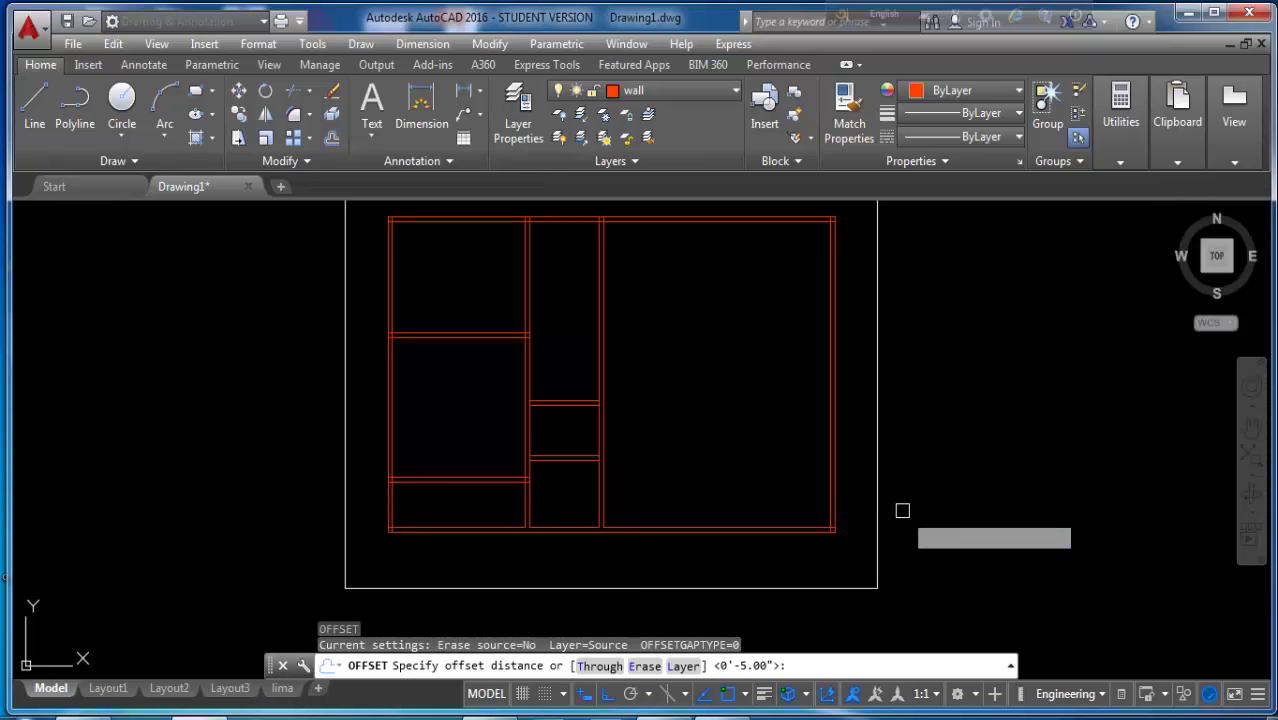
key("Return")
scroll(823, 510, "up", 2)
left_click(843, 480)
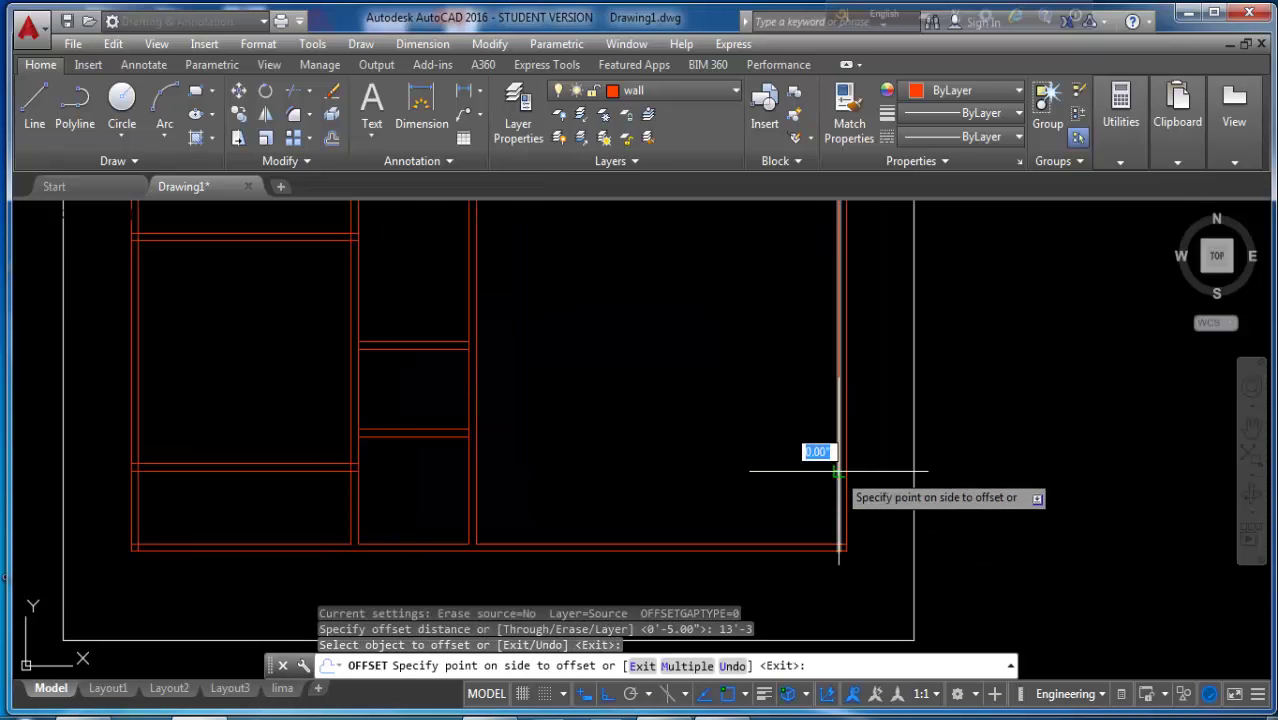
left_click(790, 470)
key("Return")
- Offset that new line 5 inches to the left to form the partition's second face
key("Return")
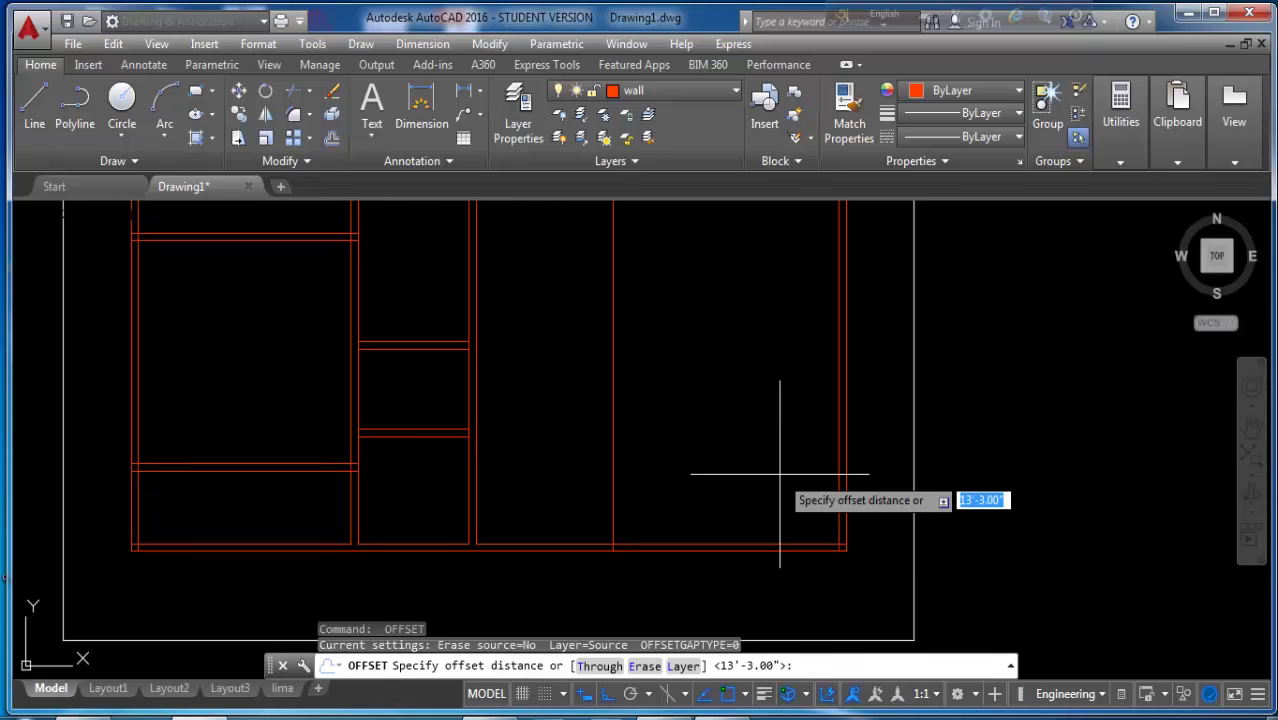
type("5")
key("Return")
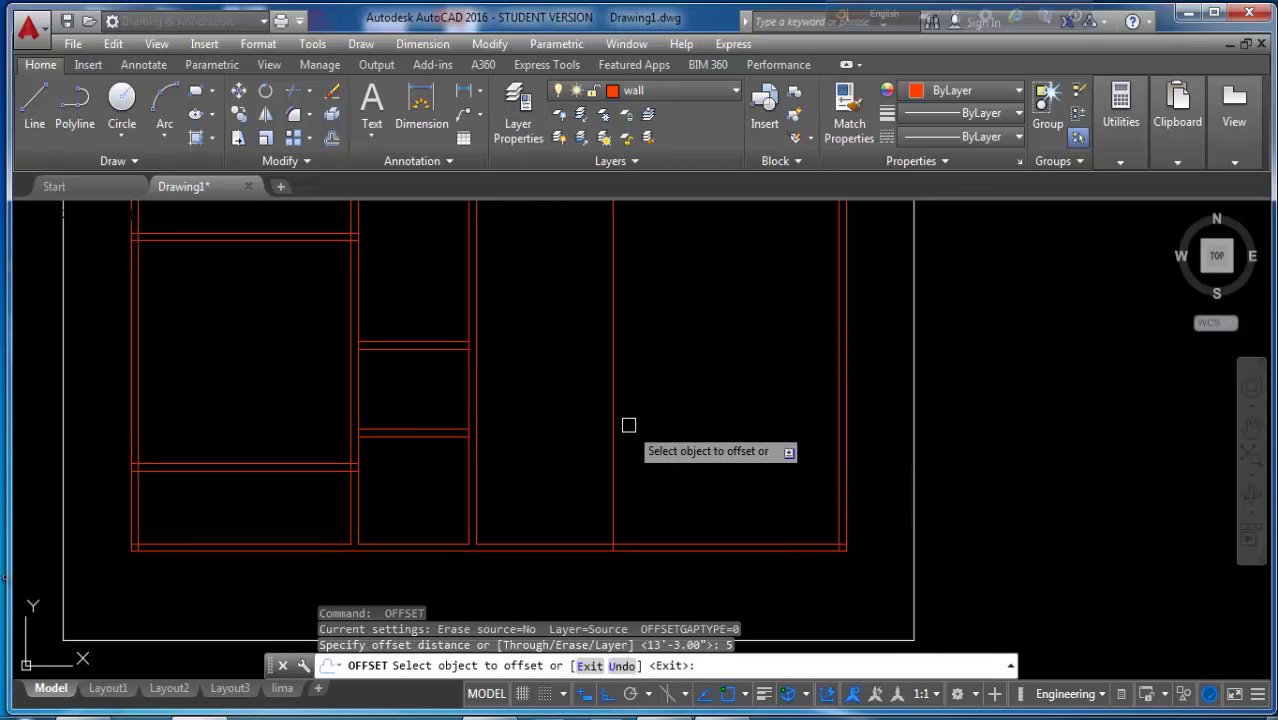
left_click(613, 410)
left_click(575, 400)
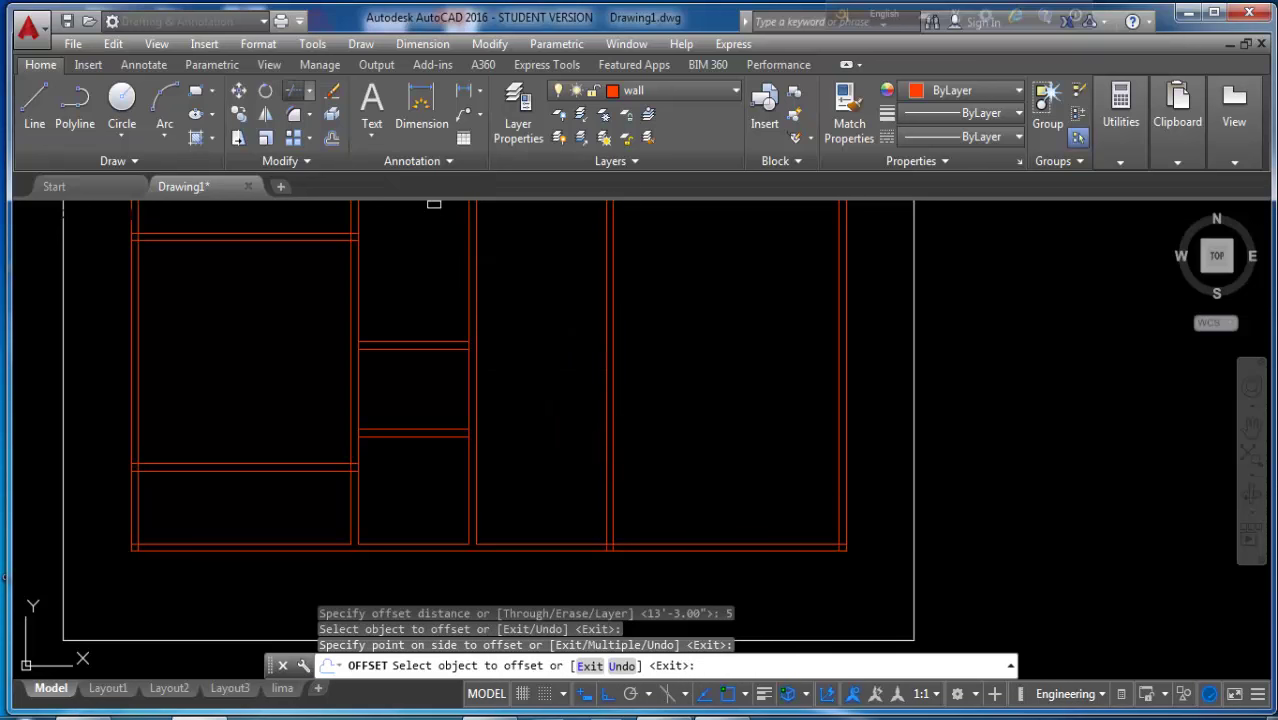
key("Escape")
- Start TRIM to clean up the new partition's ends
type("tr")
key("Return")
key("Return")
scroll(645, 534, "up", 3)
scroll(605, 554, "up", 2)
- Trim the partition ends and open a gap in the bottom wall line
left_click(619, 486)
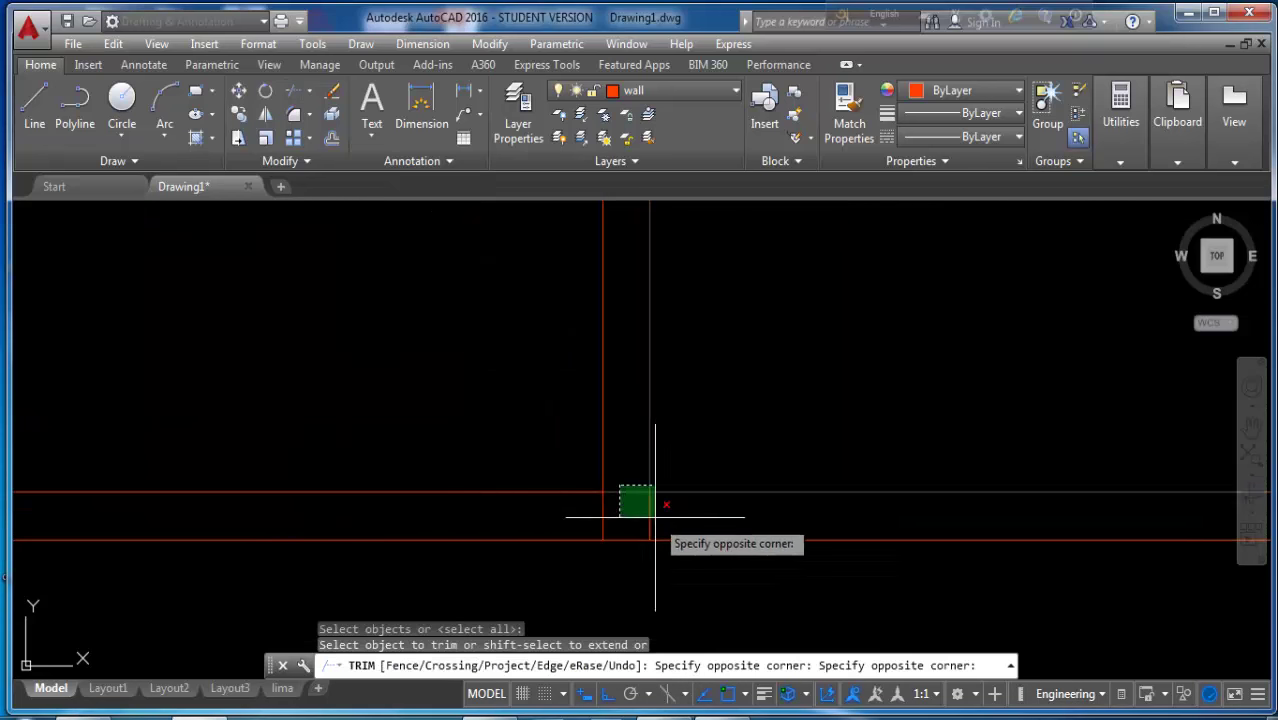
left_click(652, 518)
left_click(662, 508)
left_click(593, 519)
scroll(670, 544, "down", 3)
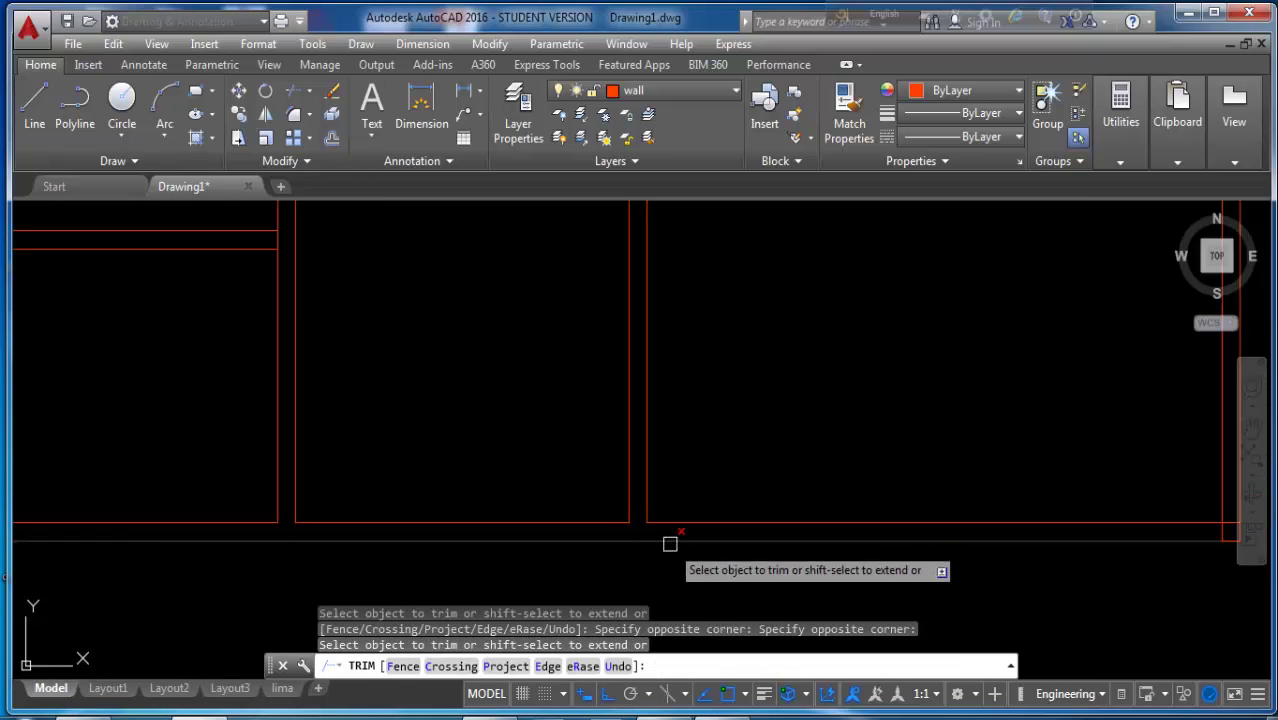
key("Escape")
type("o")
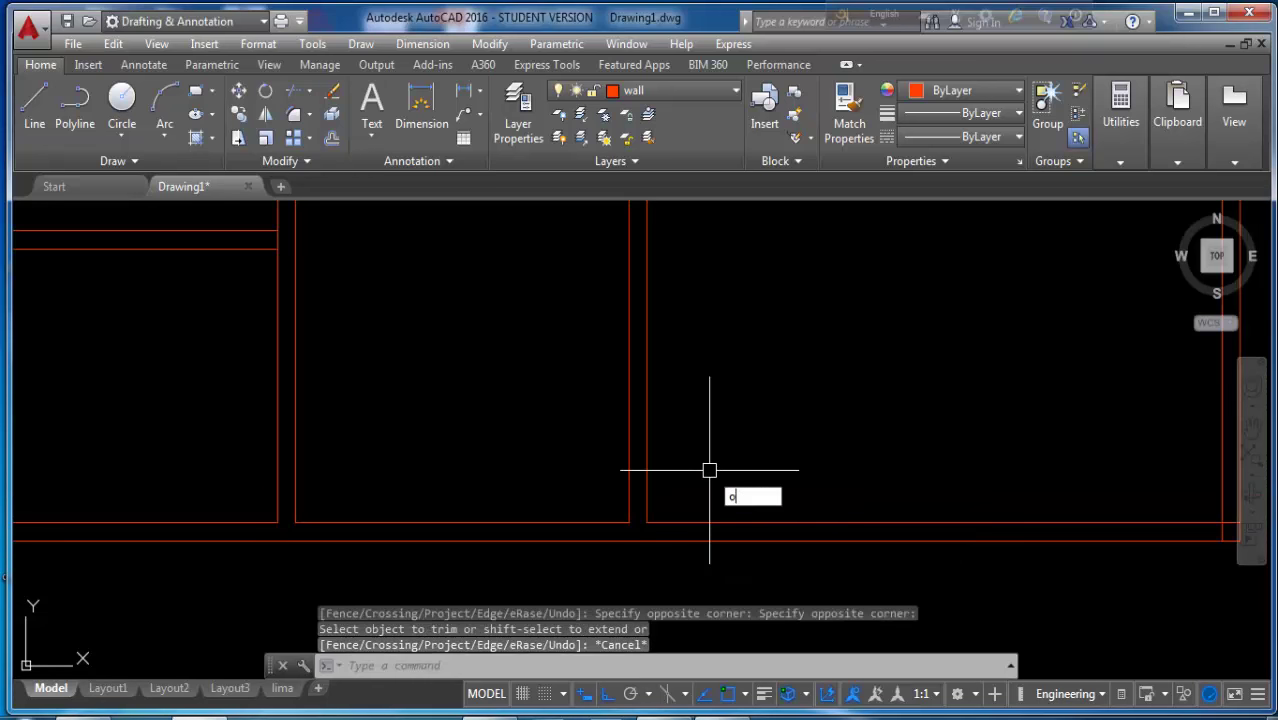
- Offset the middle room's bottom wall 3' upward
key("Return")
type("3'")
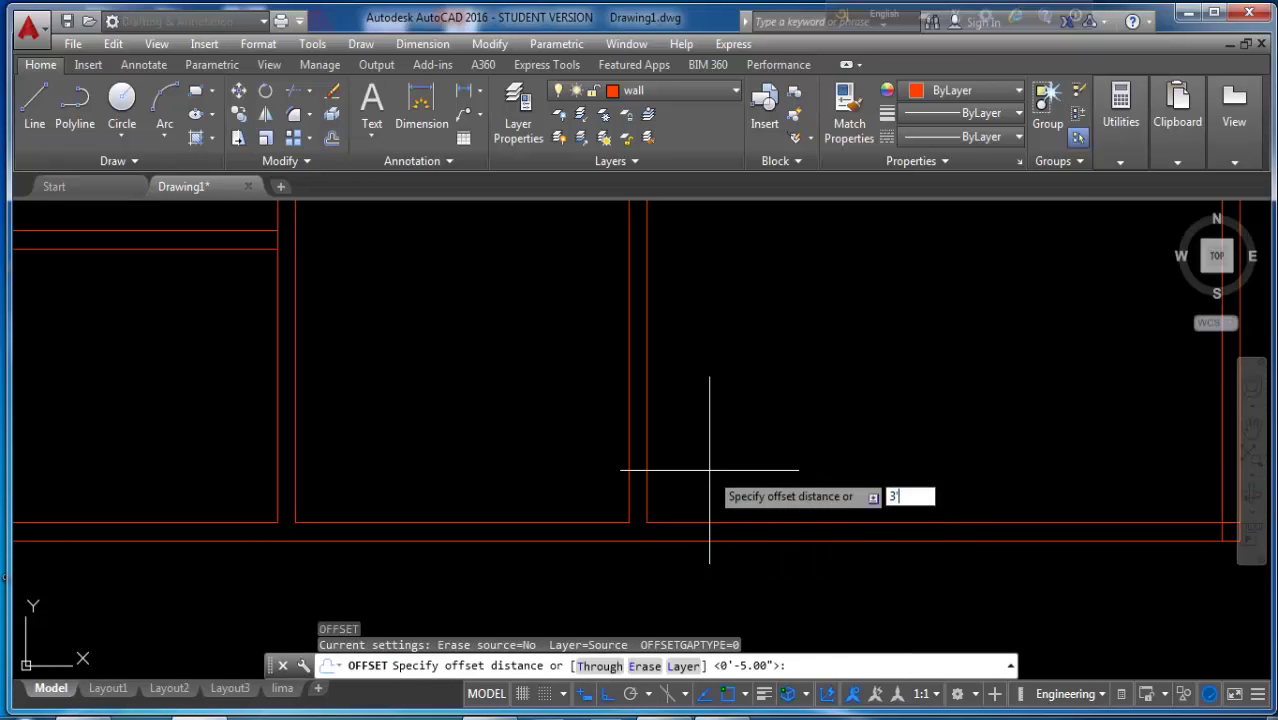
key("Return")
scroll(707, 470, "down", 2)
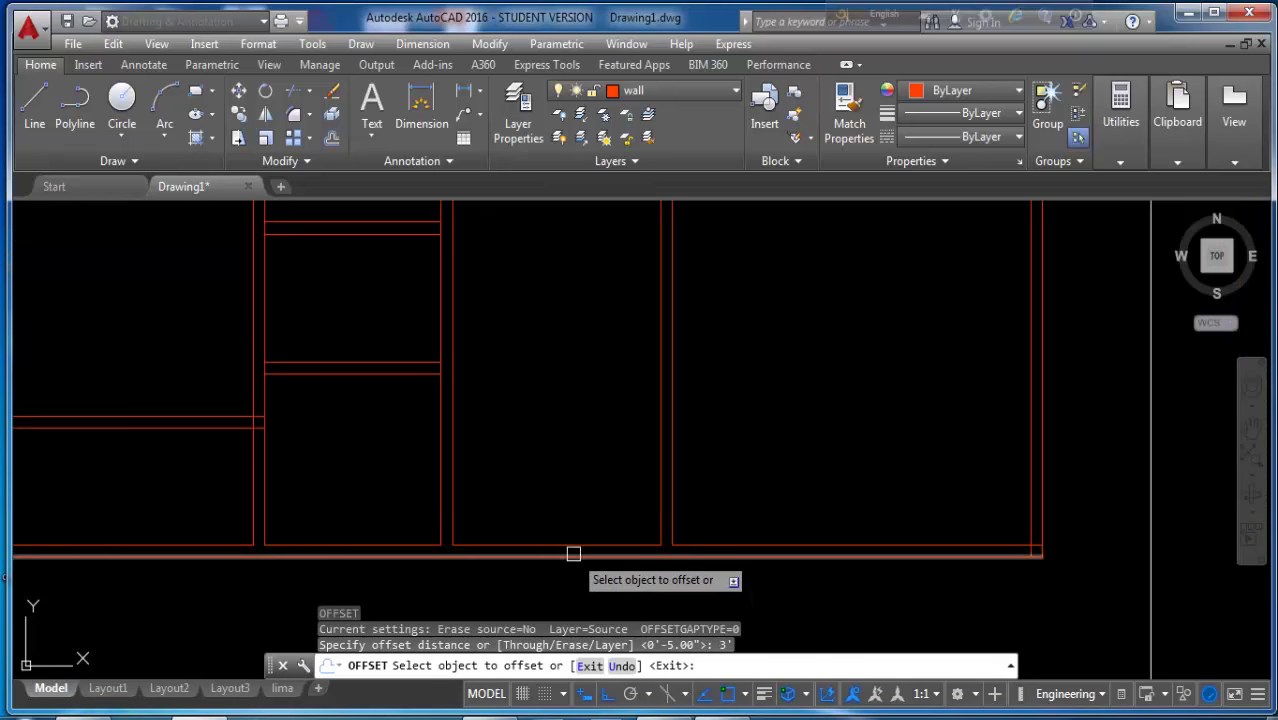
left_click(571, 548)
left_click(550, 522)
scroll(635, 548, "down", 5)
key("Return")
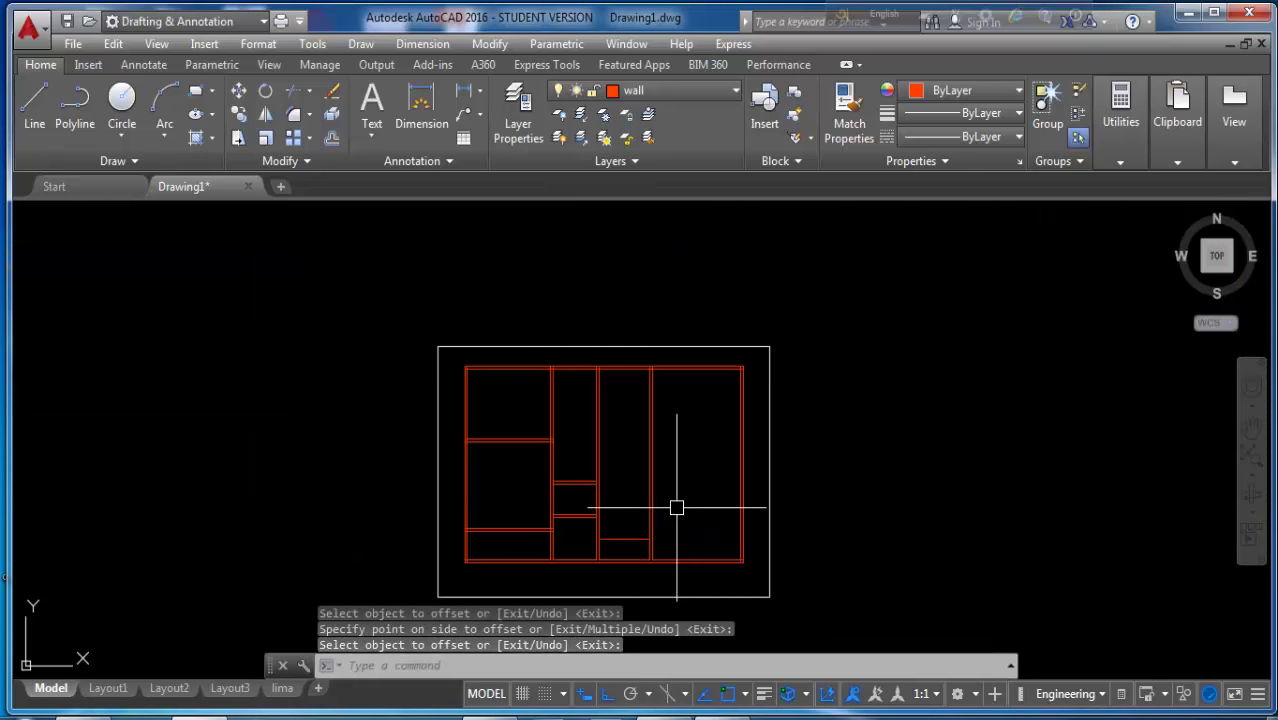
- Offset a short horizontal line in the narrow middle room to add a parallel line
key("Return")
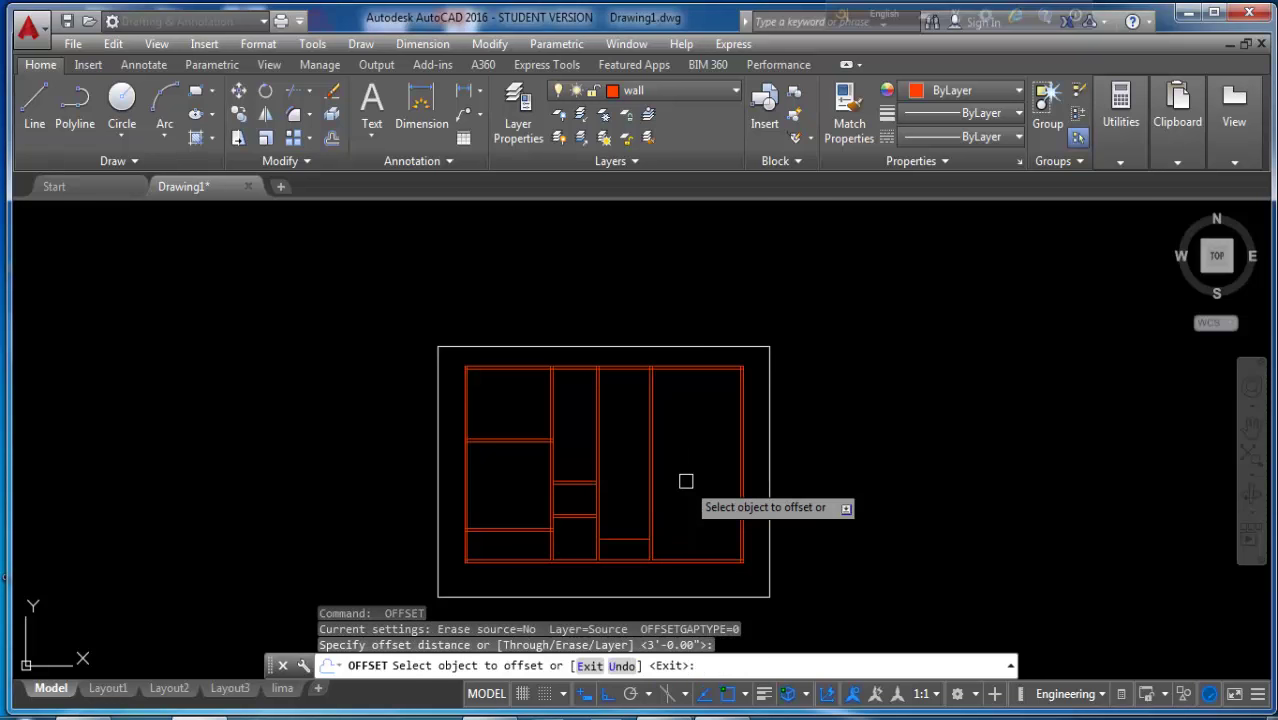
key("Return")
key("Return")
type("10")
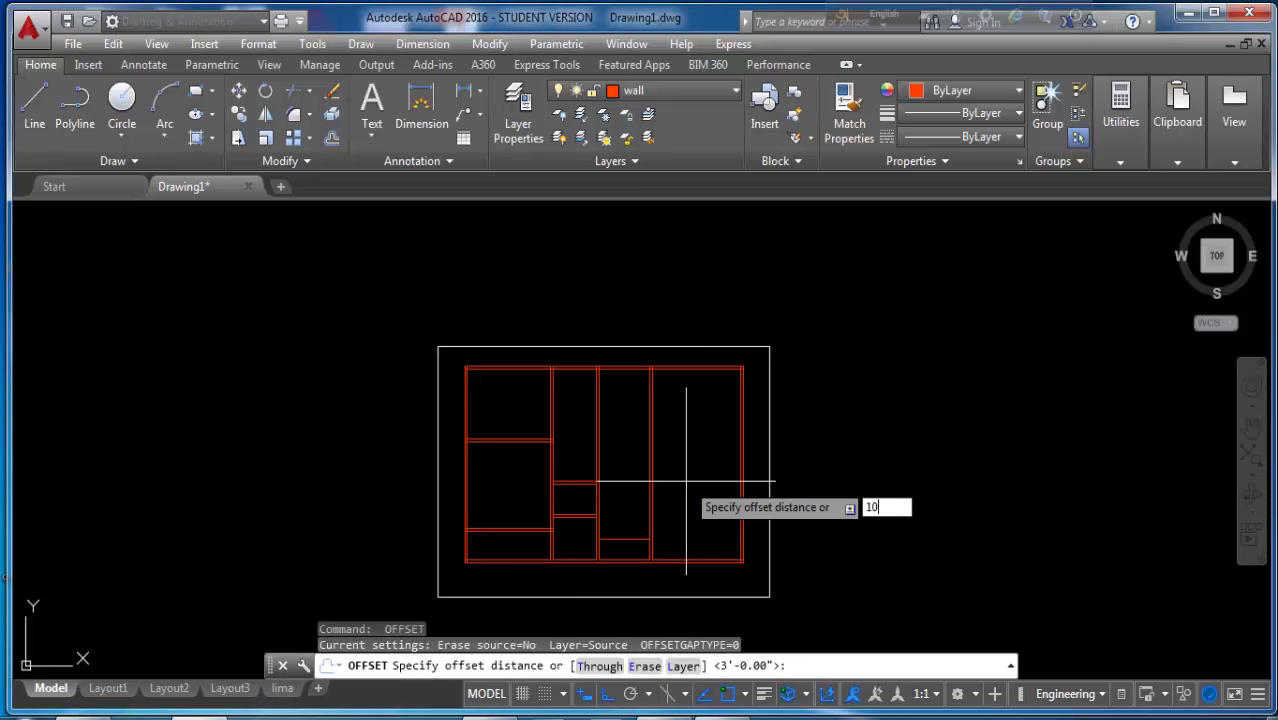
key("Return")
left_click(614, 540)
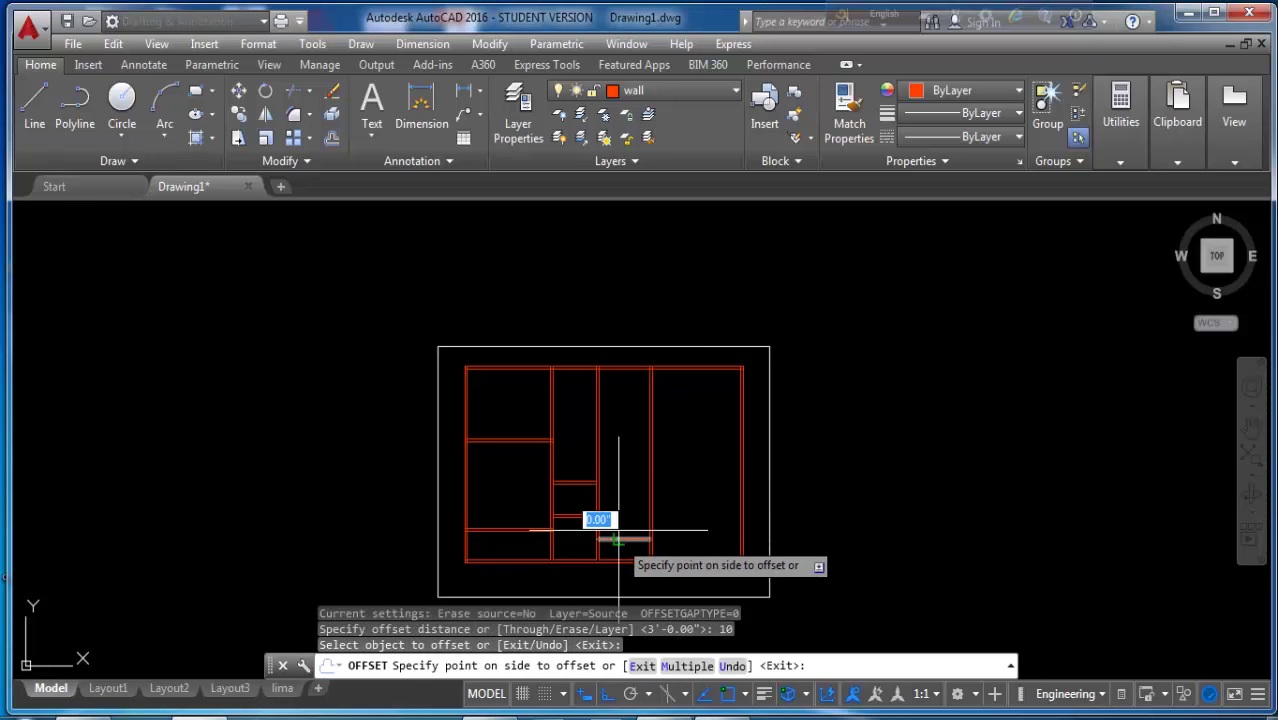
key("Return")
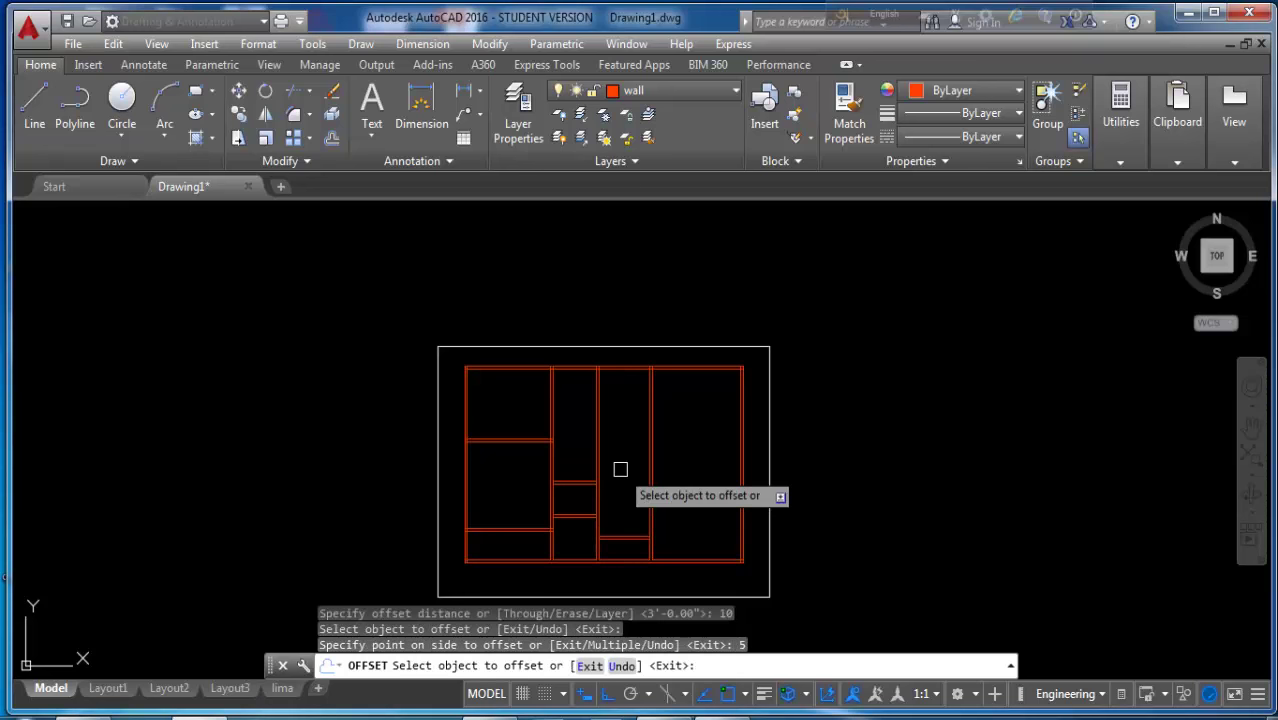
scroll(622, 508, "up", 3)
scroll(624, 530, "up", 2)
left_click(622, 510)
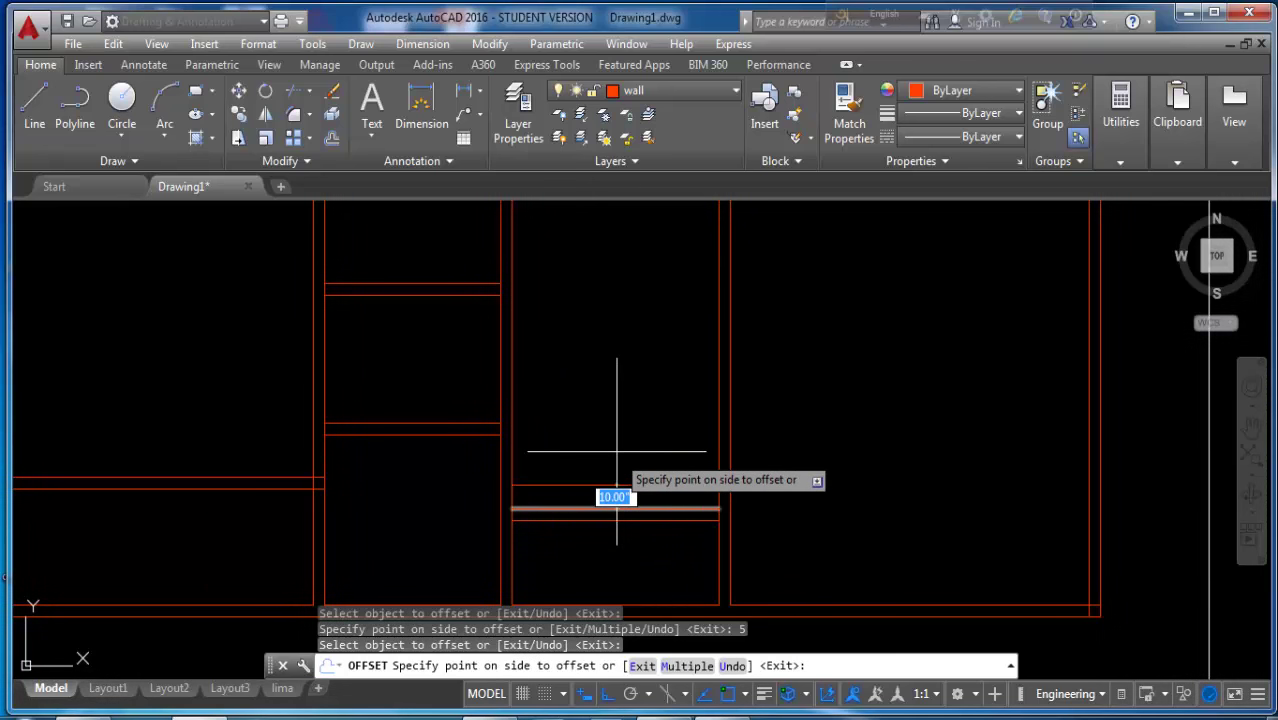
left_click(616, 459)
key("Escape")
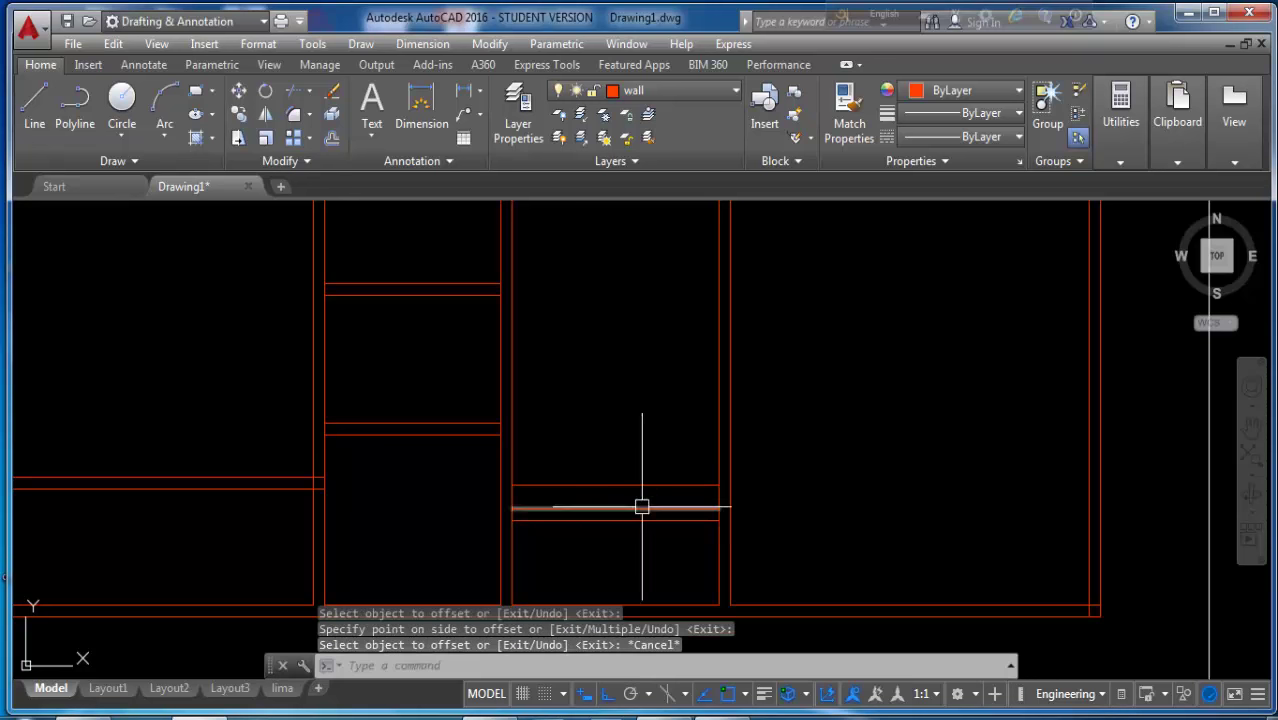
- Select the two horizontal lines in the narrow room
left_click(642, 507)
left_click(650, 473)
left_click(633, 489)
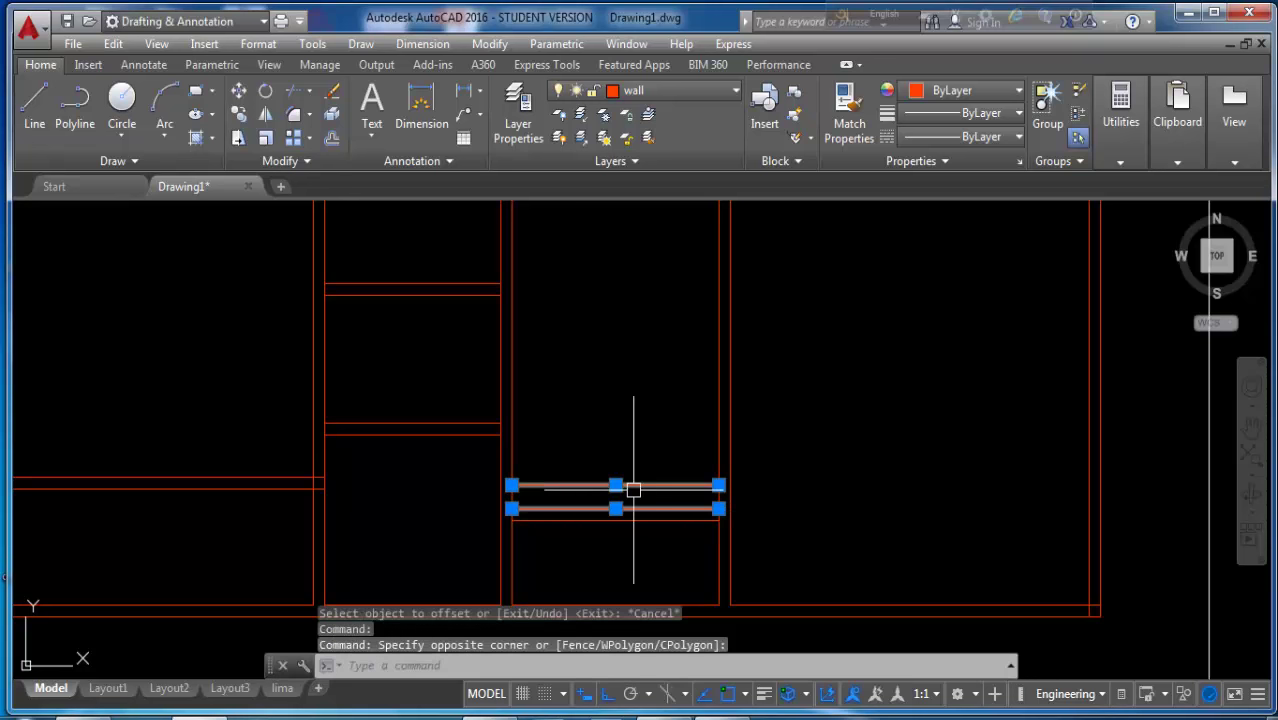
- Erase the two stray lines and offset the stair's bottom line 10 inches up as the first tread
key("Delete")
key("Return")
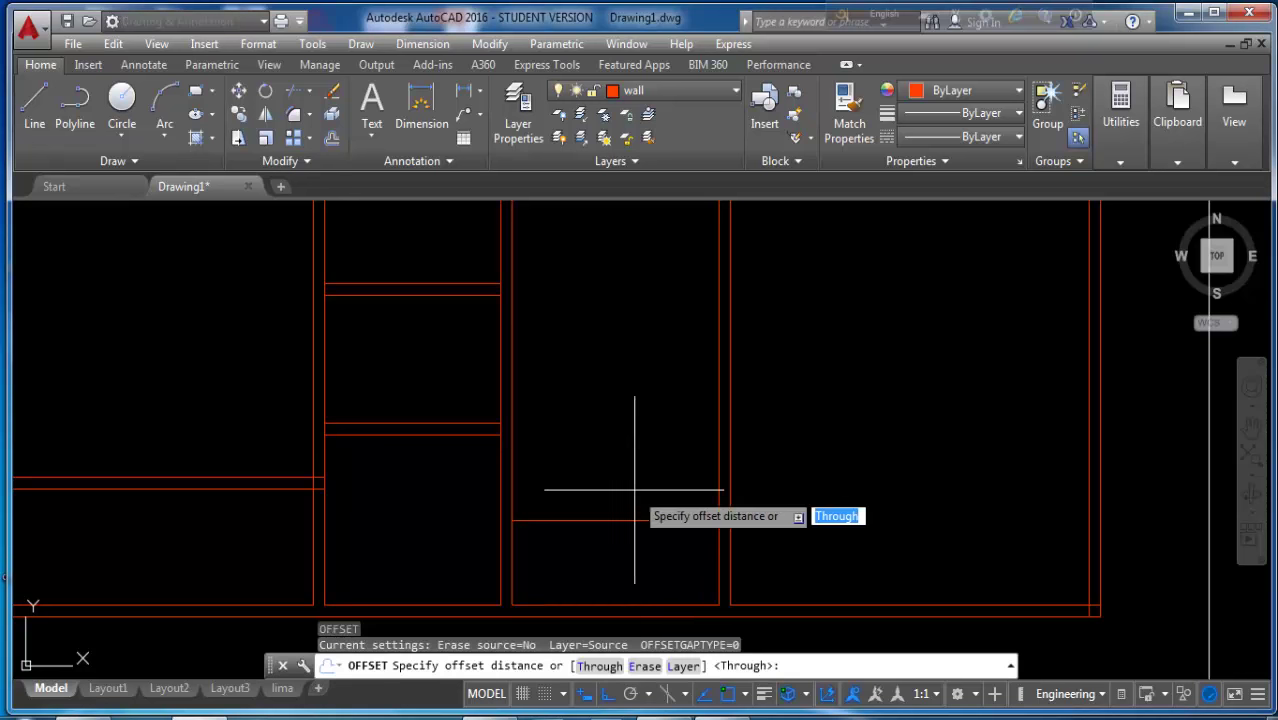
type("10")
key("Return")
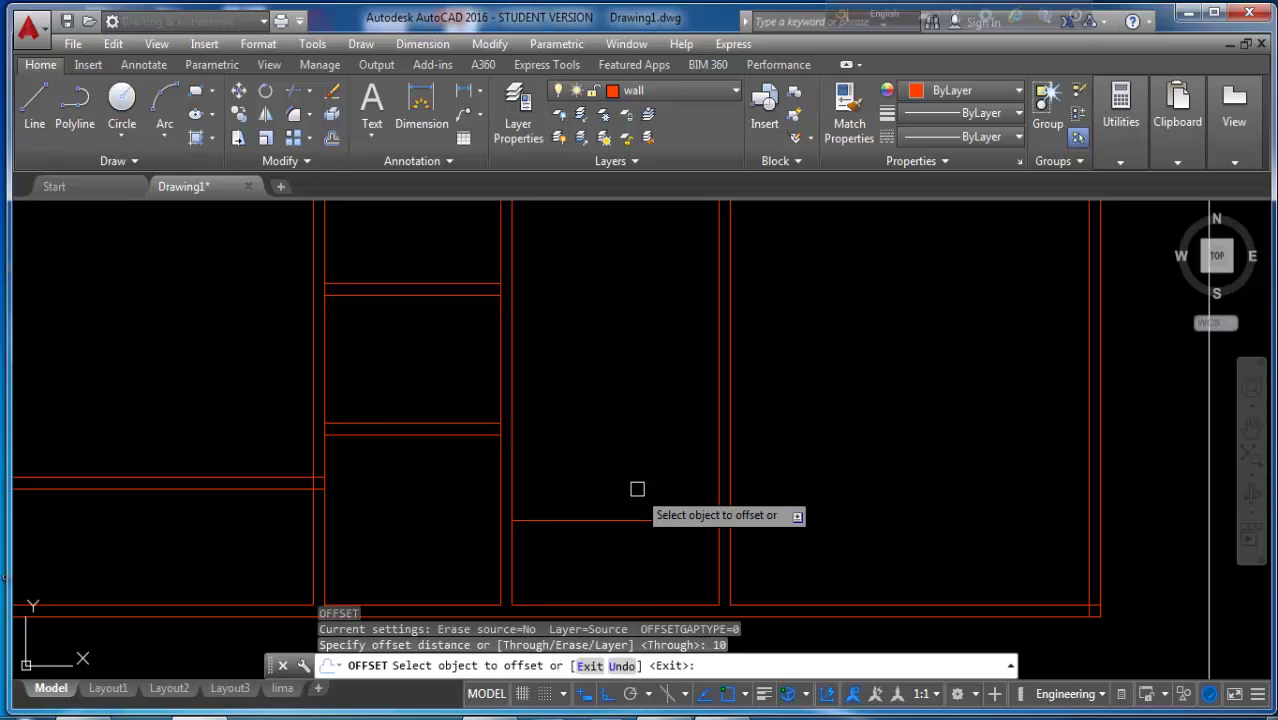
left_click(595, 520)
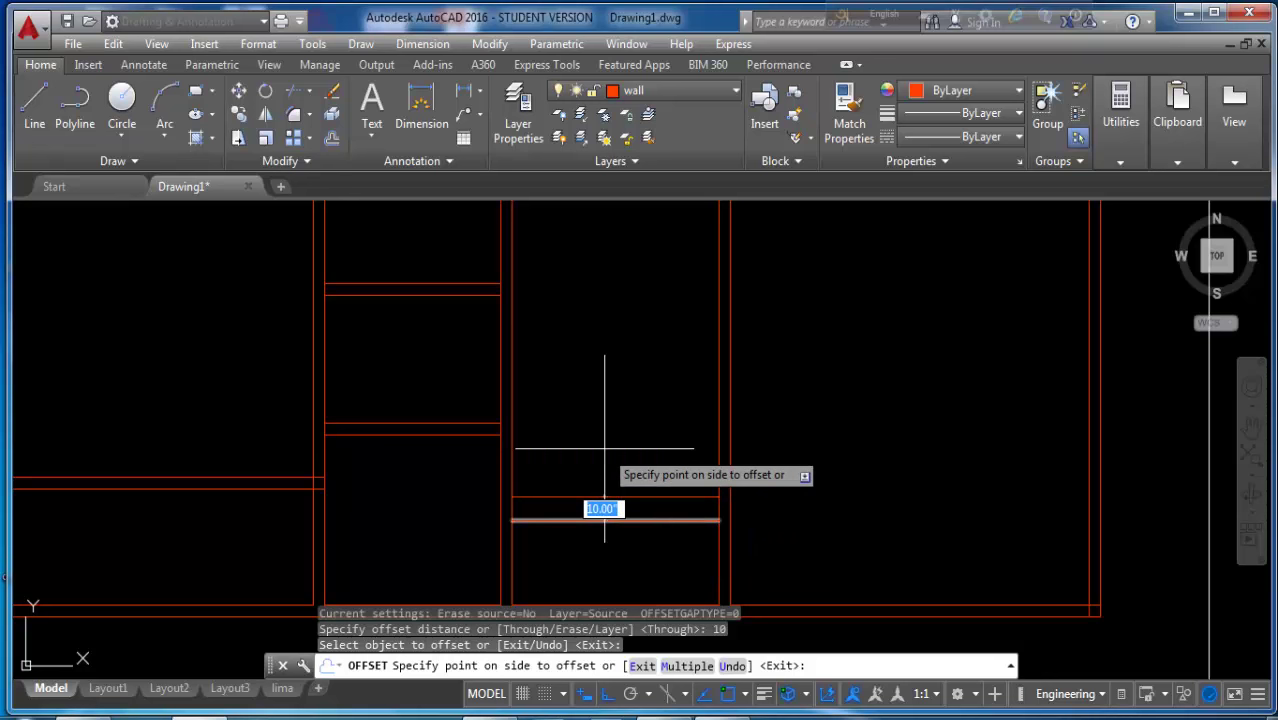
left_click(604, 449)
- Add more treads at 10-inch spacing up the narrow room to the top
left_click(597, 492)
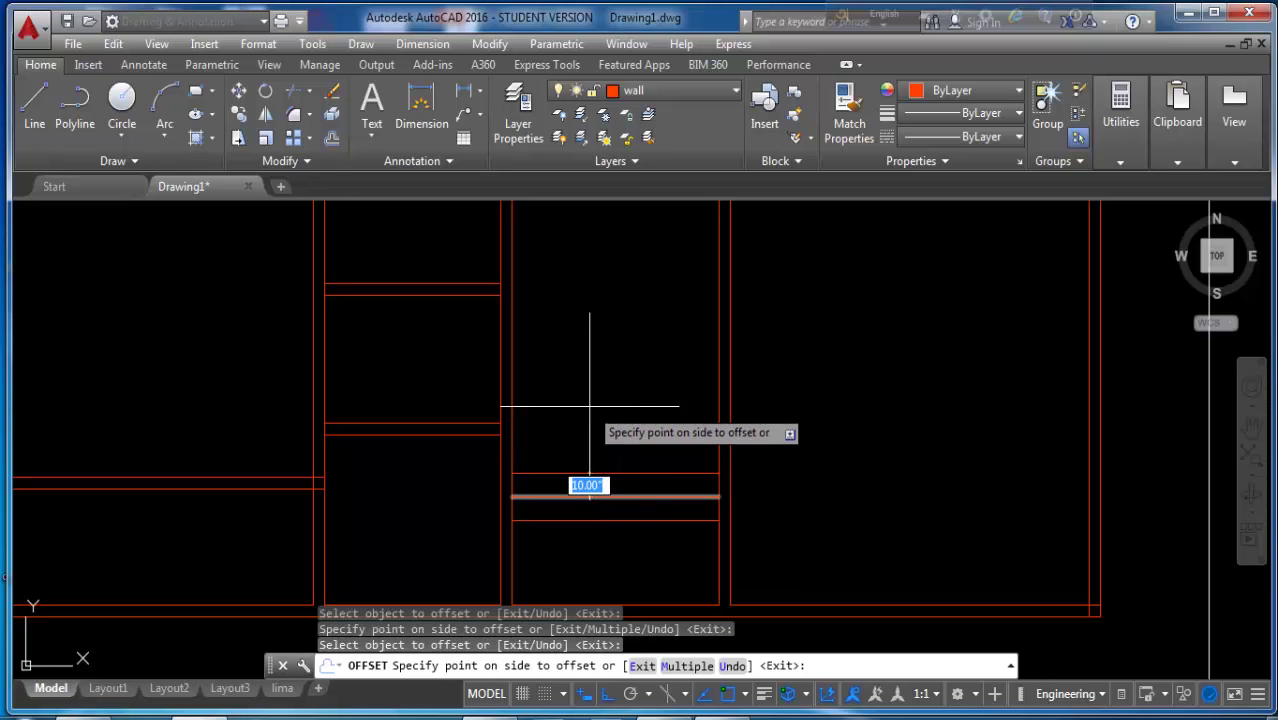
type("m")
key("Return")
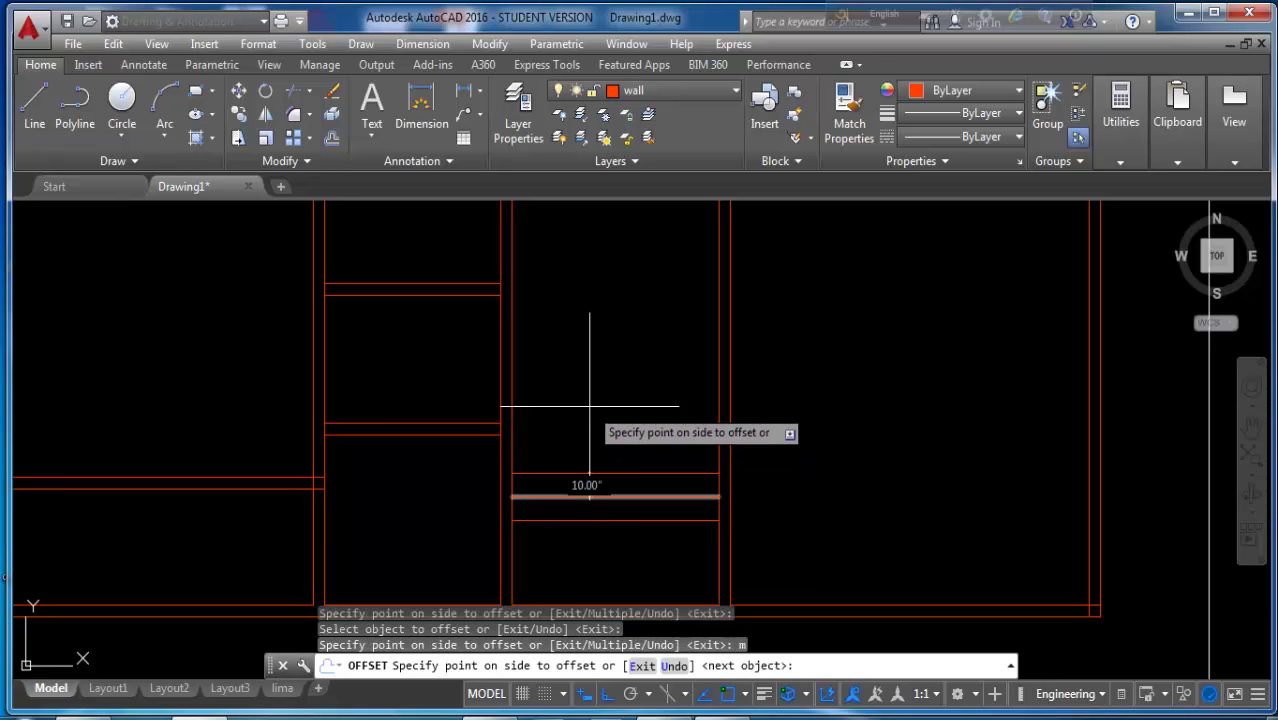
left_click(584, 398)
left_click(597, 372)
left_click(606, 356)
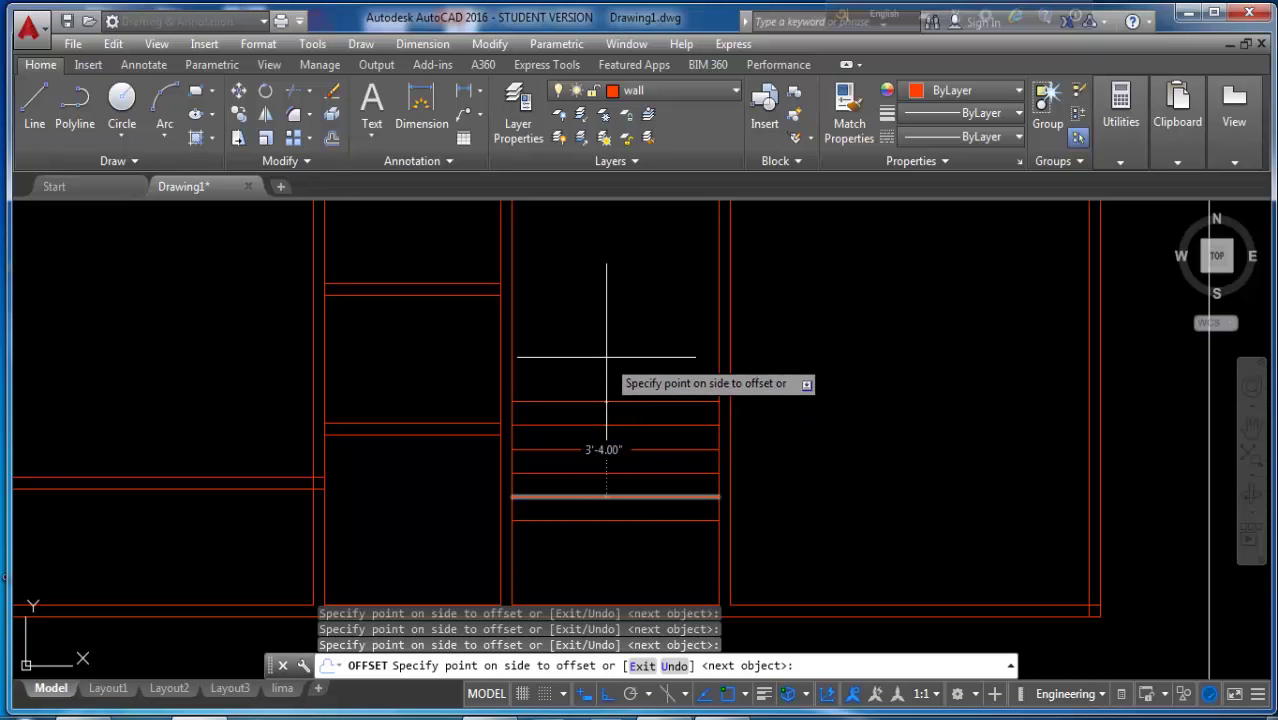
left_click(606, 352)
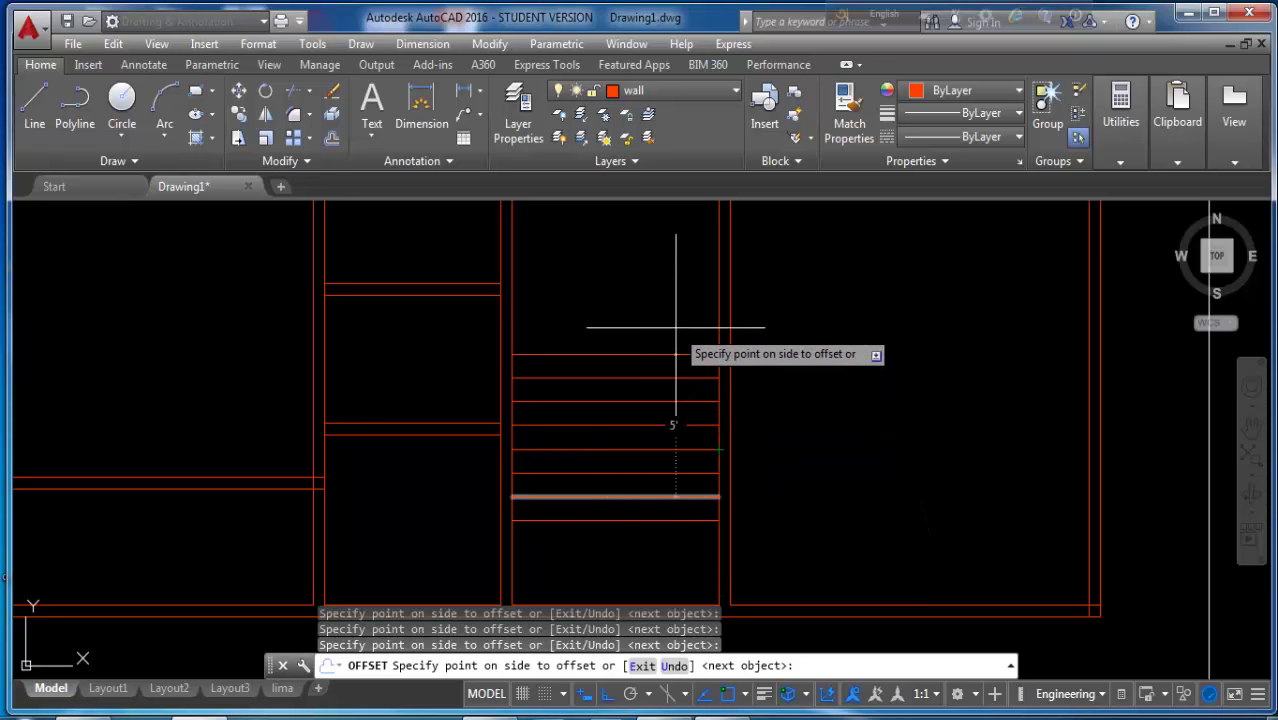
left_click(667, 292)
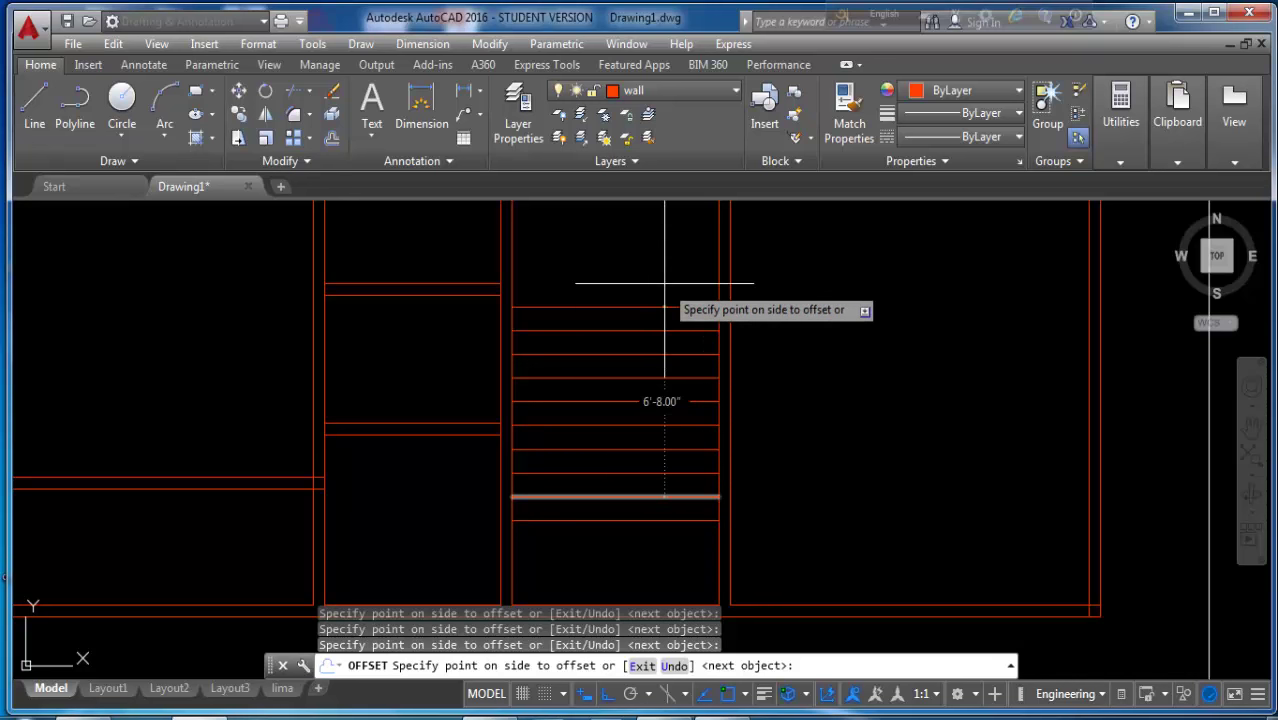
key("Escape")
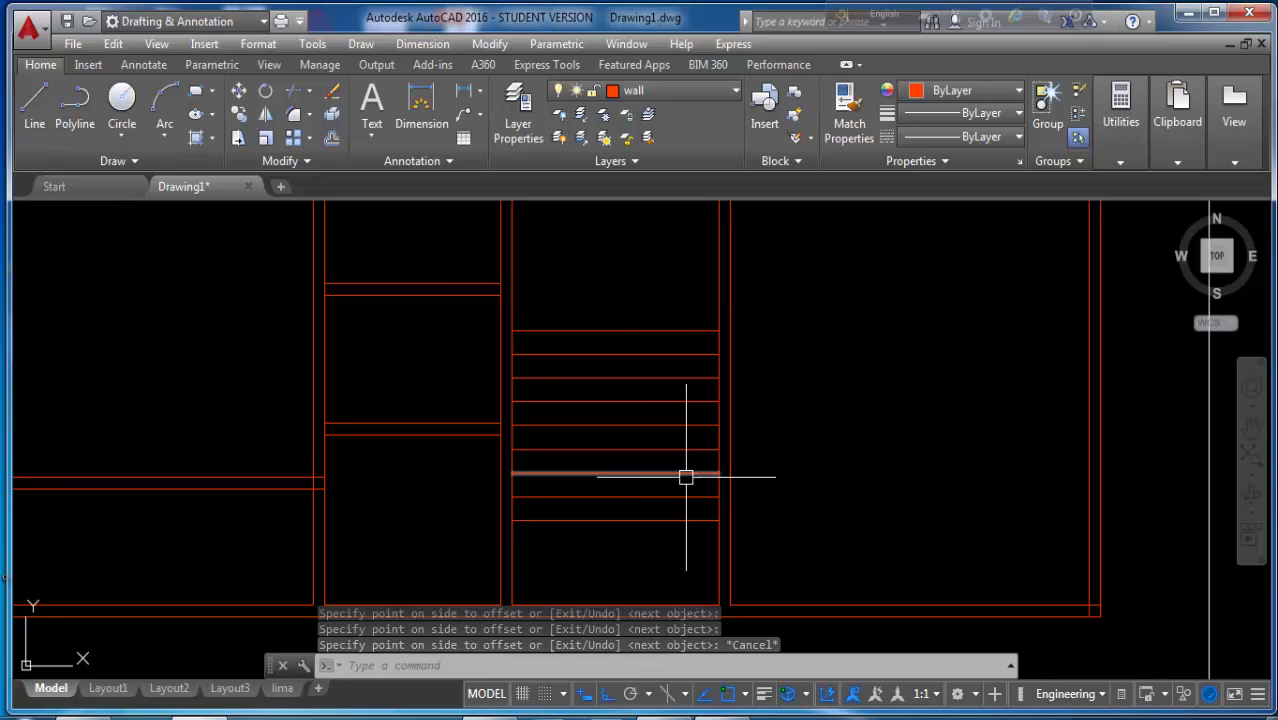
type("o")
key("Return")
key("Return")
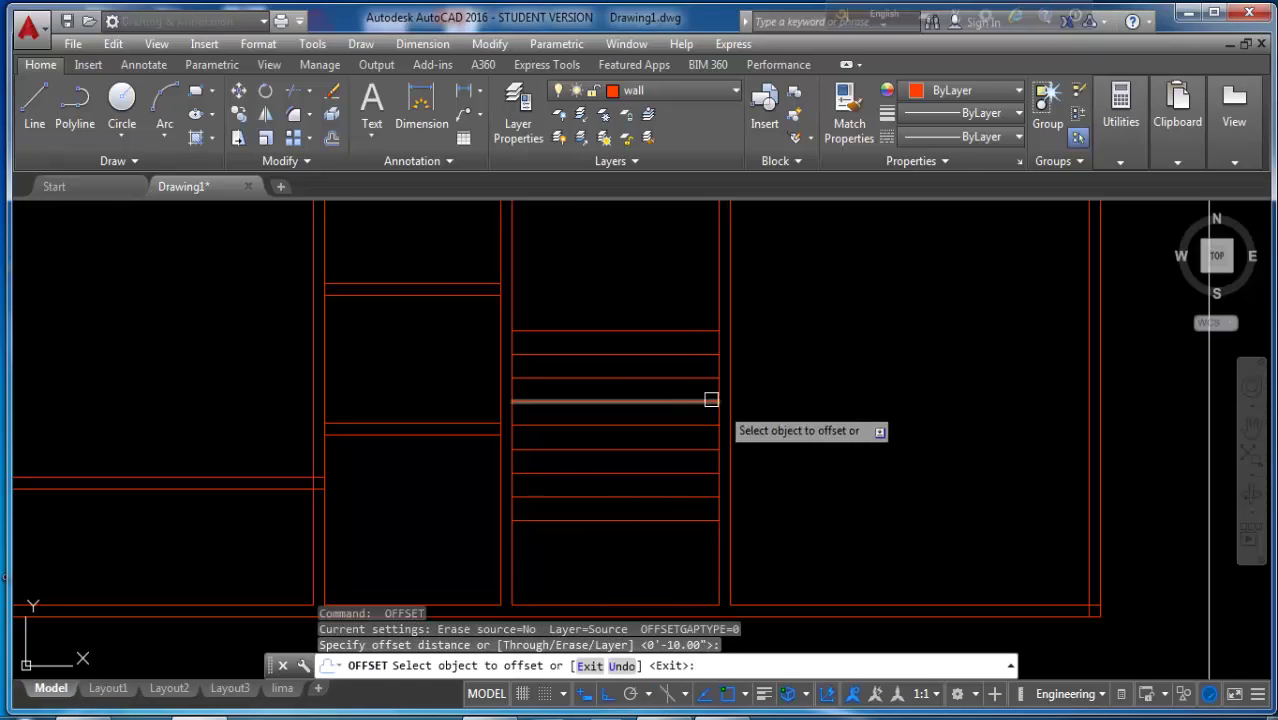
left_click(648, 330)
left_click(634, 281)
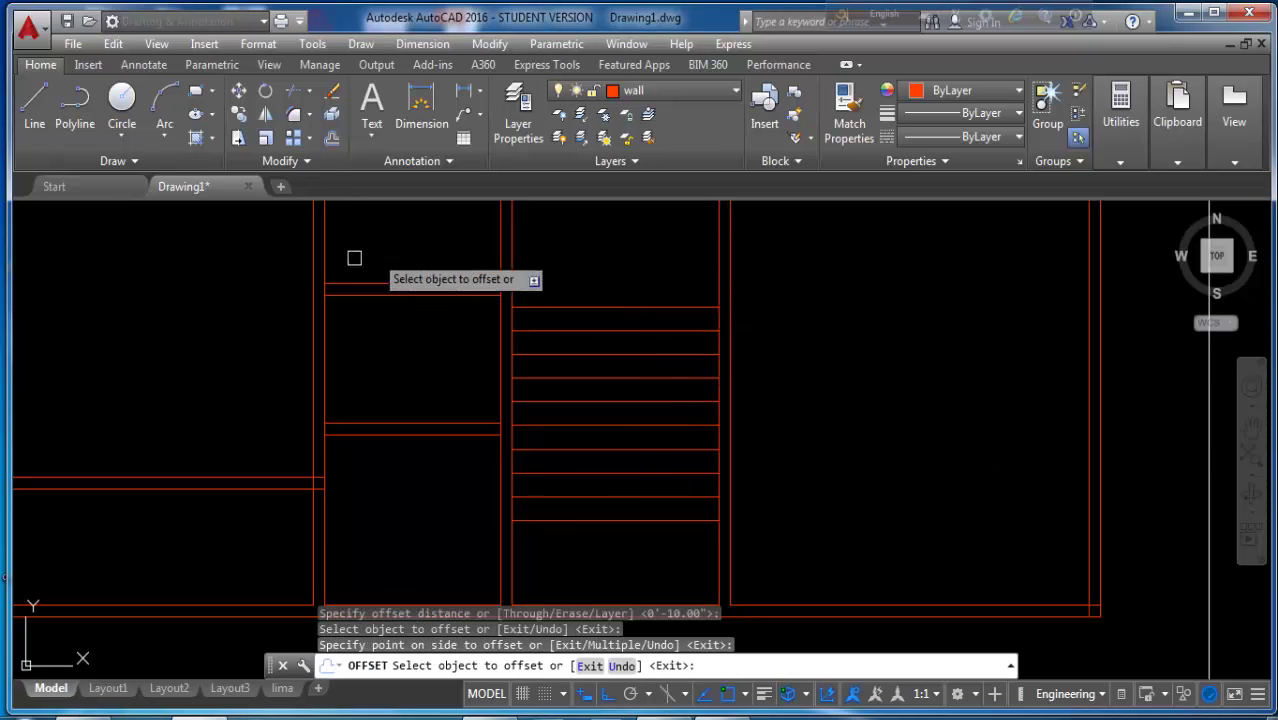
- Draw a vertical centre line from the bottom tread to the top tread
left_click(34, 105)
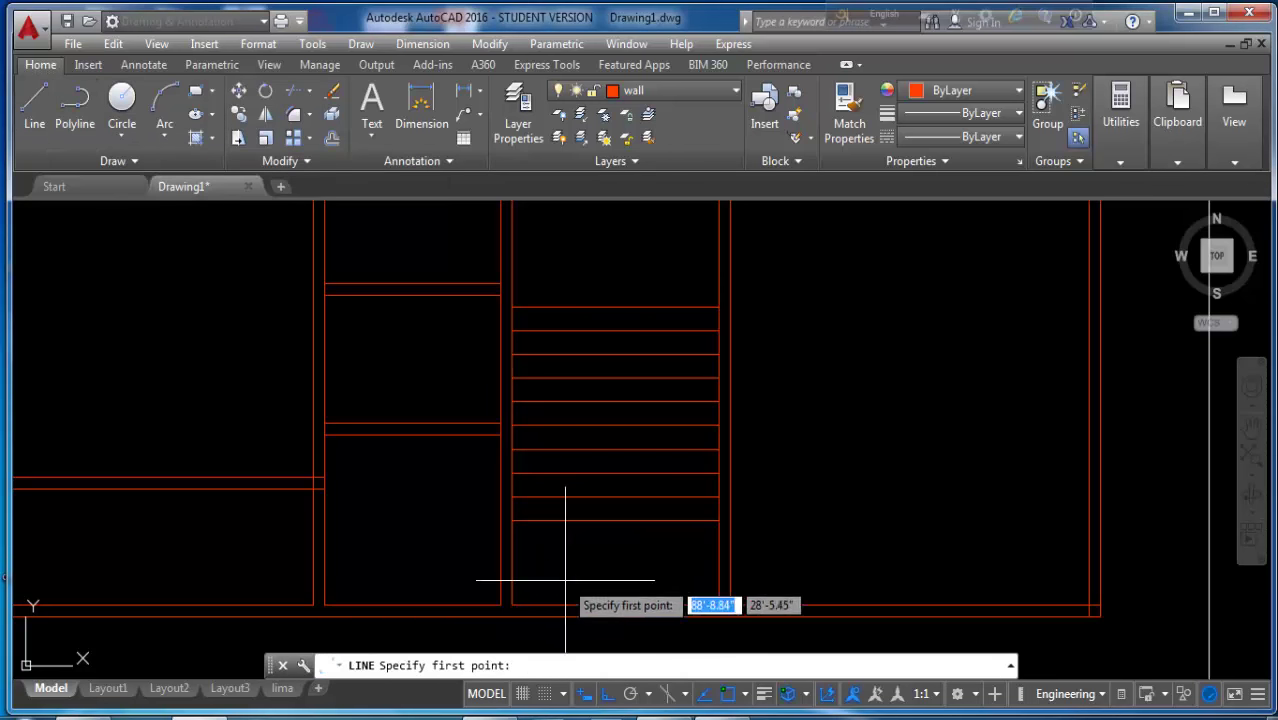
left_click(615, 521)
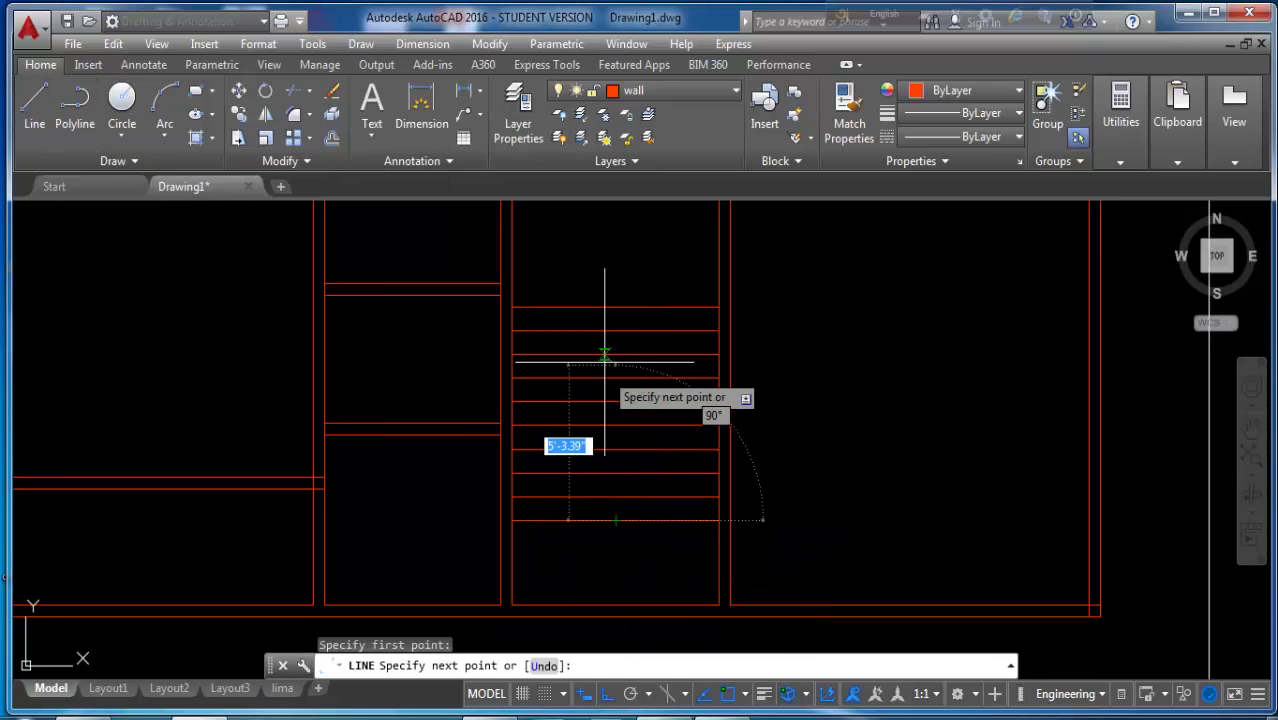
left_click(615, 307)
key("Return")
type("o")
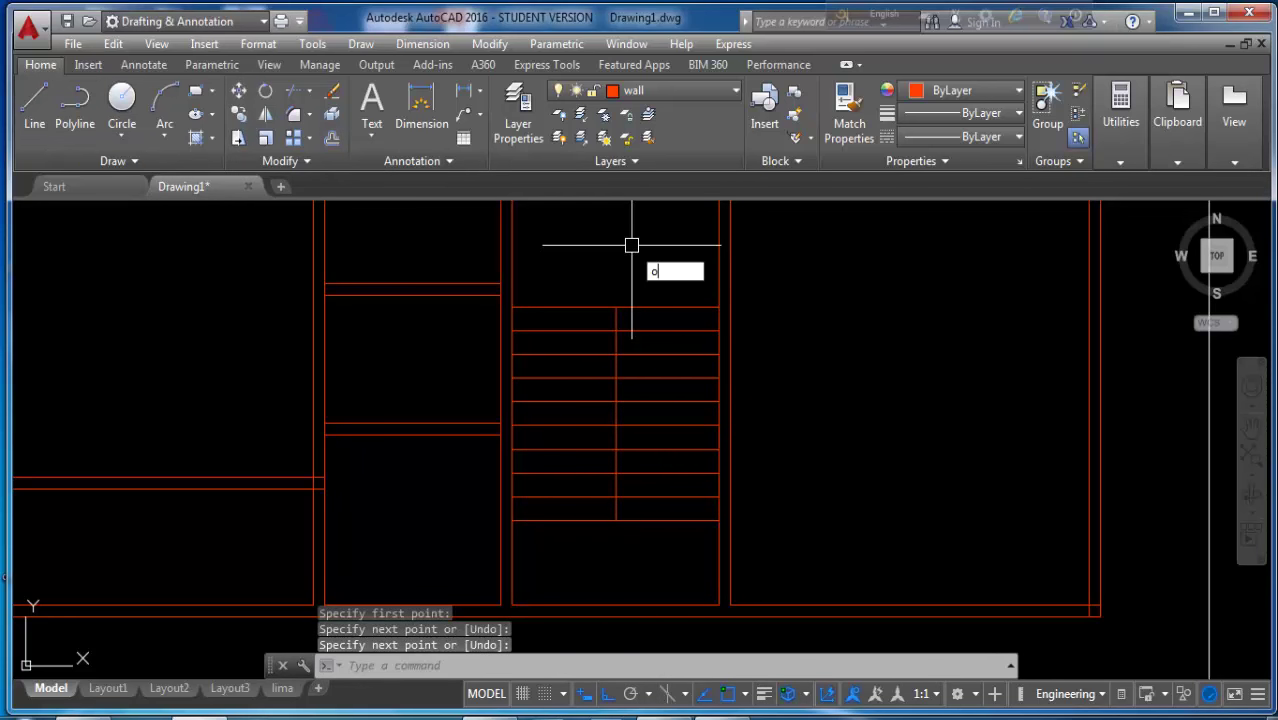
- Offset the centre line 2 inches to each side, then delete the centre line
key("Return")
key("Return")
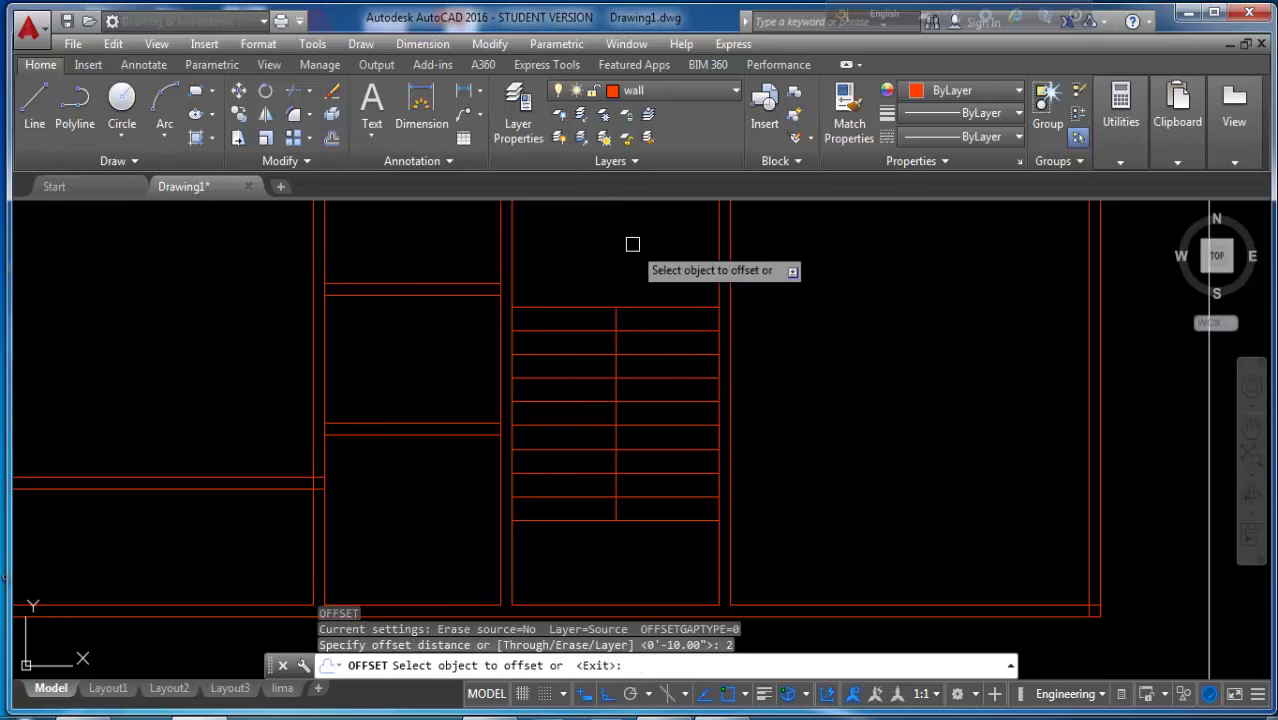
scroll(633, 348, "up", 1)
scroll(600, 340, "up", 3)
left_click(587, 334)
left_click(703, 328)
scroll(585, 342, "up", 2)
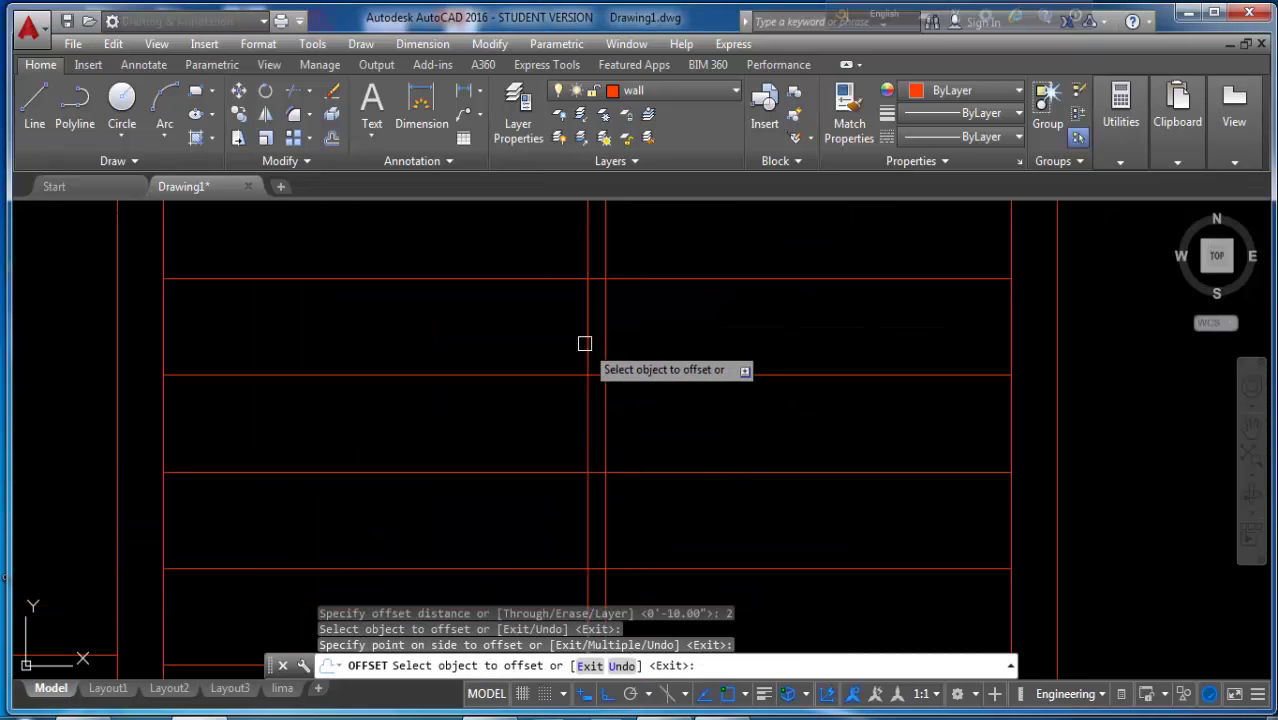
key("Return")
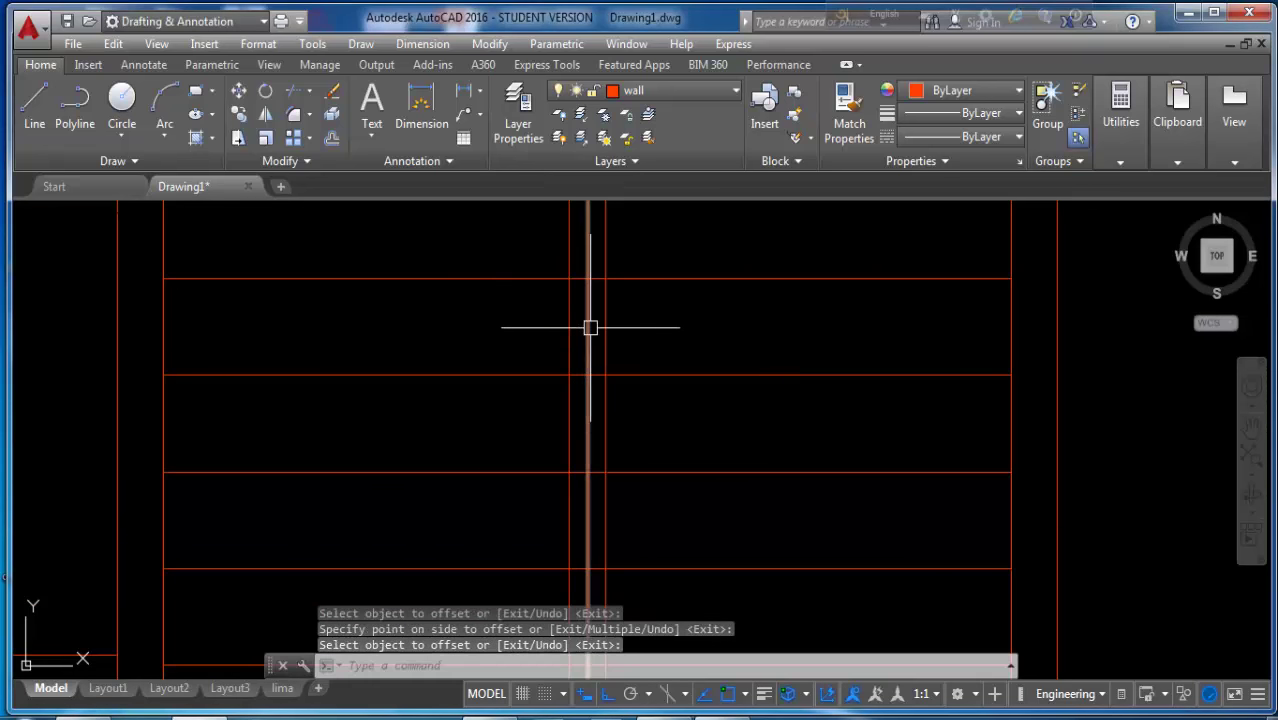
left_click(587, 328)
key("Delete")
type("C")
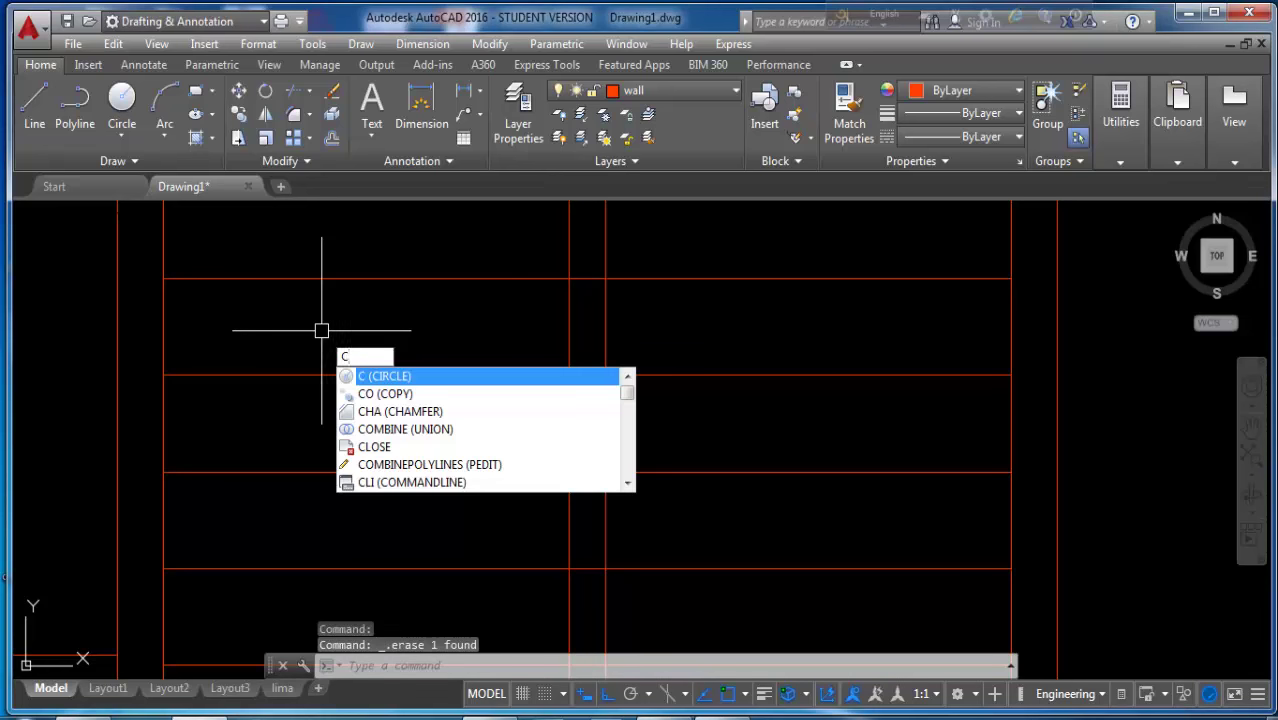
- Draw a circle at the handrail's bottom end where it meets the tread
key("Return")
middle_click_drag(613, 371, 576, 397)
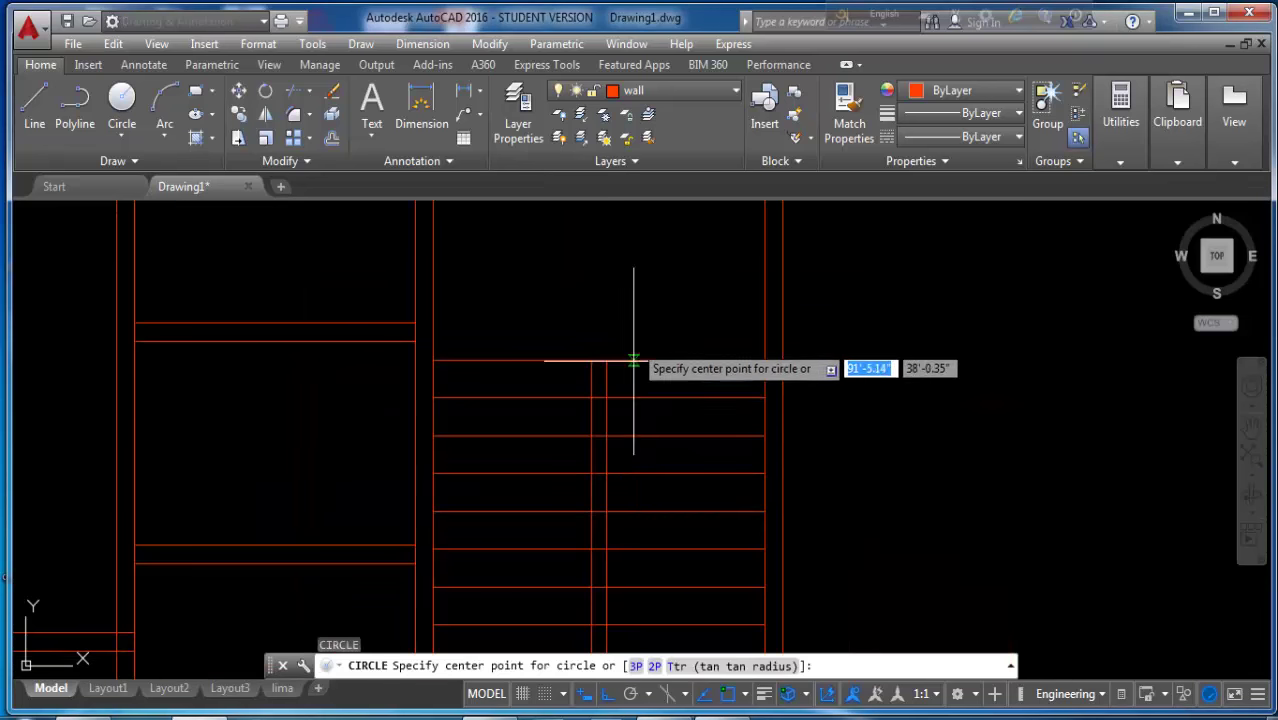
left_click(576, 397)
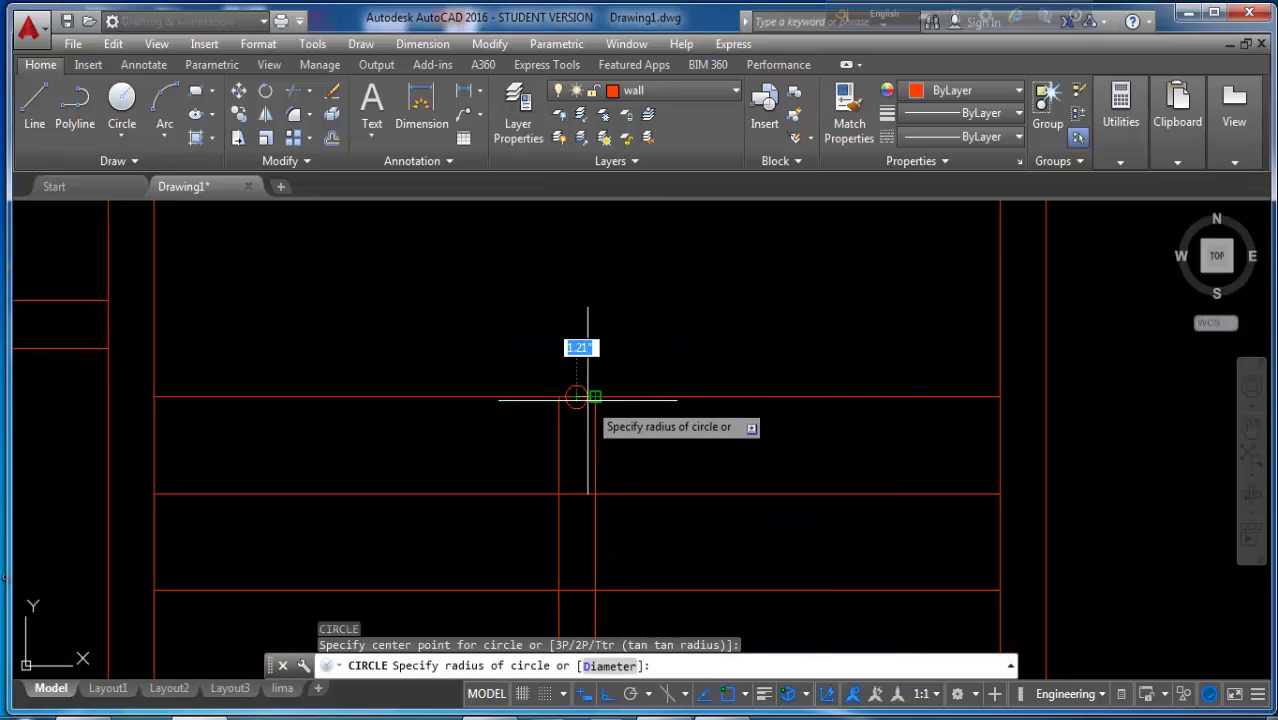
scroll(617, 381, "down", 3)
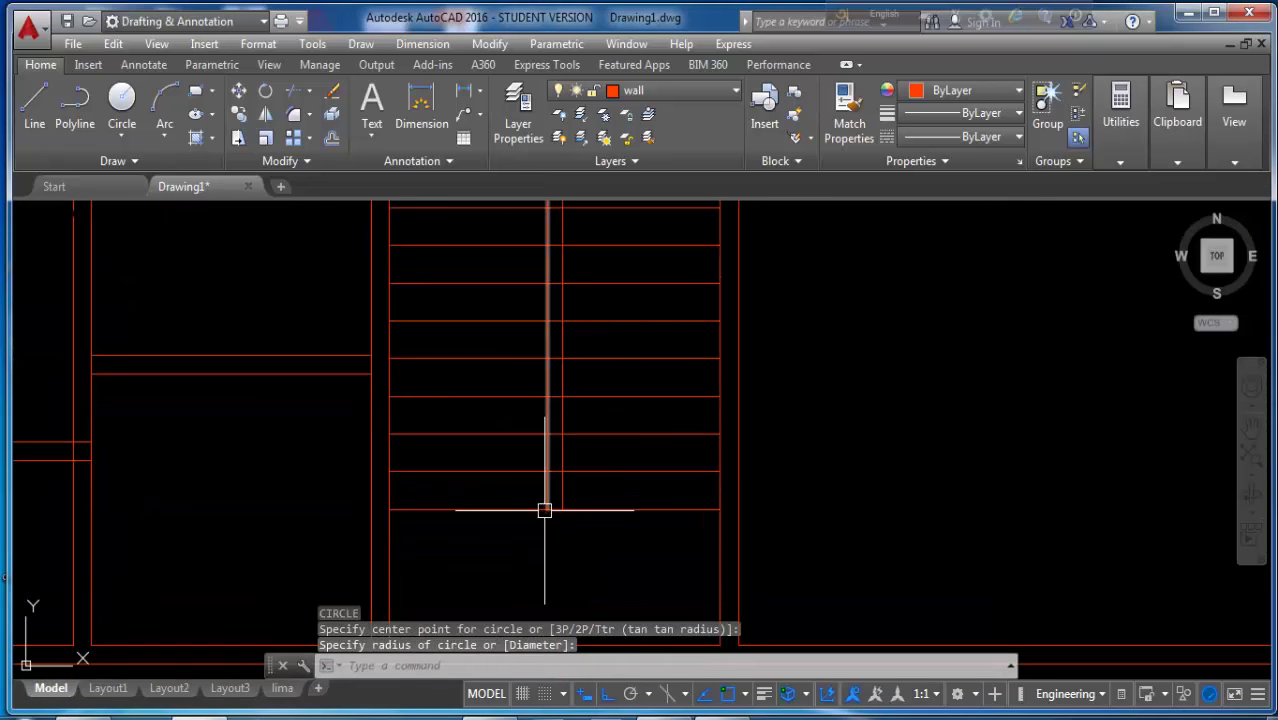
key("Escape")
key("Return")
scroll(548, 509, "up", 3)
left_click(564, 511)
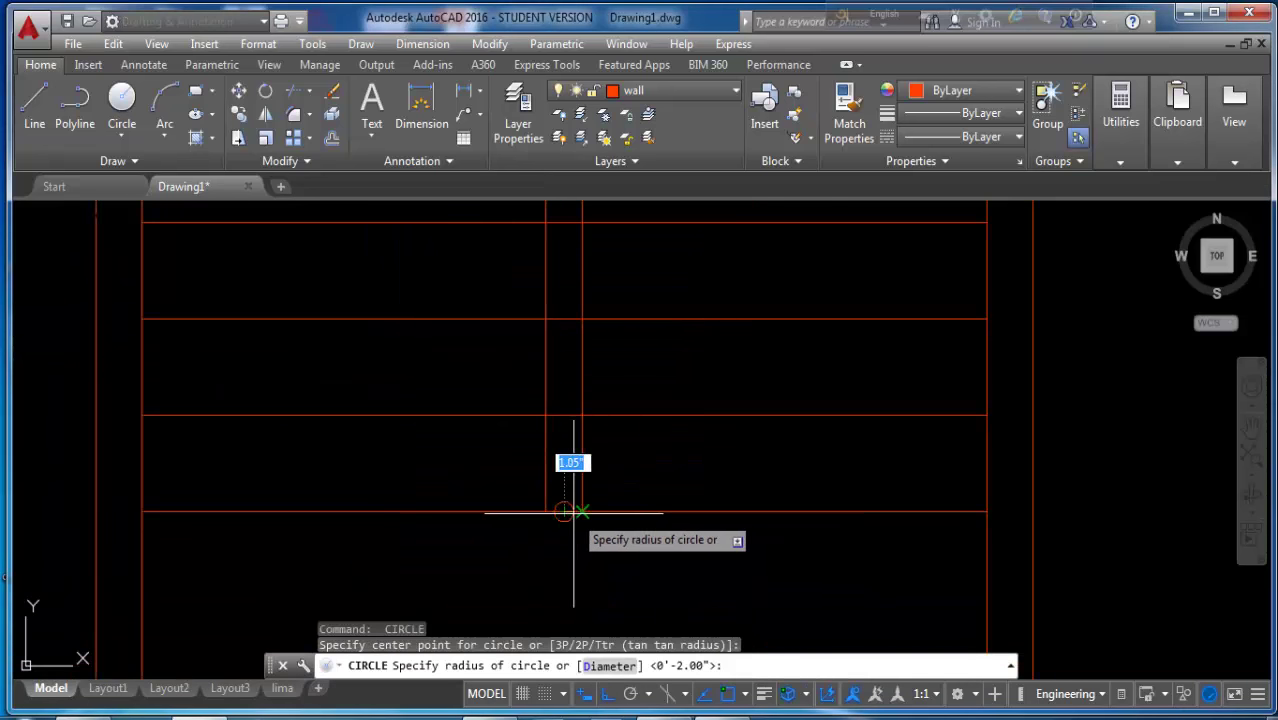
left_click(582, 511)
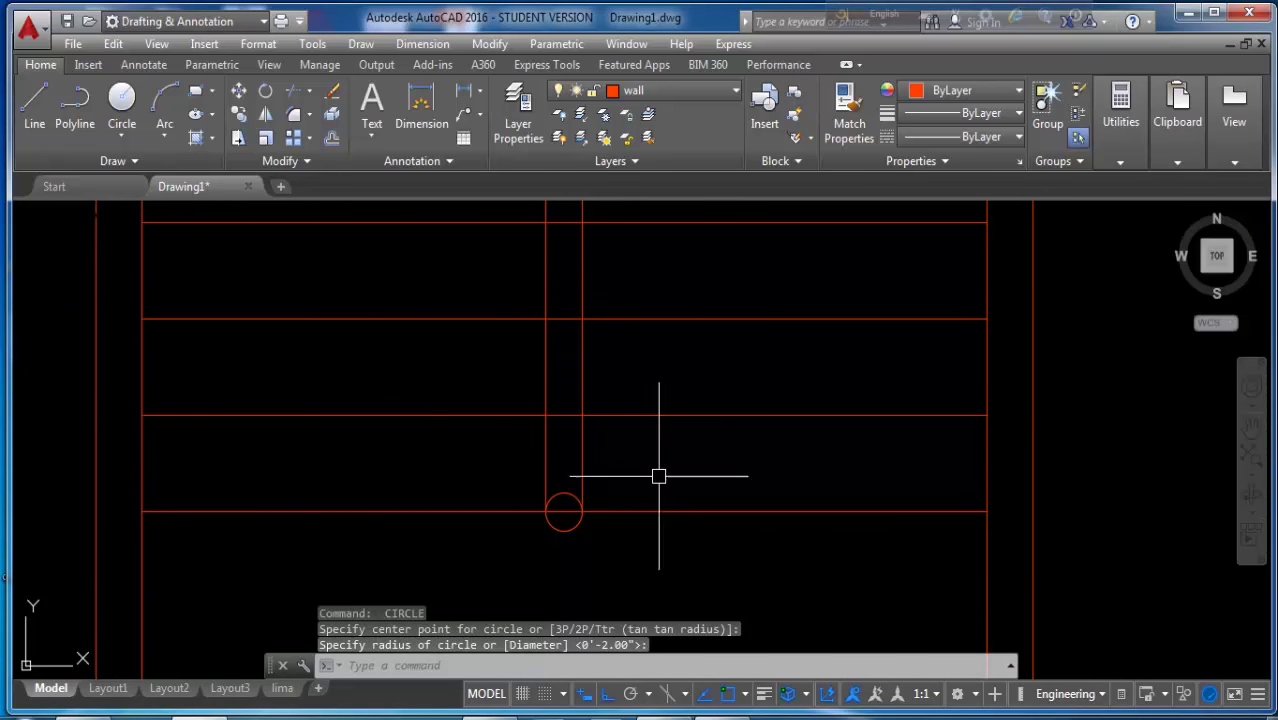
type("TR")
- Trim the circle's unwanted part and the tread lines inside the handrail channel
key("Return")
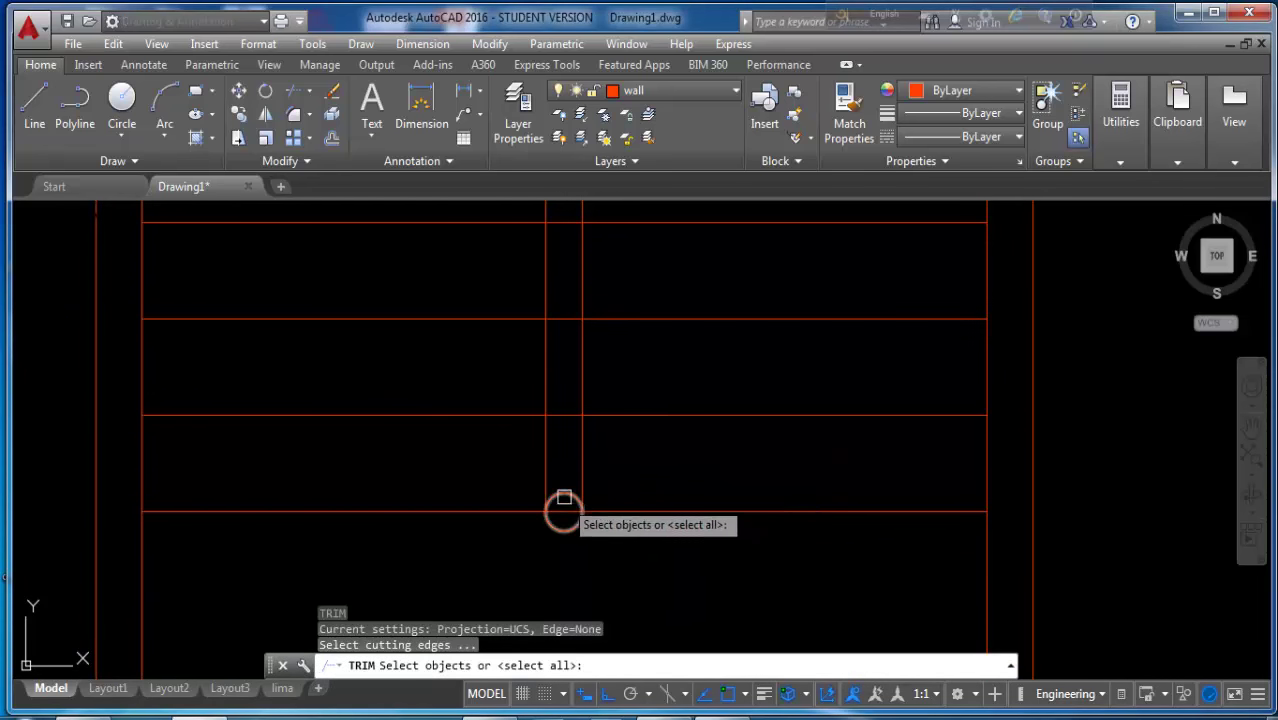
key("Return")
left_click(564, 483)
left_click(559, 516)
scroll(566, 516, "down", 2)
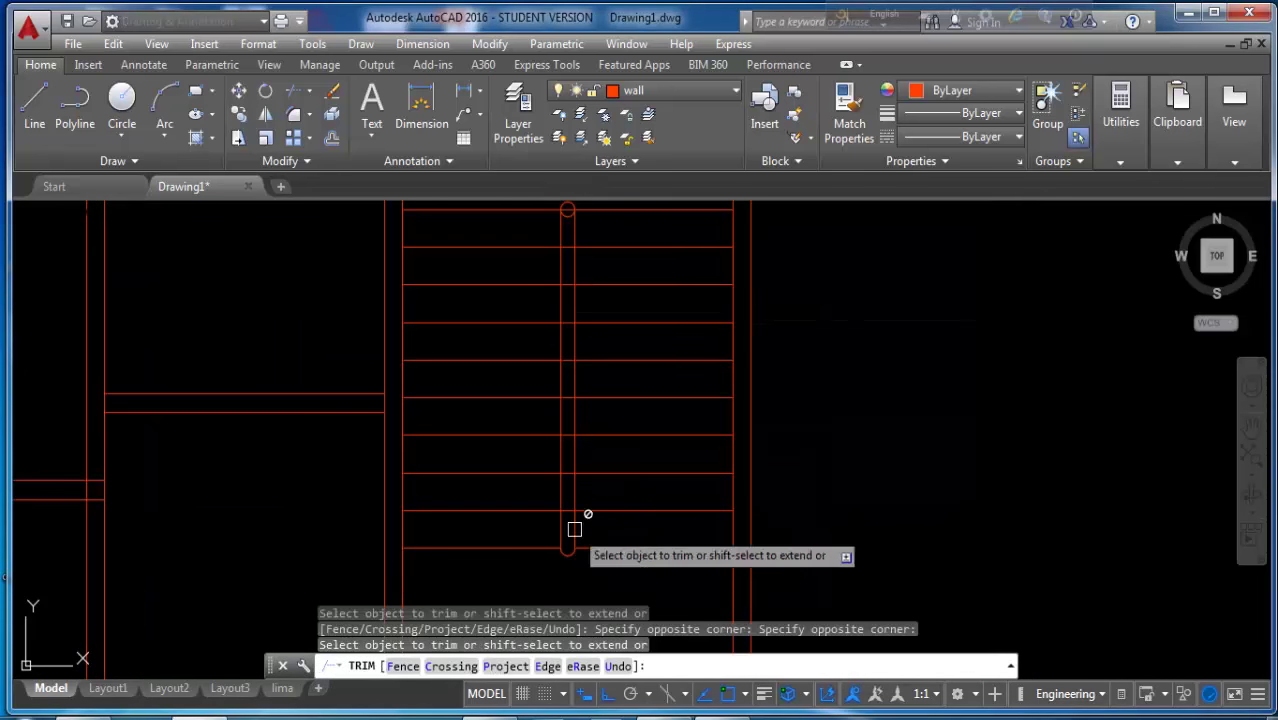
scroll(569, 386, "up", 1)
left_click(570, 352)
scroll(562, 471, "up", 1)
scroll(562, 514, "up", 1)
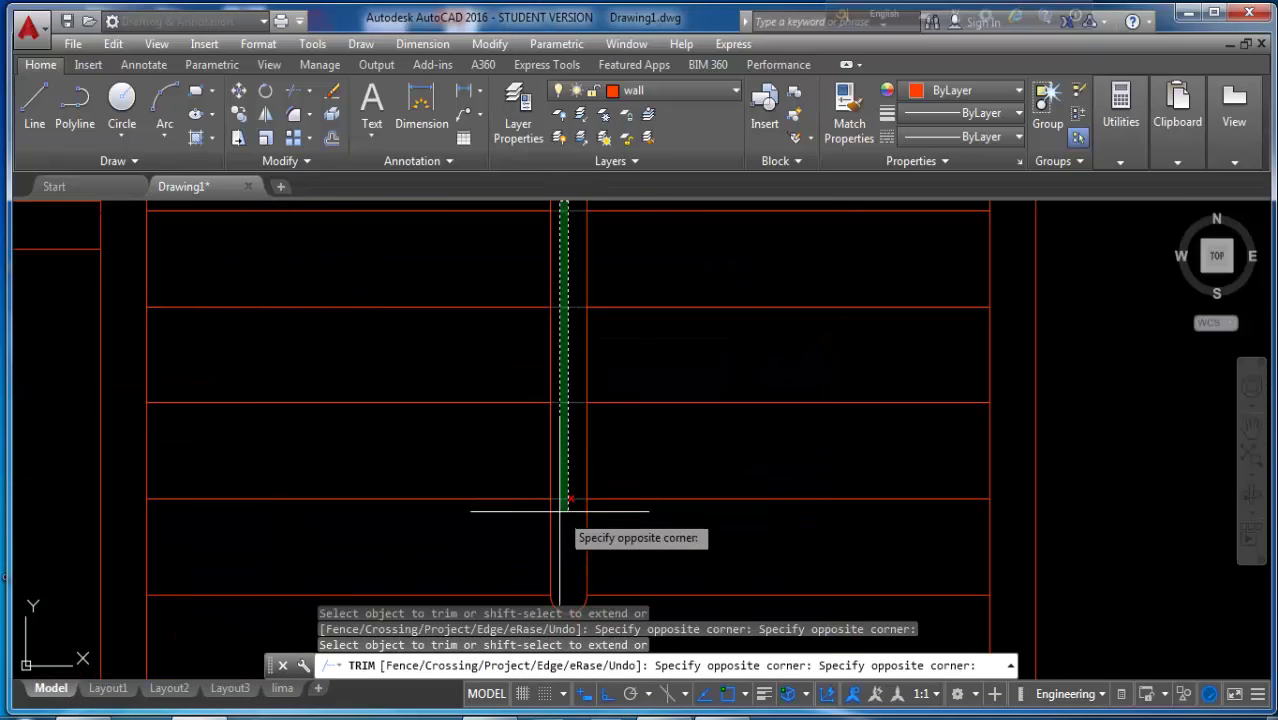
left_click(560, 543)
- Trim the circle at the handrail's top end to round it off
scroll(560, 543, "down", 2)
middle_click_drag(600, 420, 656, 556)
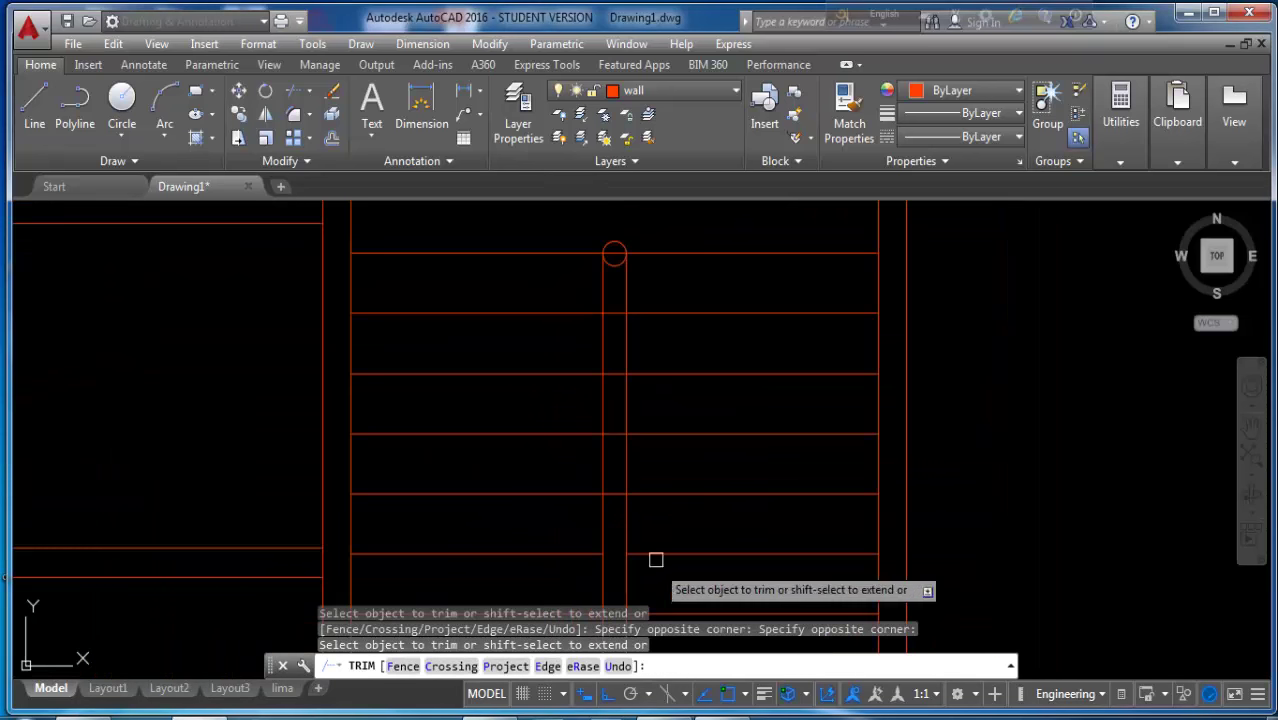
scroll(612, 248, "up", 2)
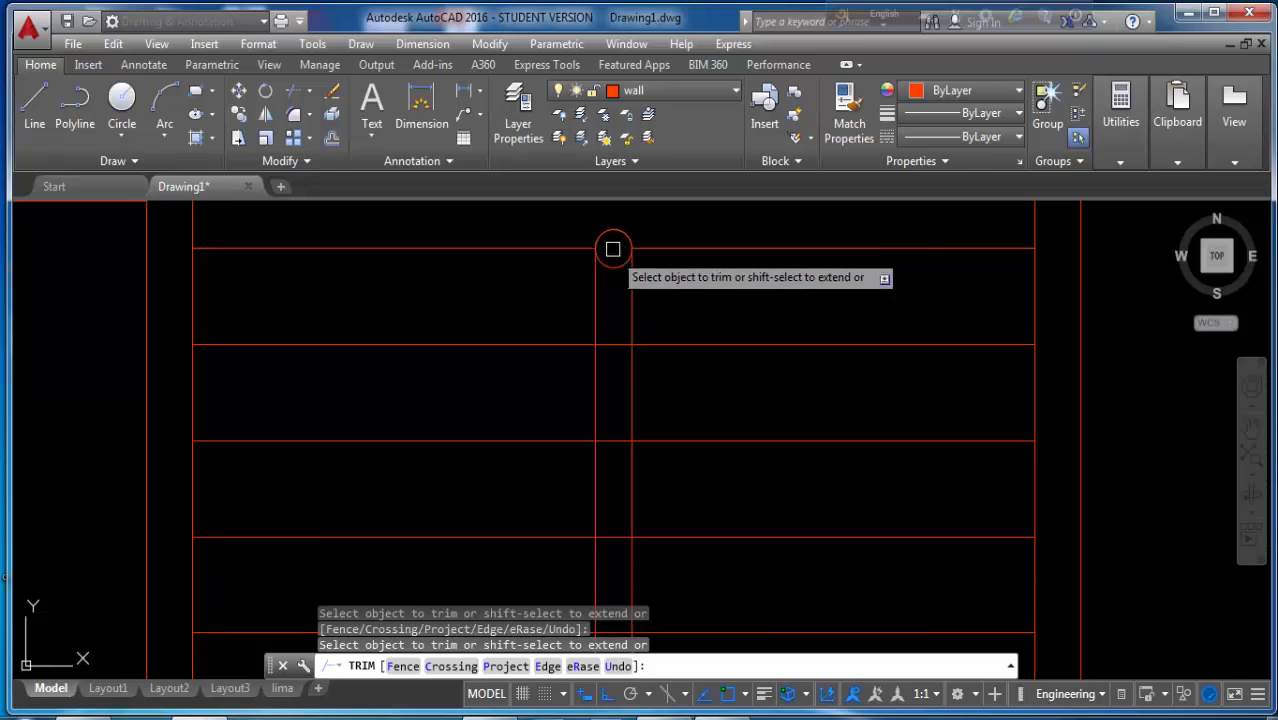
left_click(624, 300)
scroll(611, 314, "down", 2)
left_click(613, 560)
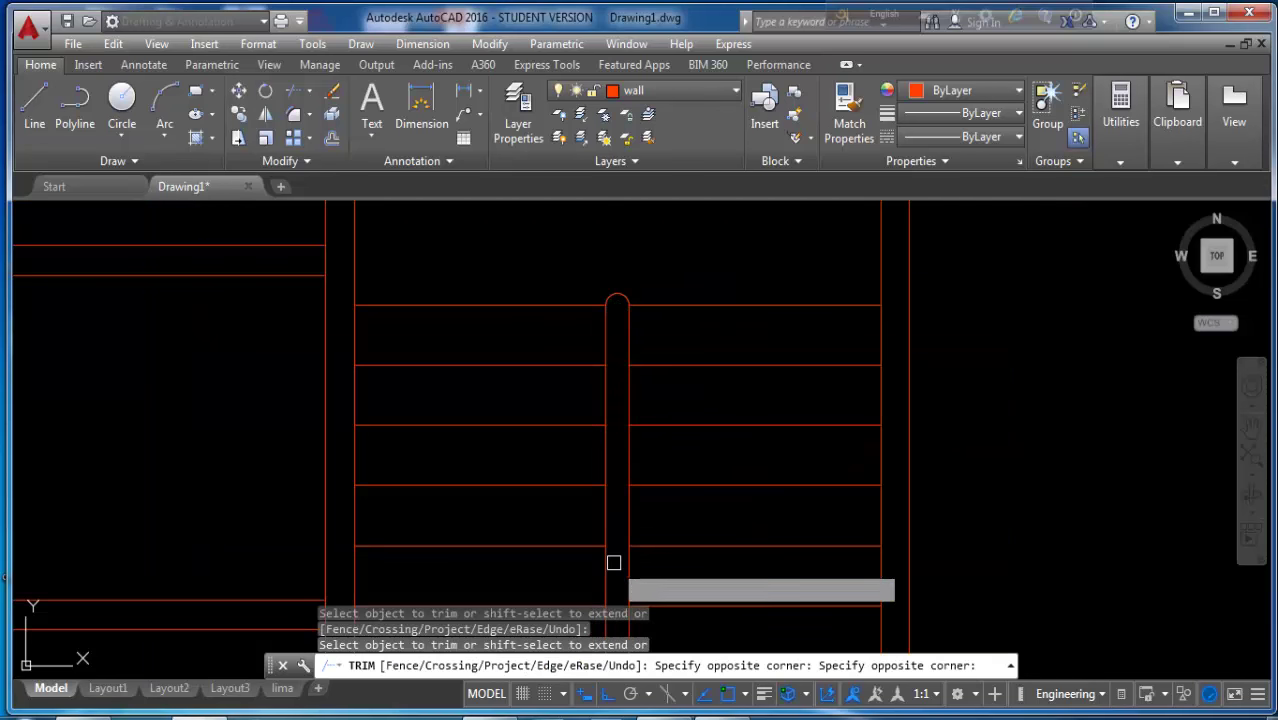
scroll(586, 292, "down", 2)
key("Escape")
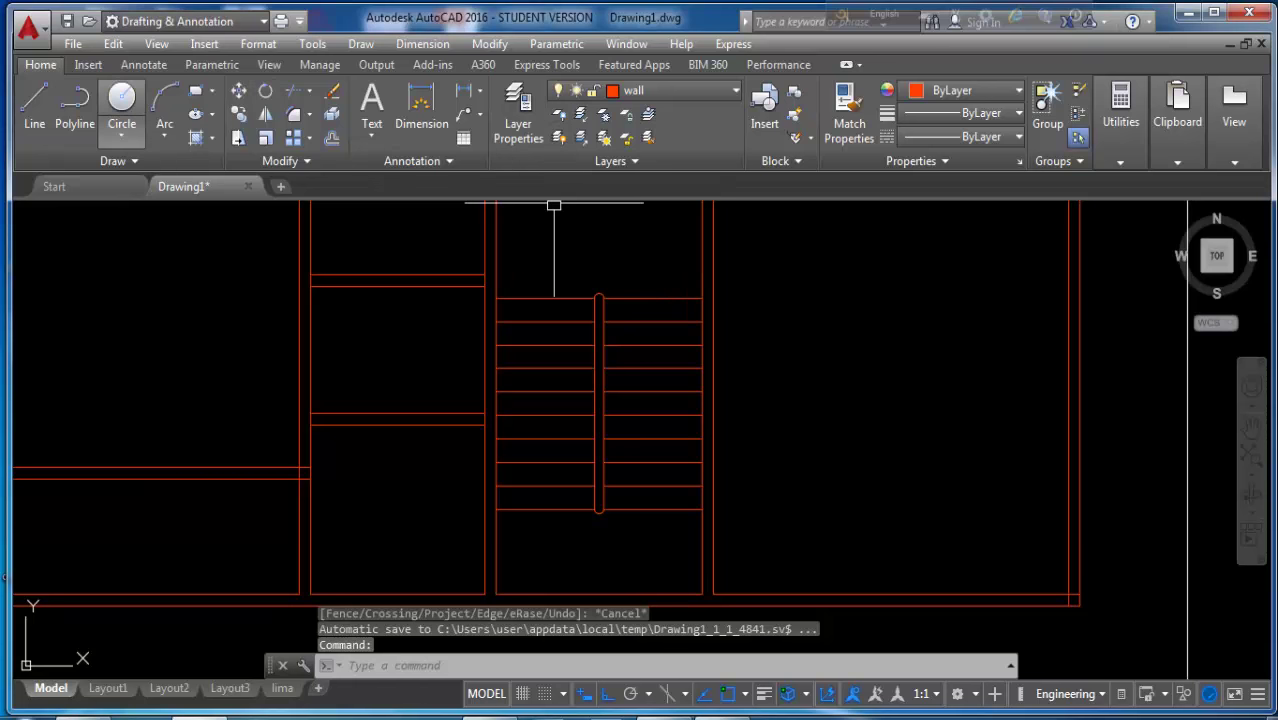
- Draw the stair direction path down, across and back up through the treads
left_click(34, 108)
scroll(595, 363, "down", 2)
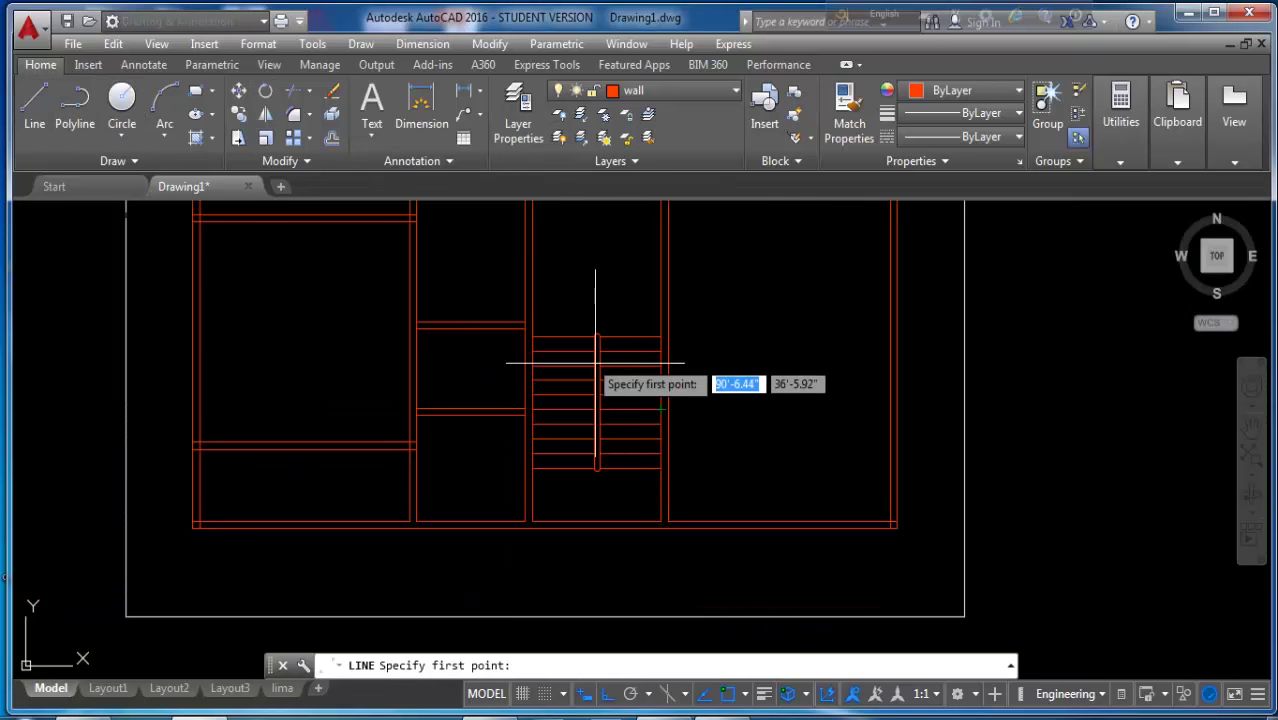
left_click(556, 305)
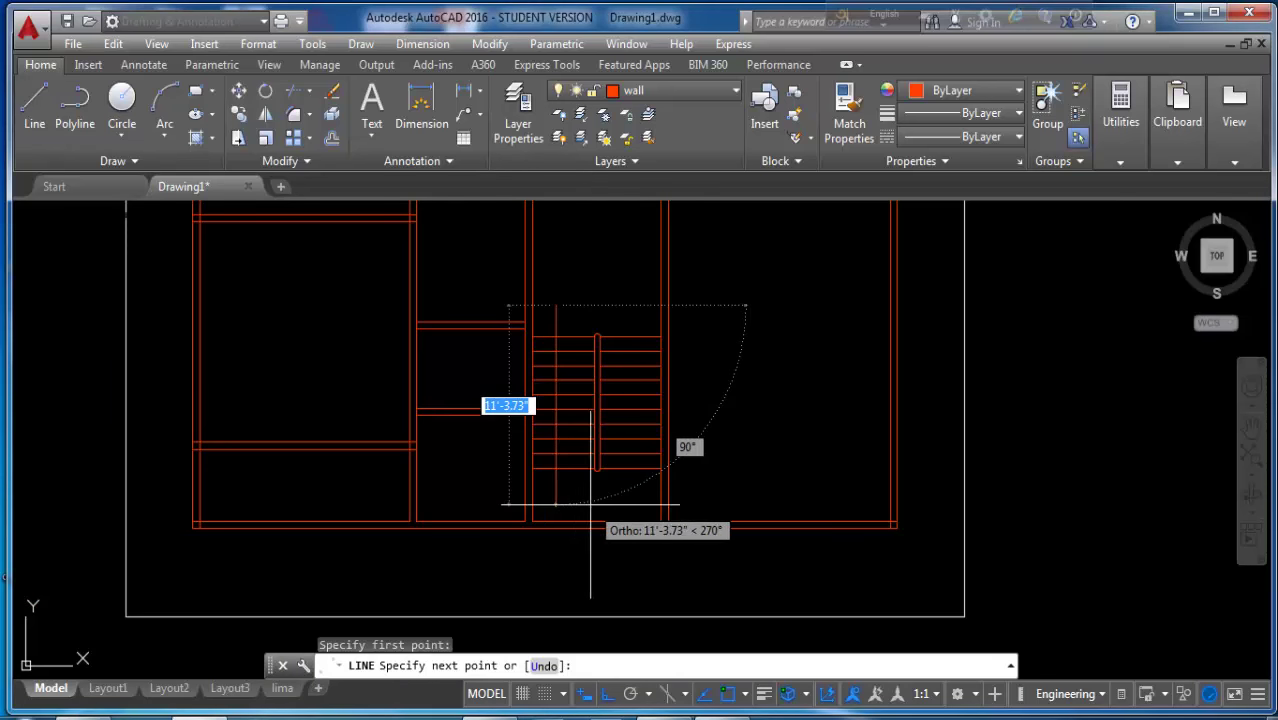
left_click(556, 504)
left_click(633, 504)
scroll(628, 400, "up", 2)
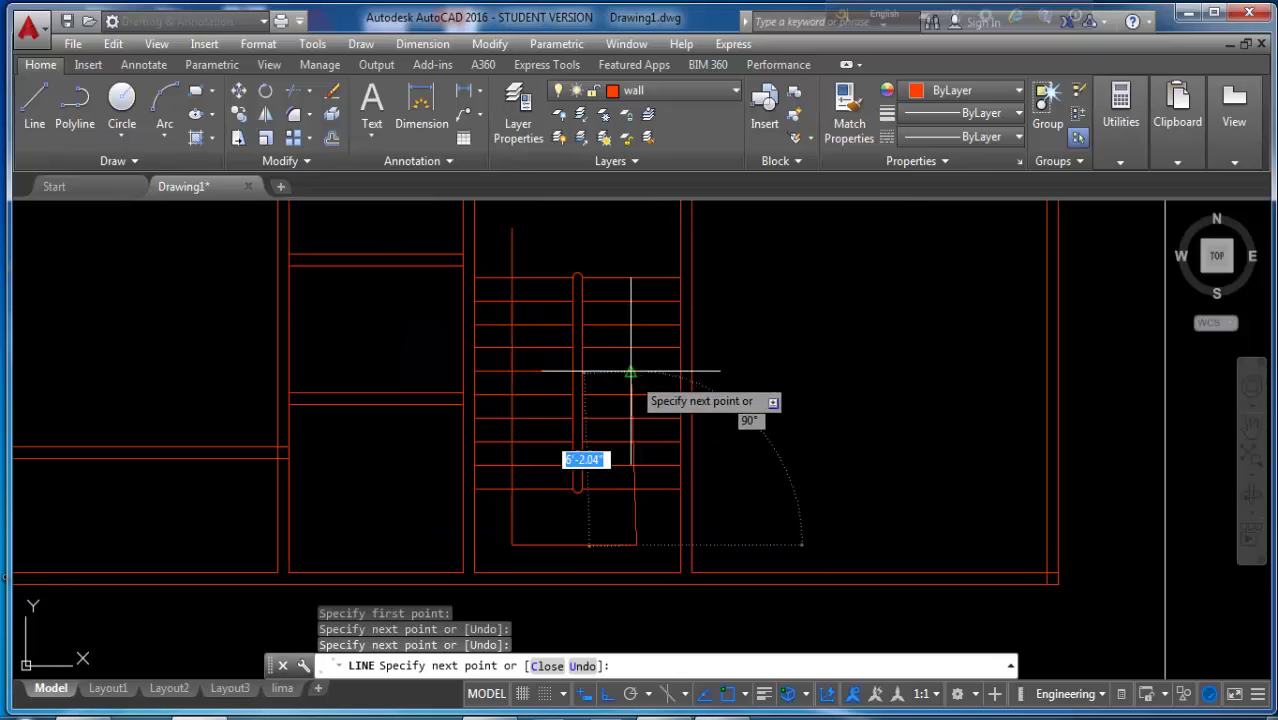
left_click(636, 348)
key("Return")
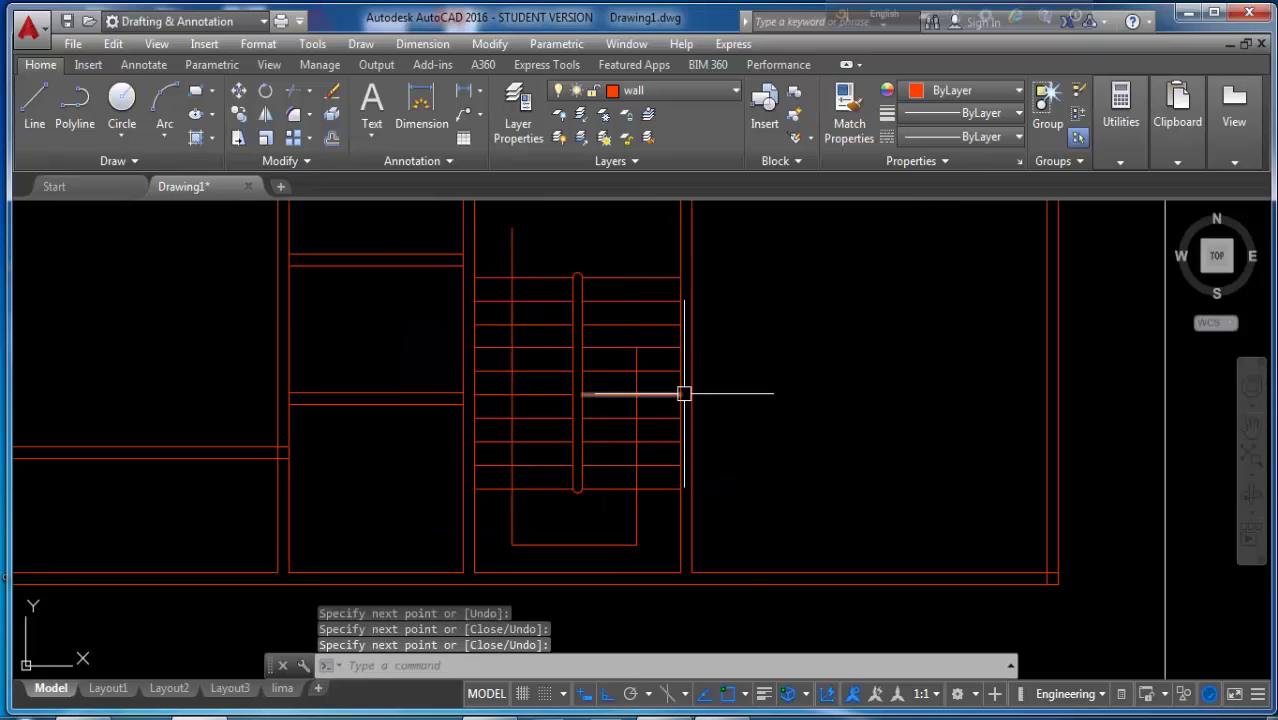
- Draw the two angled arrowhead strokes at the path's top with Ortho off
key("Return")
scroll(640, 365, "up", 4)
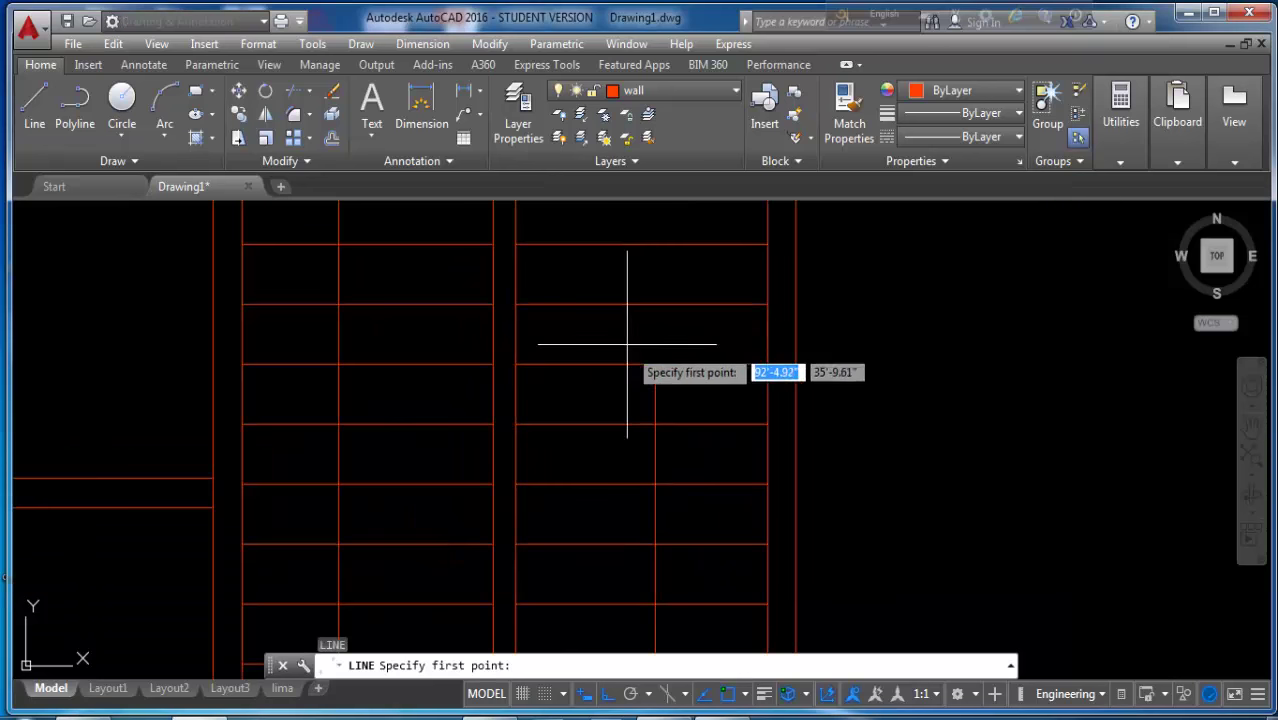
scroll(662, 365, "up", 2)
left_click(614, 363)
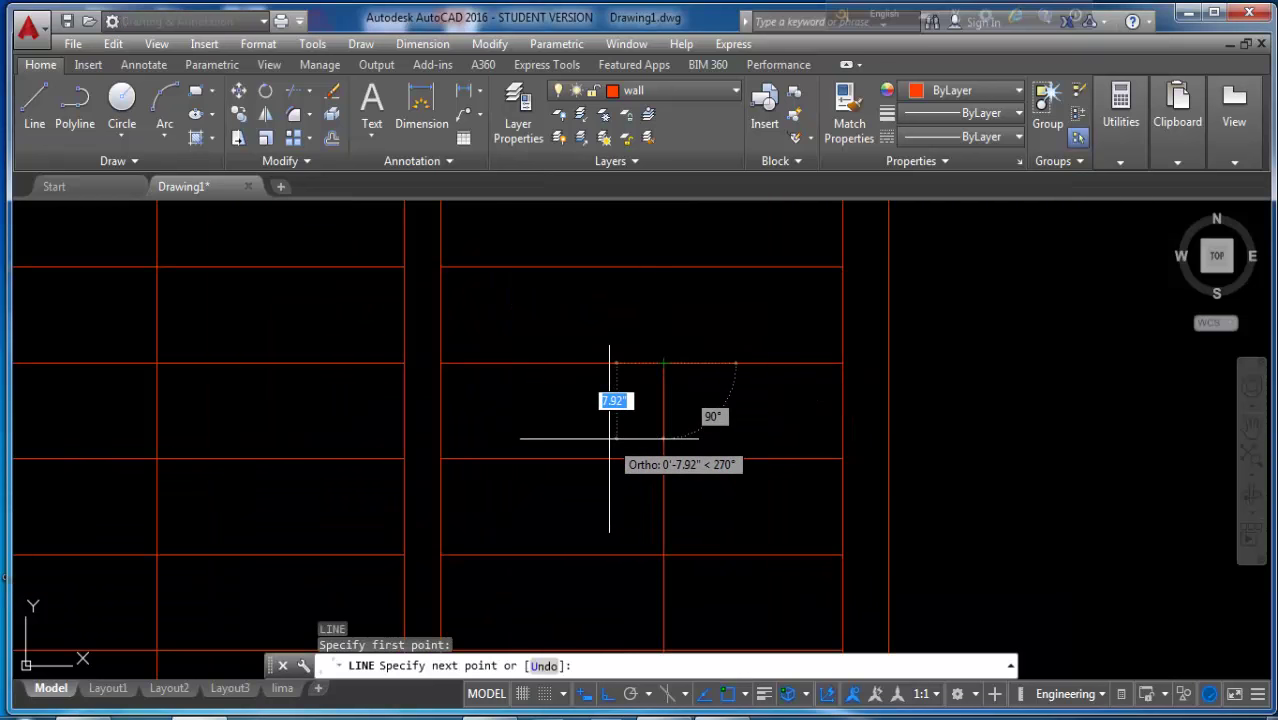
key("F8")
left_click(604, 443)
key("Return")
key("Return")
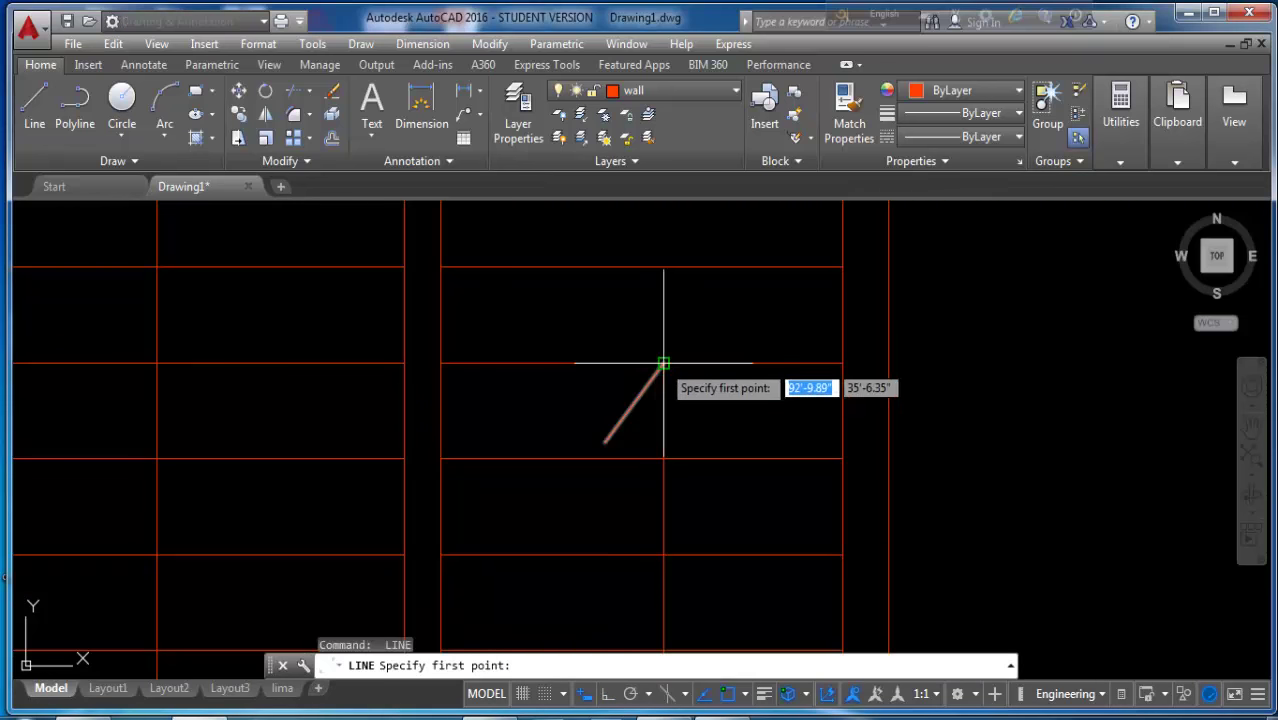
left_click(664, 363)
left_click(724, 441)
key("Return")
scroll(722, 440, "down", 4)
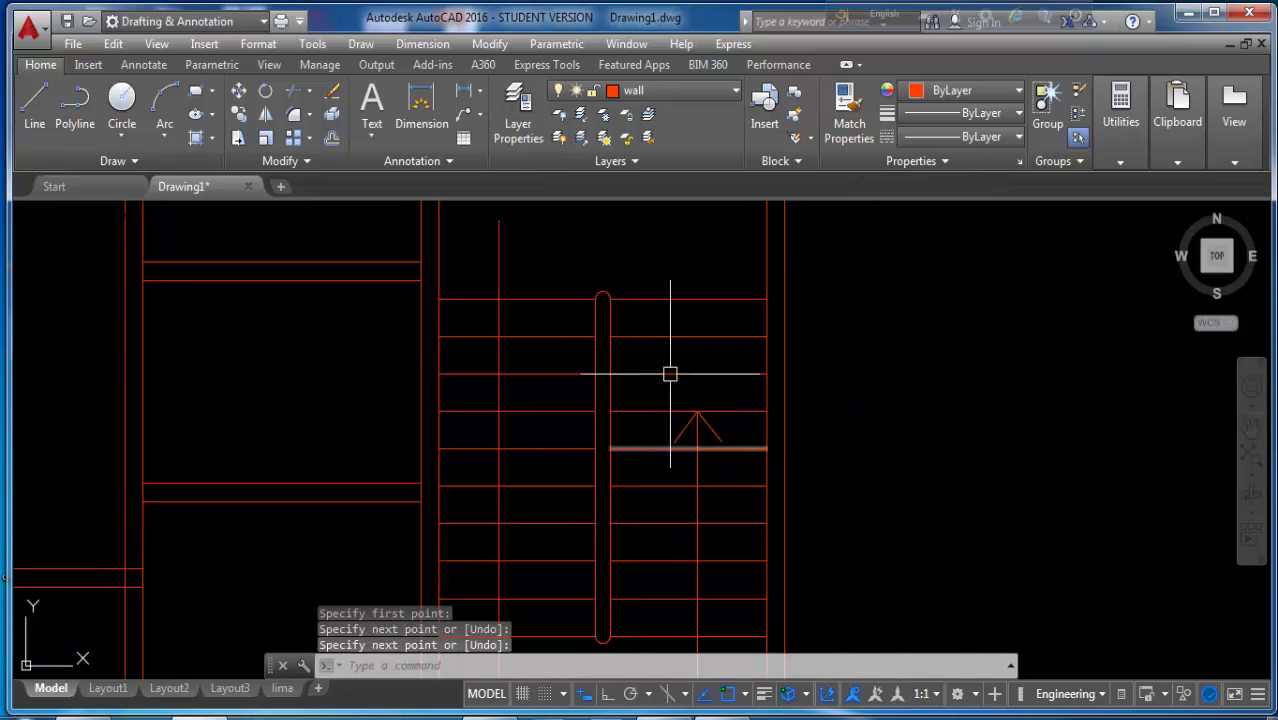
scroll(670, 374, "down", 3)
- Move the stair treads, handrail and arrow onto the magenta 'stair' layer
left_click(690, 294)
left_click(594, 488)
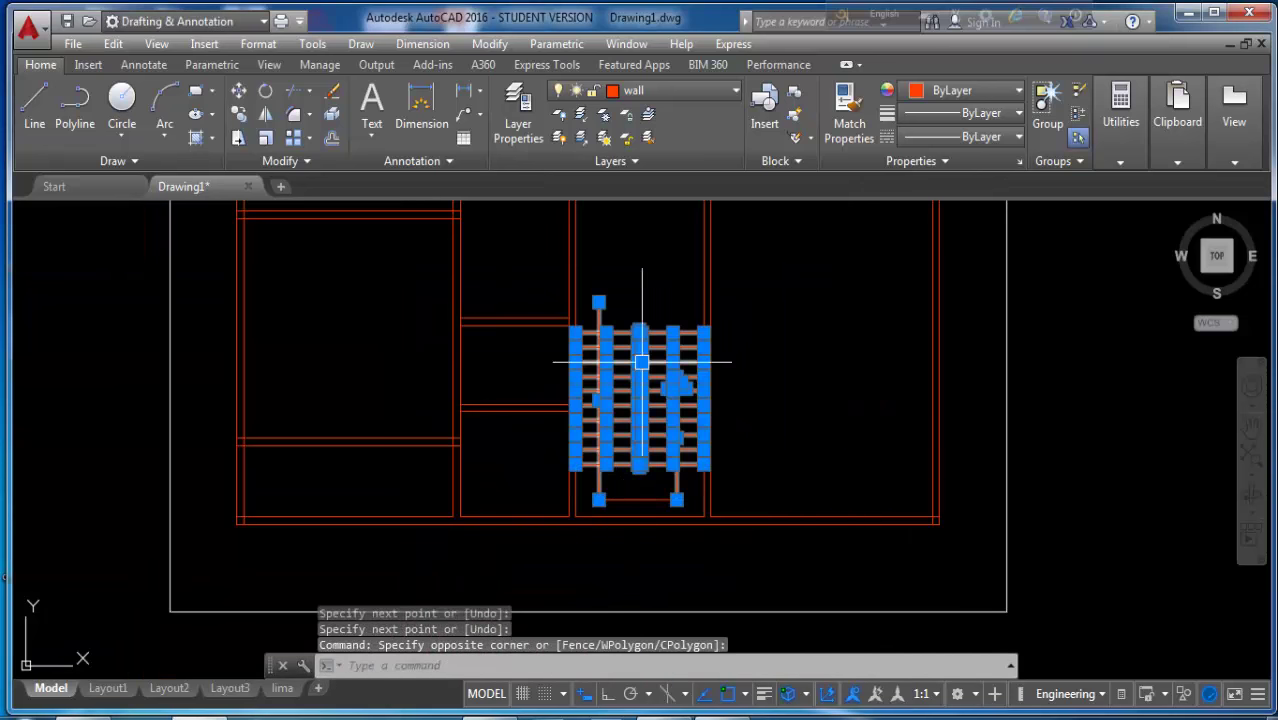
left_click(680, 90)
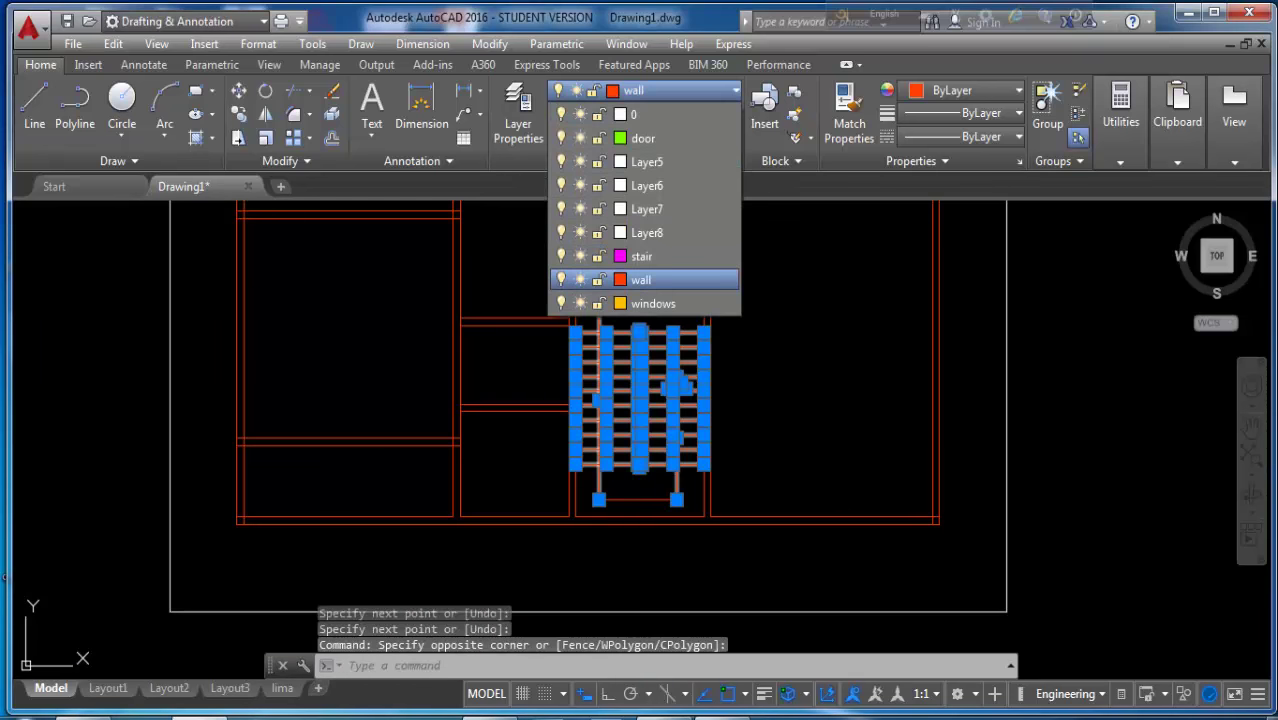
left_click(642, 256)
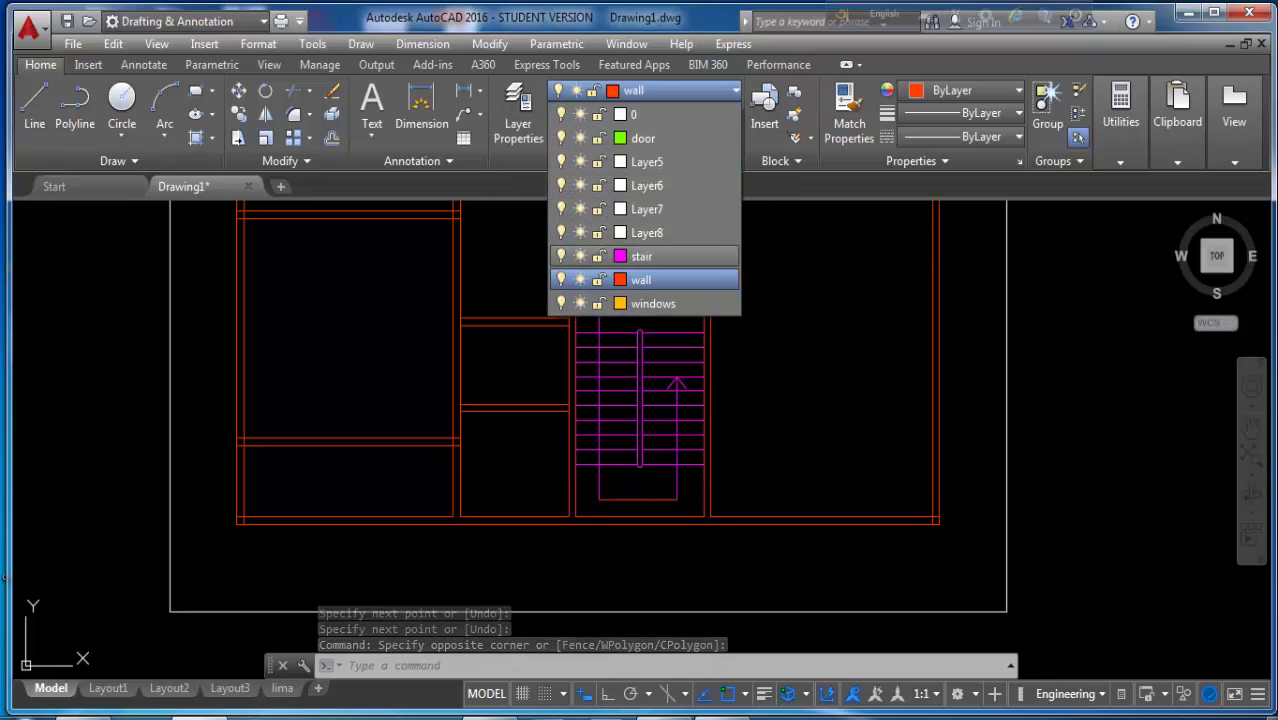
key("Escape")
scroll(800, 480, "down", 2)
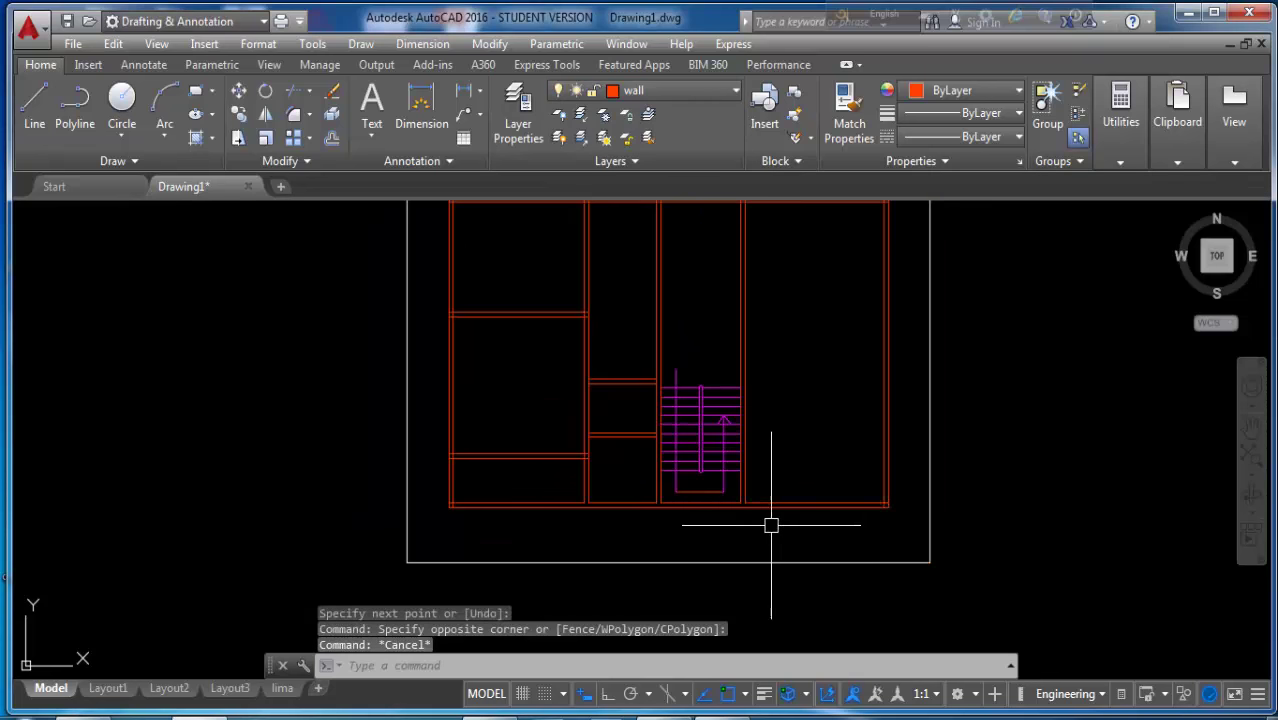
middle_click_drag(786, 349, 760, 485)
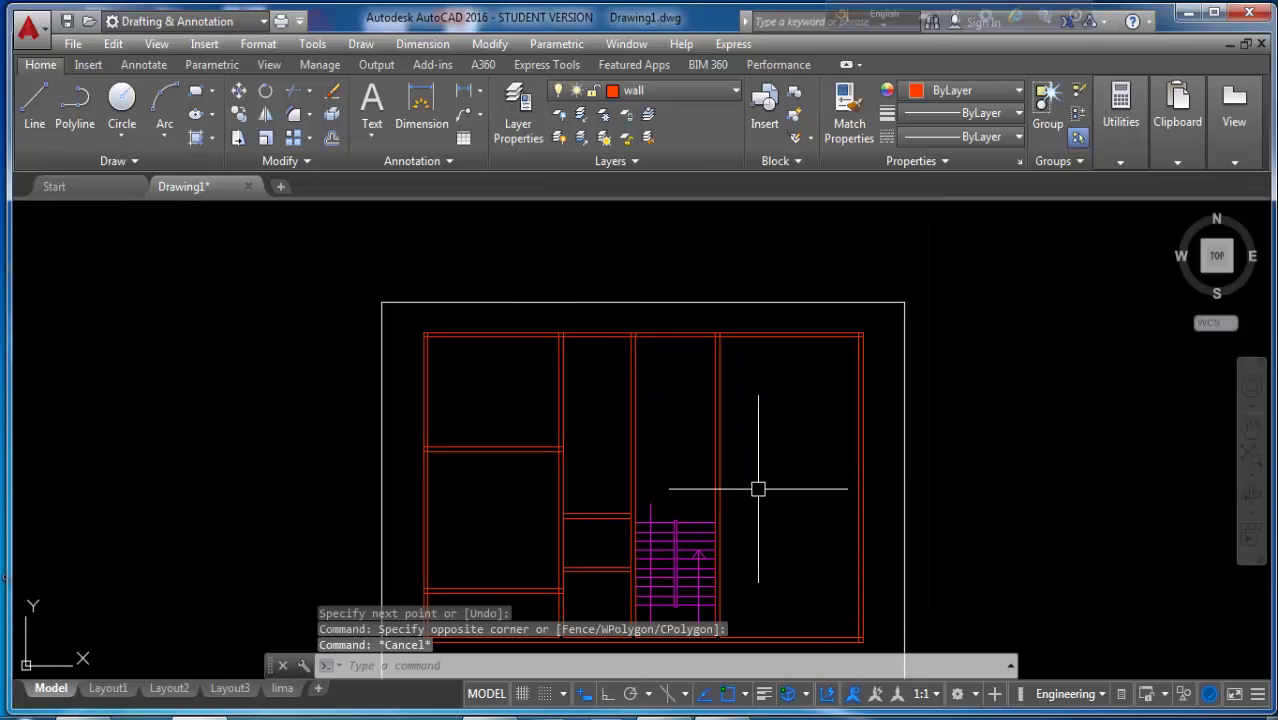
middle_click_drag(772, 569, 758, 529)
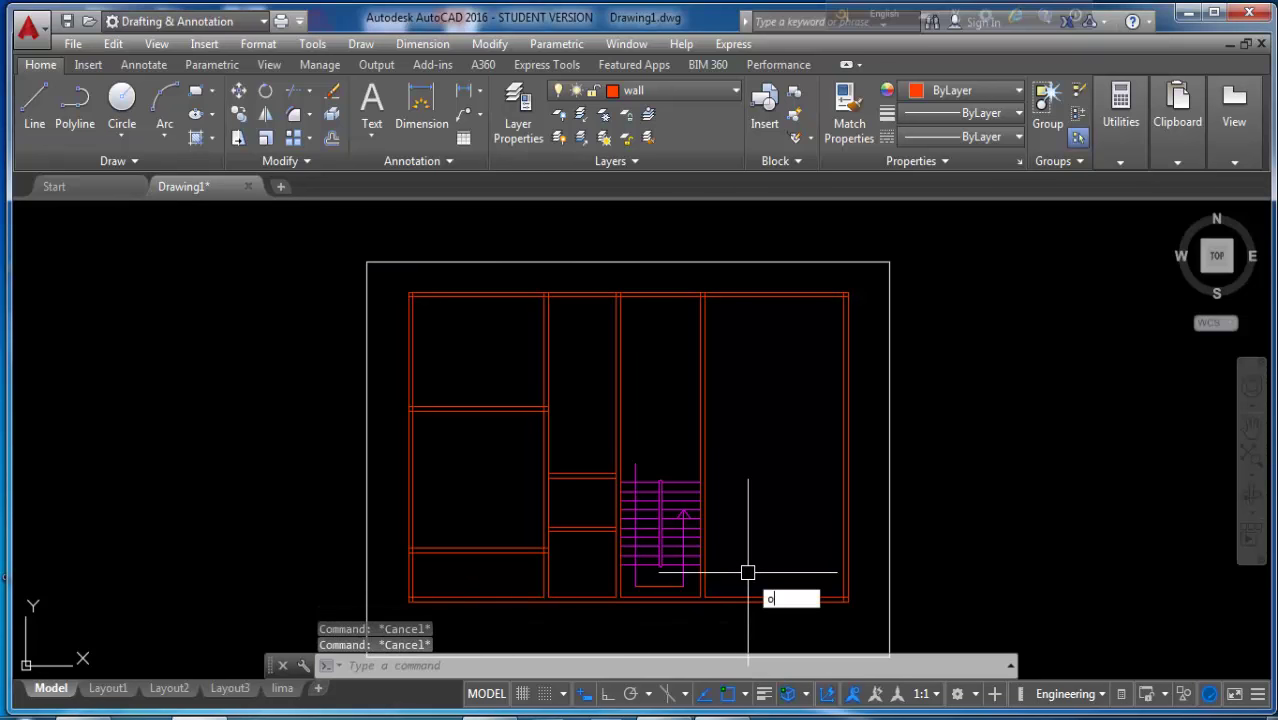
- Offset the right room's bottom wall 14' upward
key("Return")
type("14'")
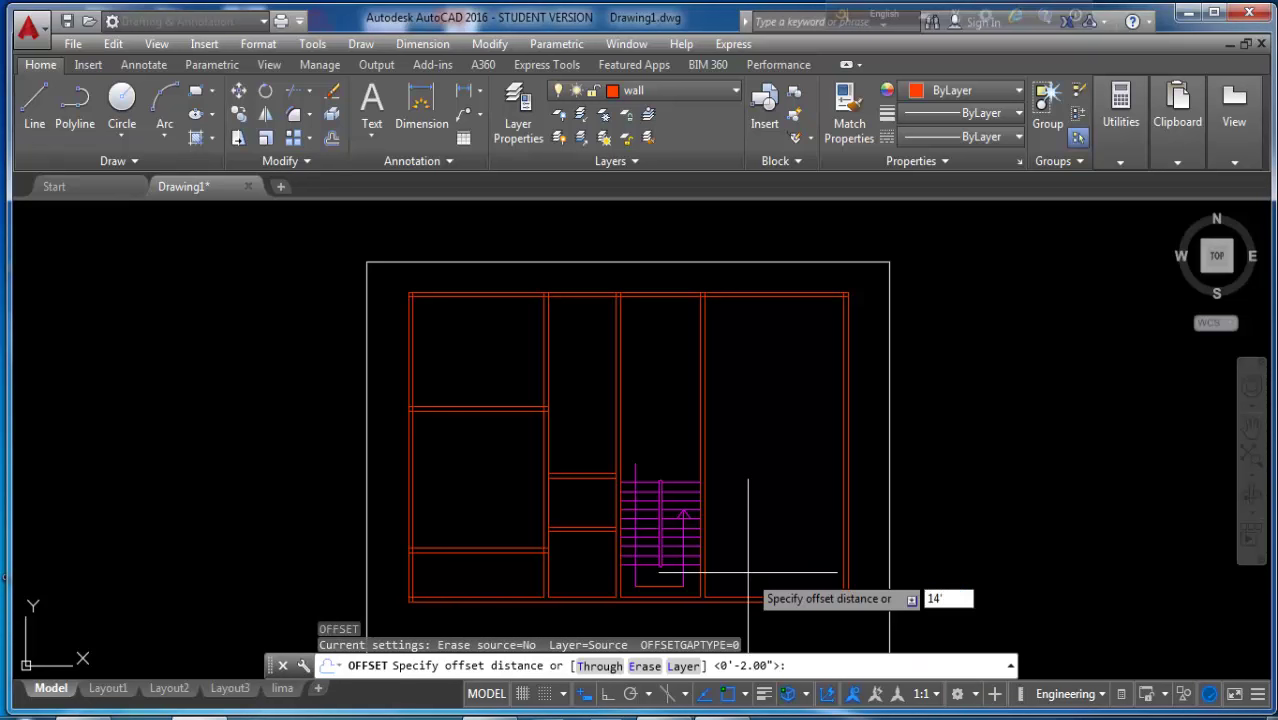
key("Return")
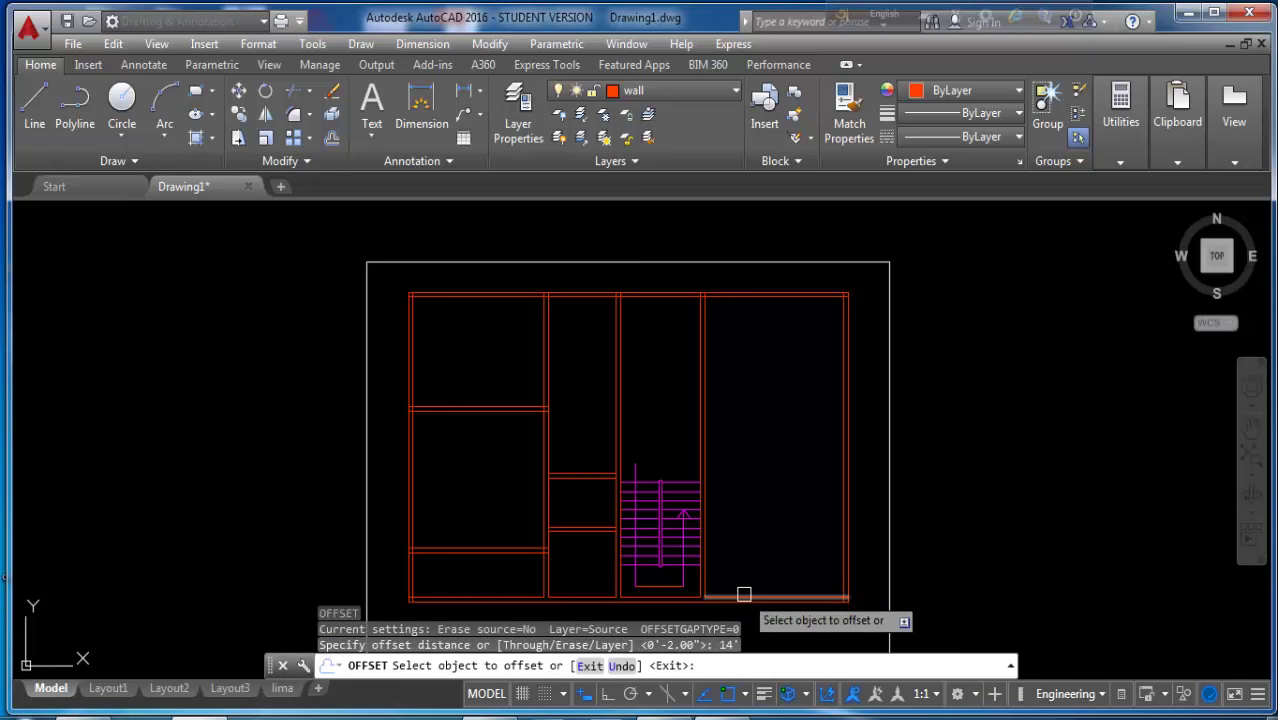
left_click(747, 590)
left_click(749, 462)
key("Return")
- Offset the new line 5 inches upward to form the partition's second face
key("Return")
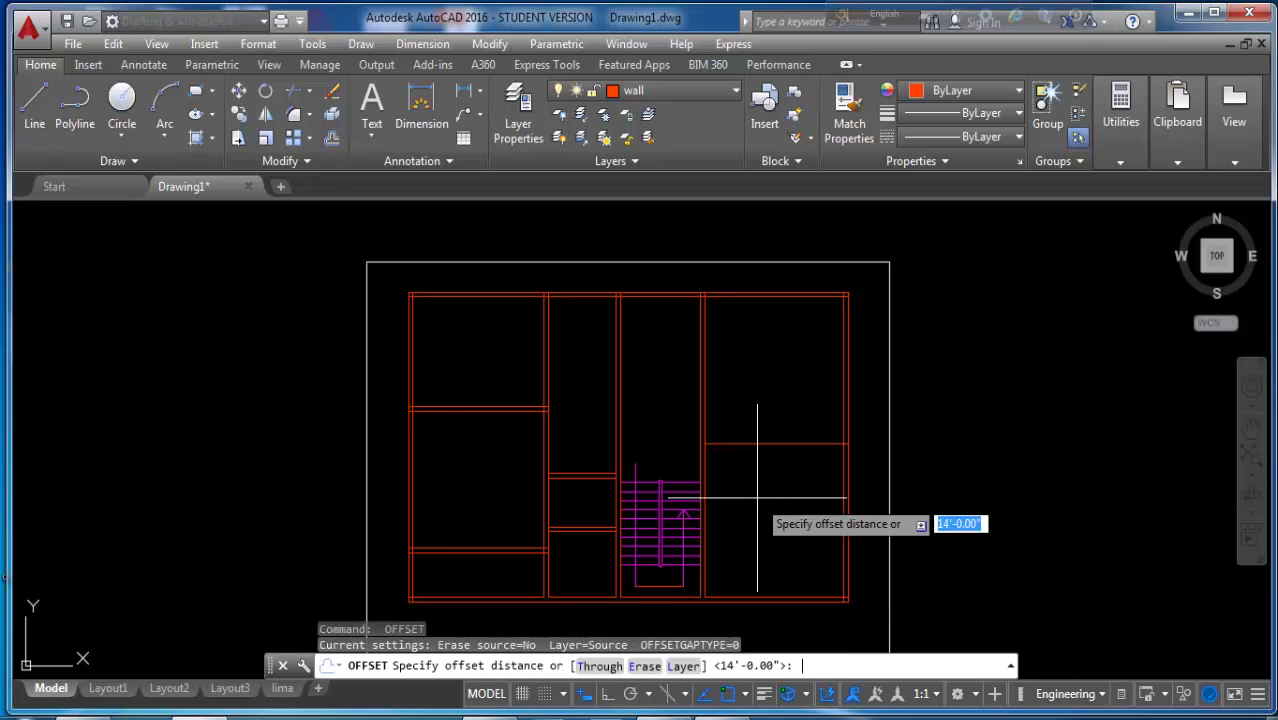
key("Return")
left_click(764, 442)
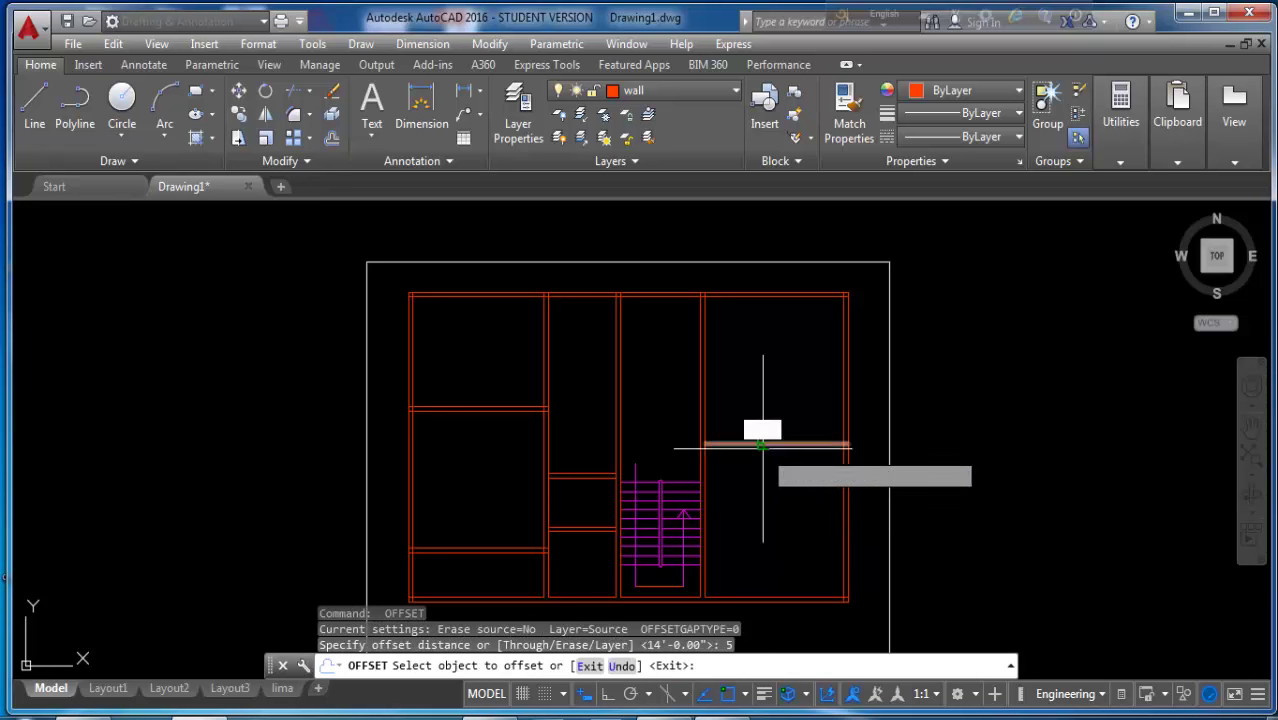
left_click(758, 373)
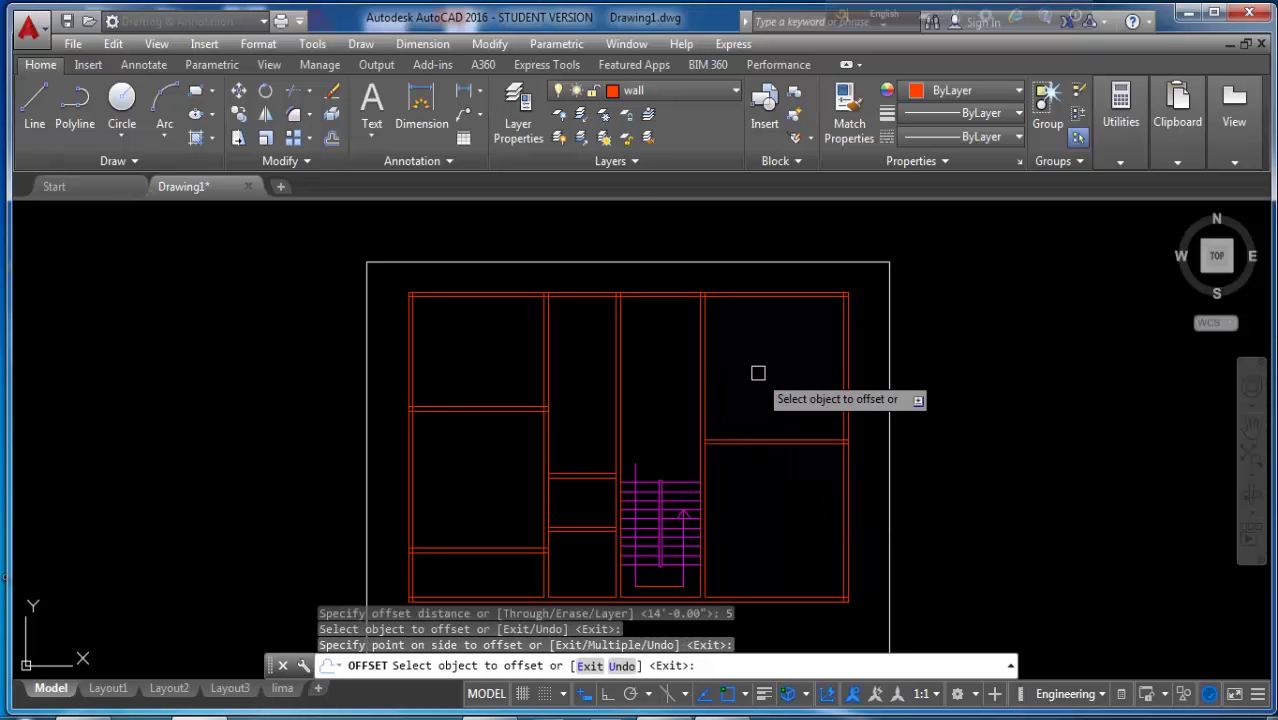
key("Return")
type("EX")
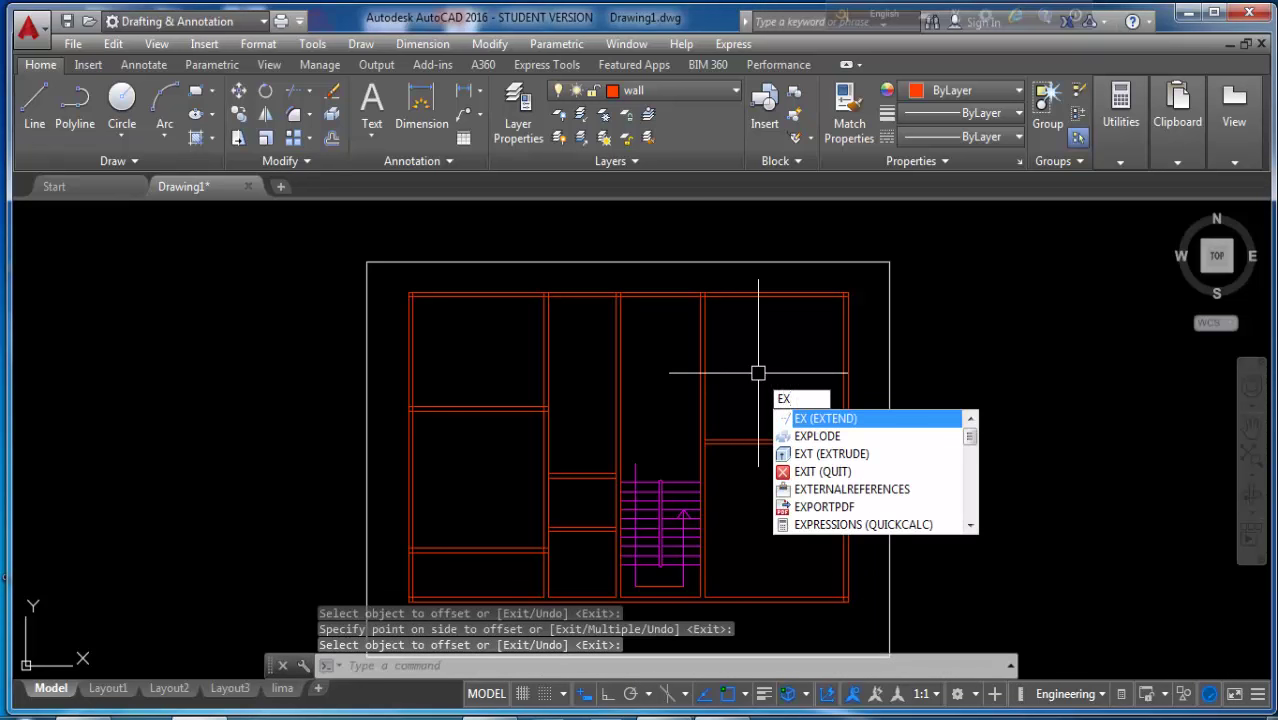
key("Return")
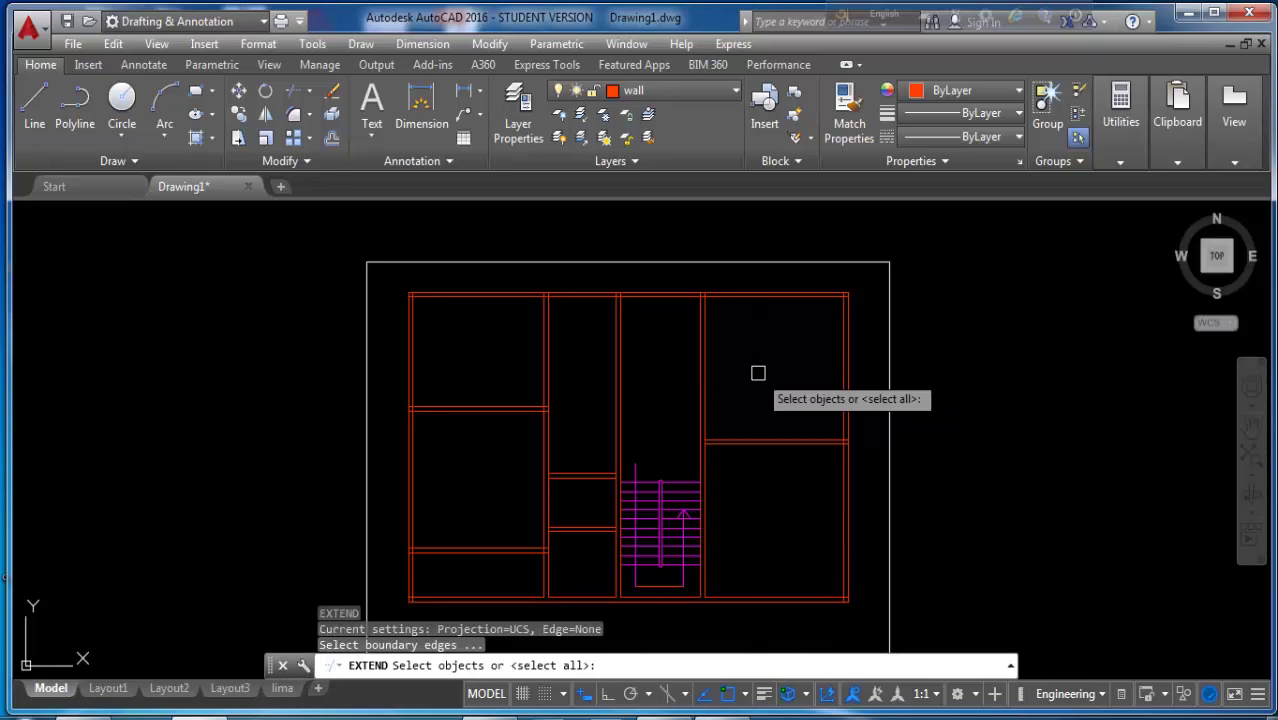
key("Return")
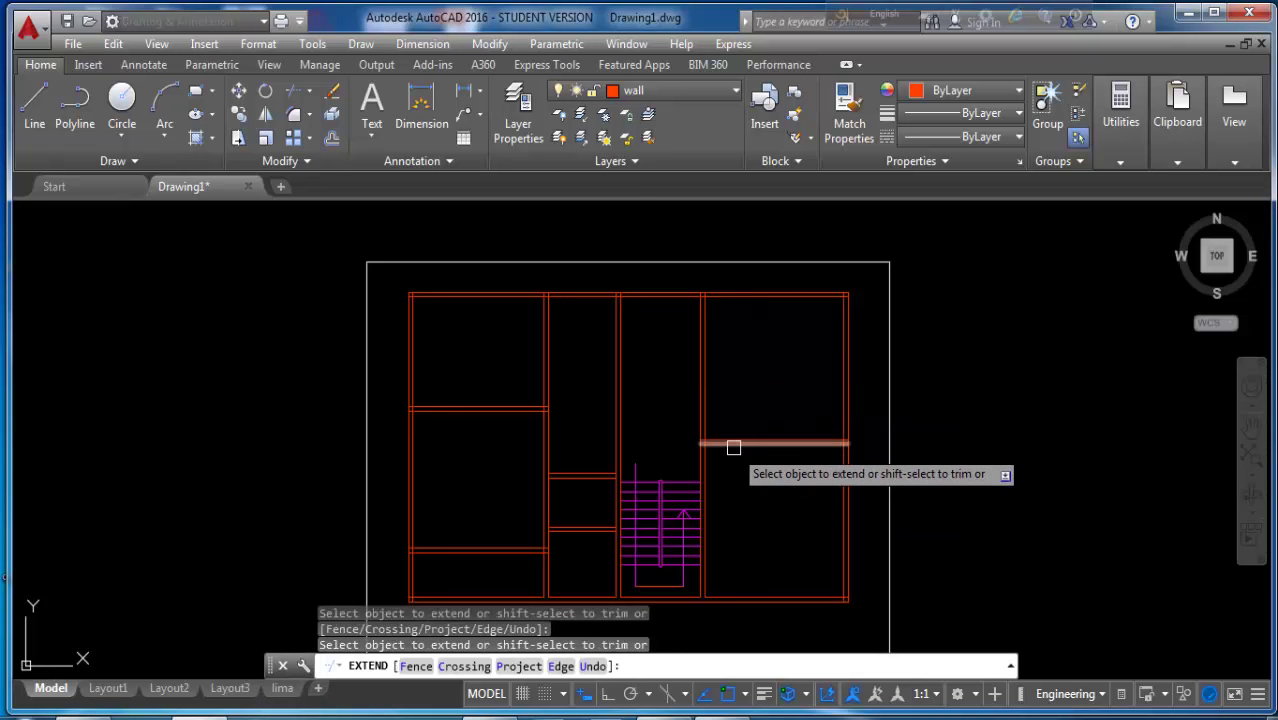
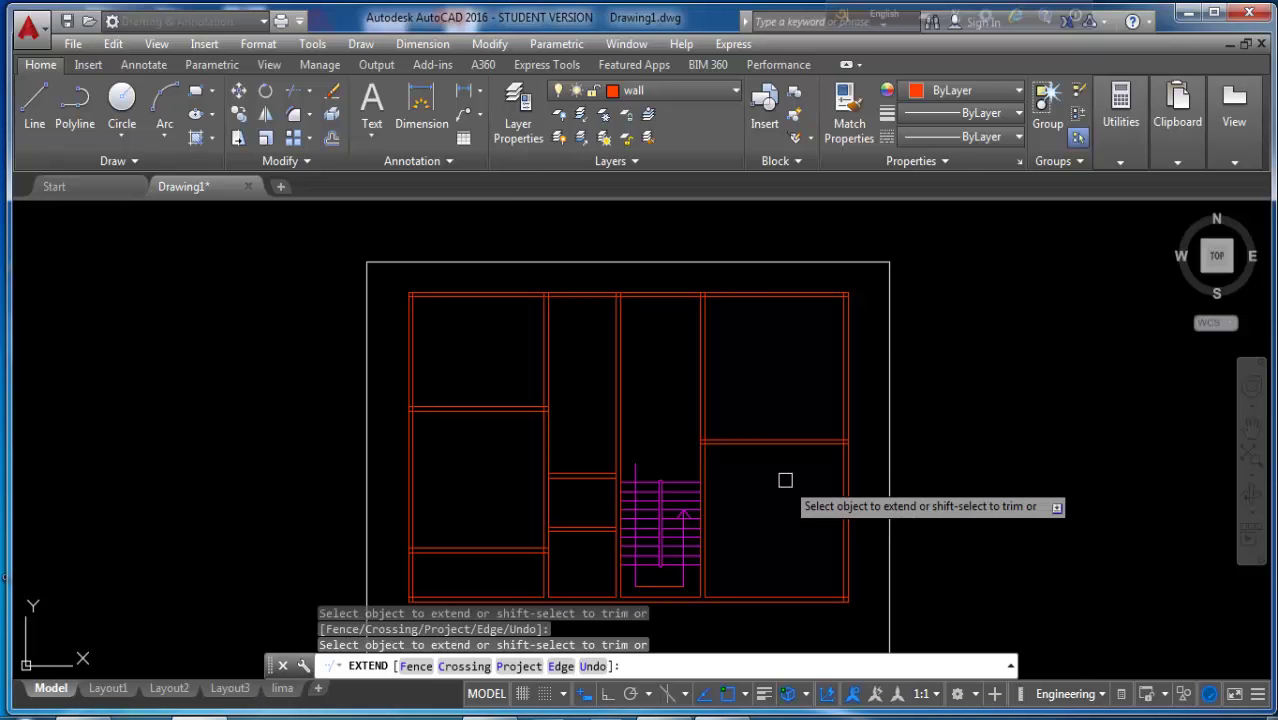
- Erase the old dividing wall line in the right room
scroll(785, 480, "up", 2)
scroll(781, 480, "down", 2)
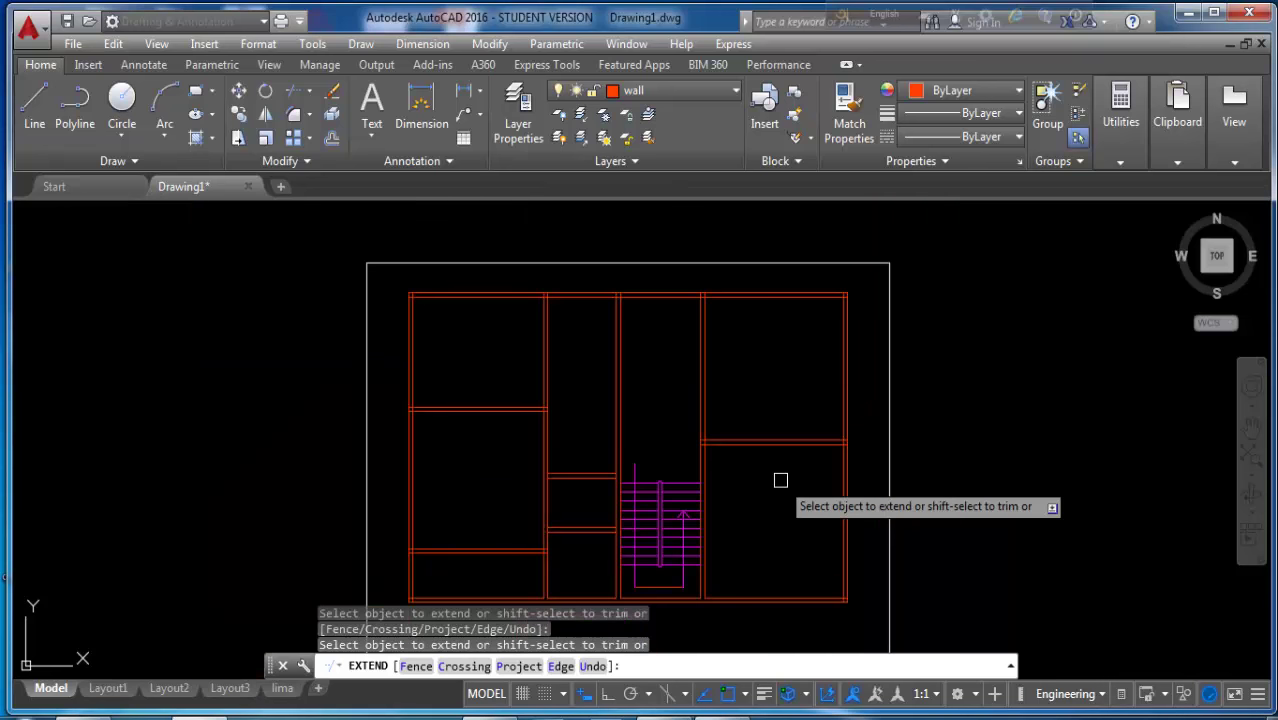
key("Escape")
left_click(762, 403)
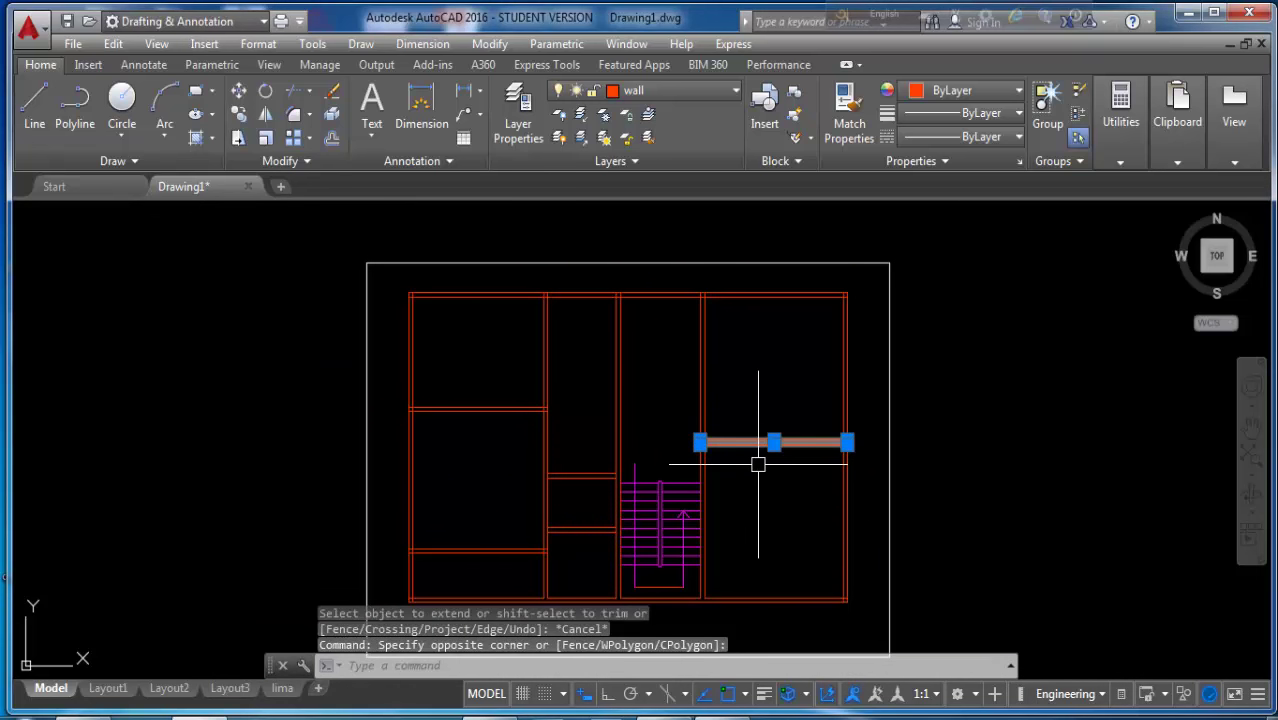
key("Delete")
- Offset the wall 16' upward, then 5" to form a double wall
key("Return")
type("16'")
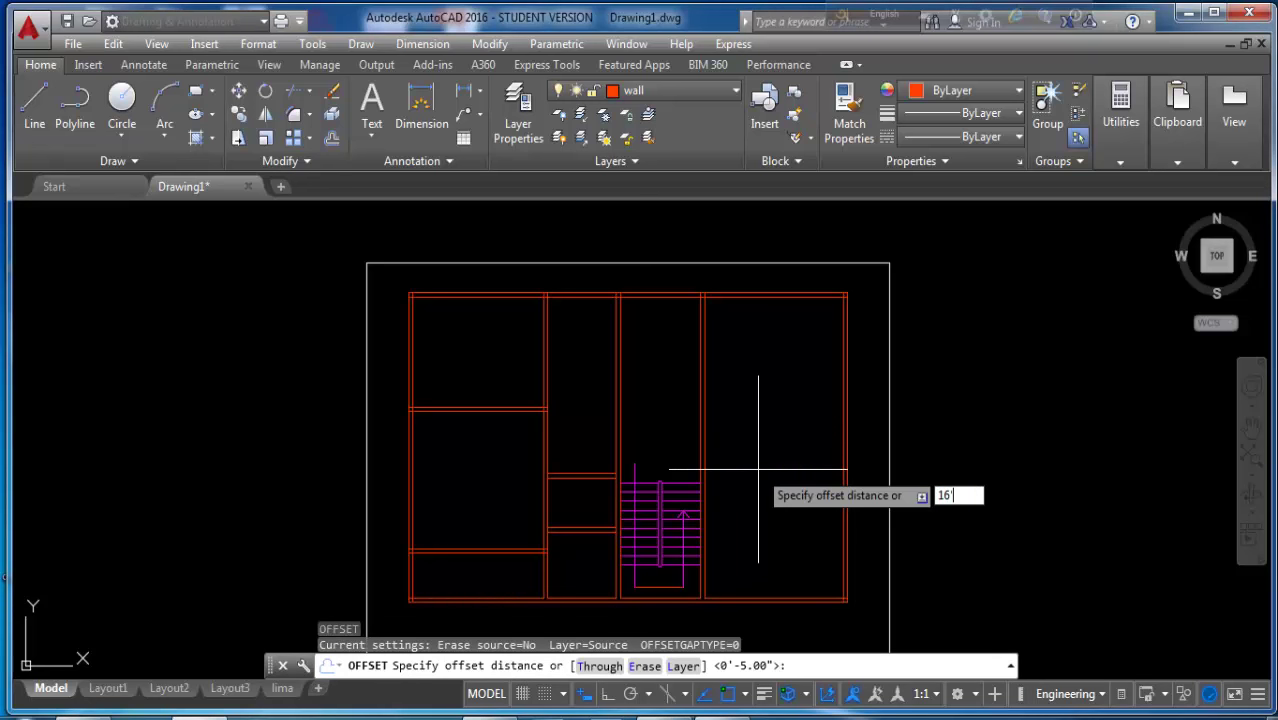
key("Return")
left_click(753, 596)
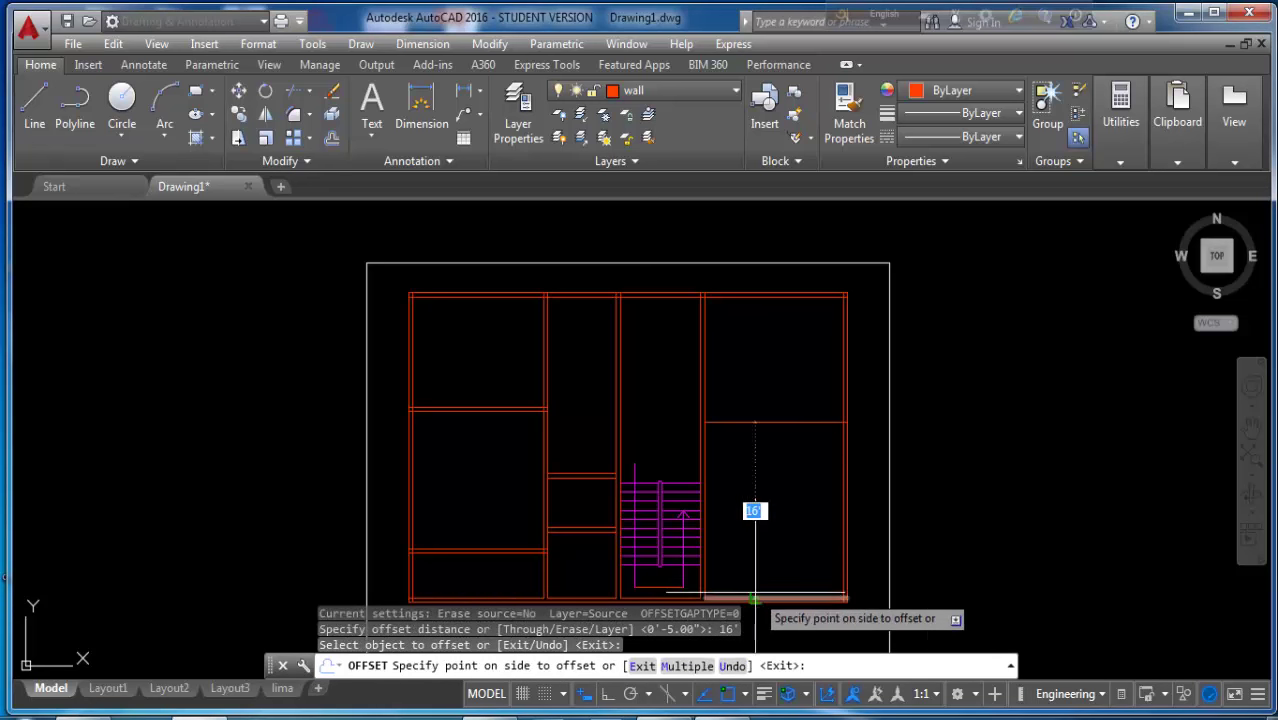
left_click(790, 471)
key("Return")
key("Return")
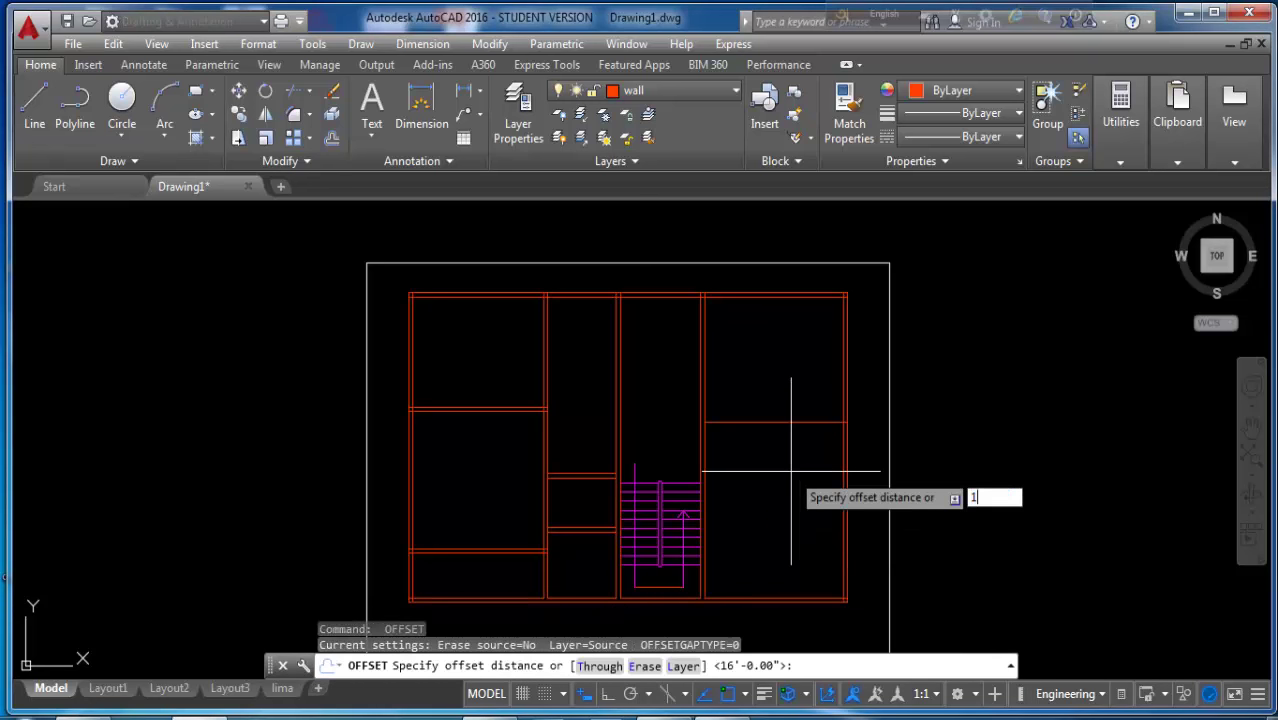
key("Return")
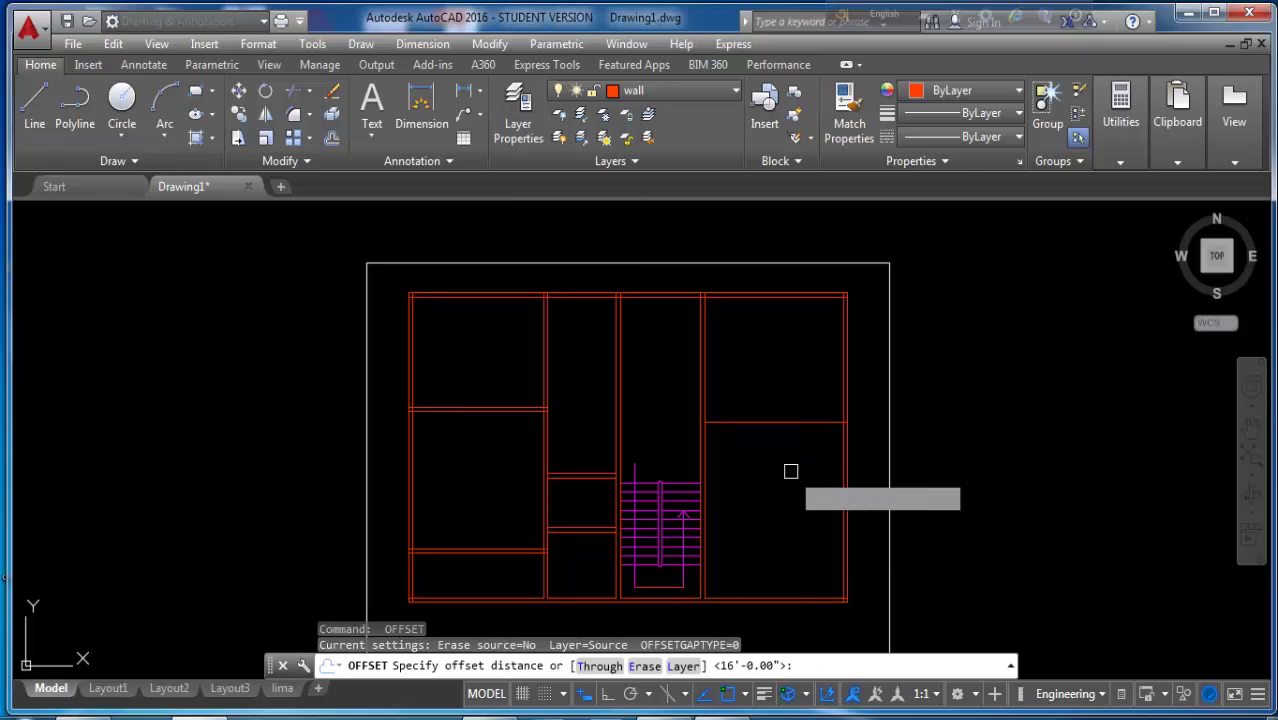
left_click(773, 420)
left_click(761, 376)
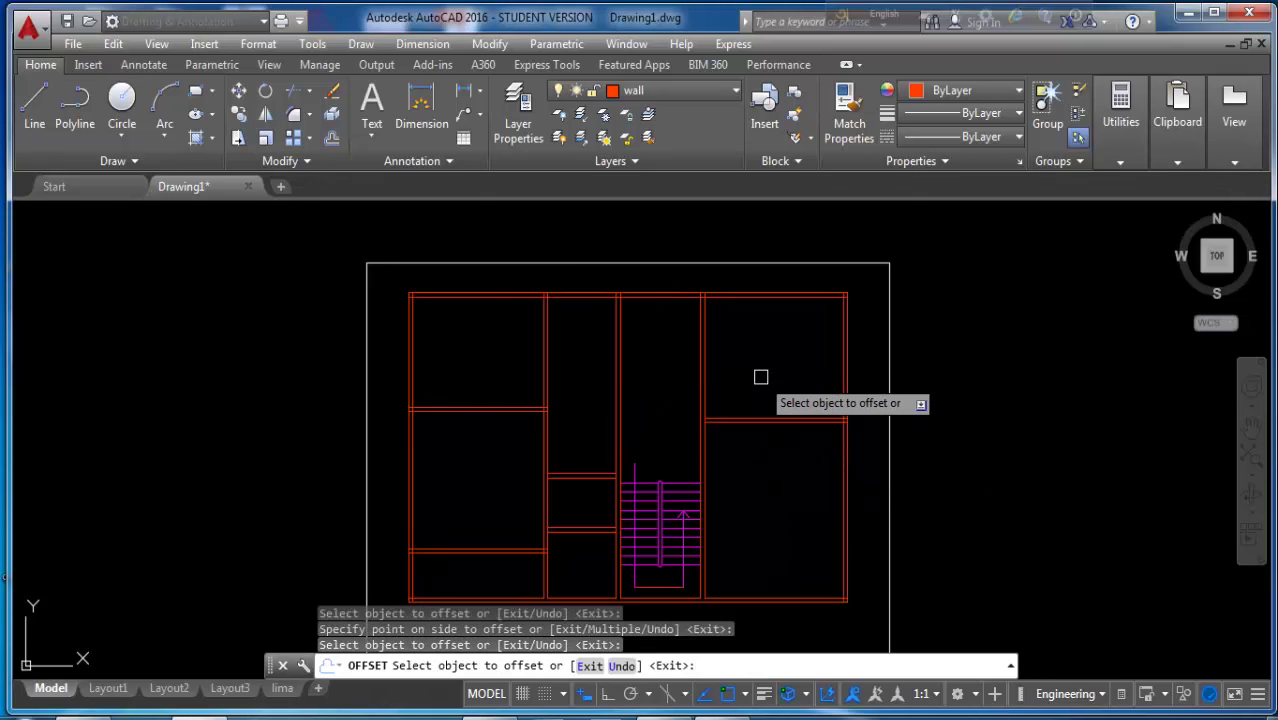
key("Escape")
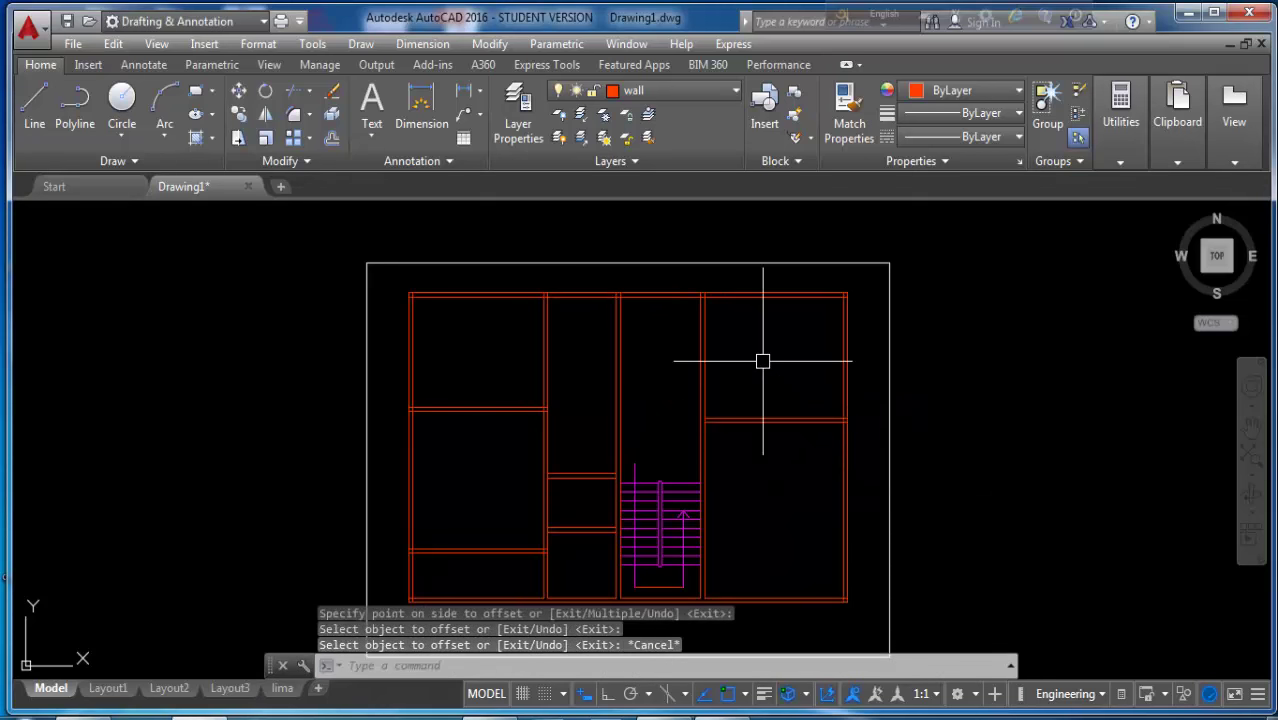
- Extend the new double wall lines to meet the surrounding walls
type("Ex")
key("Return")
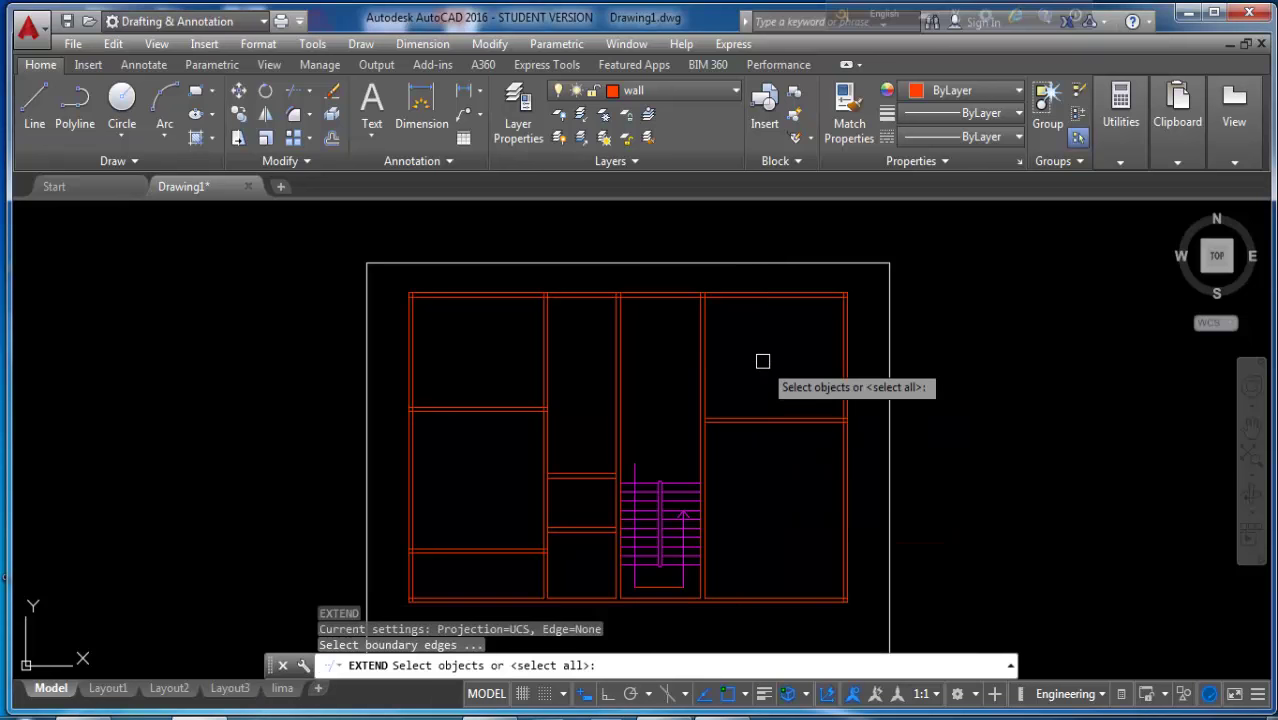
key("Return")
left_click(750, 392)
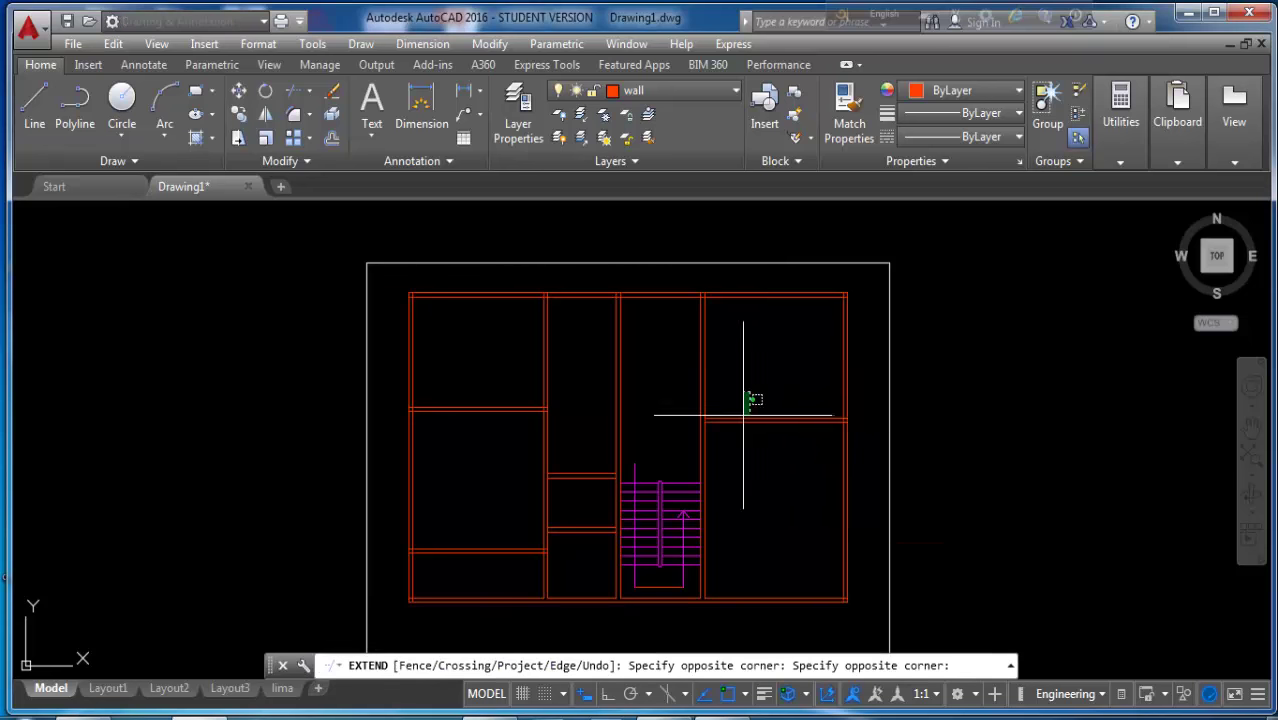
left_click(738, 430)
scroll(740, 428, "up", 2)
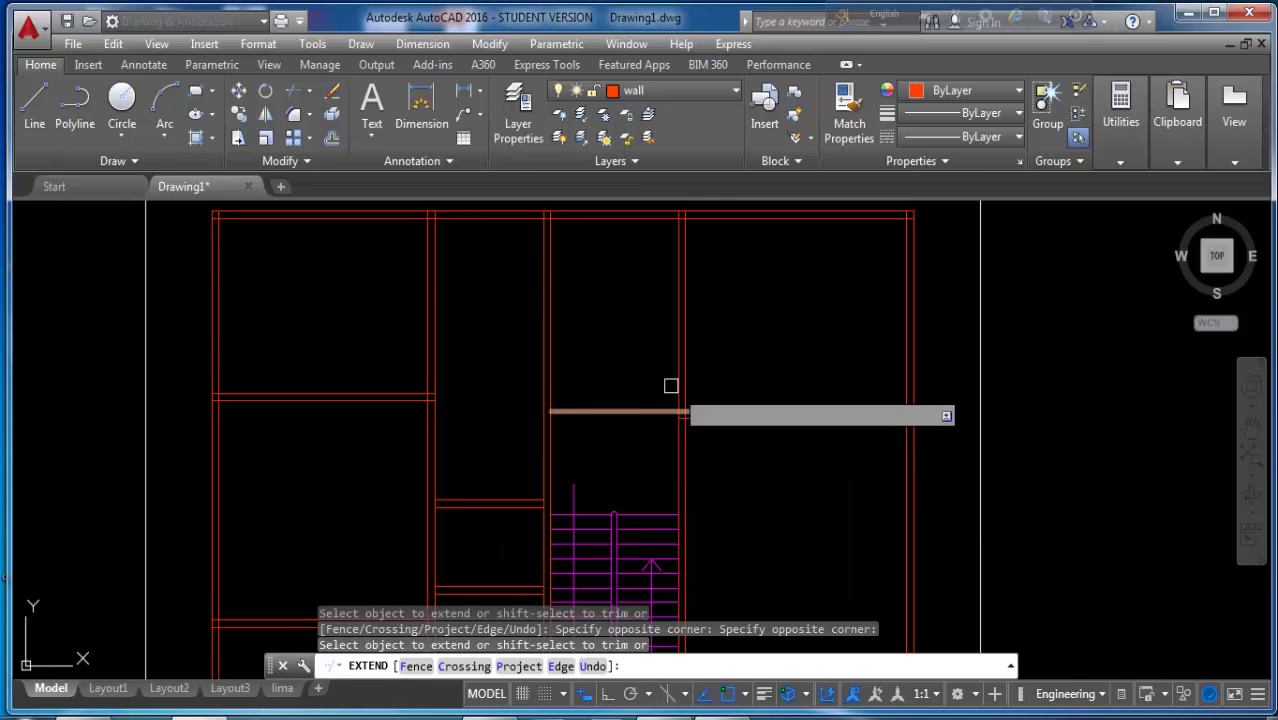
key("Escape")
- Offset the new wall line 3' below it for the door opening
type("o")
key("Return")
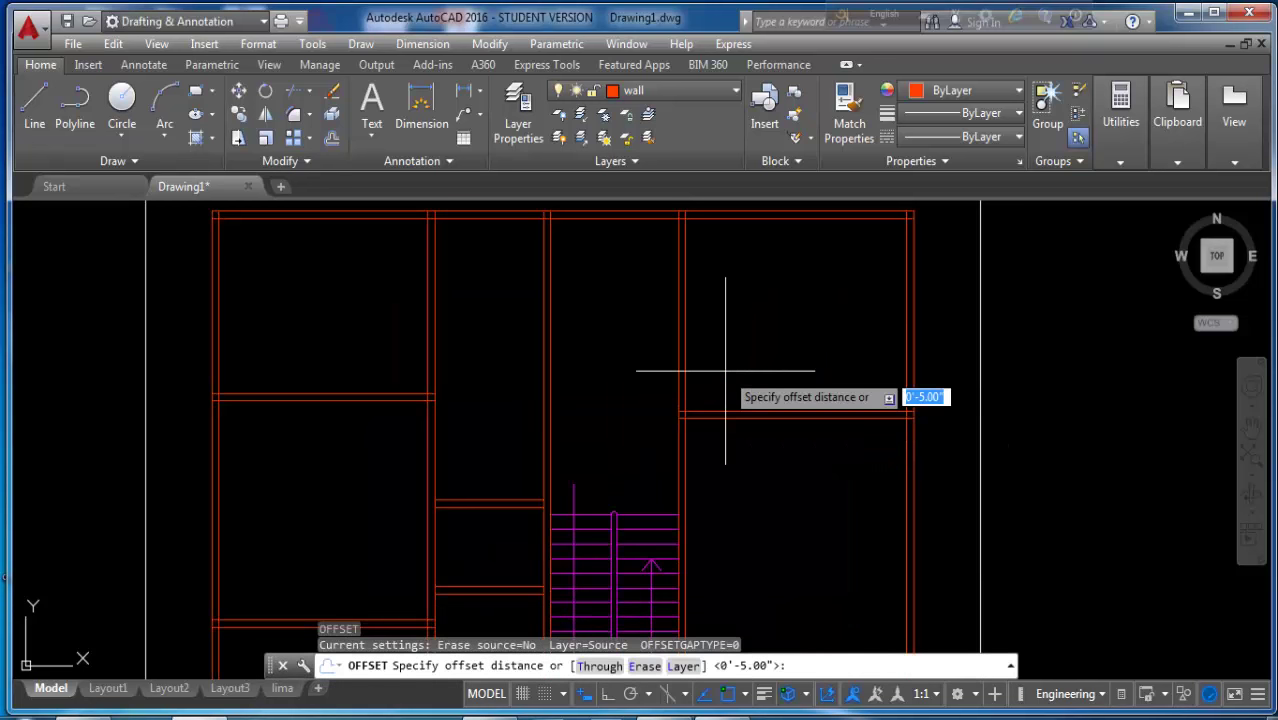
key("Return")
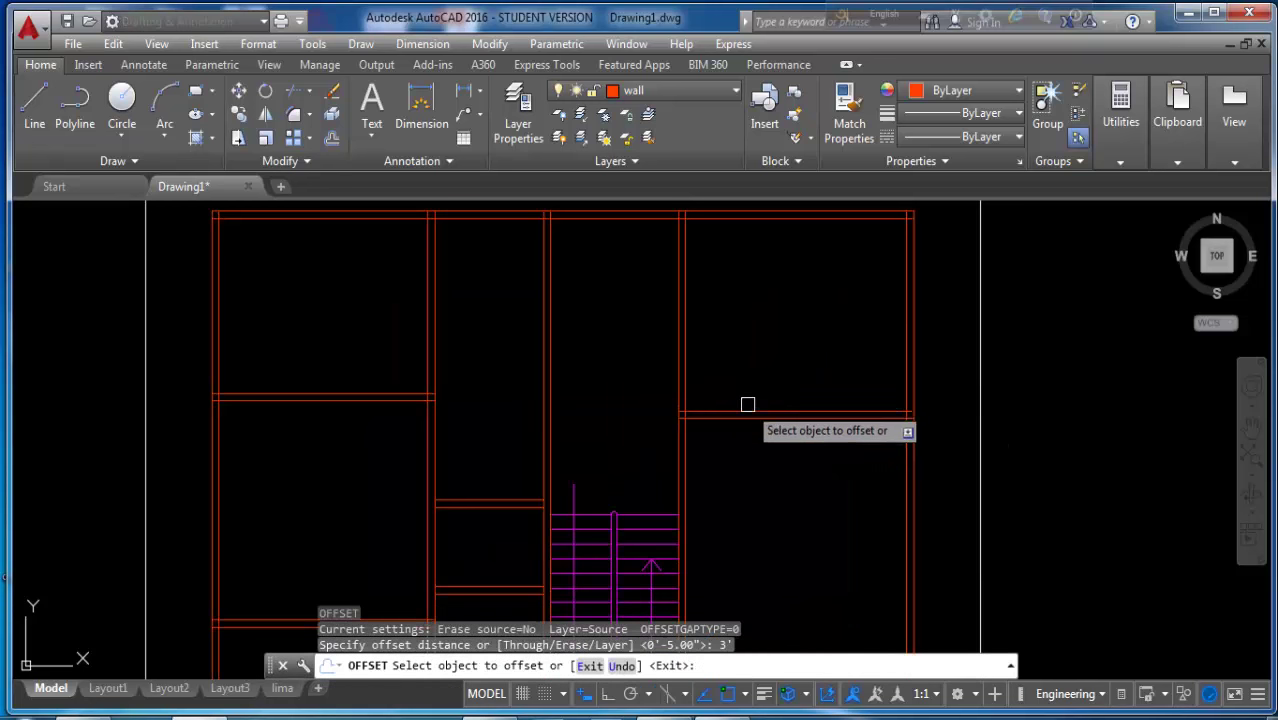
left_click(752, 418)
left_click(758, 452)
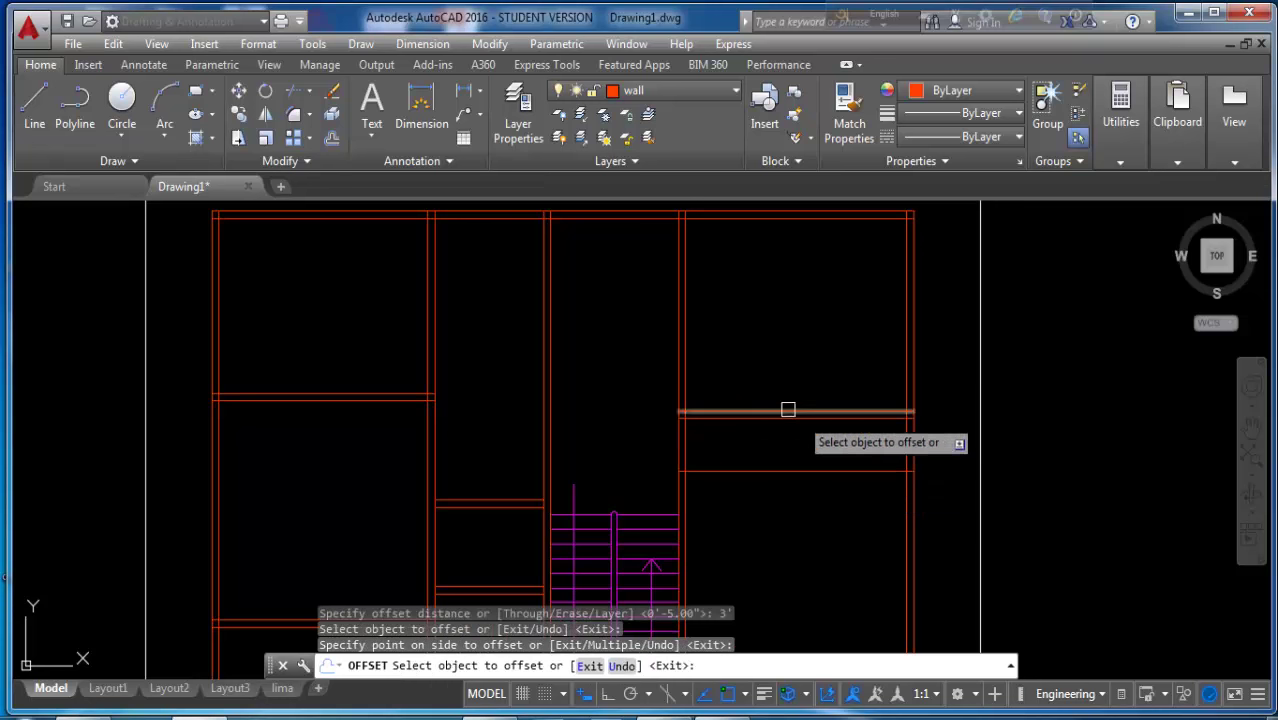
key("Escape")
key("Escape")
- Trim away the wall between the door lines to cut the 3' doorway
type("t")
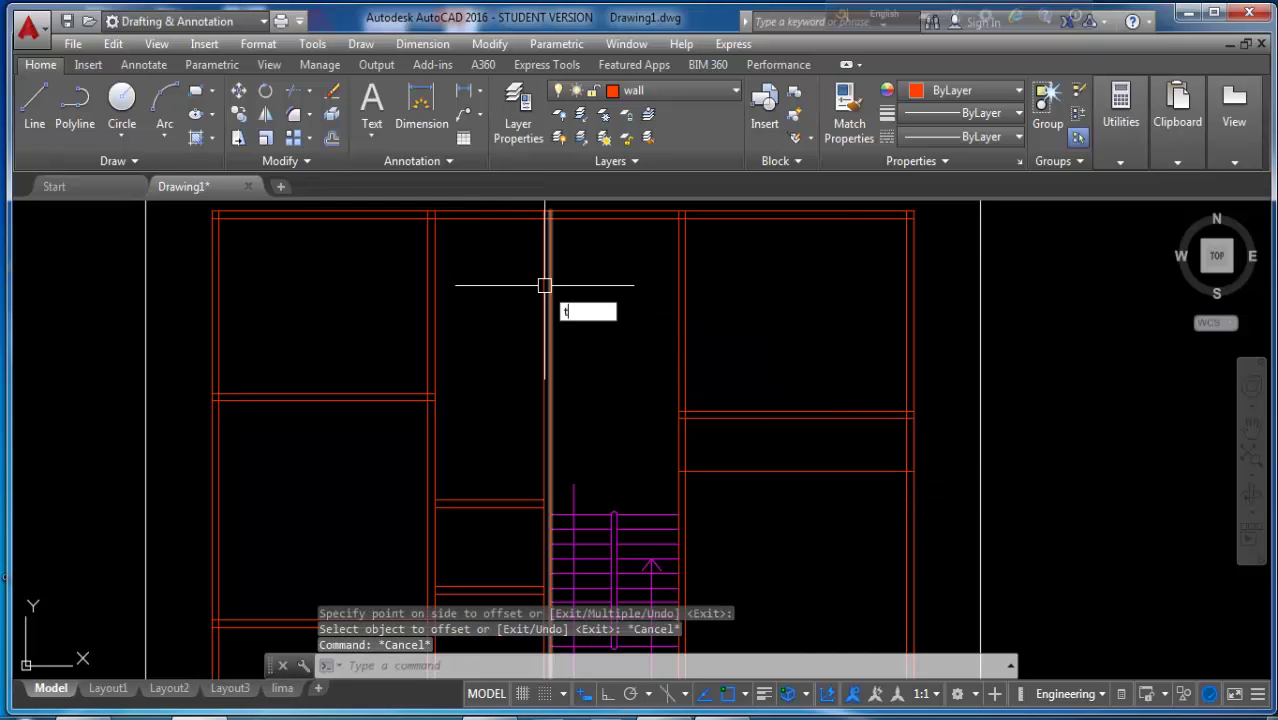
key("Return")
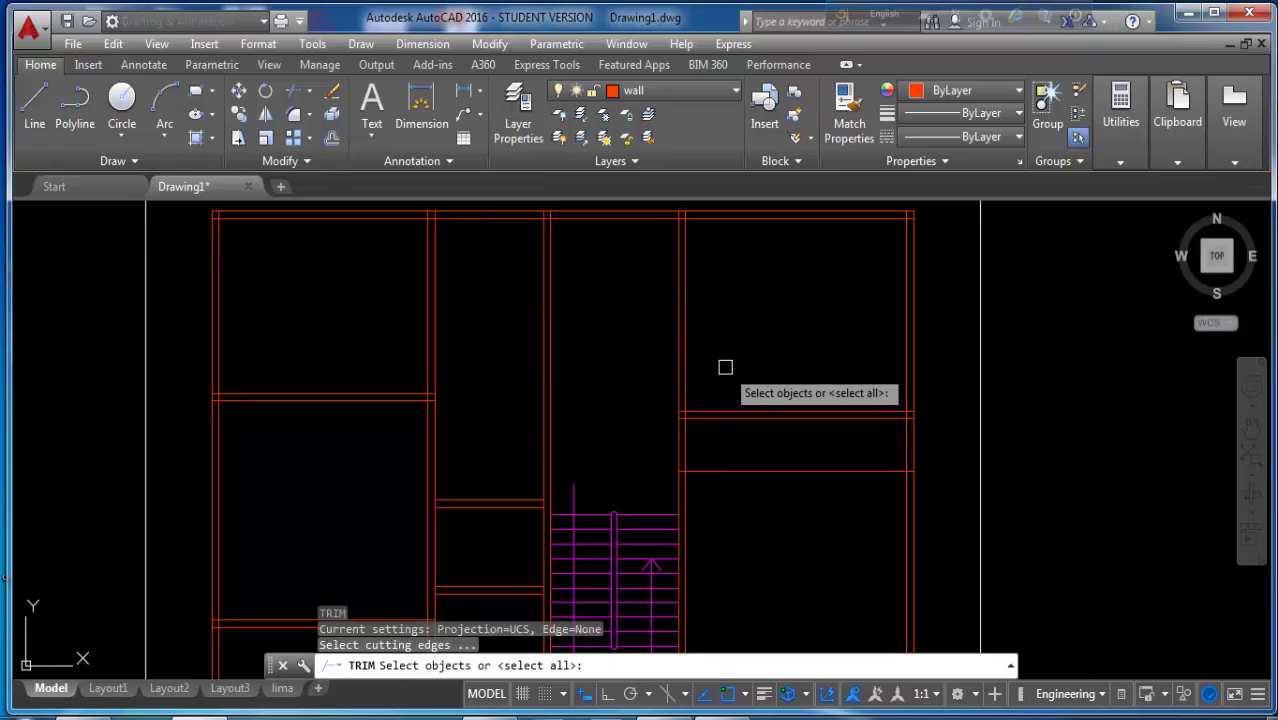
key("Return")
left_click(664, 436)
left_click(771, 451)
left_click(768, 472)
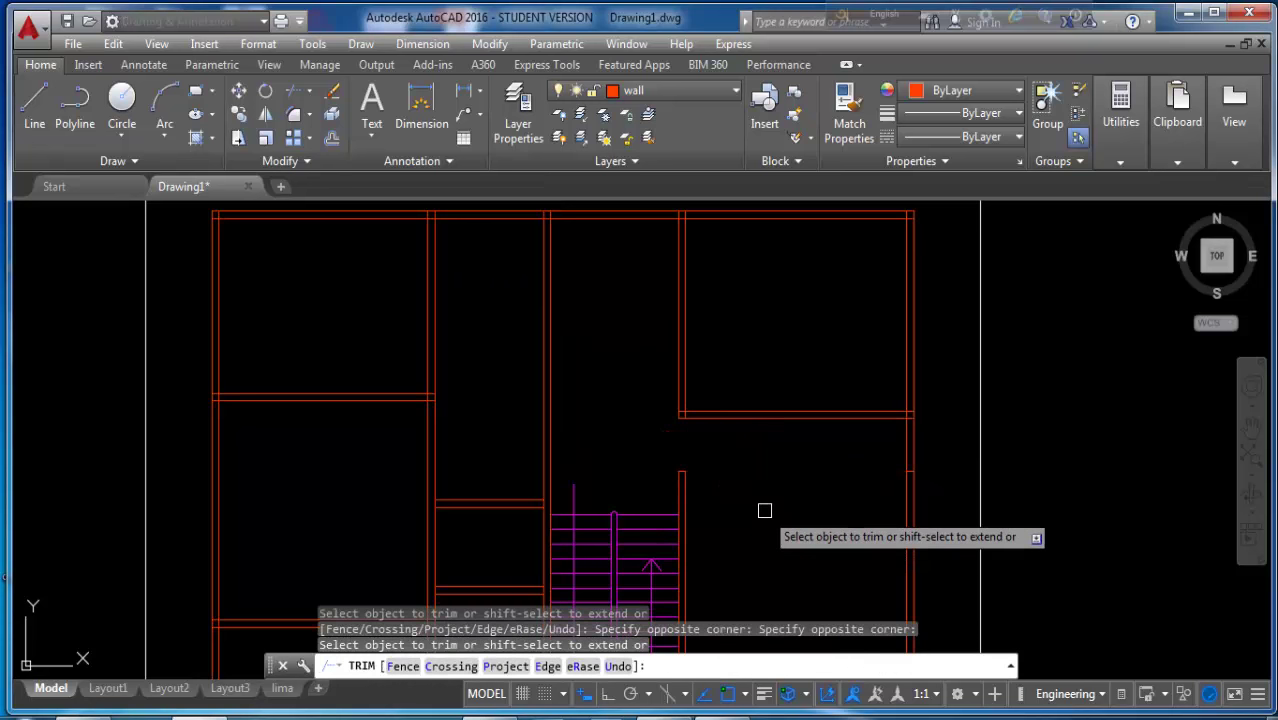
key("Escape")
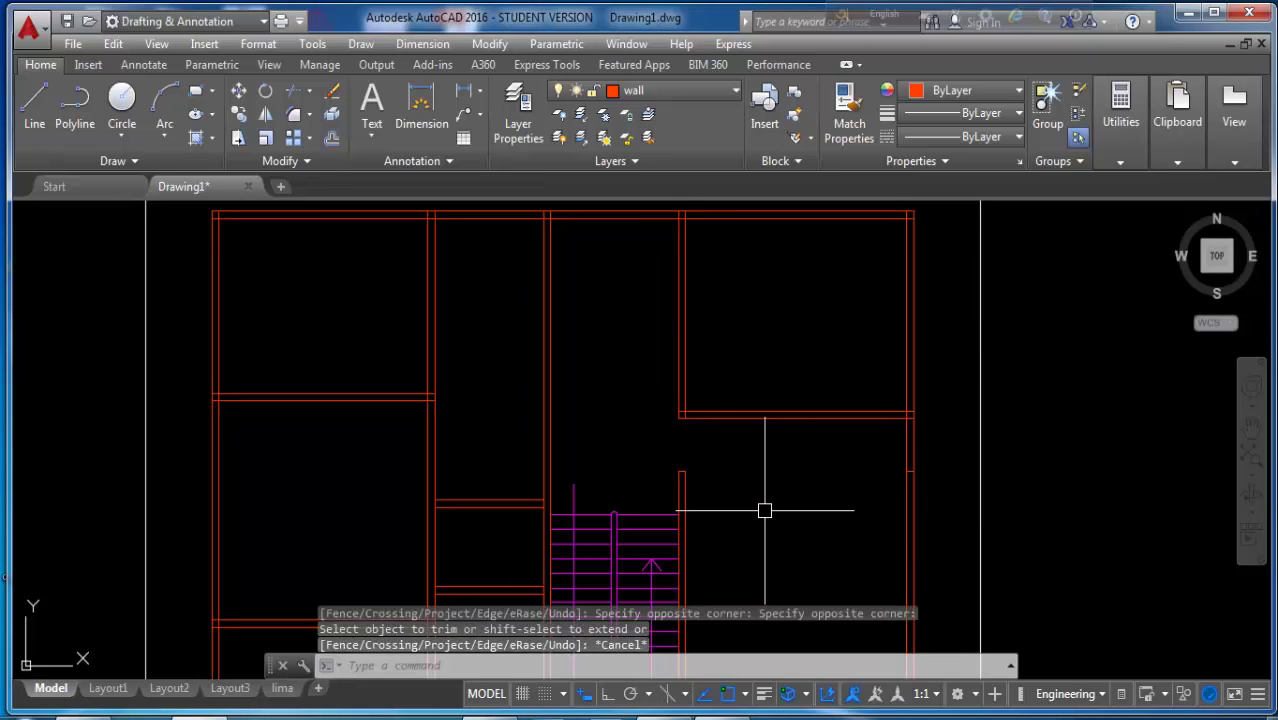
- Offset the vertical wall beside the staircase 2'-6 toward the corridor
middle_click_drag(630, 497, 727, 422)
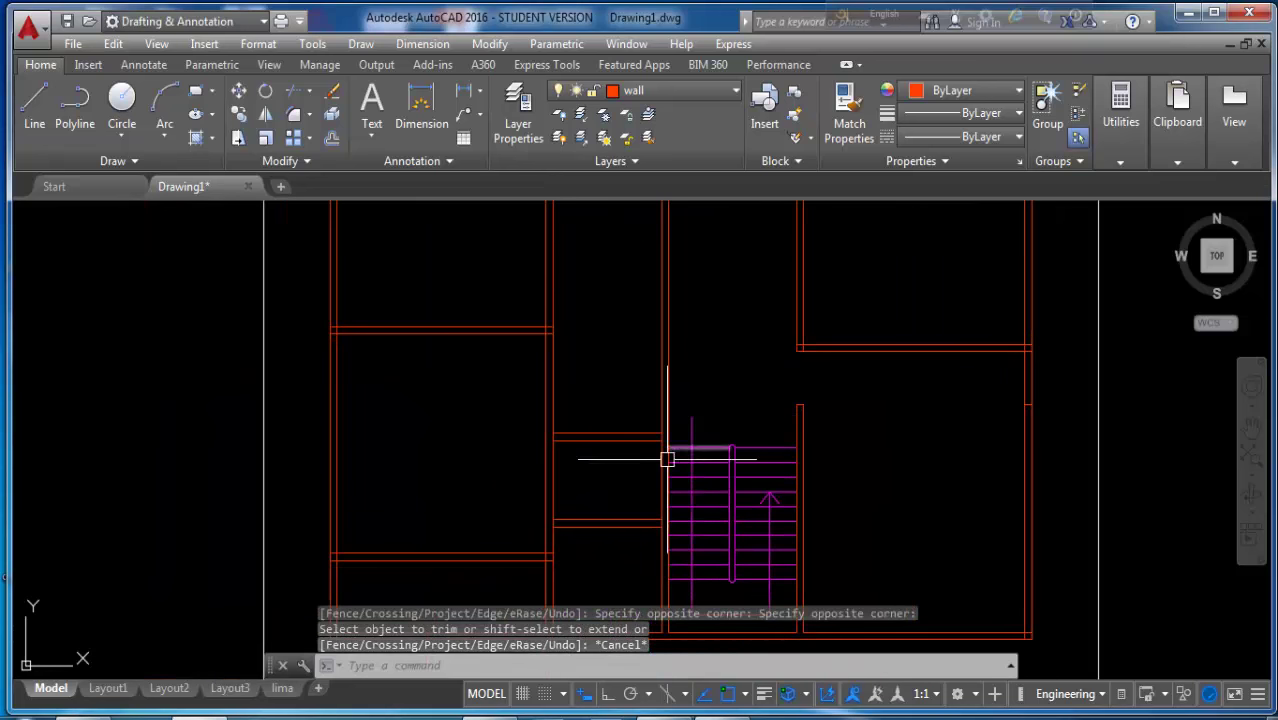
key("Escape")
type("o")
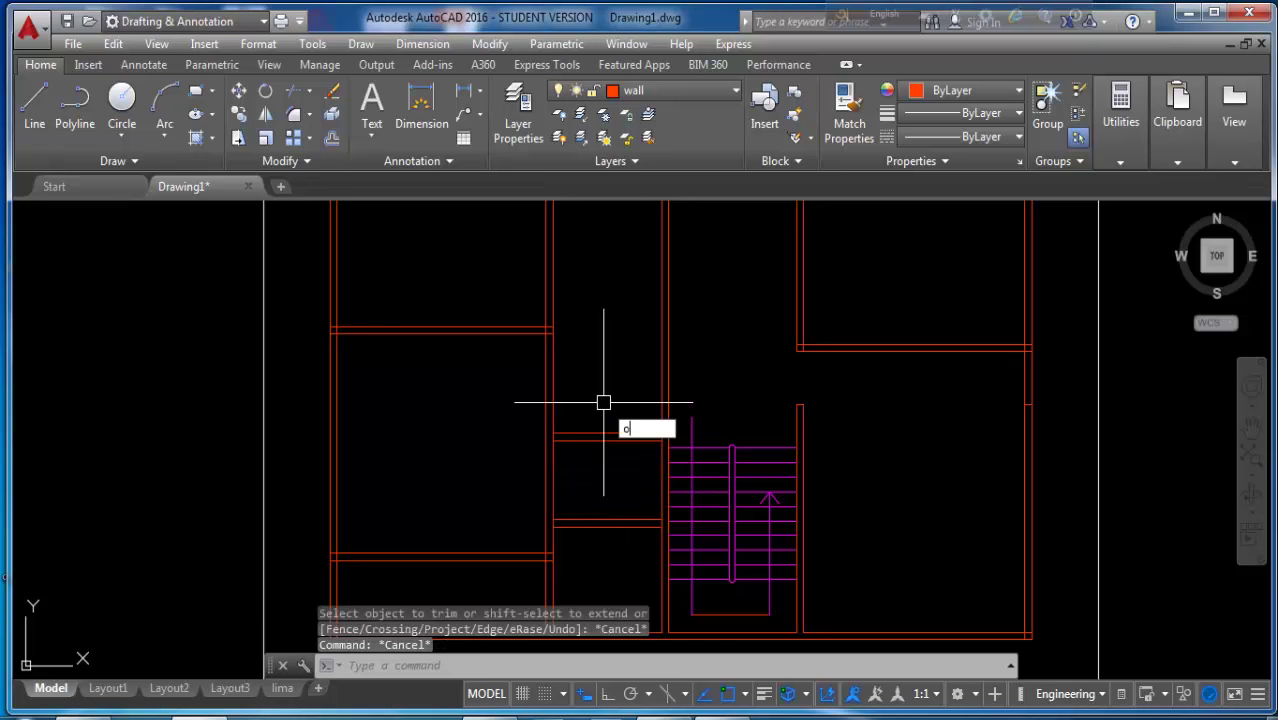
key("Return")
type("2'-6")
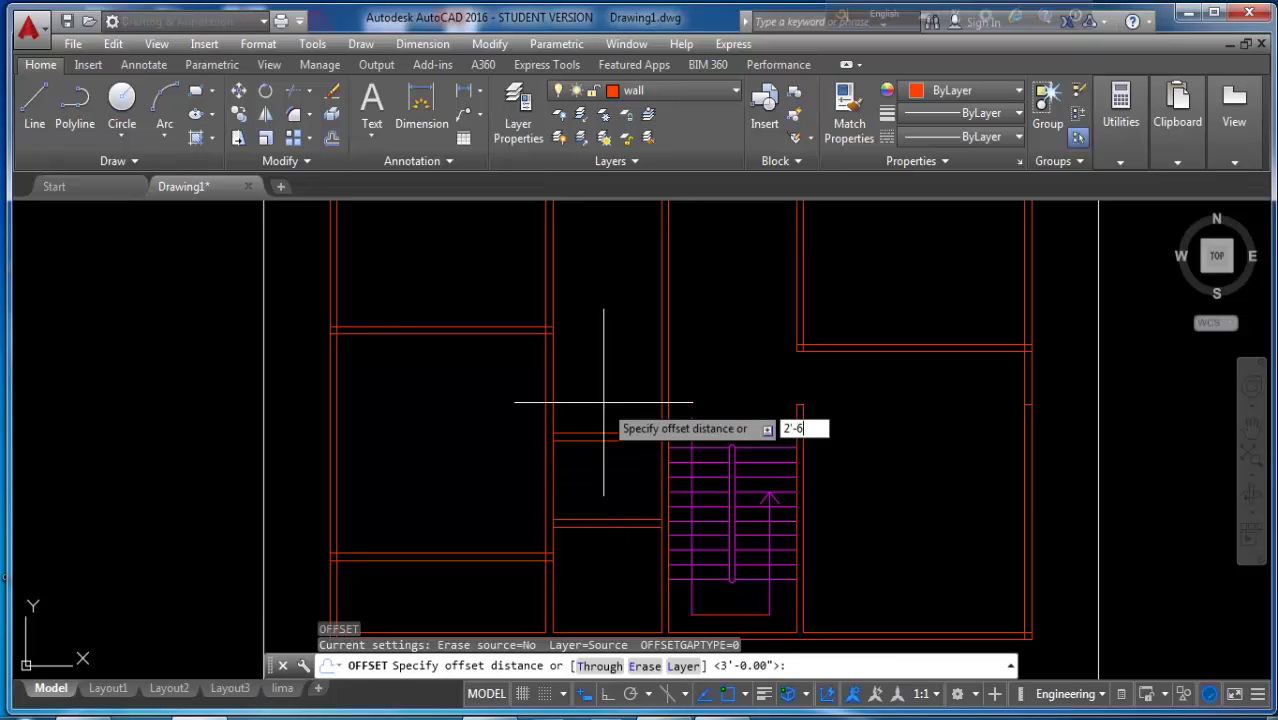
key("Return")
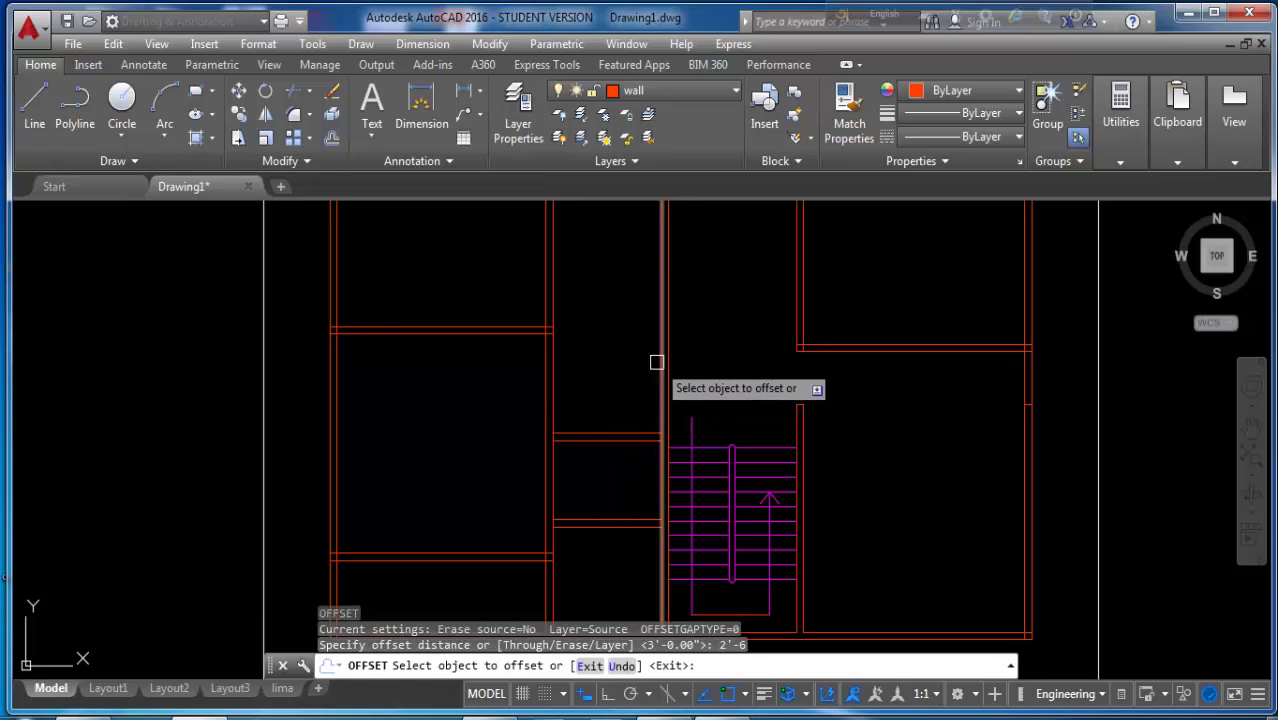
left_click(659, 362)
left_click(613, 361)
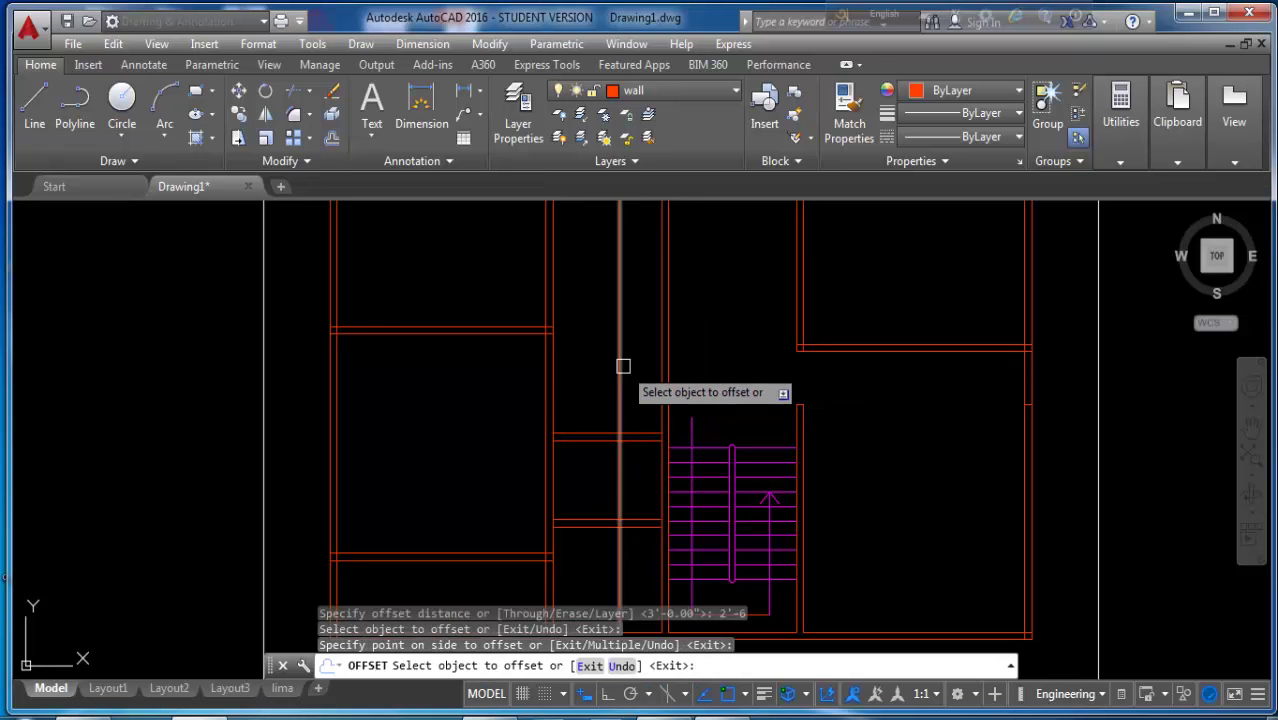
key("Escape")
type("TR")
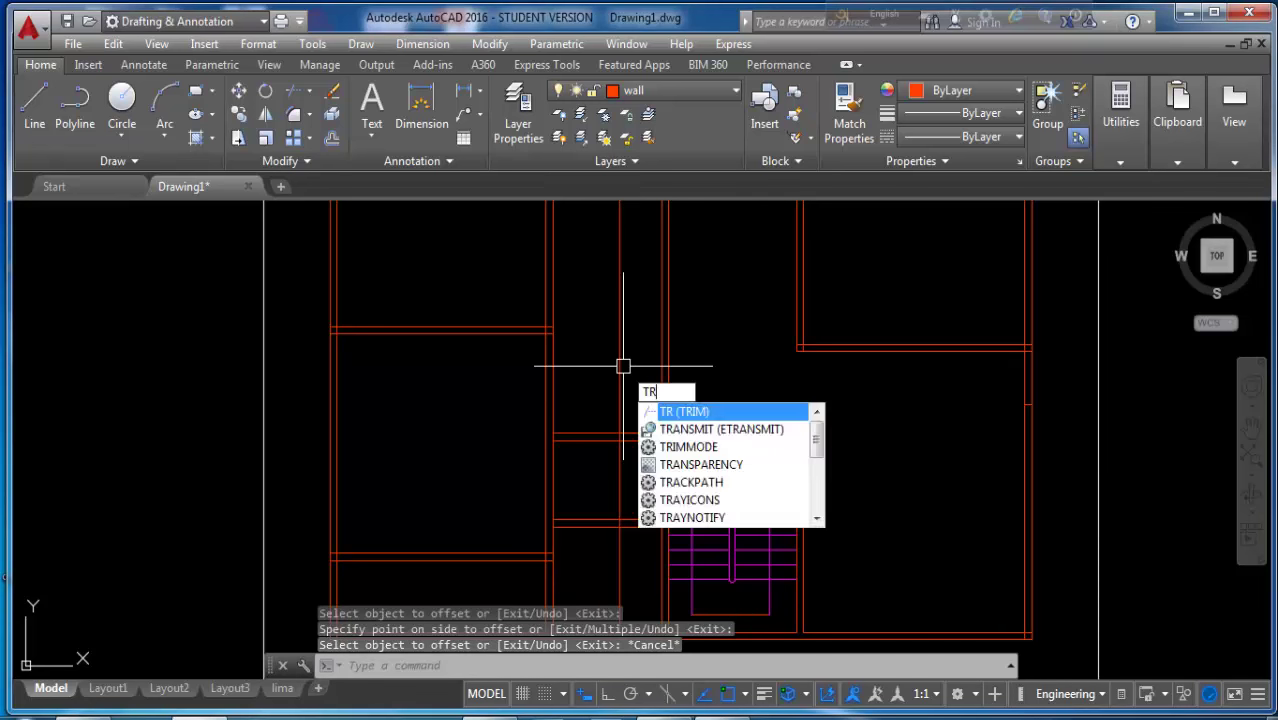
- Trim the wall pieces to open the 2'-6 corridor gap
key("Return")
key("Return")
mouse_move(644, 410)
left_mouse_down()
mouse_move(700, 475)
mouse_move(565, 470)
left_mouse_up()
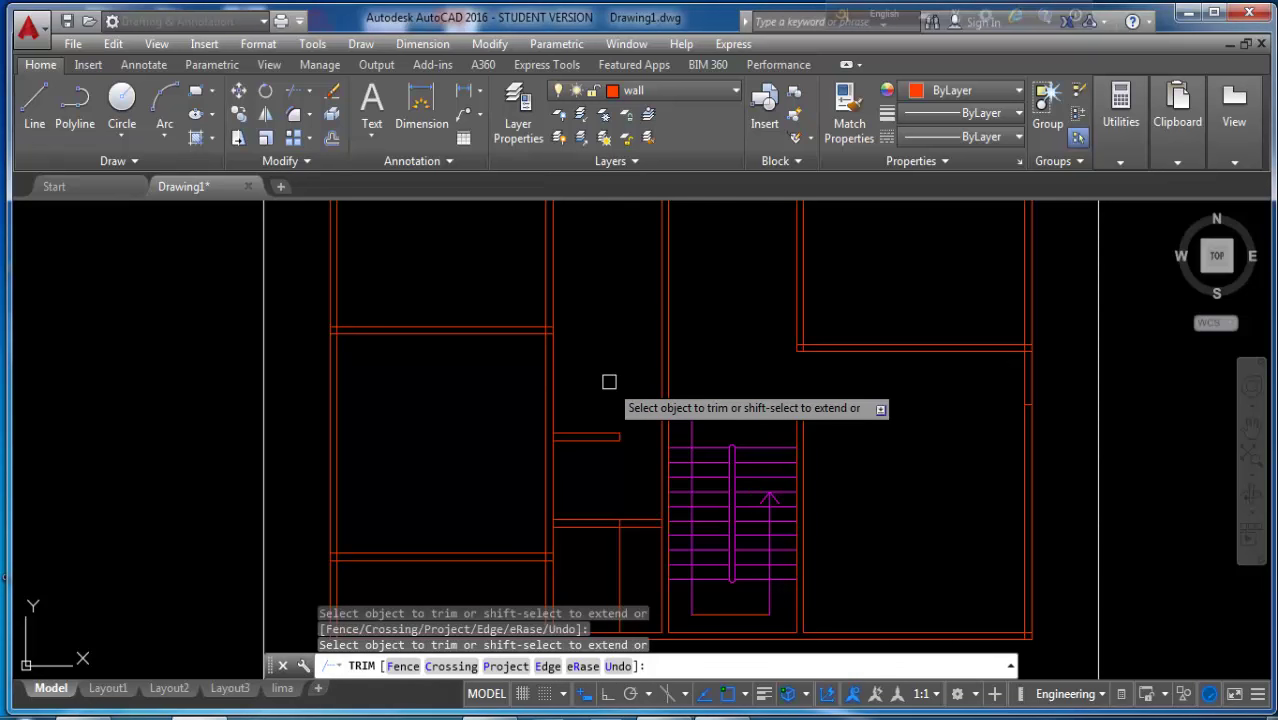
middle_click_drag(581, 567, 577, 481)
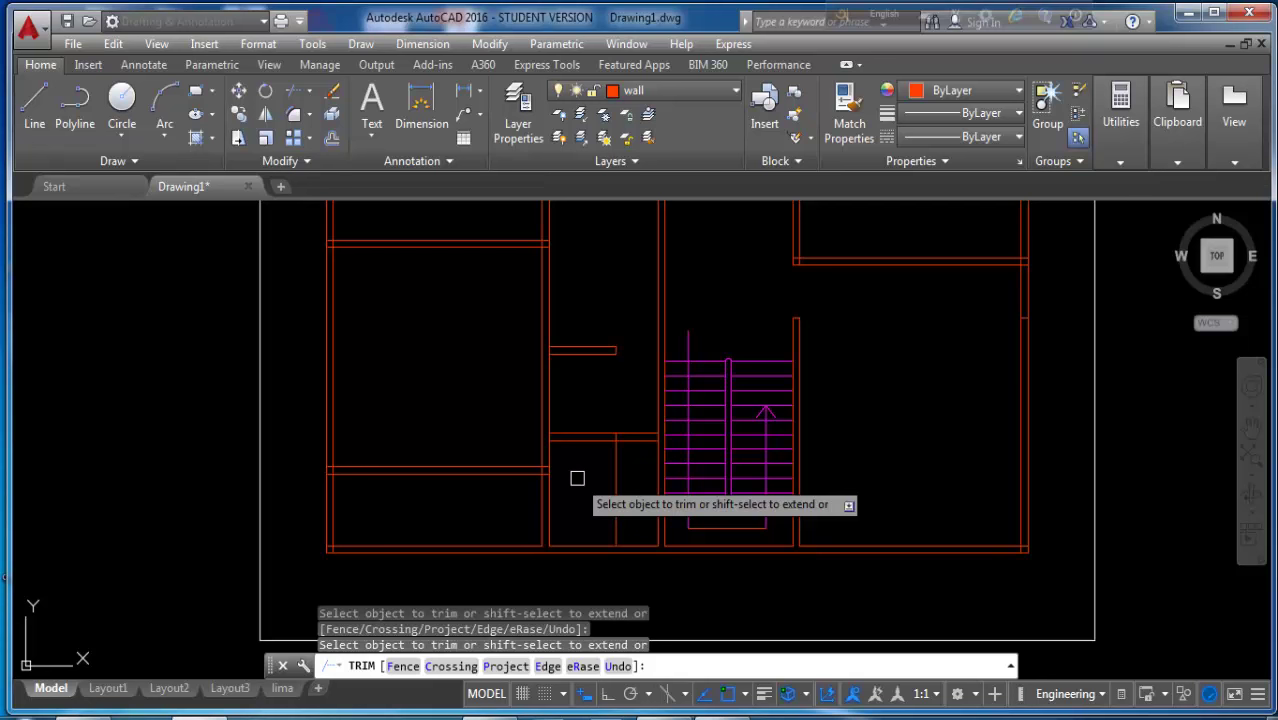
- Delete the leftover horizontal wall lines beside the staircase
key("Escape")
left_click(504, 428)
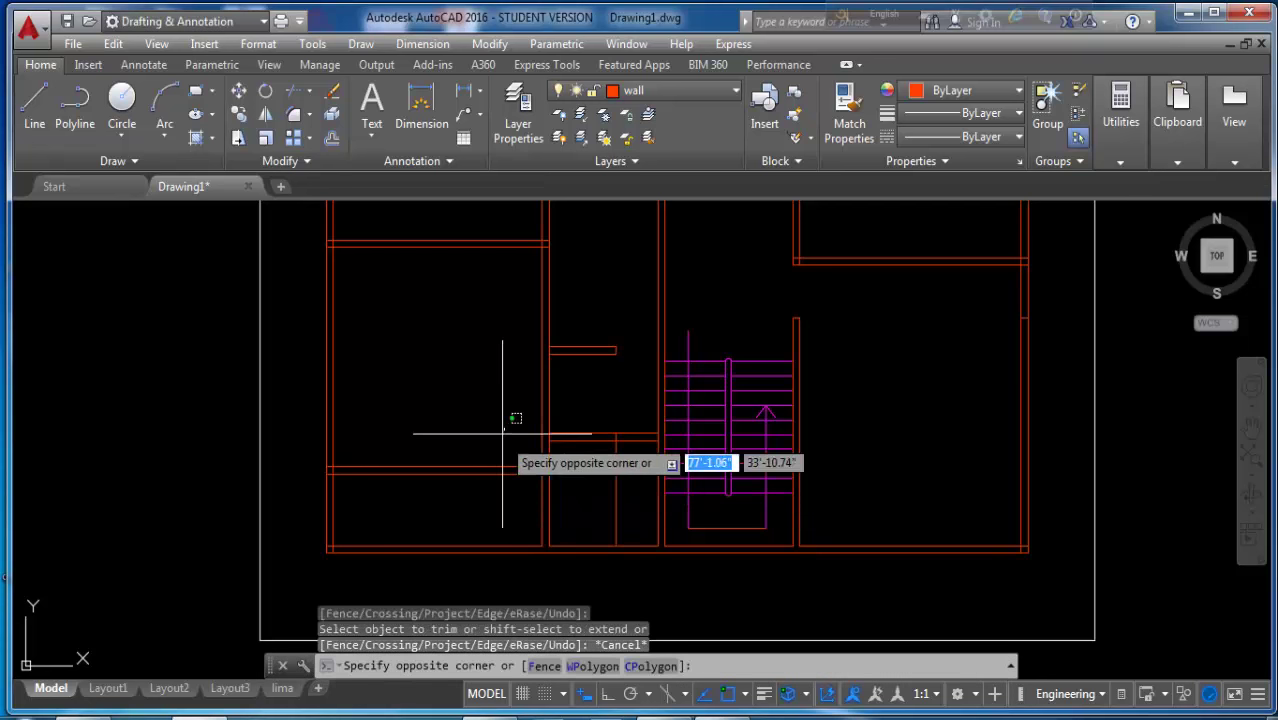
left_click(487, 478)
key("Delete")
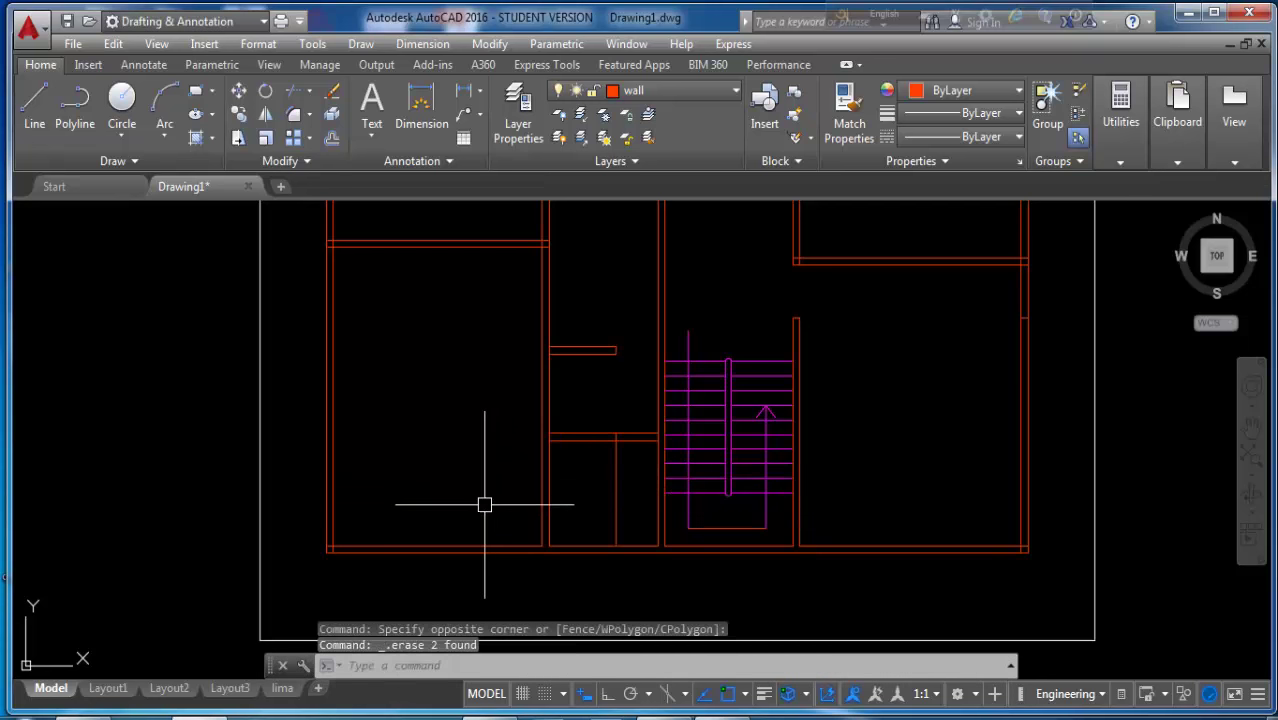
type("o")
- Offset the lower room's wall line 2'-6 upward
key("Return")
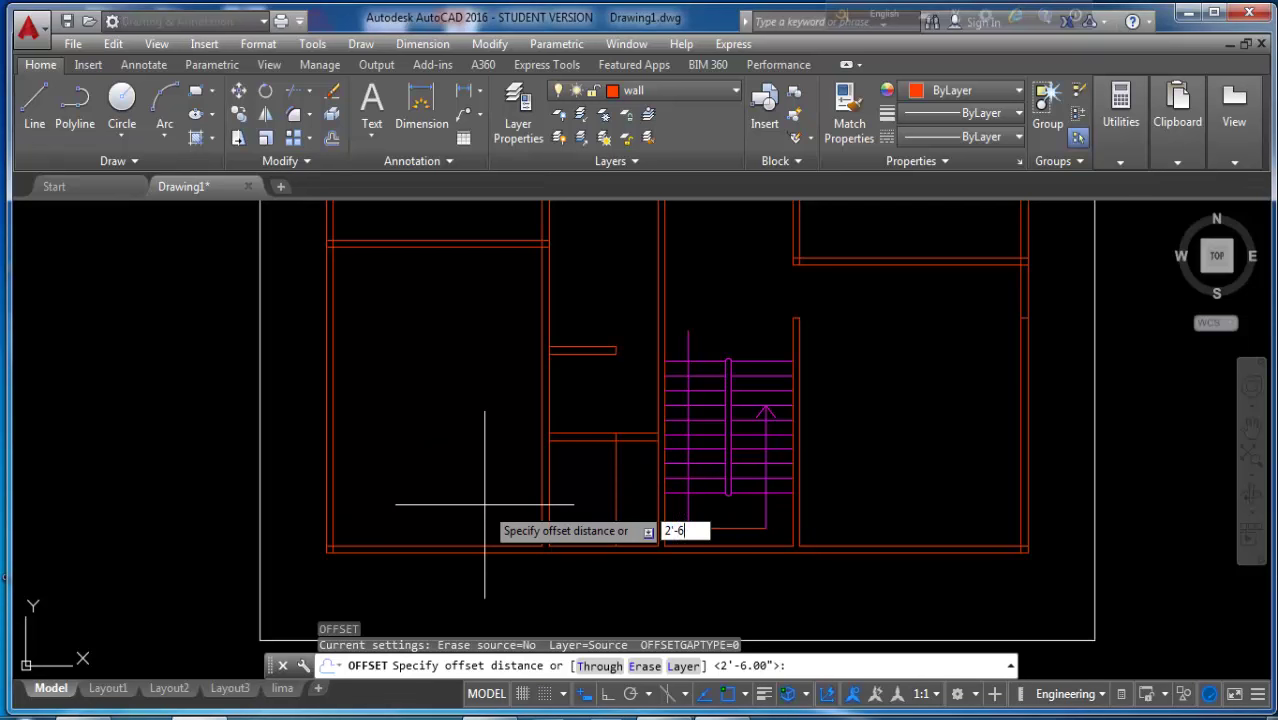
key("Return")
left_click(558, 440)
left_click(577, 482)
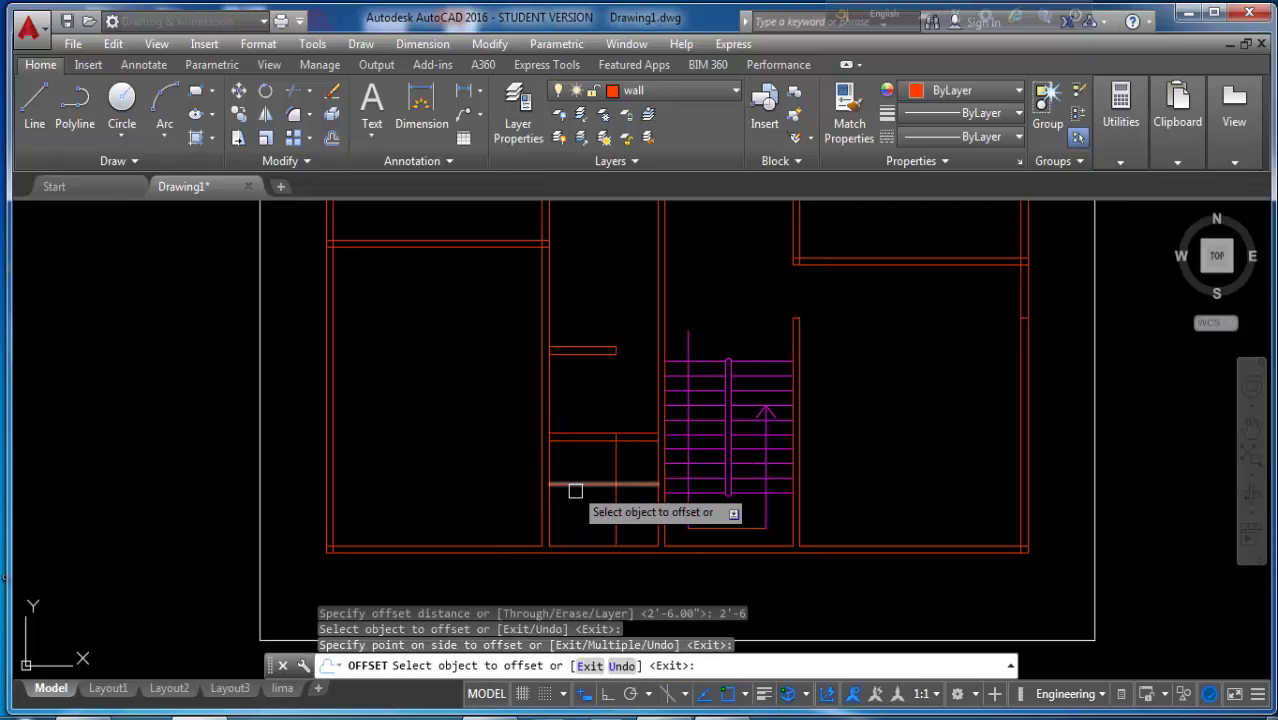
key("Escape")
type("e")
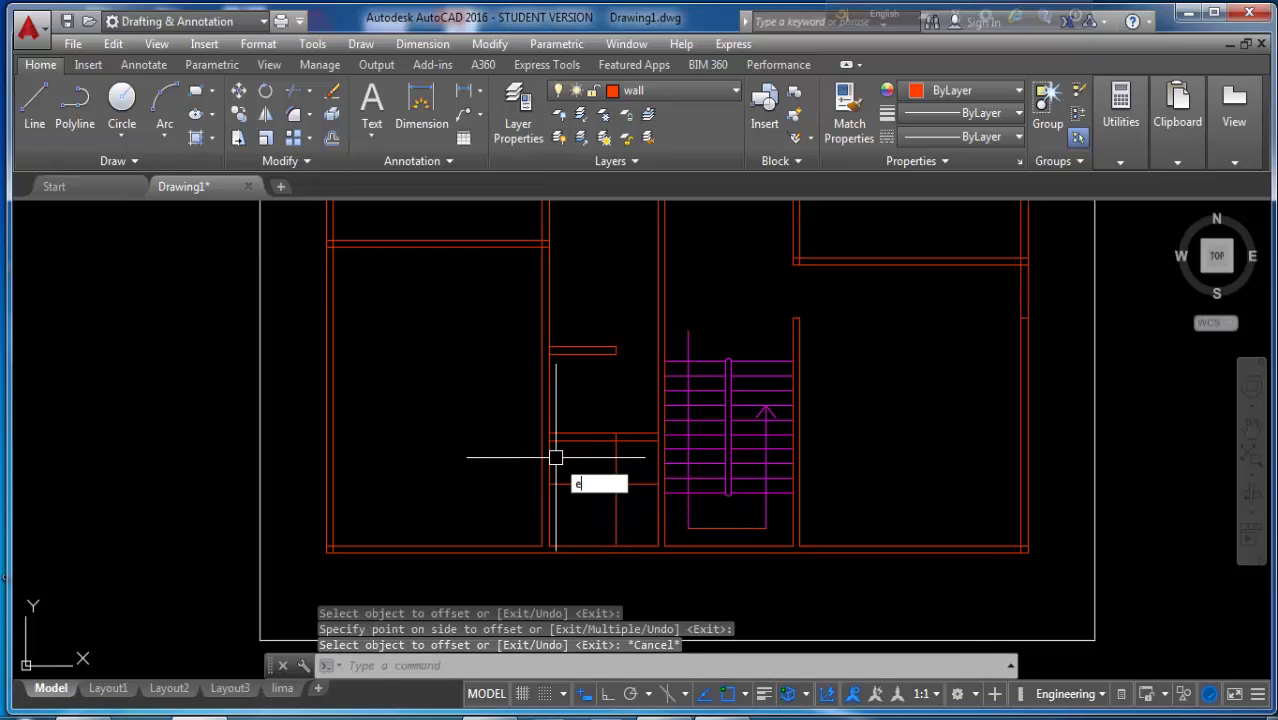
- Trim the wall lines near the stair opening
type("x")
key("Return")
key("Return")
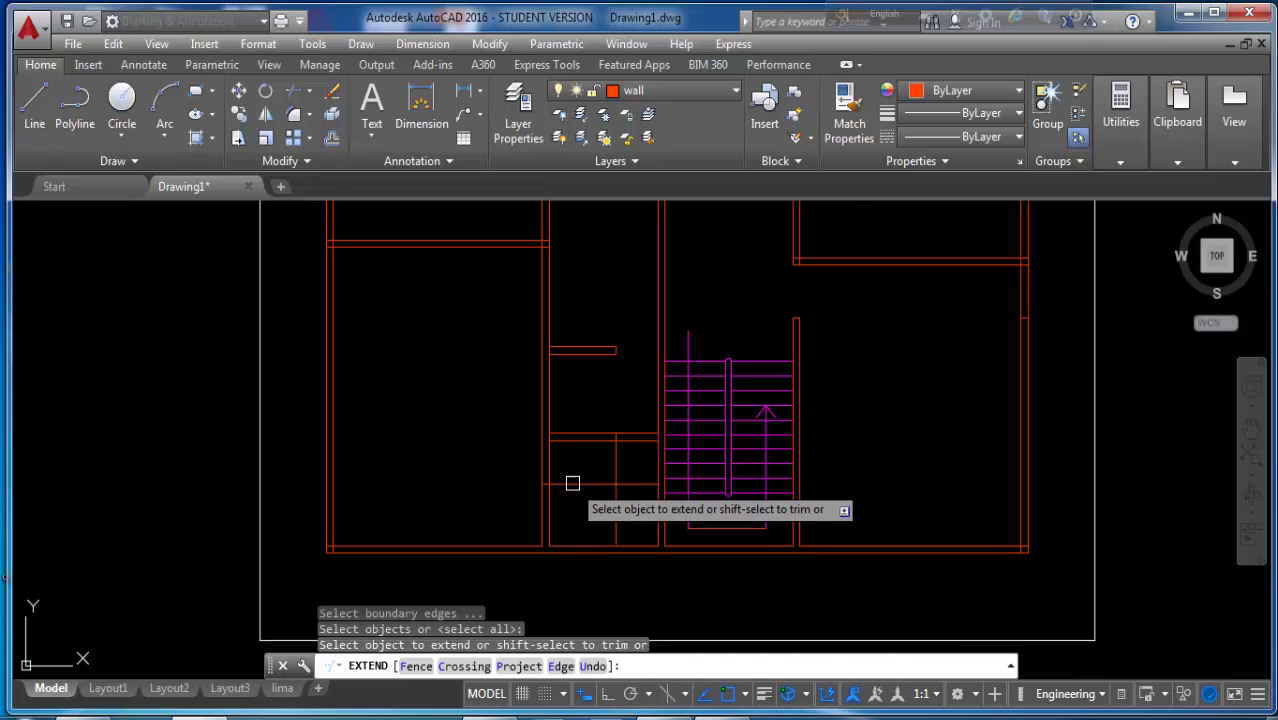
key("Escape")
type("TR")
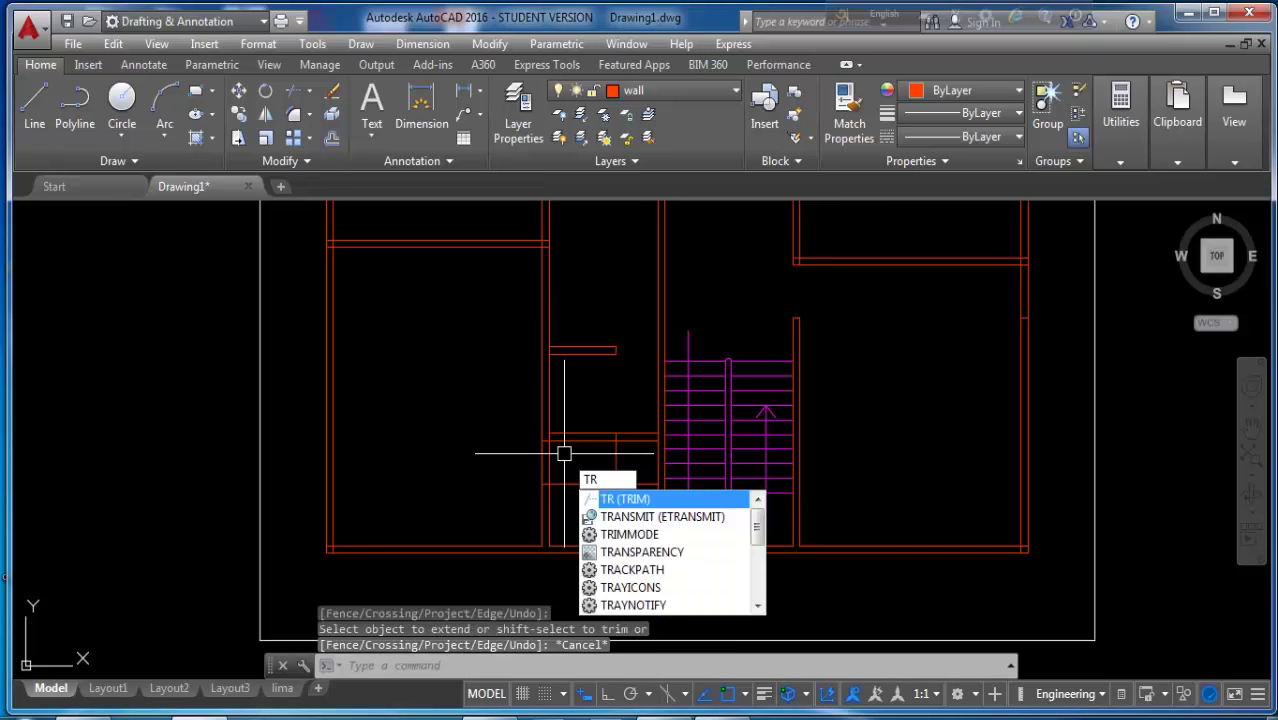
key("Return")
key("Return")
left_click(565, 452)
left_click(533, 473)
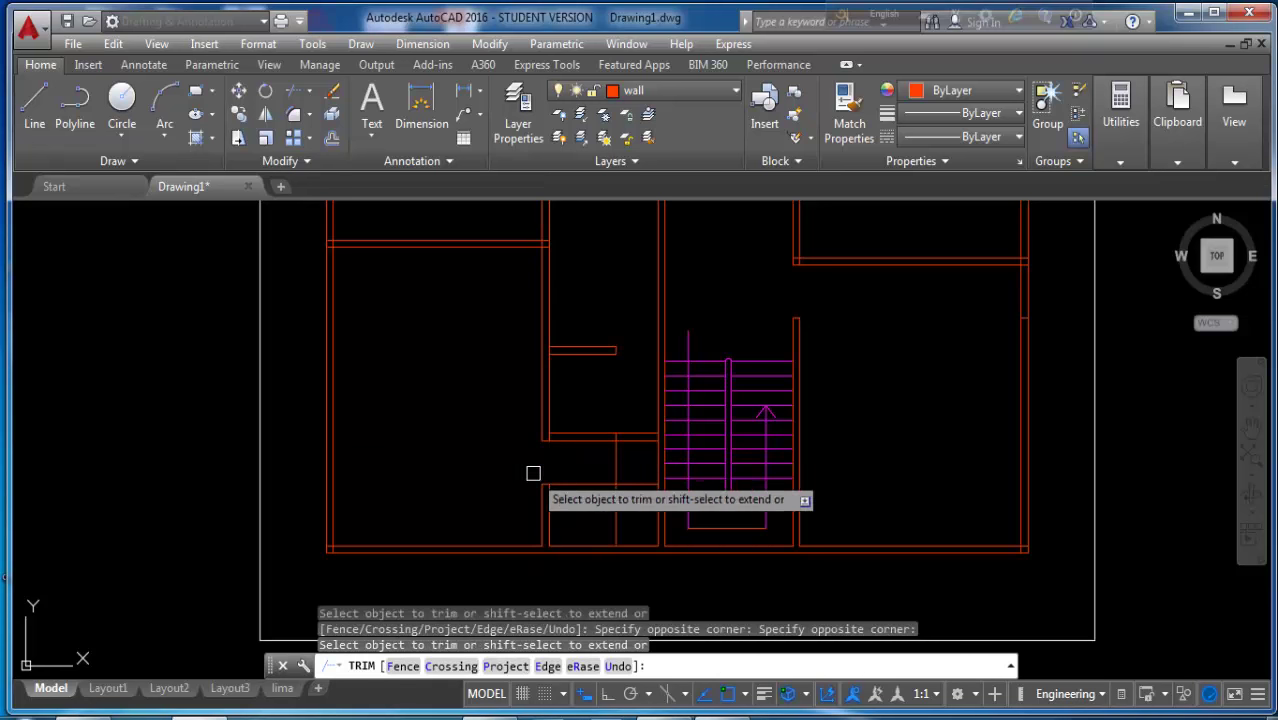
key("Return")
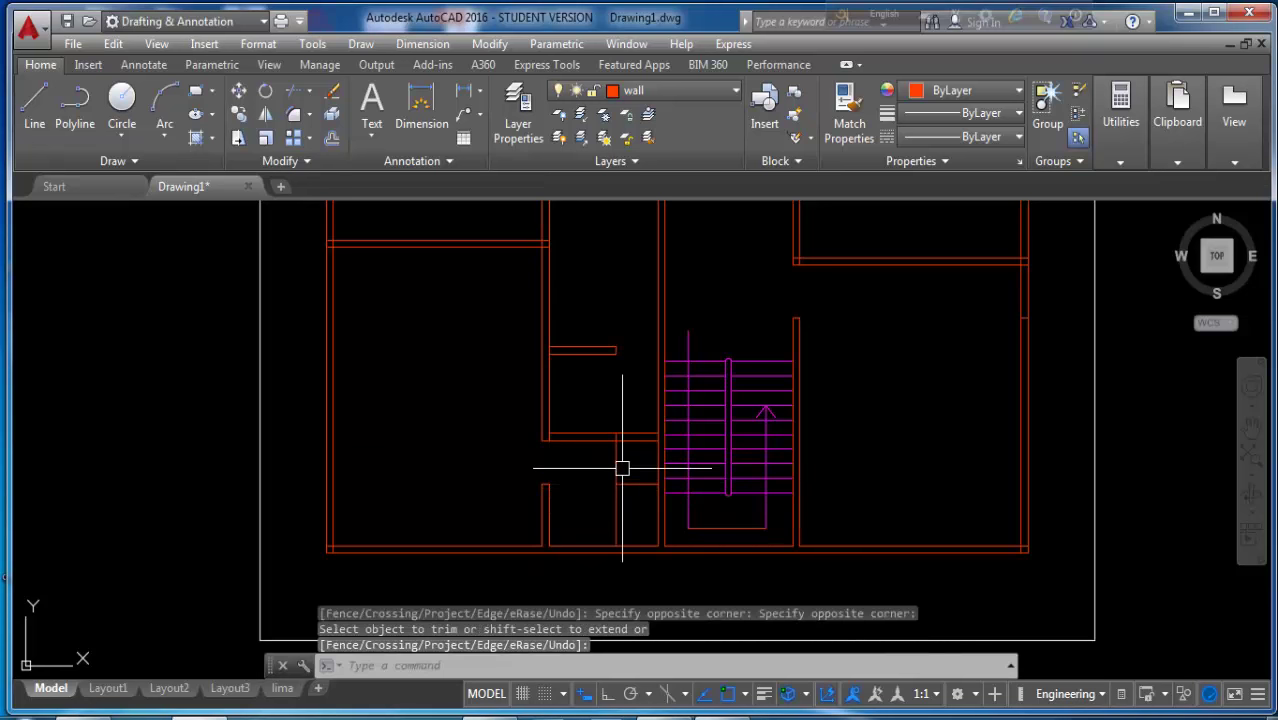
- Erase the leftover vertical and short horizontal lines near the stair
left_click(625, 469)
left_click(603, 495)
key("Delete")
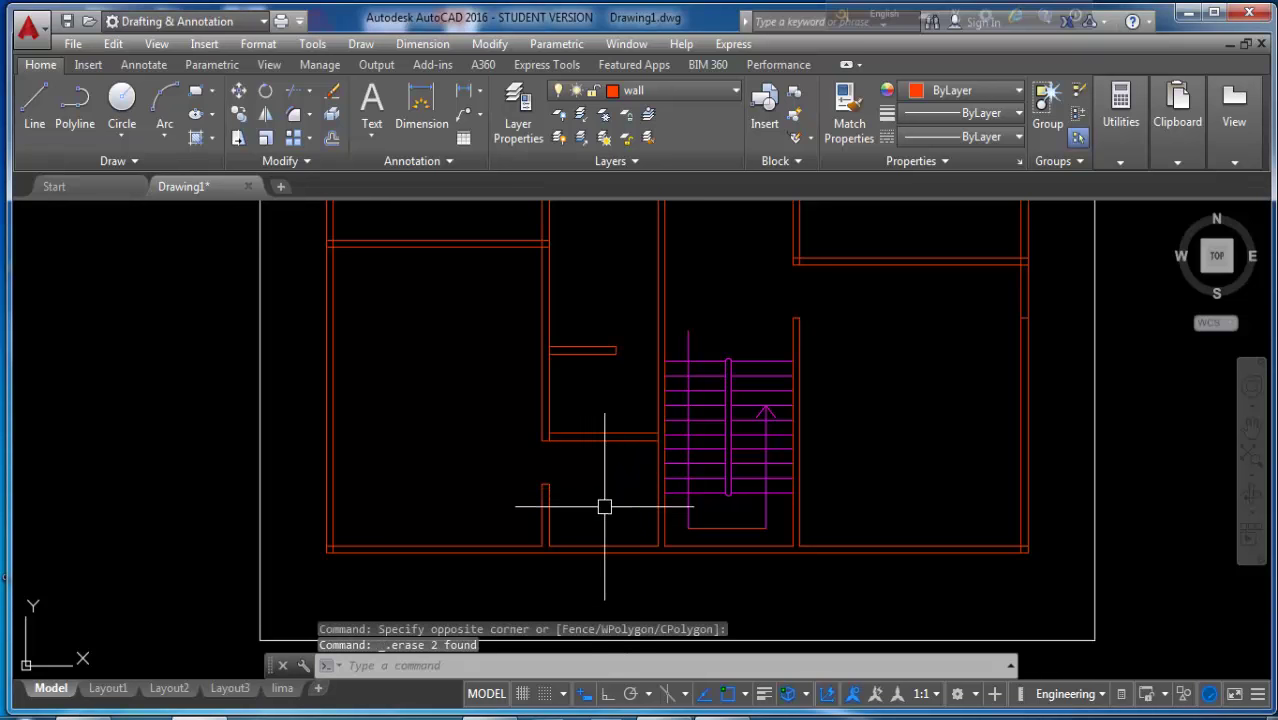
scroll(602, 505, "down", 2)
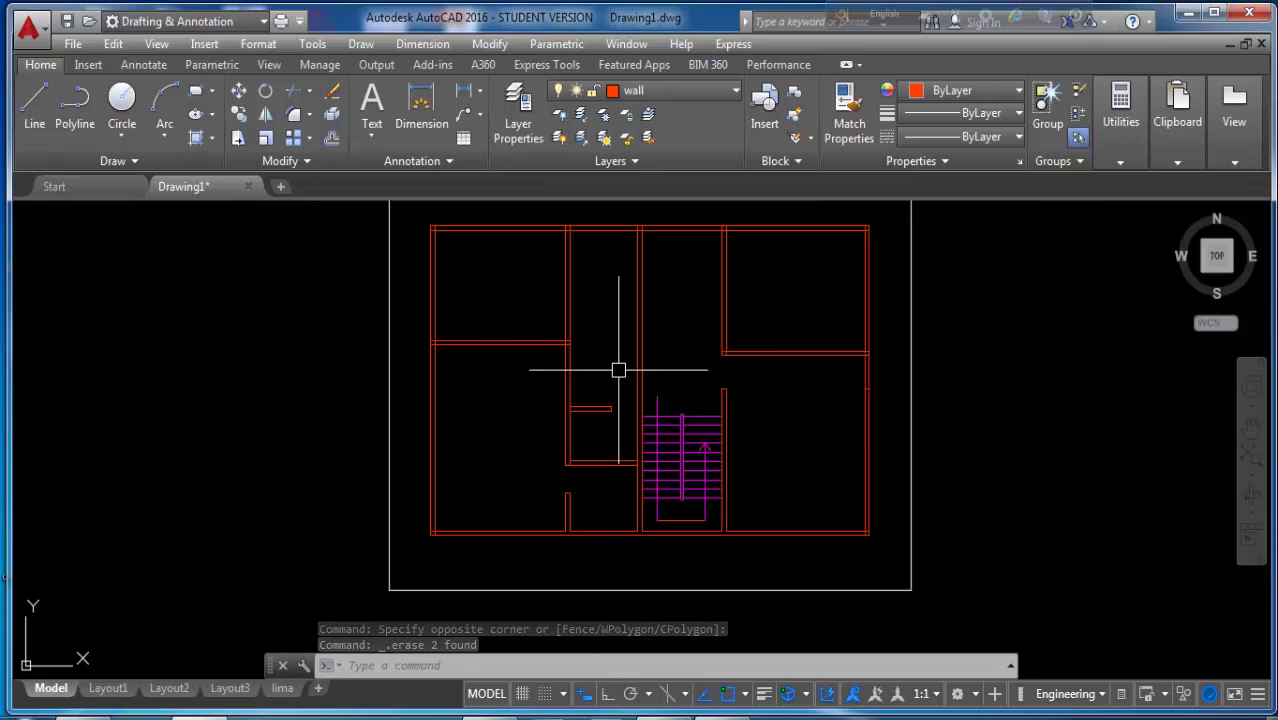
- Offset two of the left room's horizontal wall lines by 3'
key("Escape")
key("Return")
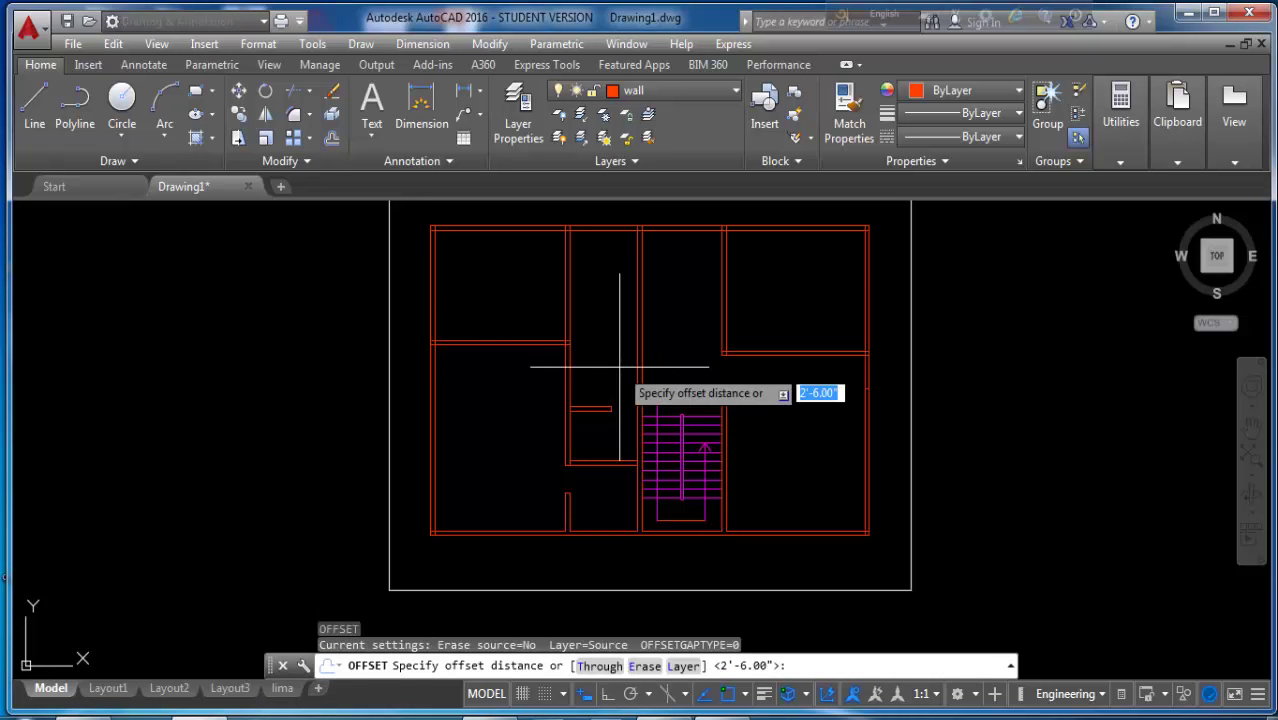
type("3'")
key("Return")
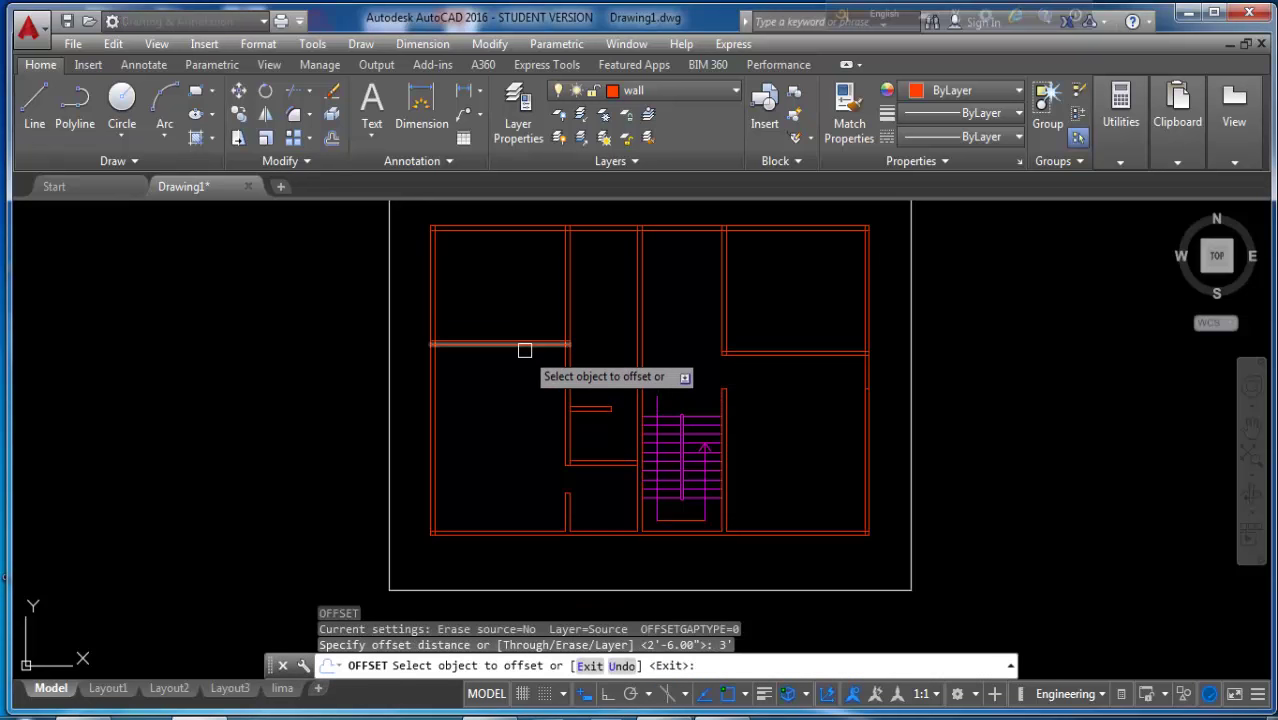
left_click(525, 350)
left_click(600, 379)
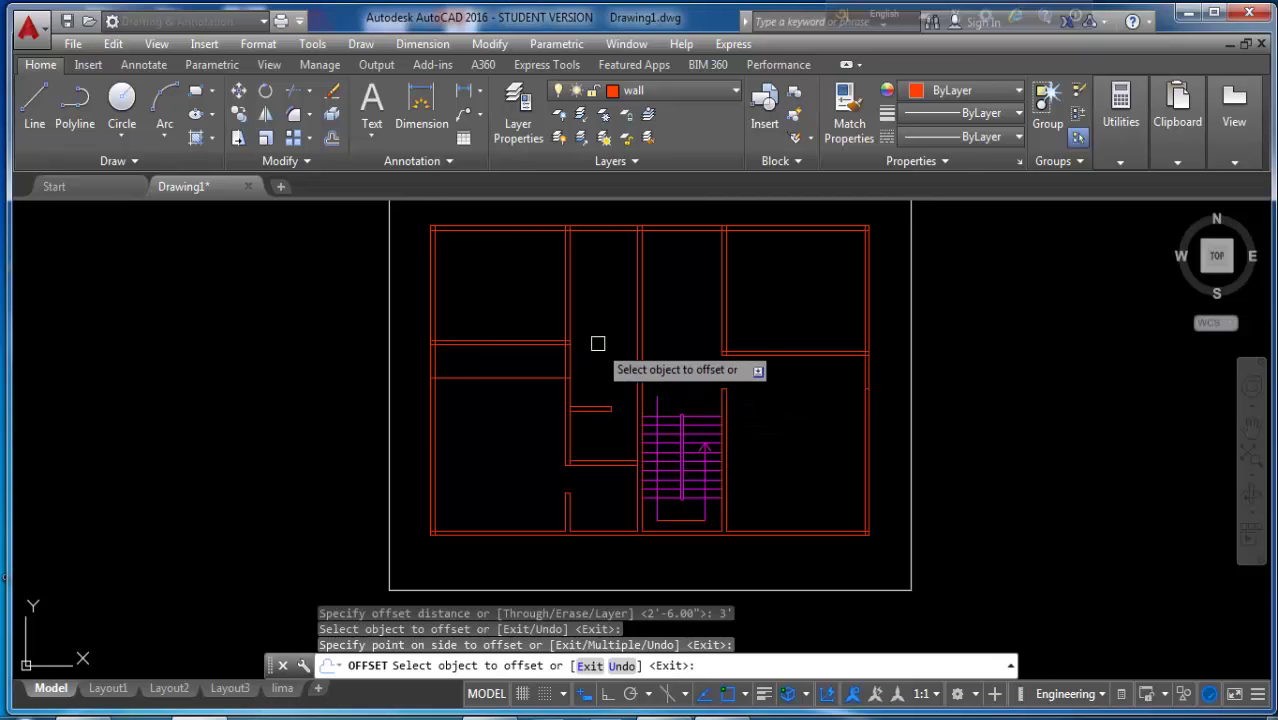
scroll(597, 343, "up", 3)
left_click(533, 334)
left_click(525, 262)
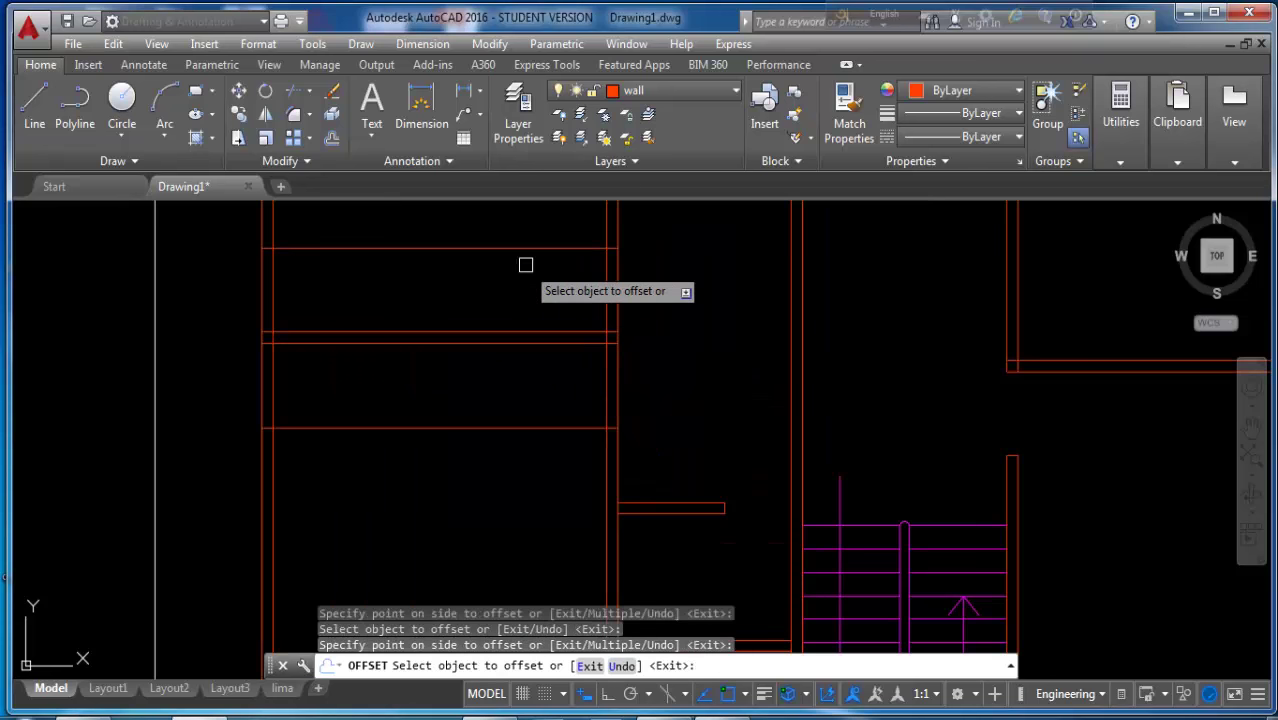
scroll(636, 415, "down", 2)
key("Escape")
type("o")
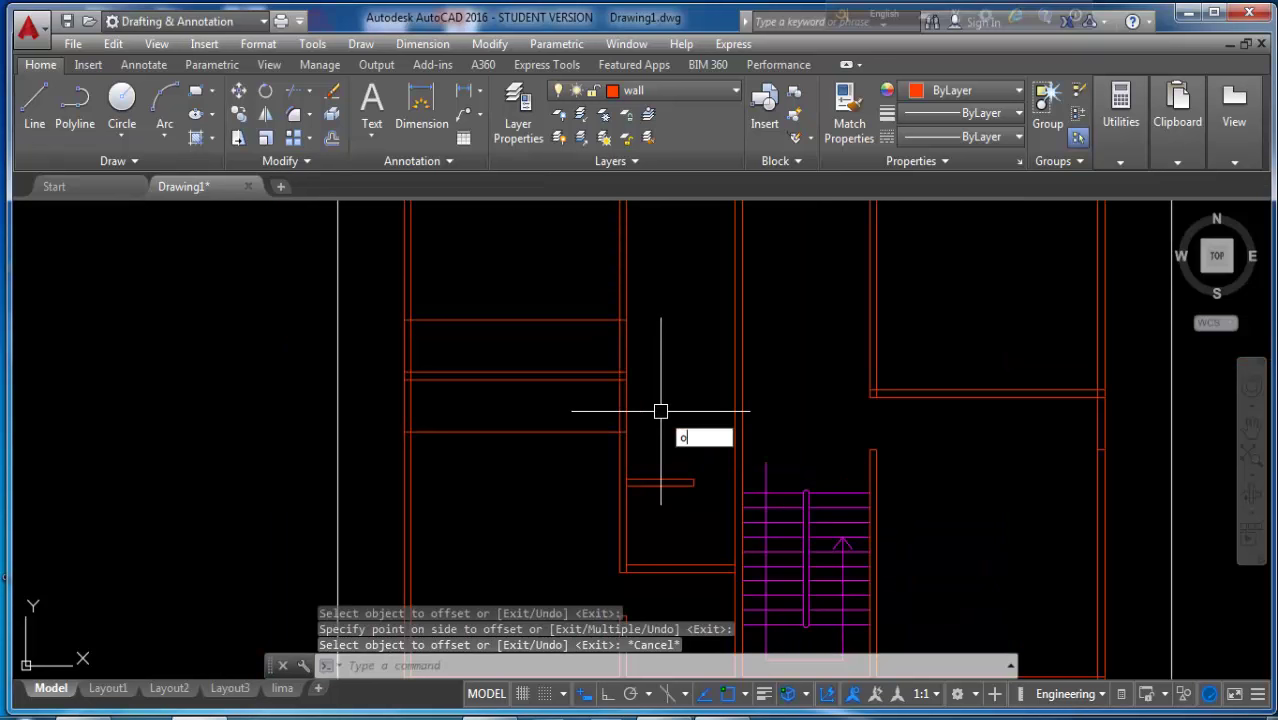
- Trim the left room's new wall lines to open a doorway beside the cross wall
key("Return")
key("Escape")
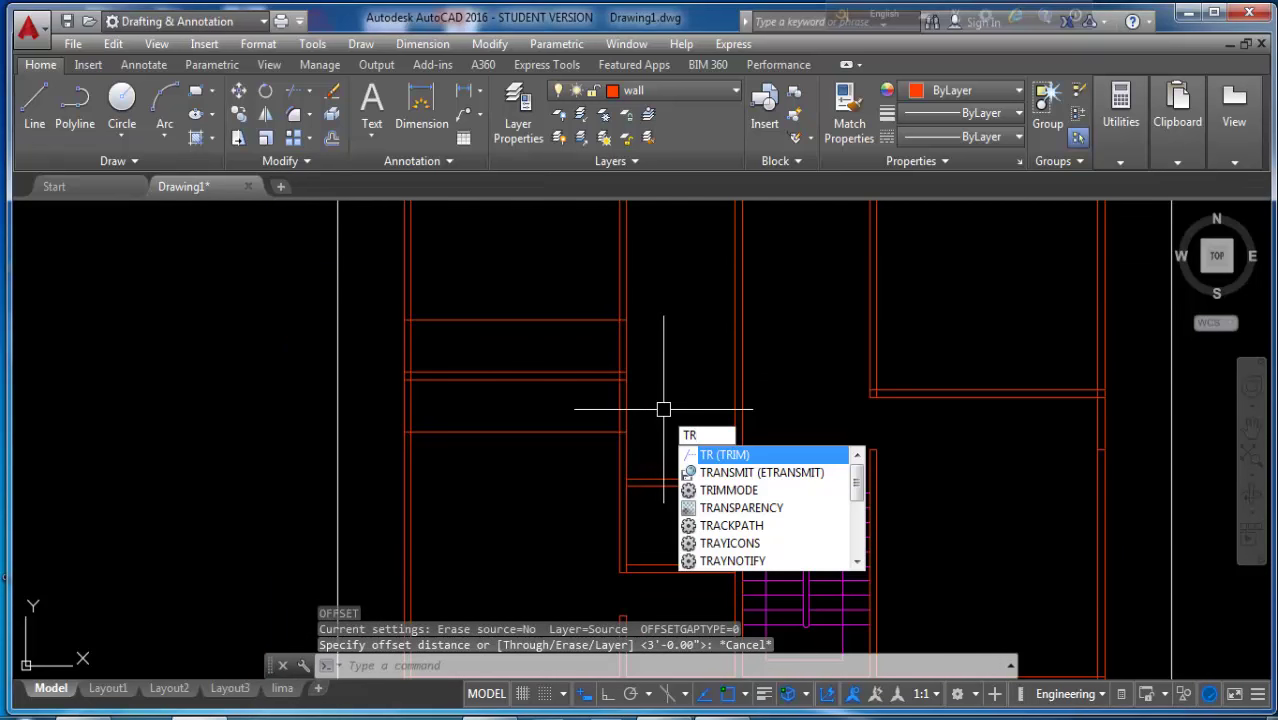
key("Return")
key("Return")
left_click(653, 322)
left_click(570, 303)
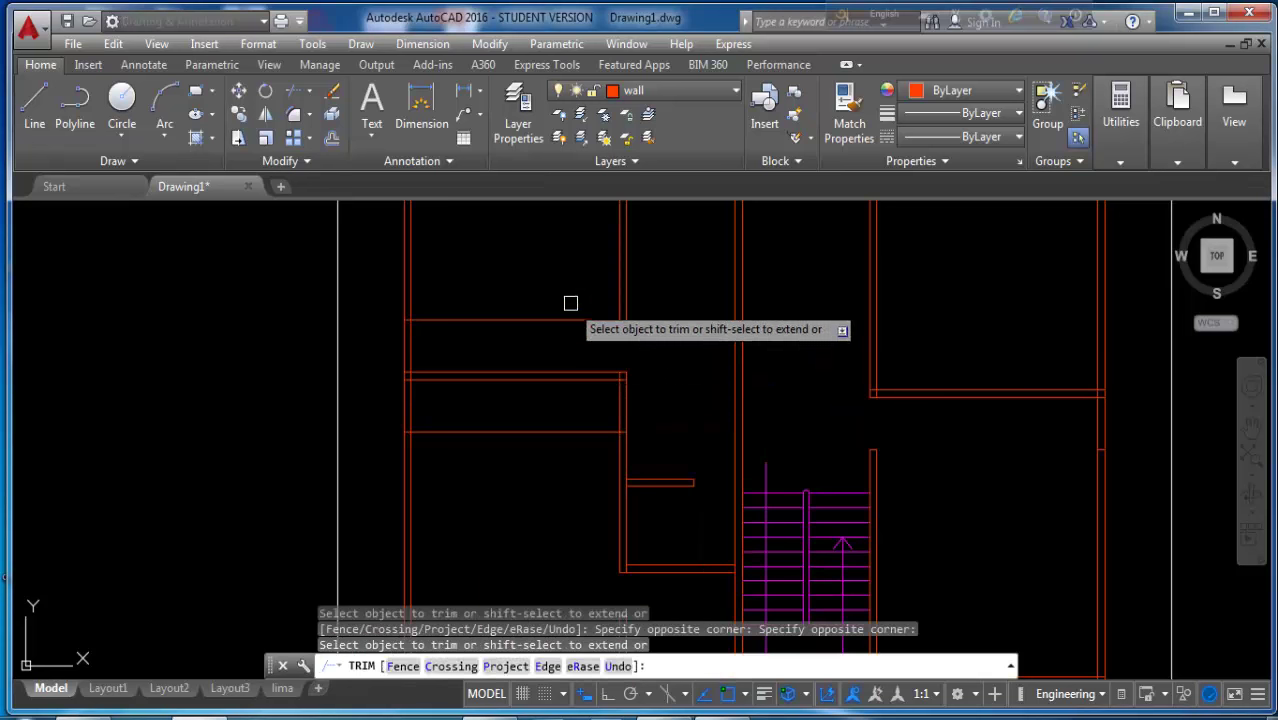
left_click(540, 437)
left_click(555, 455)
left_click(542, 410)
left_click(545, 455)
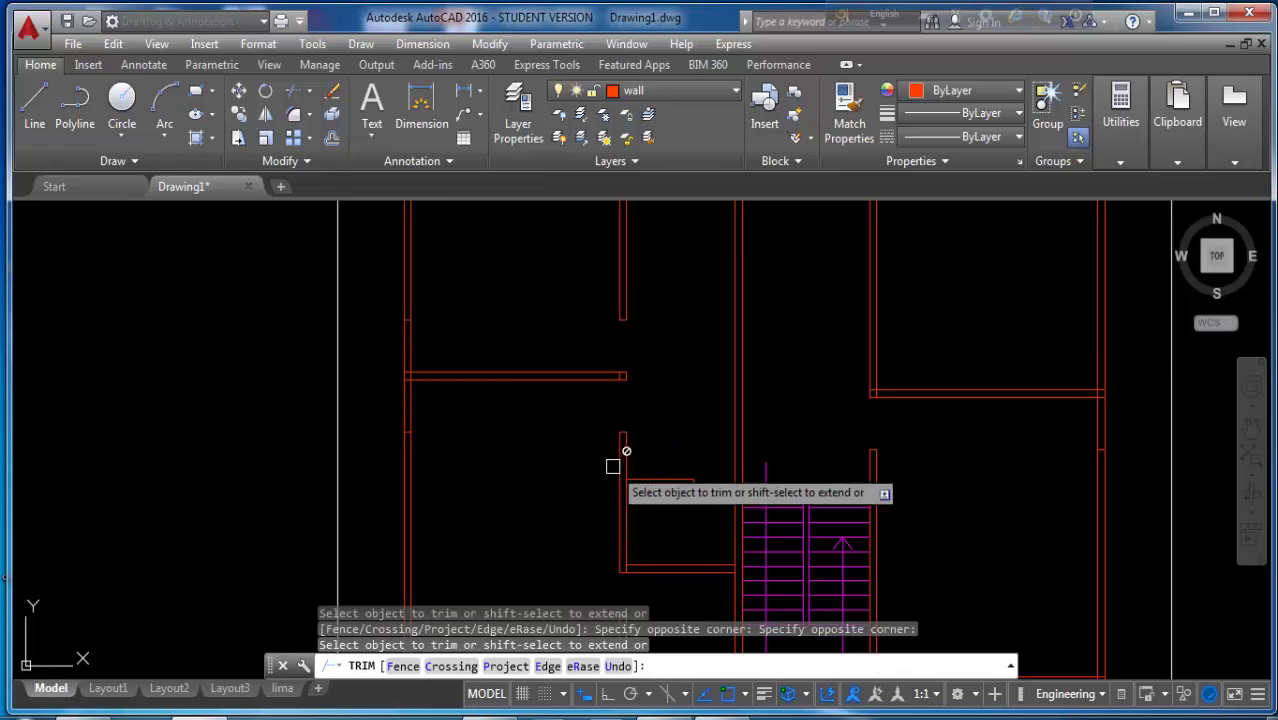
scroll(619, 472, "up", 2)
key("Escape")
- Erase the short leftover vertical line
scroll(614, 313, "up", 5)
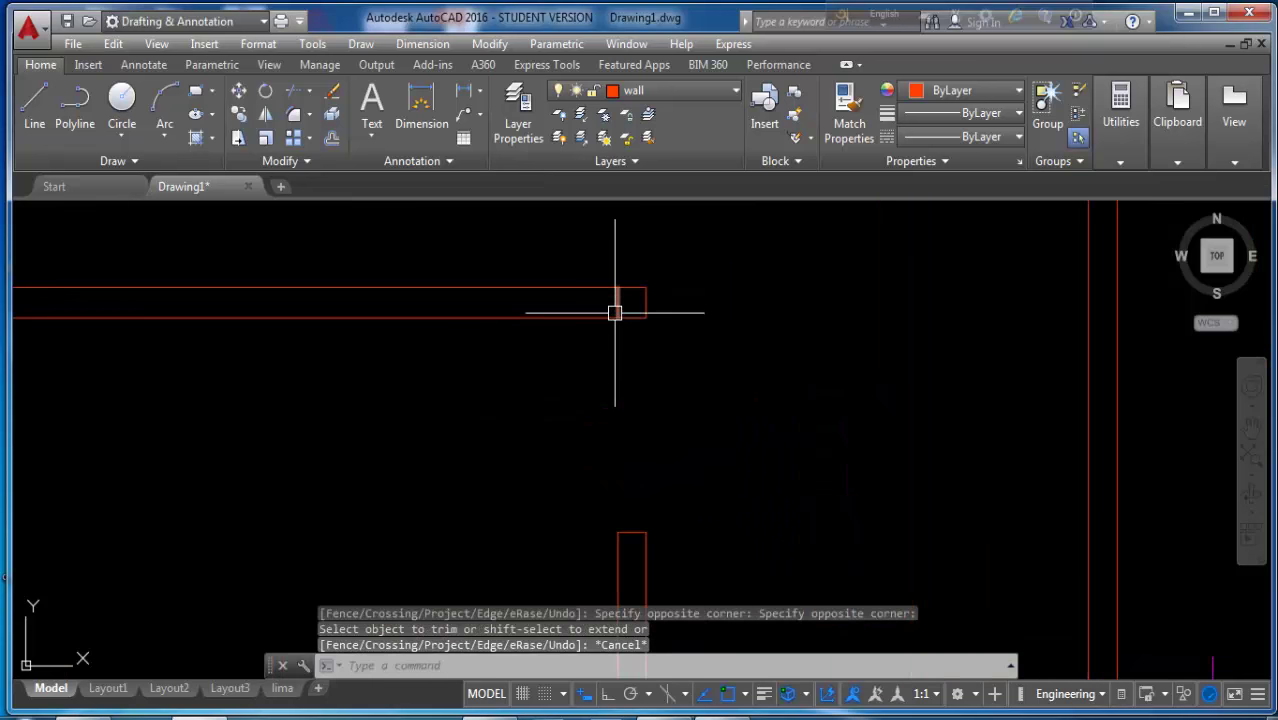
left_click(616, 302)
key("Delete")
scroll(617, 302, "down", 4)
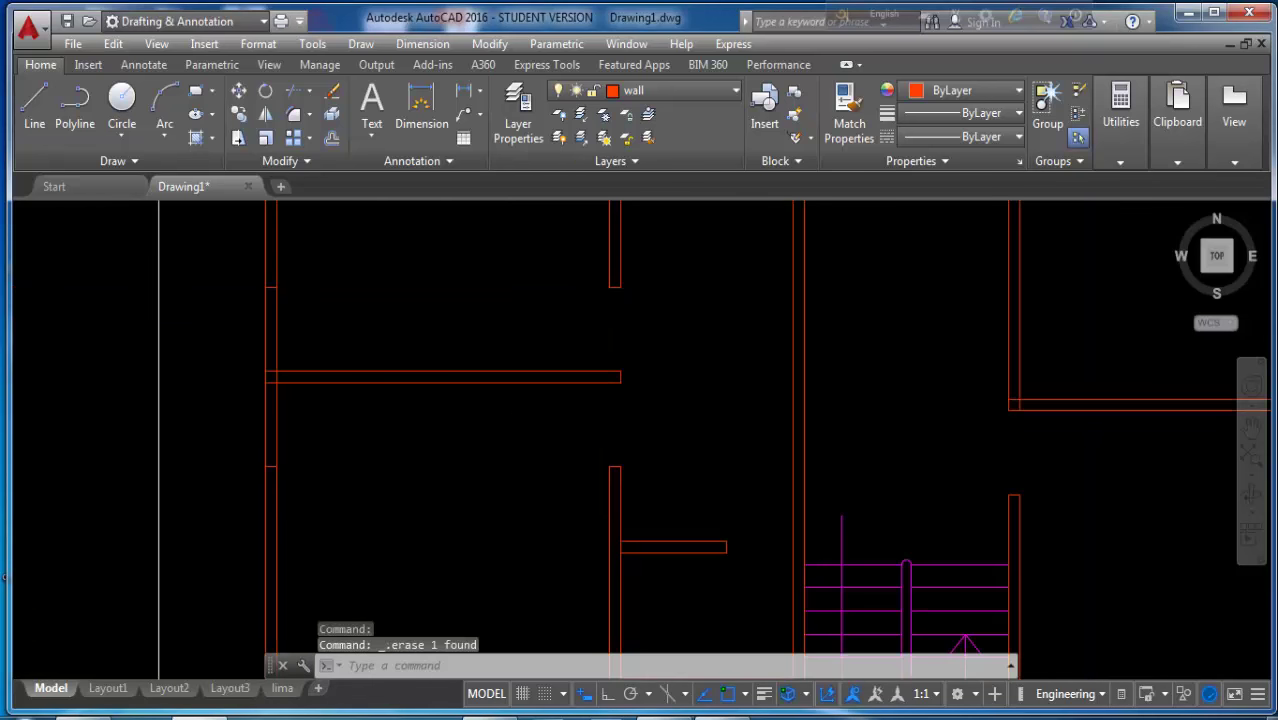
scroll(612, 441, "down", 1)
- Trim the overlapping wall lines at the left corner of the plan
left_click(385, 334)
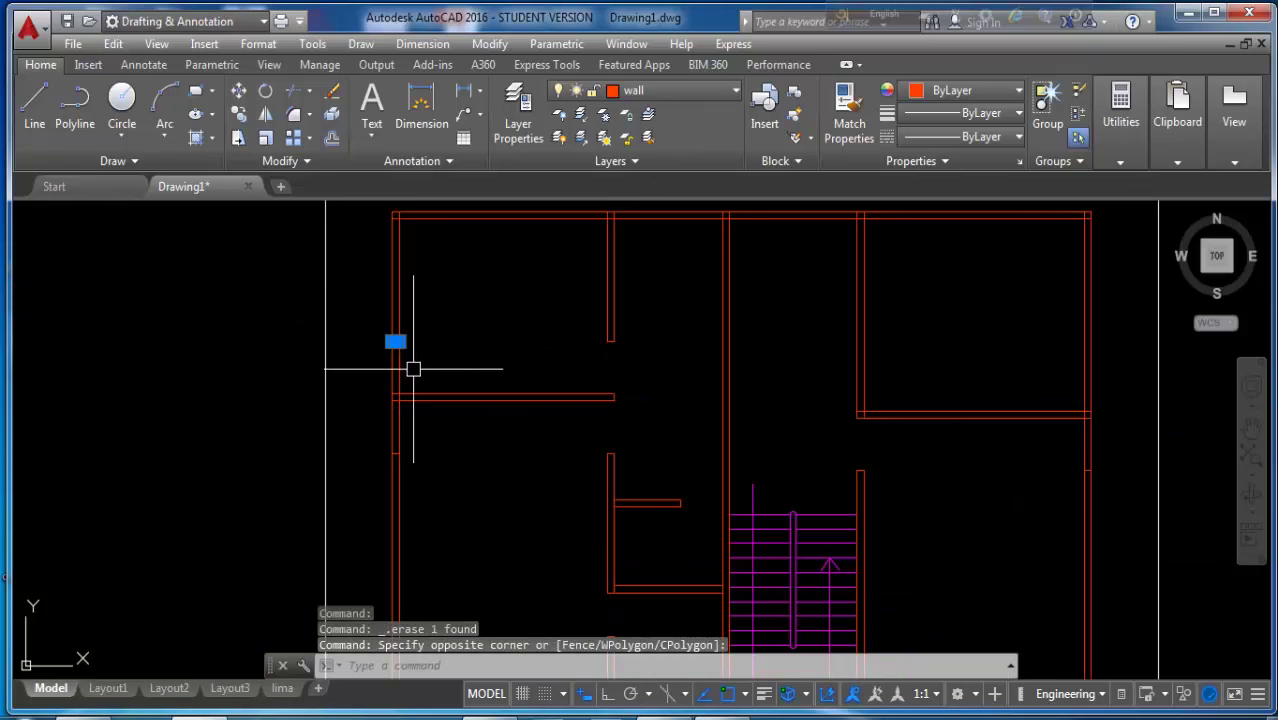
left_click(386, 409)
left_click(380, 418)
left_click(430, 462)
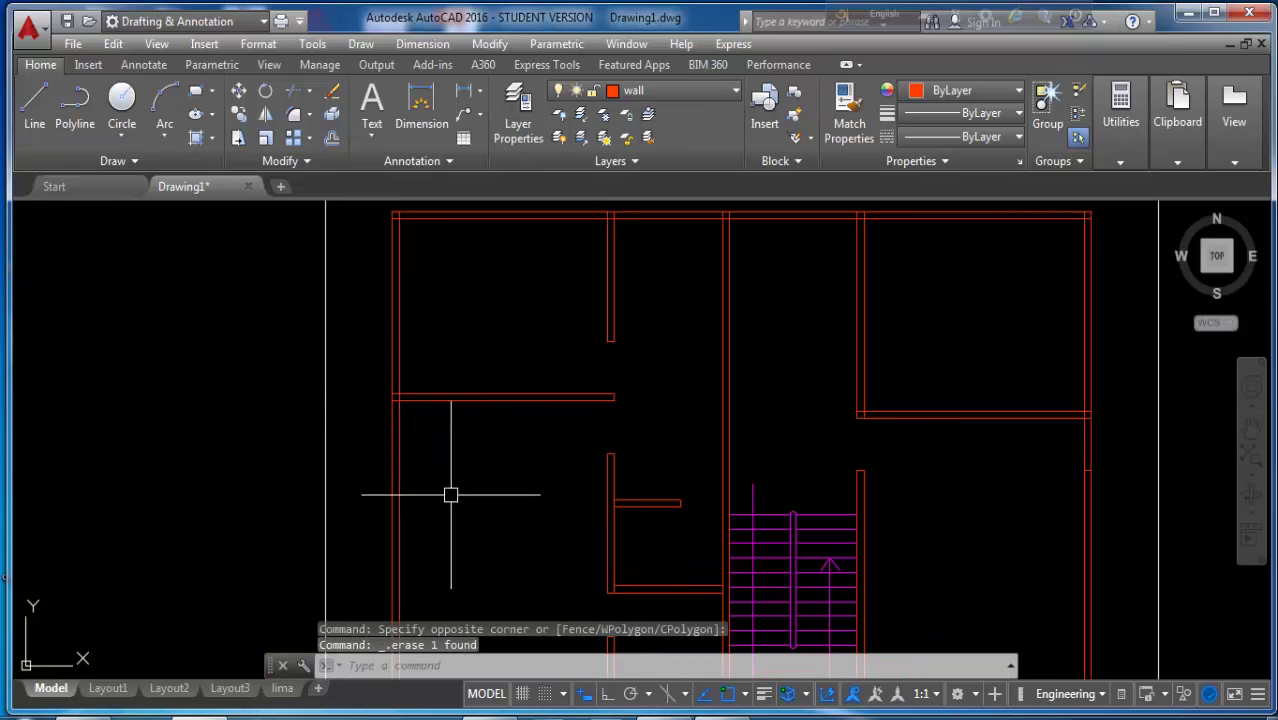
type("tr")
key("Return")
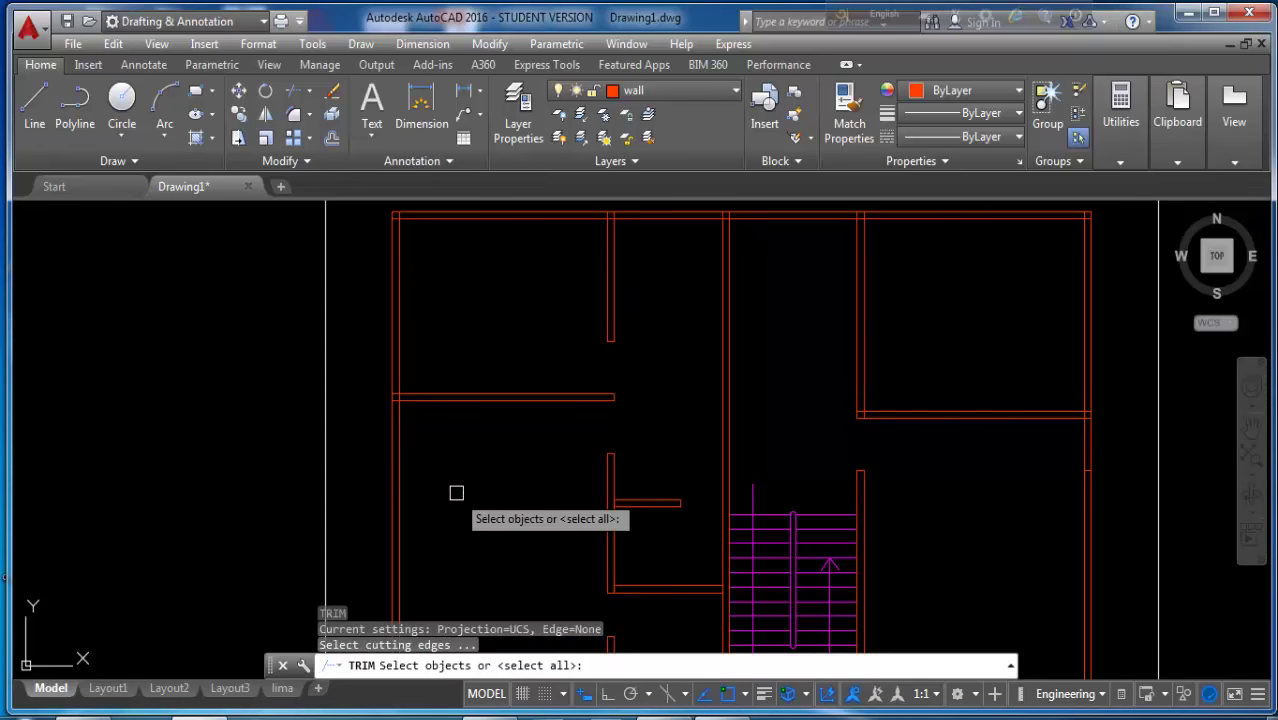
key("Return")
scroll(398, 400, "up", 5)
left_click(399, 375)
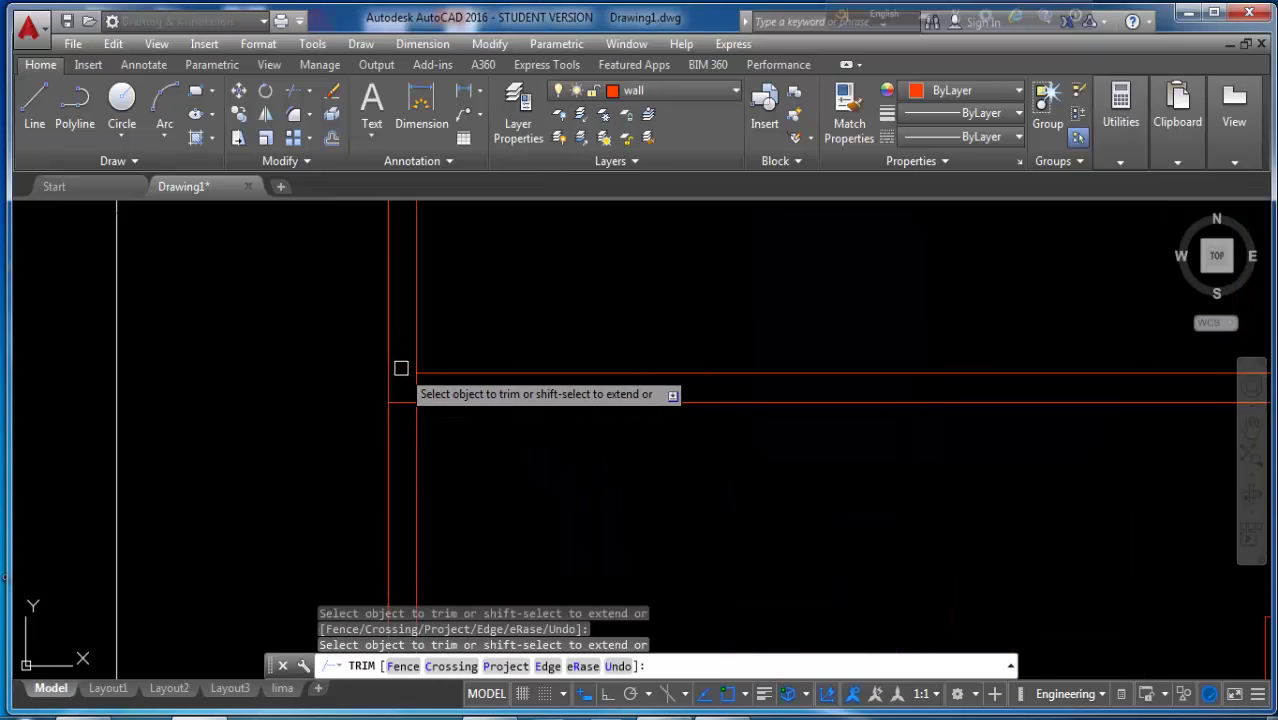
left_click(415, 388)
scroll(400, 420, "down", 3)
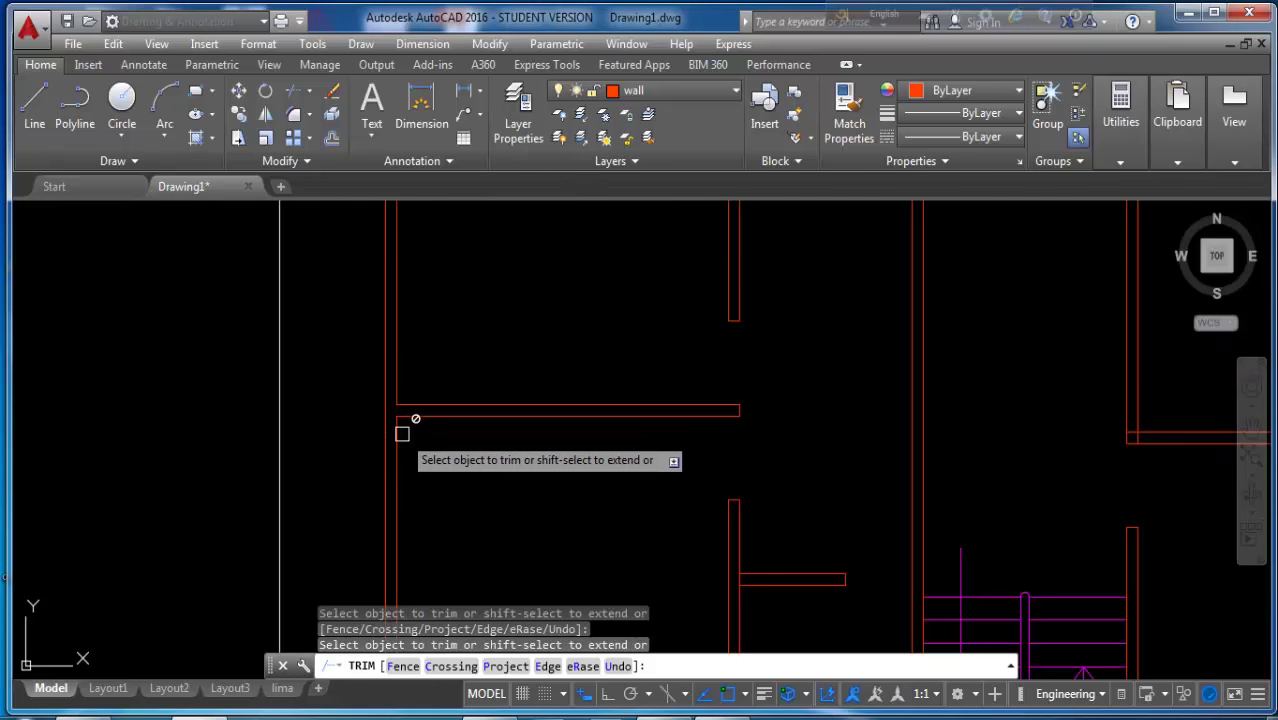
scroll(470, 440, "down", 2)
scroll(380, 225, "up", 3)
scroll(424, 278, "up", 2)
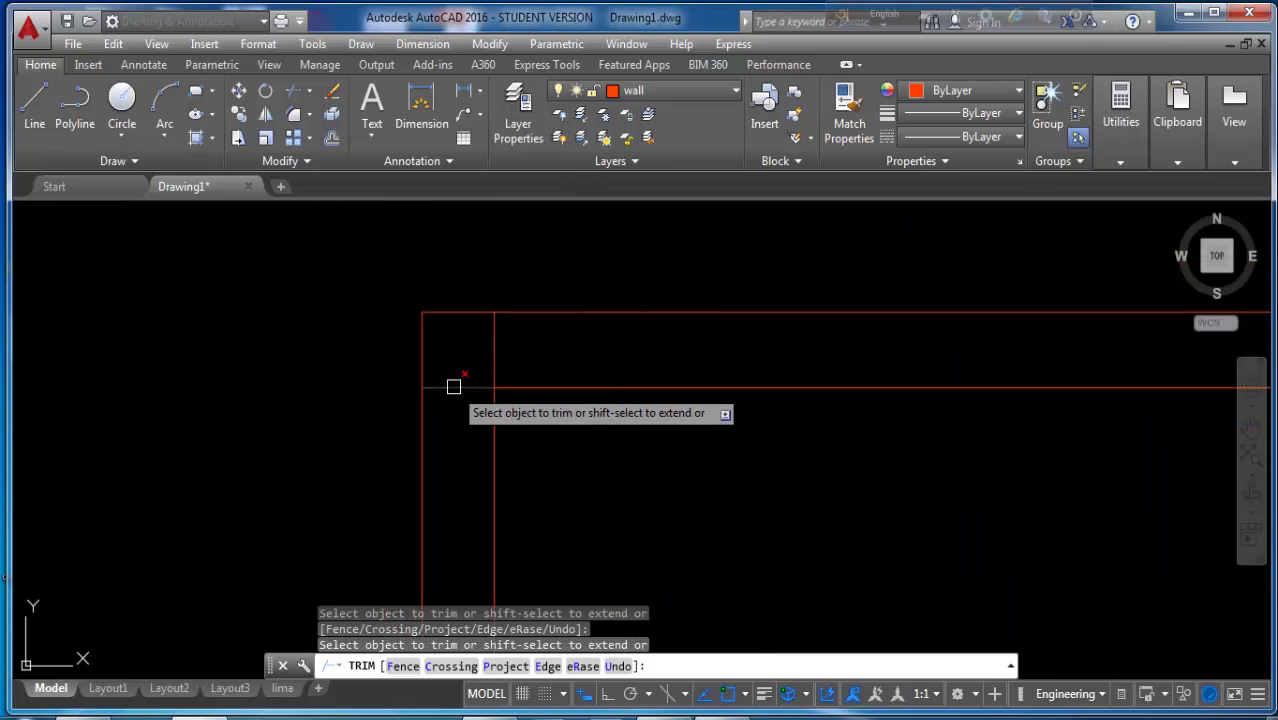
scroll(388, 337, "down", 4)
scroll(528, 354, "up", 2)
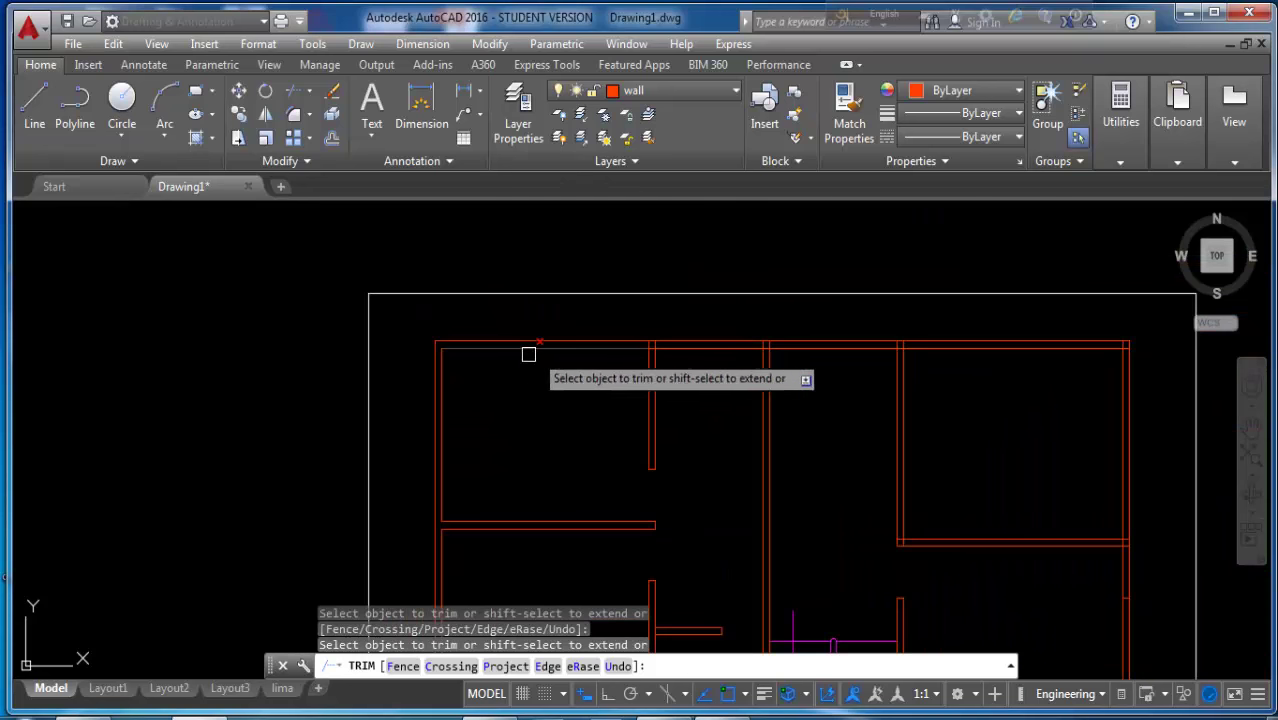
scroll(685, 334, "up", 2)
scroll(733, 354, "up", 2)
- Trim the overlapping lines at the top wall corner and junction
left_click(738, 340)
left_click(584, 354)
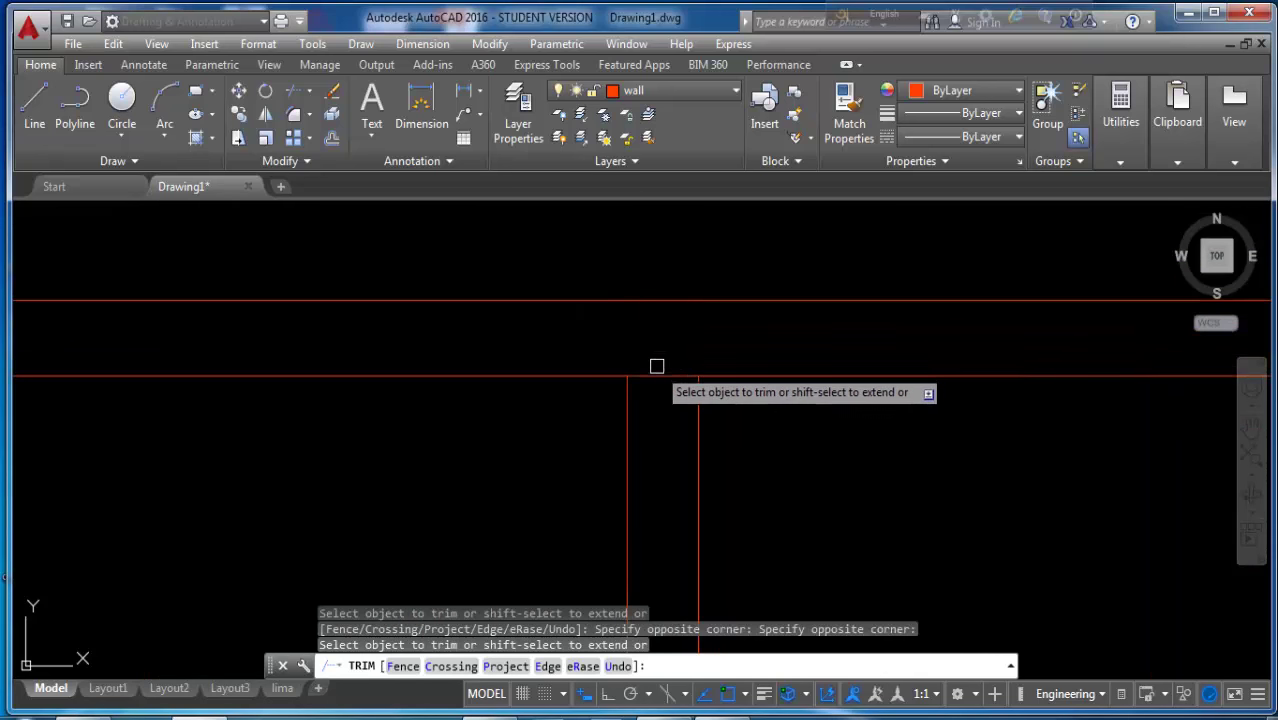
scroll(600, 380, "down", 2)
scroll(700, 360, "down", 2)
scroll(690, 362, "up", 2)
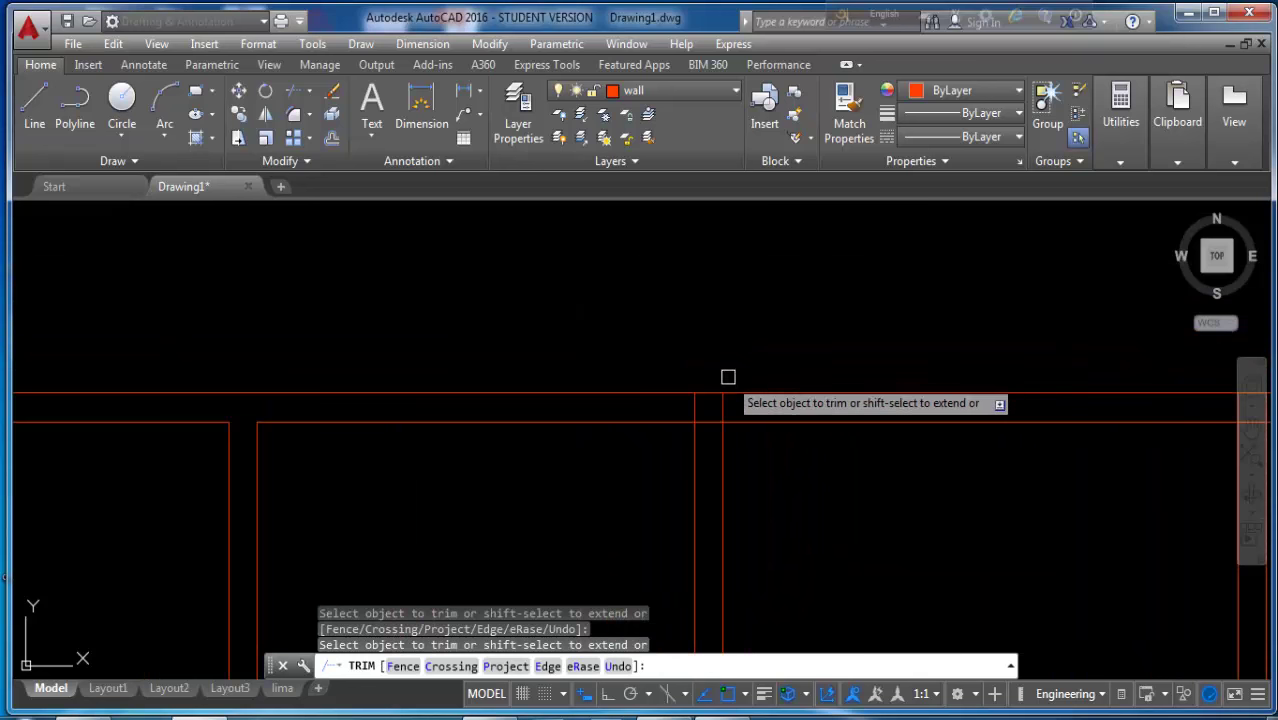
scroll(745, 400, "up", 2)
left_click(759, 422)
left_click(616, 434)
left_click(692, 440)
left_click(681, 503)
scroll(596, 374, "down", 2)
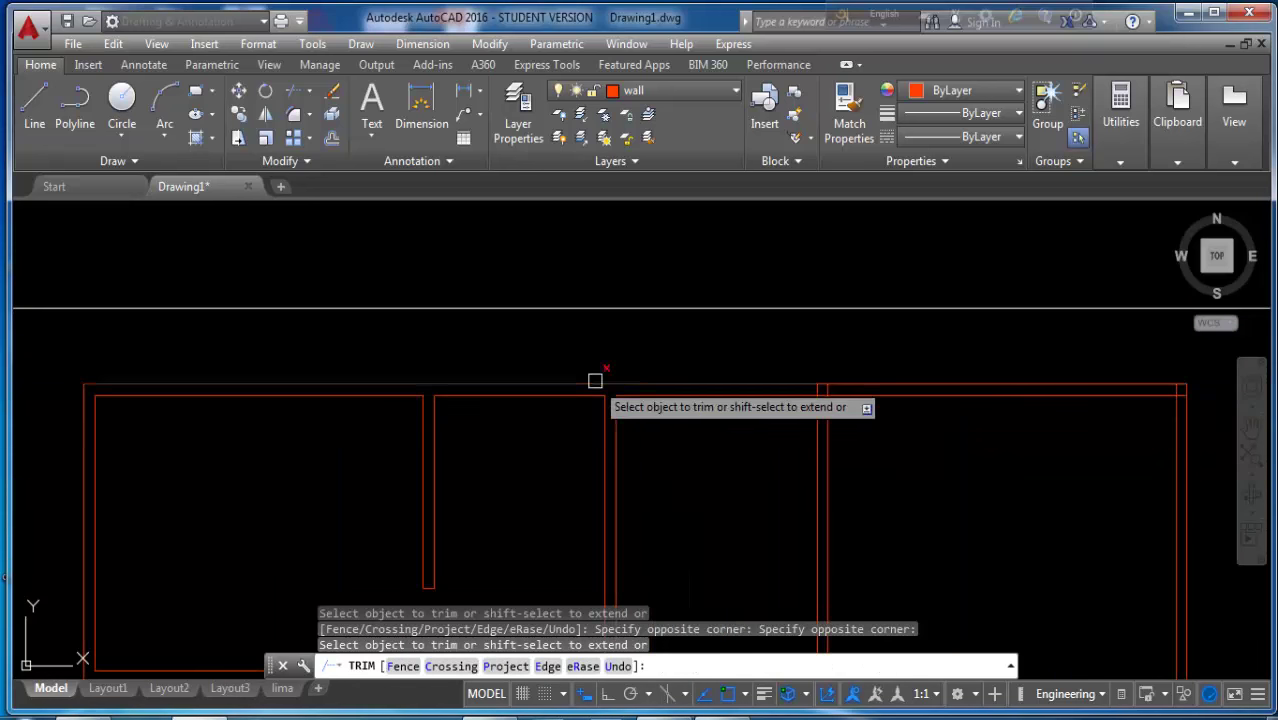
scroll(639, 396, "down", 2)
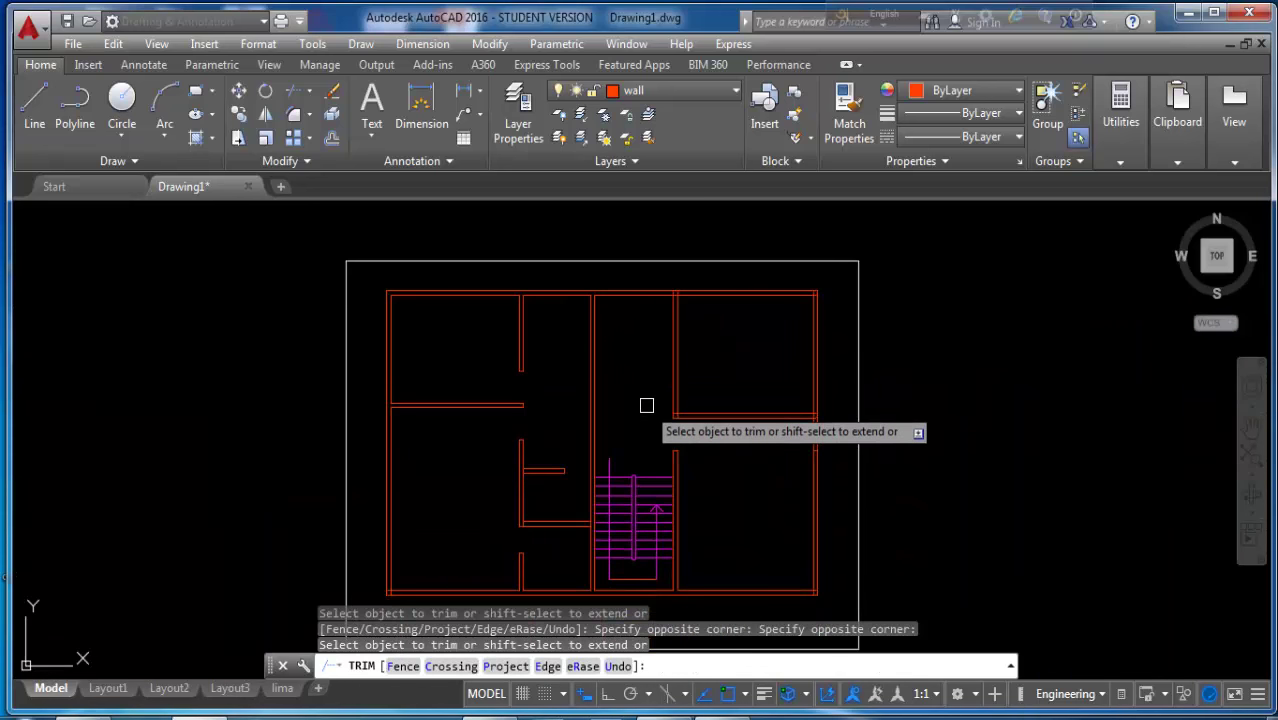
key("Escape")
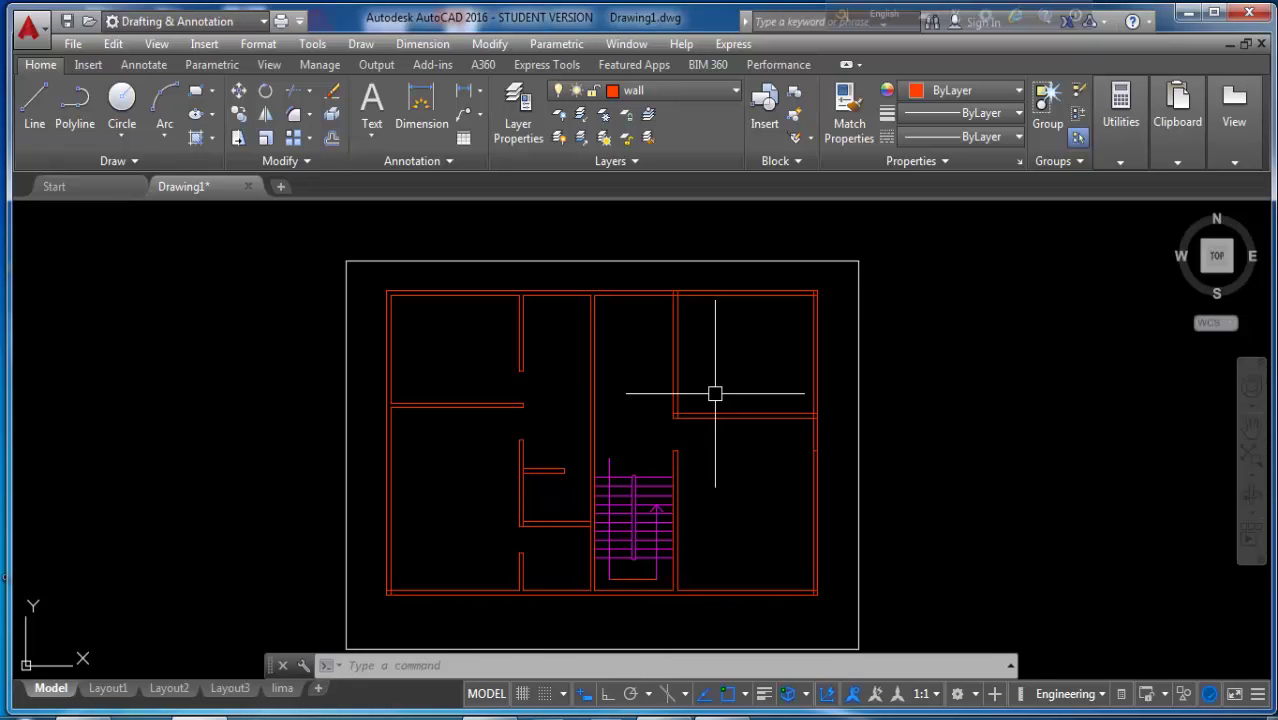
- Extend the upper-right wall lines to all boundaries with two window selections
key("Escape")
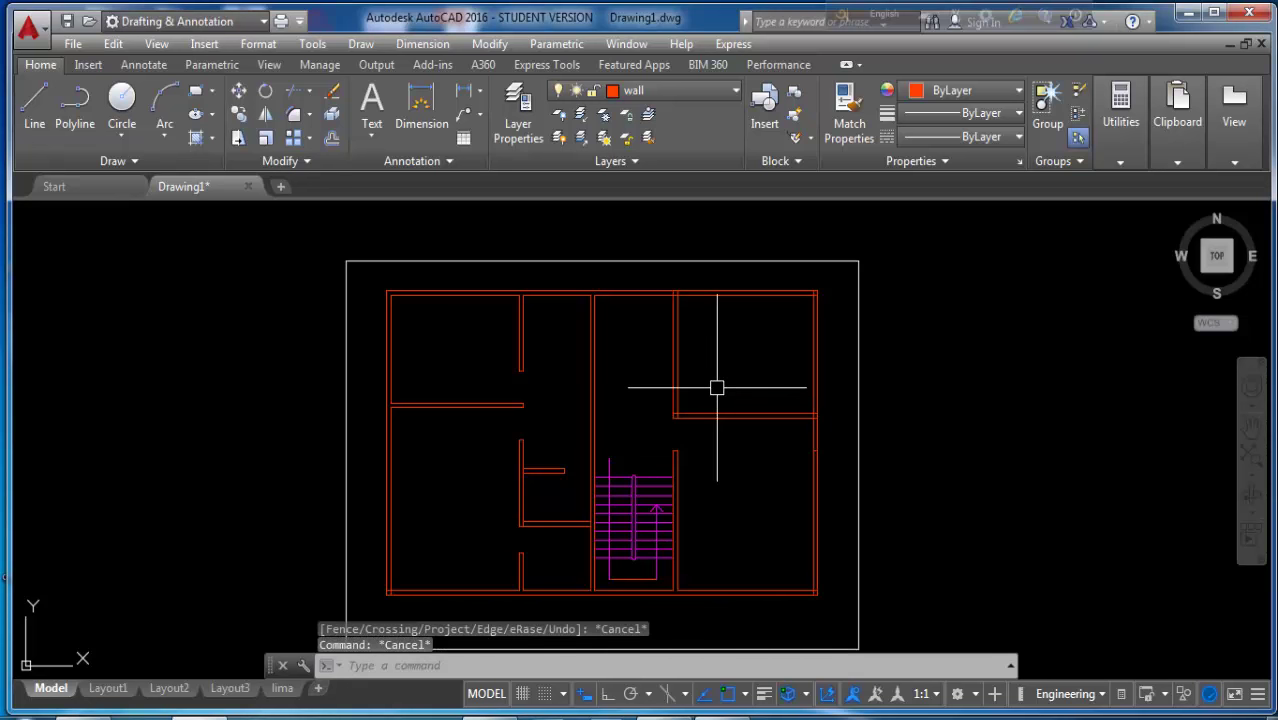
type("ex")
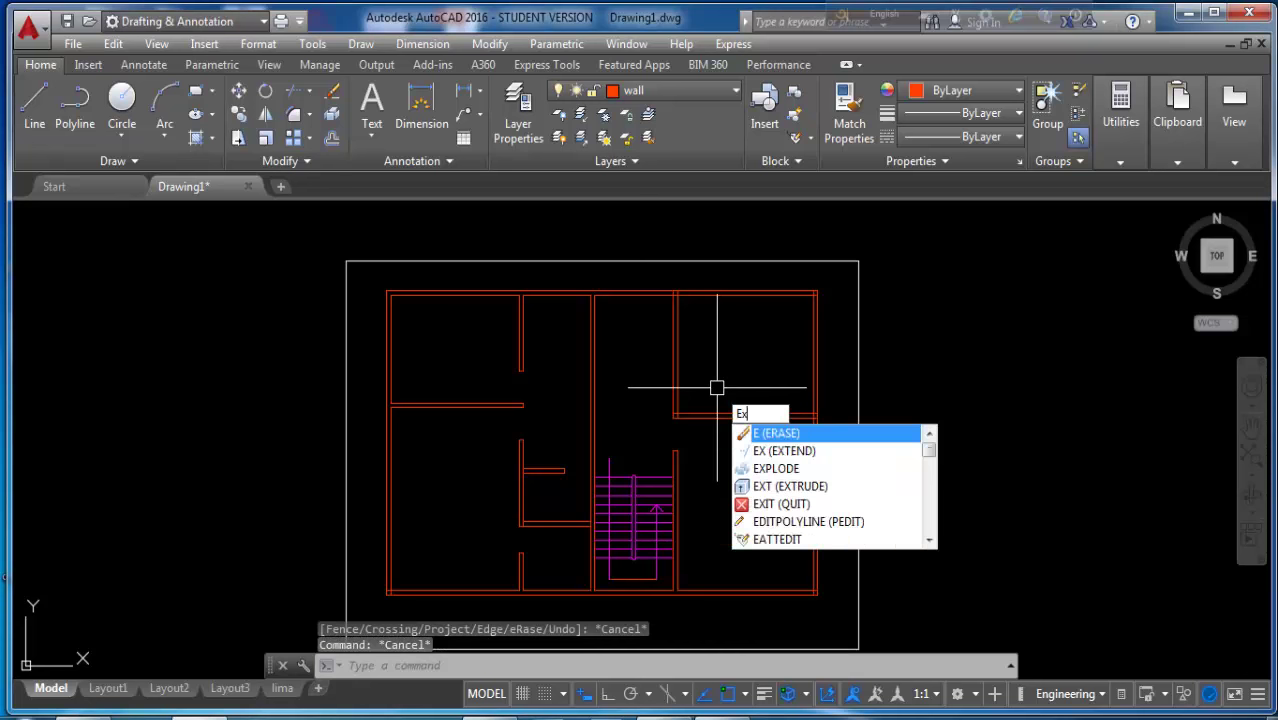
key("Return")
key("Return")
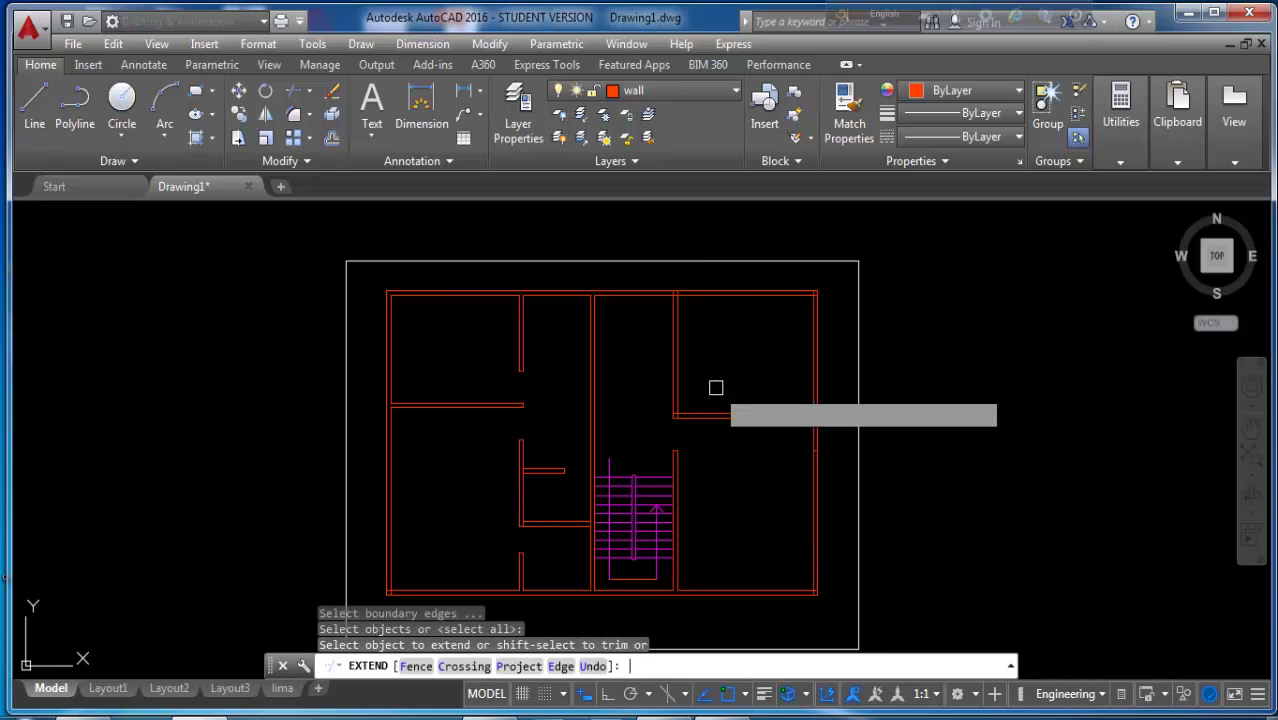
left_click(717, 387)
left_click(694, 437)
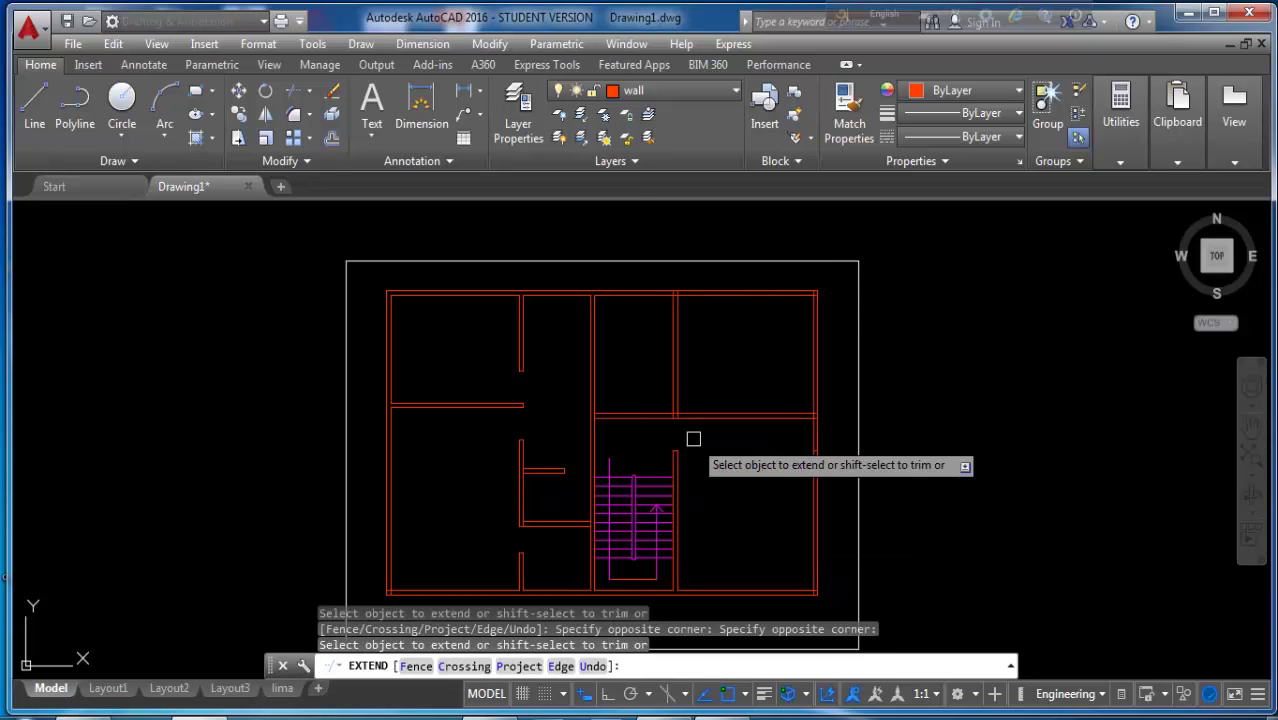
left_click(651, 379)
left_click(665, 420)
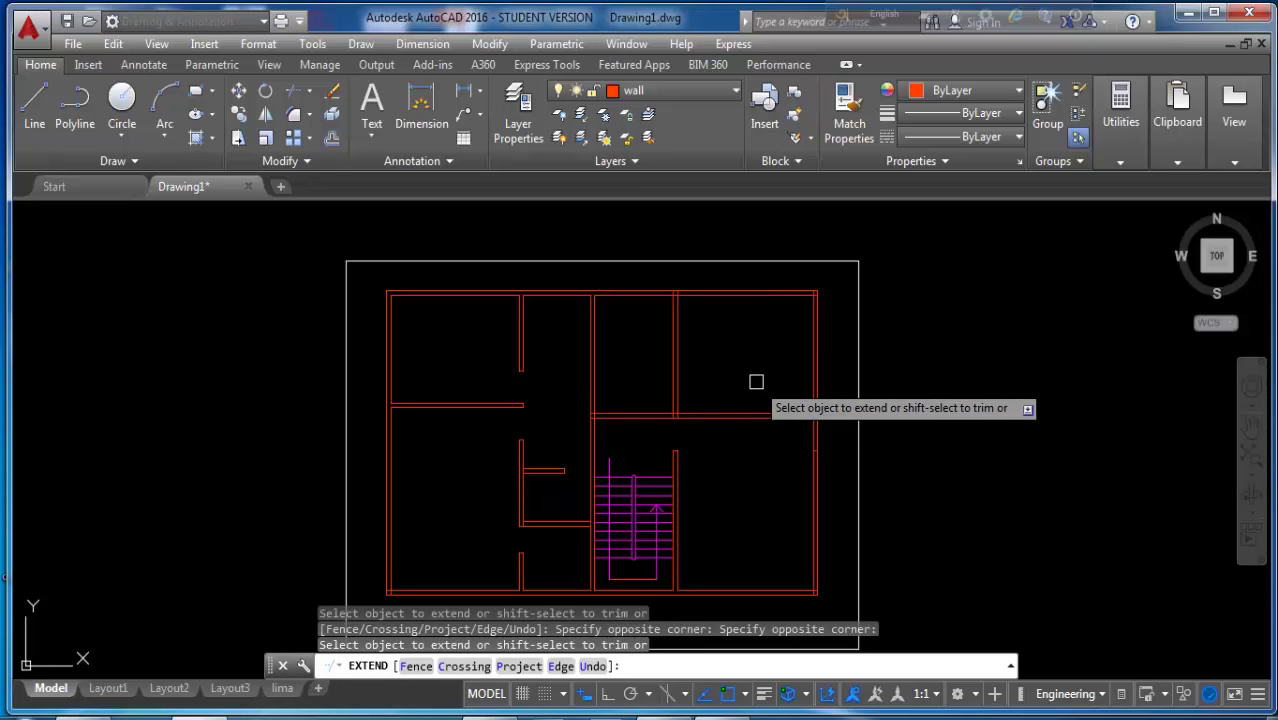
key("Escape")
- Offset the horizontal wall line 3' upward in the upper-right rooms
type("o")
key("Return")
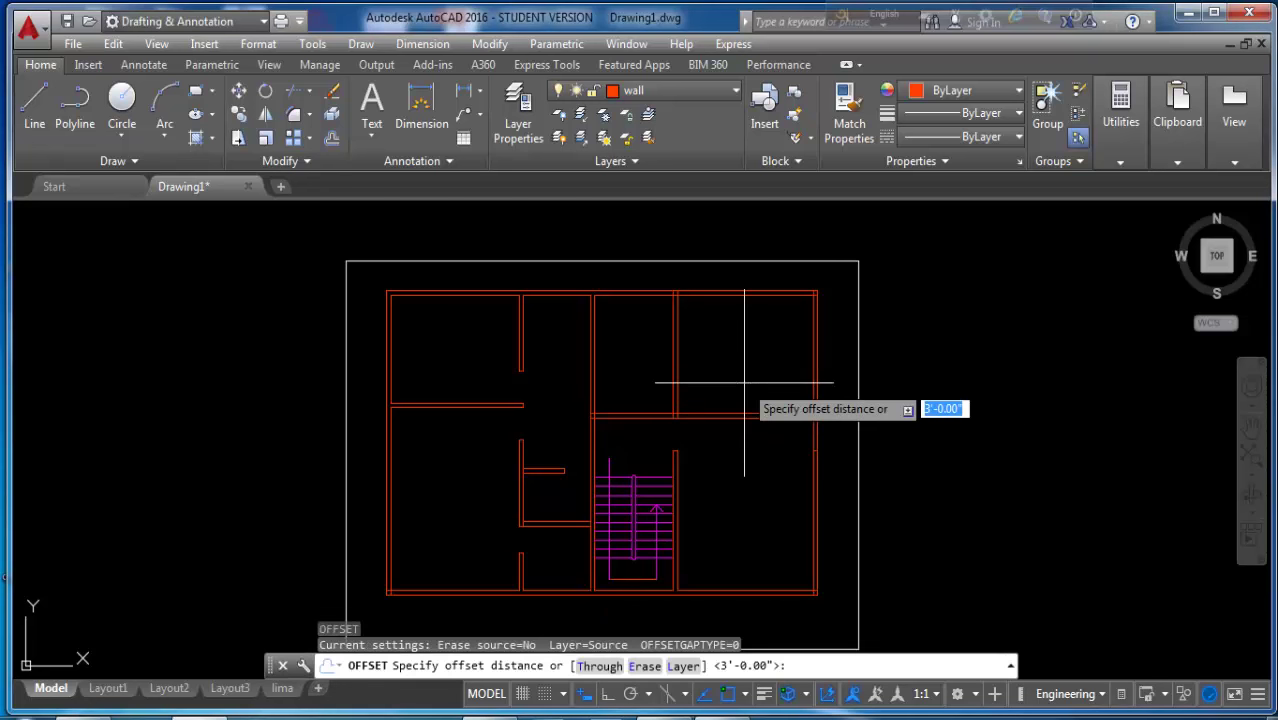
type("3")
key("Return")
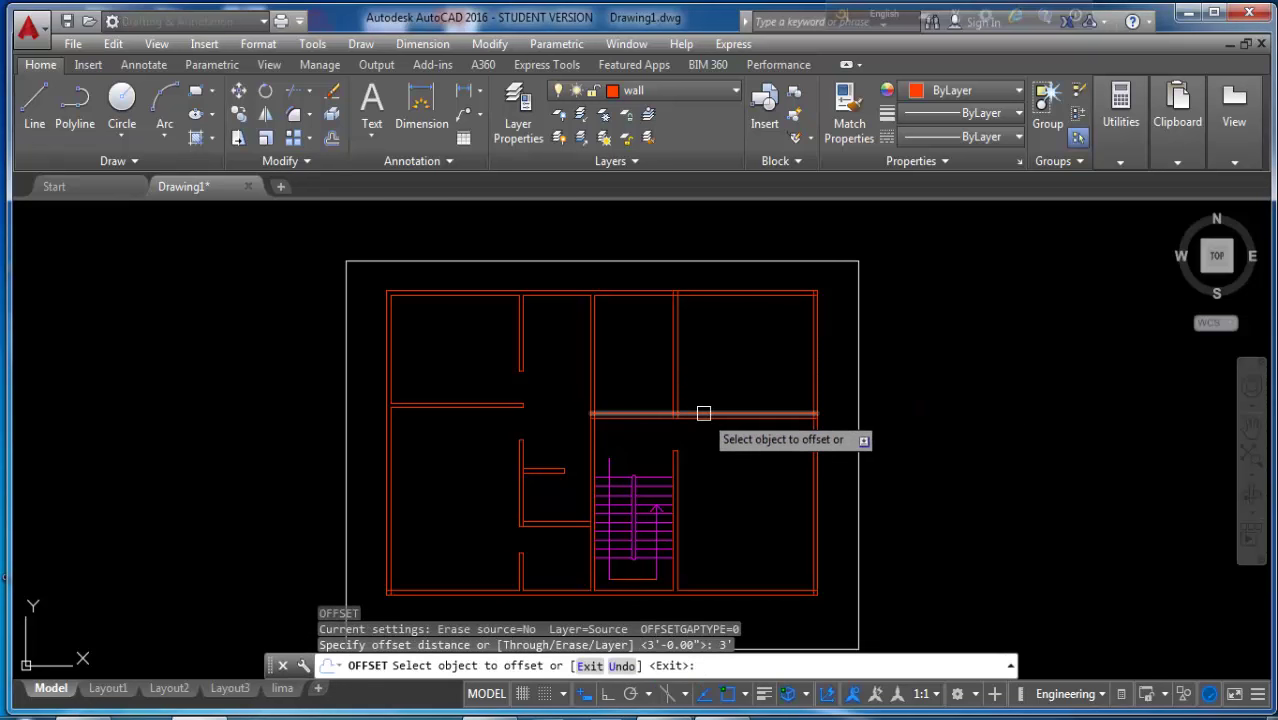
left_click(701, 413)
left_click(712, 366)
key("Escape")
key("Escape")
type("TR")
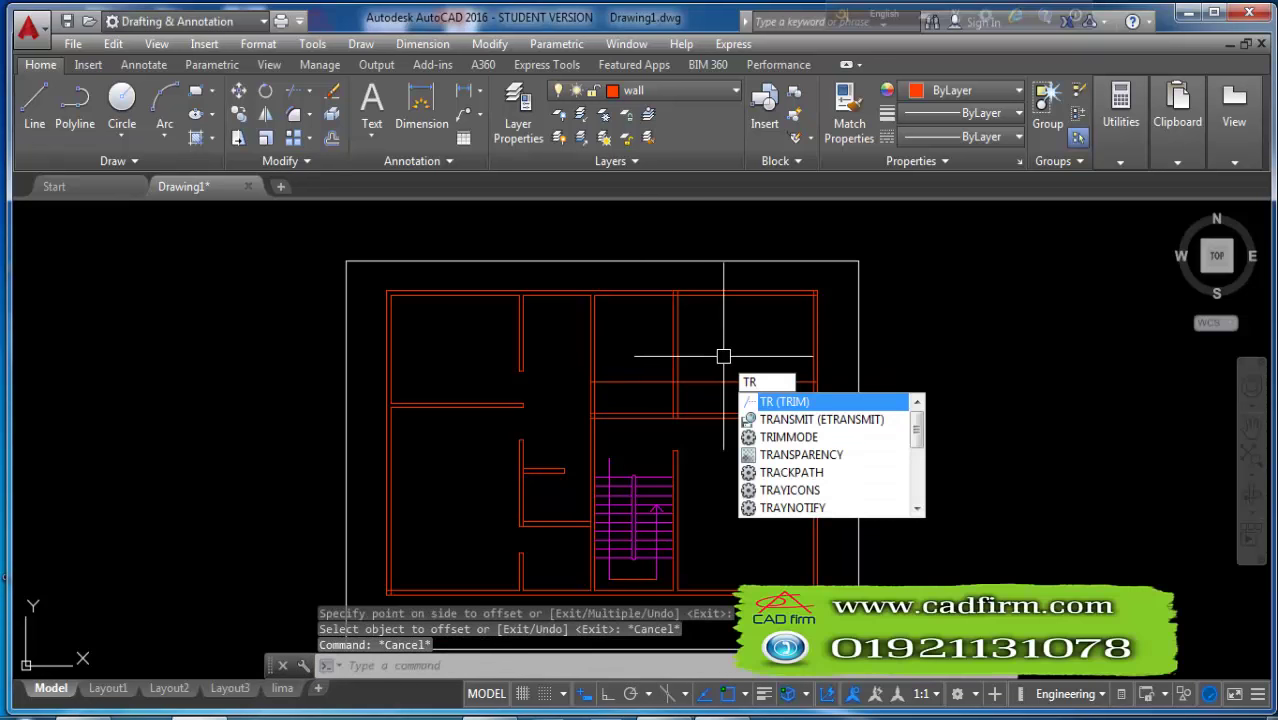
- Trim away the excess wall segment left by the new 3' offset line
key("Return")
key("Return")
left_click(694, 400)
left_click(652, 400)
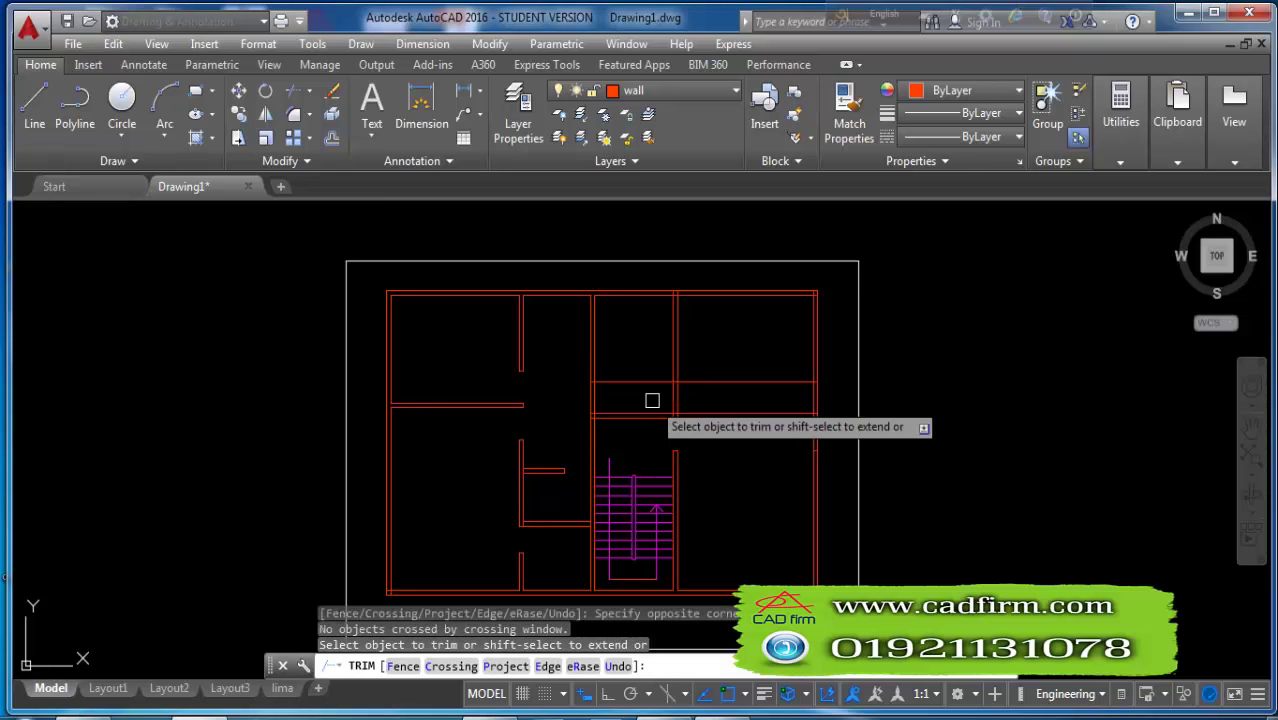
left_click(676, 386)
left_click(667, 373)
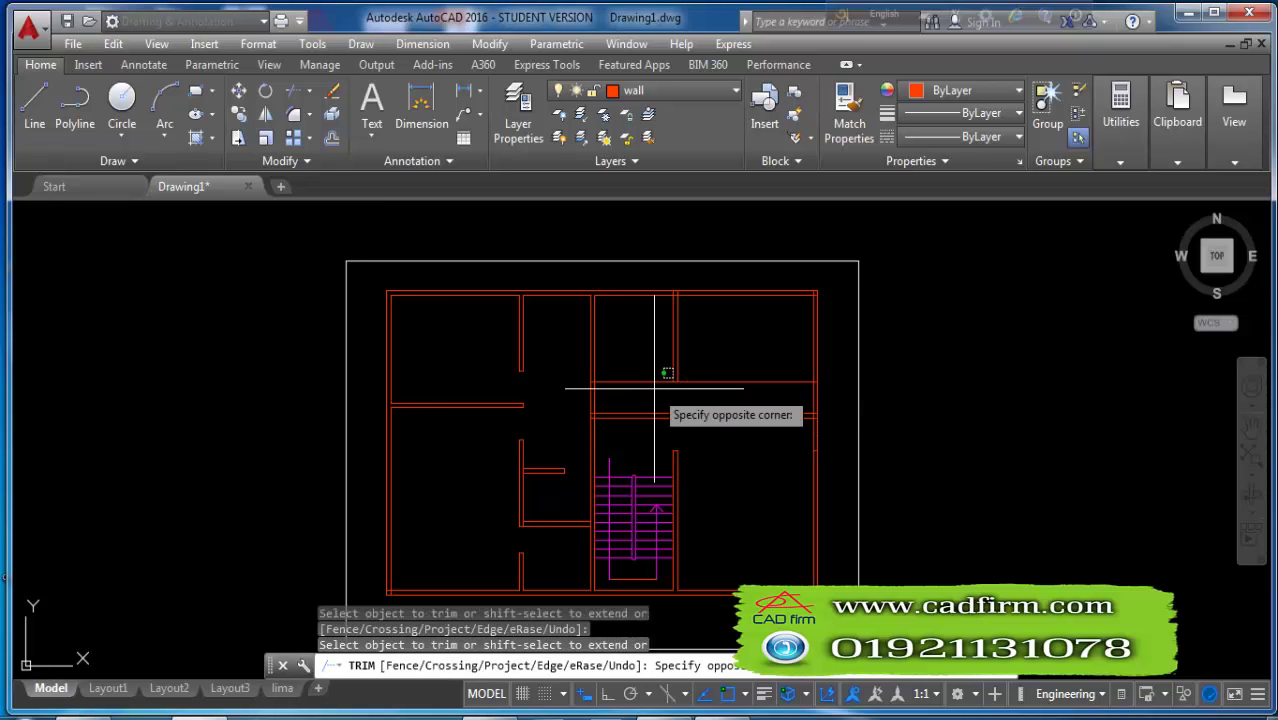
left_click(655, 388)
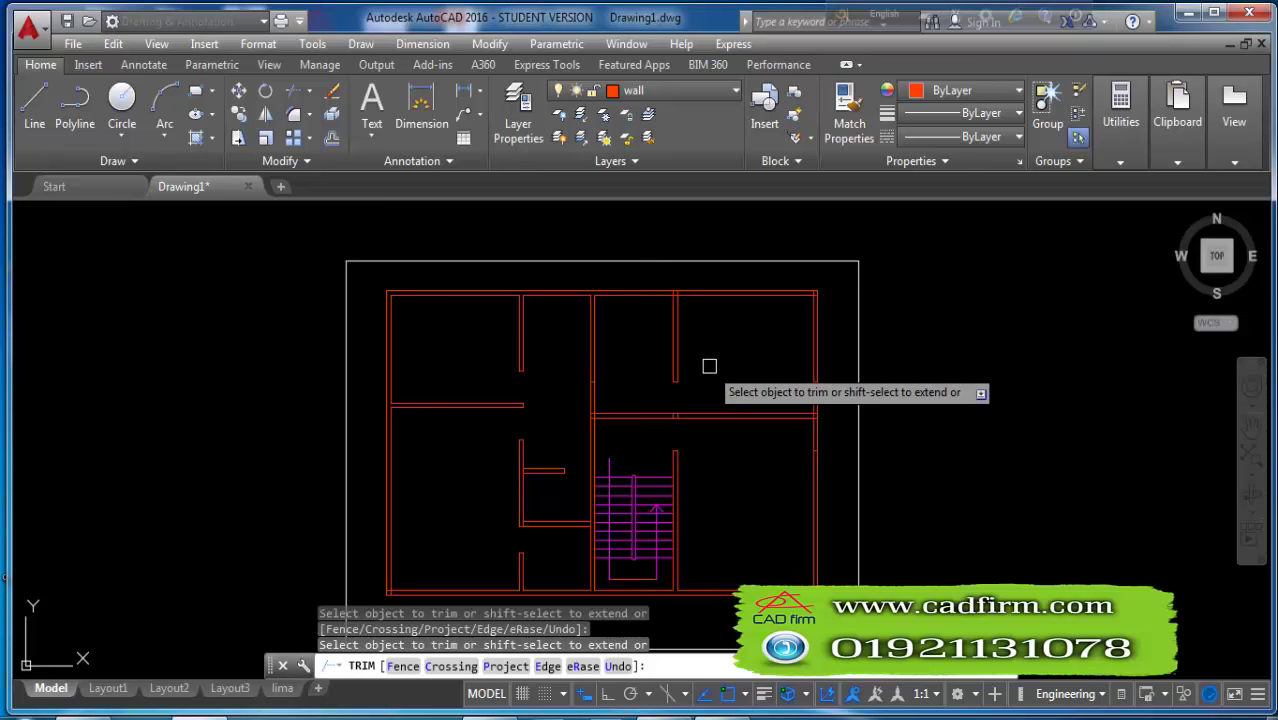
scroll(709, 366, "up", 3)
scroll(673, 286, "up", 3)
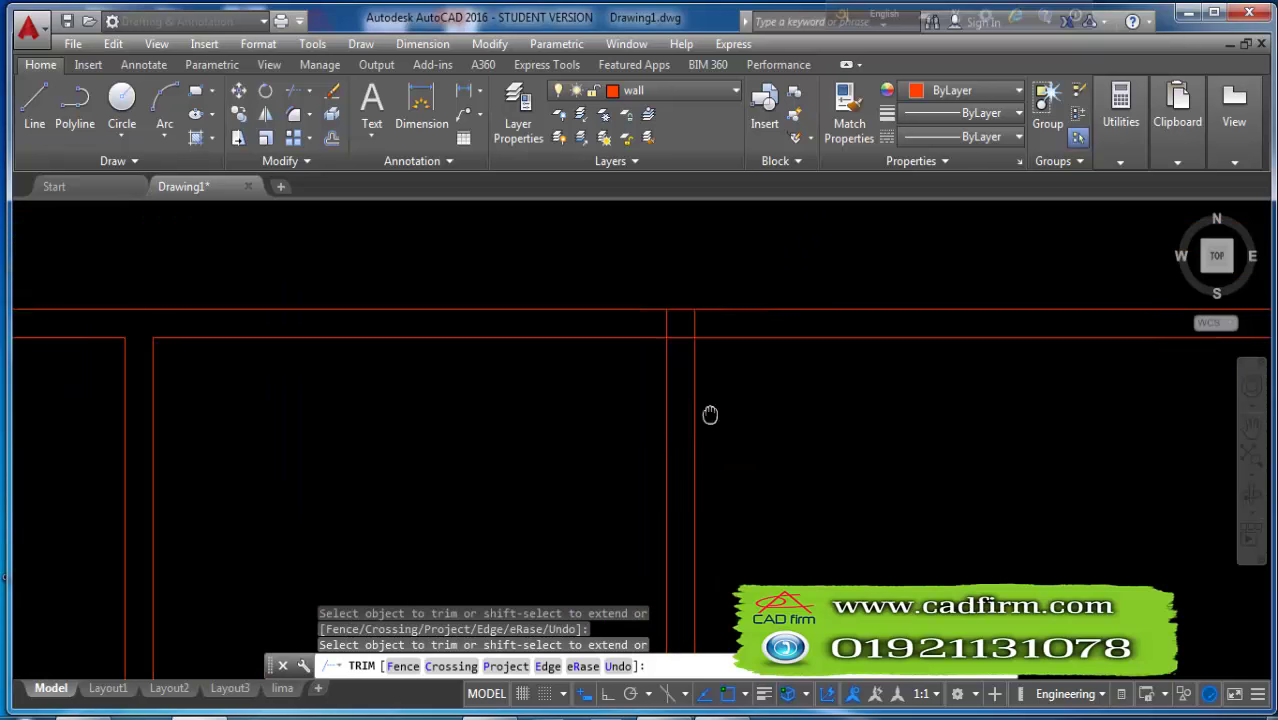
scroll(707, 414, "up", 2)
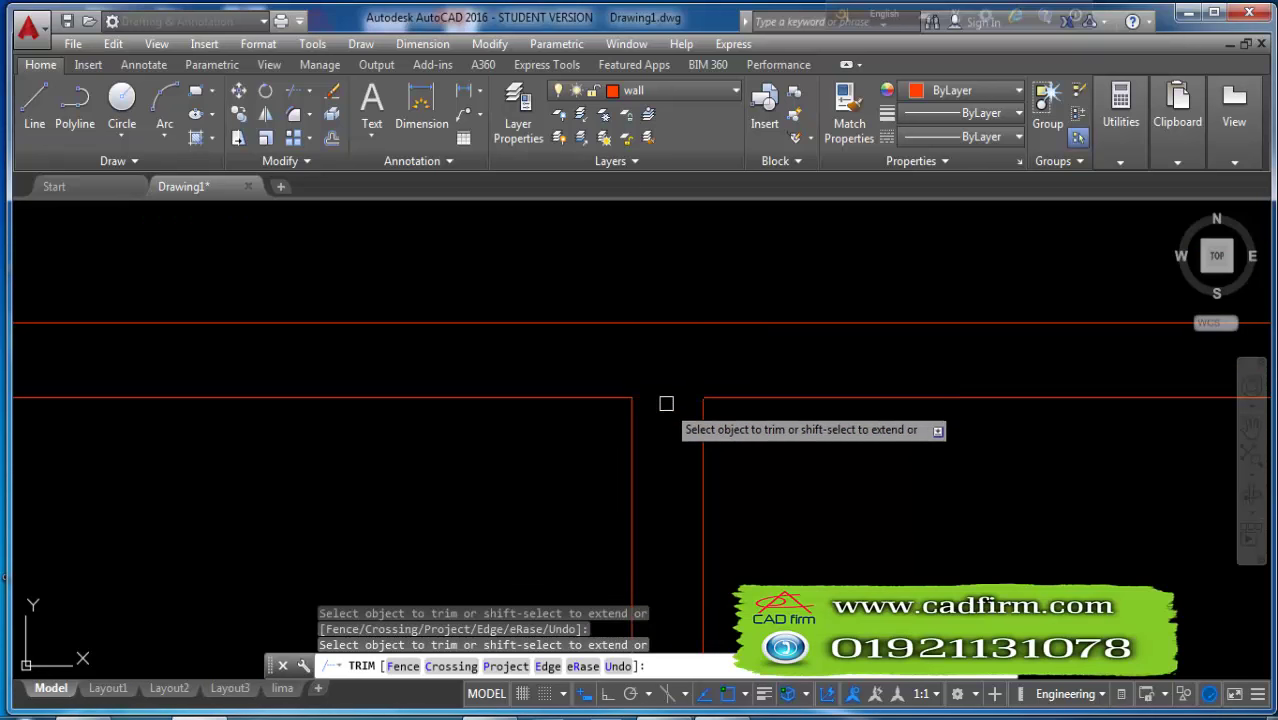
scroll(705, 393, "down", 3)
scroll(706, 393, "down", 2)
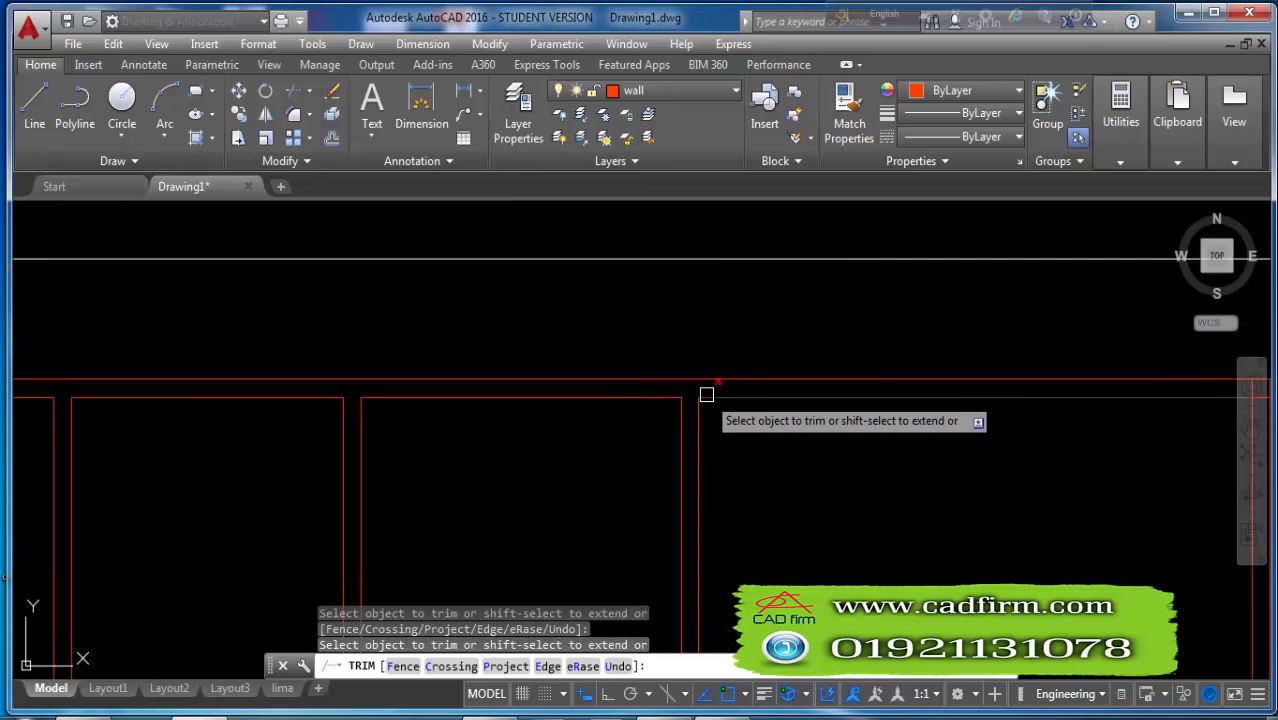
key("Escape")
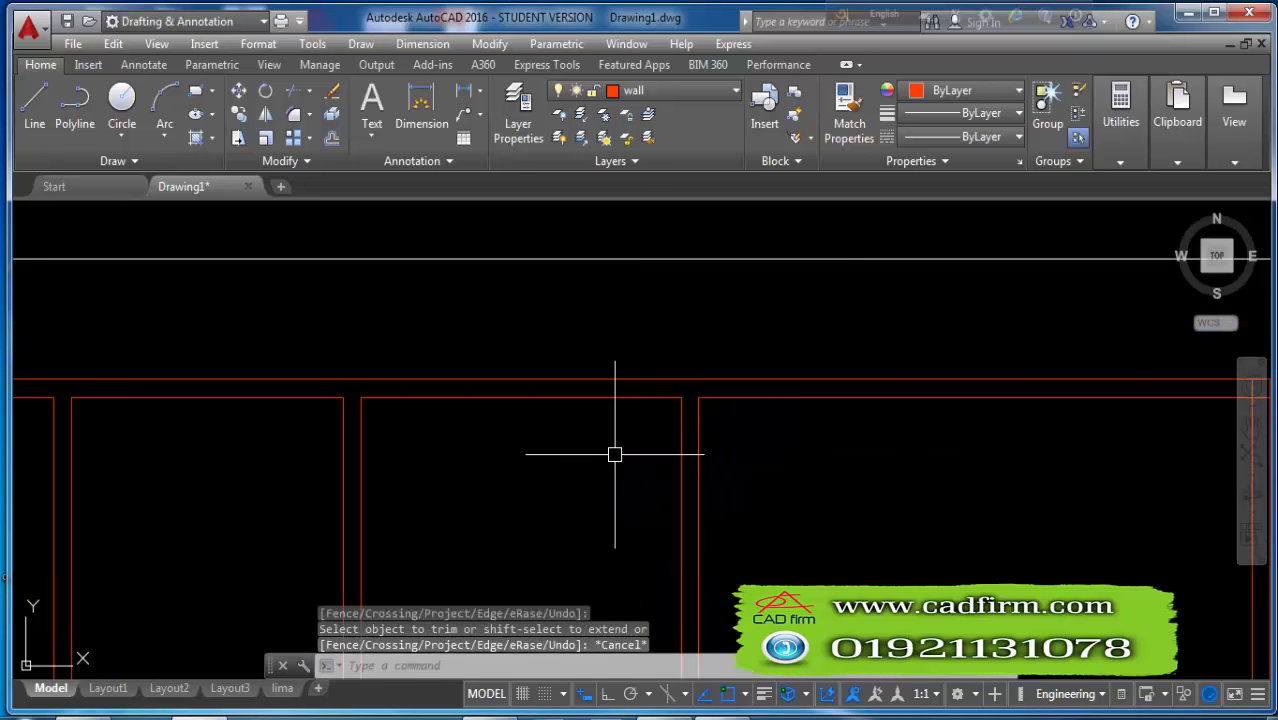
type("o")
key("Return")
type("5'")
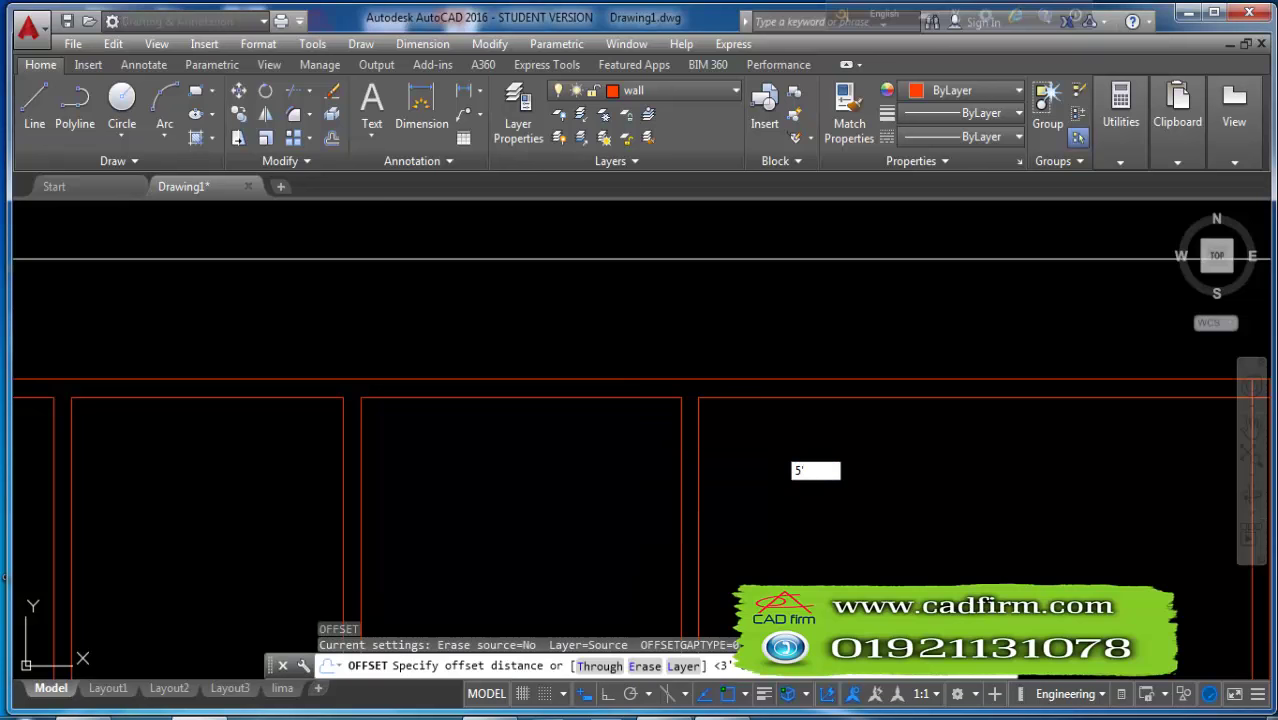
- Offset two vertical wall lines by 5' to form the new room's sides
key("Return")
left_click(580, 405)
left_click(580, 443)
scroll(570, 405, "down", 2)
scroll(573, 400, "down", 2)
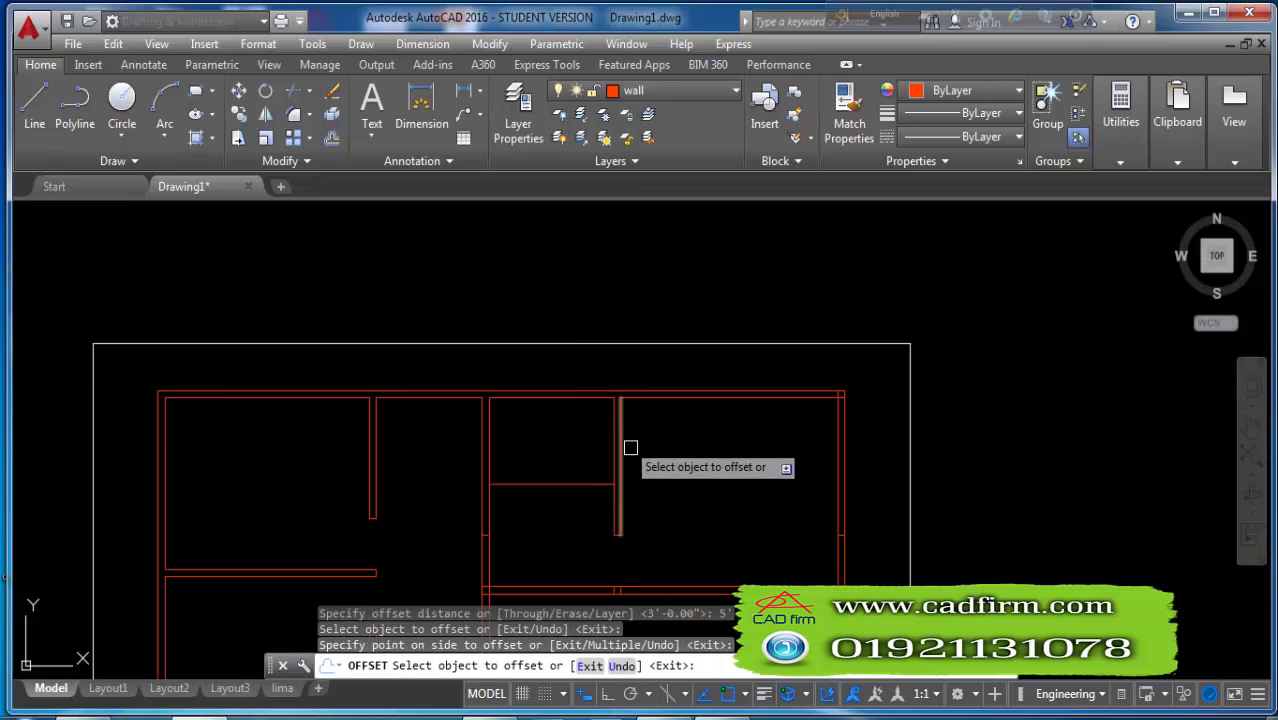
key("Return")
key("Return")
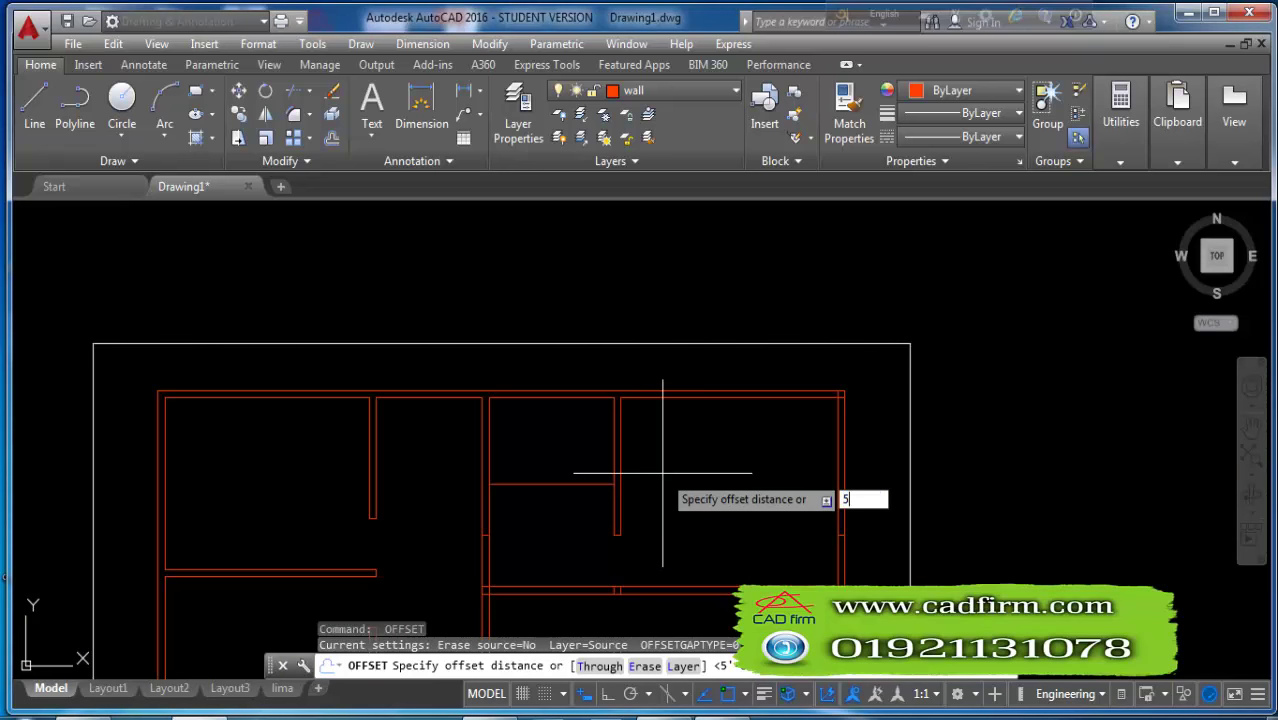
key("Return")
left_click(598, 484)
left_click(604, 515)
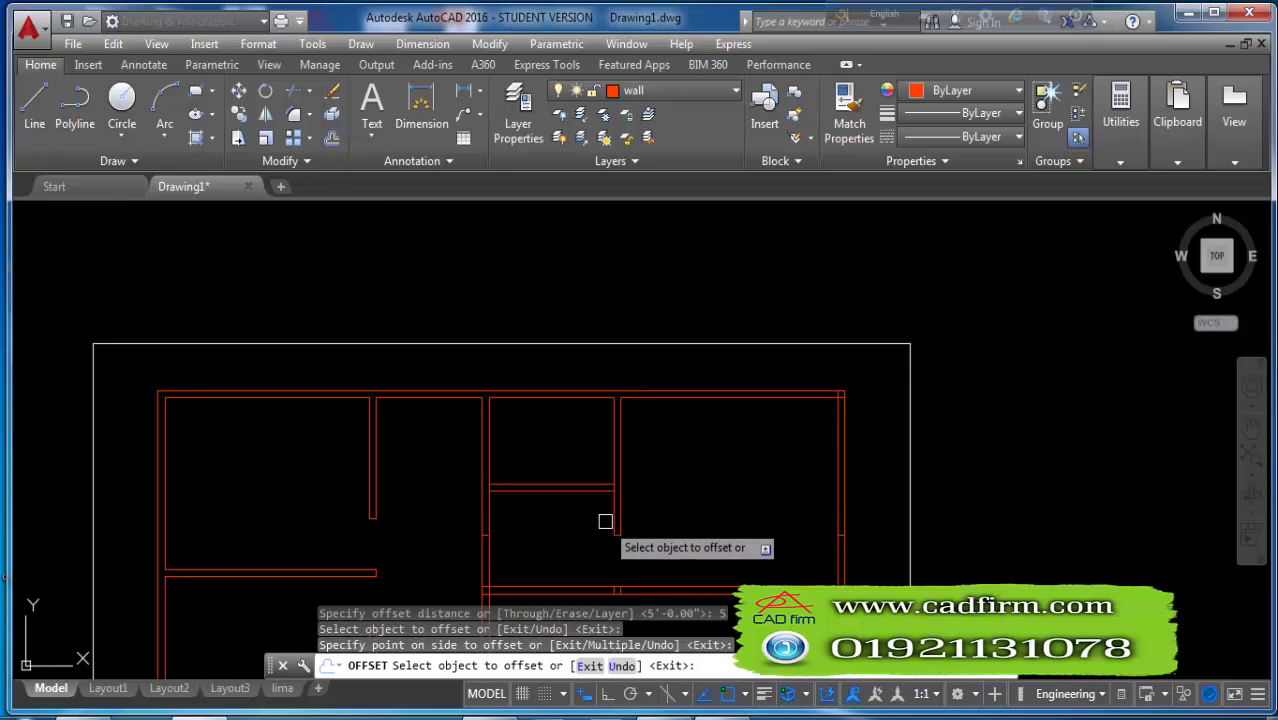
key("Escape")
type("EX")
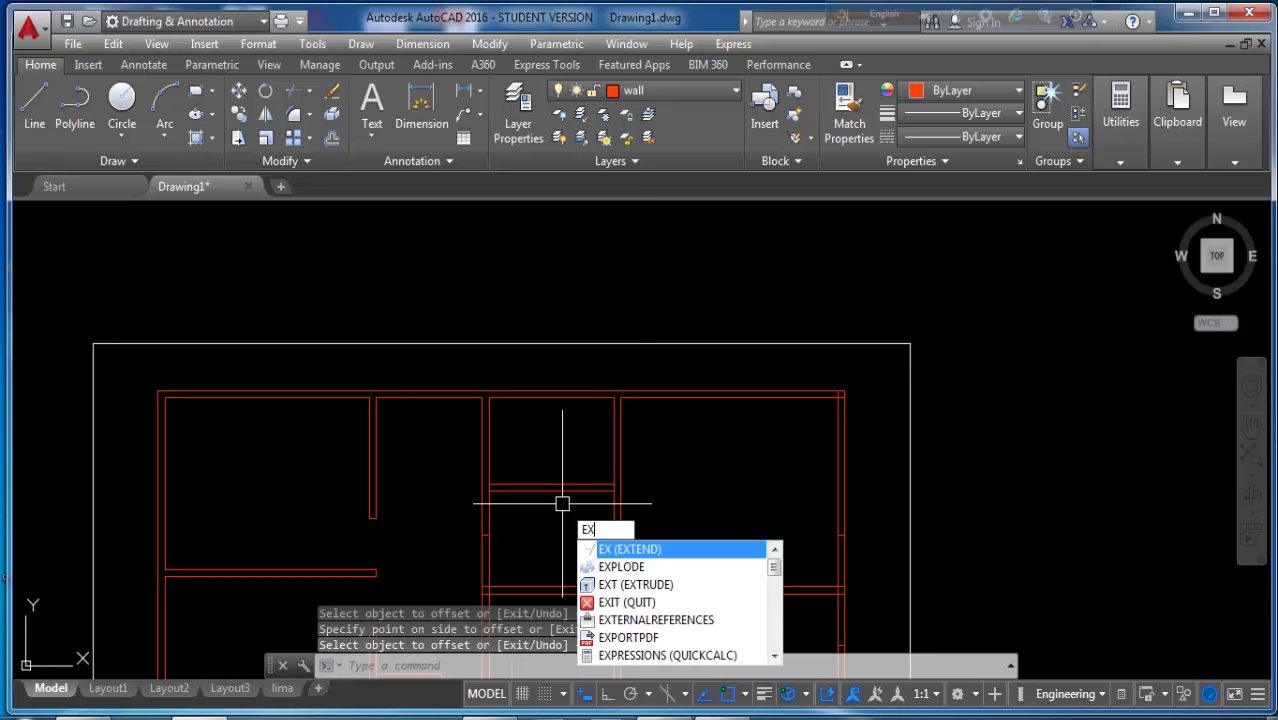
- Extend the short horizontal line to meet the wall
key("Escape")
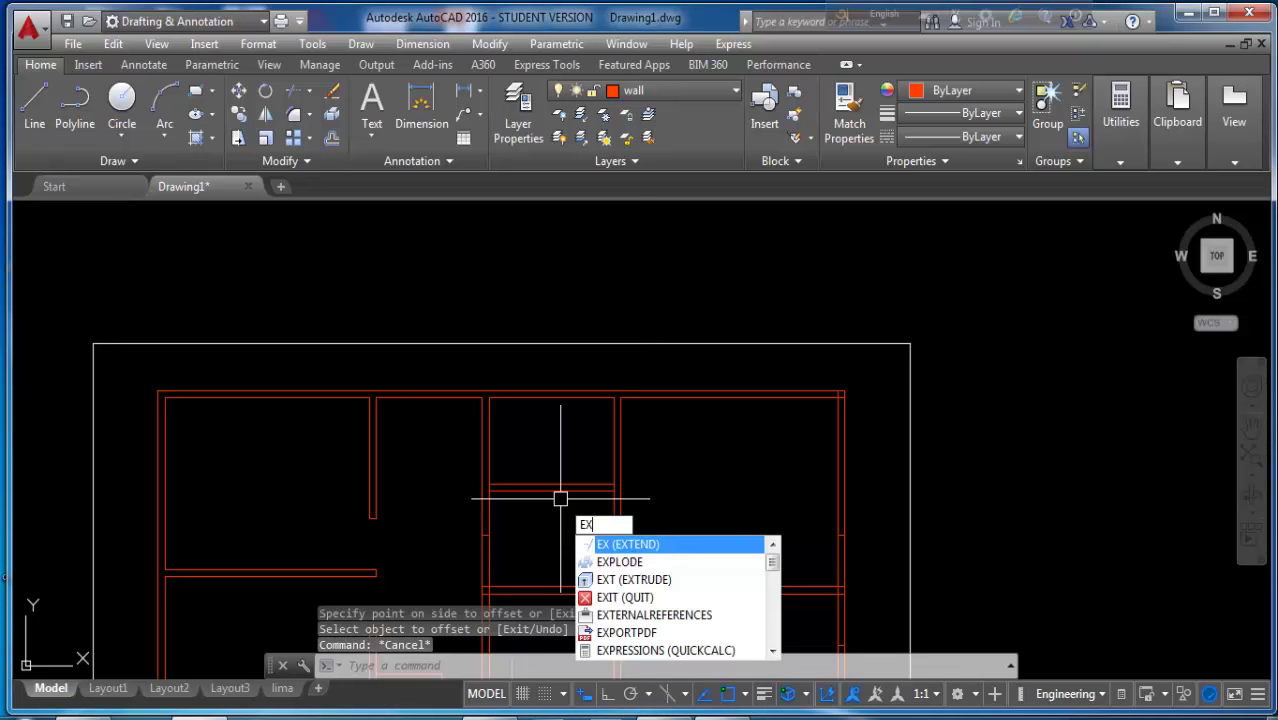
key("Return")
key("Return")
left_click(518, 492)
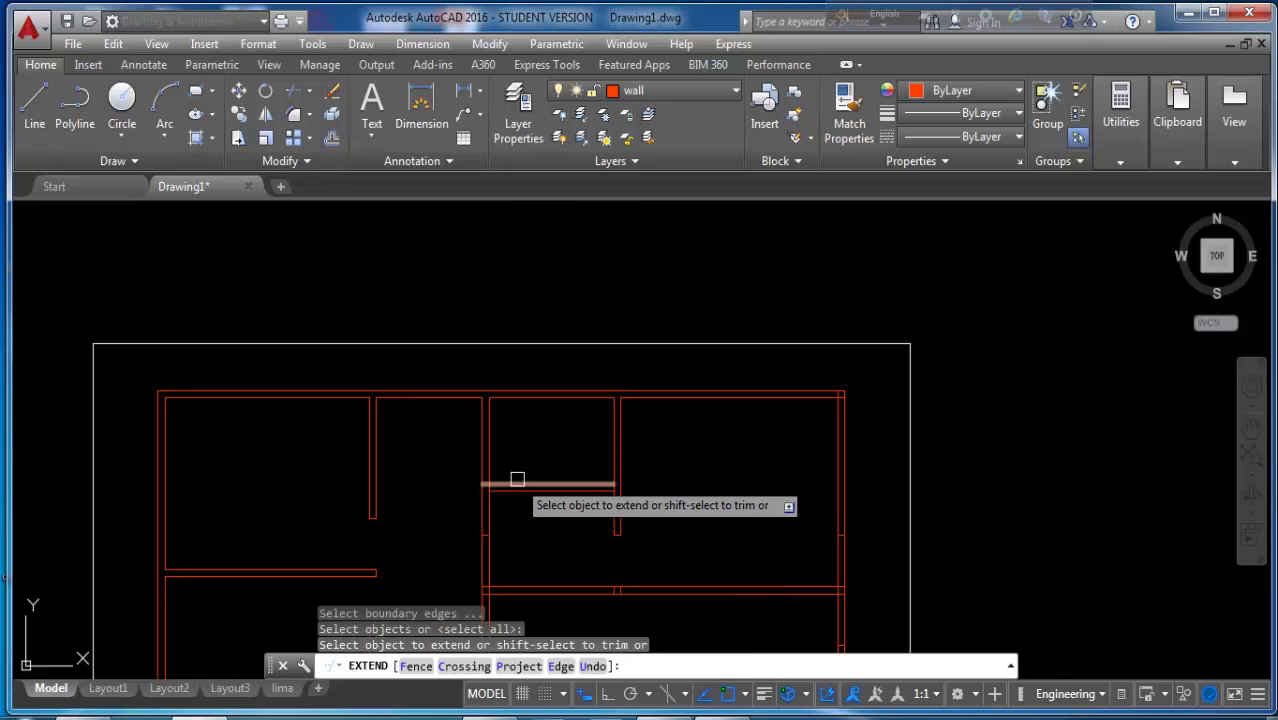
key("Escape")
key("Escape")
type("o")
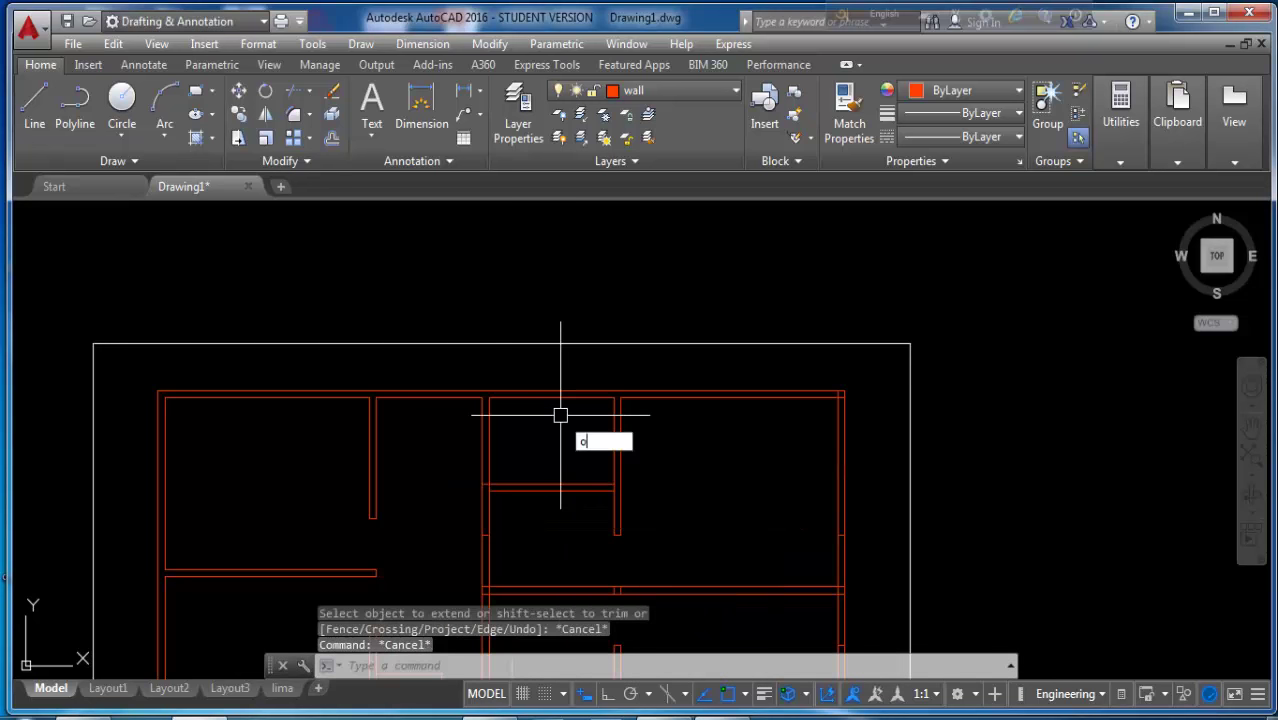
- Offset the horizontal wall line 2'-6" upward
key("Return")
type("2'-6")
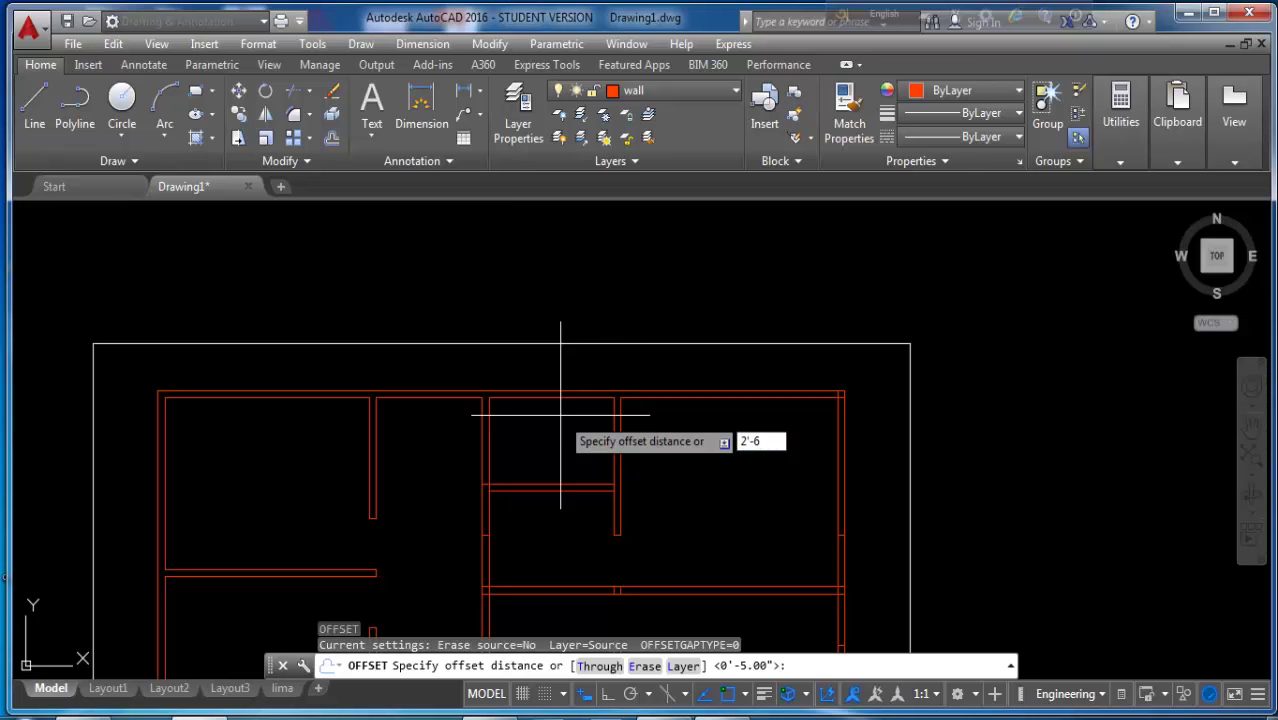
key("Return")
scroll(540, 440, "up", 2)
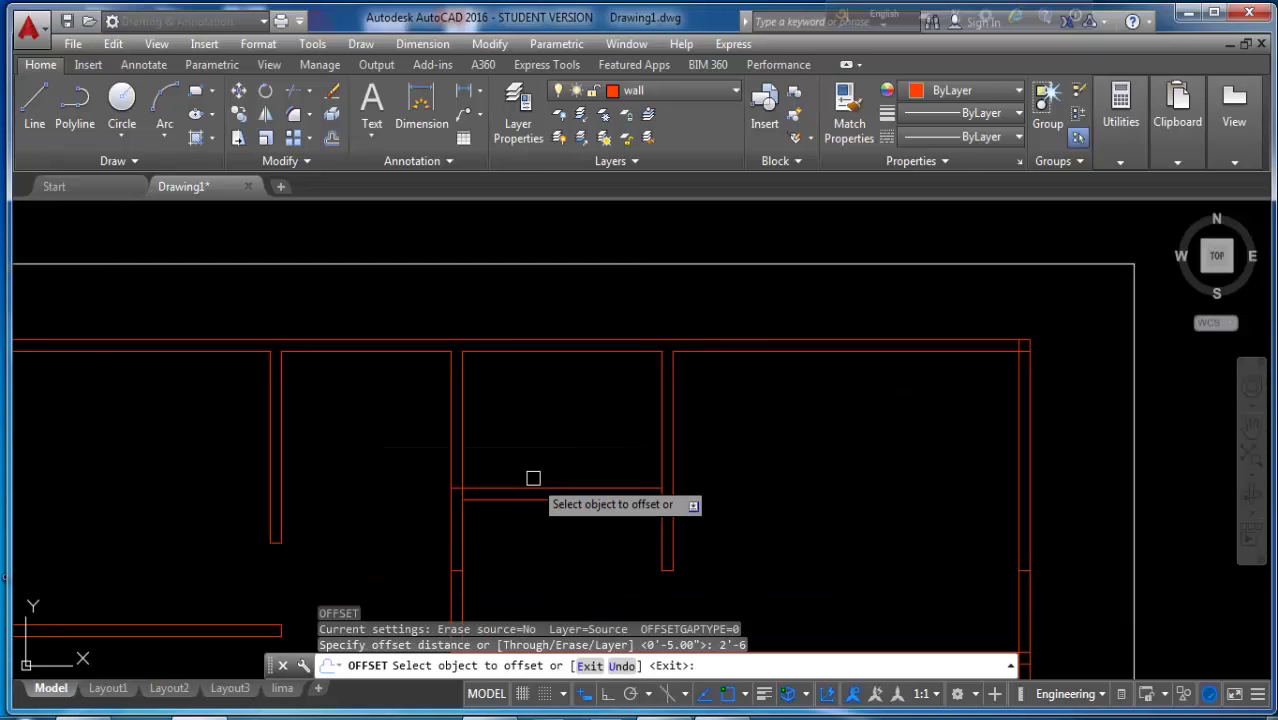
left_click(531, 489)
left_click(528, 436)
key("Escape")
key("Escape")
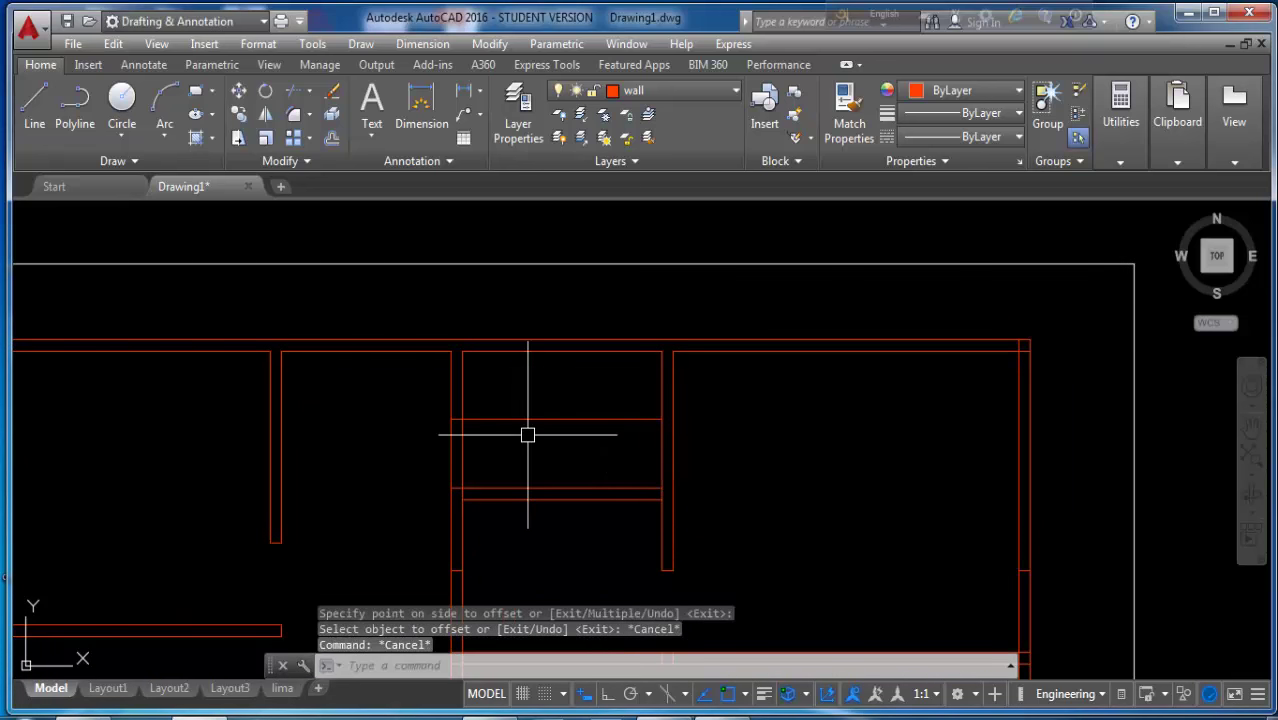
- Trim the crossing wall pieces and the corner stubs between the new wall lines
key("Return")
key("Return")
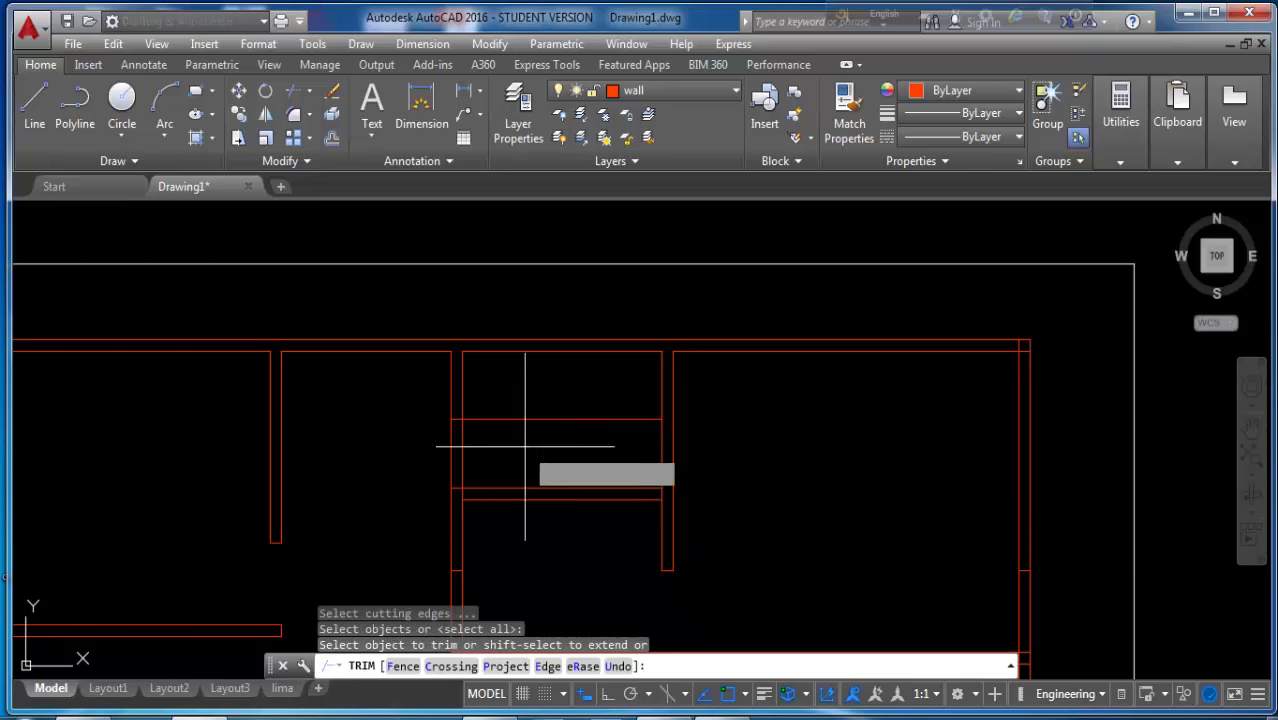
left_click_drag(520, 448, 434, 455)
left_click_drag(680, 460, 527, 427)
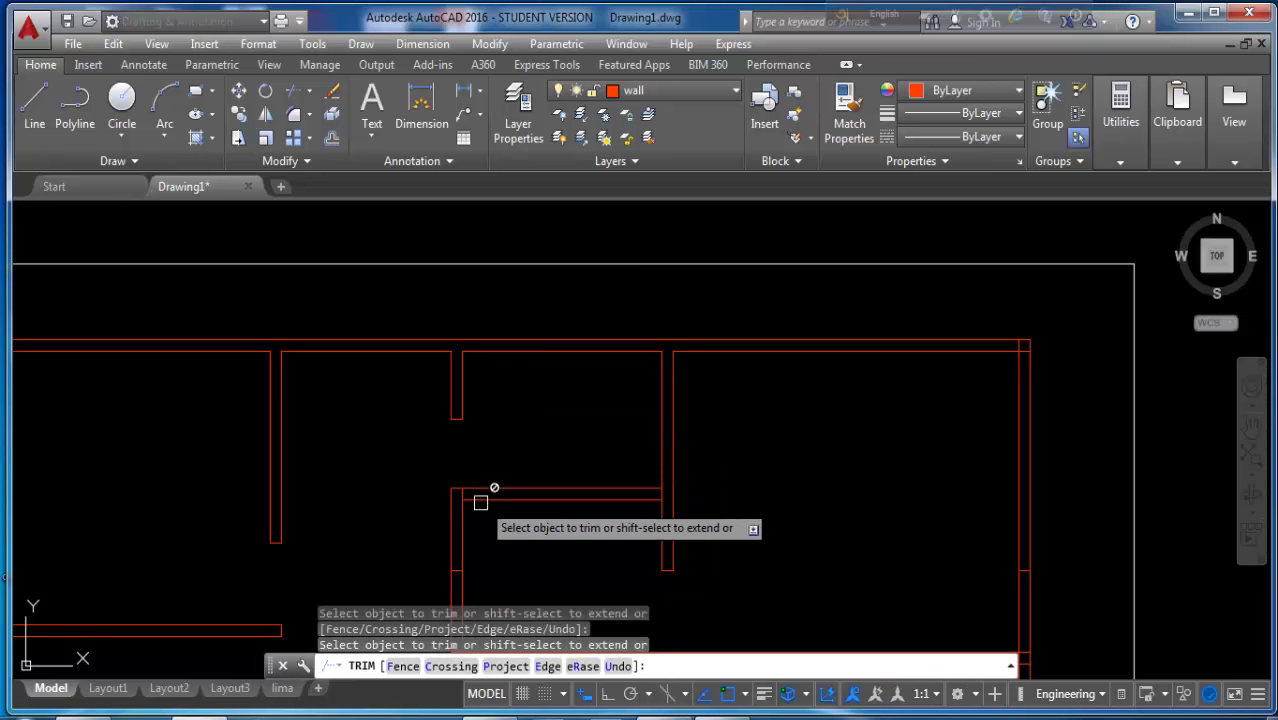
scroll(478, 505, "up", 3)
left_click(438, 479)
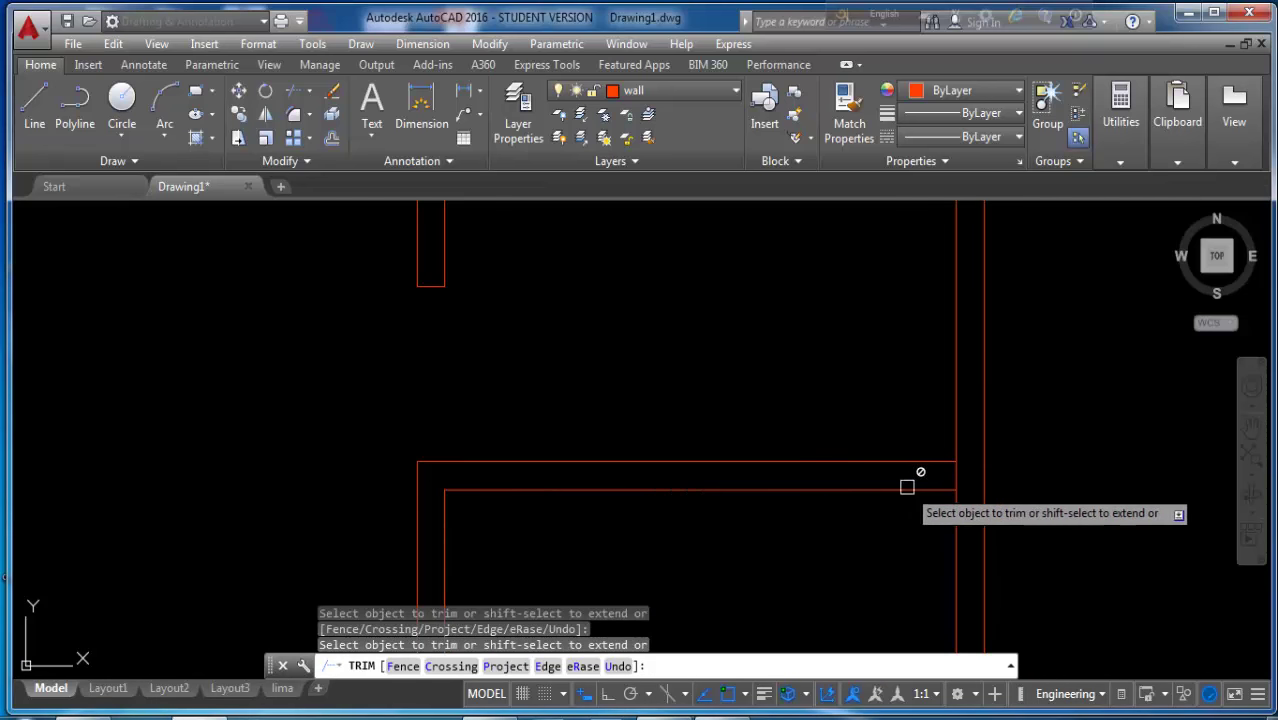
left_click(956, 474)
scroll(890, 430, "down", 3)
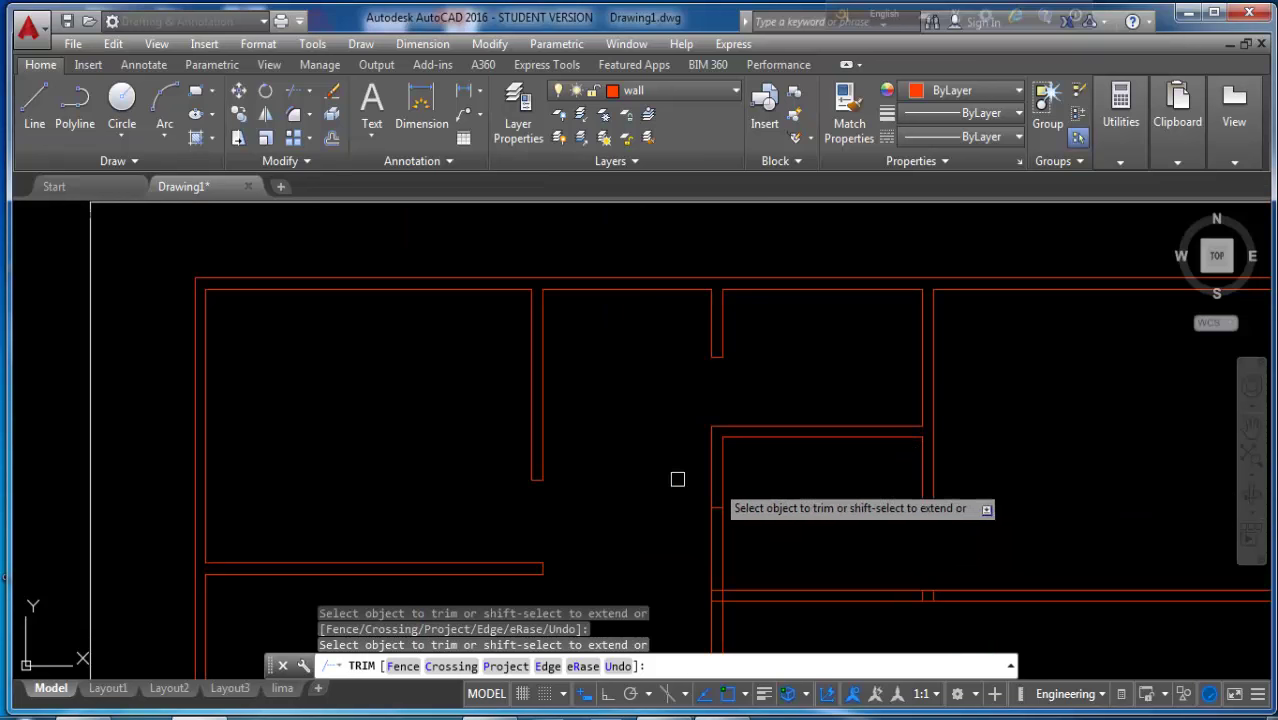
scroll(790, 500, "down", 2)
scroll(777, 459, "down", 3)
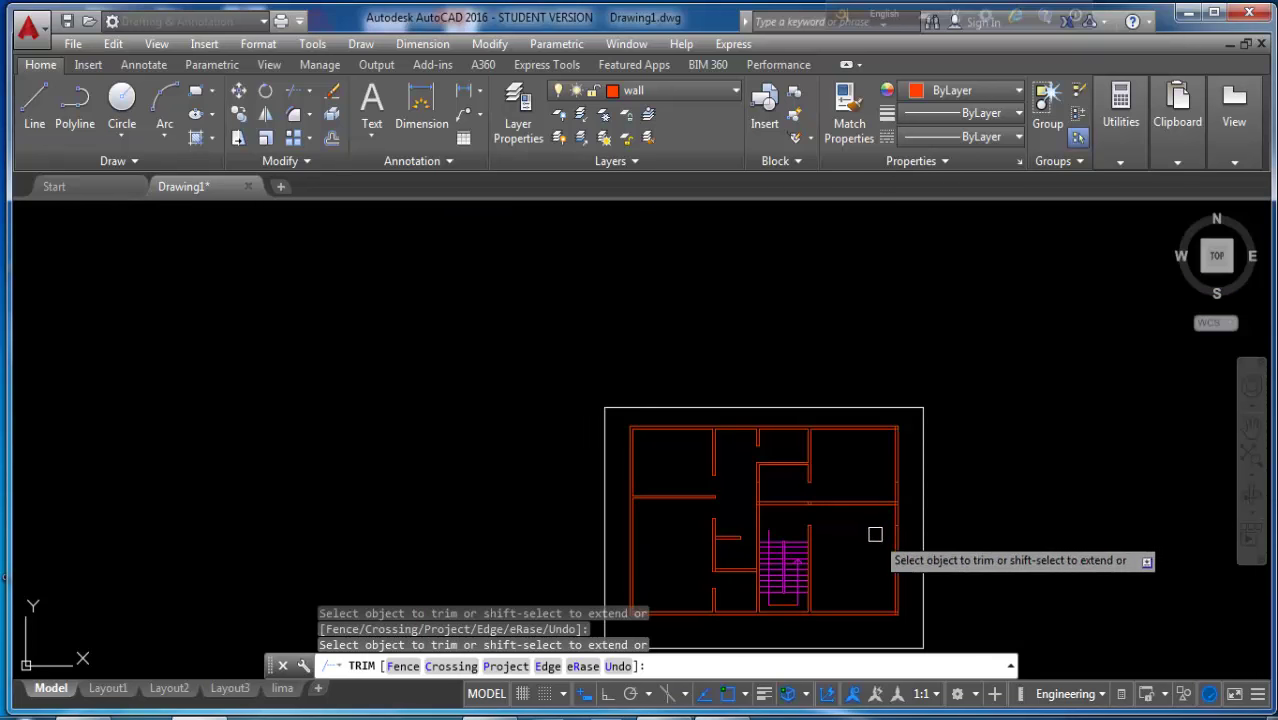
middle_click_drag(873, 531, 849, 509)
scroll(788, 472, "up", 4)
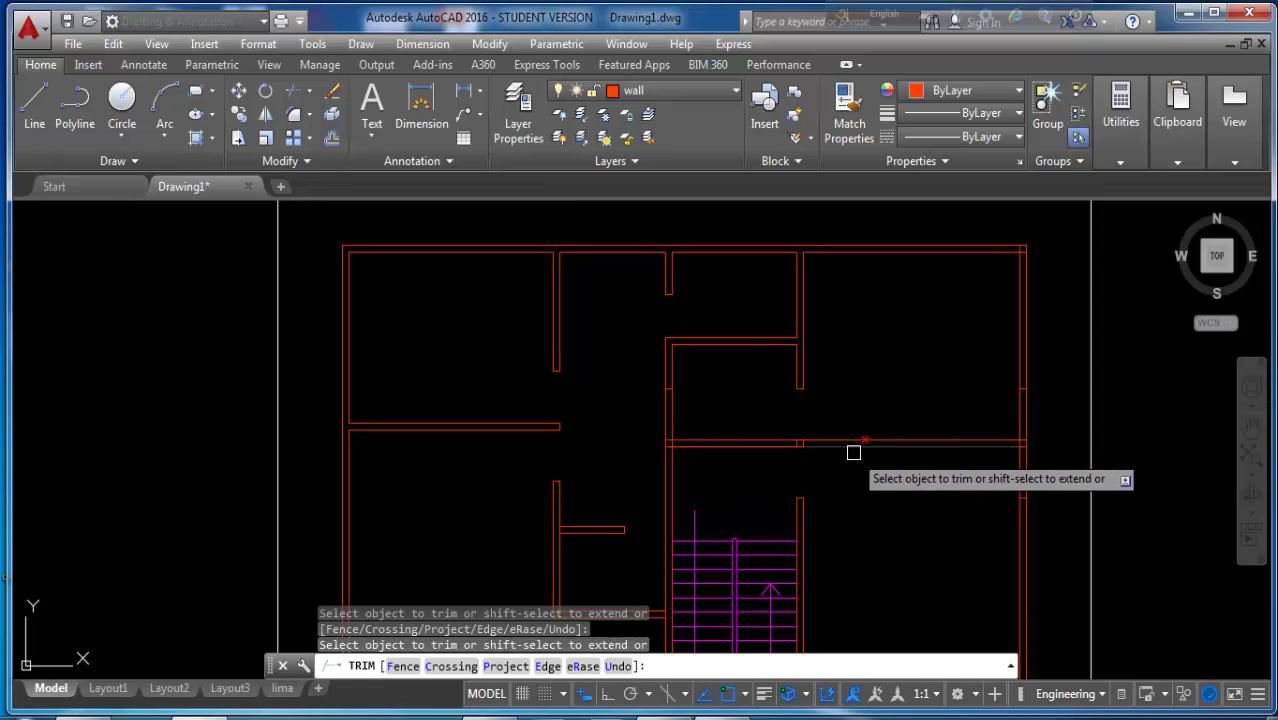
key("Escape")
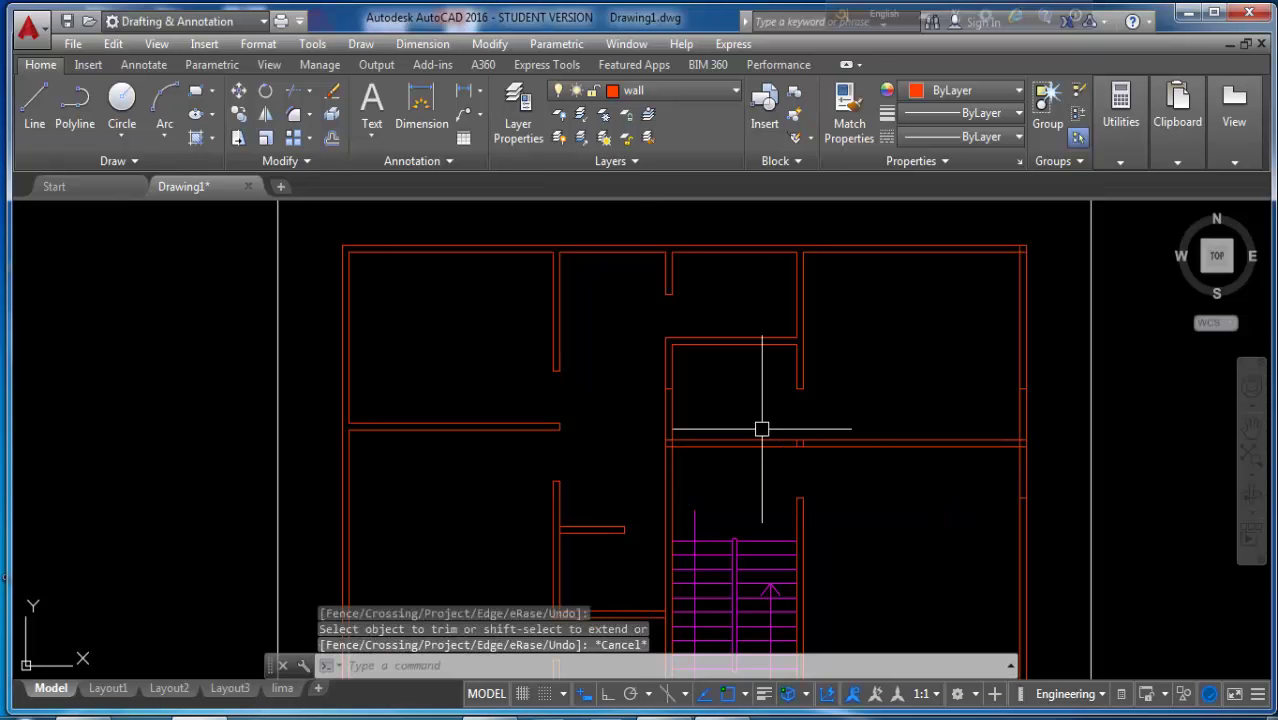
type("o")
- Attempt a 3' offset of a wall line near the stairs, then cancel it
key("Return")
type("3'")
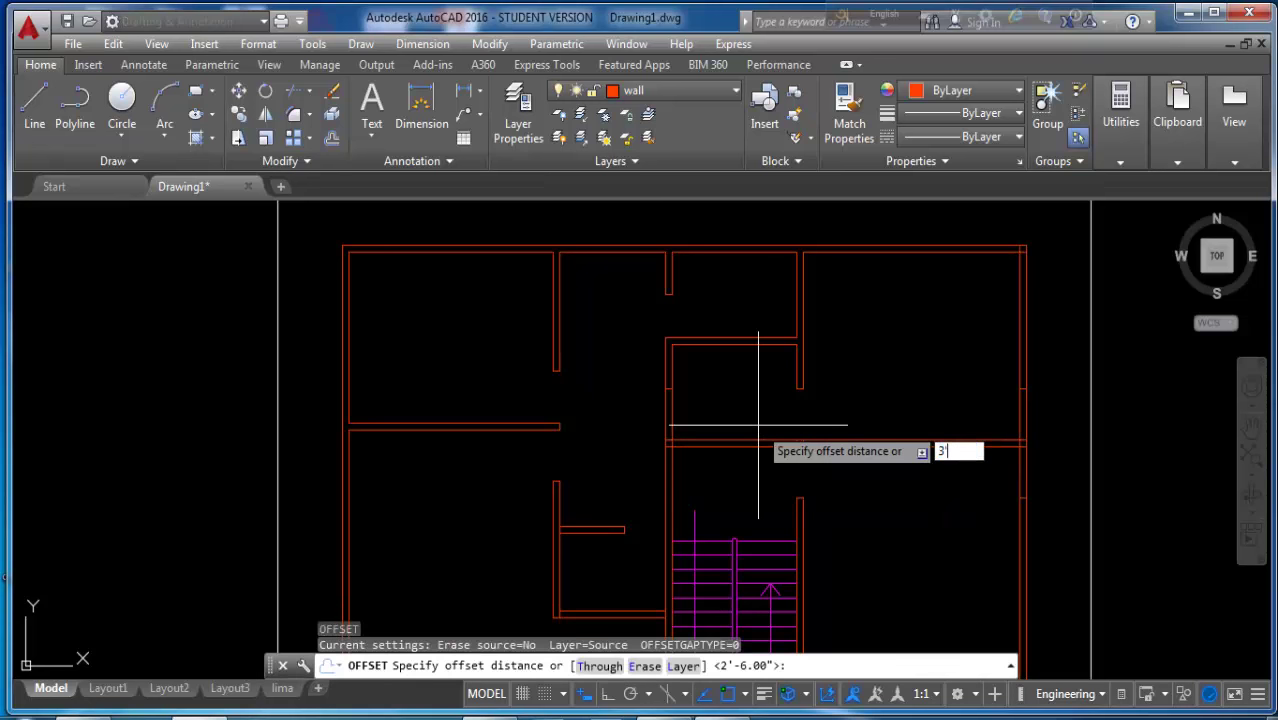
key("Return")
left_click(672, 420)
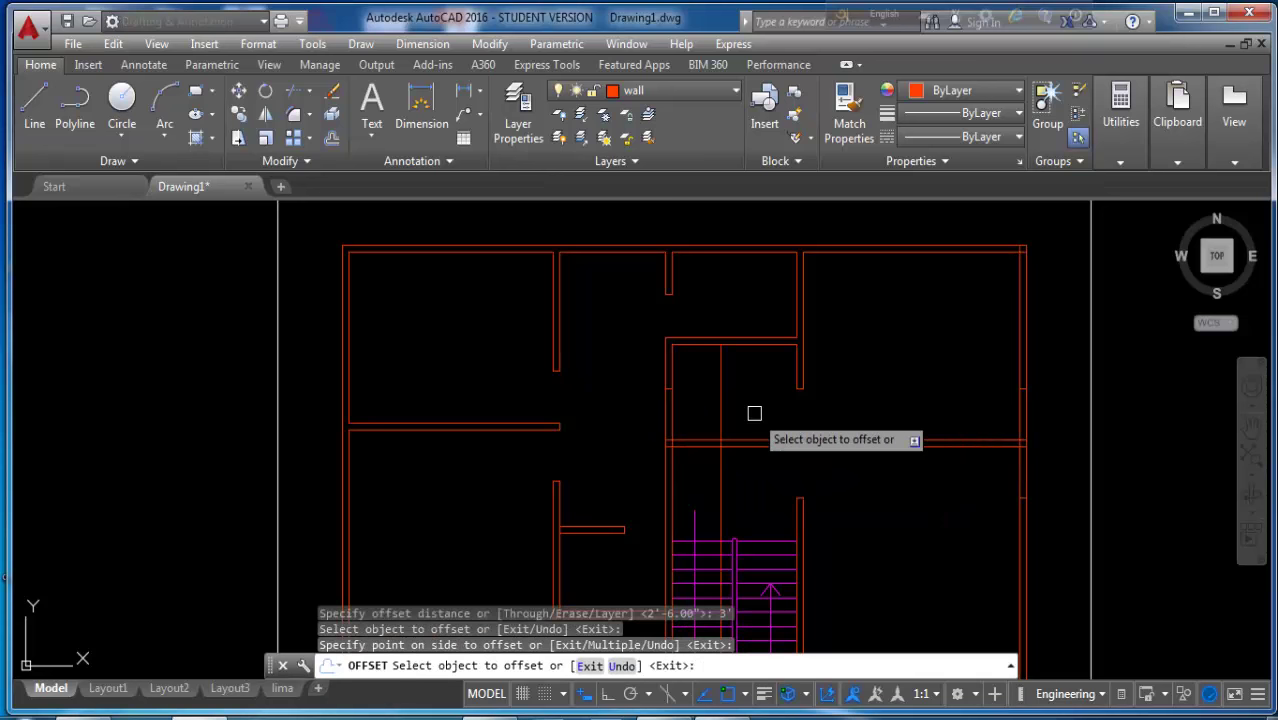
key("Return")
key("Return")
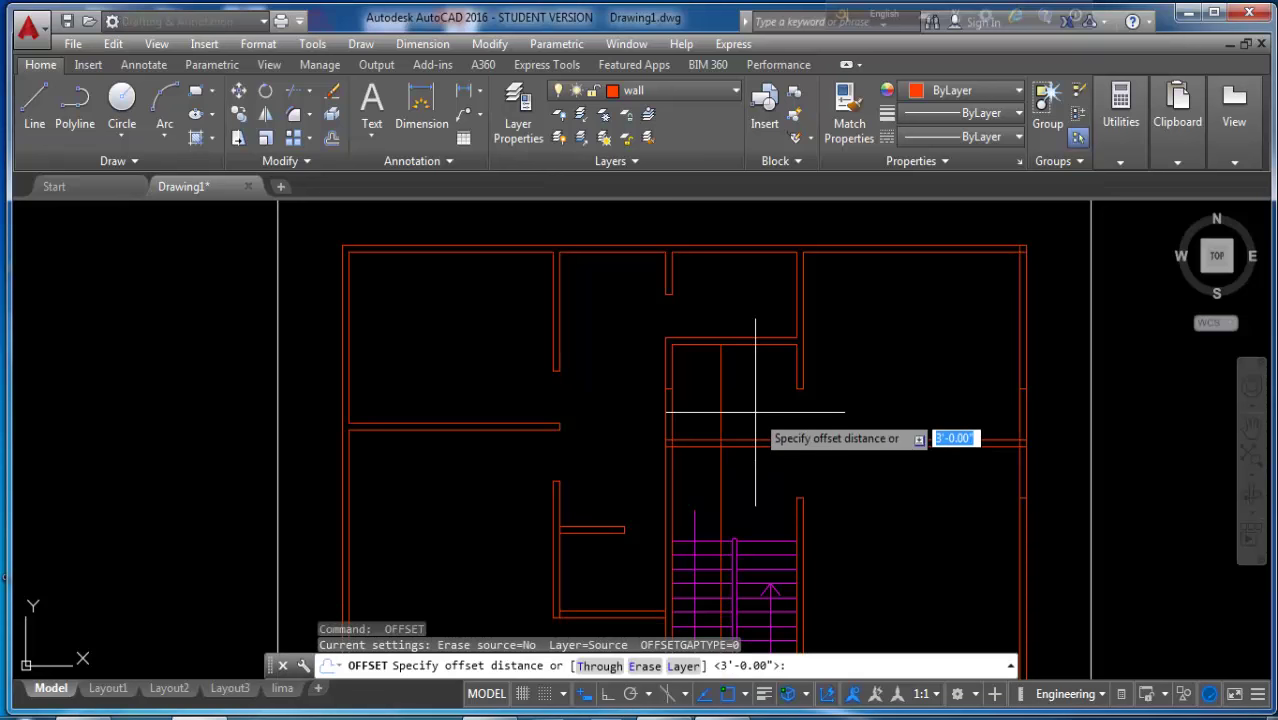
key("Return")
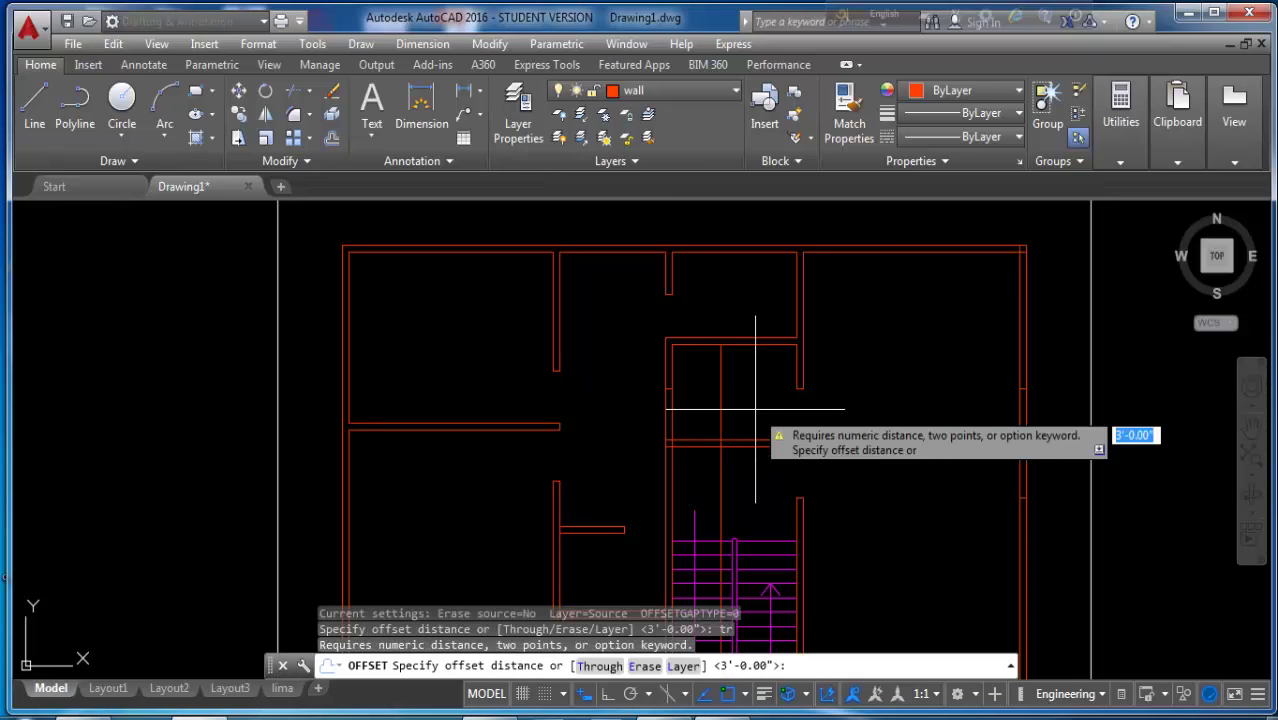
key("Escape")
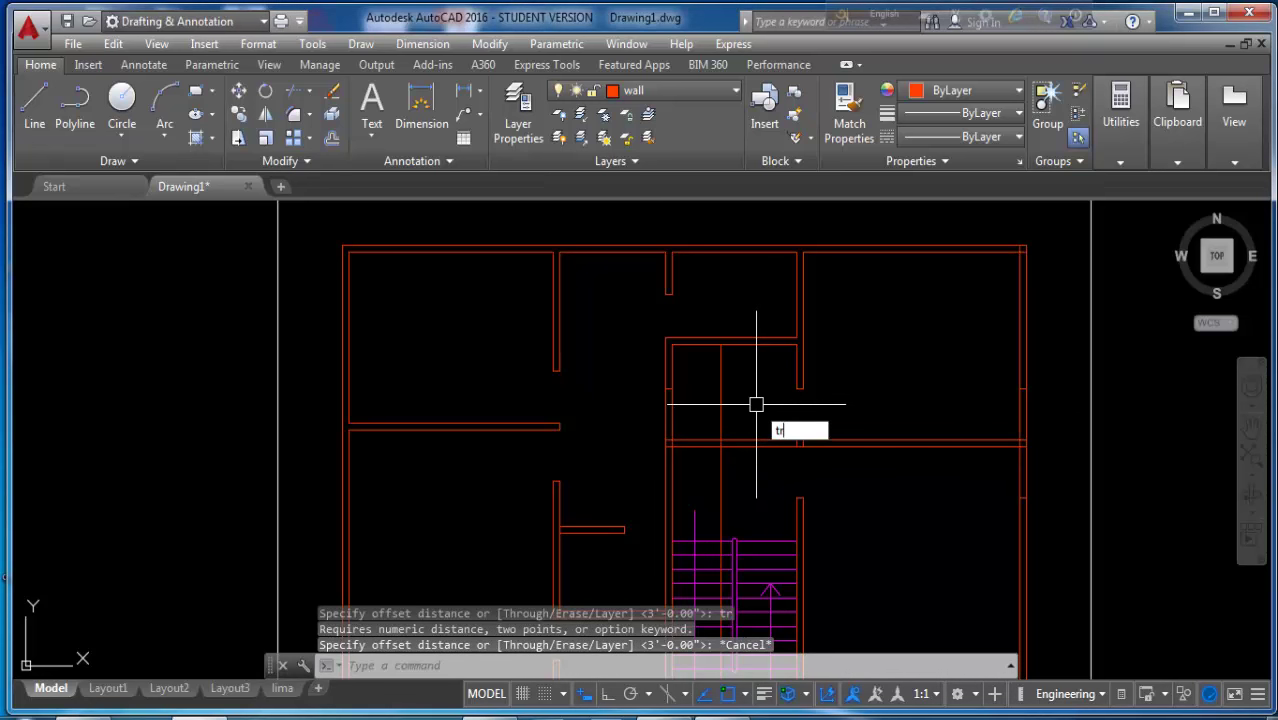
- Trim the horizontal and vertical wall lines above the staircase to open a gap
key("Return")
key("Return")
left_click(716, 418)
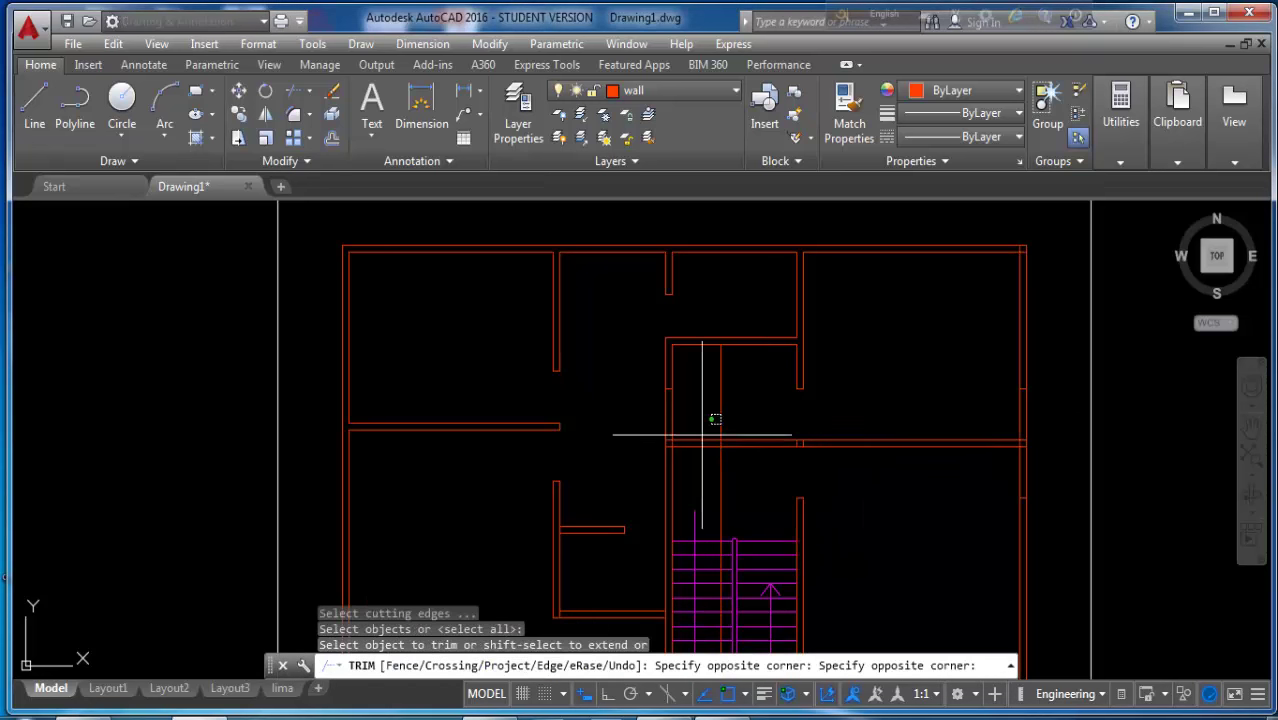
left_click(702, 441)
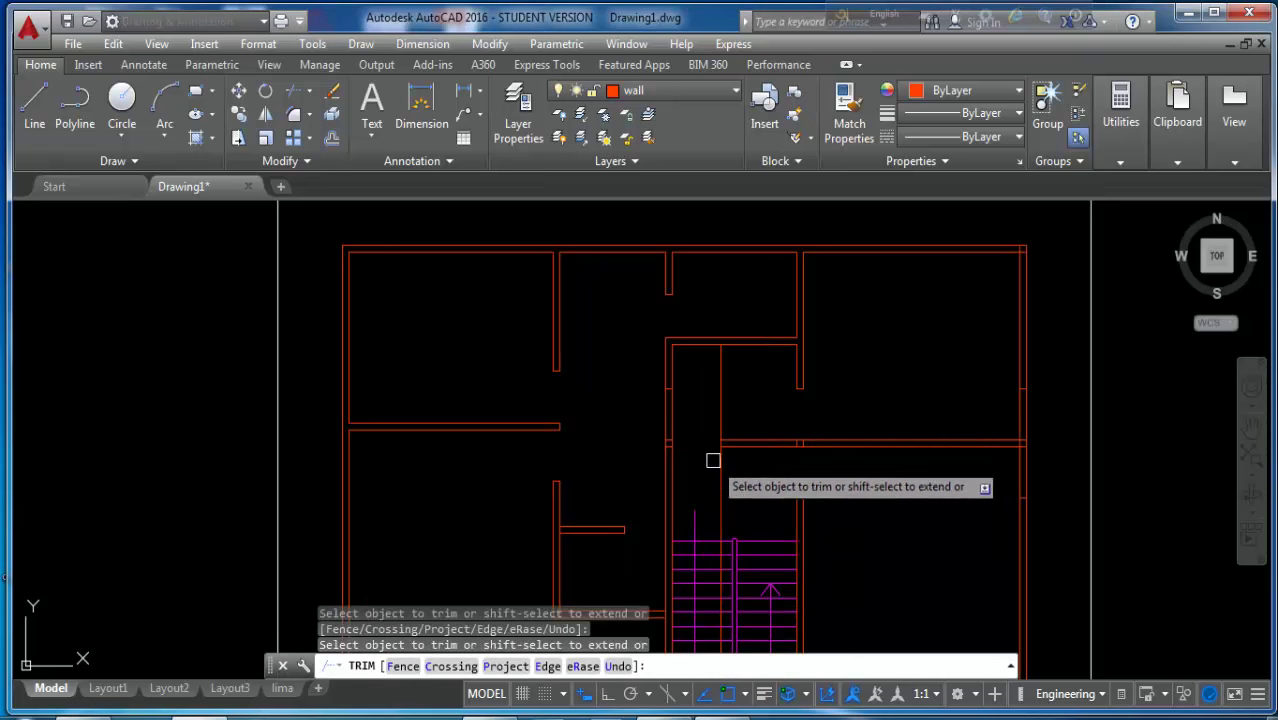
left_click(719, 414)
key("Return")
scroll(726, 542, "up", 4)
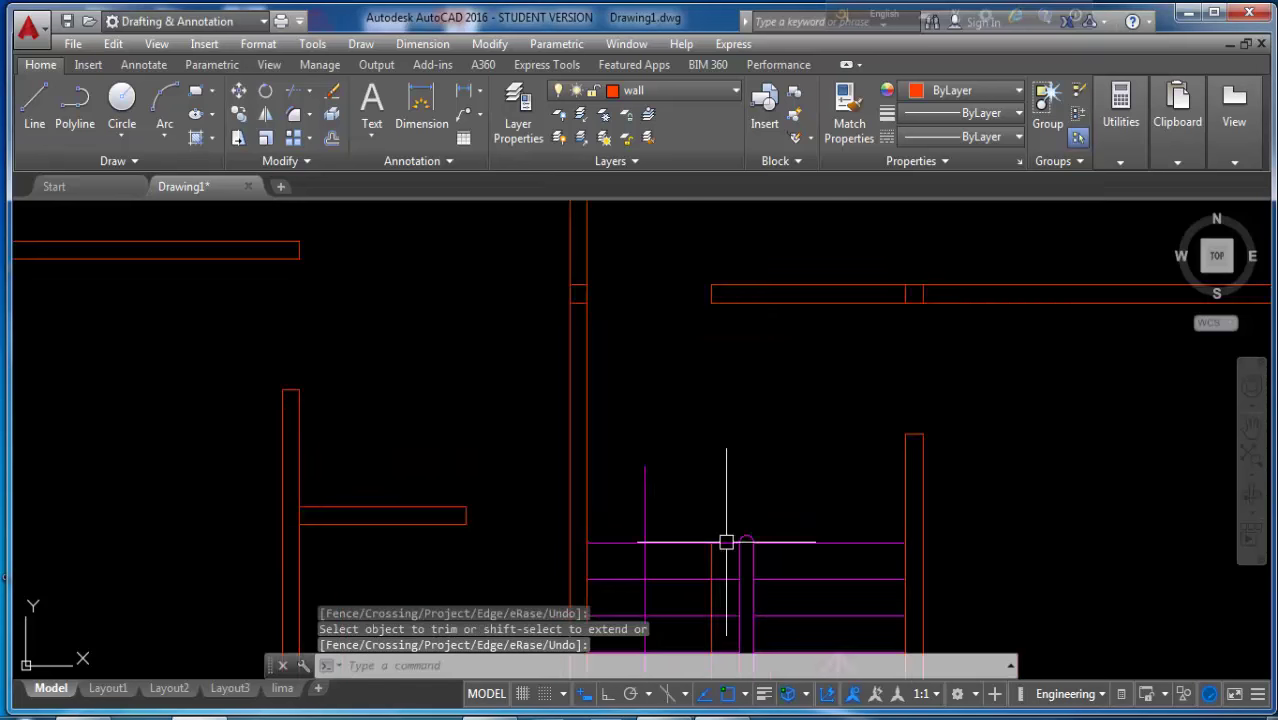
scroll(726, 542, "up", 2)
- Select and delete the two leftover short wall pieces near the stairwell
key("Return")
left_click(707, 548)
key("Delete")
scroll(702, 495, "down", 5)
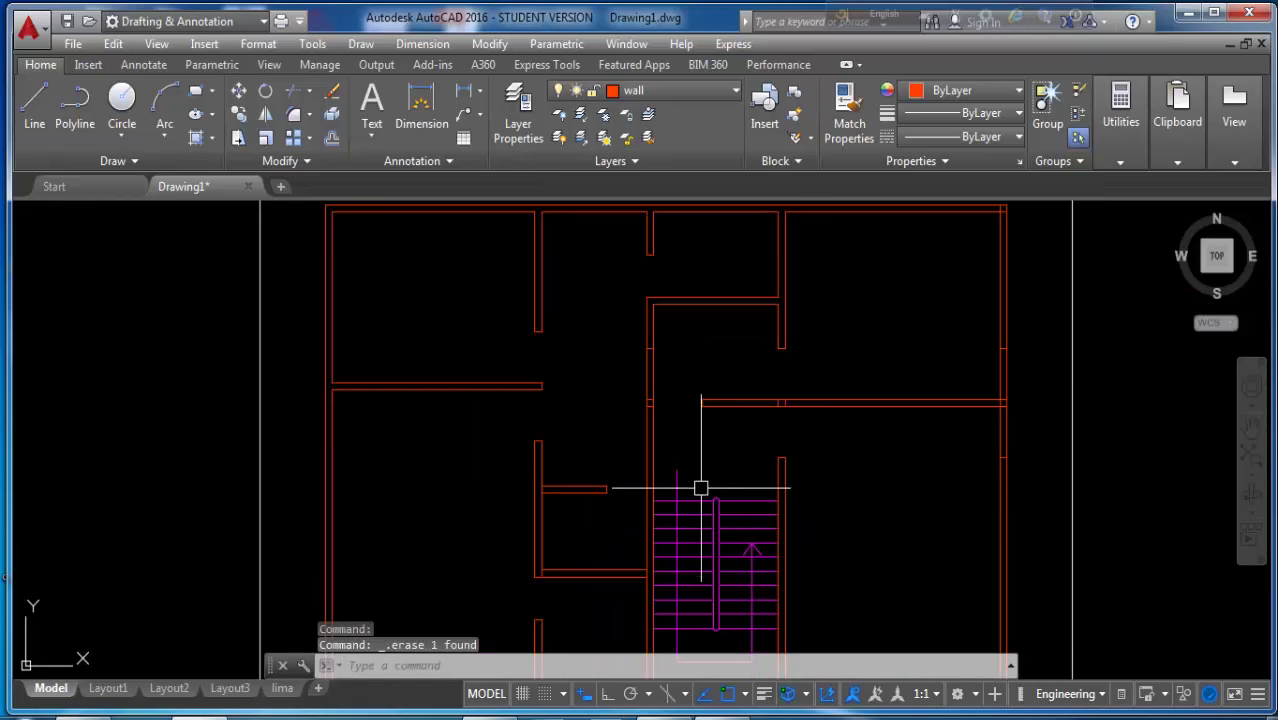
key("Delete")
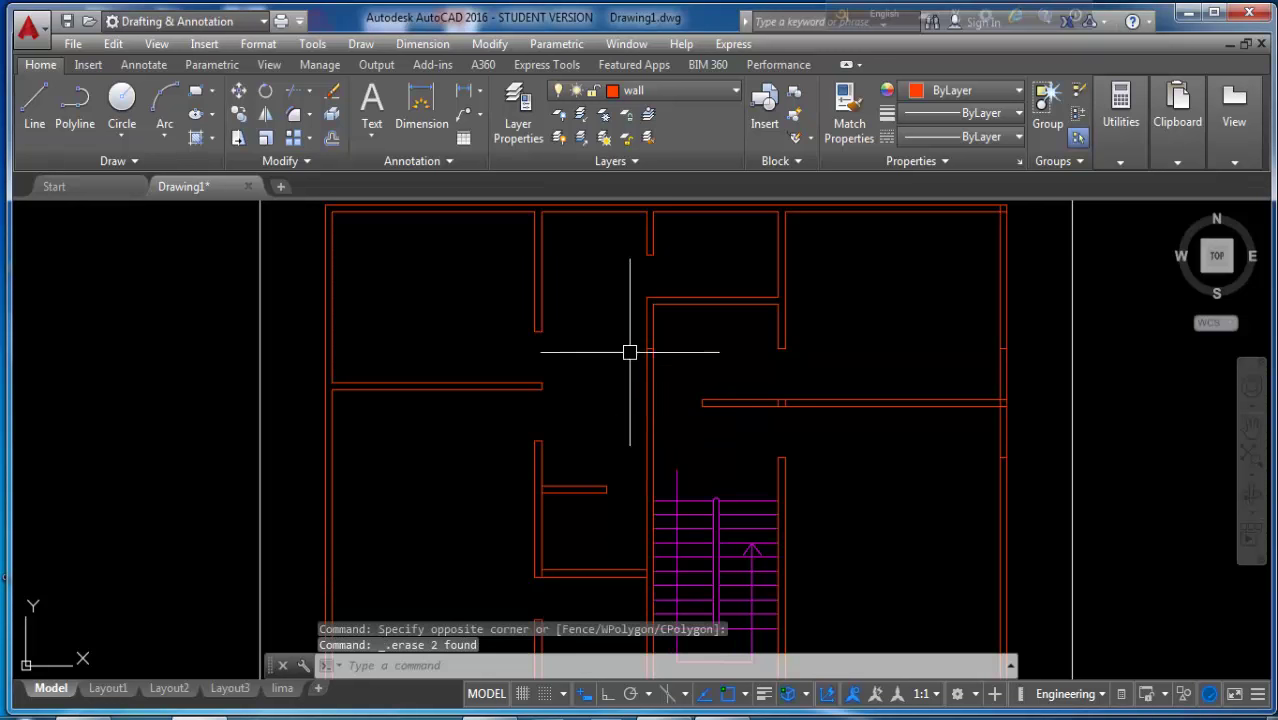
left_click(630, 342)
left_click(672, 356)
key("Delete")
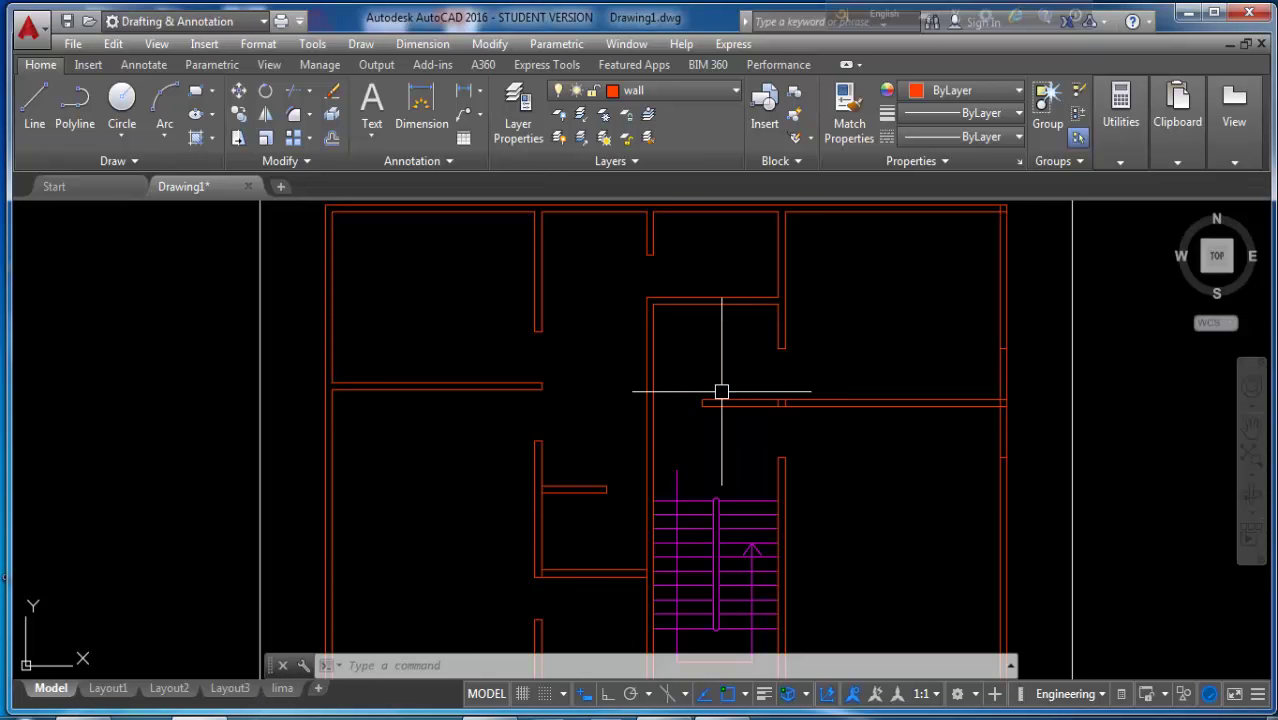
- Extend the stray wall lines beside the stairwell using two window selections
scroll(722, 393, "up", 2)
key("Delete")
key("Escape")
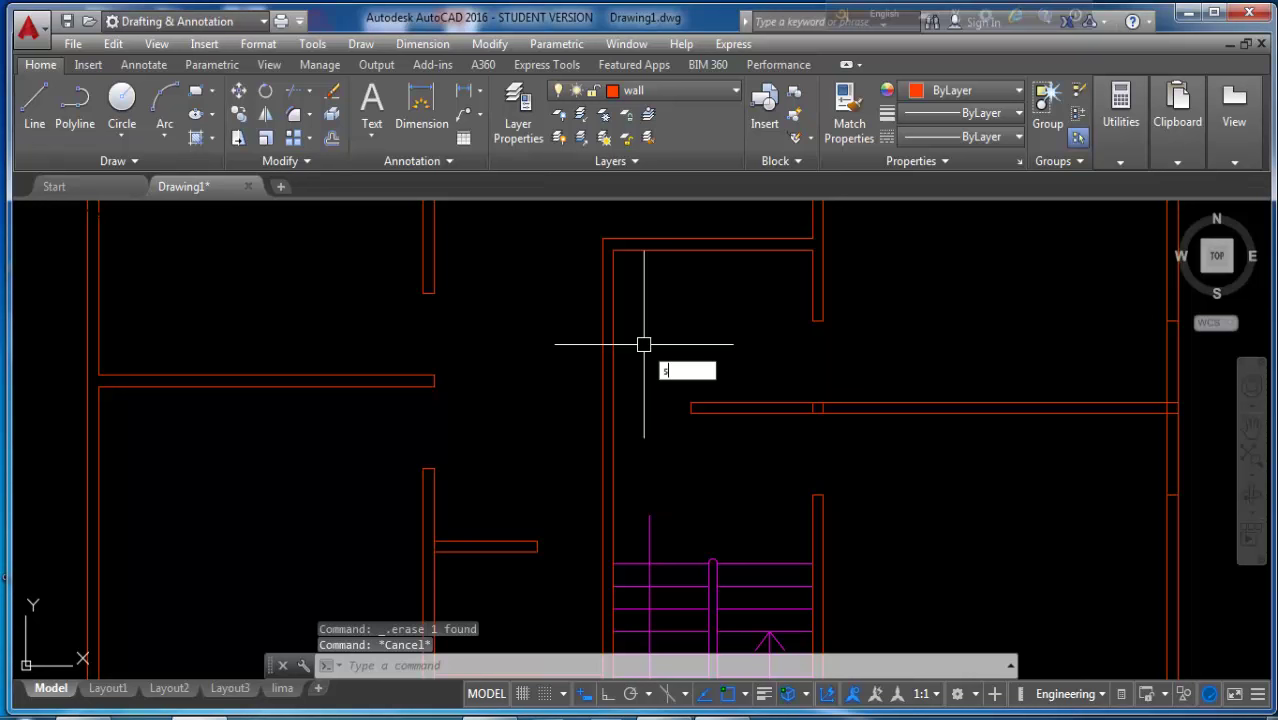
type("x")
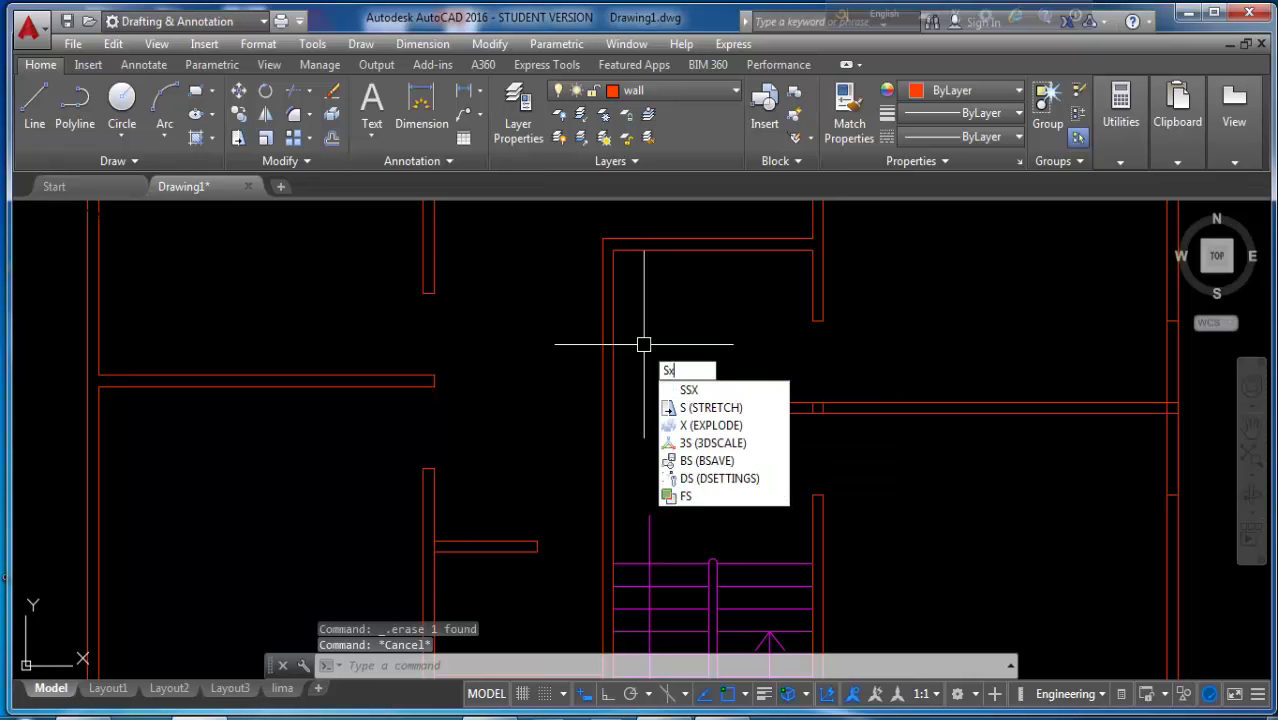
key("Escape")
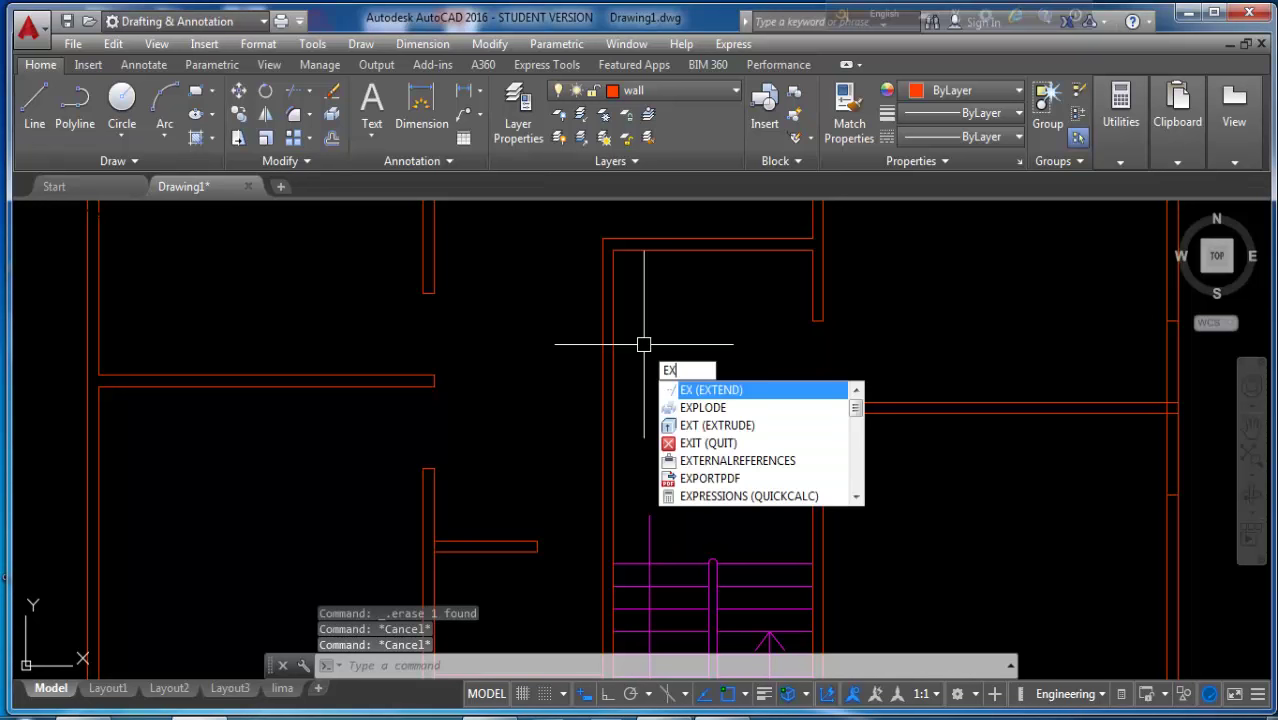
key("Return")
key("Return")
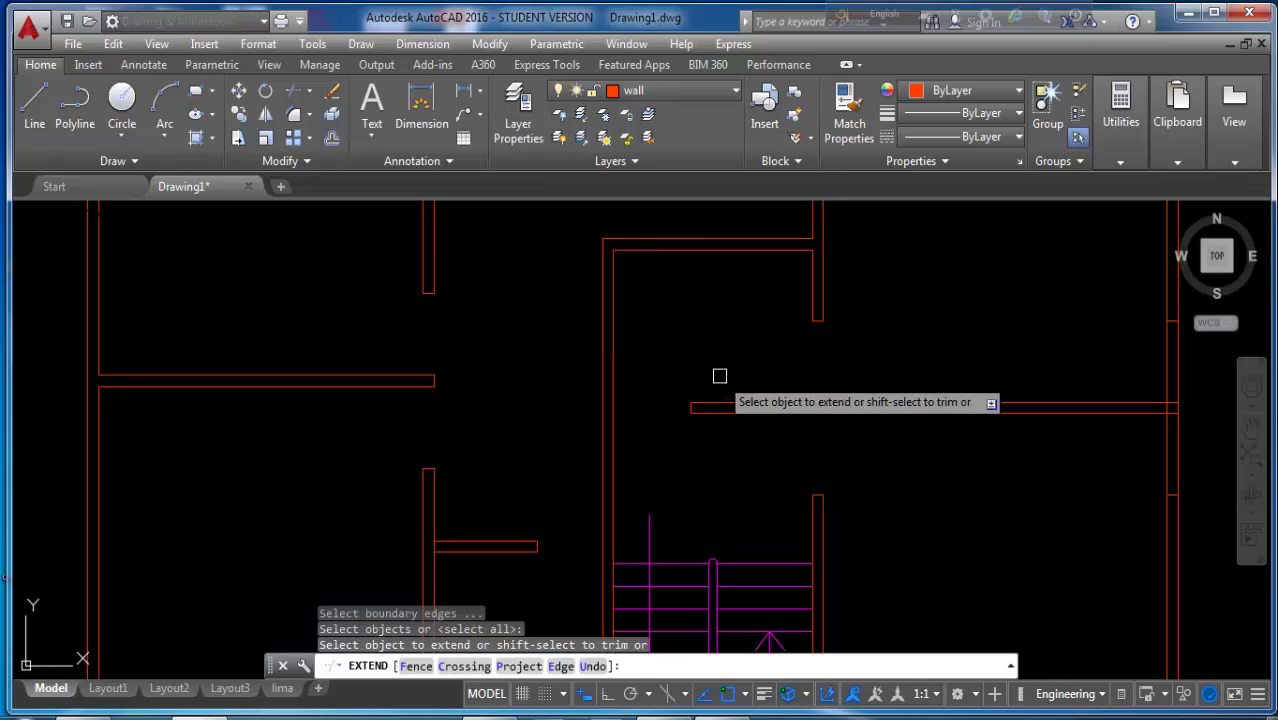
left_click(724, 380)
left_click(707, 455)
left_click(665, 397)
left_click(596, 422)
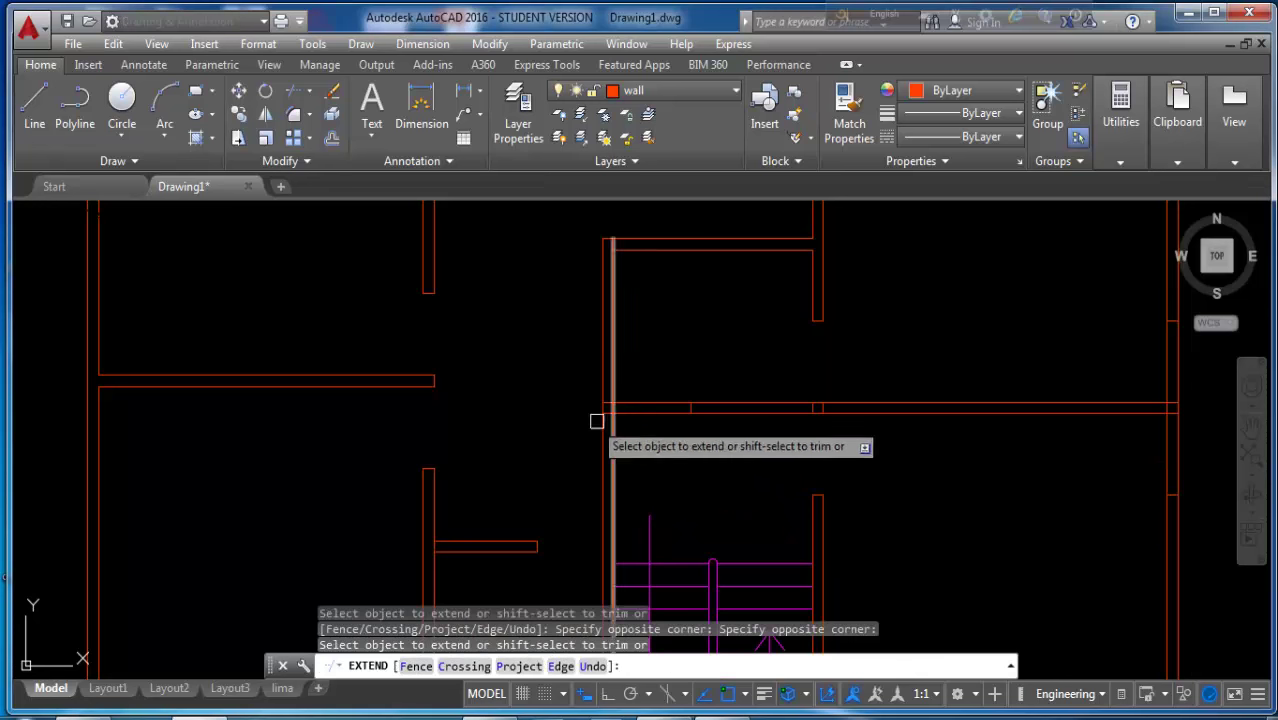
key("Escape")
type("TR")
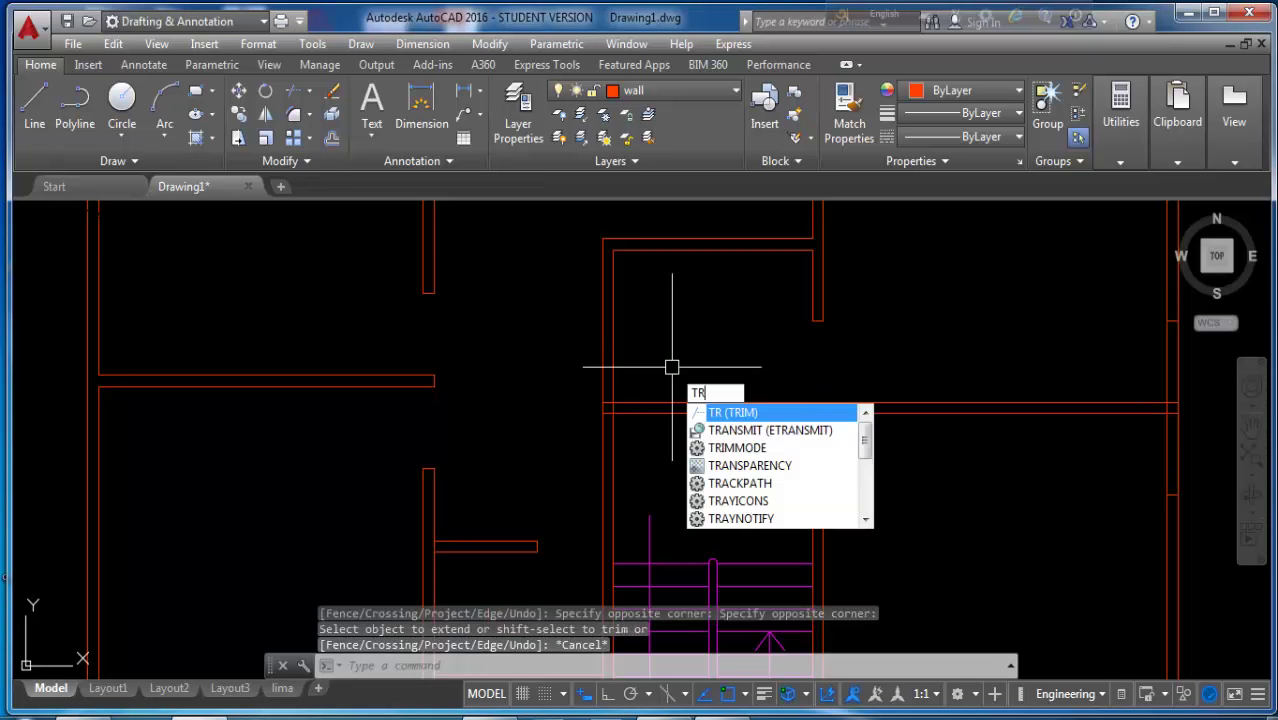
- Trim the wall segments around the stairwell opening with two crossing windows
key("Return")
key("Return")
left_click(678, 338)
left_click(613, 367)
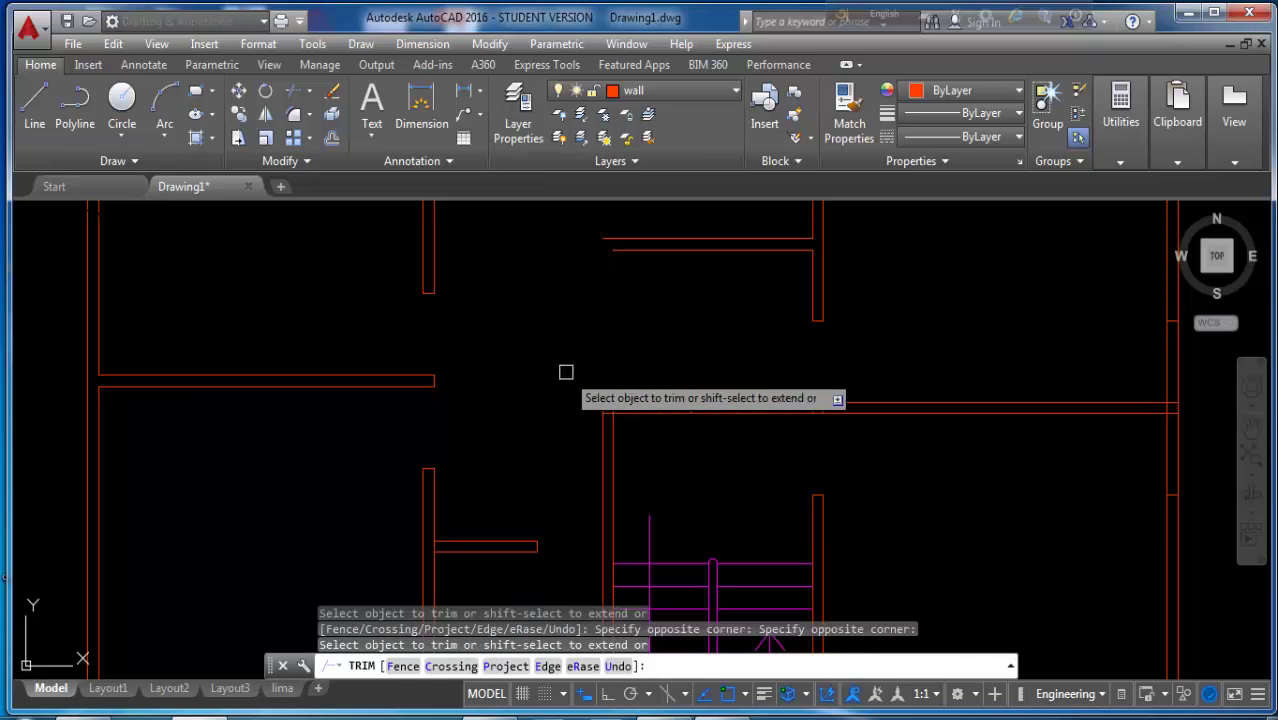
left_click(665, 355)
left_click(650, 440)
scroll(678, 418, "down", 3)
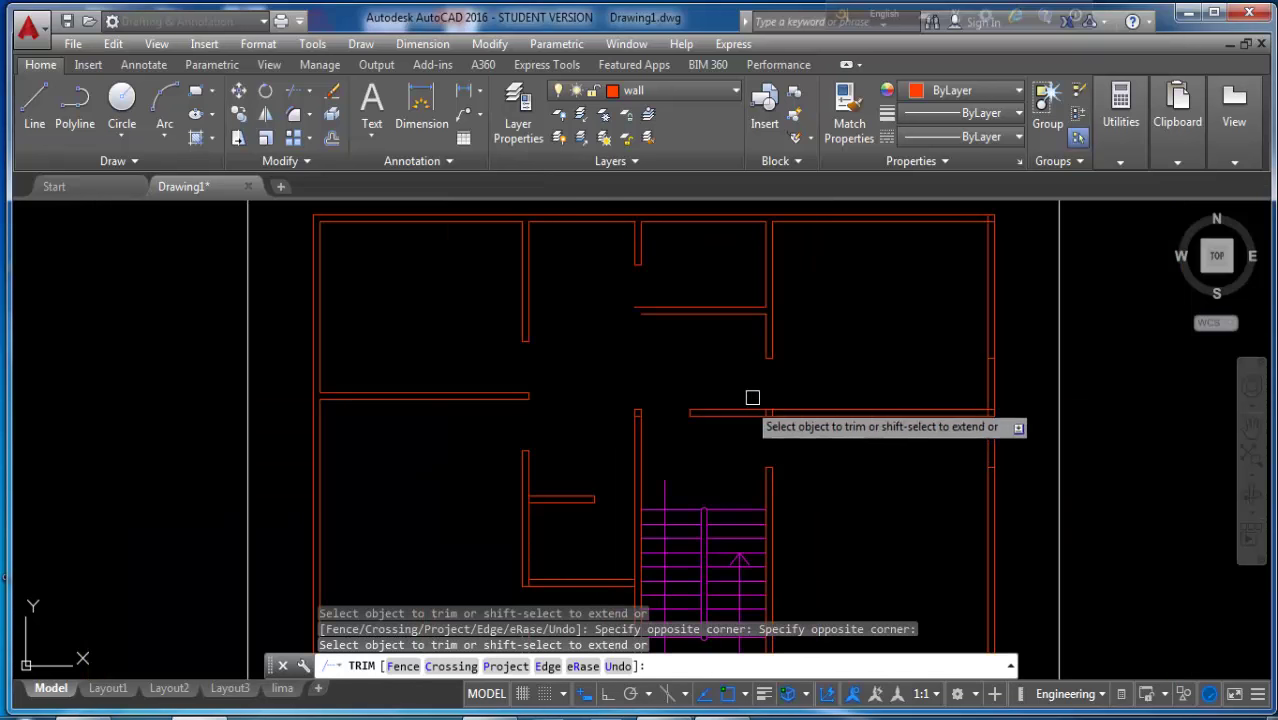
key("Escape")
scroll(629, 329, "up", 3)
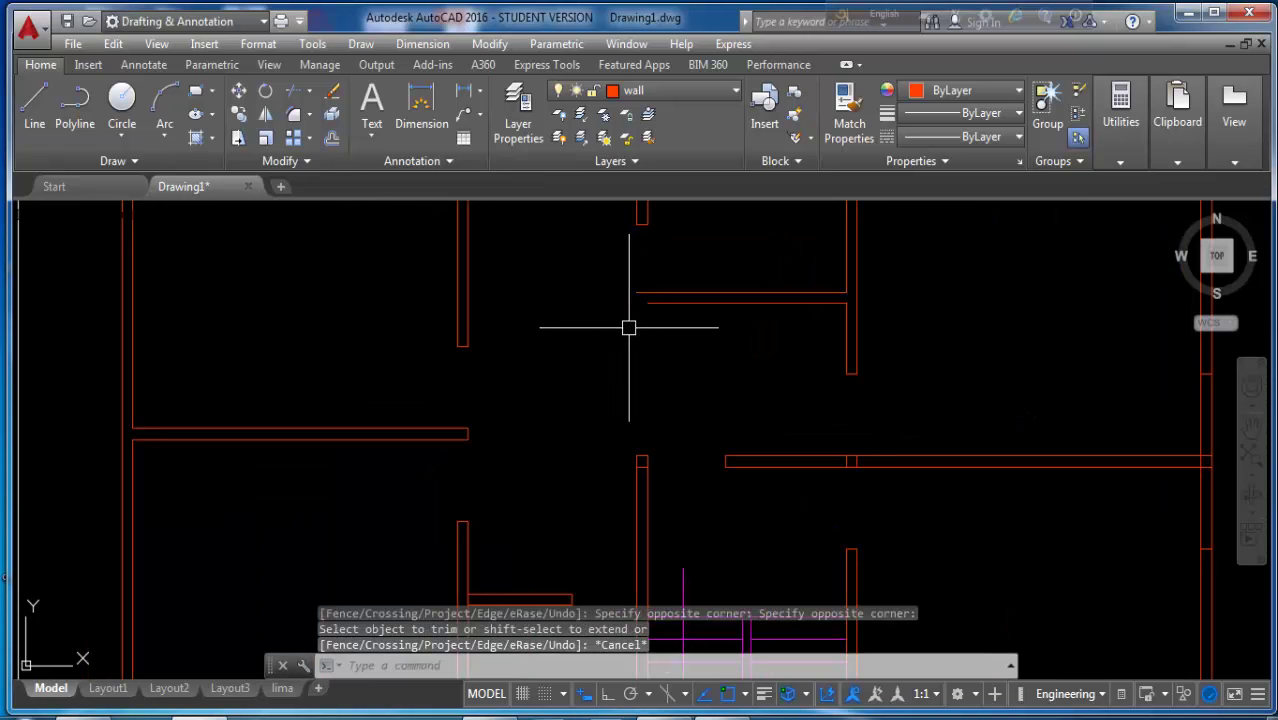
key("Return")
- Open the Insert block dialog and close it without inserting anything
key("Escape")
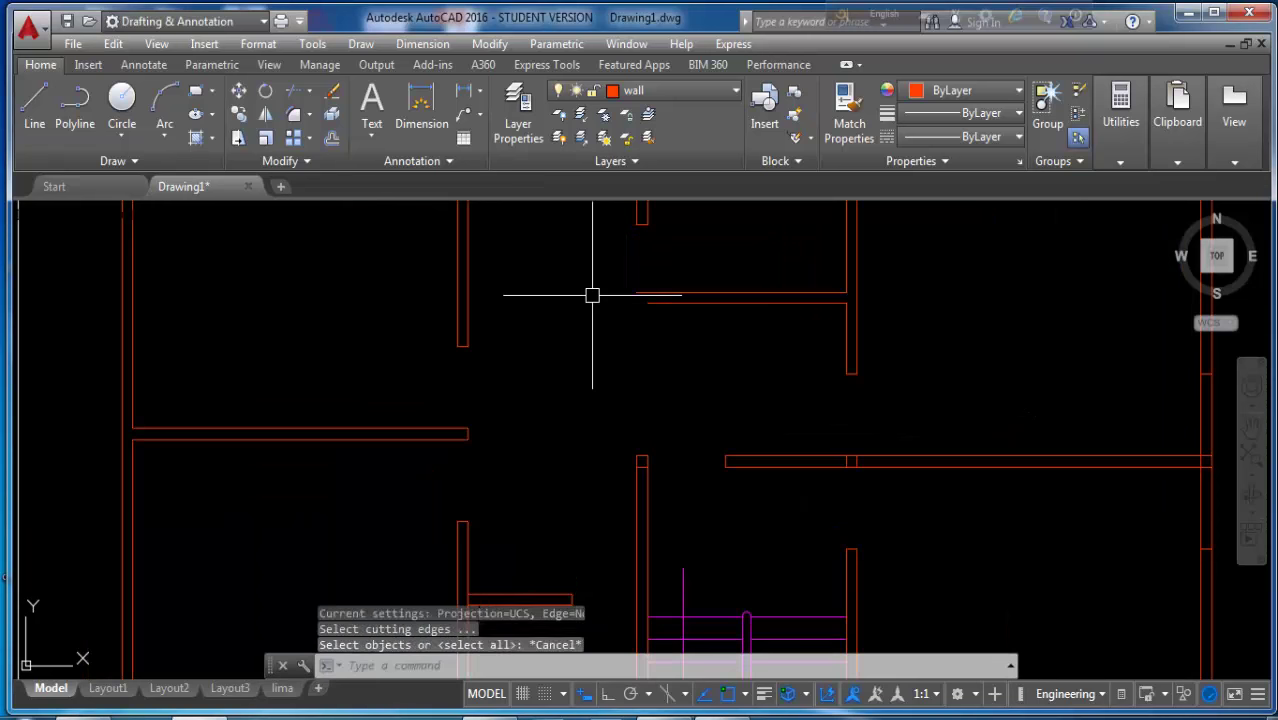
key("Escape")
type("i")
key("Return")
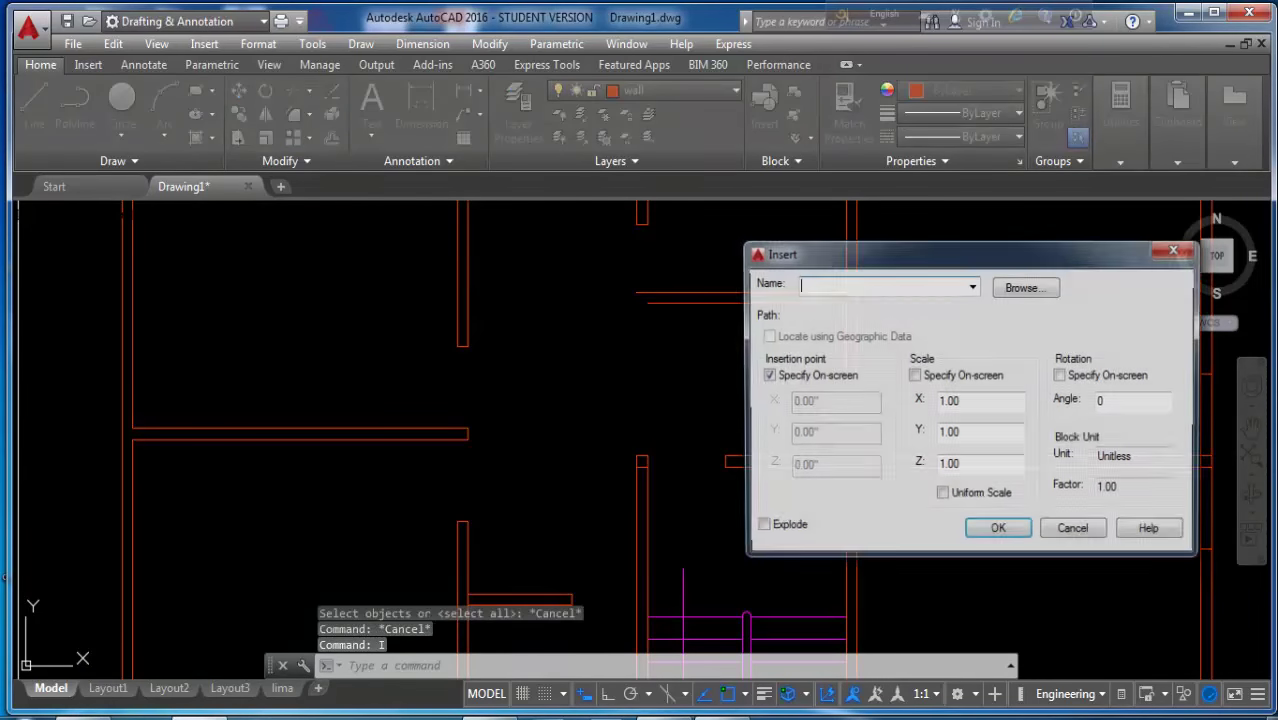
left_click(1177, 248)
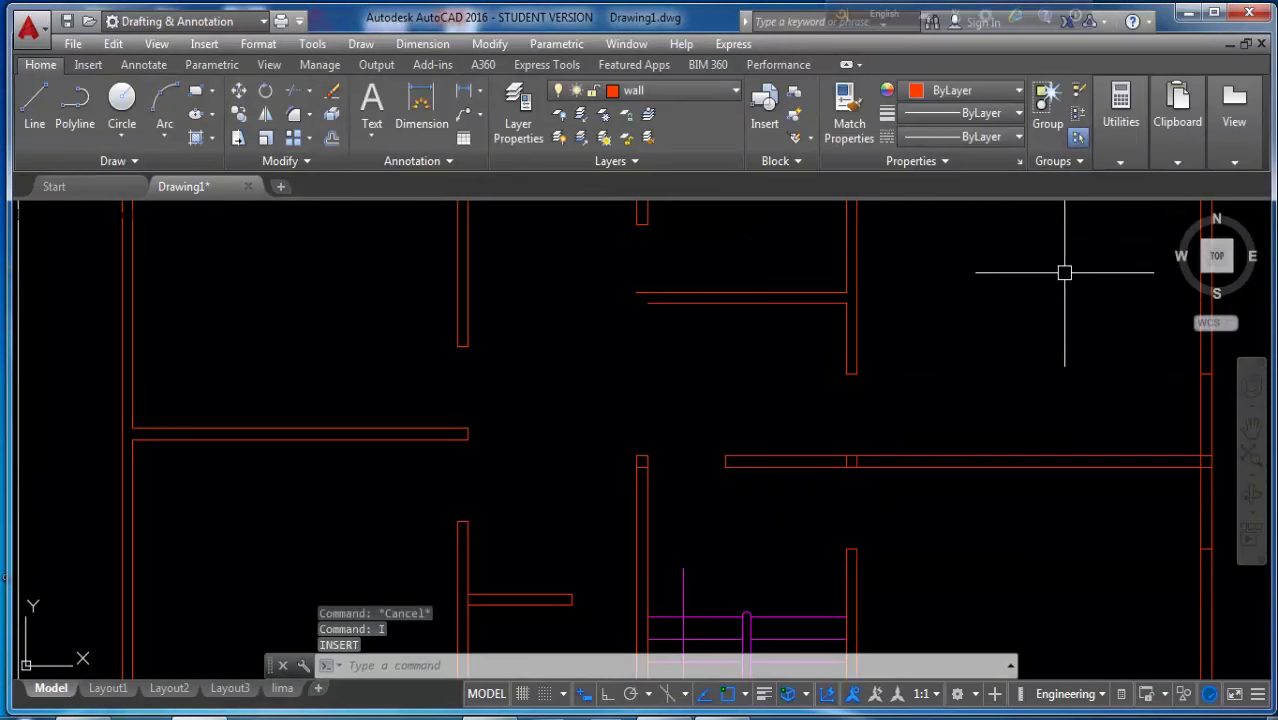
- Draw a vertical line capping the open end of the double wall
type("k")
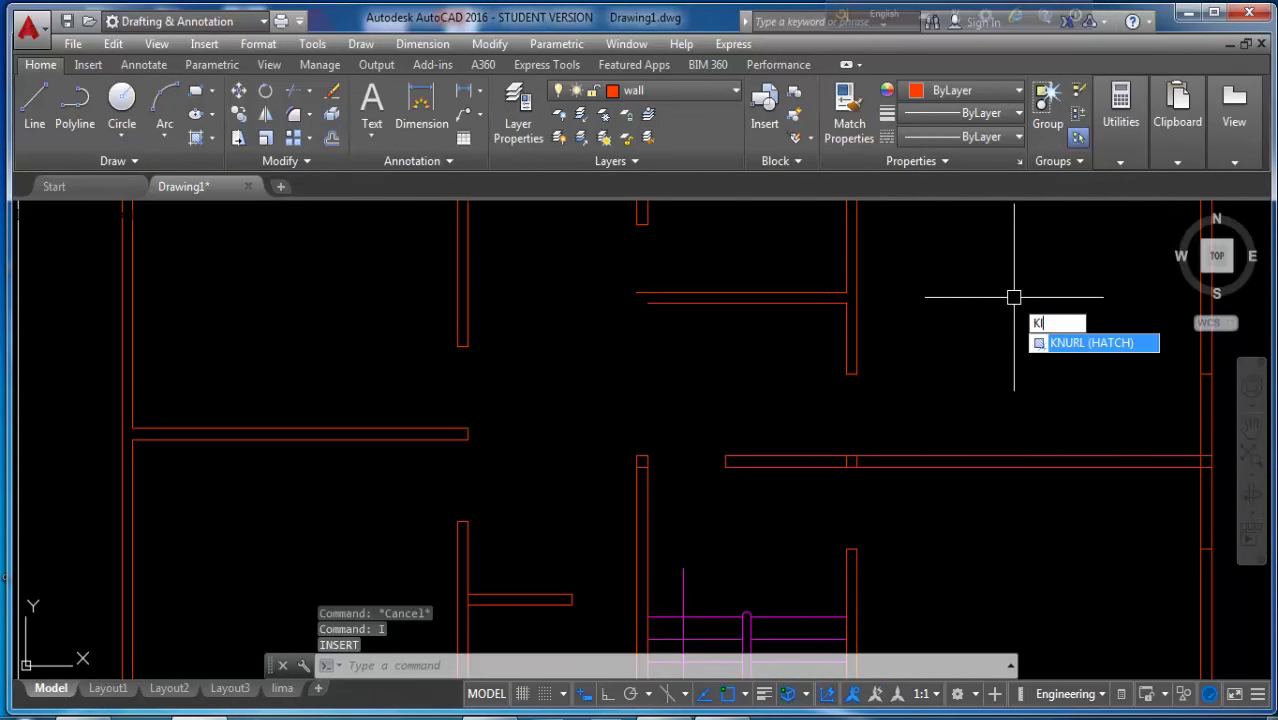
type("l")
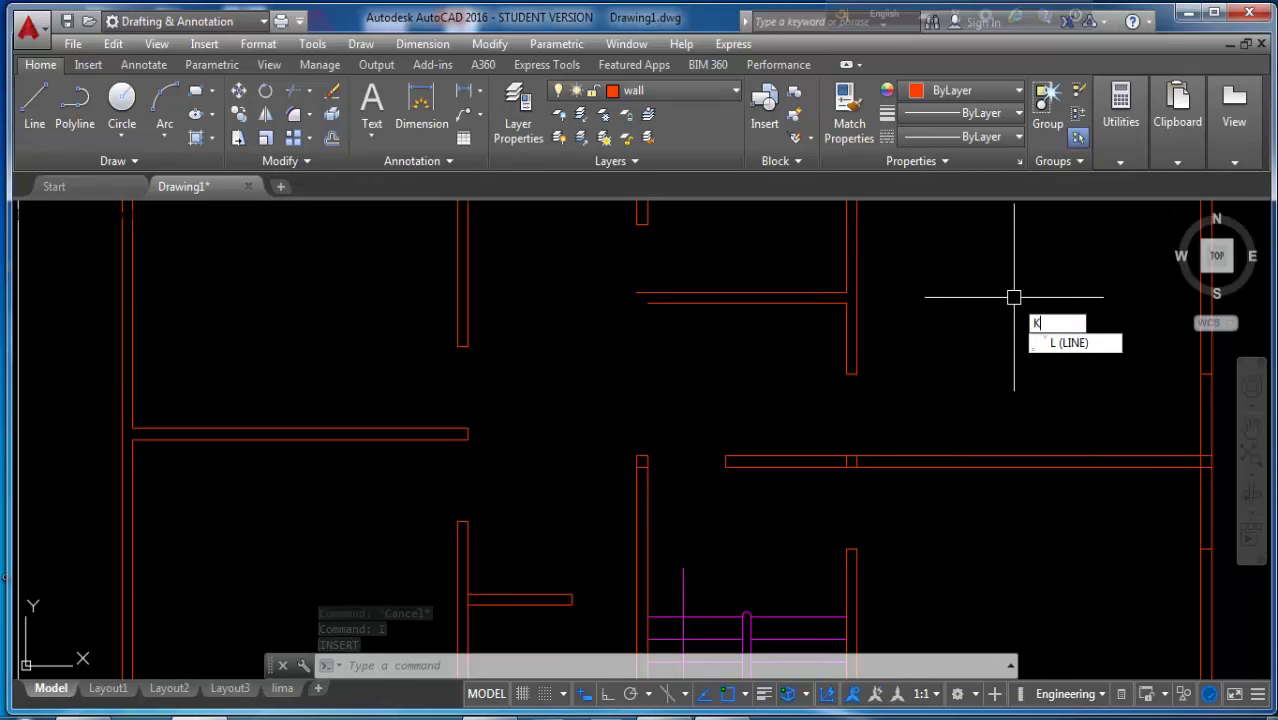
key("BackSpace")
key("Return")
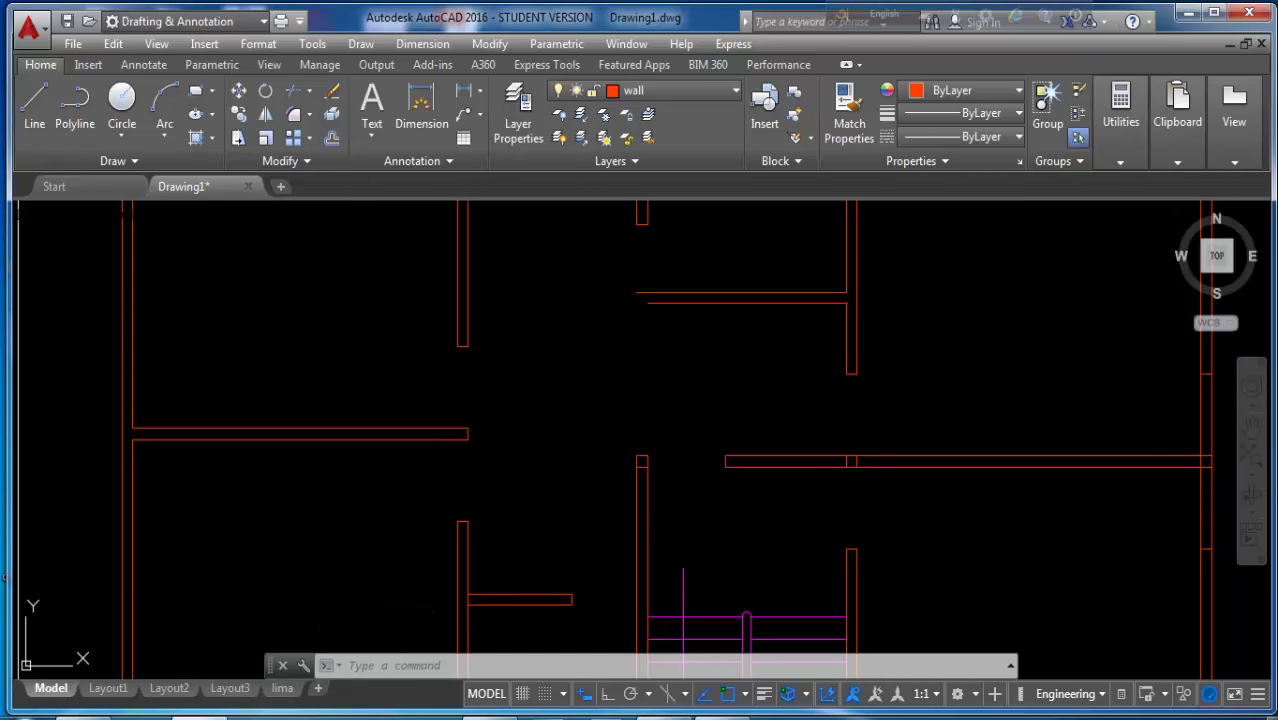
scroll(699, 285, "up", 3)
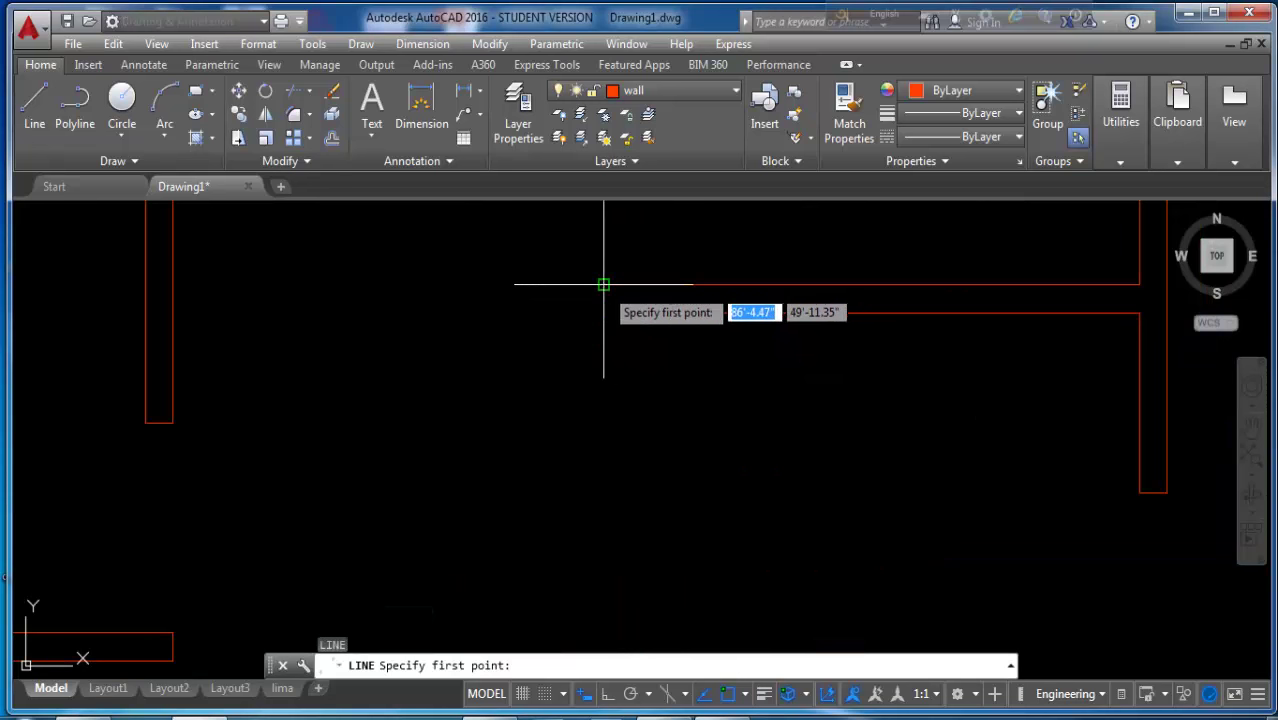
left_click(603, 284)
left_click(603, 348)
key("Return")
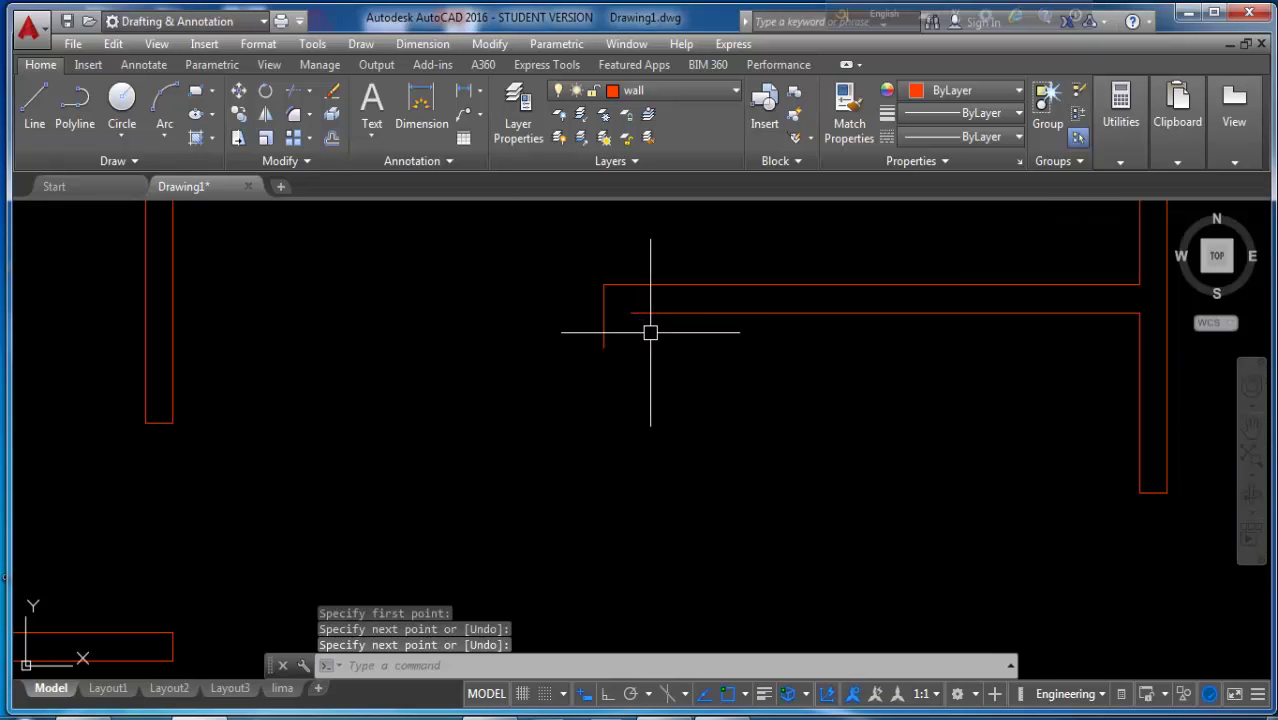
key("Escape")
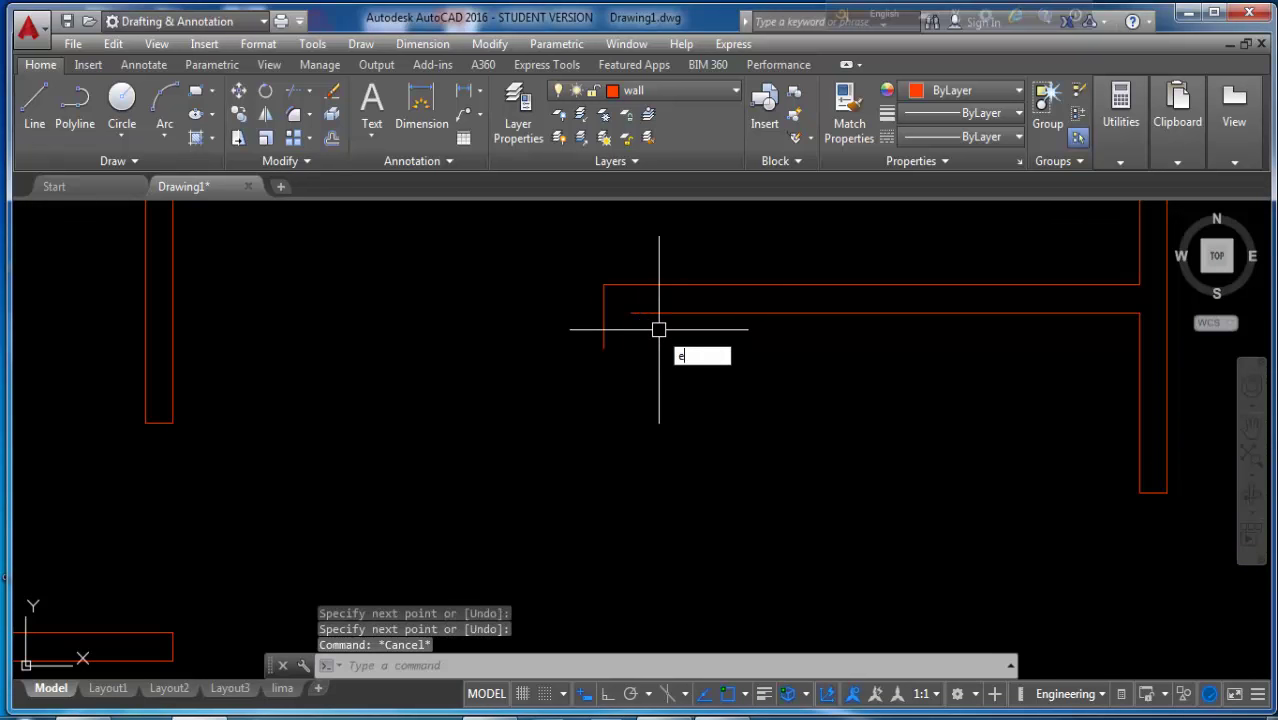
- Extend the inner wall line to meet the new capping line
type("x")
key("Return")
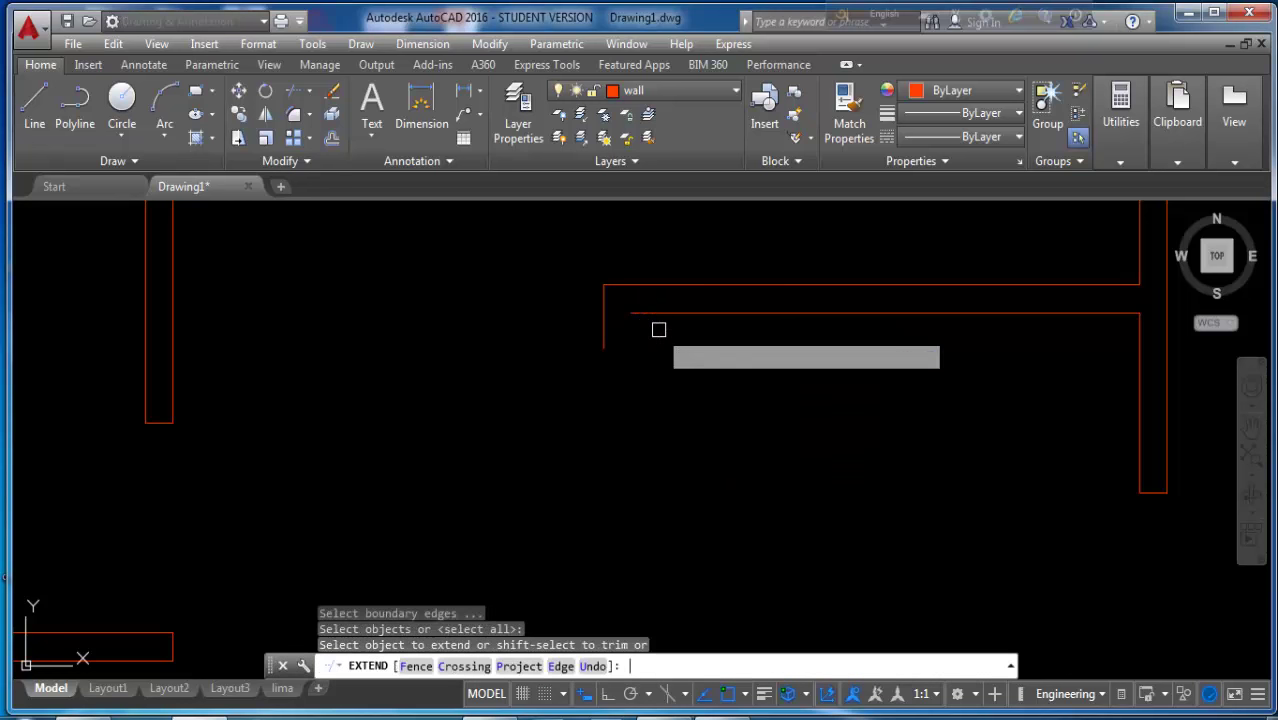
left_click(662, 314)
key("Escape")
type("t")
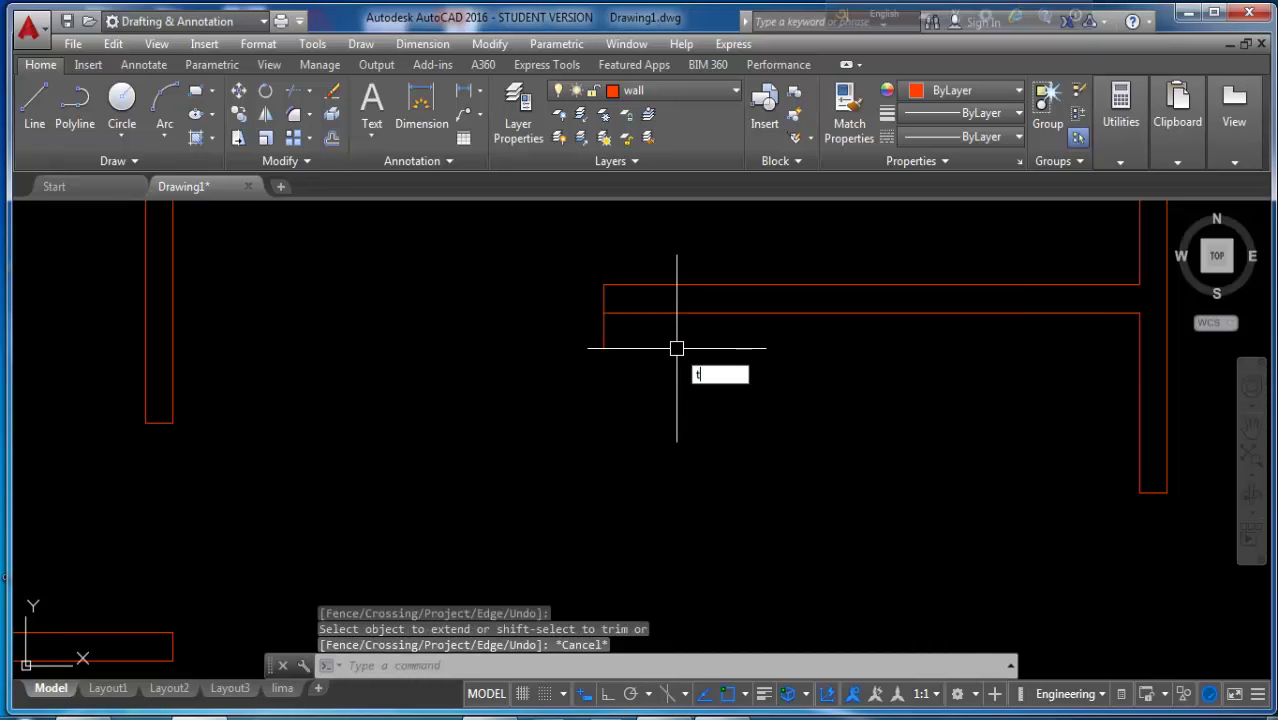
type("r")
key("Return")
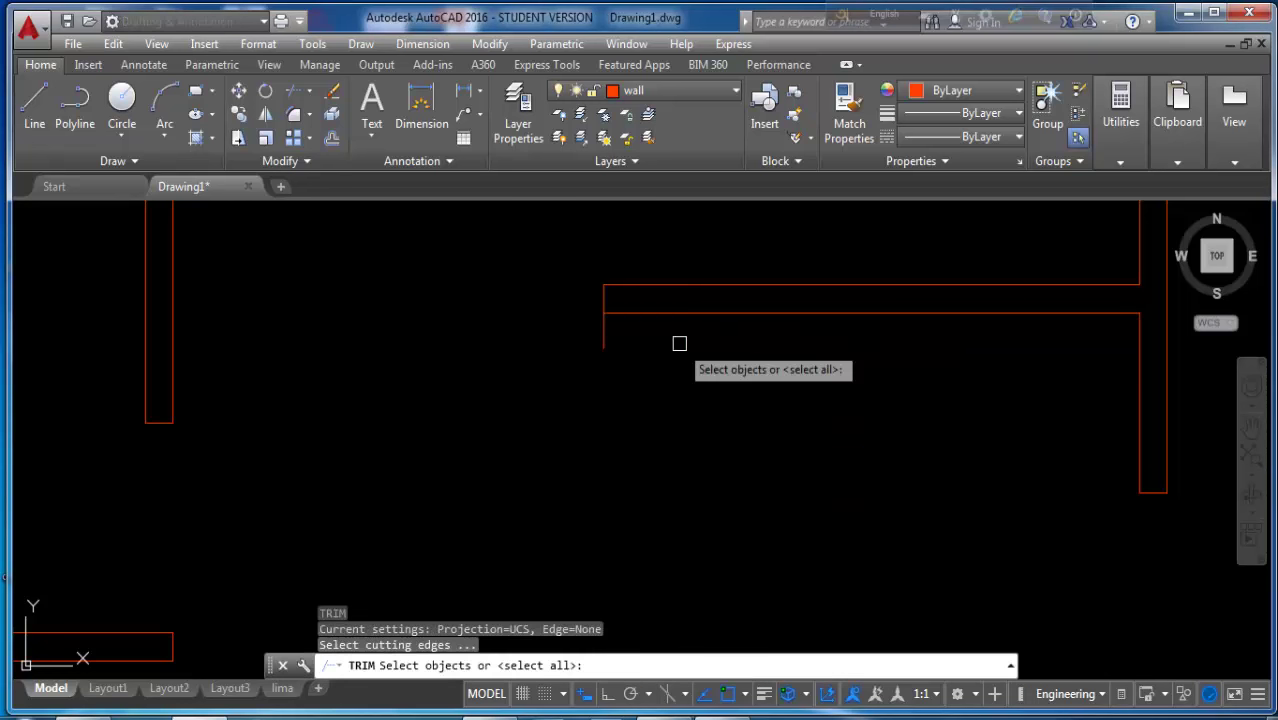
key("Escape")
key("Escape")
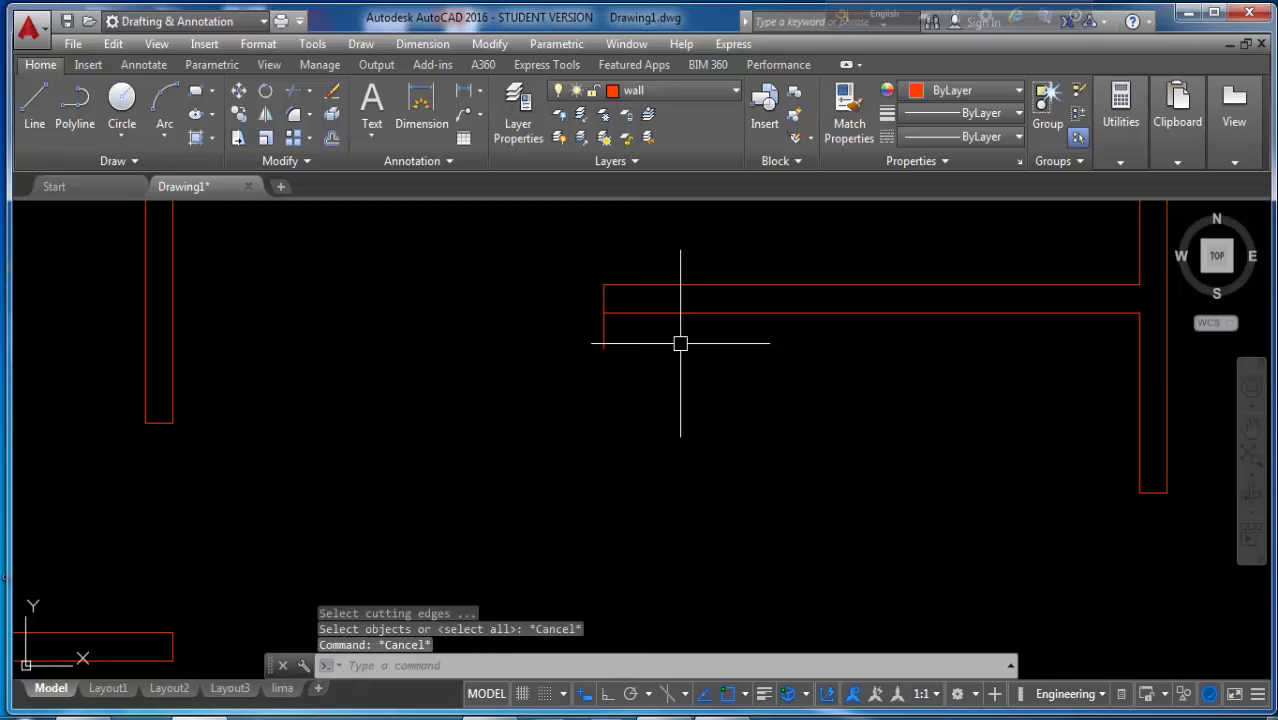
type("TR")
key("Return")
key("Return")
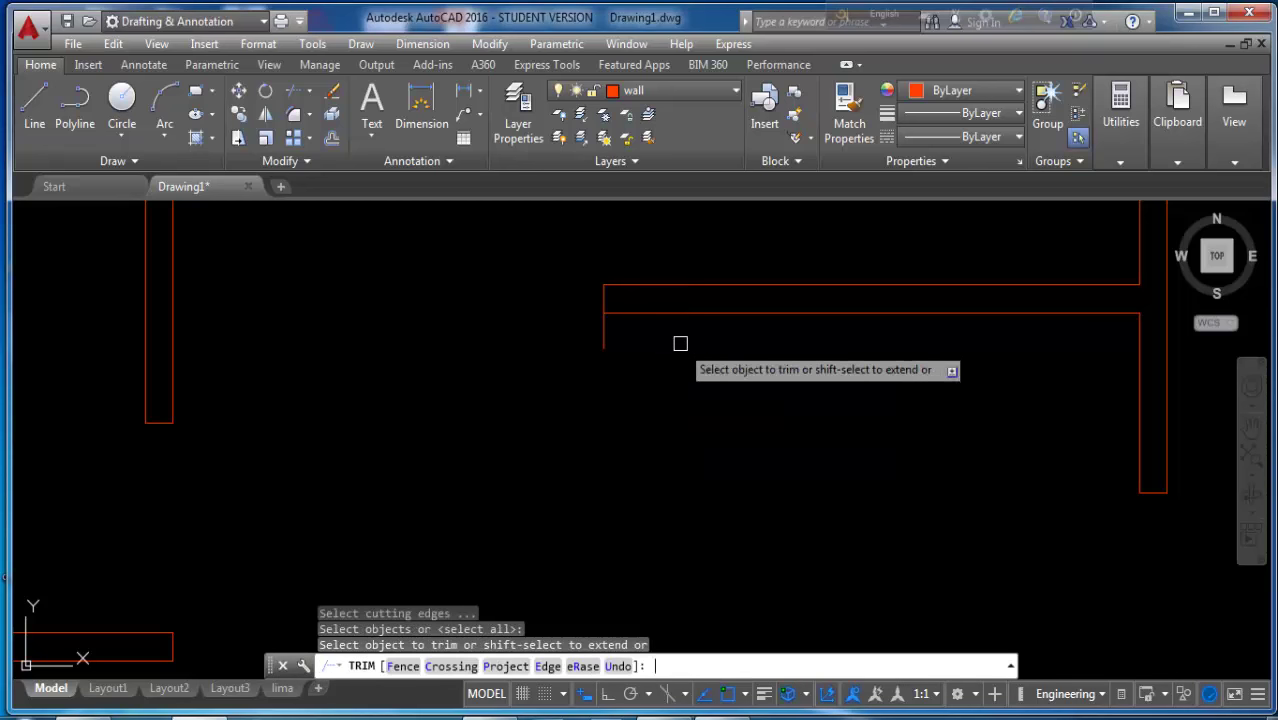
- Erase the stray wall lines and the short leftover line with window selections
scroll(598, 337, "down", 4)
scroll(610, 385, "down", 2)
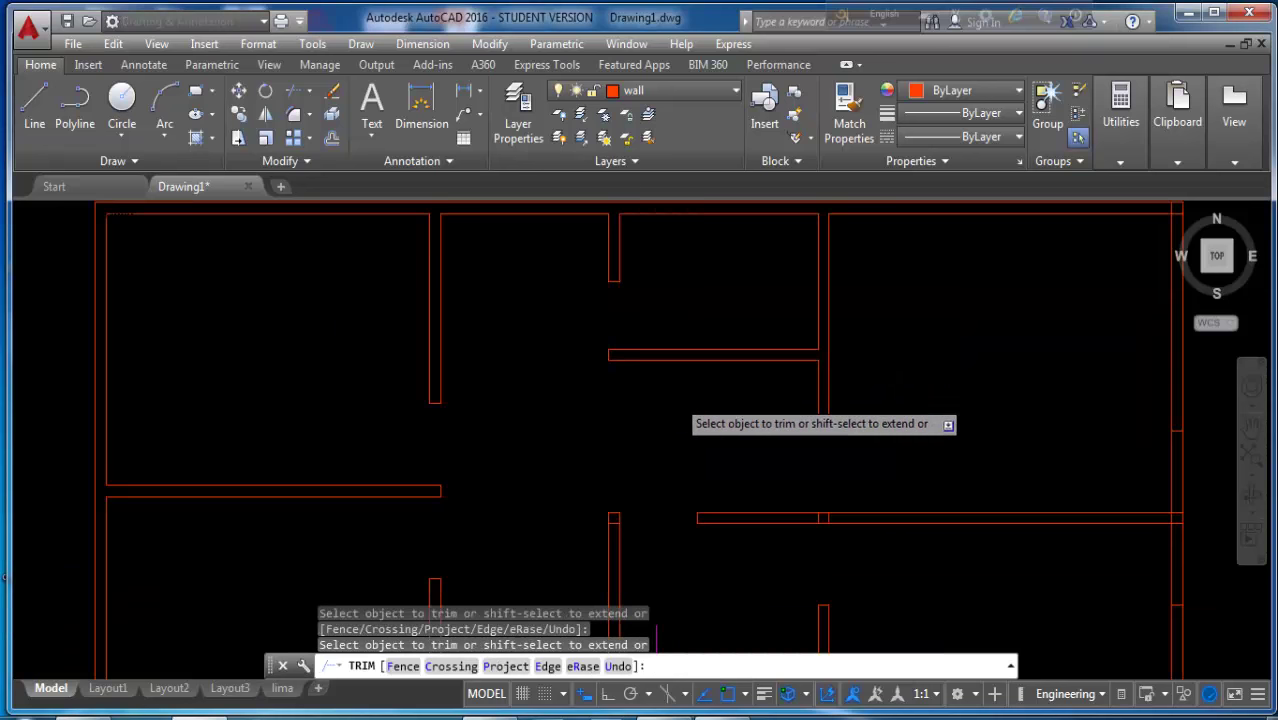
scroll(700, 390, "down", 2)
middle_click_drag(830, 515, 787, 462)
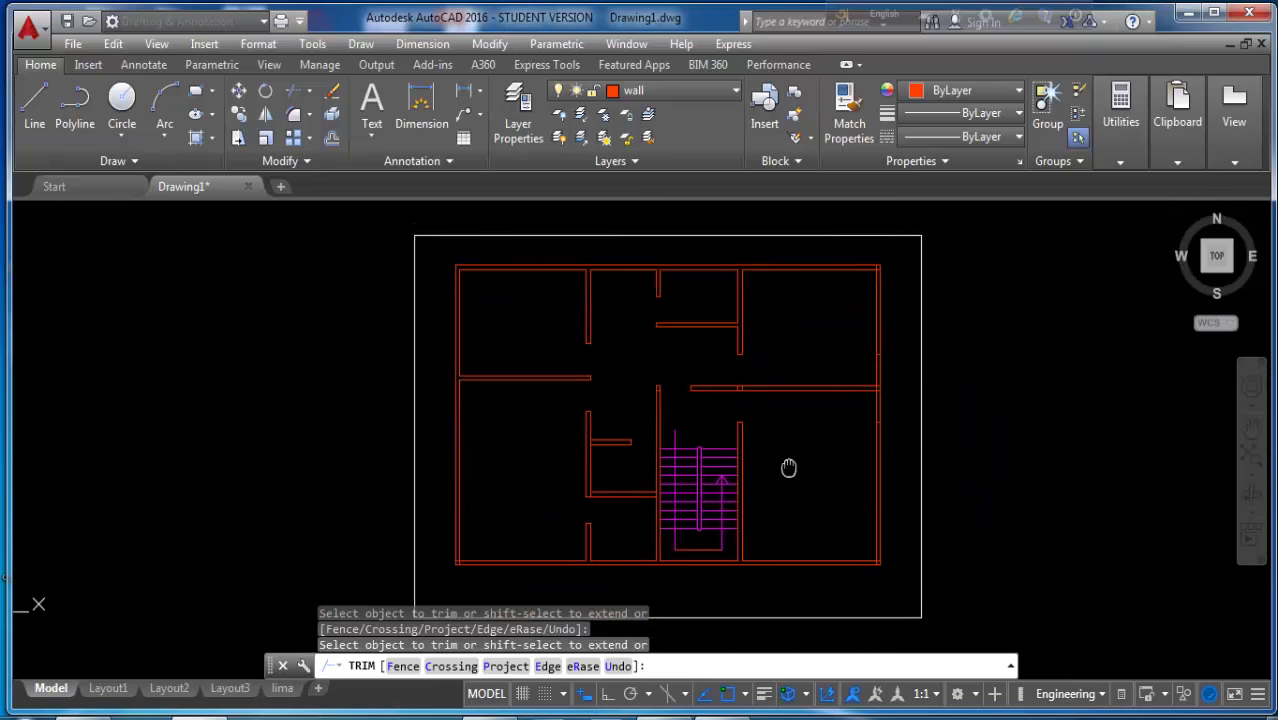
key("Escape")
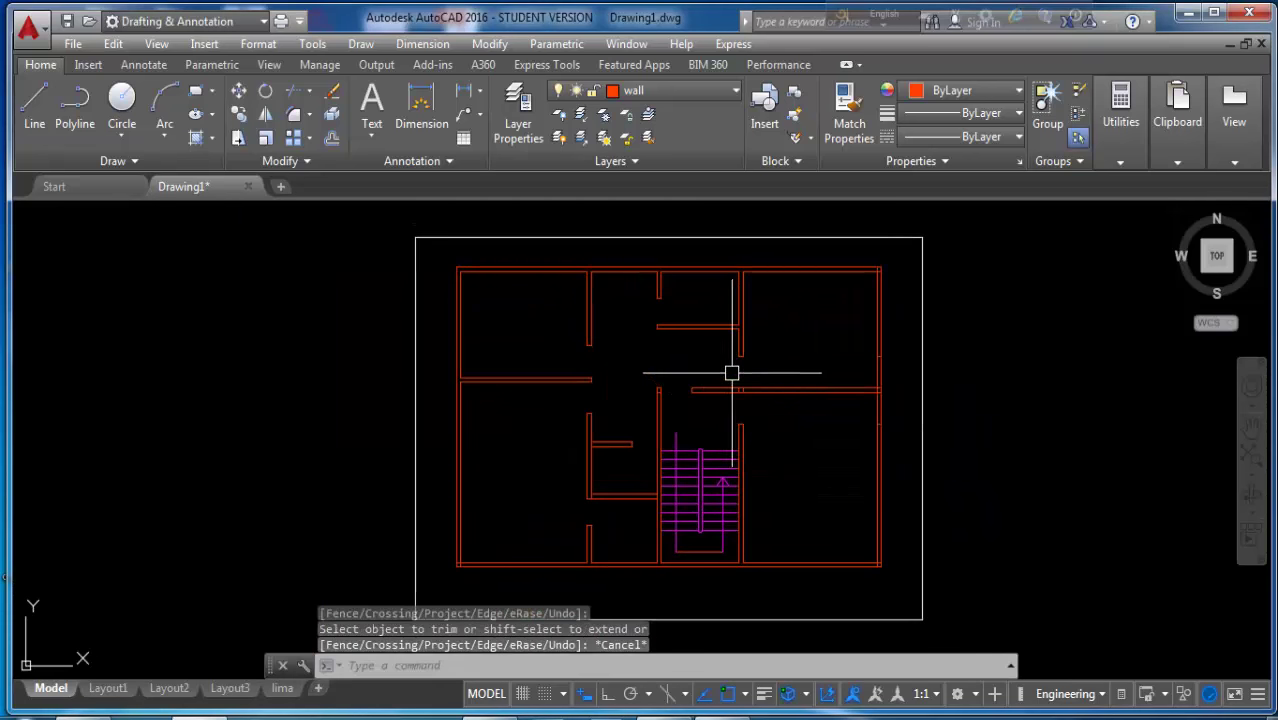
left_click(740, 367)
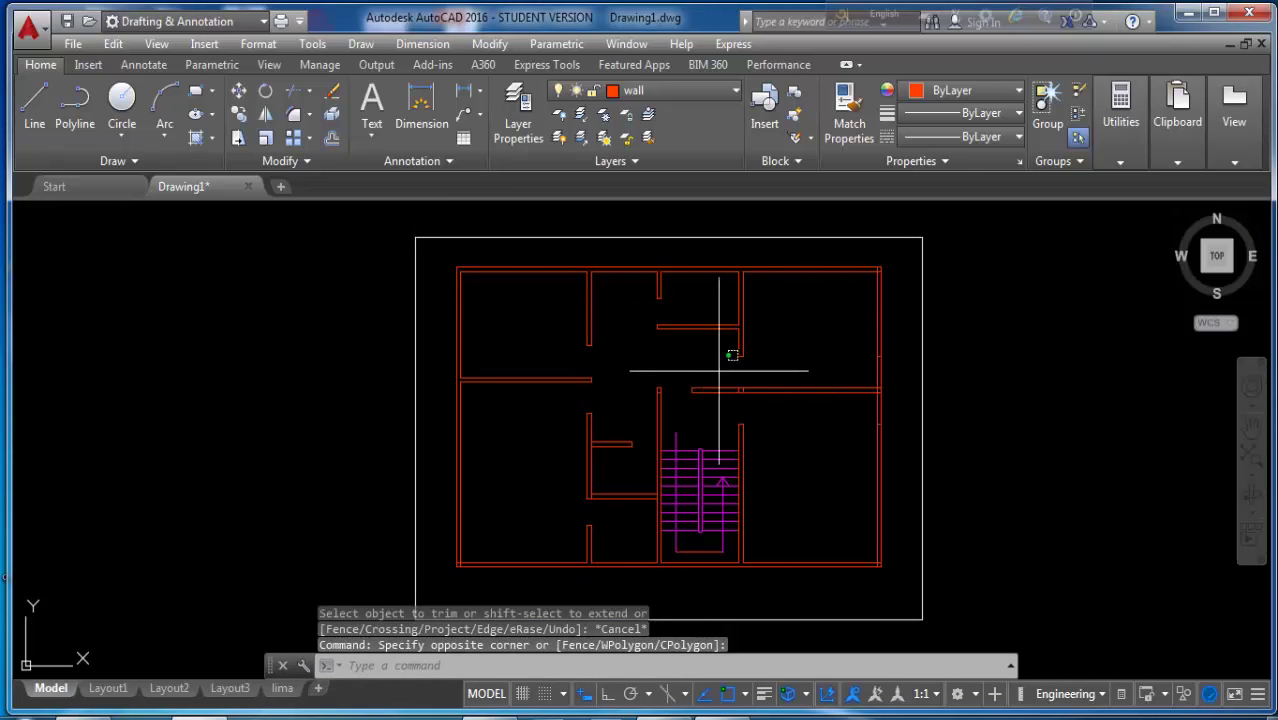
left_click(790, 413)
key("Delete")
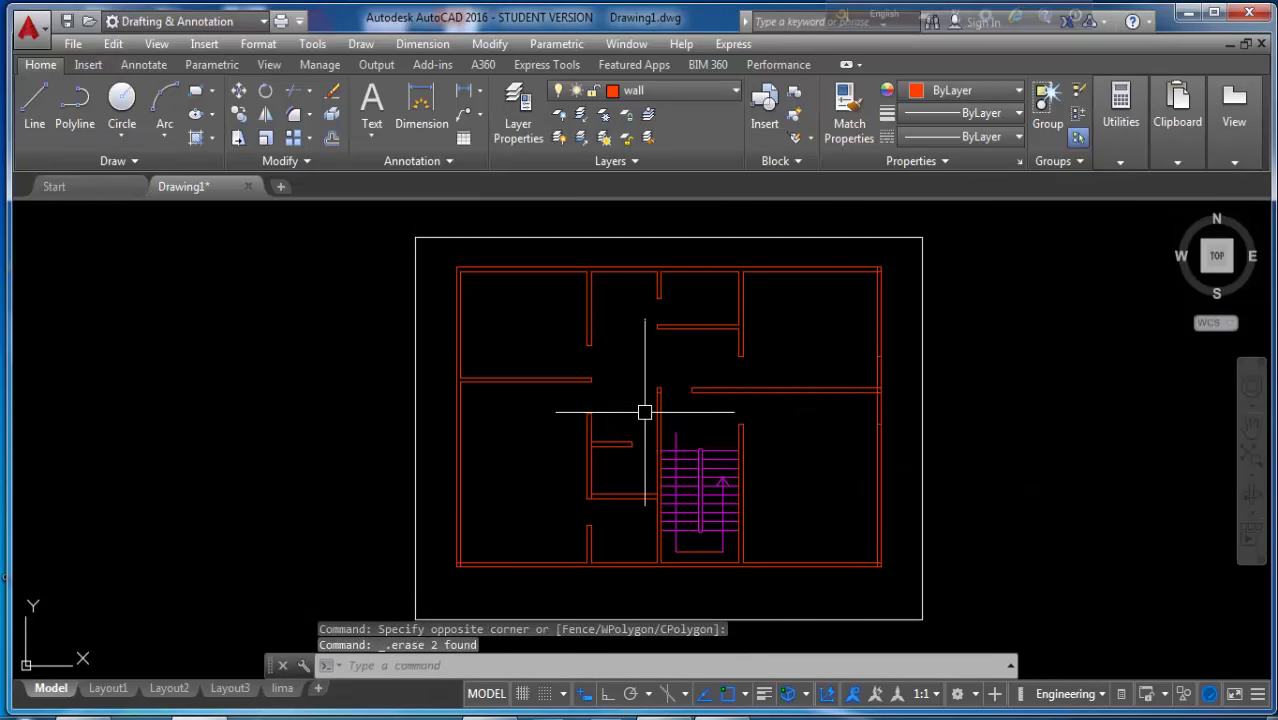
scroll(652, 398, "up", 5)
left_click(698, 358)
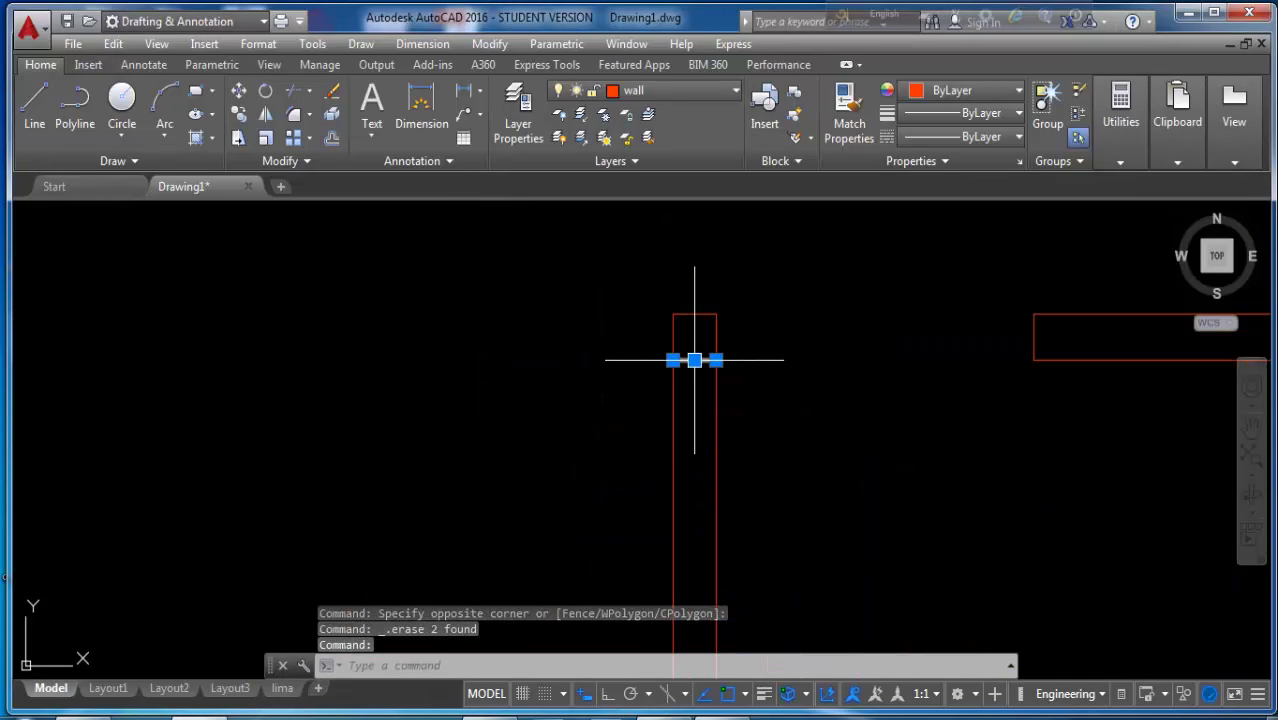
key("Delete")
- Trim the wall line crossing the junction, using all objects as cutting edges
middle_click_drag(685, 363, 642, 390)
scroll(642, 391, "down", 5)
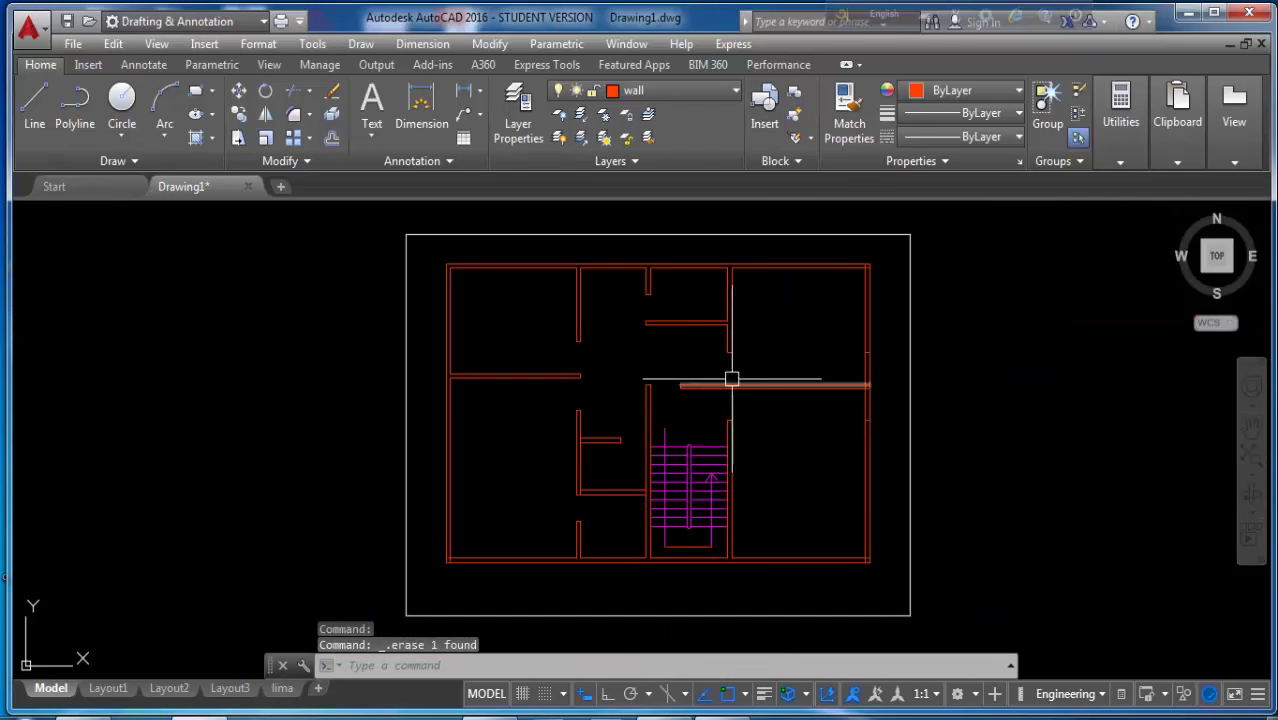
scroll(830, 340, "up", 2)
left_click(842, 322)
left_click(907, 345)
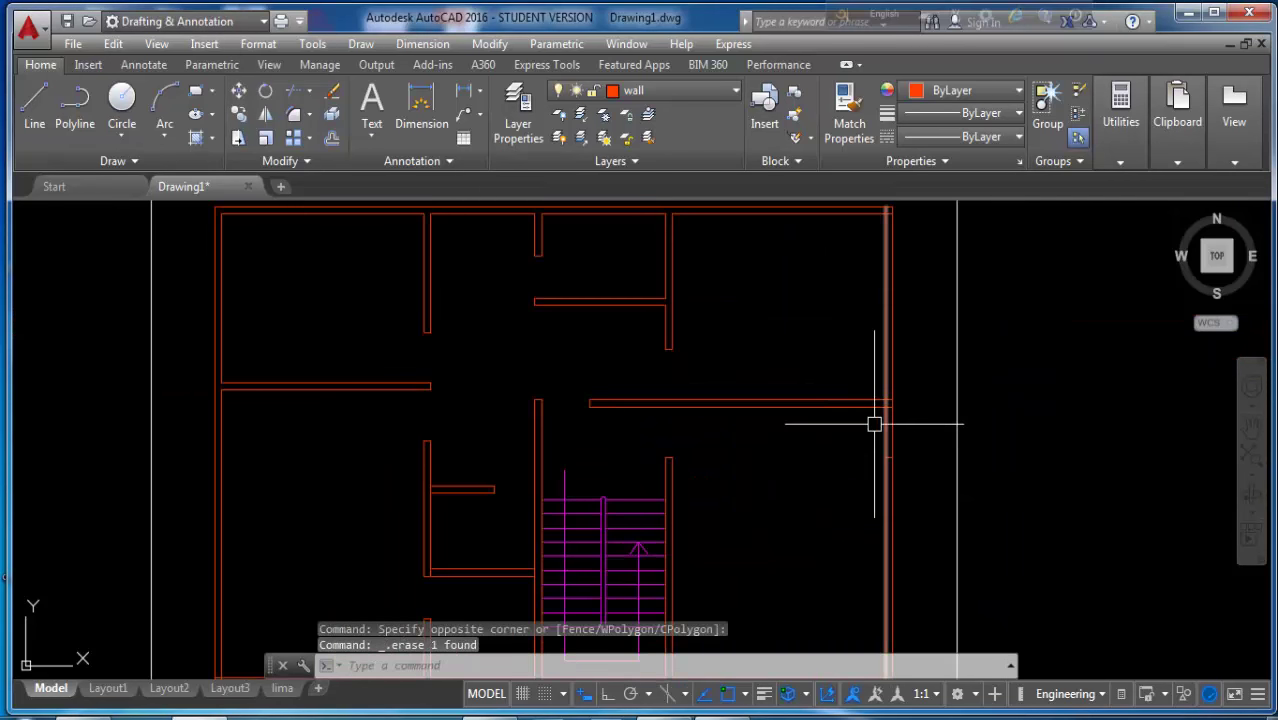
left_click(842, 430)
key("Escape")
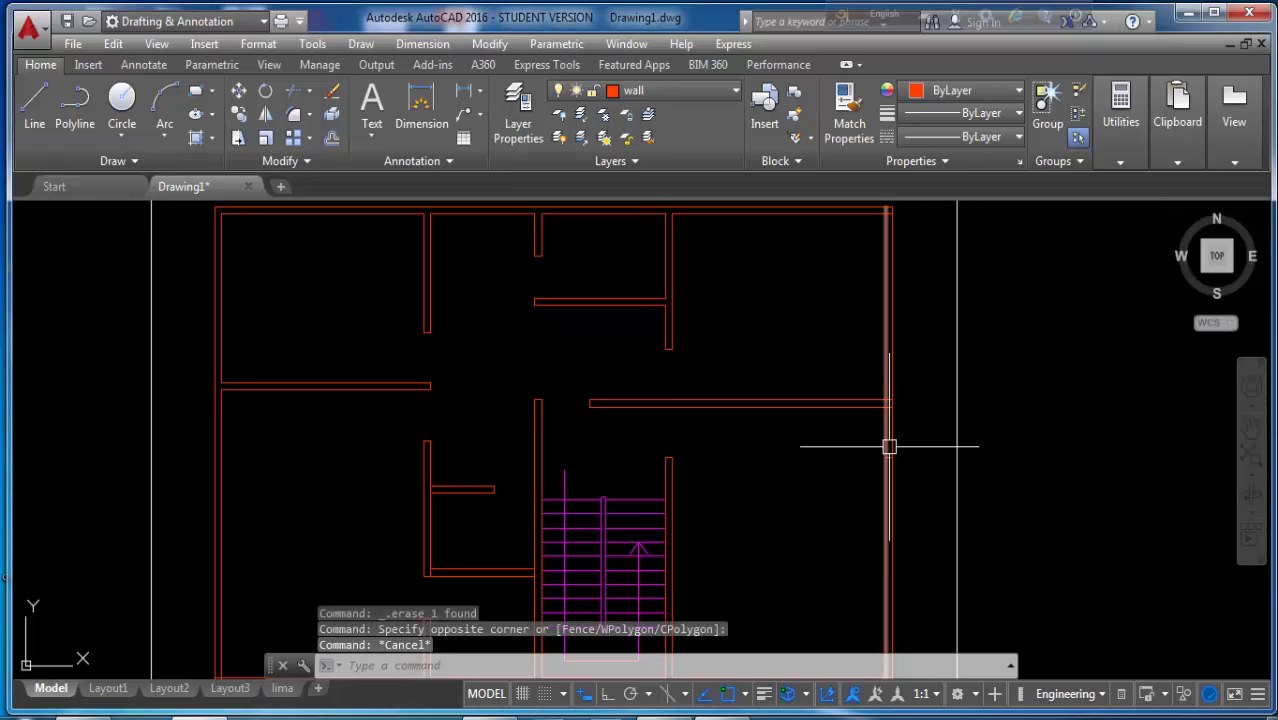
type("TR")
key("Return")
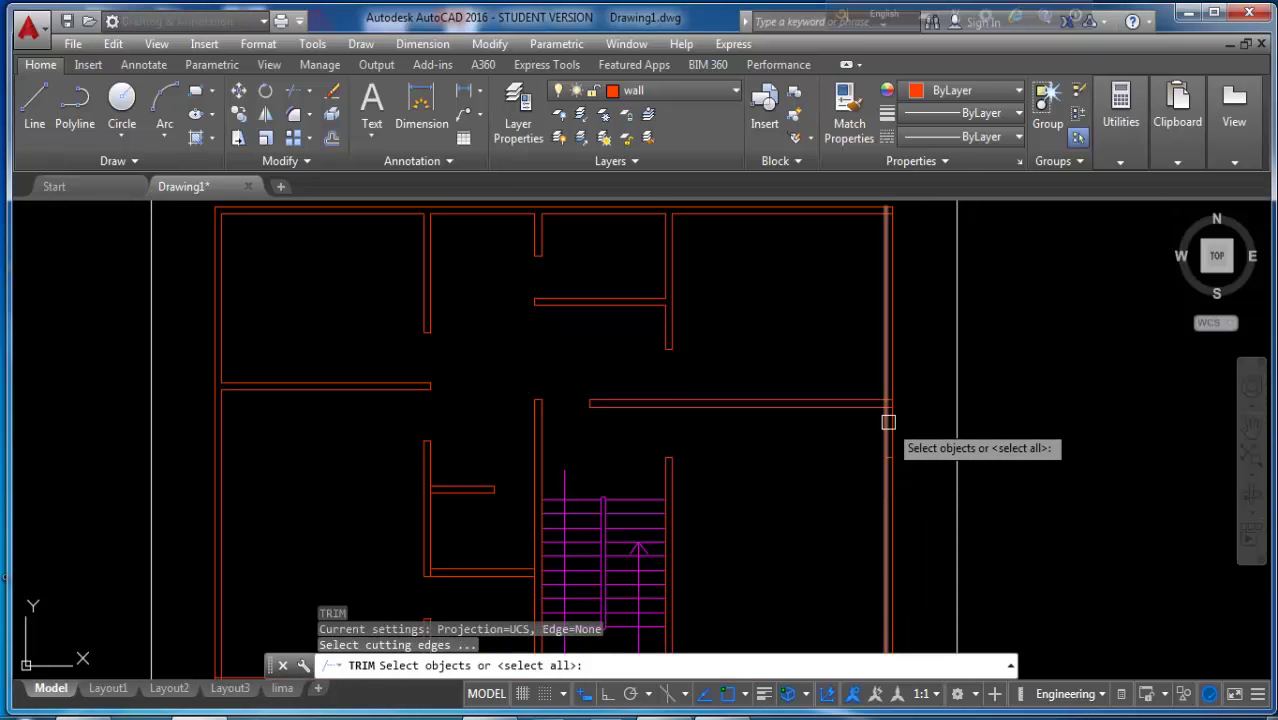
key("Return")
scroll(889, 420, "up", 5)
scroll(883, 397, "up", 4)
left_click(897, 370)
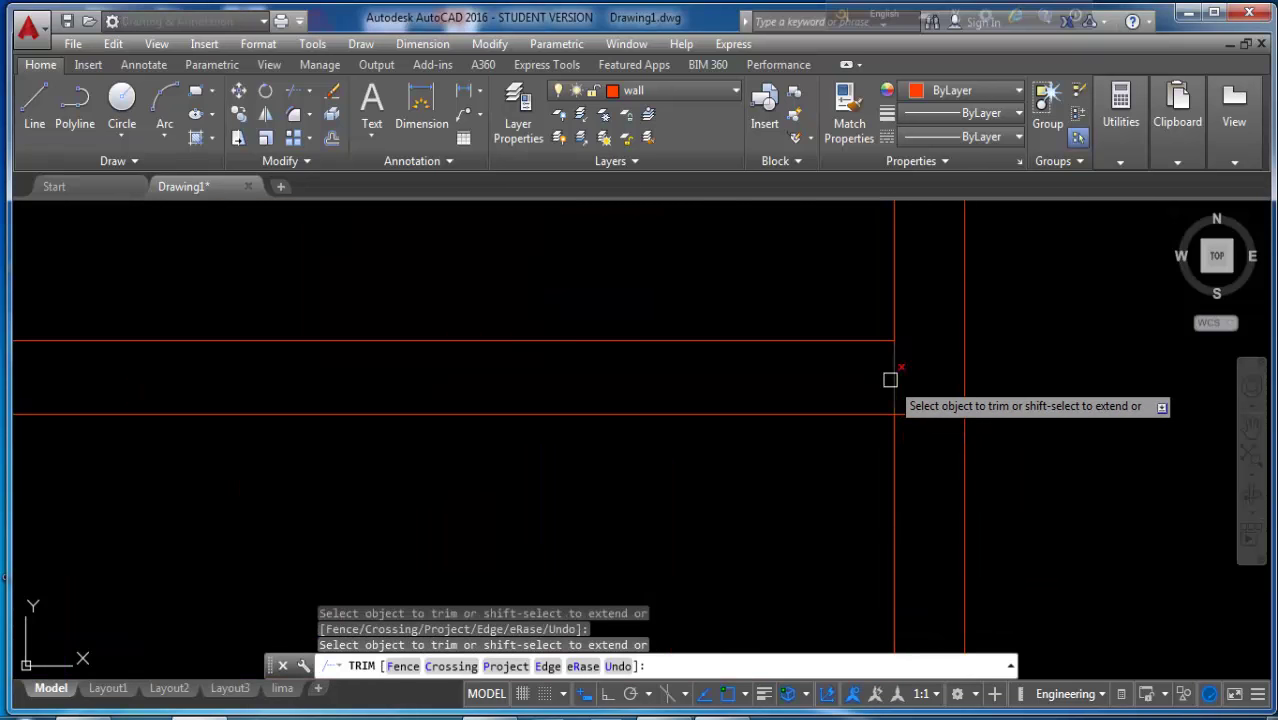
scroll(915, 410, "down", 3)
key("Escape")
- Erase the leftover wall piece with a window selection
left_click(855, 494)
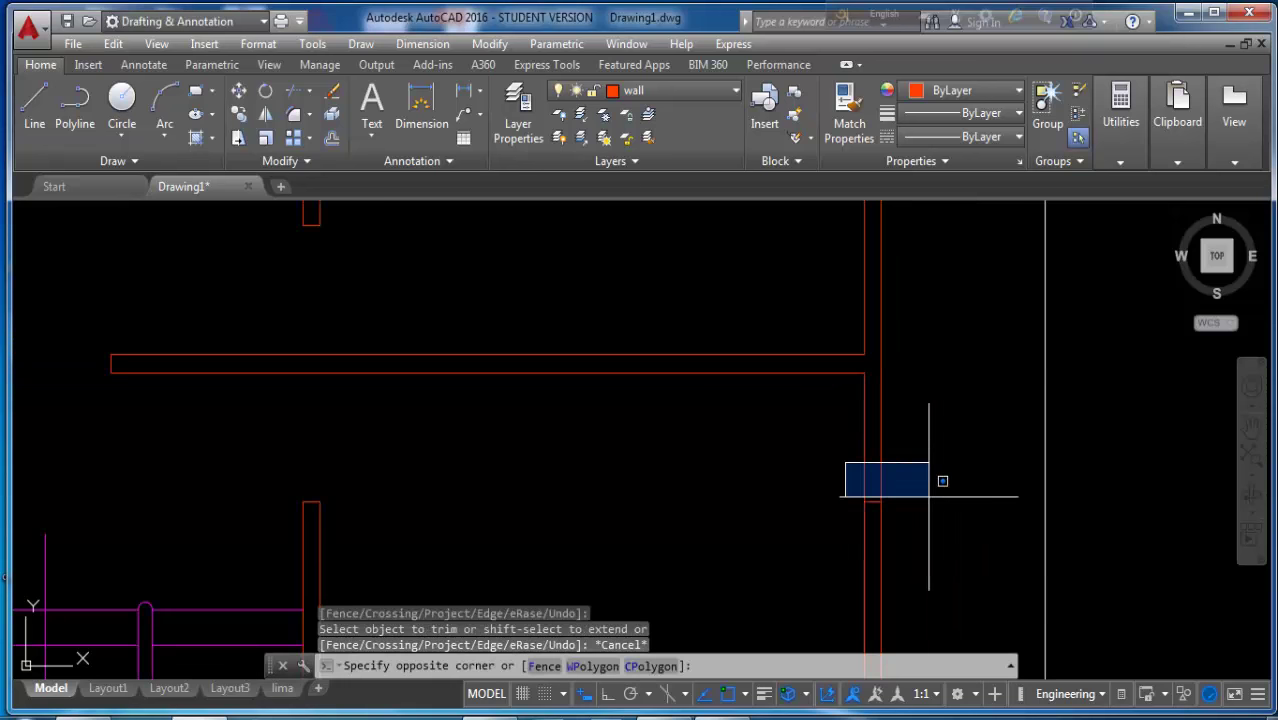
left_click(933, 516)
key("Delete")
scroll(822, 422, "down", 3)
scroll(842, 579, "down", 2)
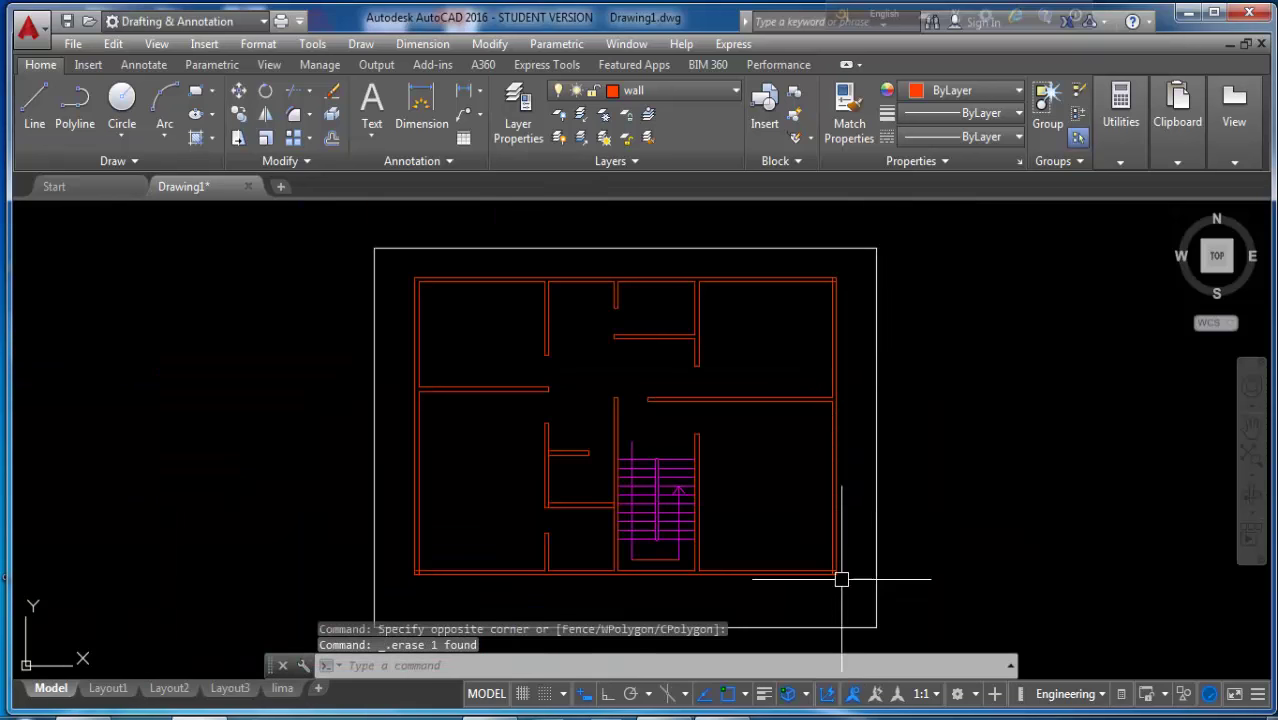
scroll(842, 579, "up", 4)
- Trim the overlapping outer-wall corner lines along the bottom of the plan
key("Escape")
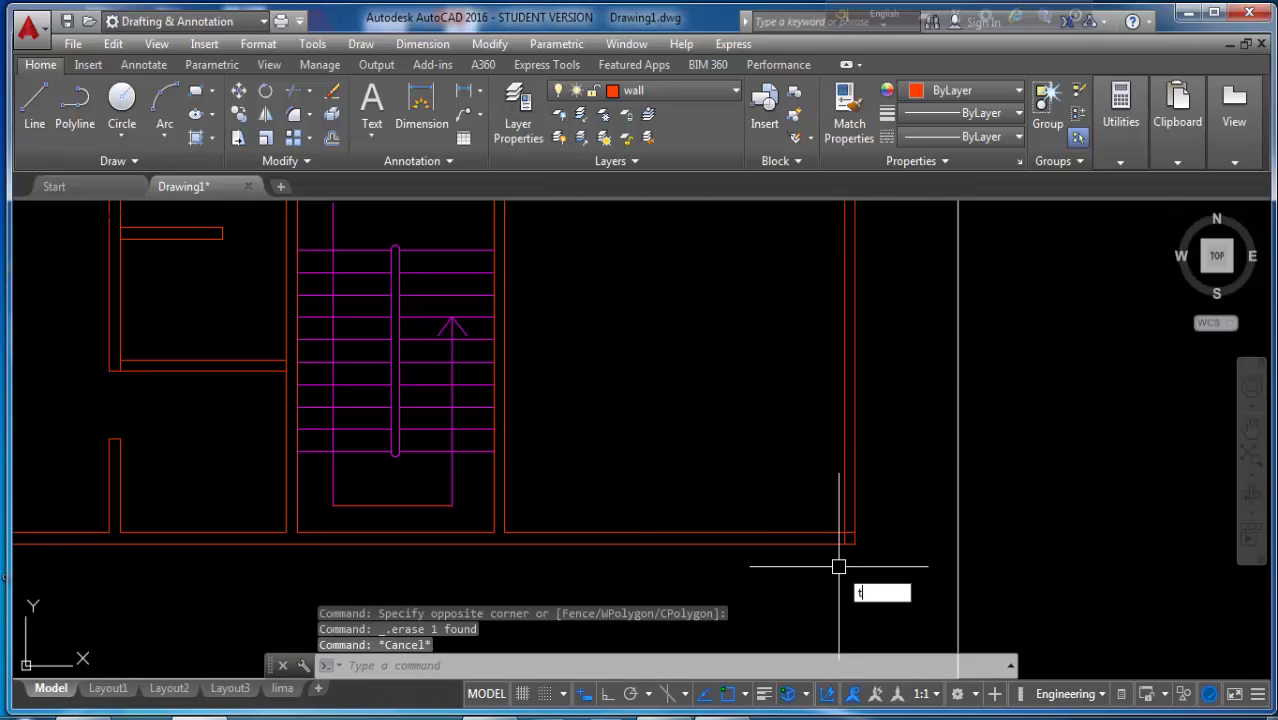
key("Return")
key("Return")
scroll(850, 530, "up", 2)
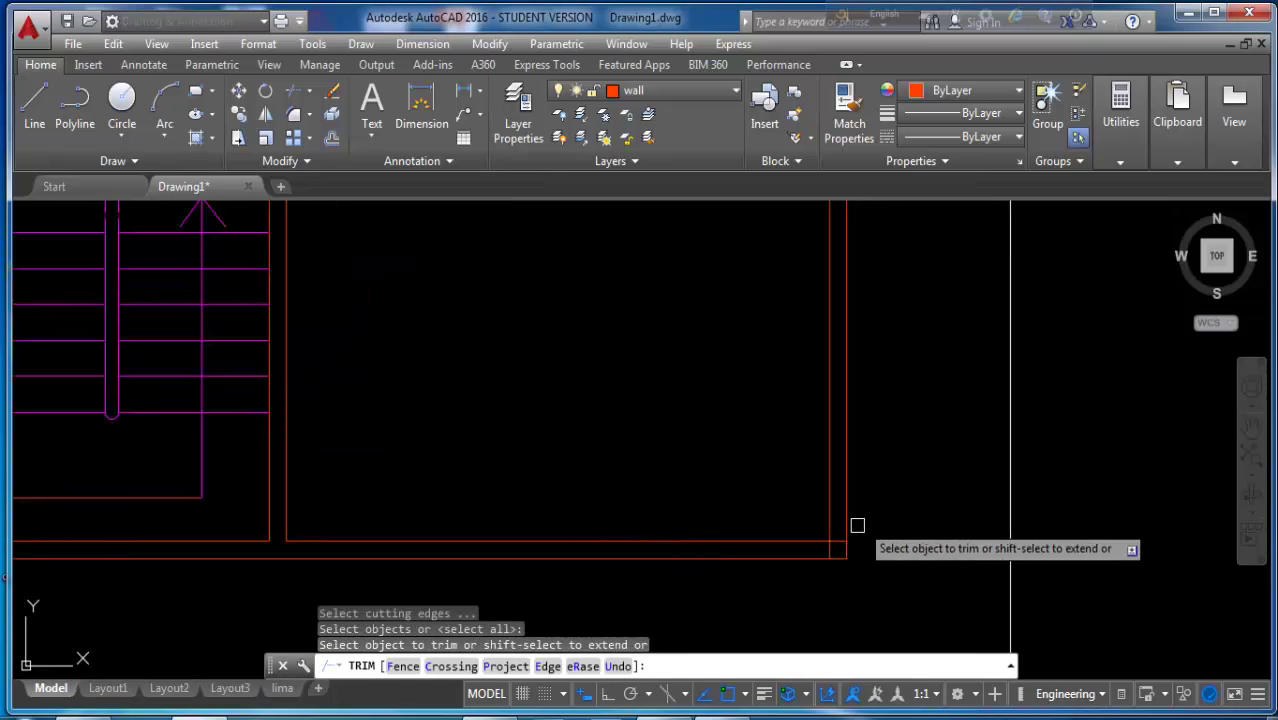
scroll(811, 563, "up", 2)
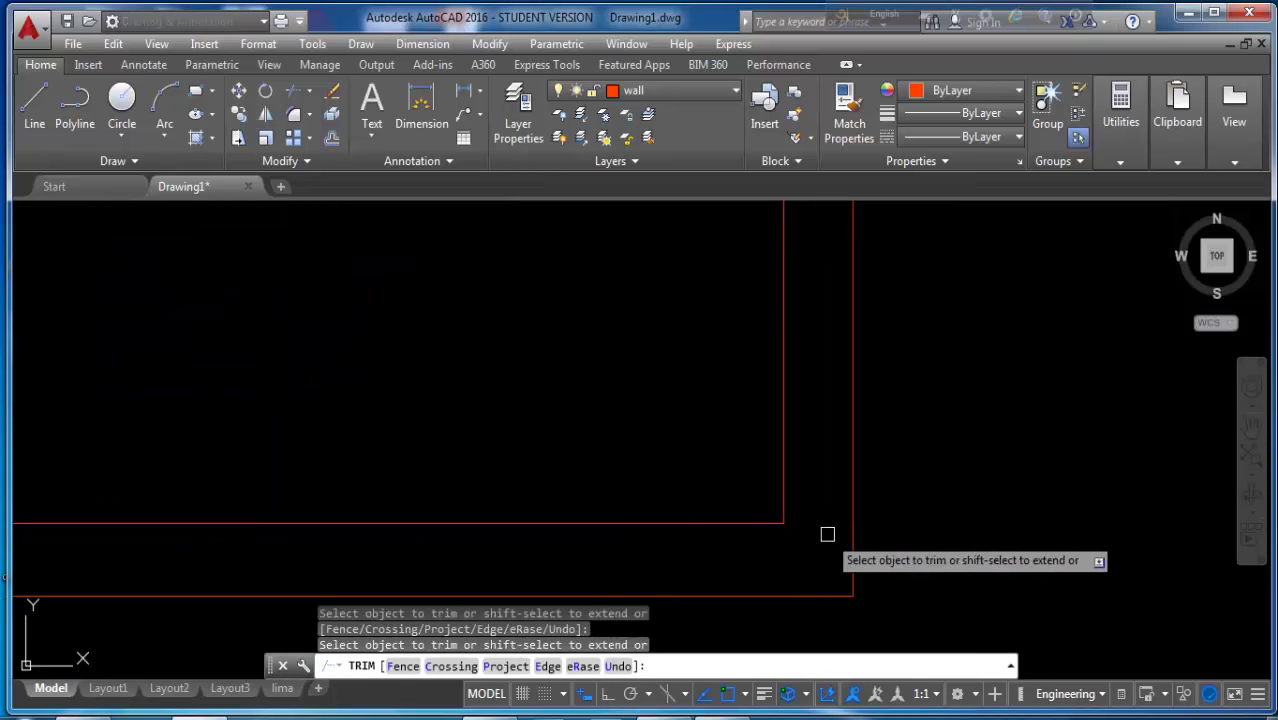
scroll(850, 532, "down", 5)
scroll(854, 532, "down", 4)
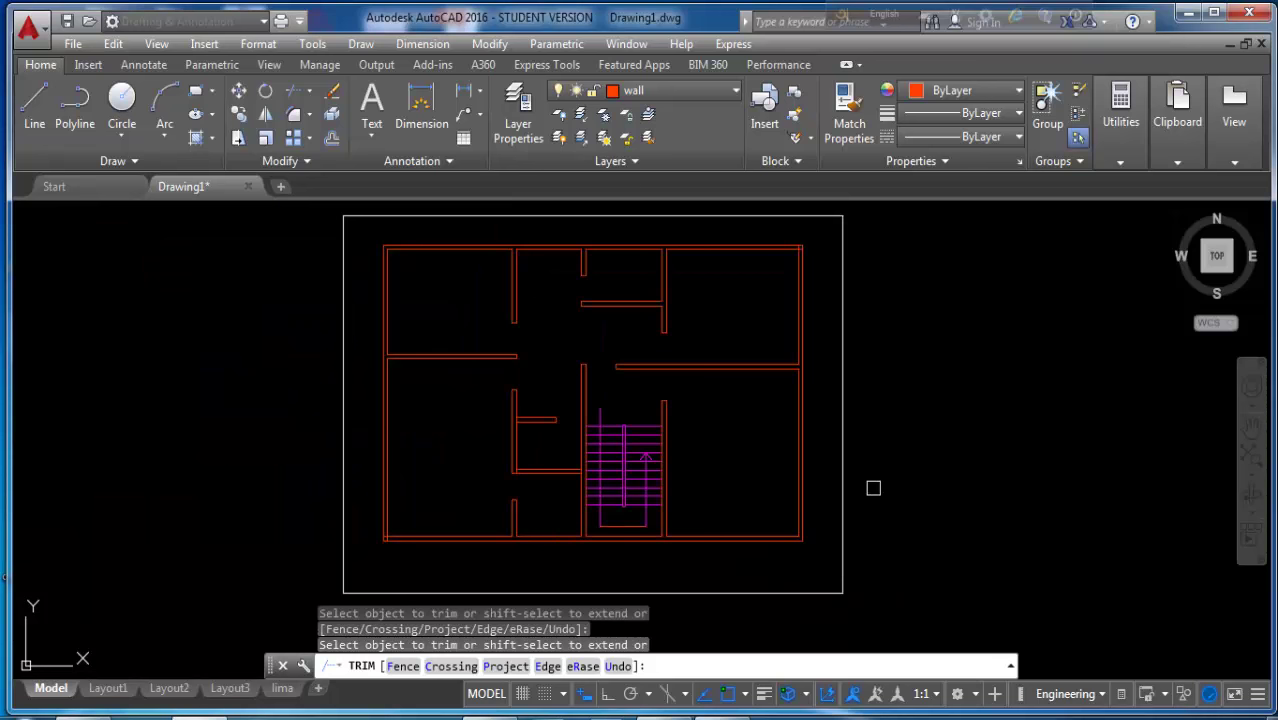
scroll(371, 539, "up", 2)
scroll(374, 539, "up", 3)
scroll(465, 496, "up", 1)
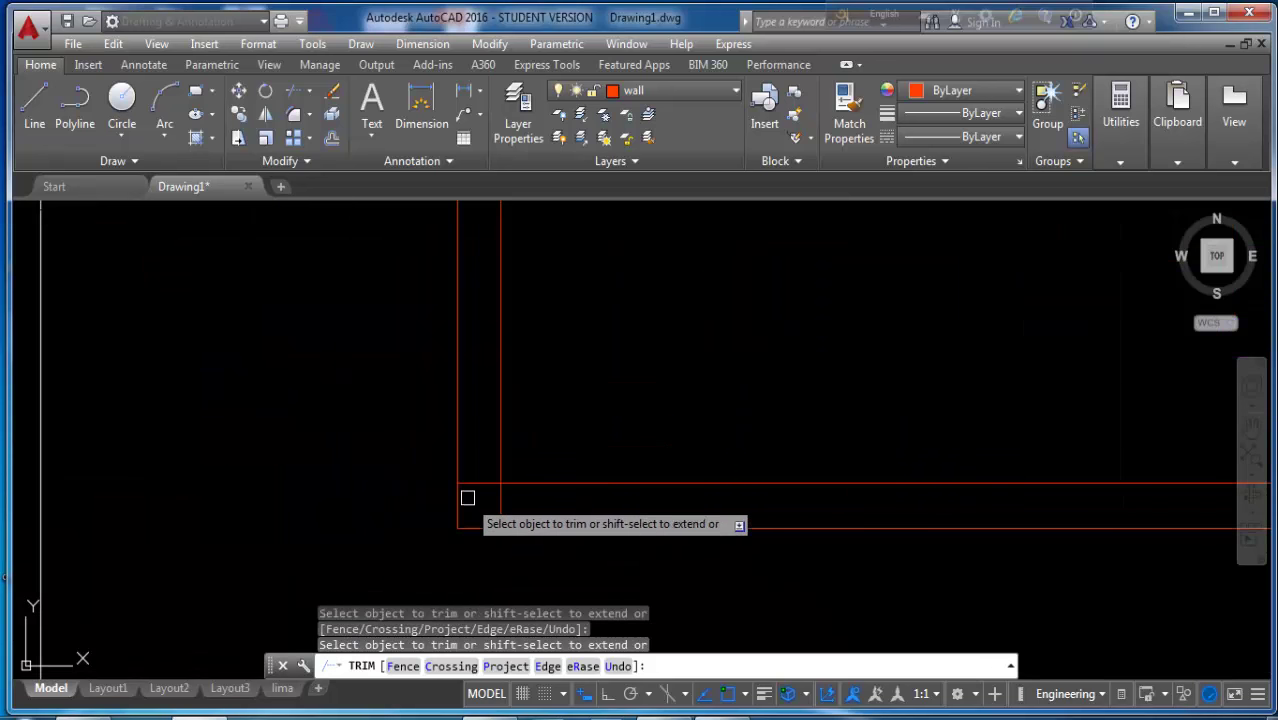
scroll(419, 542, "down", 2)
scroll(412, 560, "down", 1)
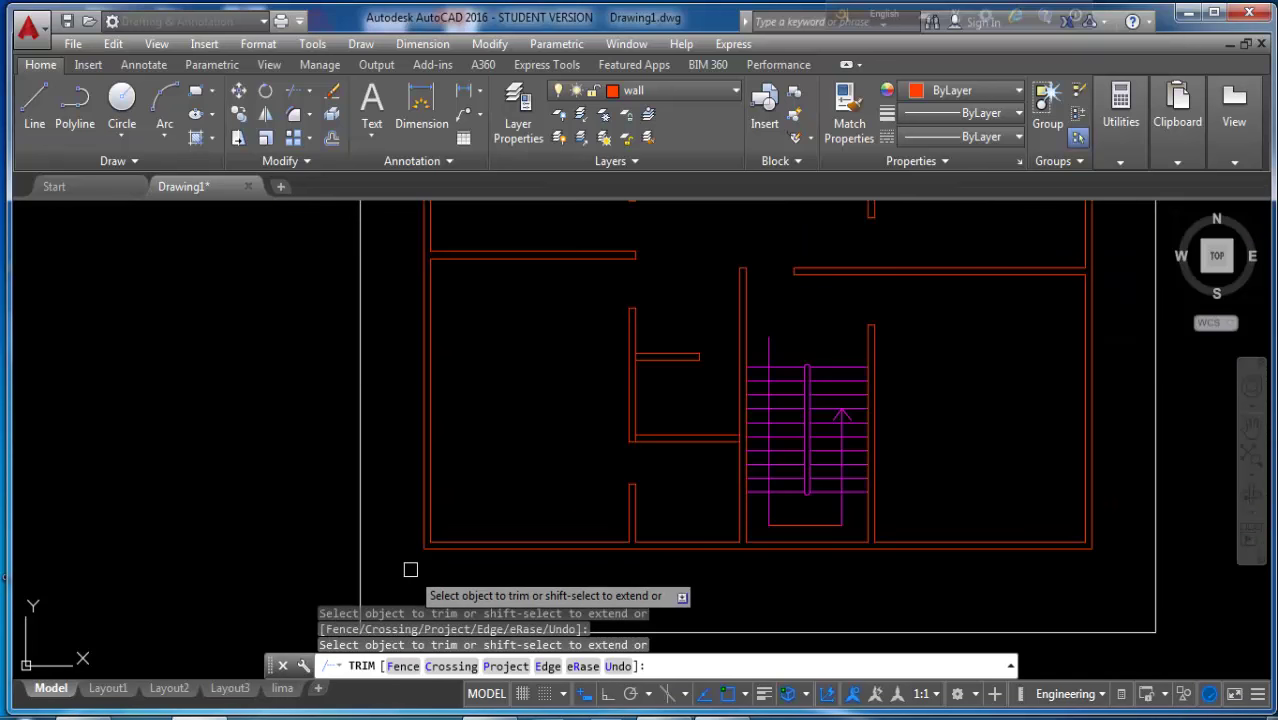
scroll(410, 569, "down", 2)
middle_click_drag(516, 477, 412, 459)
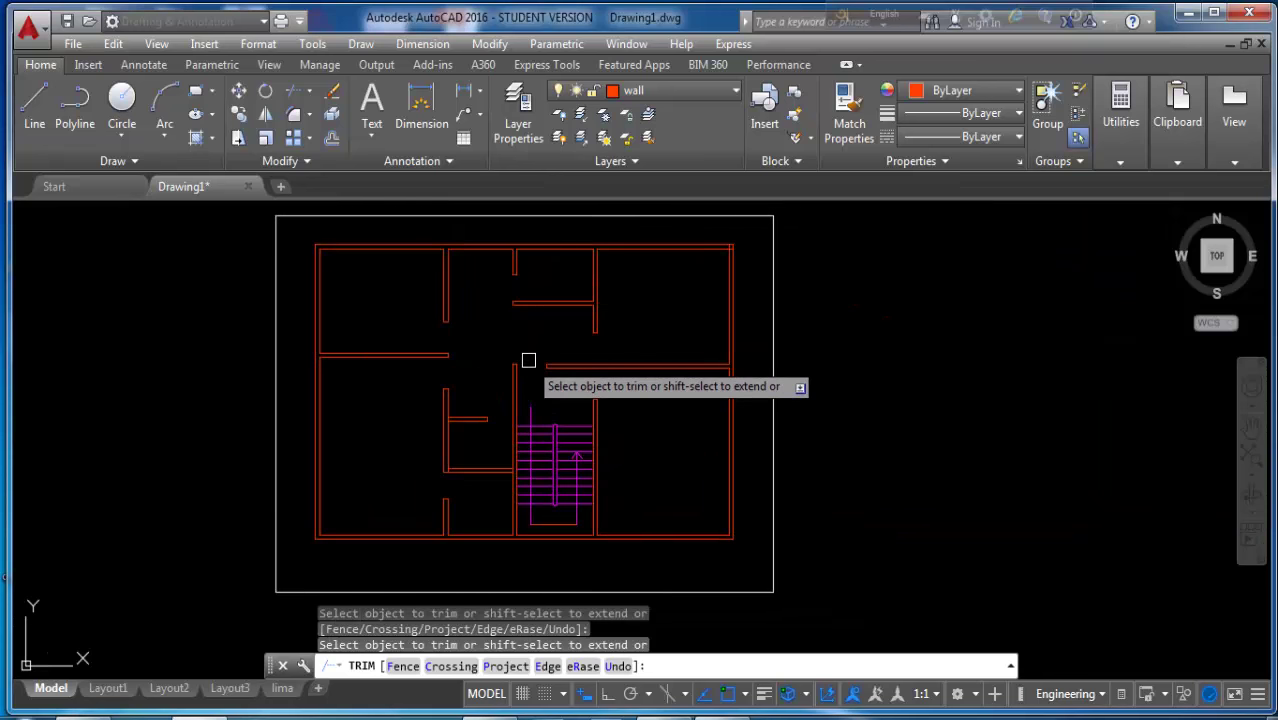
key("Escape")
- Make door the current layer
left_click(660, 90)
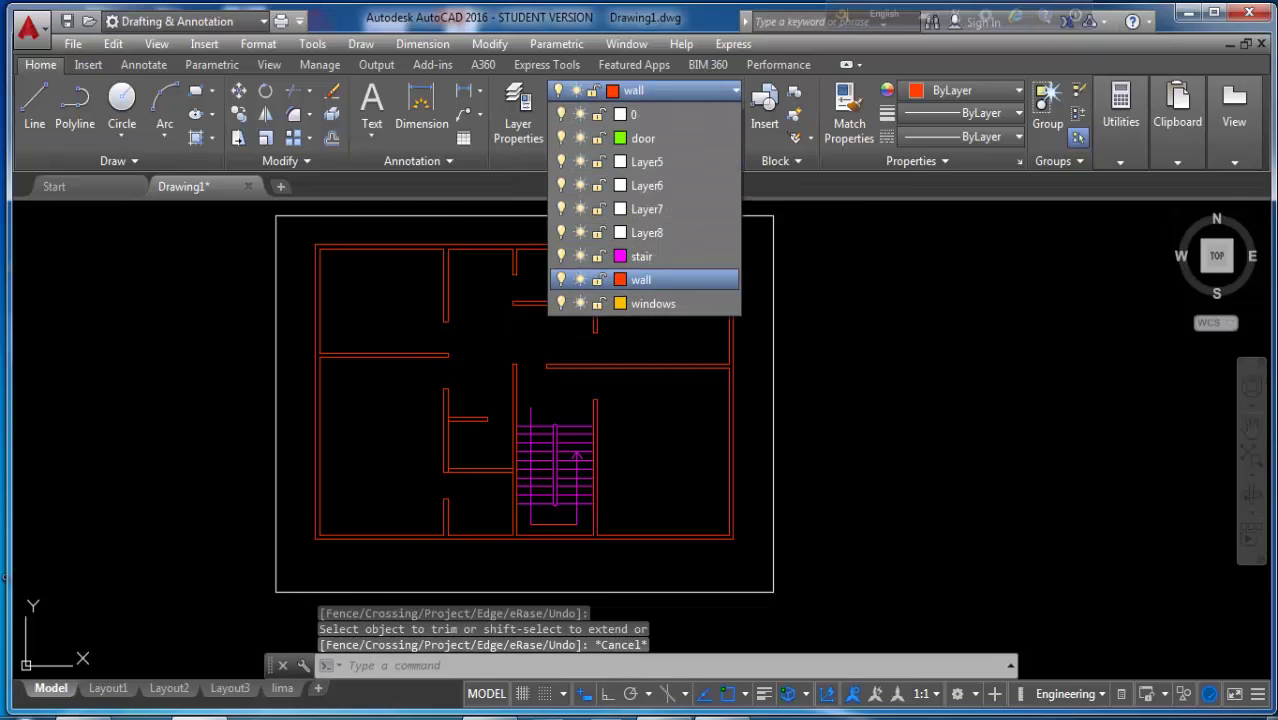
left_click(643, 138)
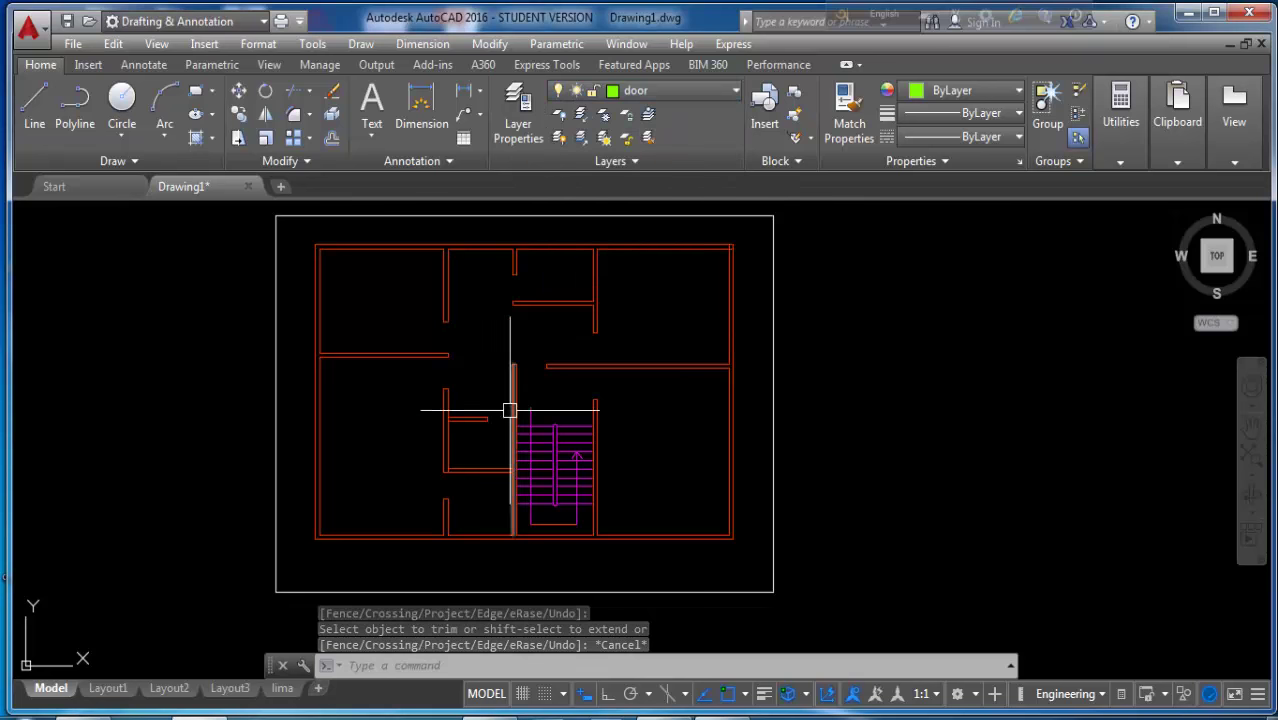
scroll(541, 392, "up", 4)
scroll(541, 392, "up", 3)
scroll(538, 423, "up", 2)
type("PL")
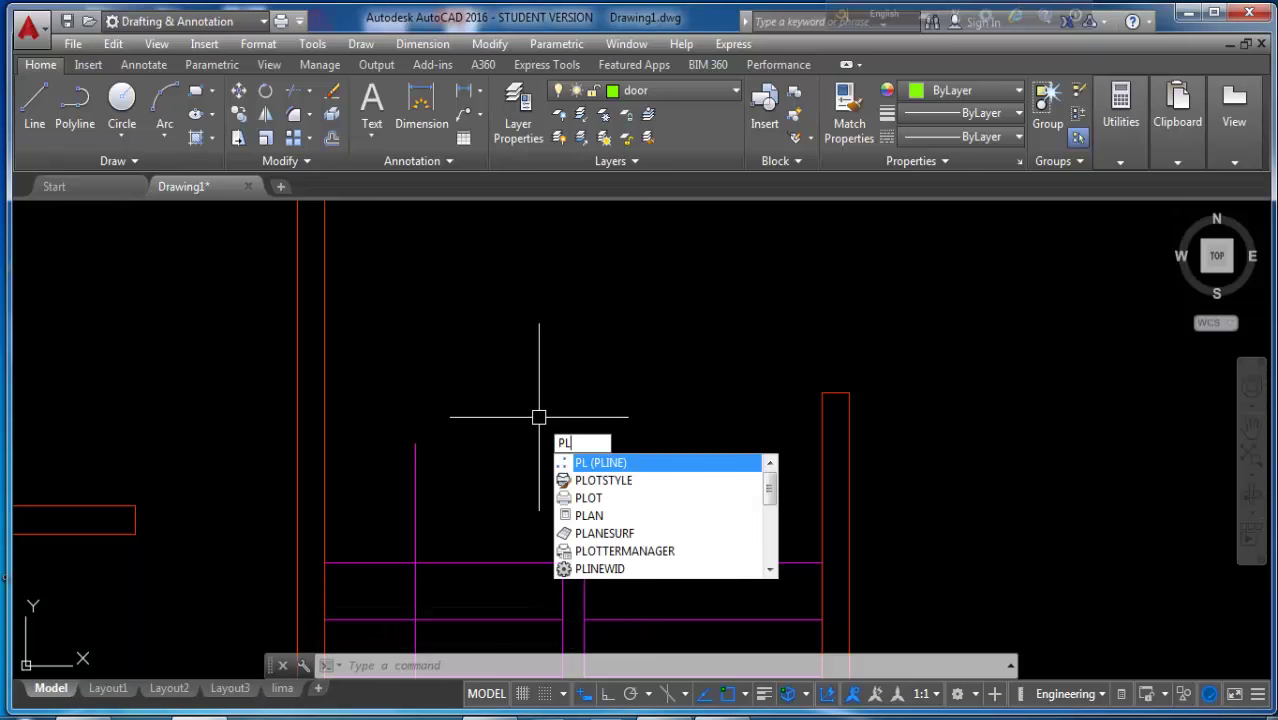
- With Ortho on, draw a polyline door outline with segments 5, 2, 3.5, .5, 1.5, 1.5
key("Return")
scroll(538, 420, "down", 3)
scroll(590, 455, "up", 2)
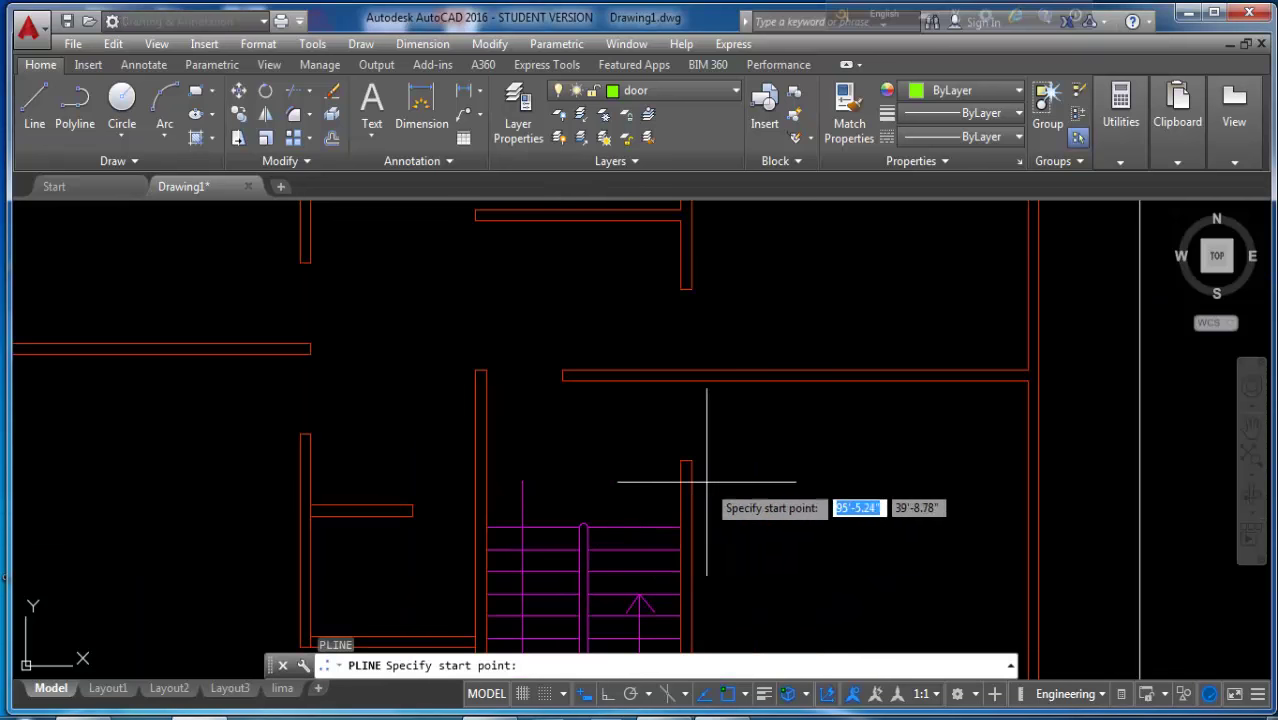
scroll(760, 425, "down", 1)
scroll(700, 460, "down", 1)
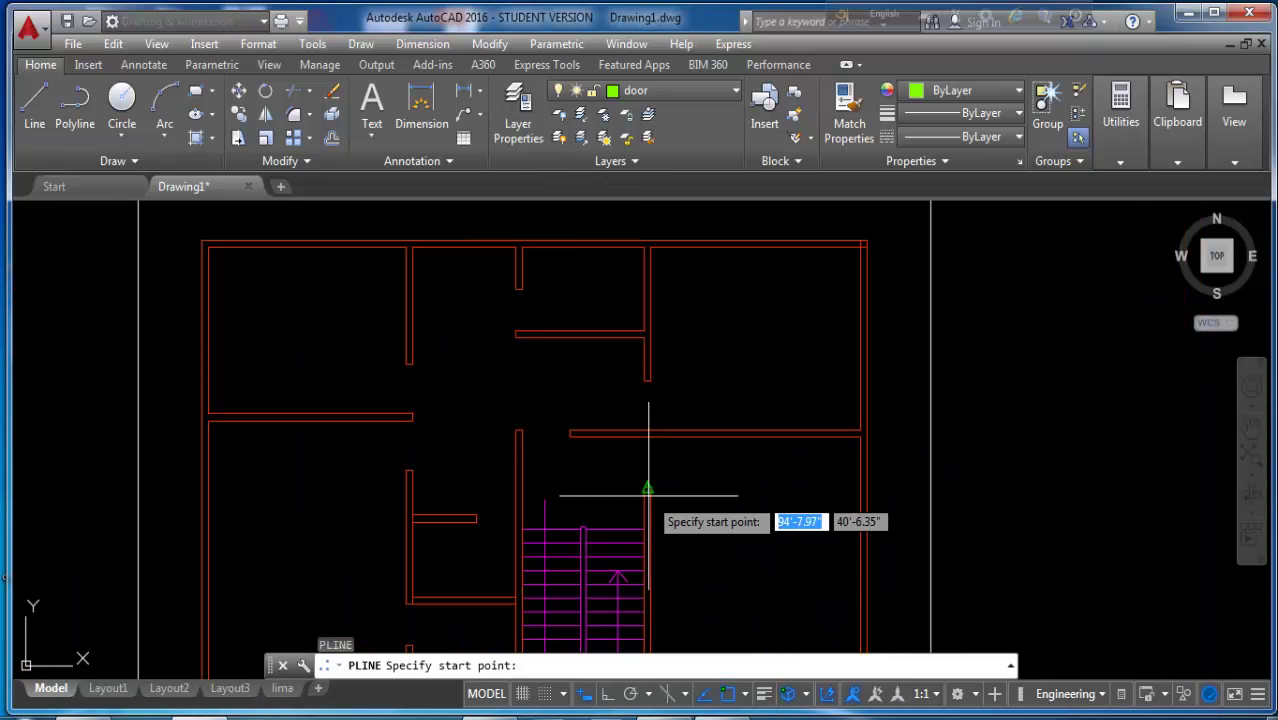
scroll(542, 451, "up", 3)
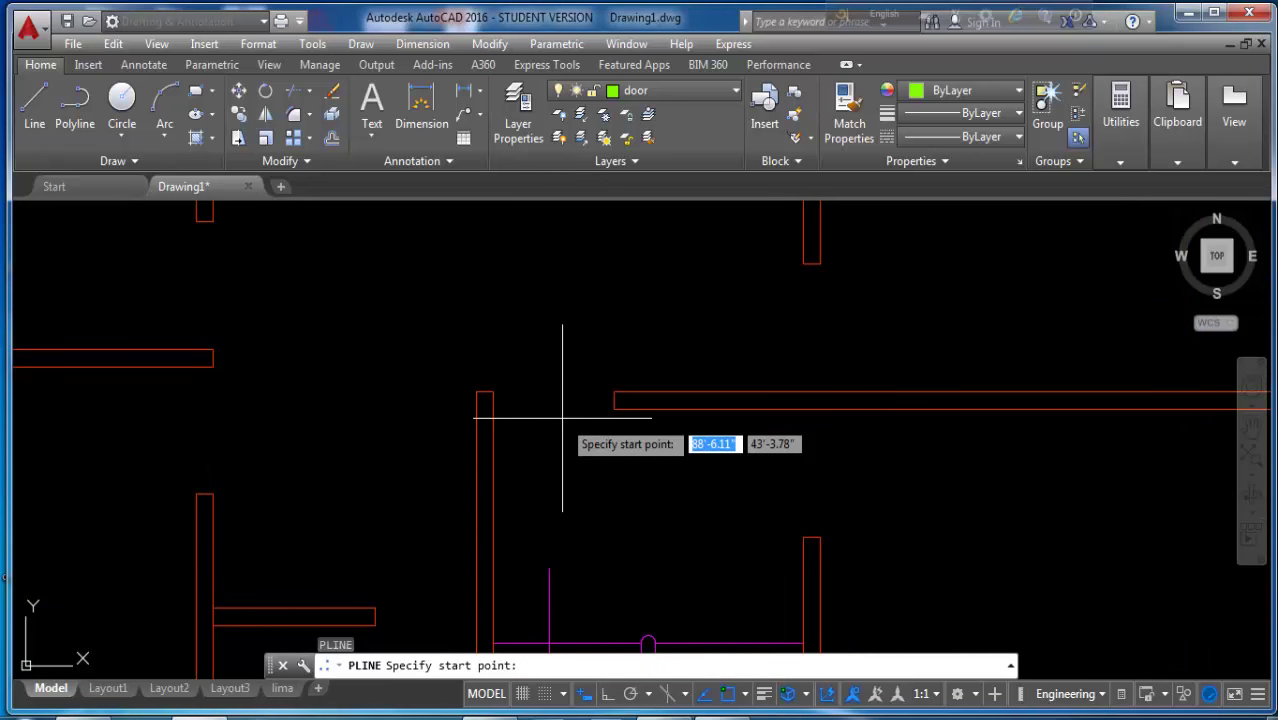
scroll(556, 418, "up", 2)
left_click(530, 357)
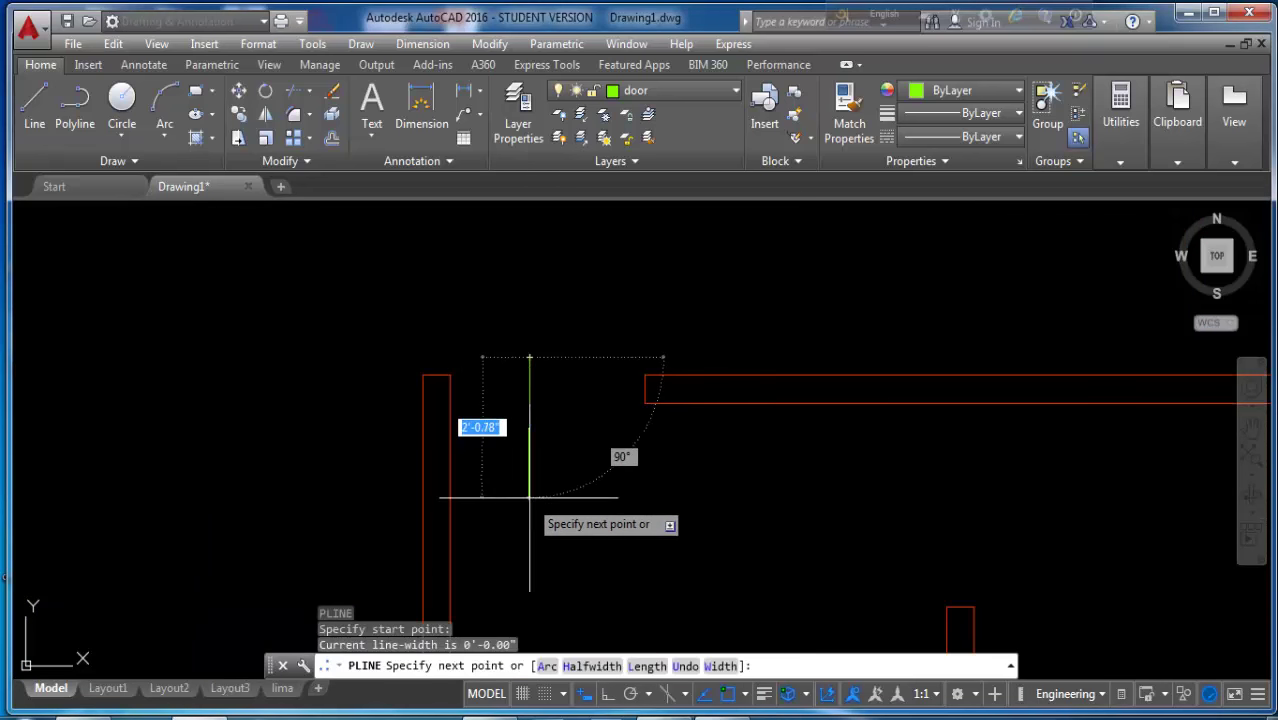
type("5")
key("F8")
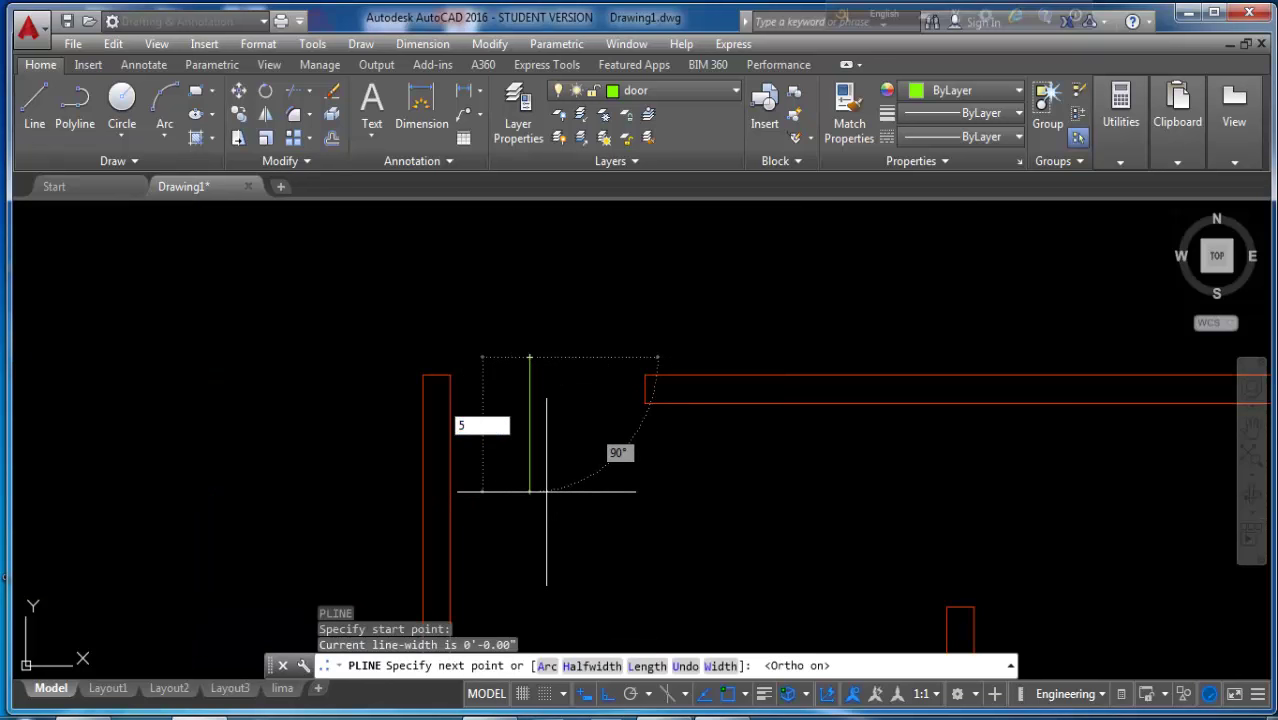
key("Return")
scroll(540, 410, "up", 2)
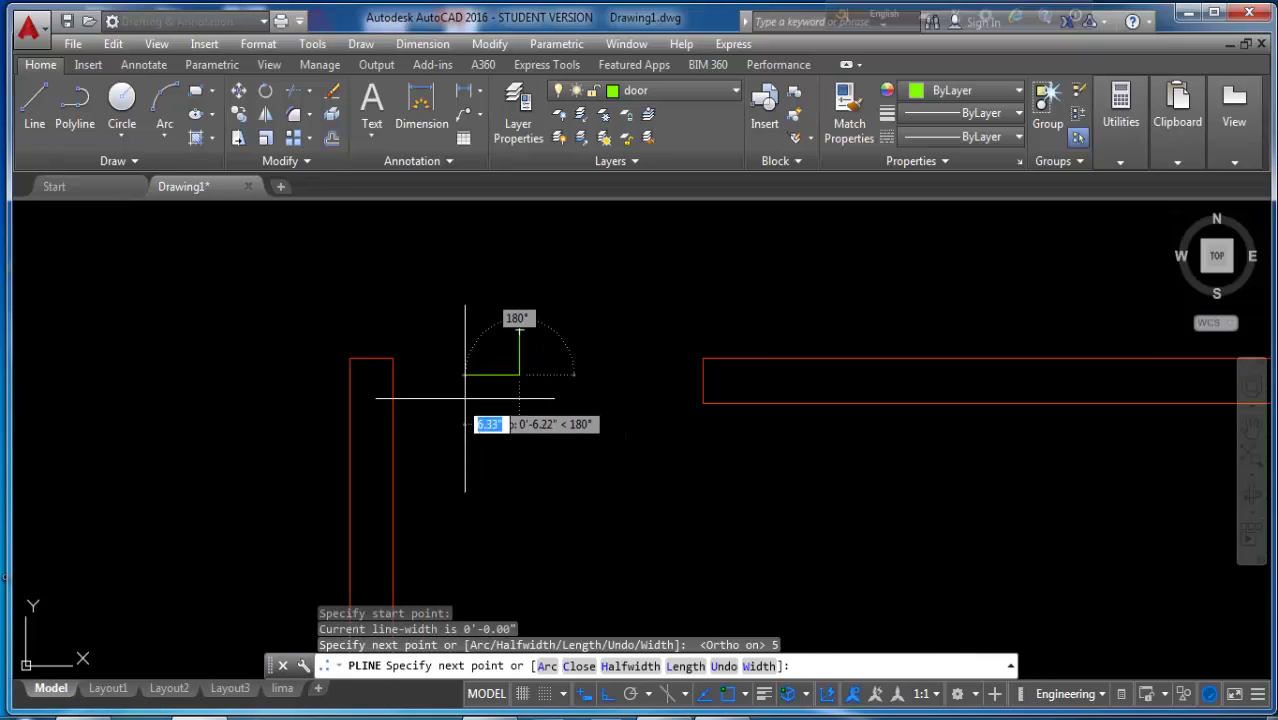
key("Return")
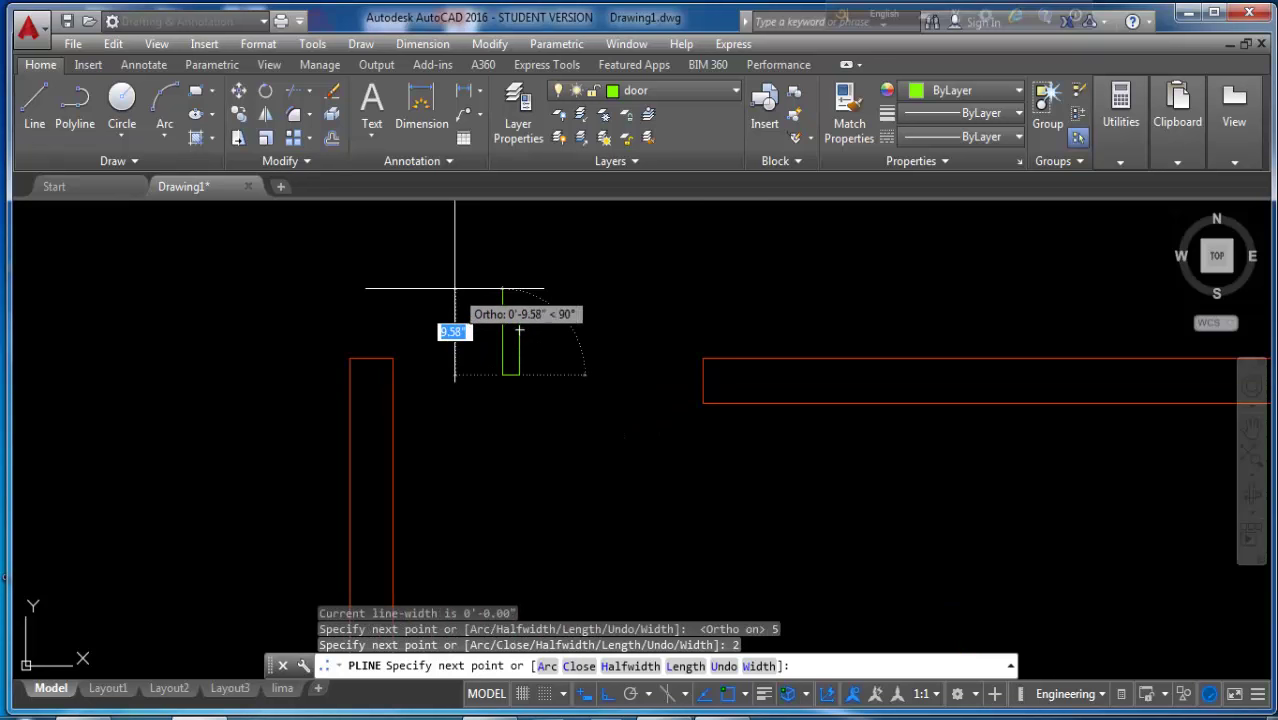
key("Return")
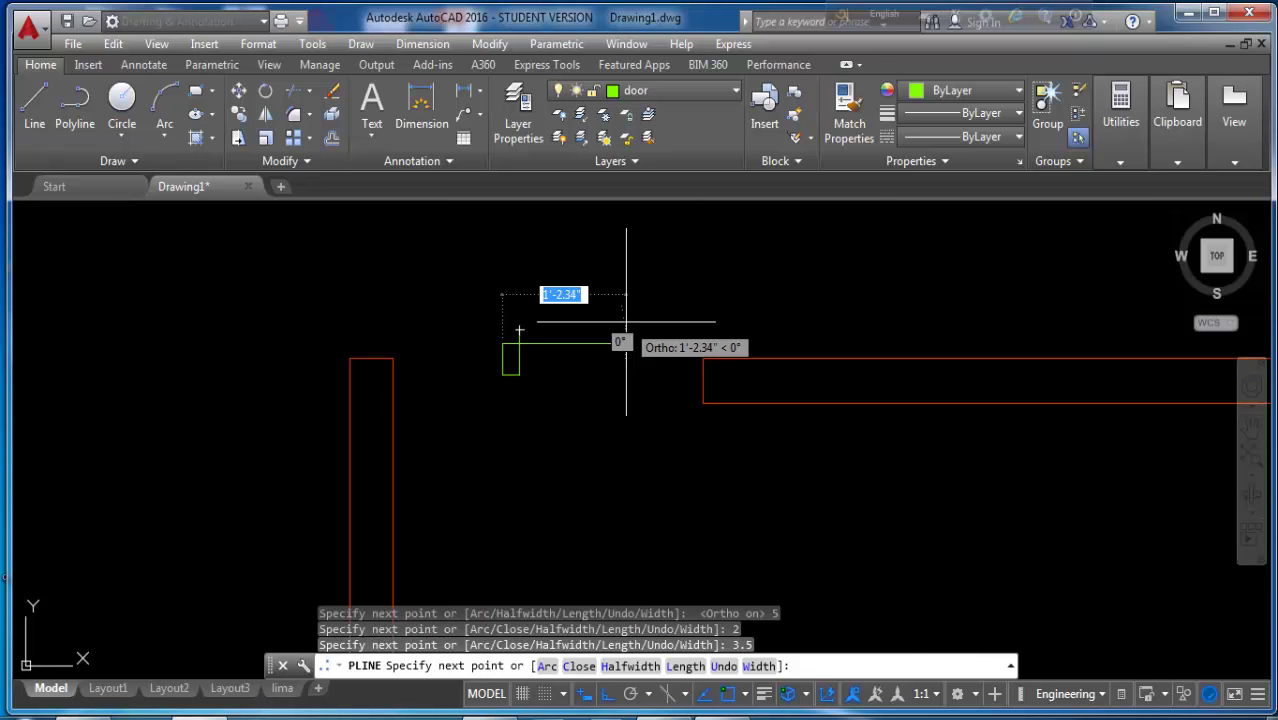
key("Return")
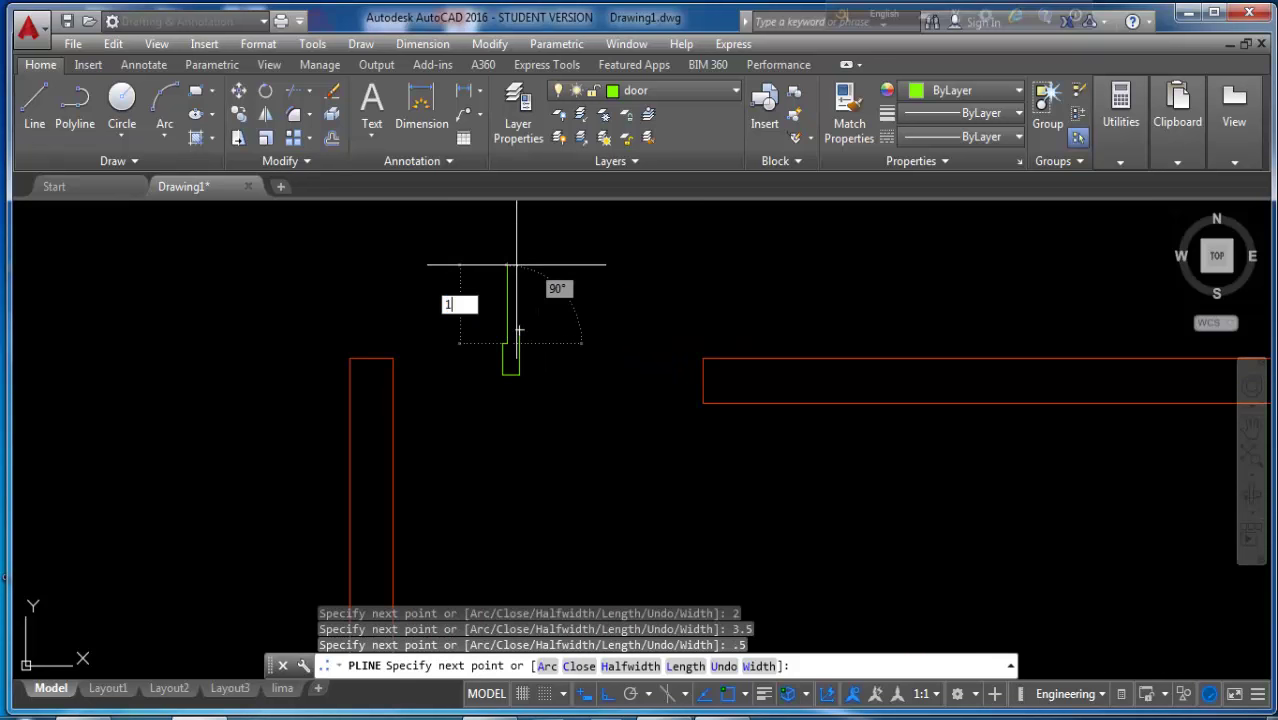
type(".5")
key("Return")
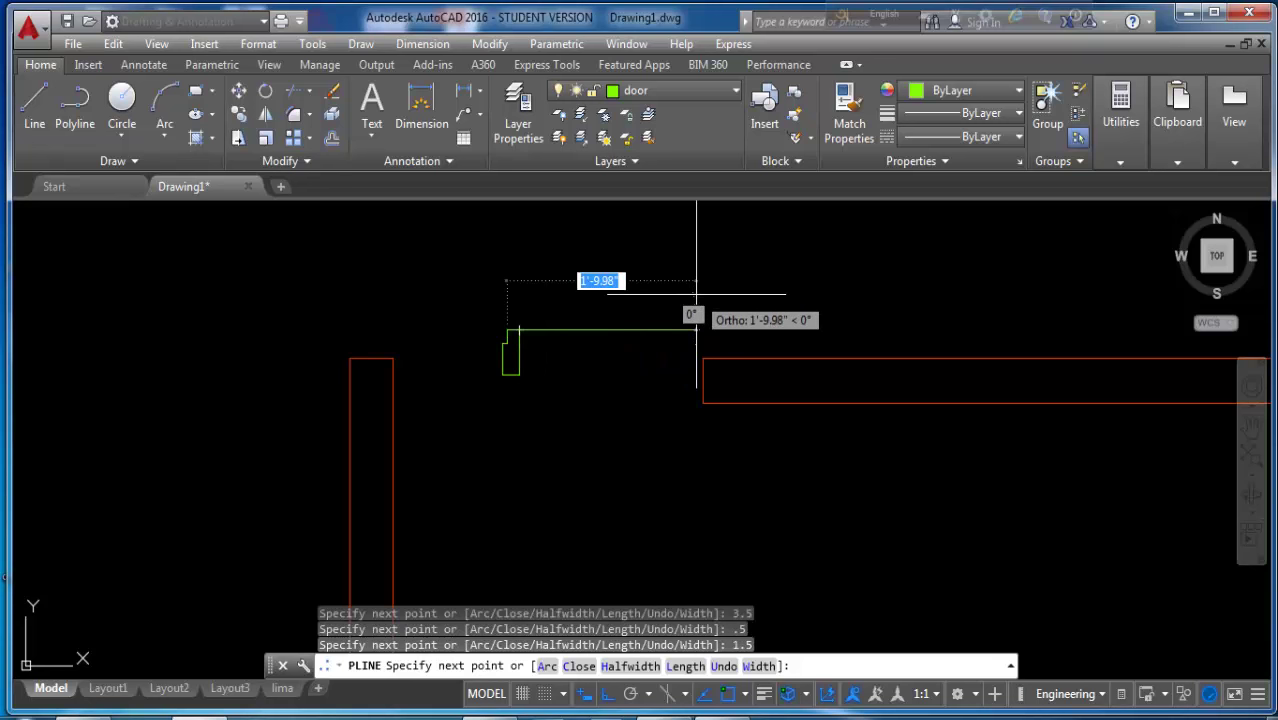
key("Return")
key("Return")
type("M")
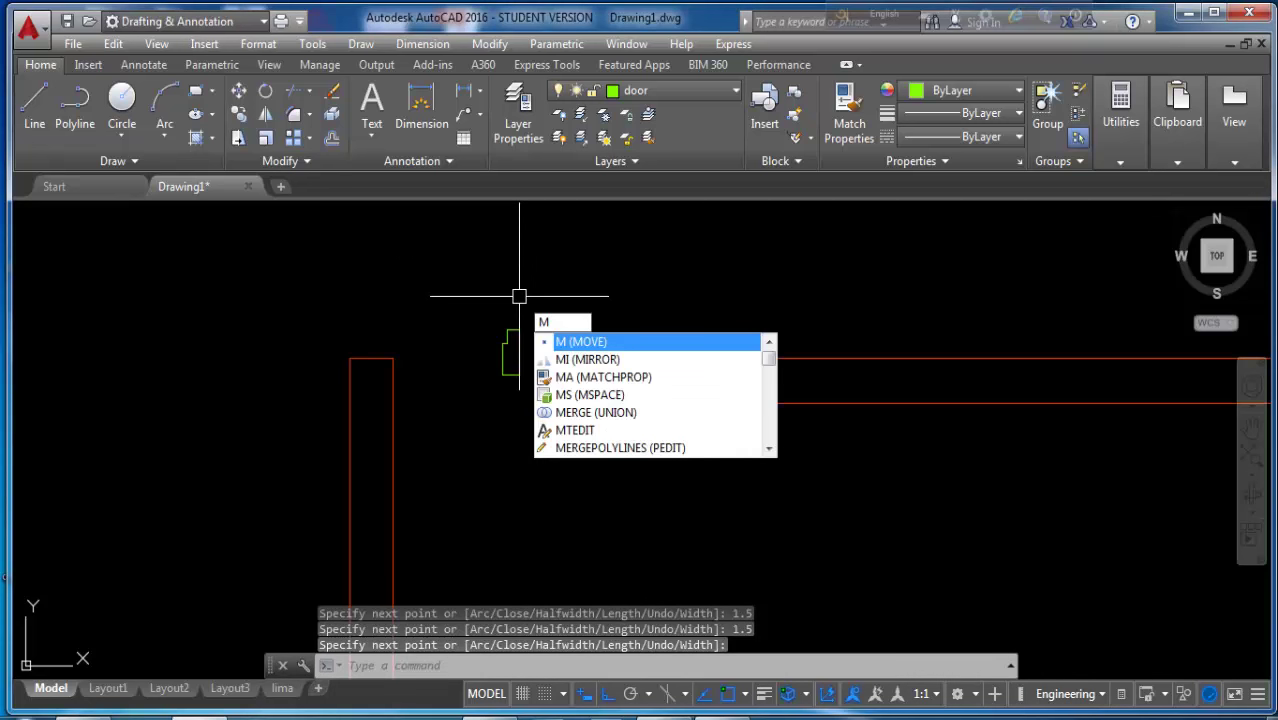
- Move the green door jamb to the right wall's end
key("Return")
left_click(525, 380)
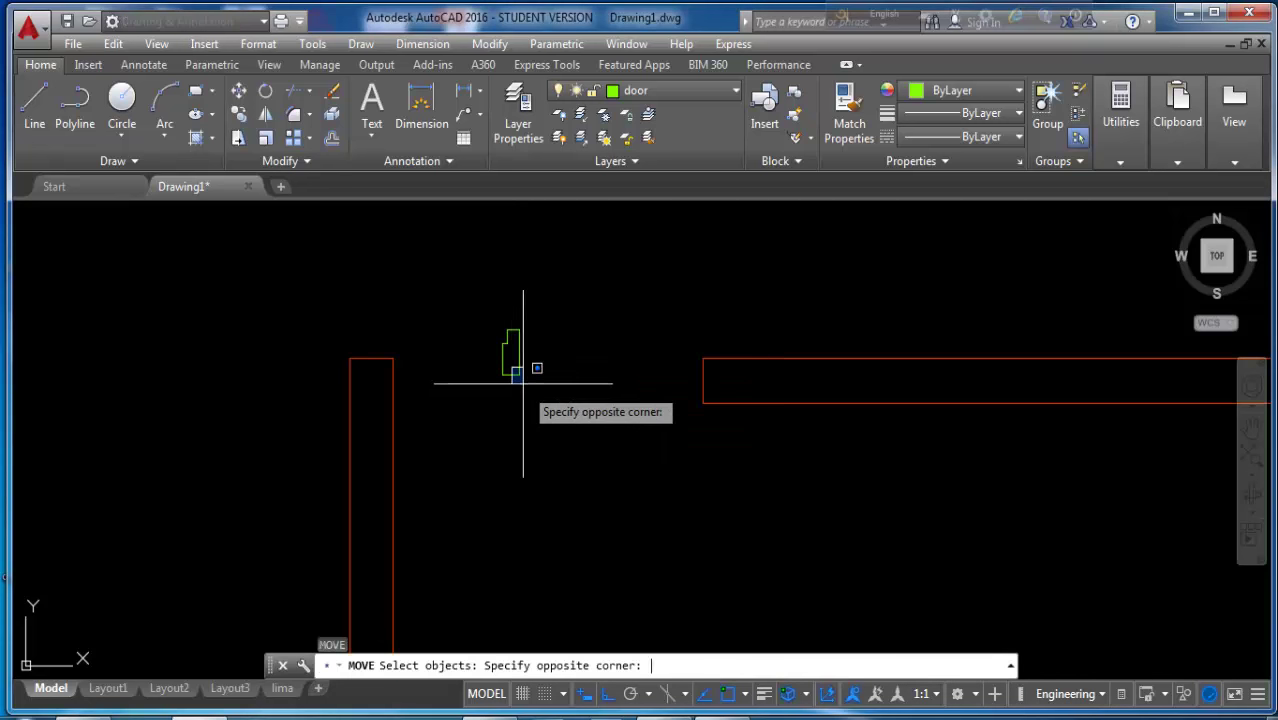
left_click(525, 382)
left_click(530, 400)
left_click(521, 377)
key("Return")
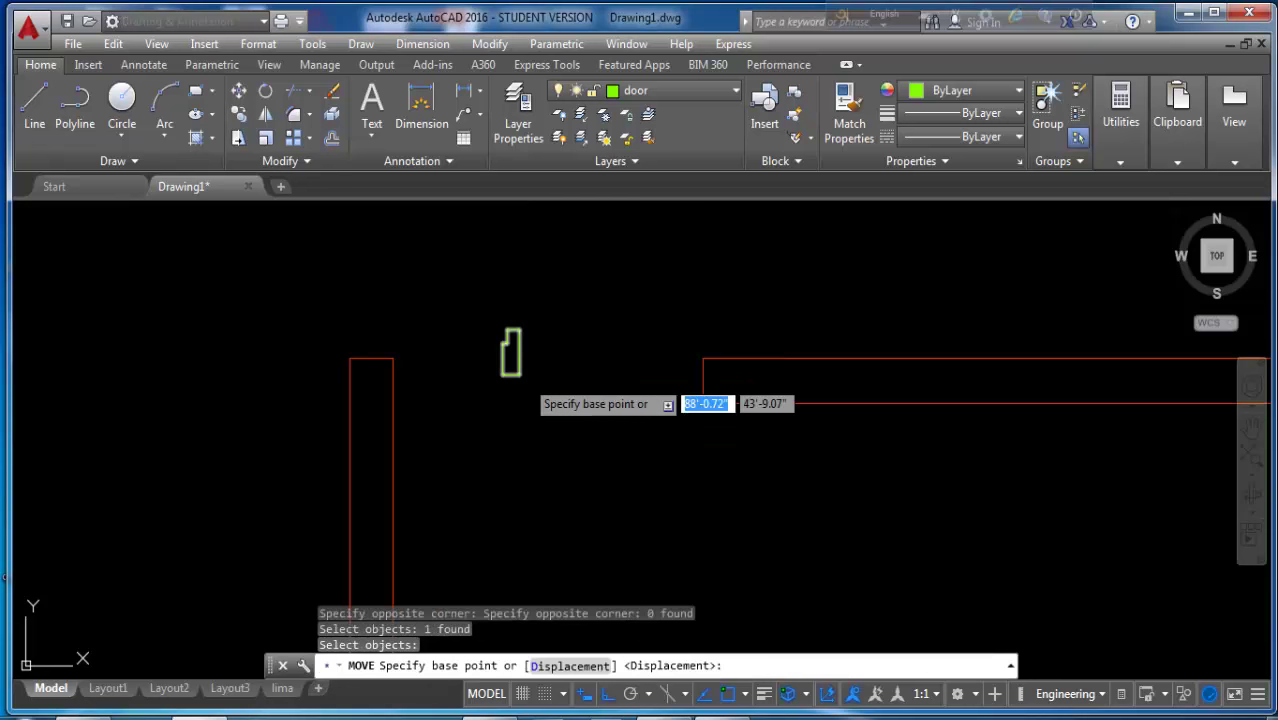
left_click(519, 374)
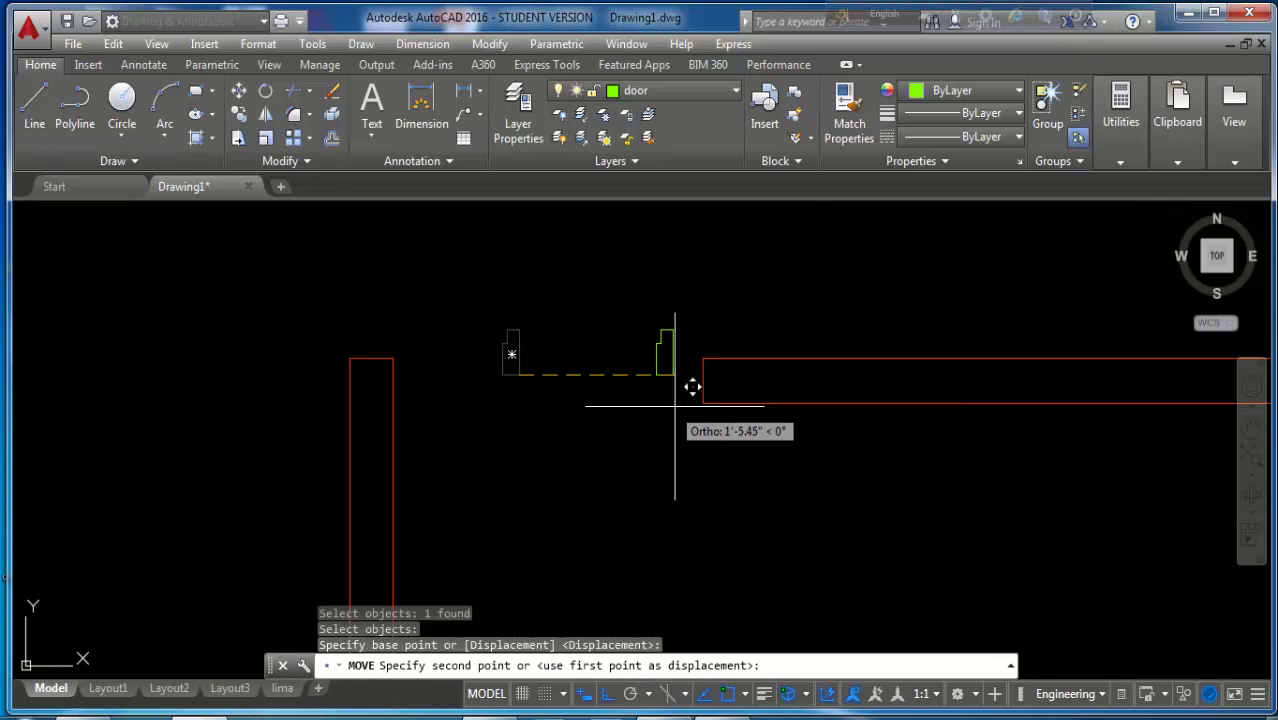
left_click(703, 403)
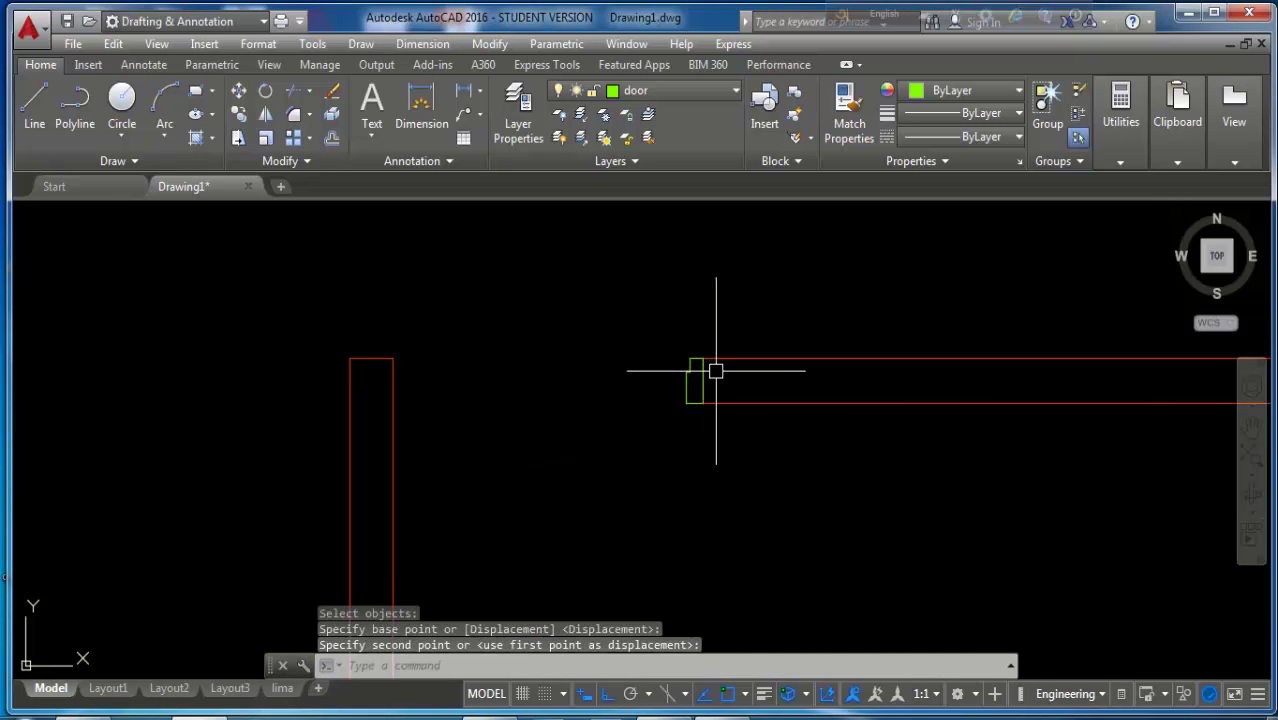
key("Escape")
- Mirror the jamb across a vertical line with MI, keeping the original
type("M")
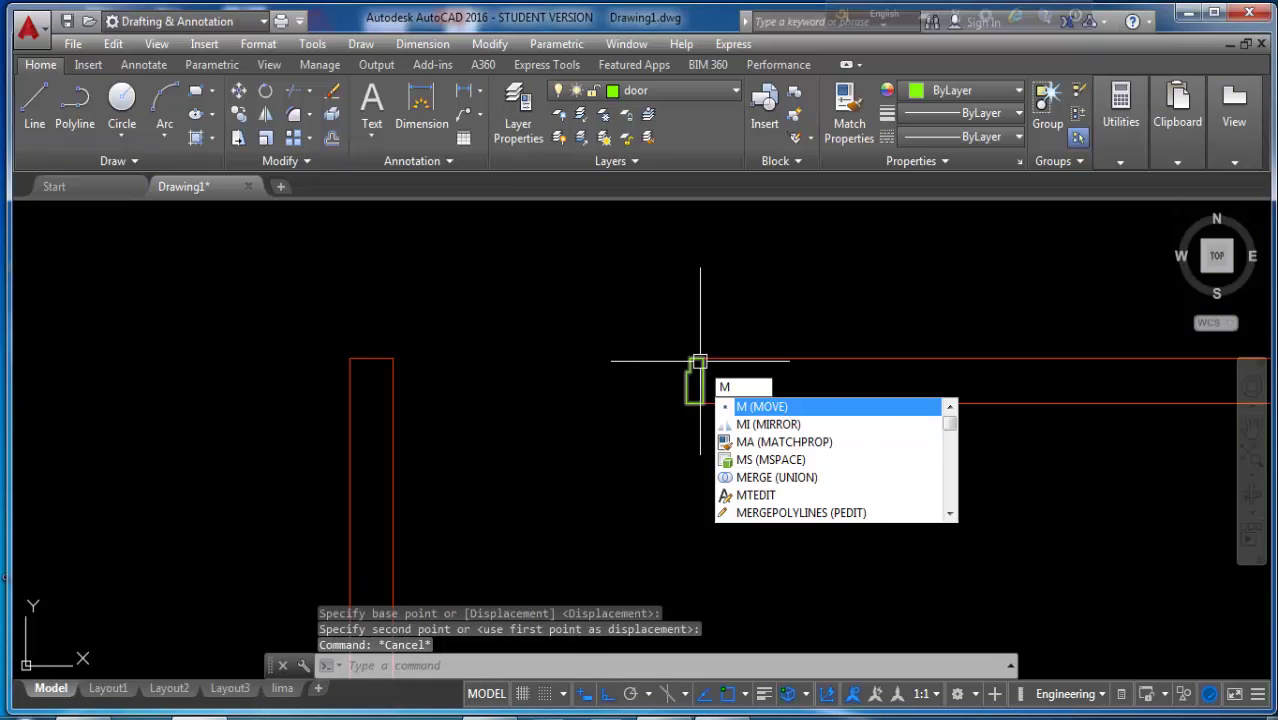
type("I")
key("Return")
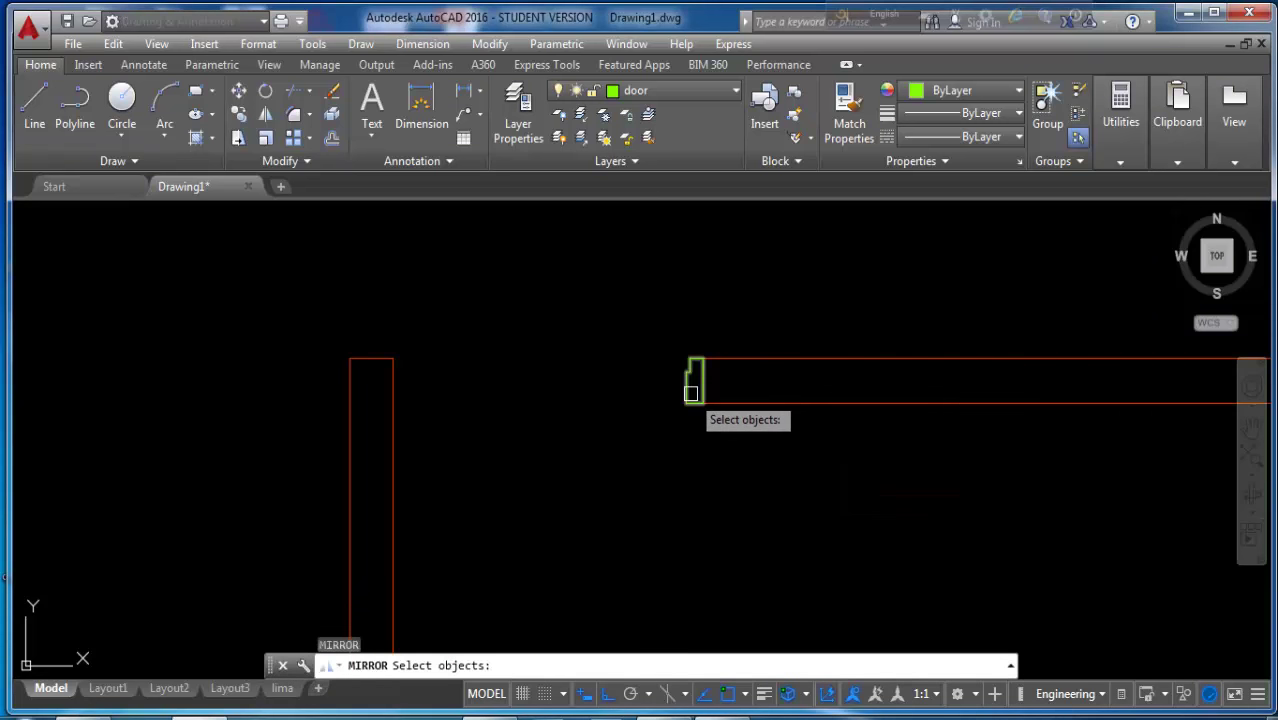
left_click(688, 389)
key("Return")
left_click(613, 398)
left_click(596, 299)
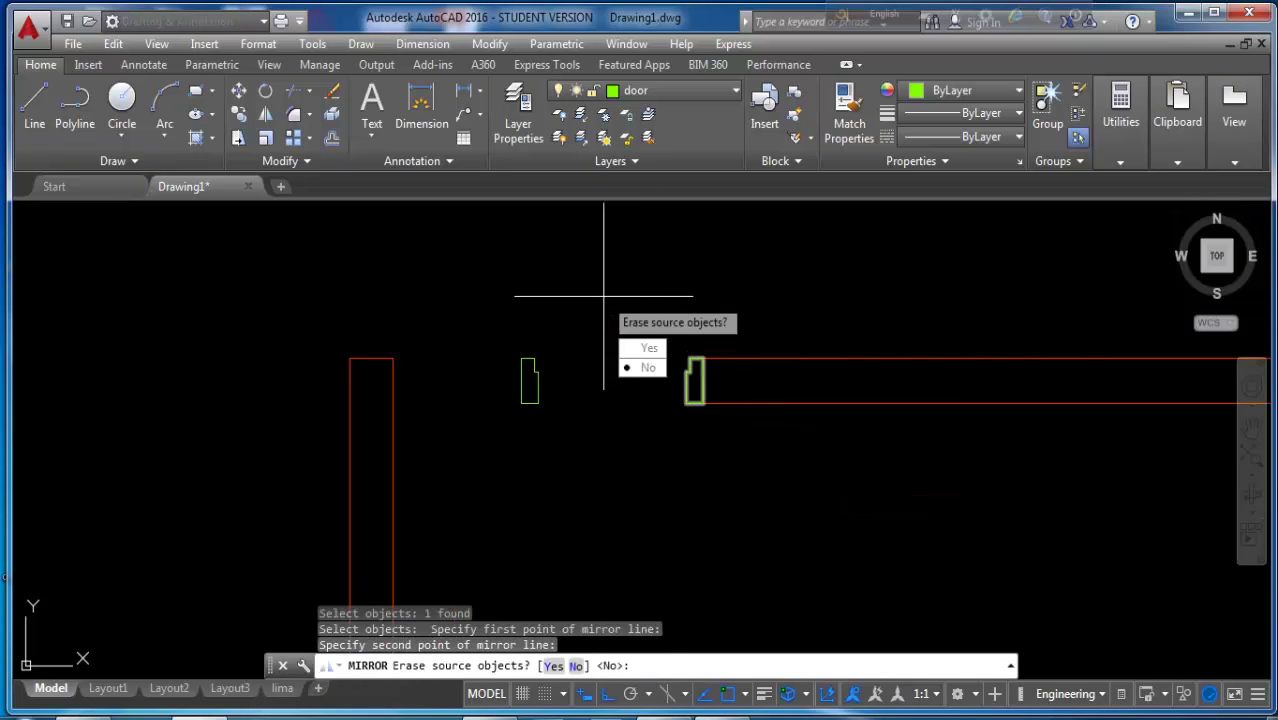
key("Return")
- Move the mirrored jamb against the left red wall
left_click(620, 358)
left_click(523, 429)
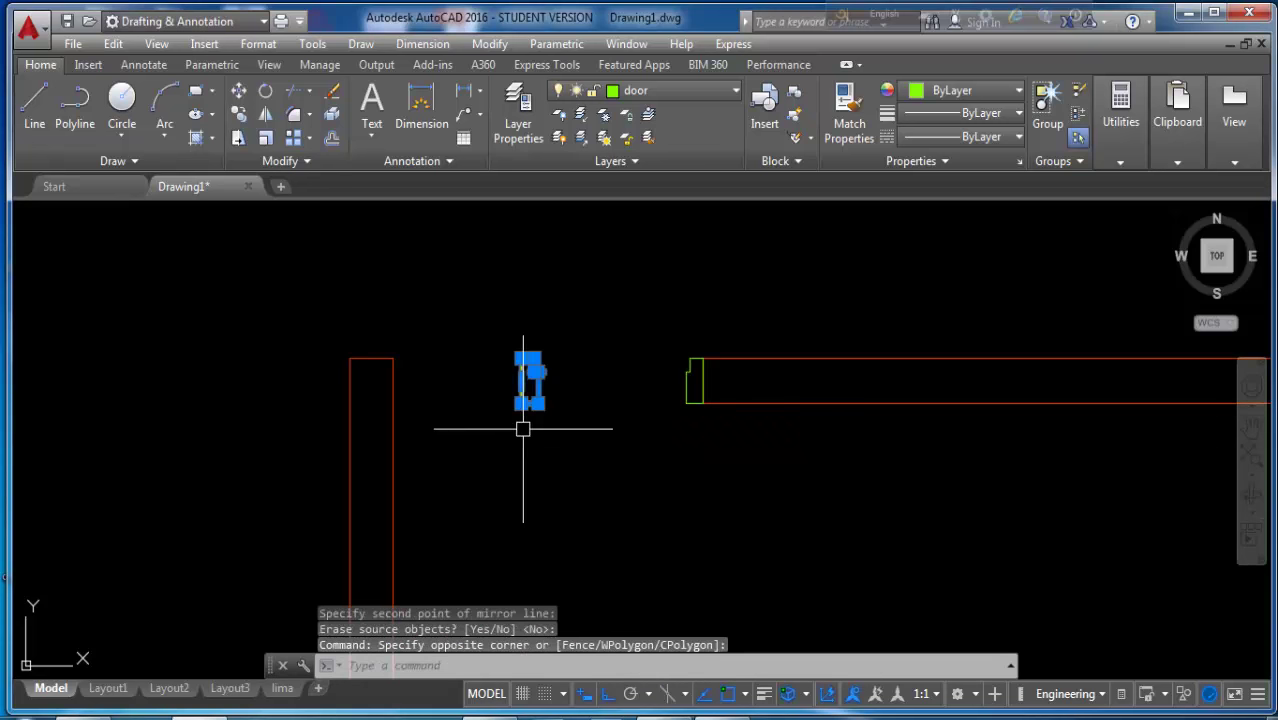
type("M")
key("Return")
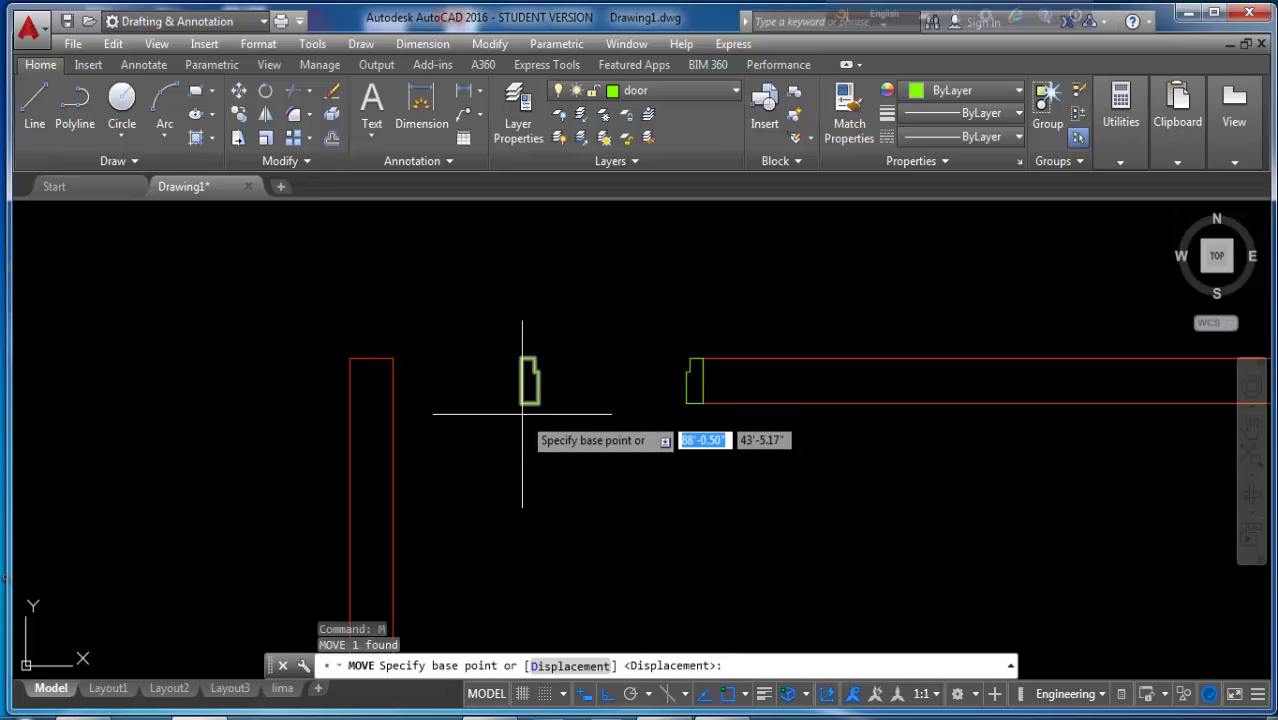
left_click(521, 358)
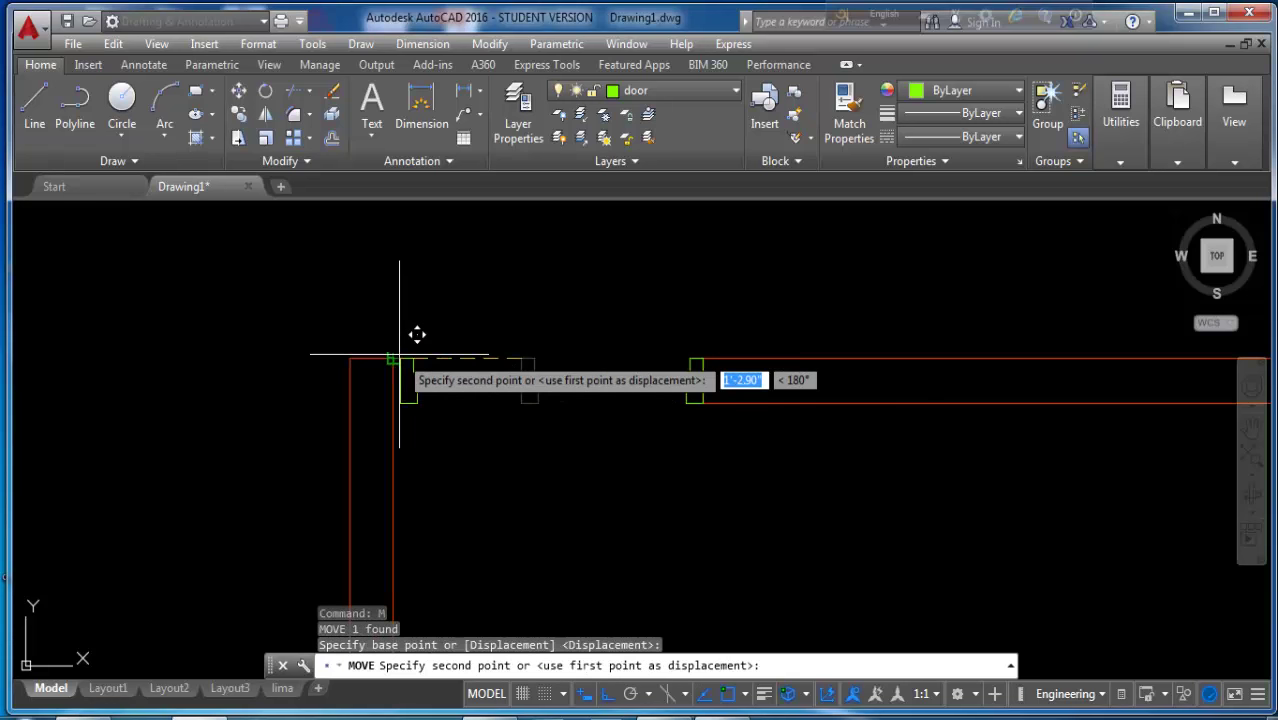
left_click(395, 358)
scroll(400, 377, "up", 3)
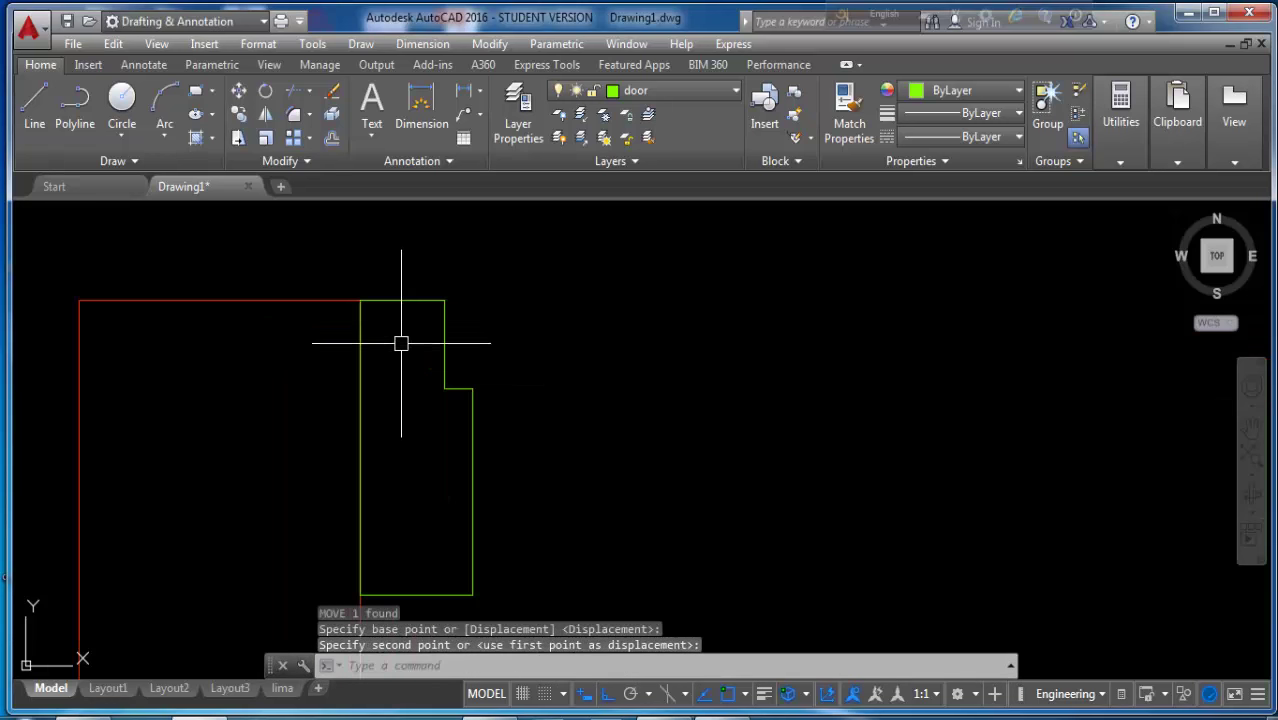
scroll(375, 350, "down", 1)
scroll(360, 370, "down", 3)
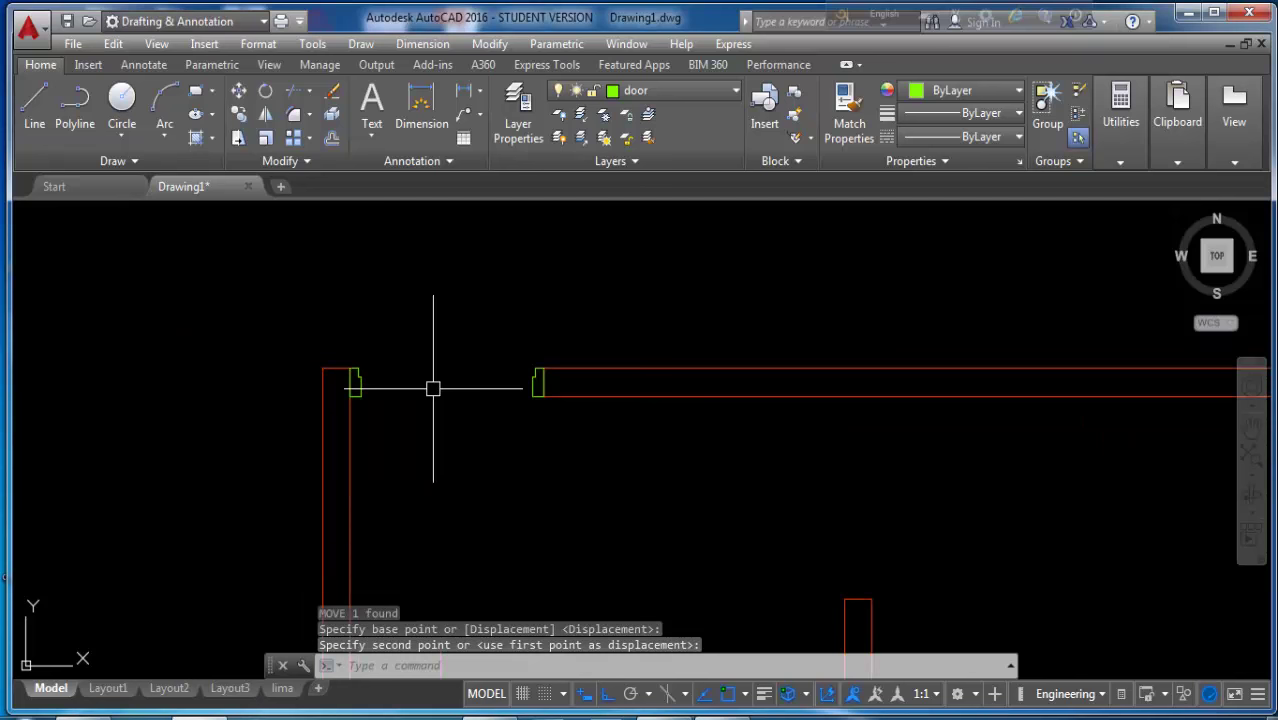
- Draw a door panel rectangle with REC from the left jamb to the right jamb
type("RE")
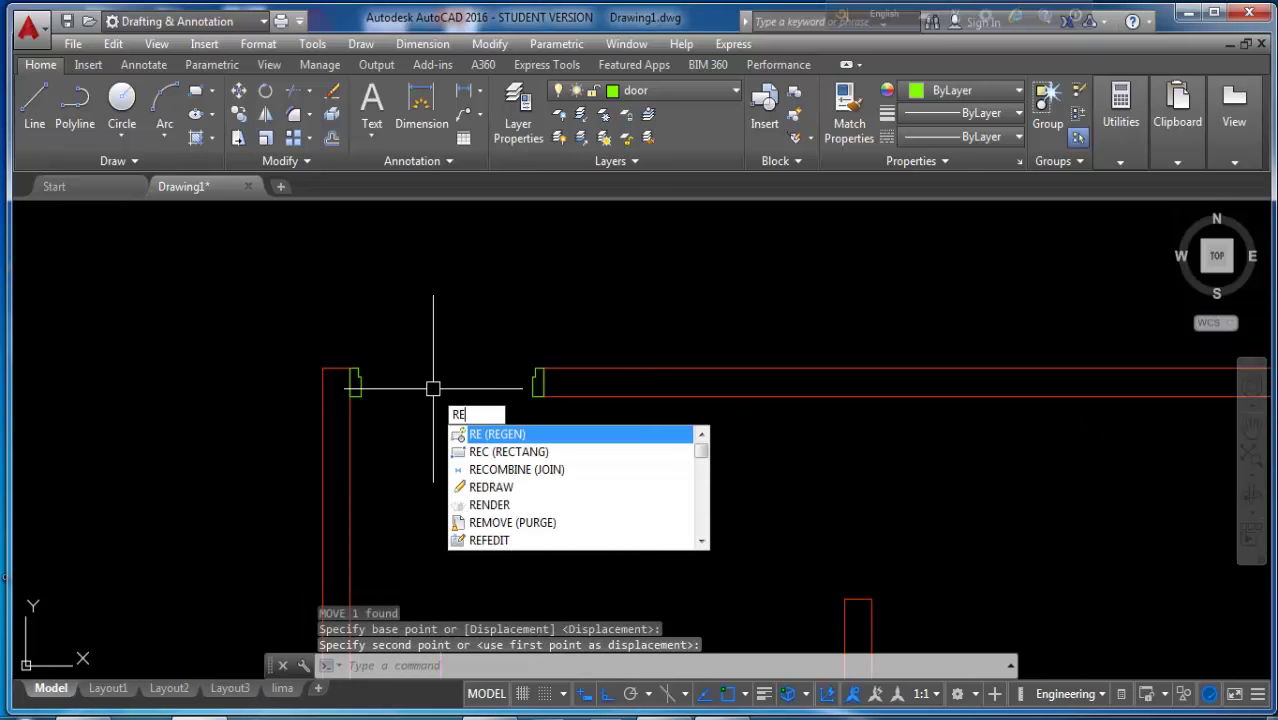
type("C")
key("Return")
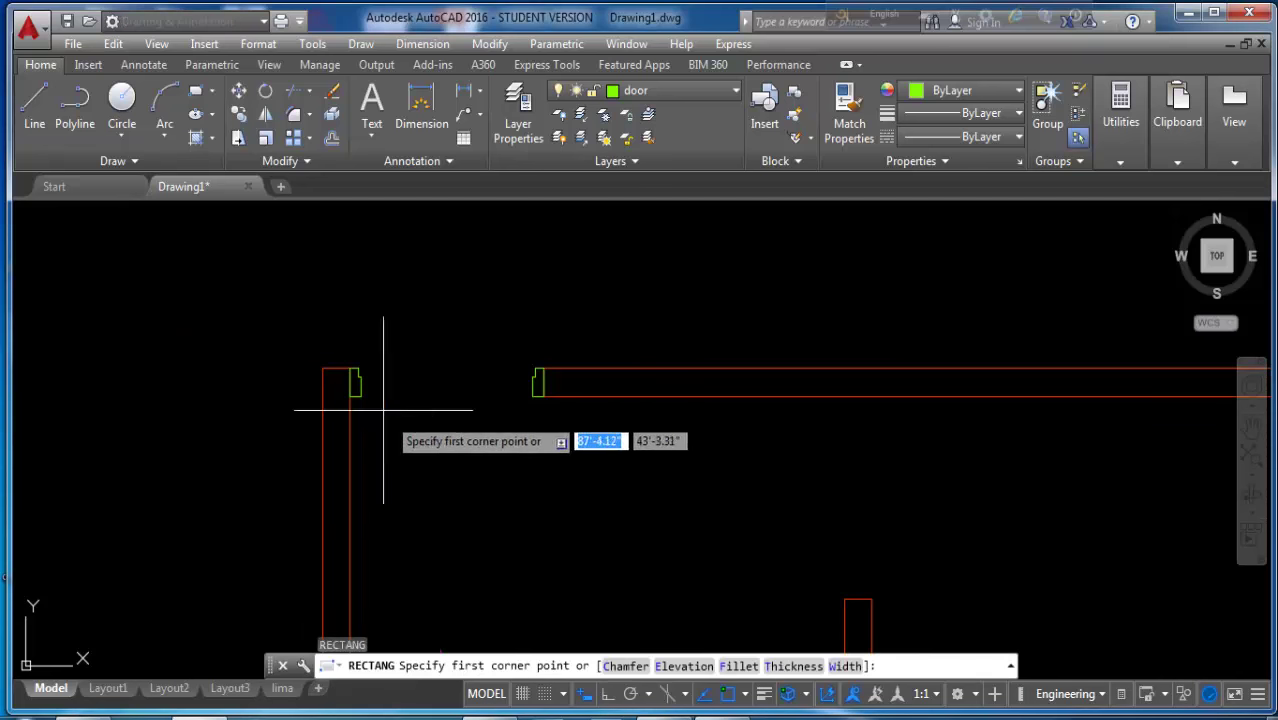
scroll(385, 399, "up", 2)
scroll(331, 348, "up", 1)
left_click(322, 357)
scroll(291, 300, "down", 2)
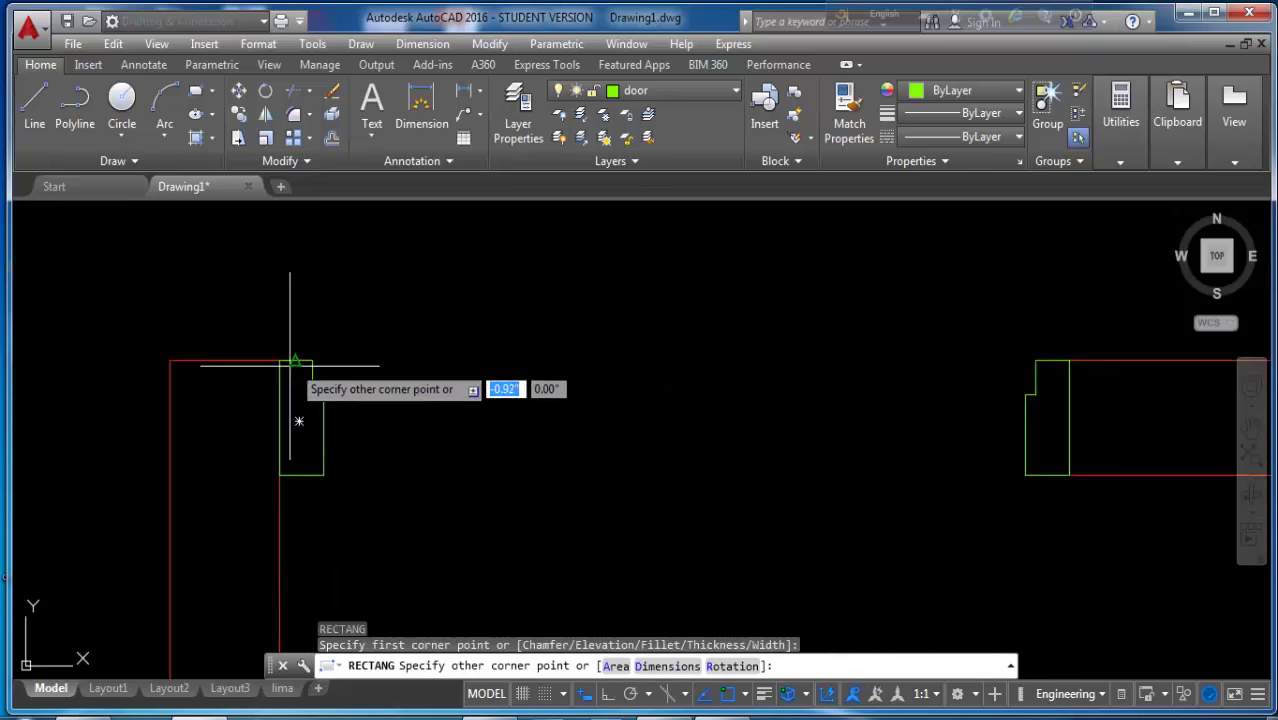
scroll(685, 357, "down", 1)
scroll(748, 392, "up", 3)
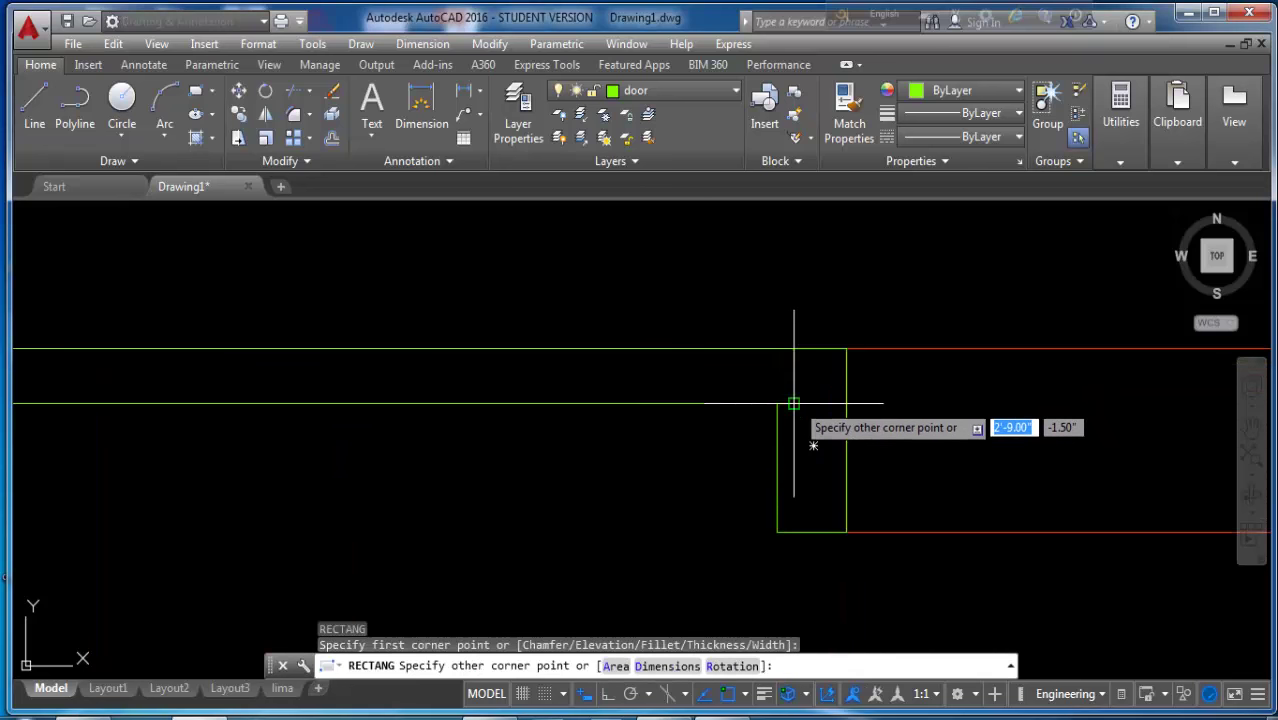
left_click(796, 393)
scroll(825, 412, "down", 2)
scroll(576, 462, "down", 2)
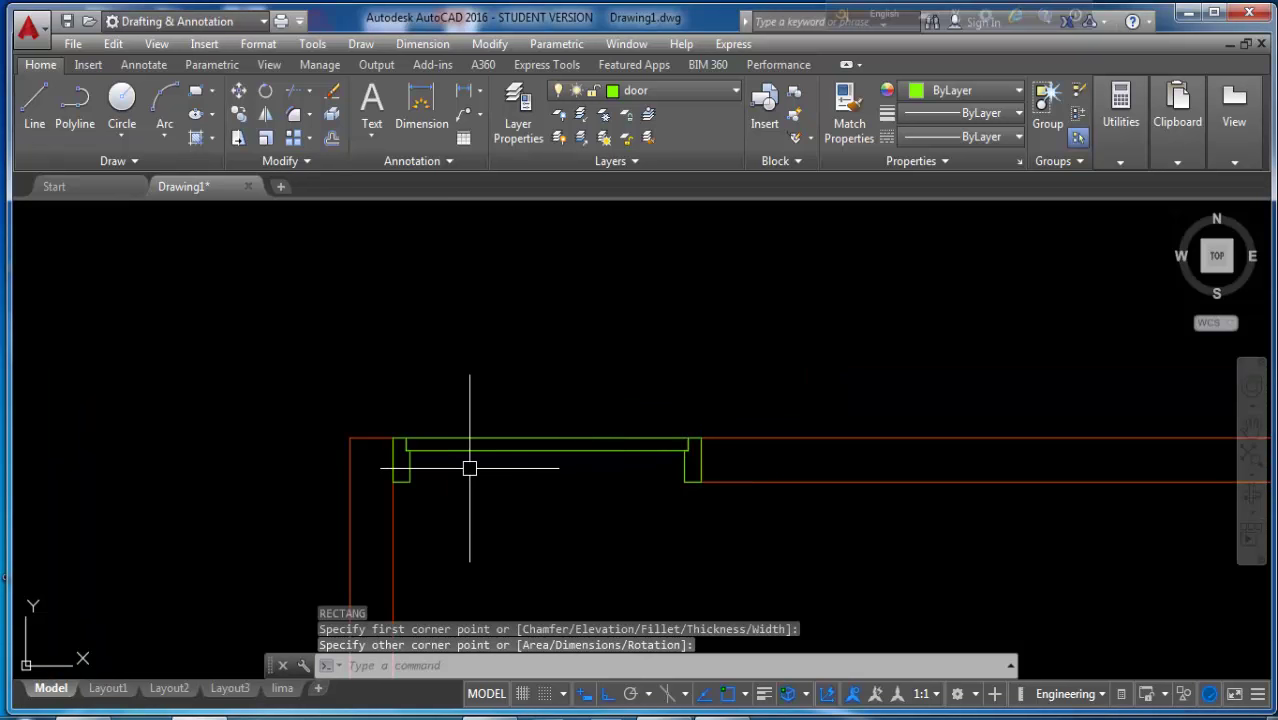
key("Escape")
key("Escape")
type("RO")
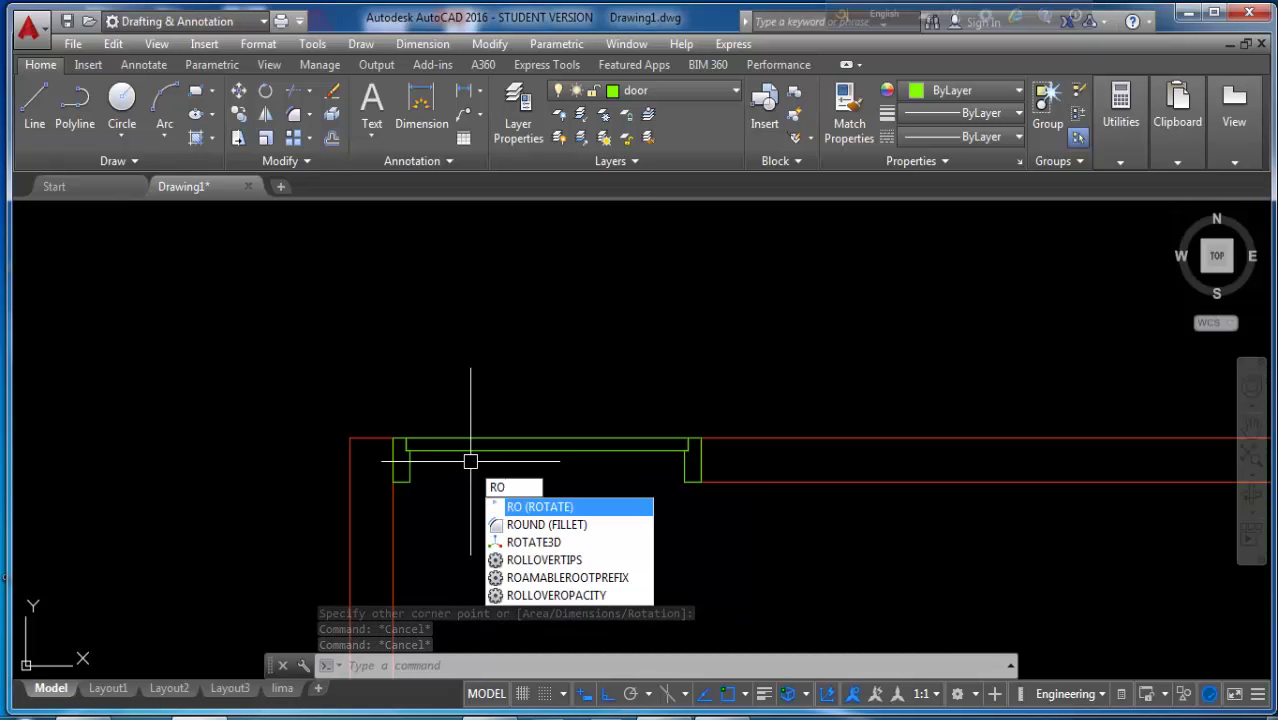
- Rotate the door panel 90° upright about its left end
key("Return")
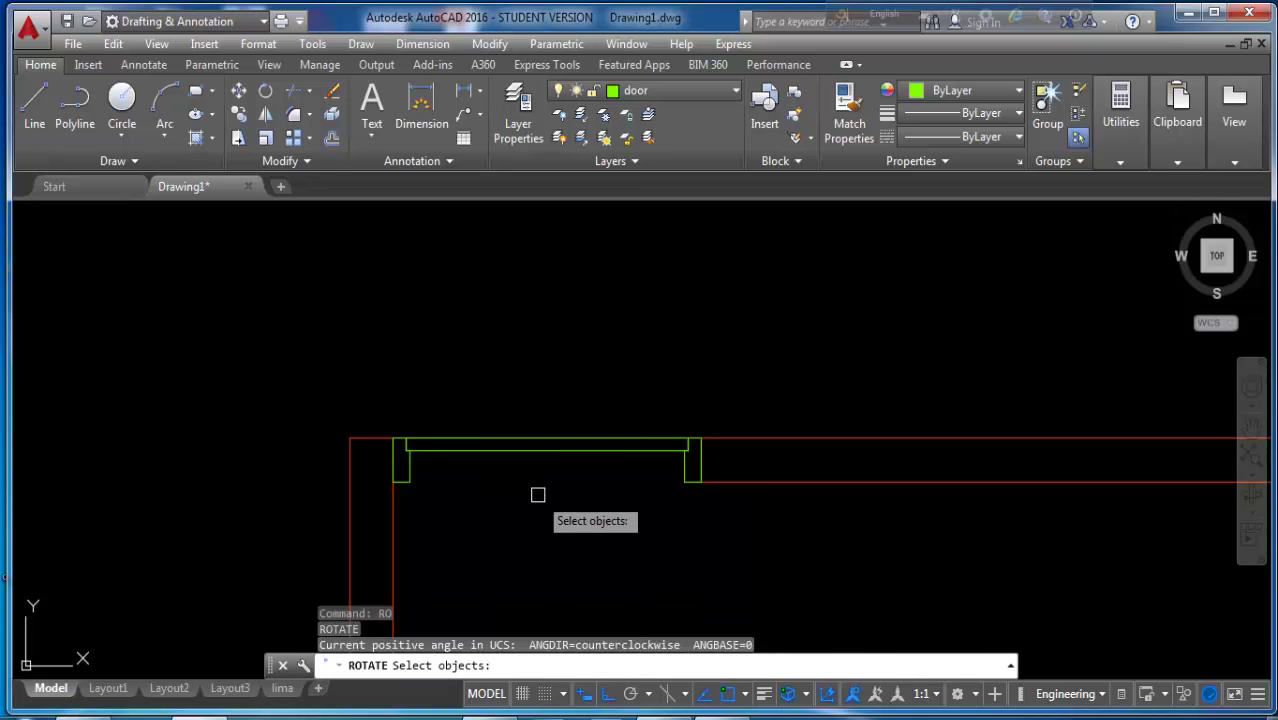
left_click(525, 446)
key("Return")
left_click(405, 442)
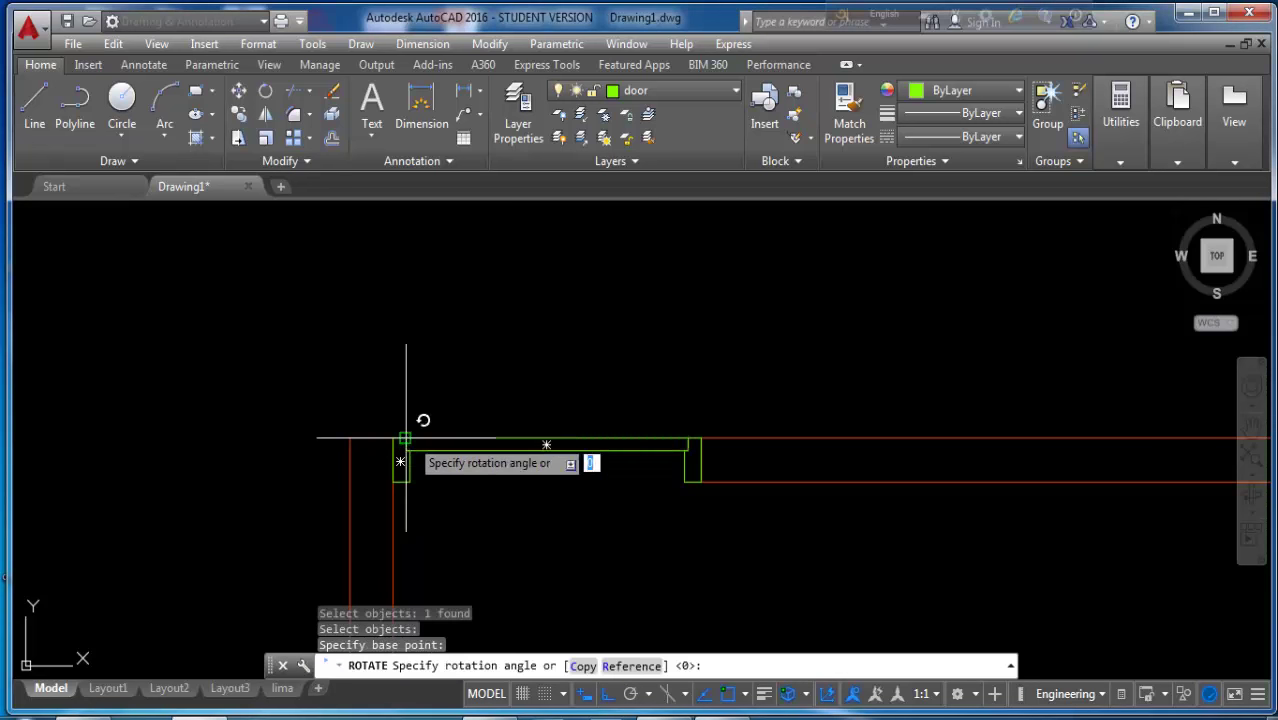
left_click(405, 345)
scroll(395, 450, "down", 4)
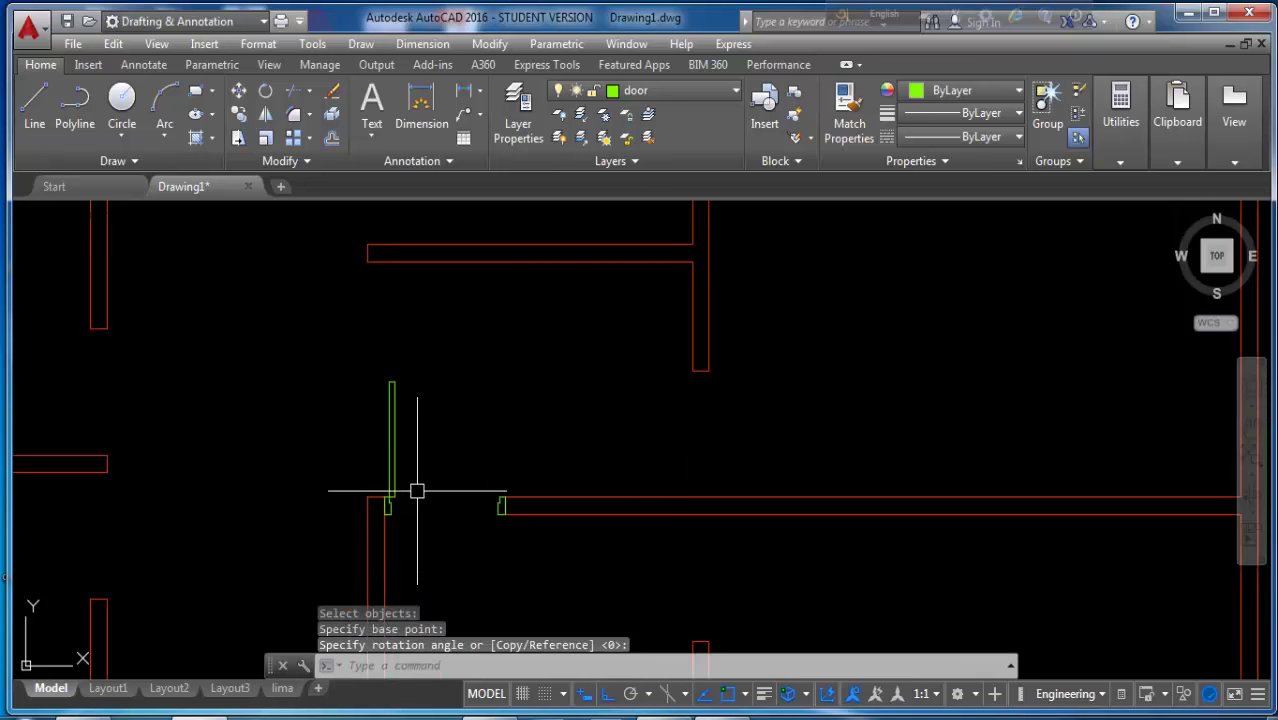
key("Escape")
type("a")
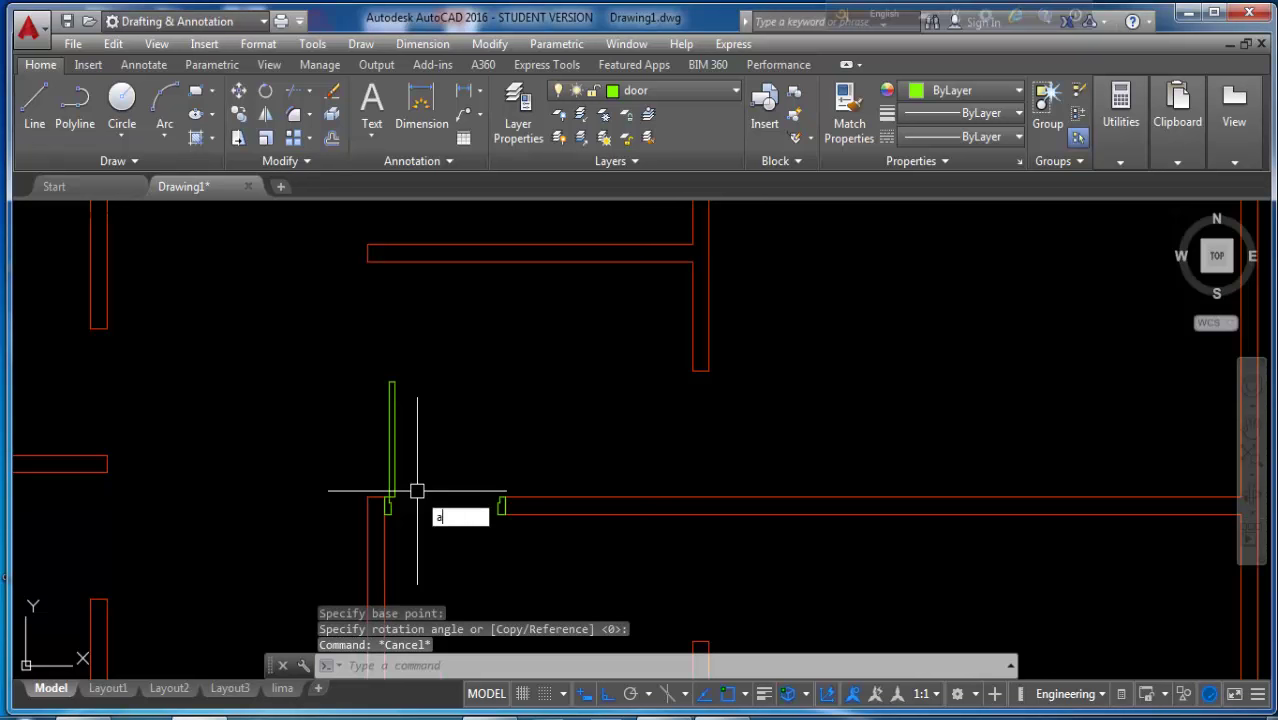
type("t")
key("Escape")
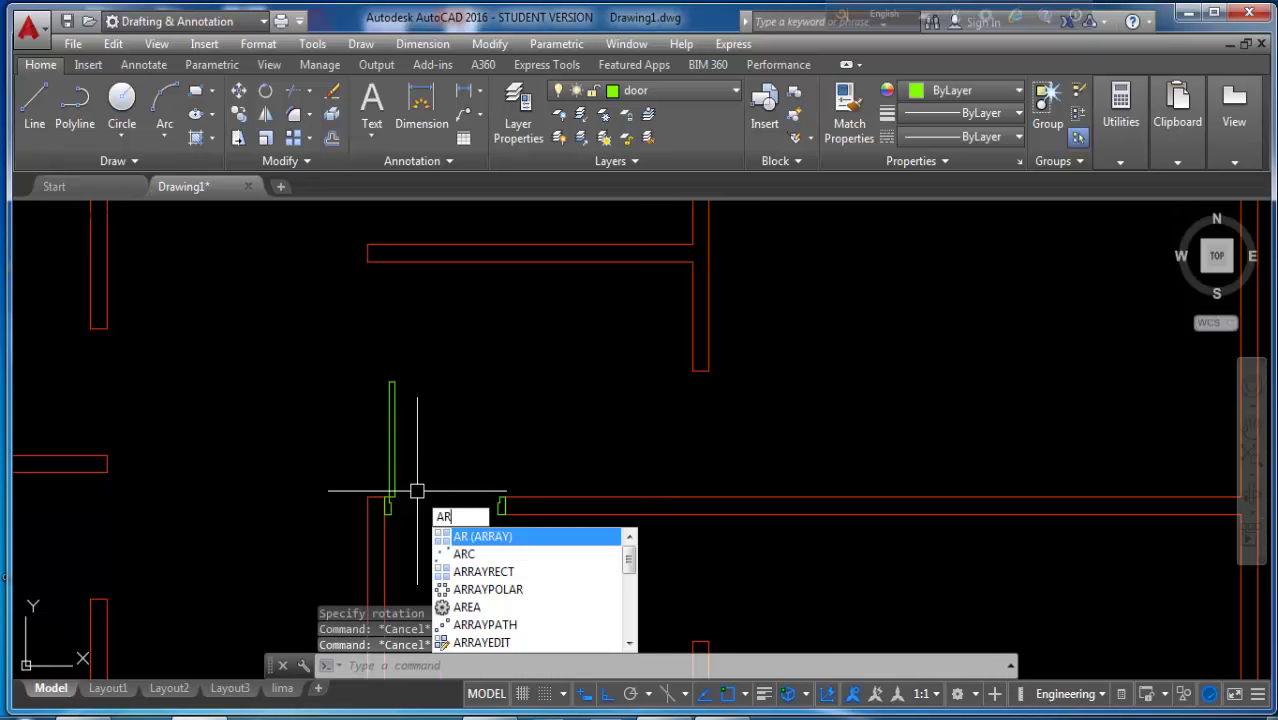
- Draw the swing arc centred at the hinge, starting at the leaf's top, with a -90° included angle
key("Down")
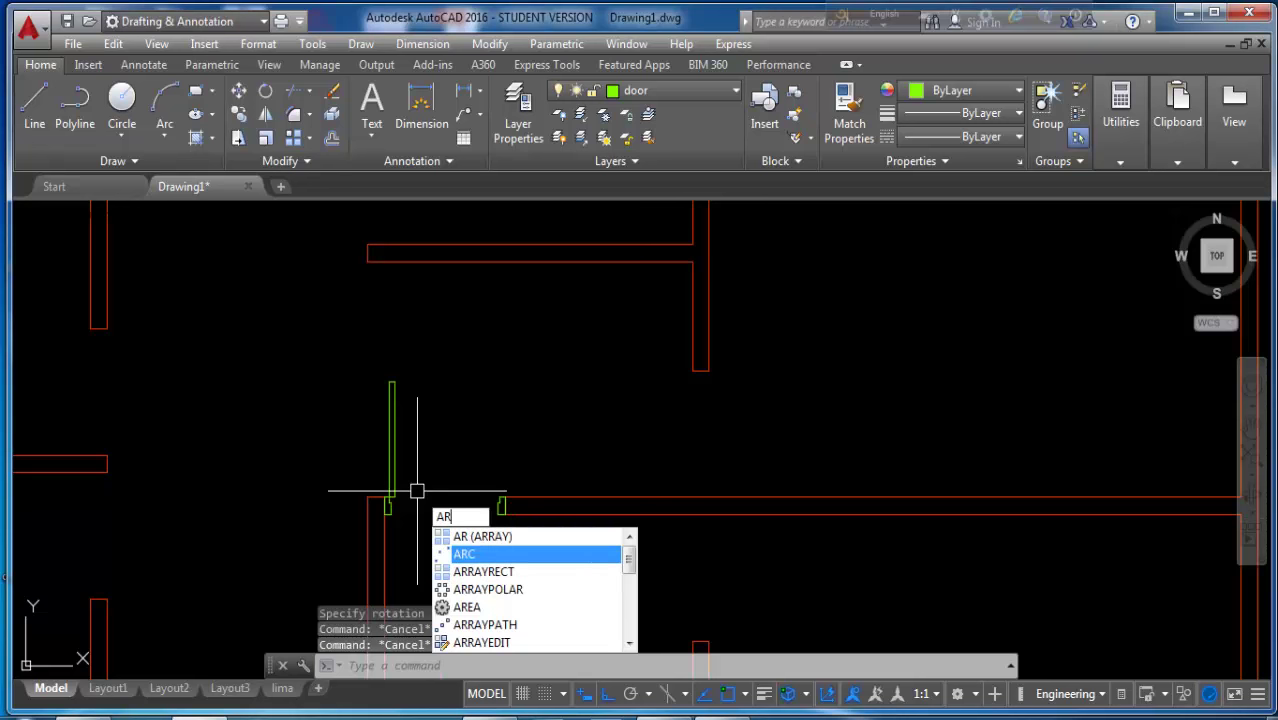
key("Return")
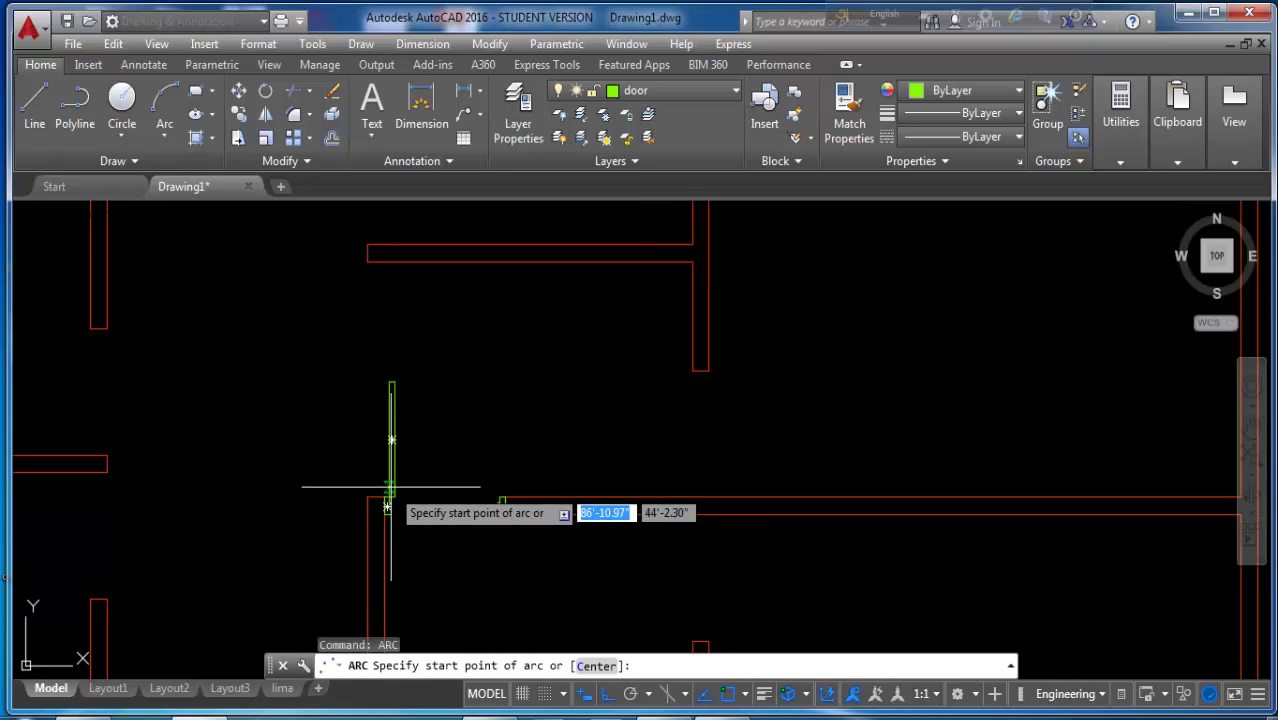
type("c")
key("Return")
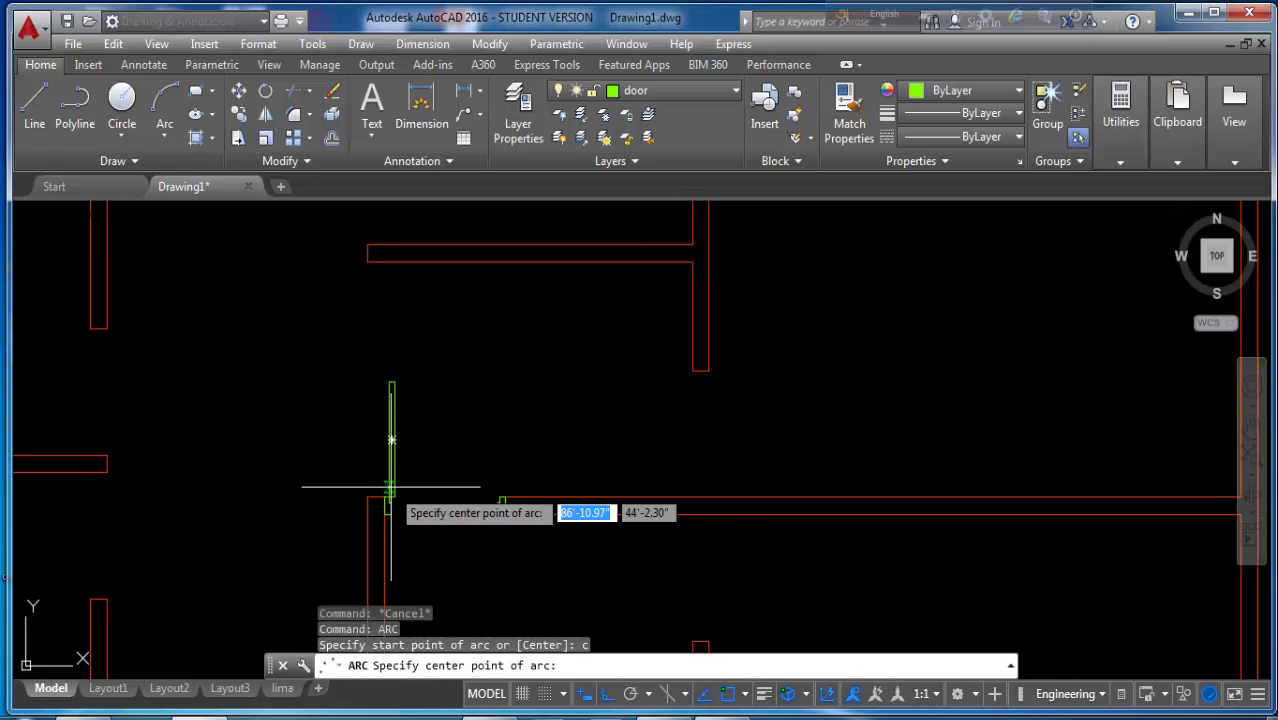
scroll(390, 487, "up", 5)
left_click(381, 543)
scroll(384, 548, "down", 4)
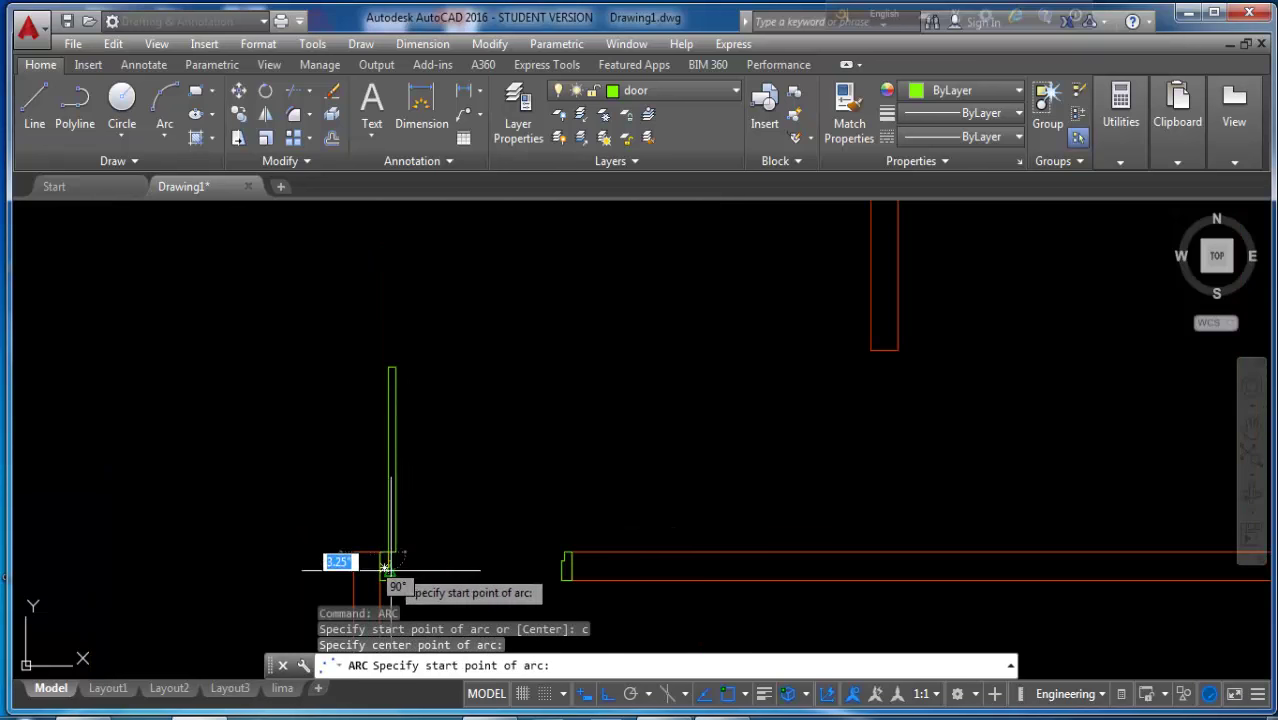
scroll(391, 375, "up", 4)
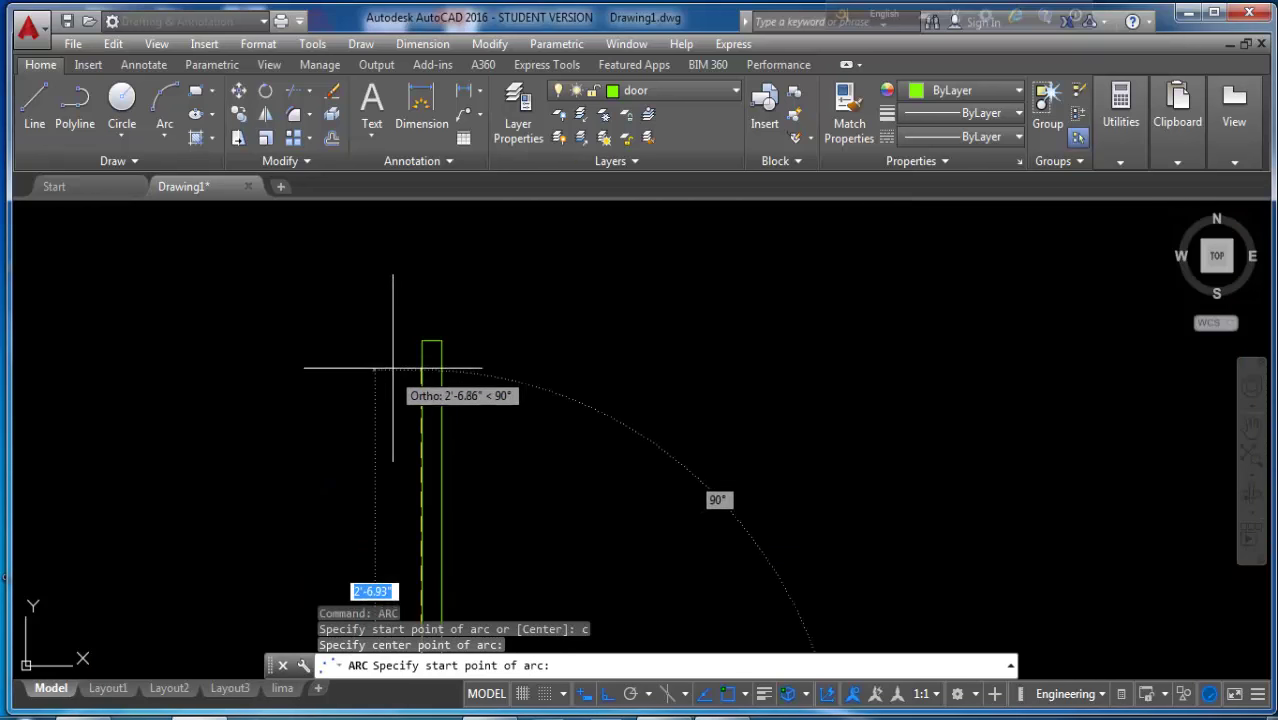
left_click(421, 341)
scroll(421, 341, "down", 3)
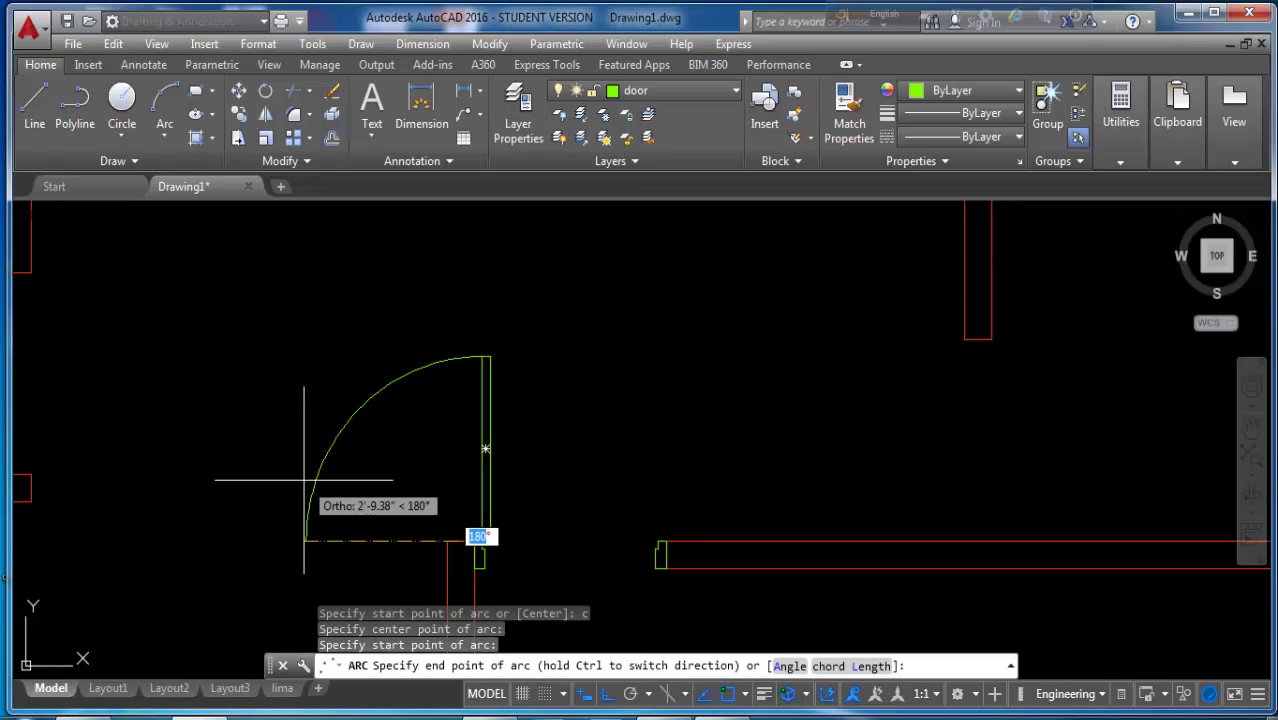
type("a")
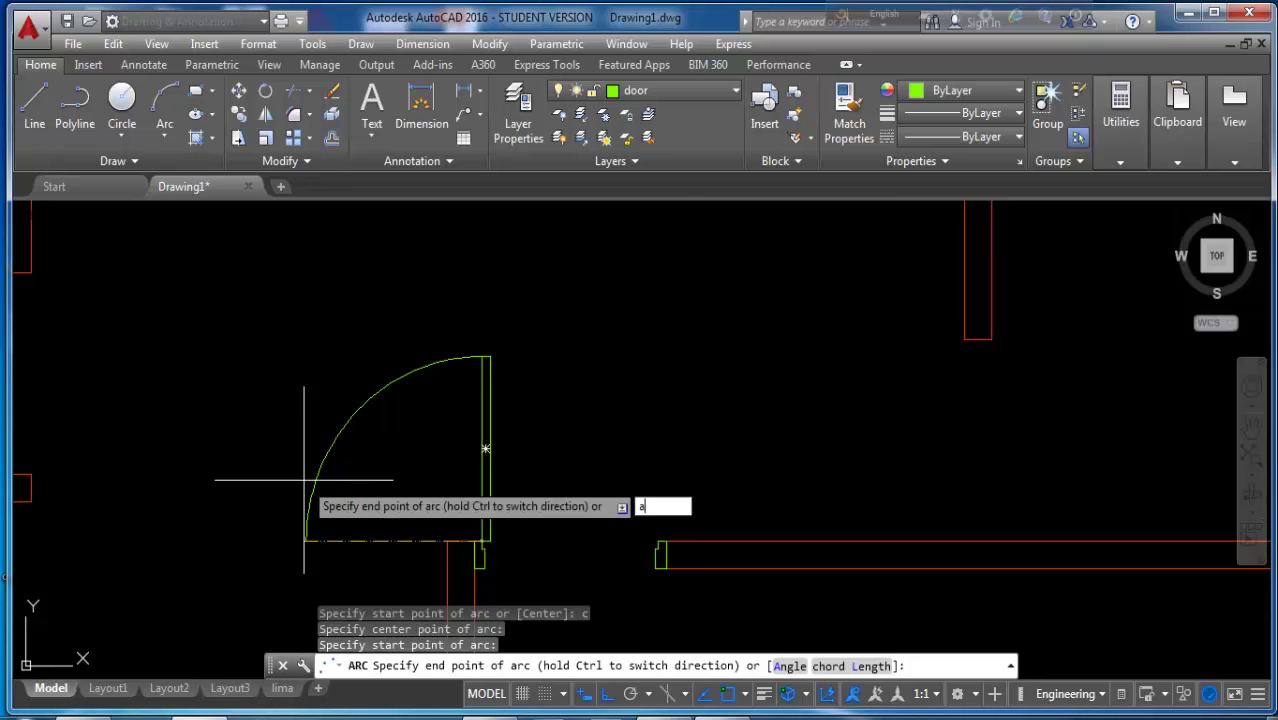
key("Return")
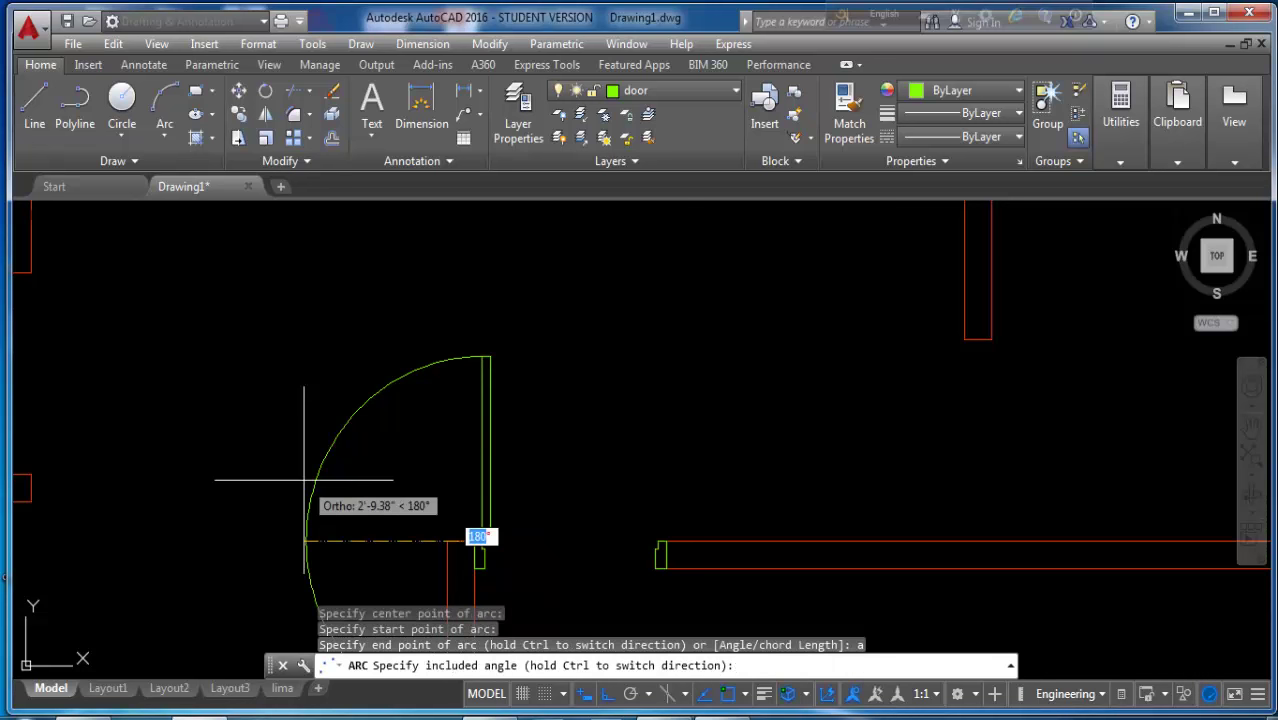
type("-90")
key("Return")
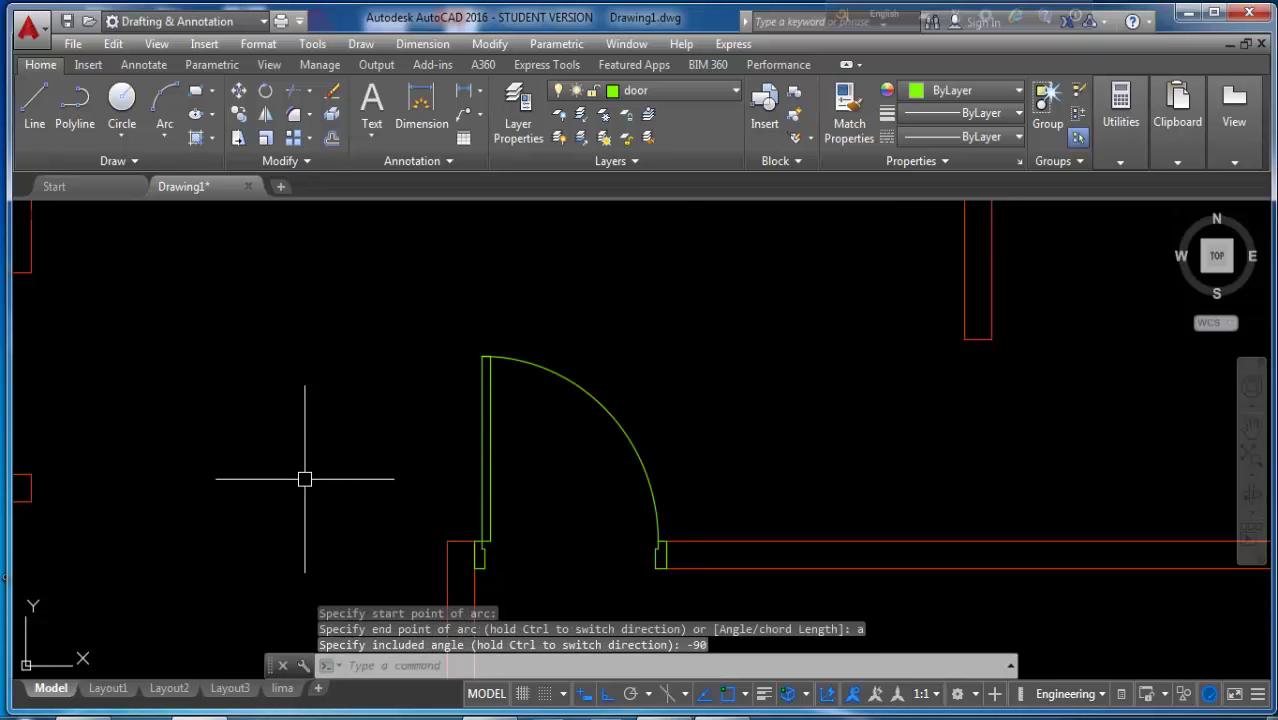
scroll(340, 373, "down", 3)
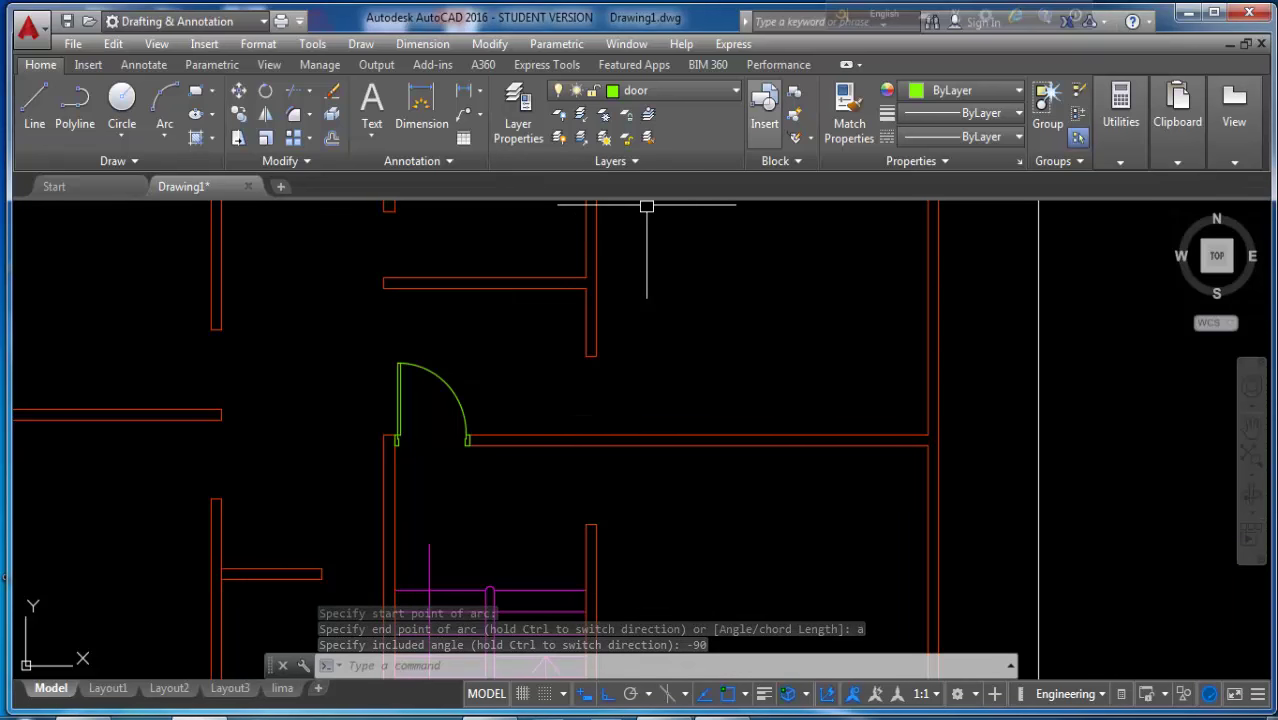
- Start a block named door and select the four green door pieces
left_click(794, 91)
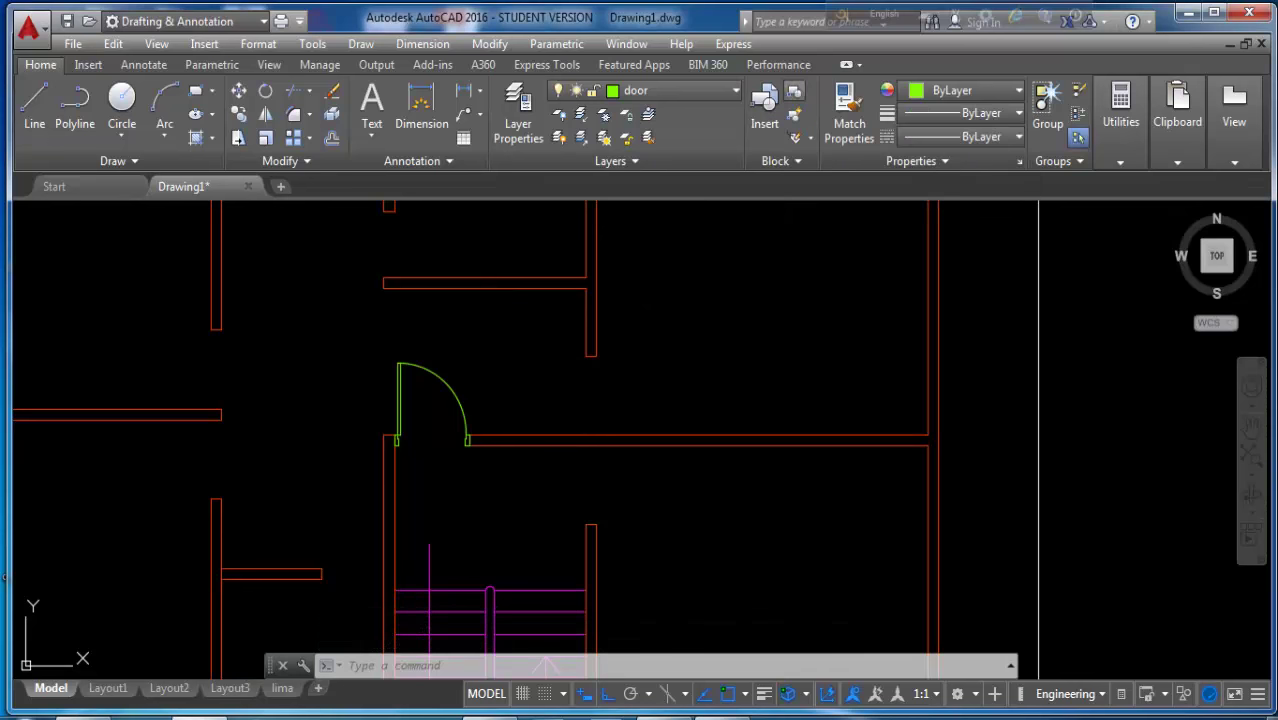
type("door")
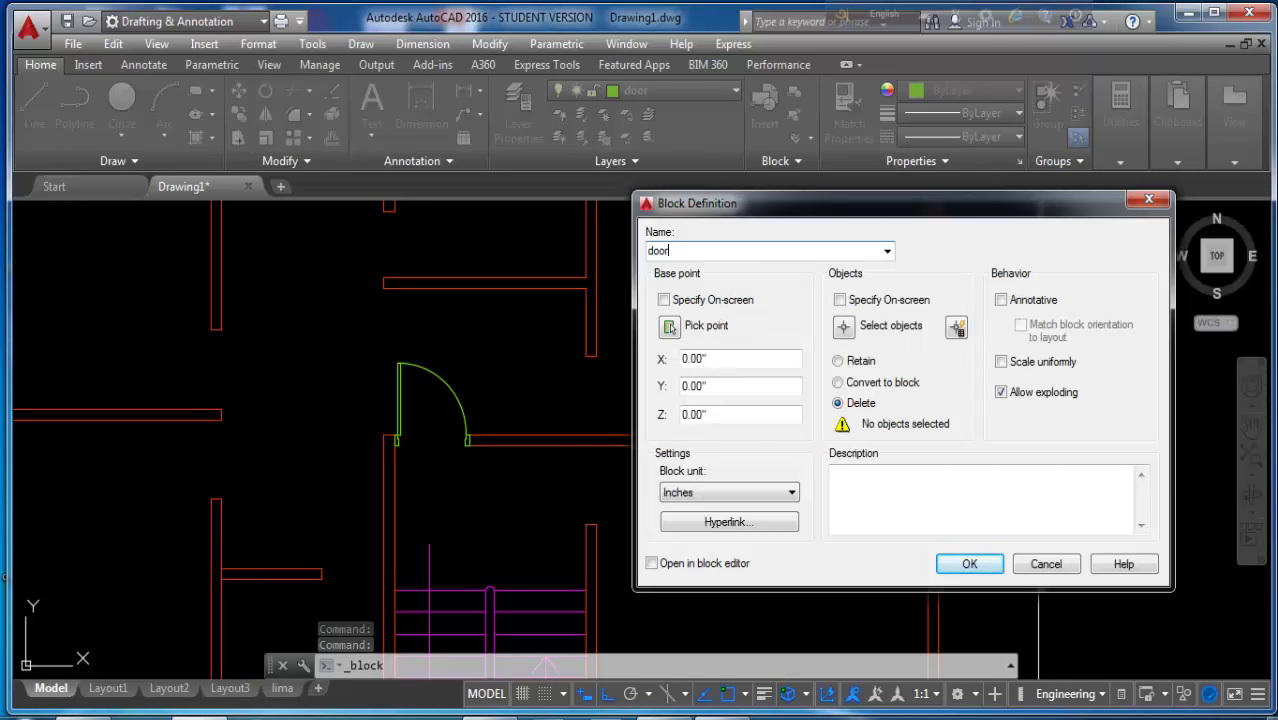
left_click(844, 326)
left_click(470, 363)
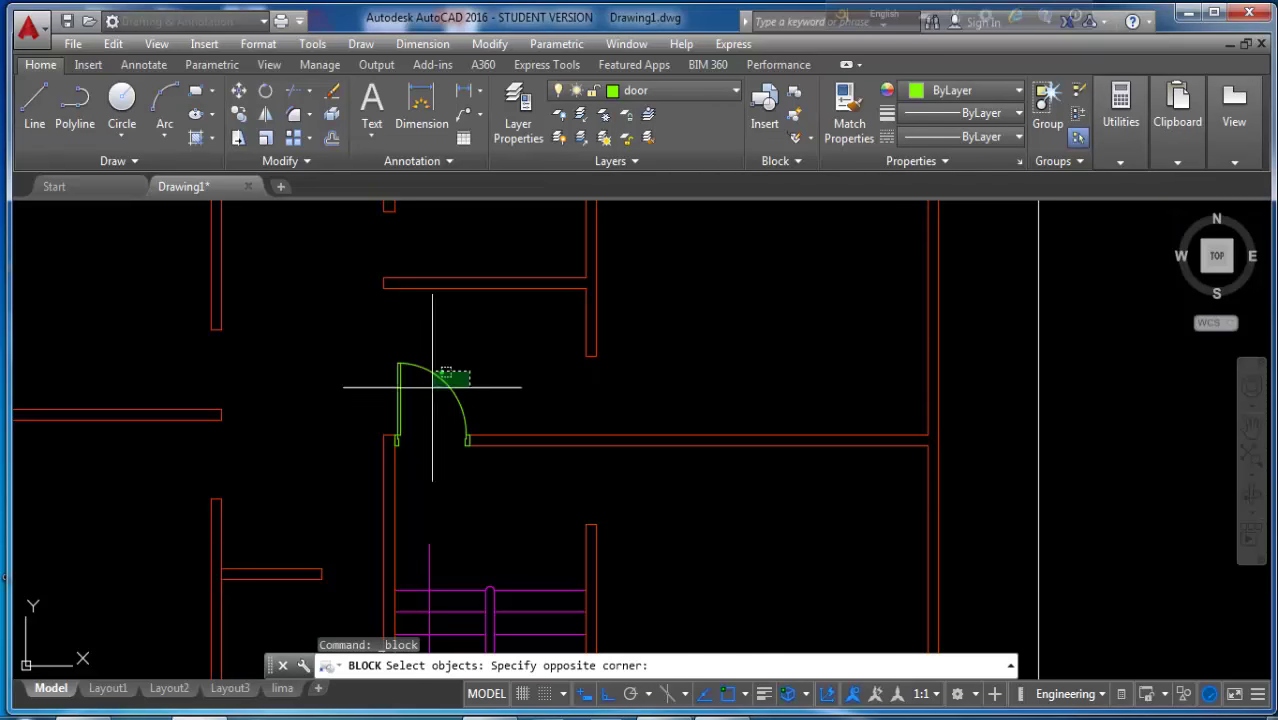
left_click(380, 412)
scroll(400, 436, "up", 4)
scroll(402, 432, "up", 2)
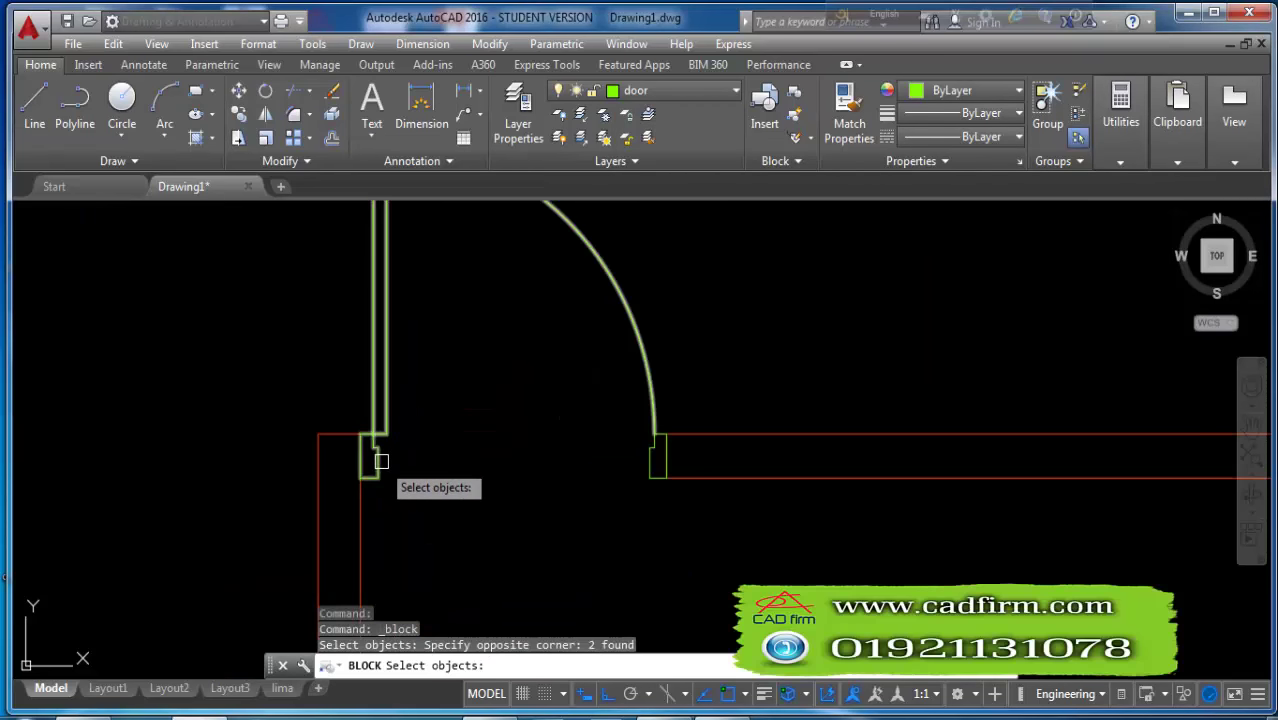
left_click(382, 468)
left_click(640, 467)
scroll(600, 470, "down", 3)
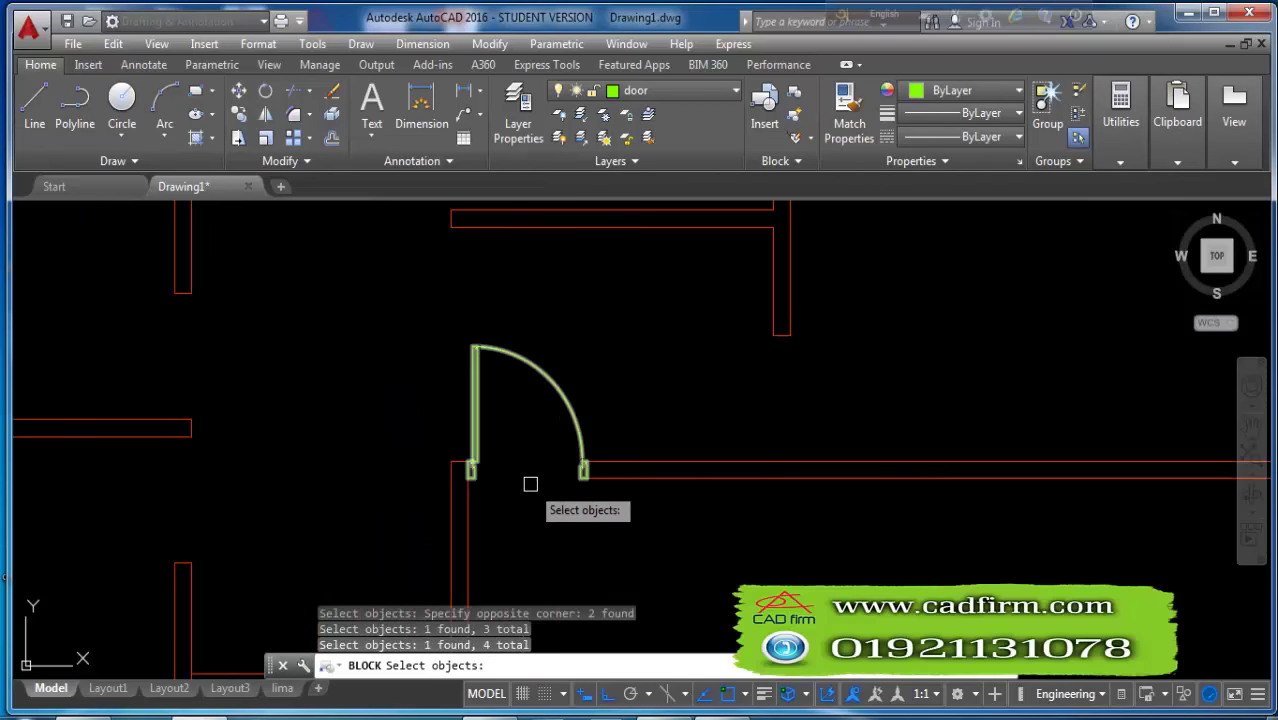
key("Return")
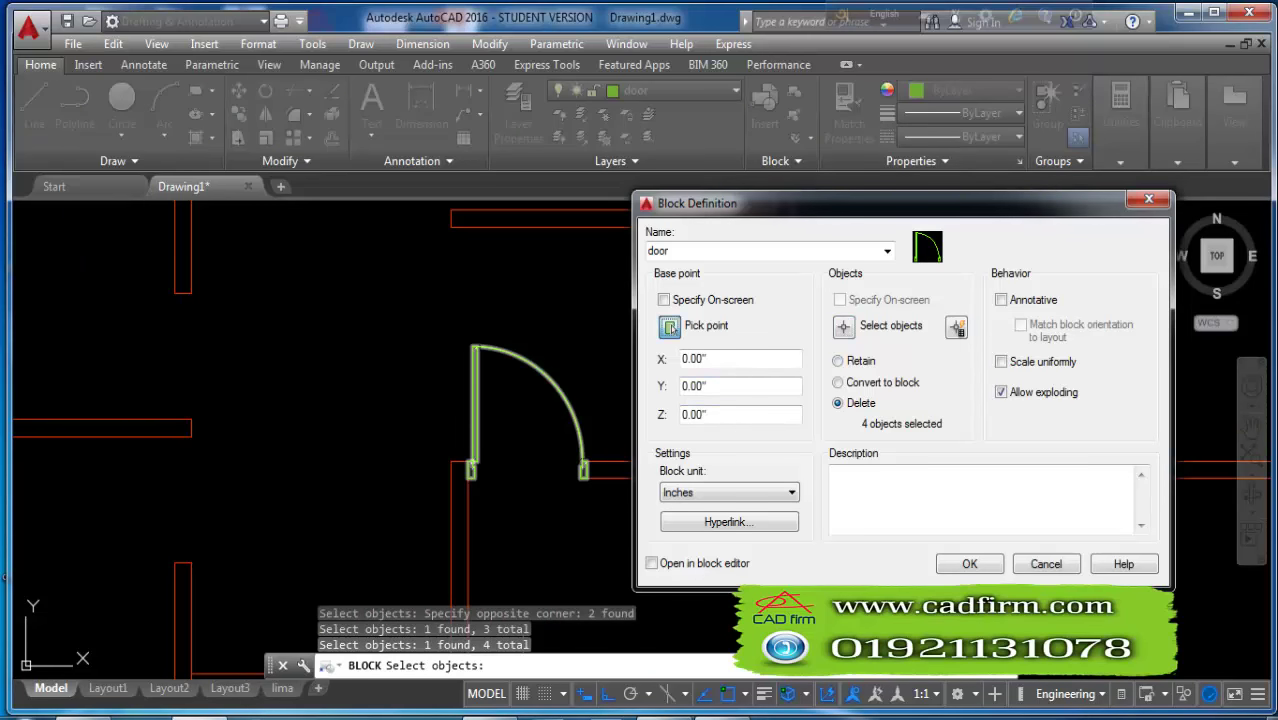
- Set the door block's base point at the hinge corner and create it, deleting the originals
left_click(669, 326)
scroll(400, 470, "up", 3)
scroll(485, 442, "up", 2)
left_click(485, 449)
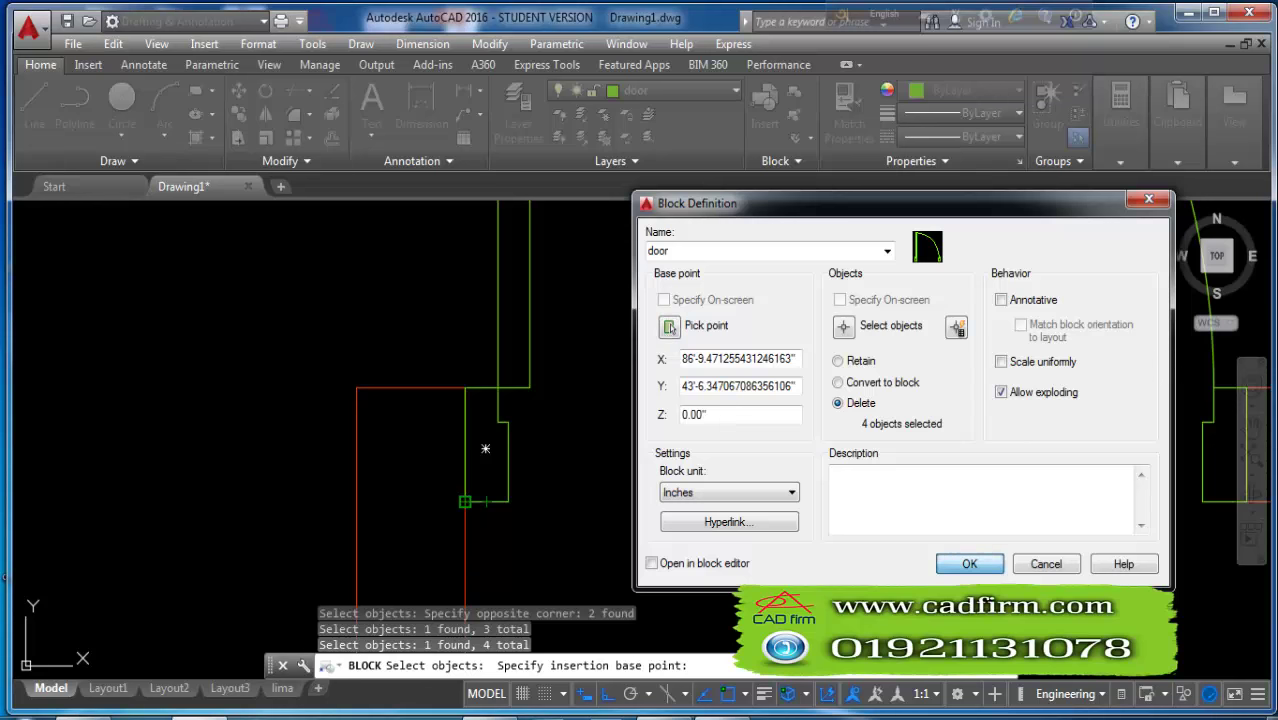
key("Return")
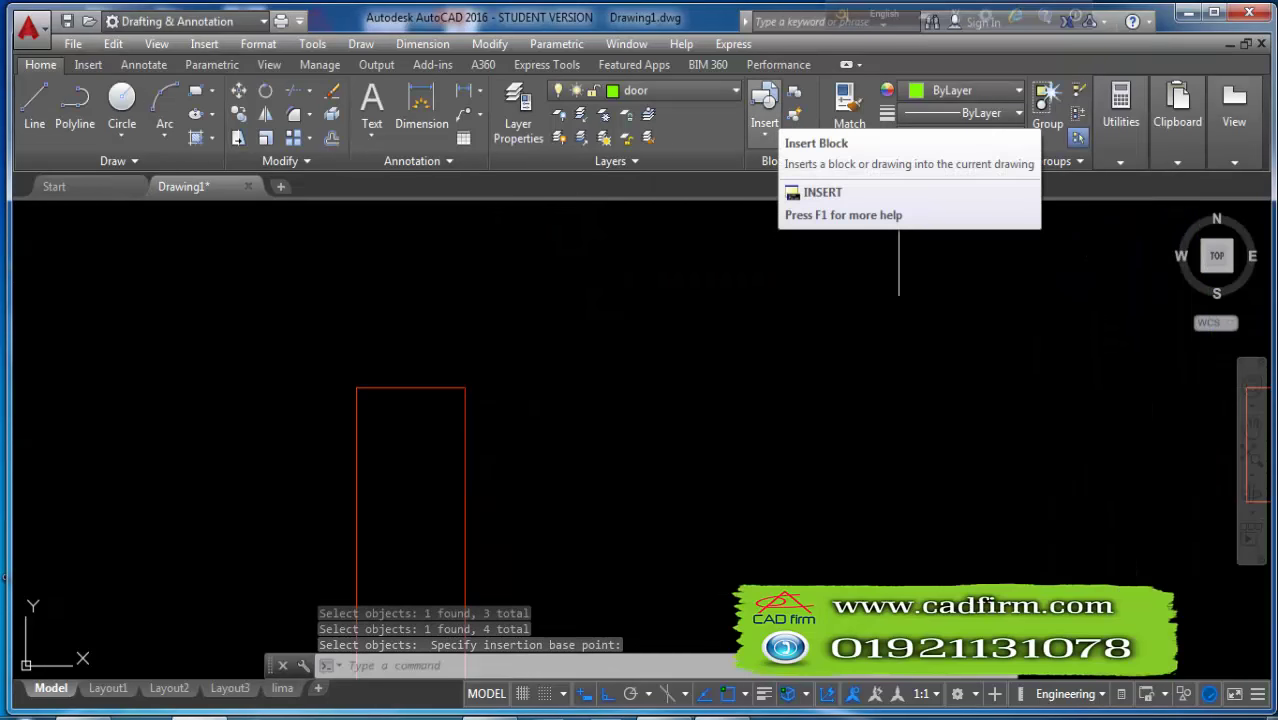
- Insert the door block and drop it near the wall opening above the staircase
left_click(766, 112)
left_click(790, 258)
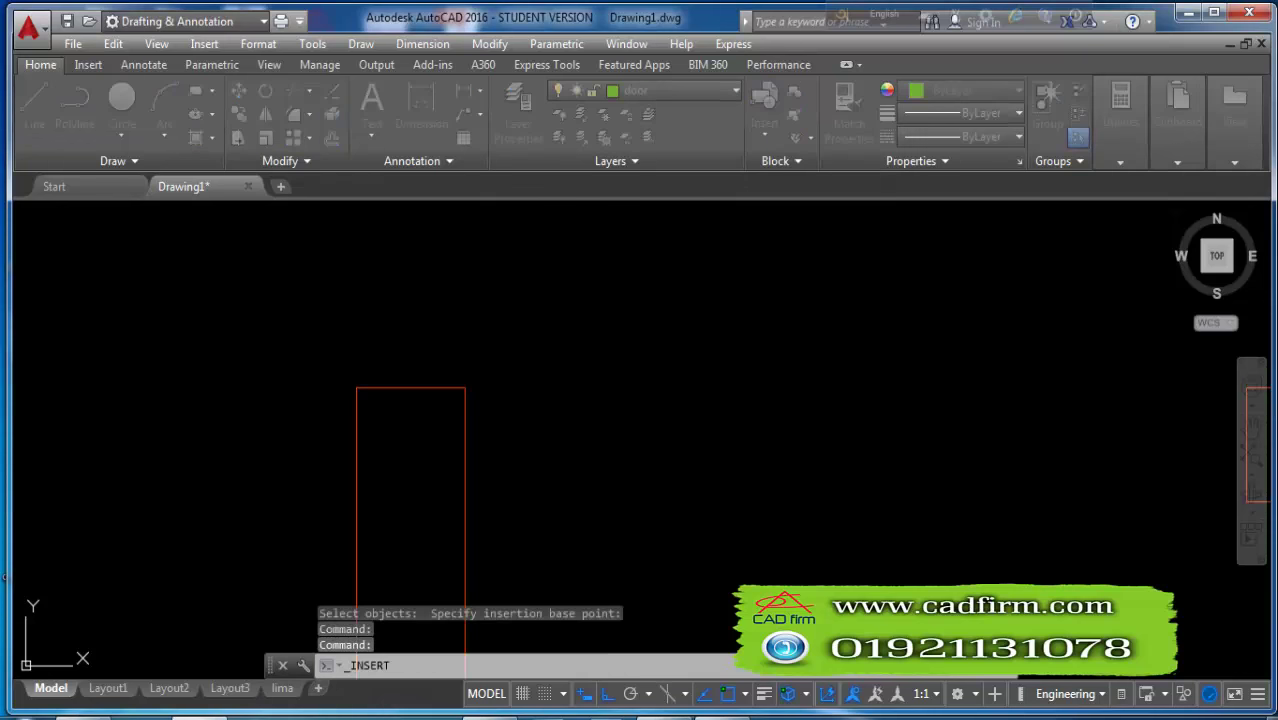
left_click(998, 531)
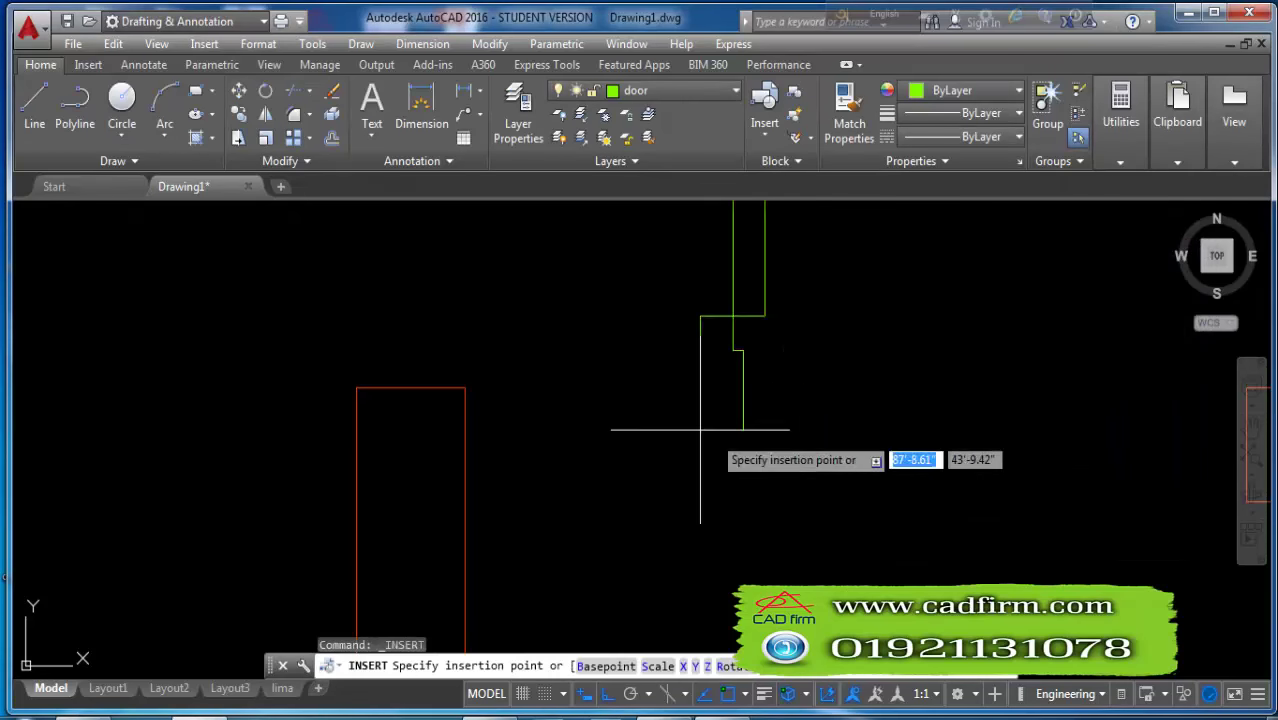
scroll(470, 400, "up", 5)
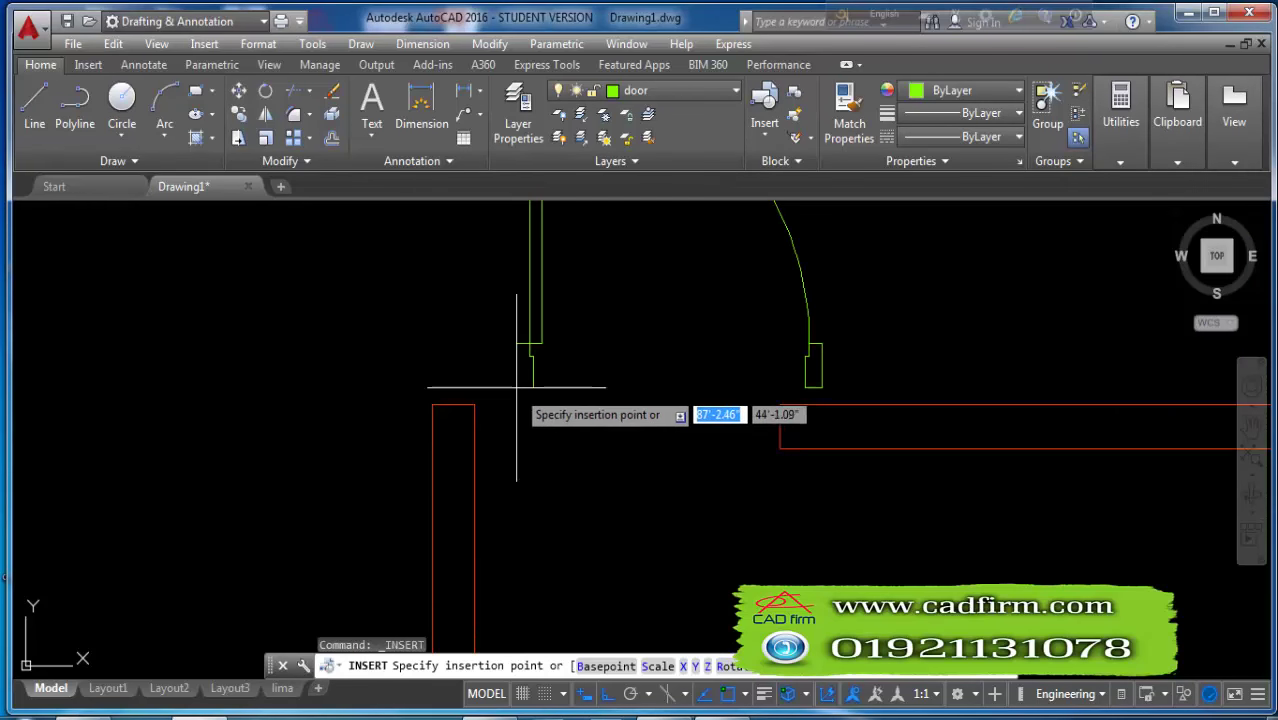
left_click(516, 385)
left_click(536, 357)
left_click(561, 386)
key("Escape")
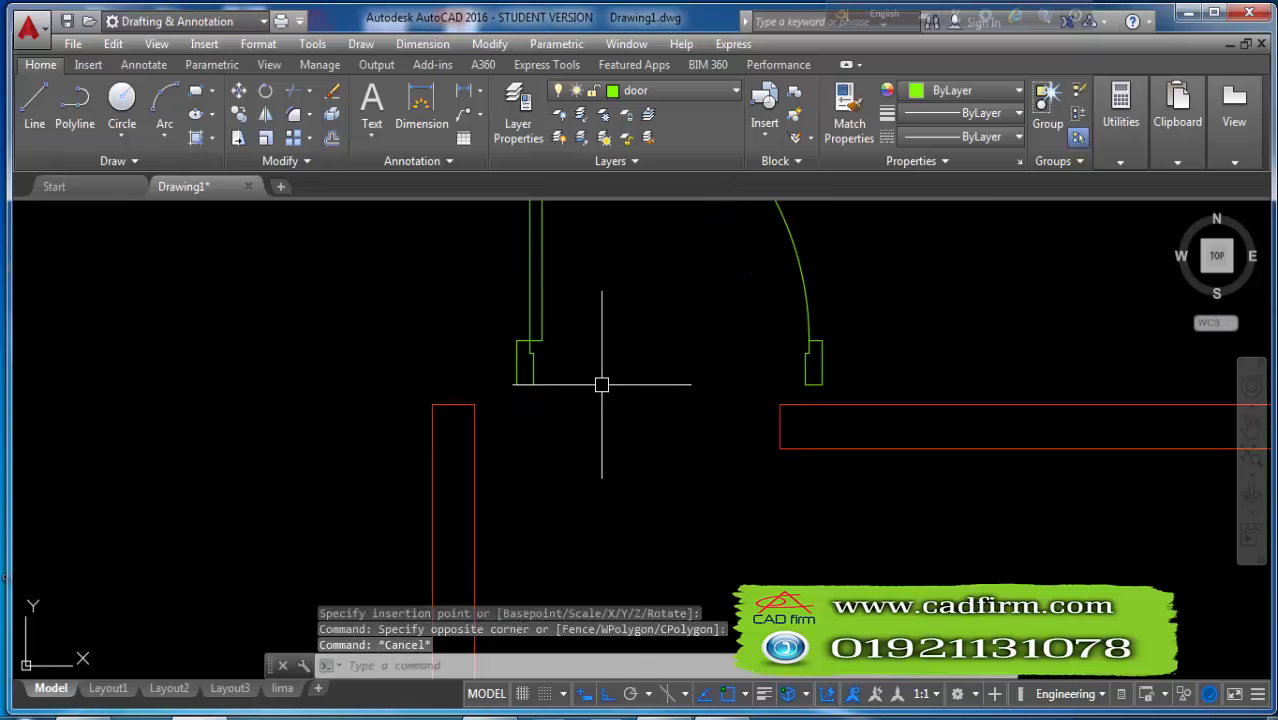
key("Escape")
- Move the door block from its hinge onto the wall corner of the opening
key("Return")
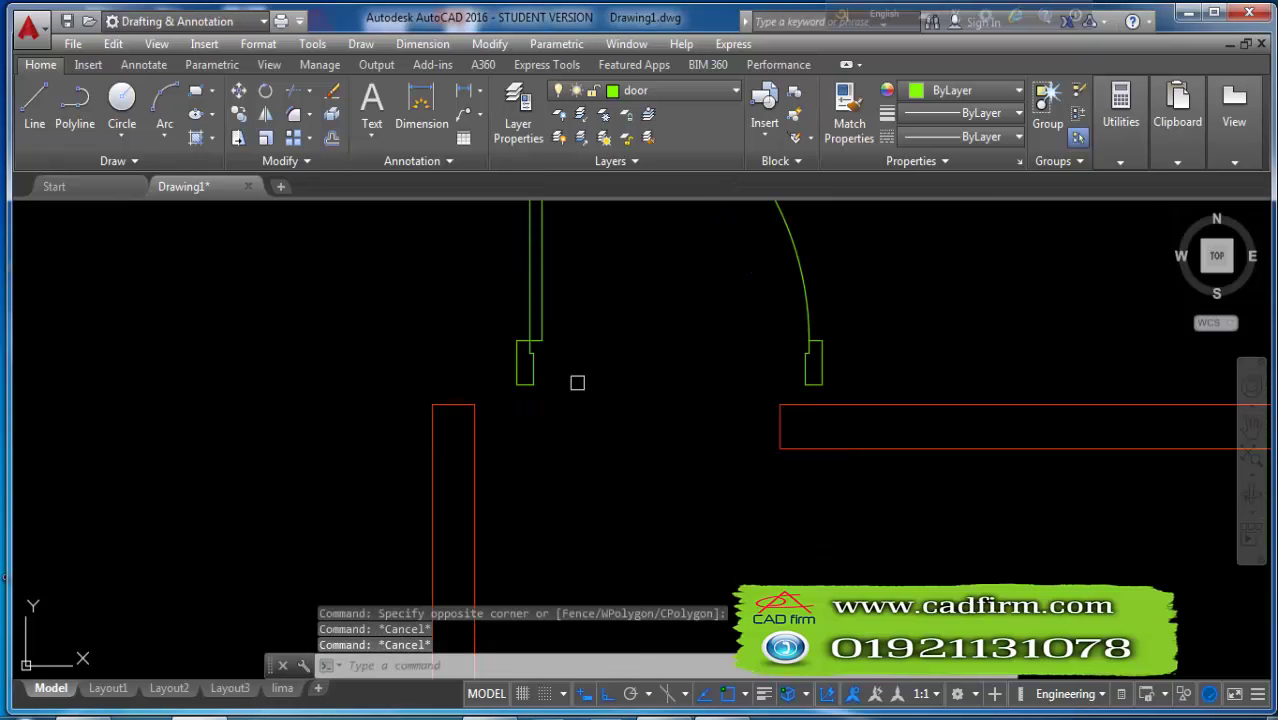
left_click(528, 357)
key("Return")
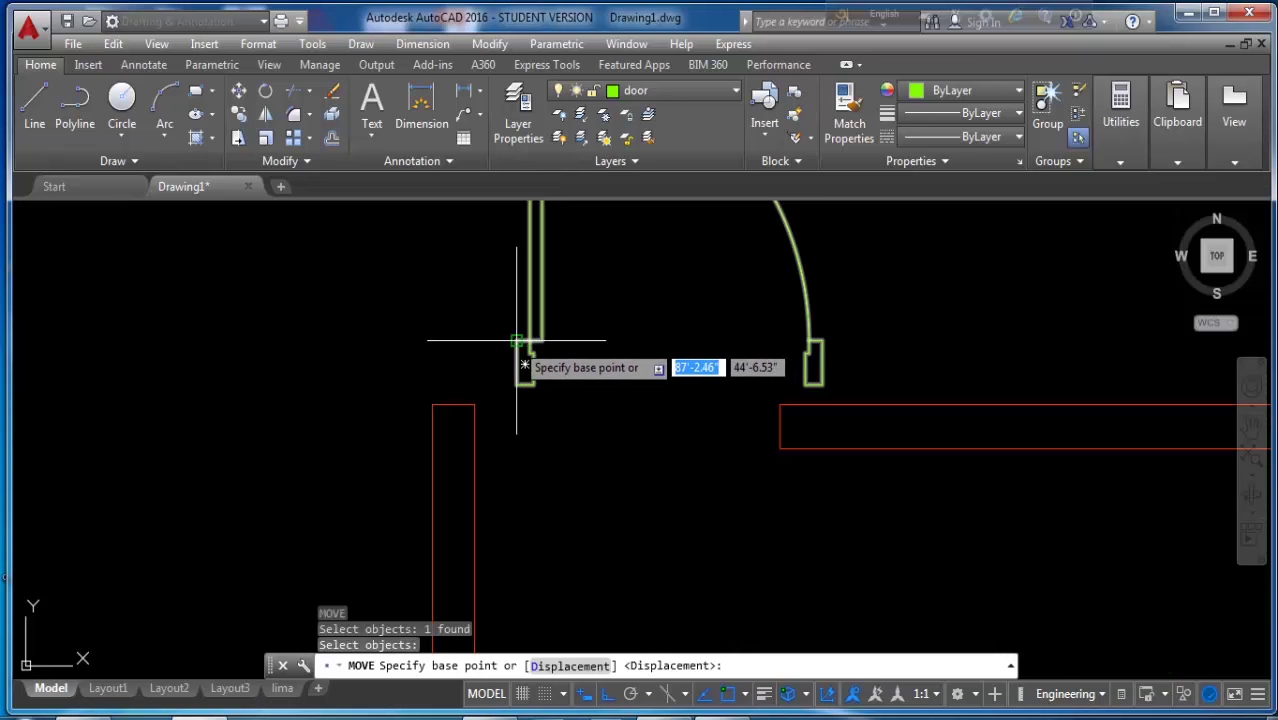
left_click(517, 345)
left_click(471, 409)
scroll(471, 409, "down", 3)
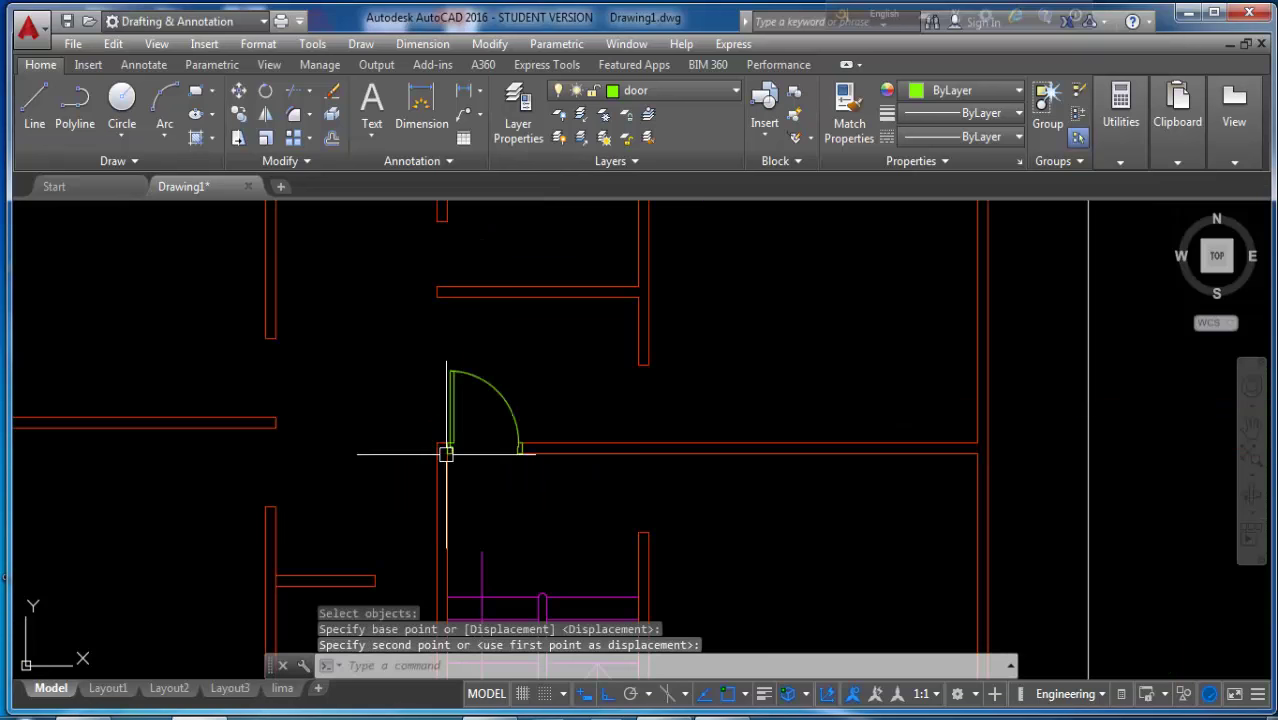
scroll(448, 448, "down", 3)
middle_click_drag(516, 405, 501, 352)
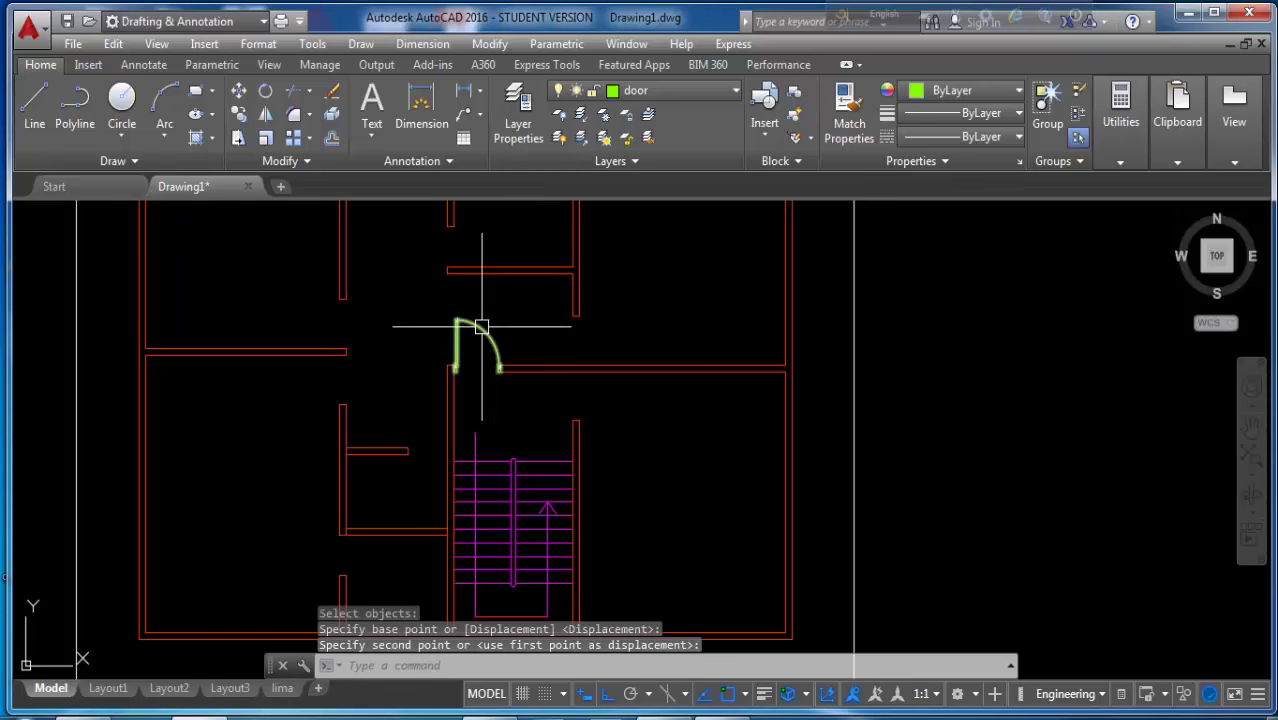
left_click(481, 326)
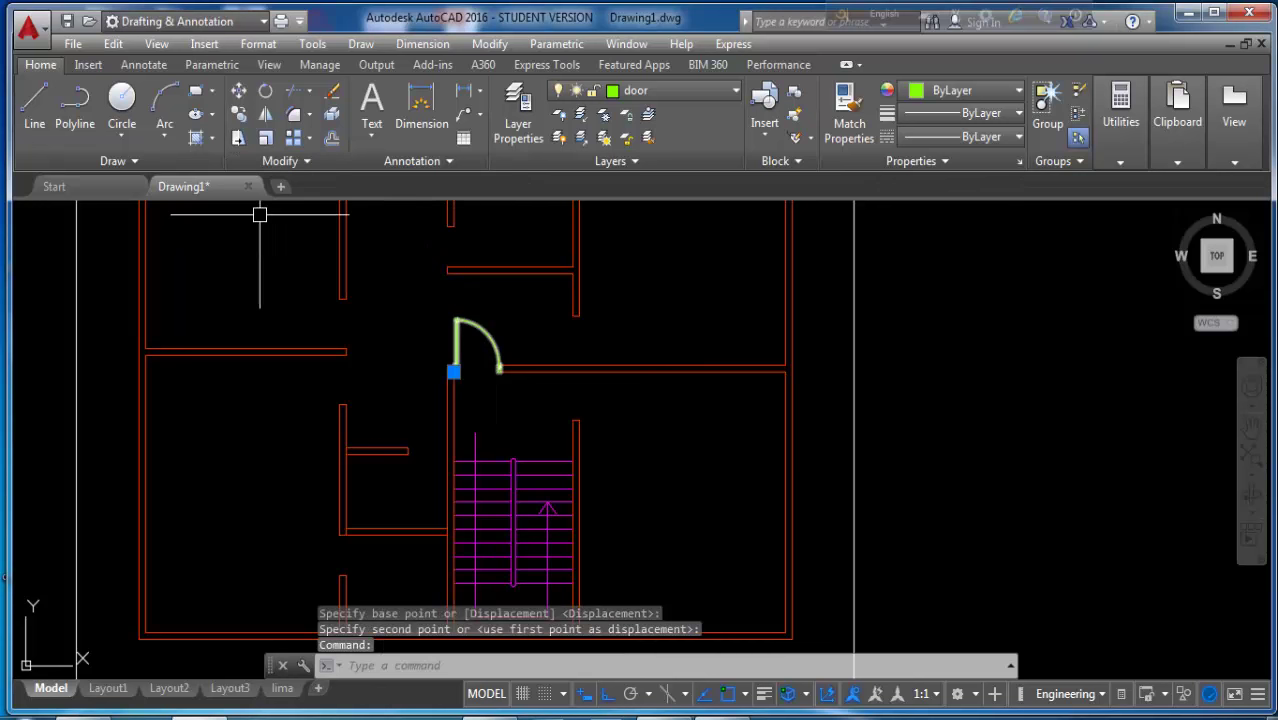
- Copy the door block using its hinge corner as the base point
type("c")
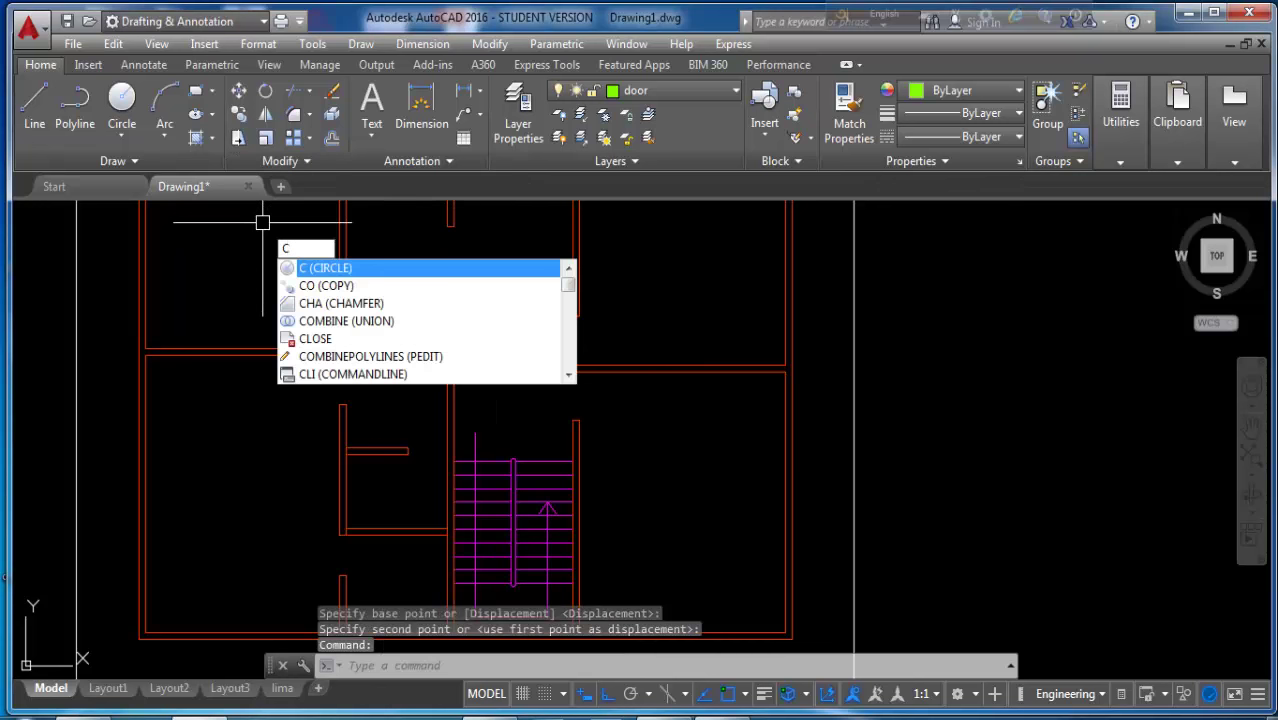
type("o")
key("Return")
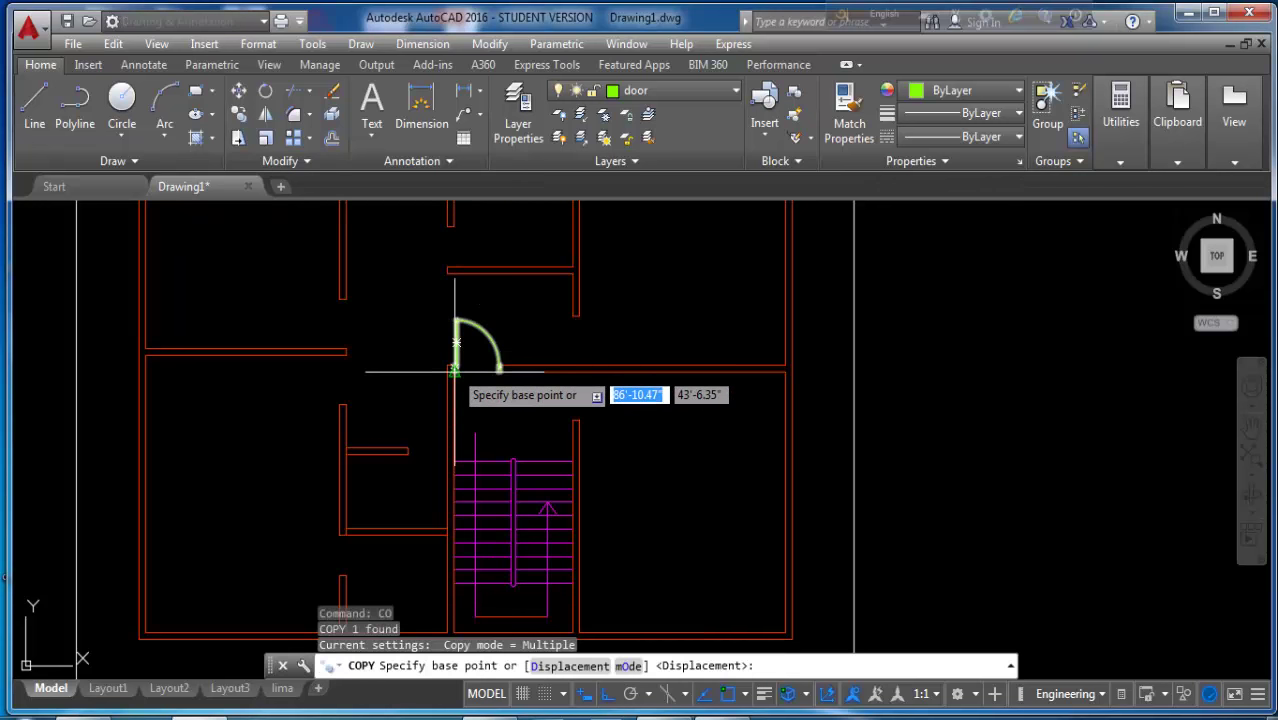
left_click(455, 371)
scroll(385, 360, "up", 3)
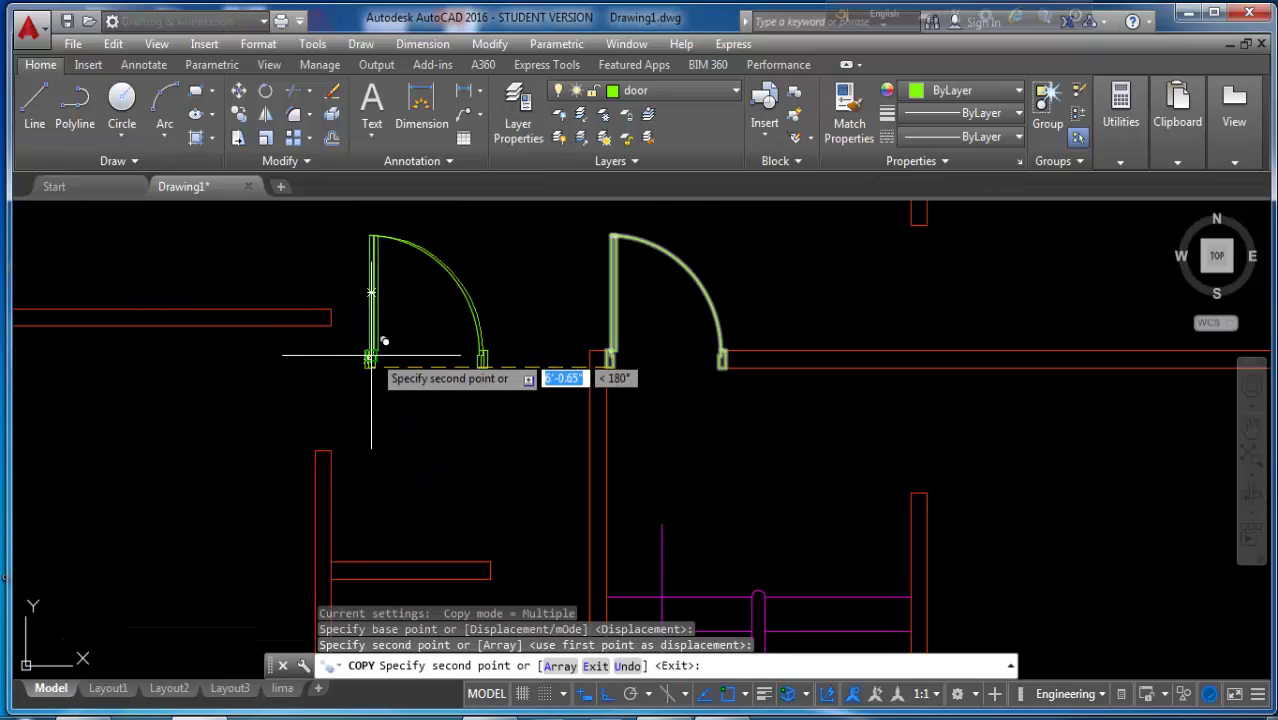
key("Escape")
type("ROT")
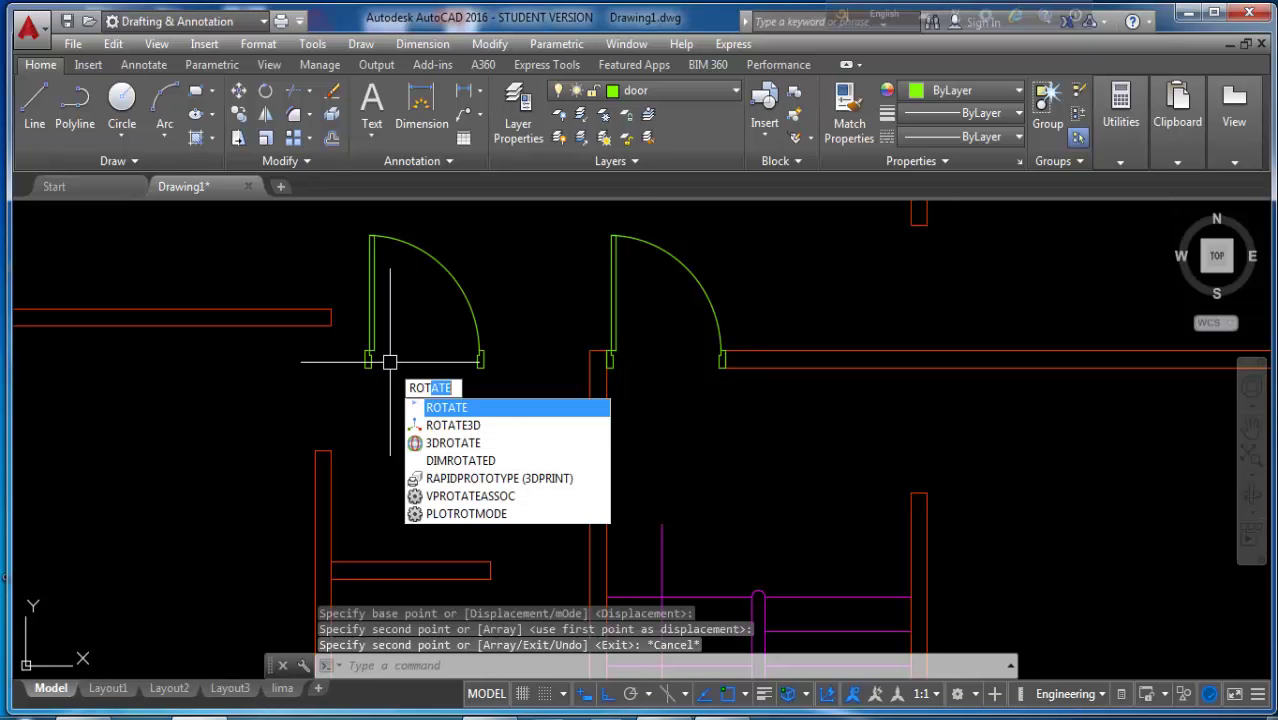
- Rotate the copied door 90° about its hinge
key("Return")
left_click(367, 358)
key("Return")
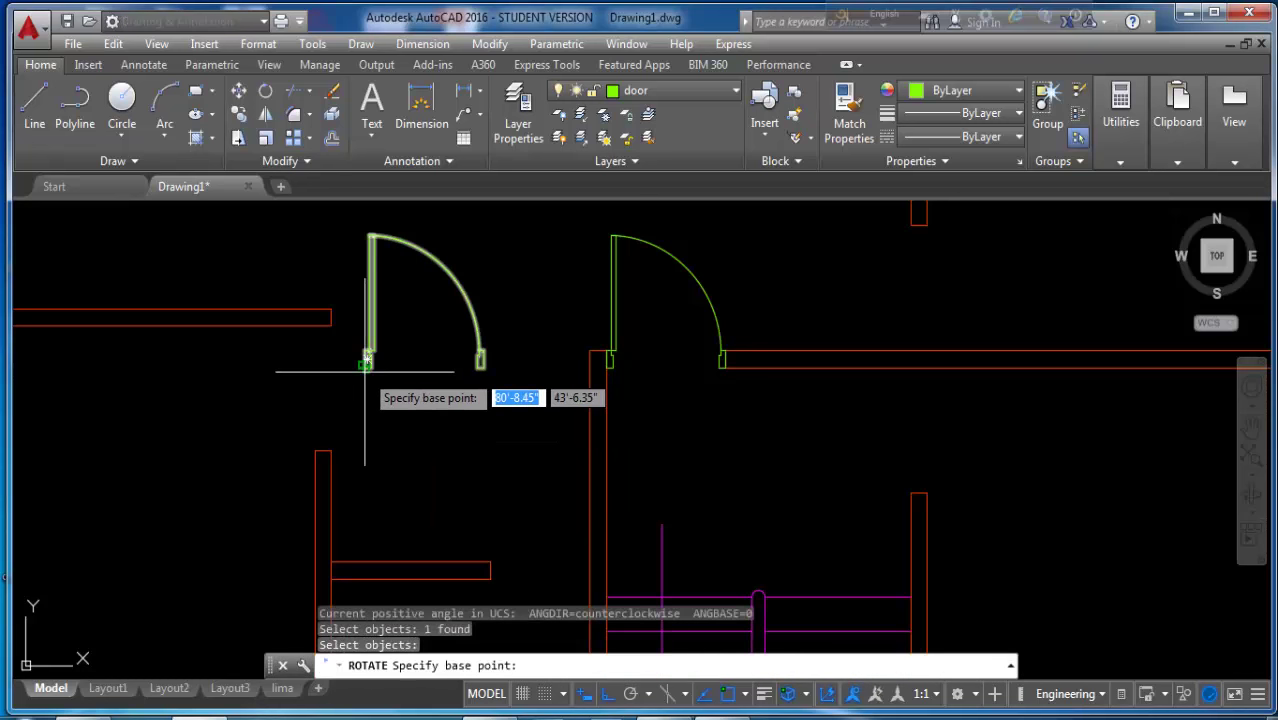
left_click(367, 358)
left_click(386, 297)
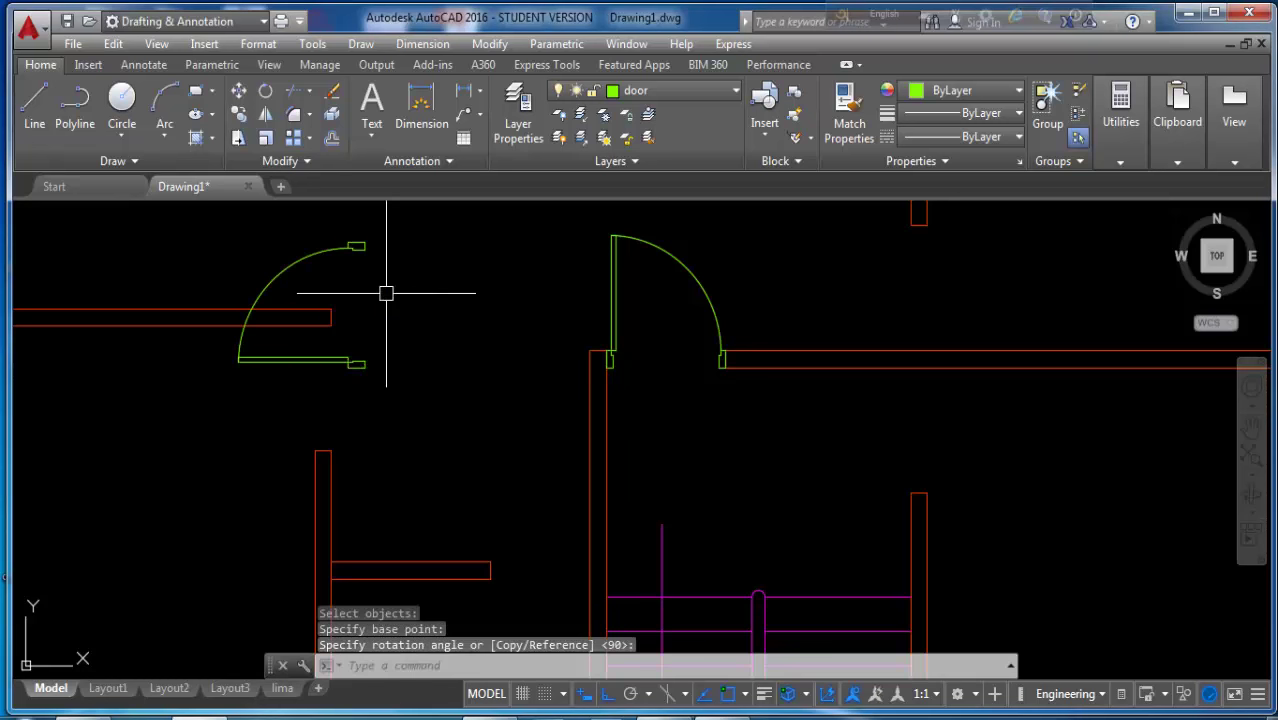
left_click(371, 366)
type("M")
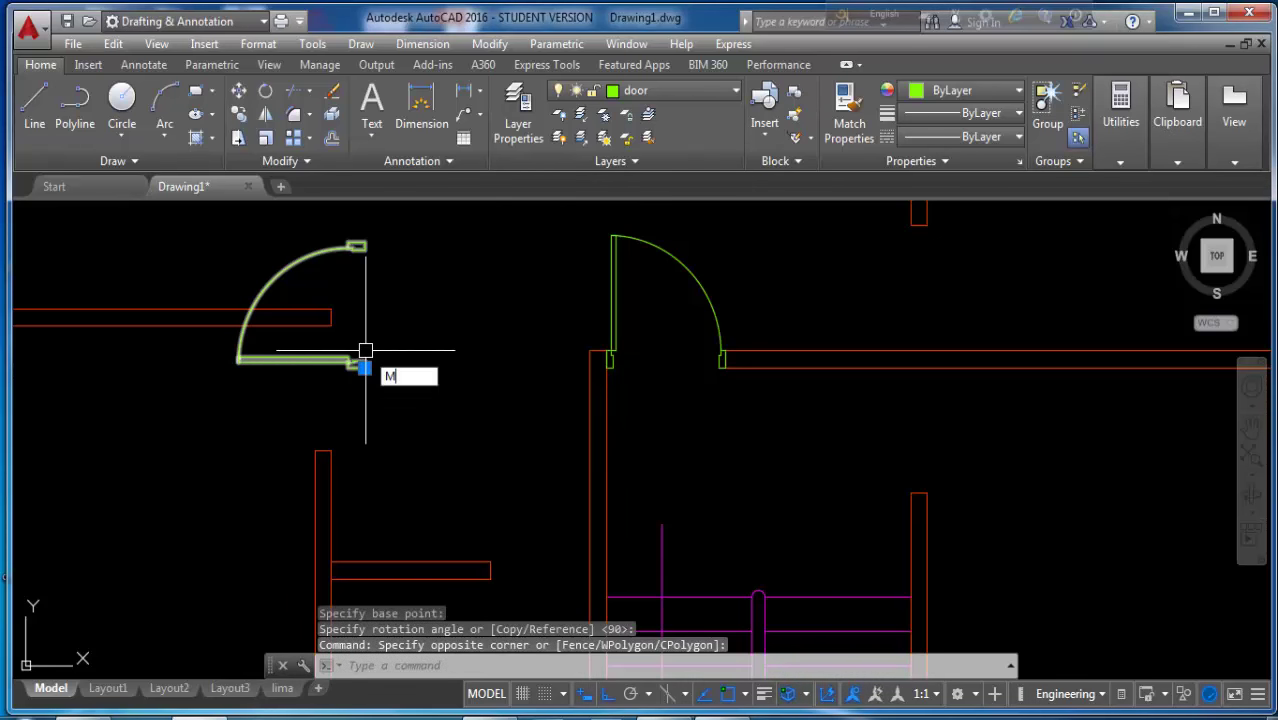
- Move the rotated door into the left horizontal wall opening
key("Return")
left_click(356, 364)
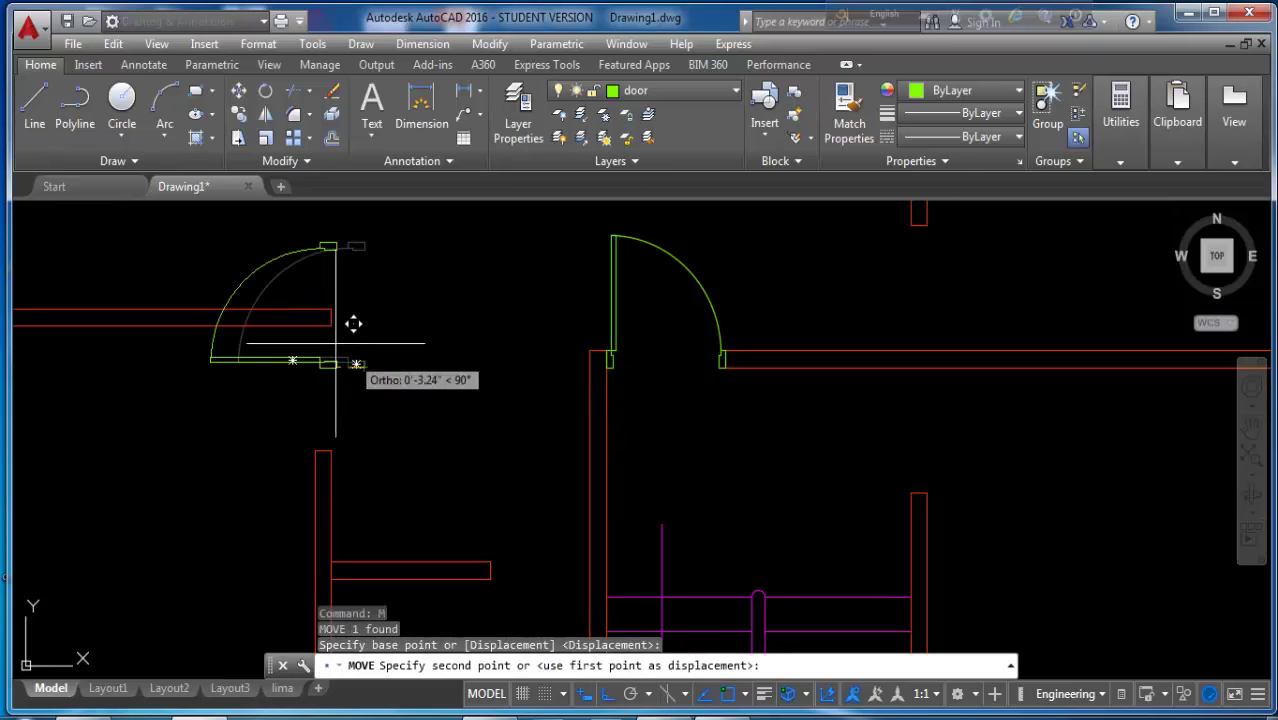
left_click(348, 292)
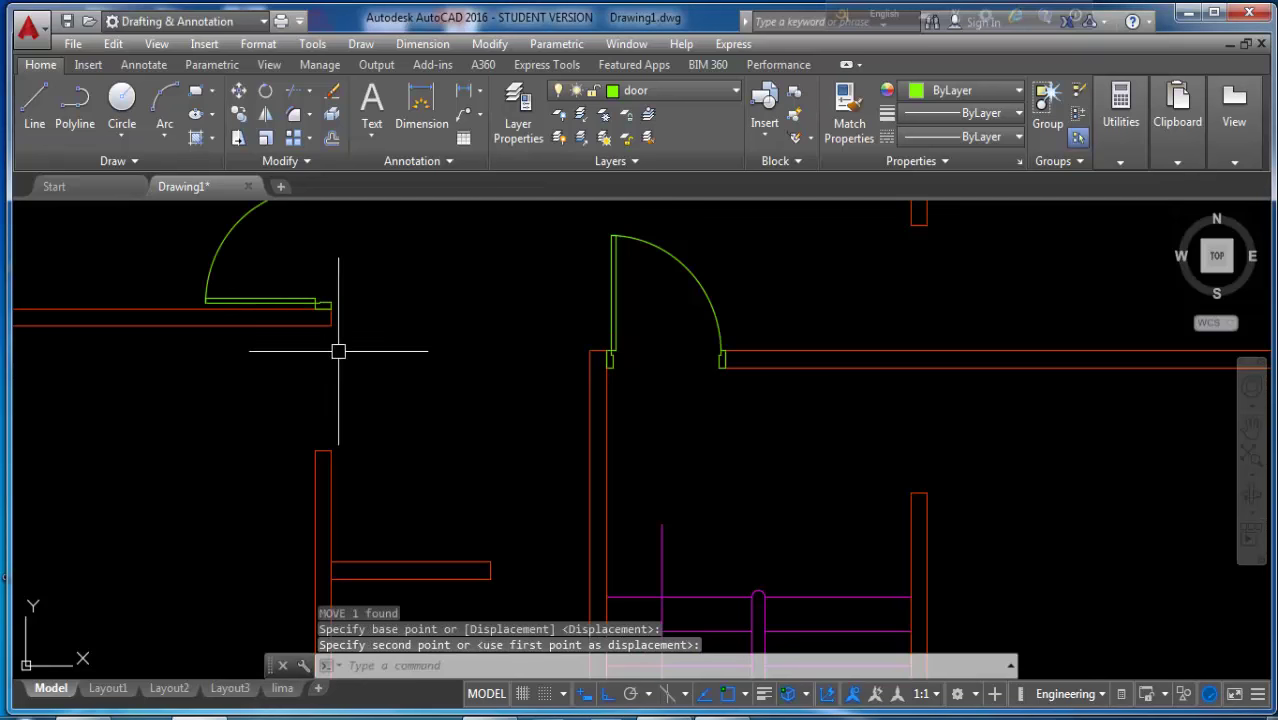
scroll(345, 360, "down", 2)
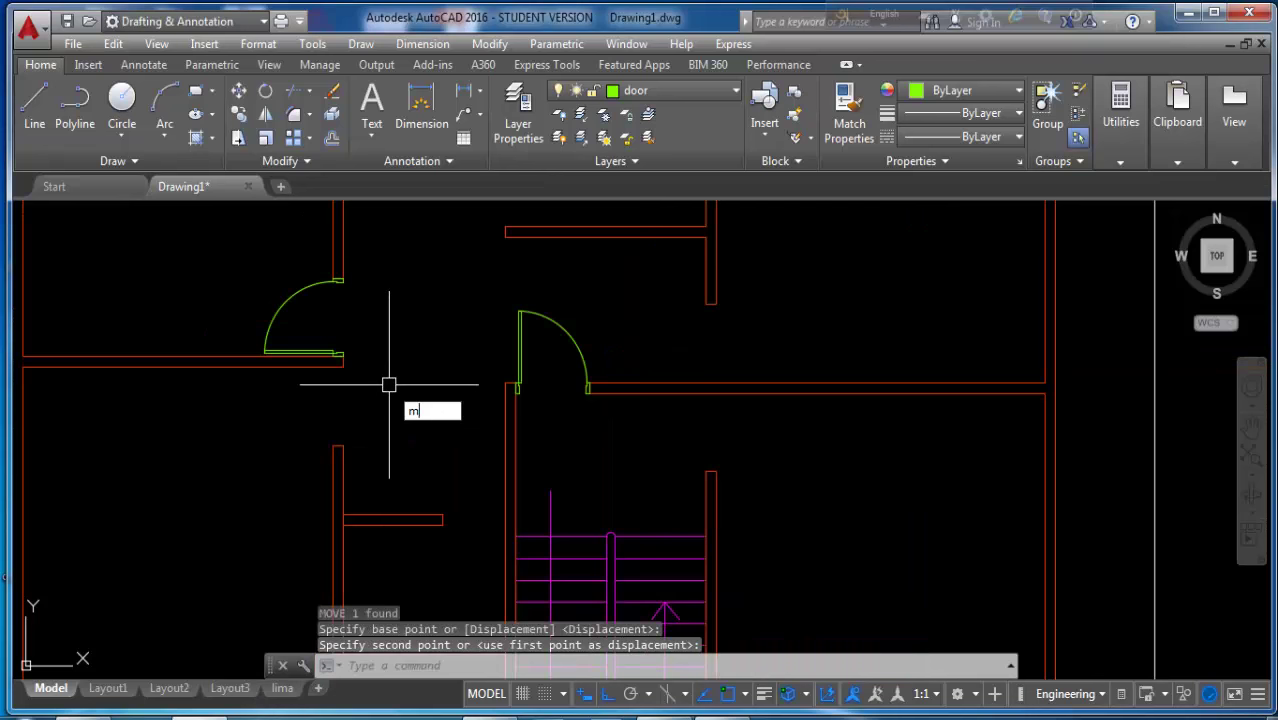
key("Return")
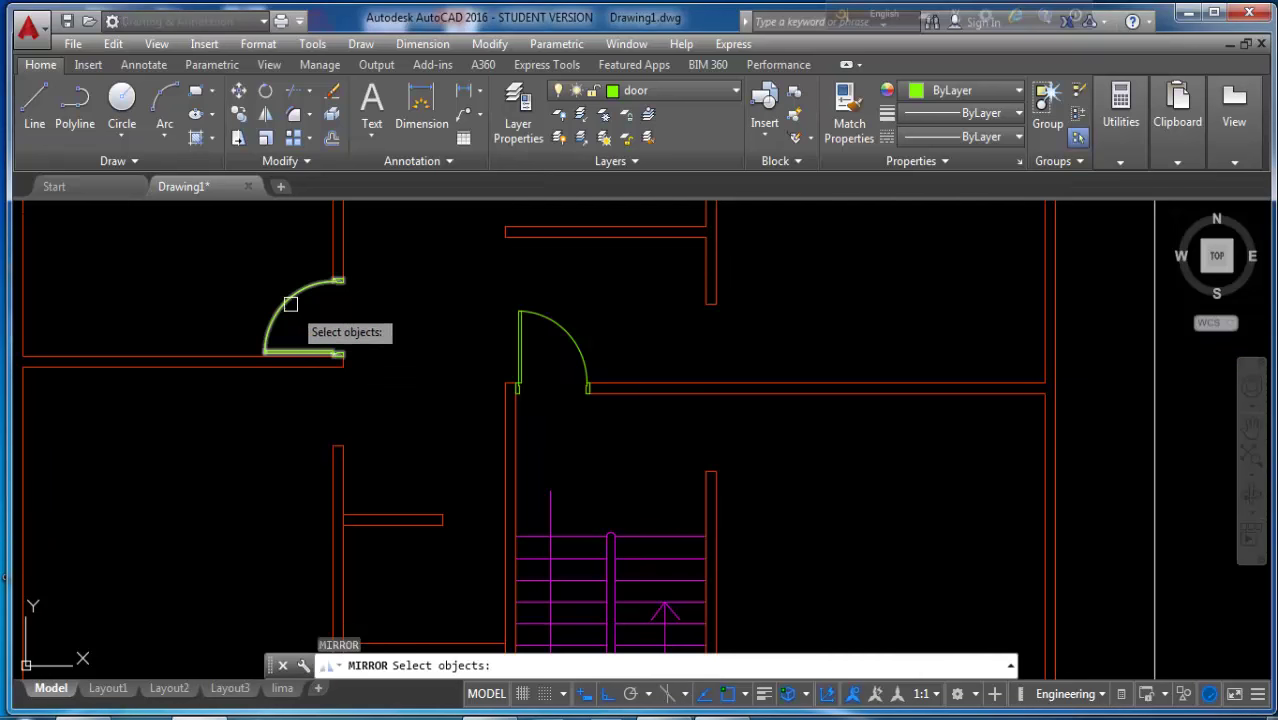
- Mirror the left door, keeping the original, to form double doors in the left opening
left_click(286, 299)
key("Return")
scroll(360, 372, "up", 4)
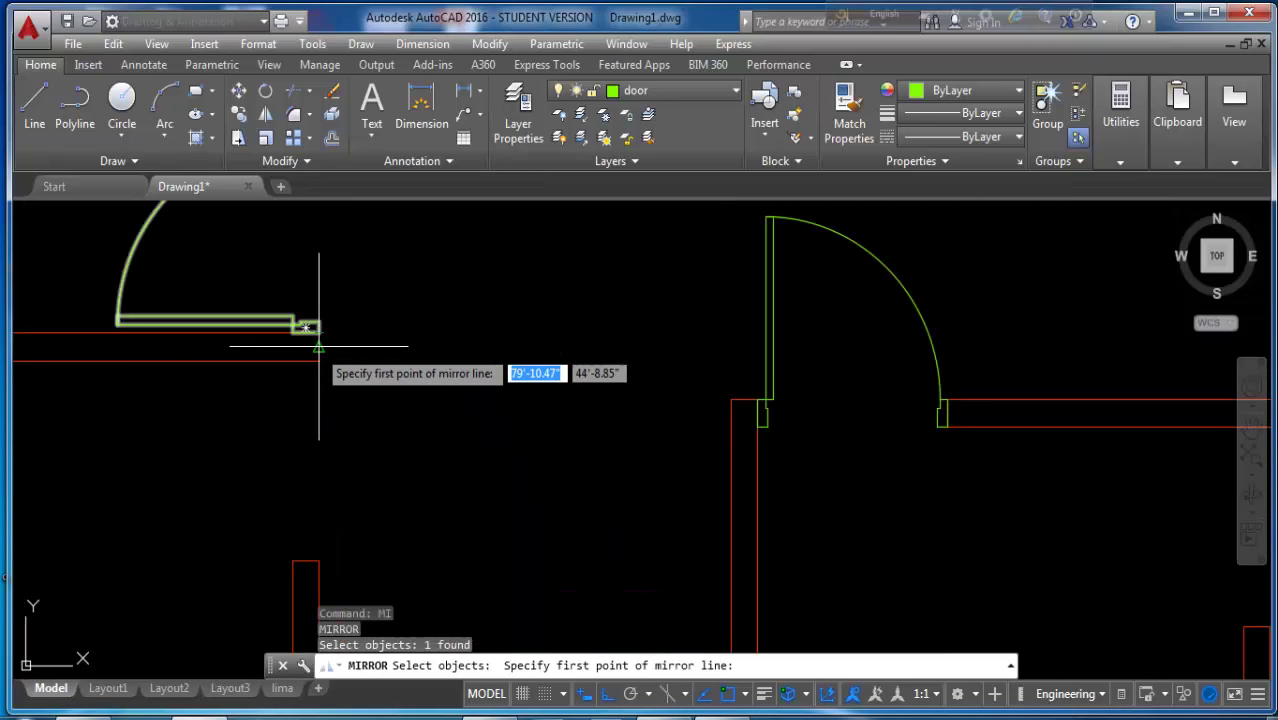
left_click(320, 344)
left_click(414, 344)
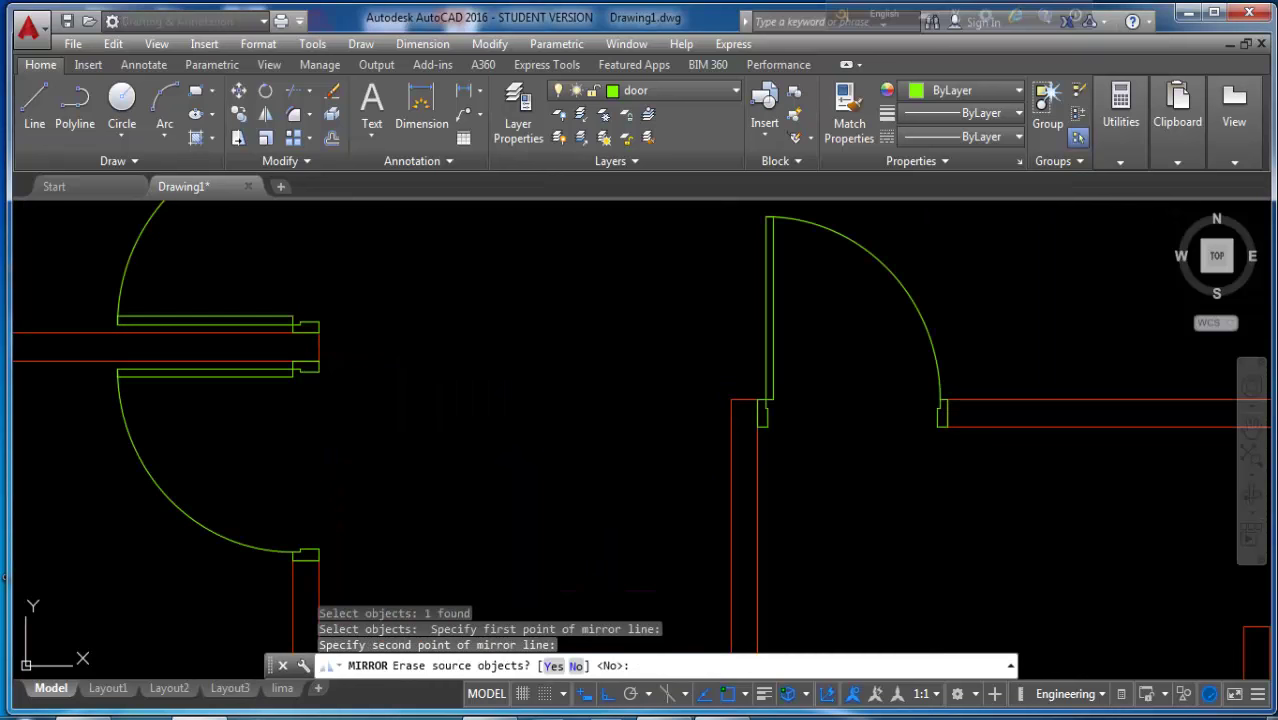
key("Return")
scroll(328, 414, "down", 3)
scroll(341, 432, "down", 4)
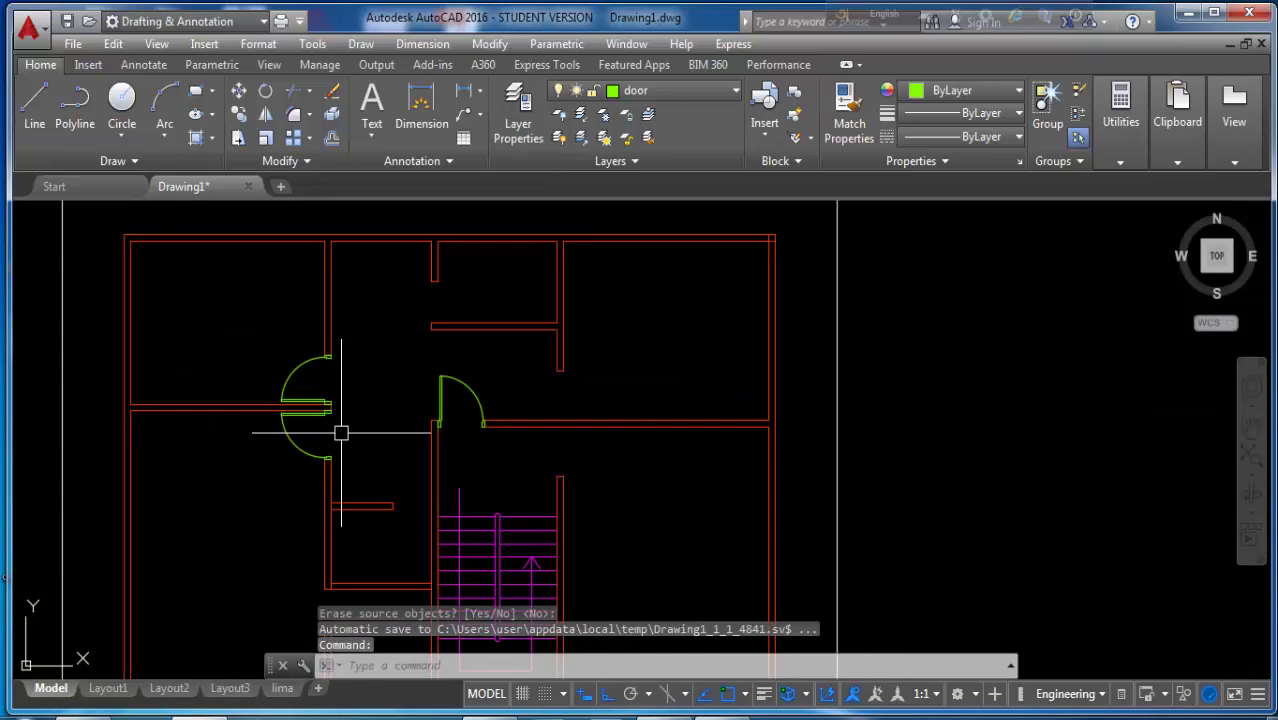
middle_click_drag(341, 432, 345, 410)
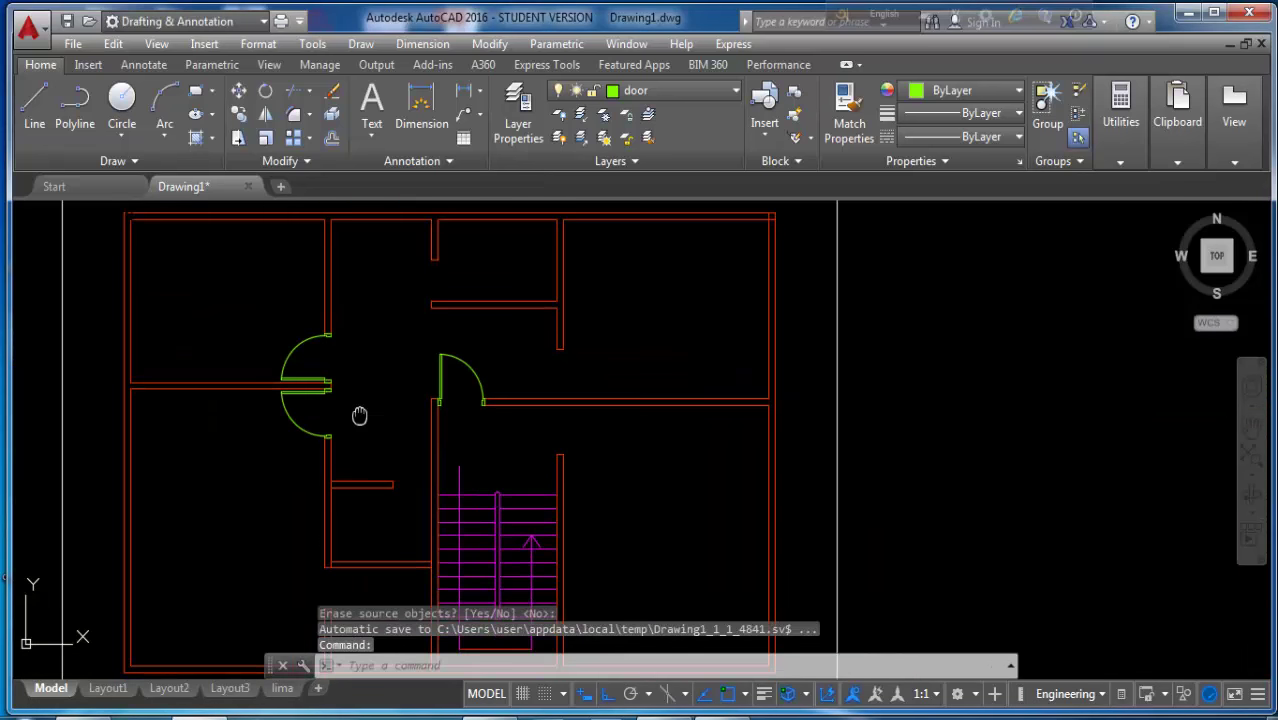
scroll(302, 375, "down", 2)
scroll(297, 371, "up", 4)
scroll(297, 360, "up", 2)
- Copy the upper left-opening door to the upper-right room's opening
left_click(297, 357)
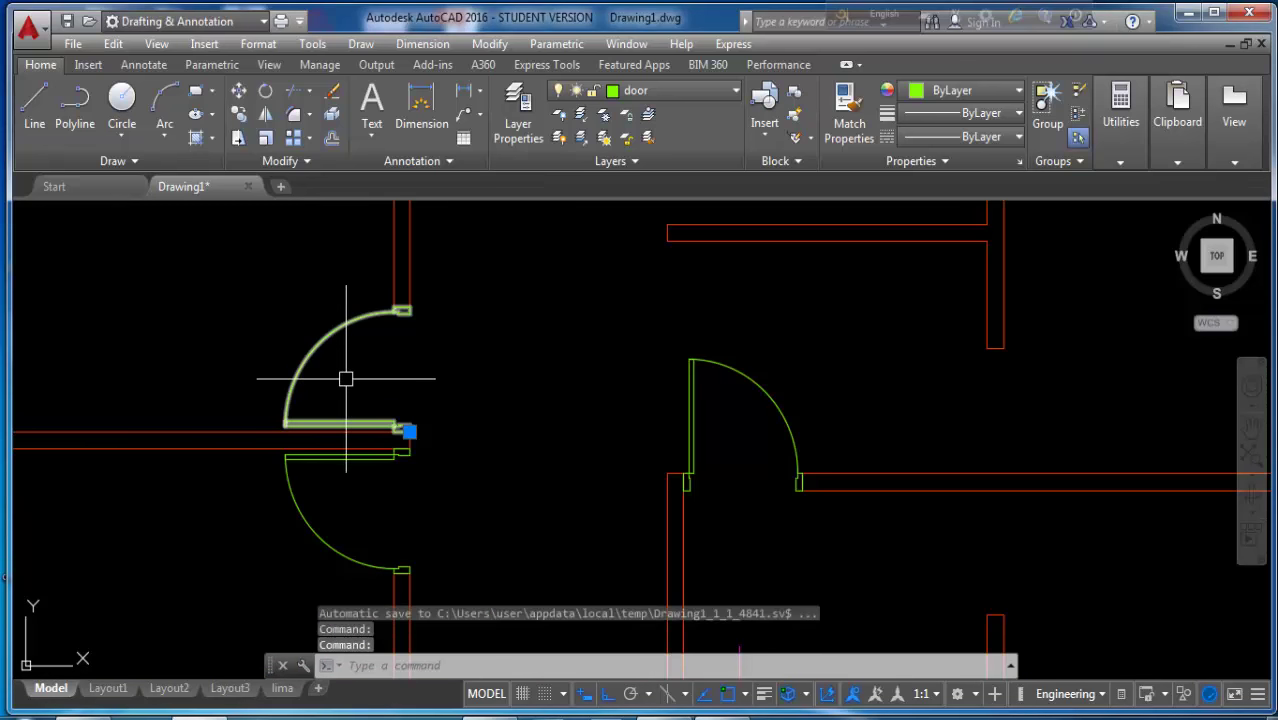
type("m")
key("Return")
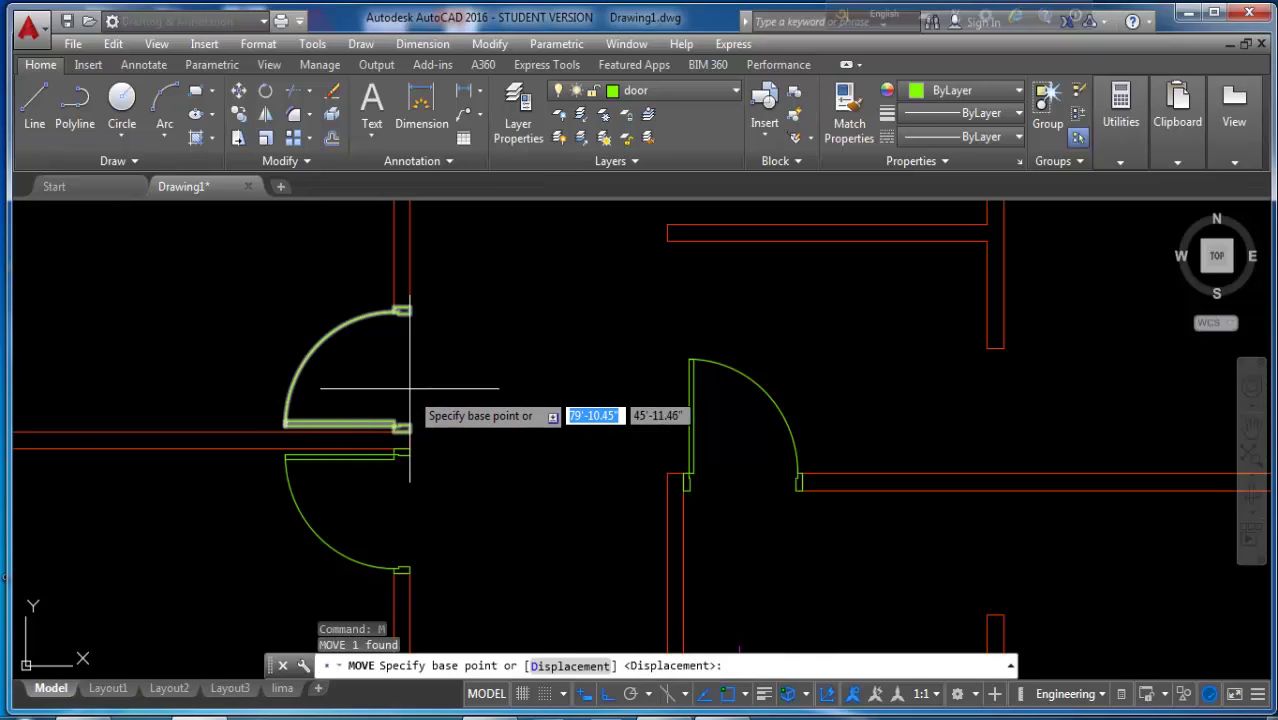
key("Escape")
left_click(330, 341)
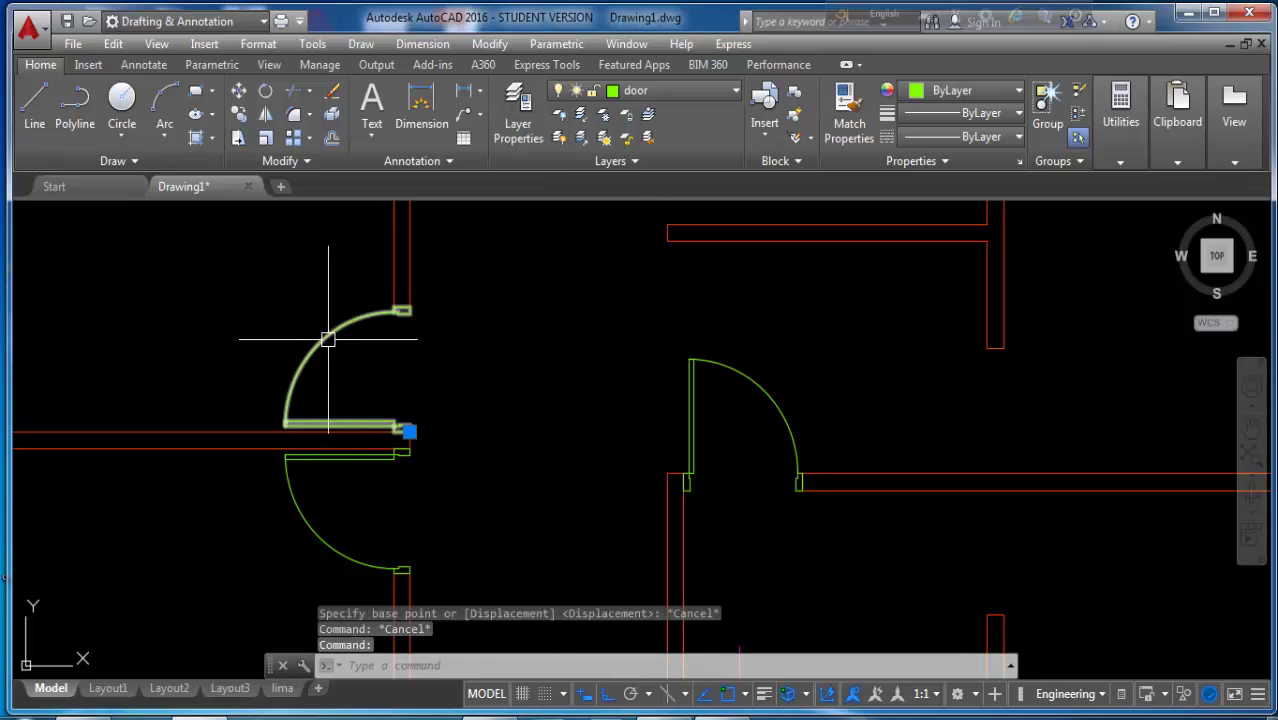
type("c")
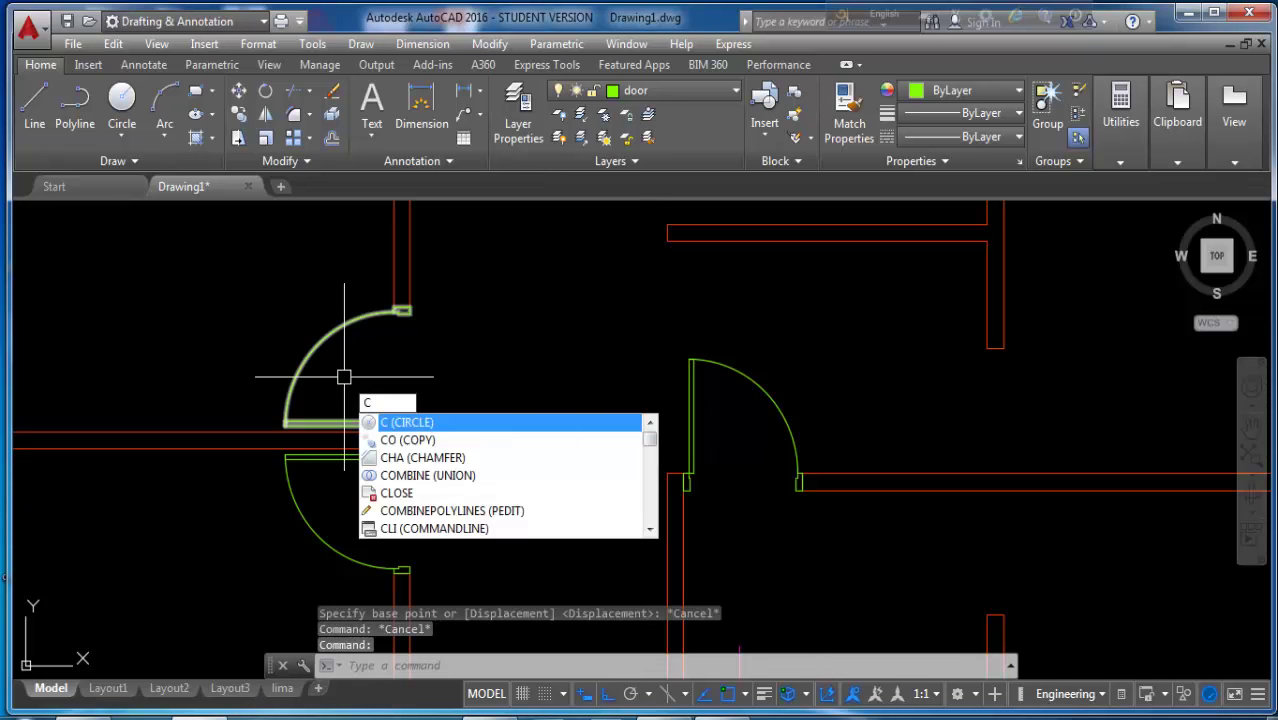
key("Down")
key("Return")
left_click(407, 430)
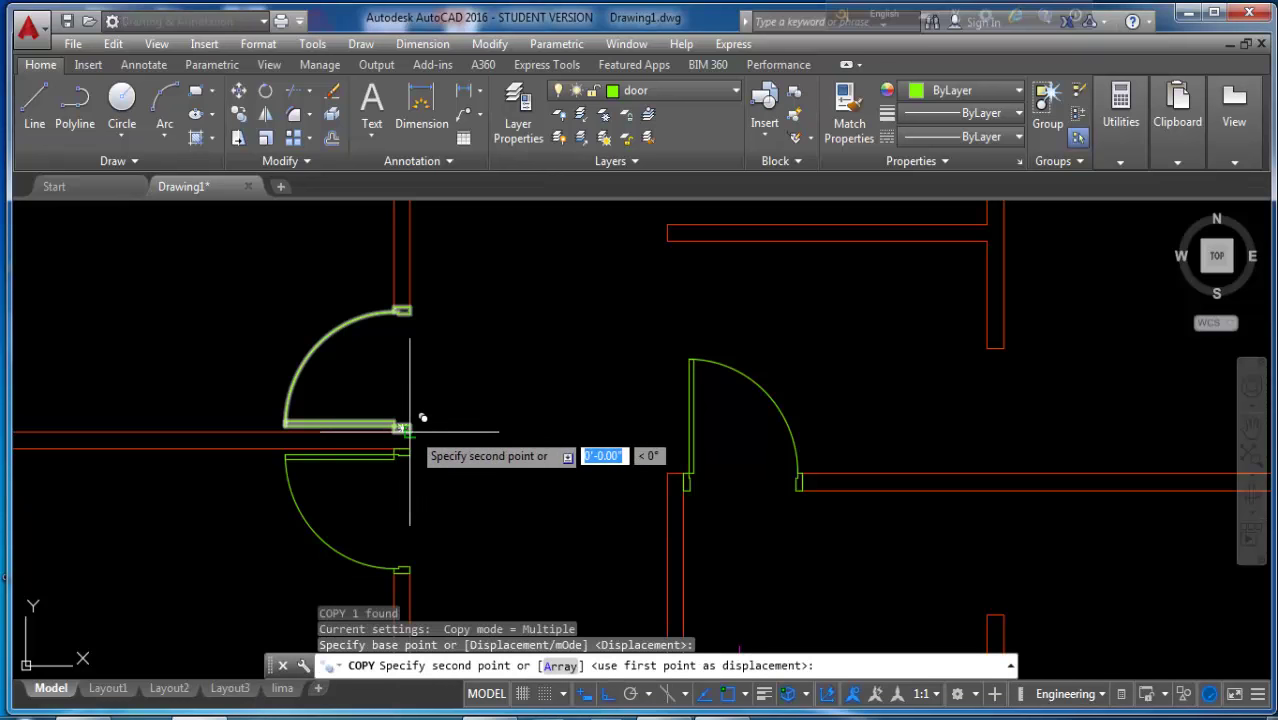
scroll(405, 431, "down", 2)
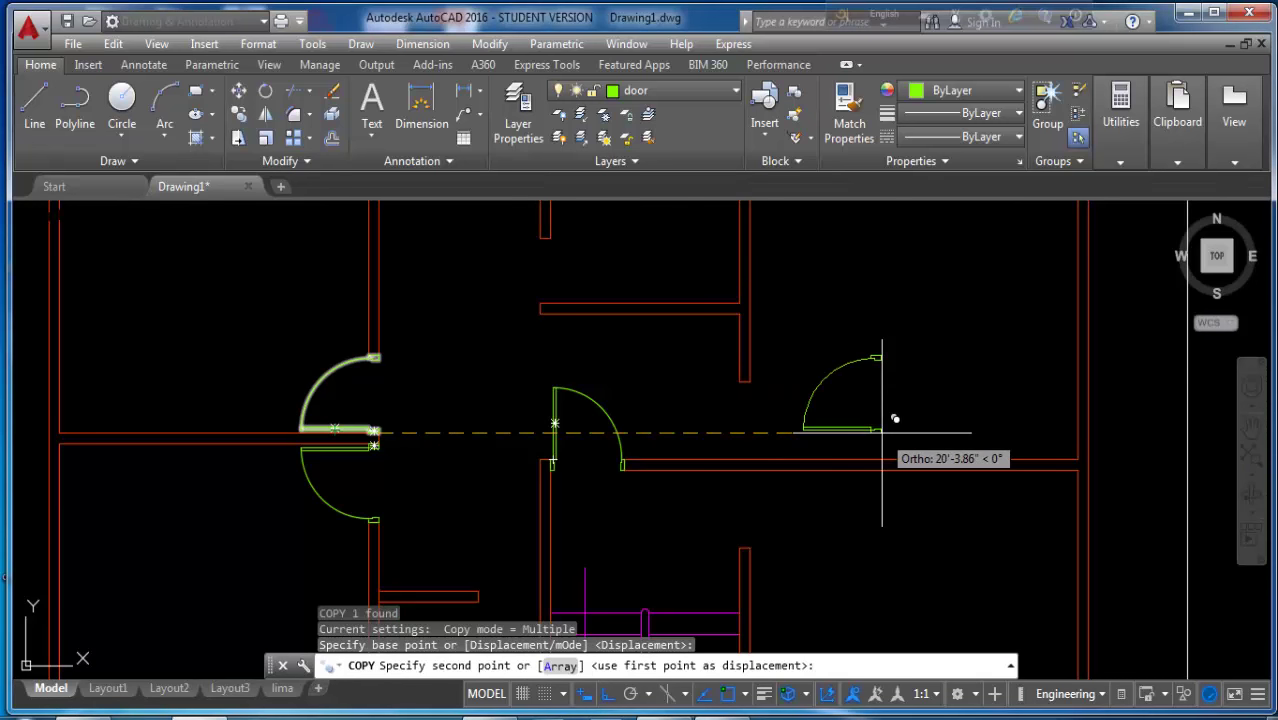
left_click(881, 431)
key("Escape")
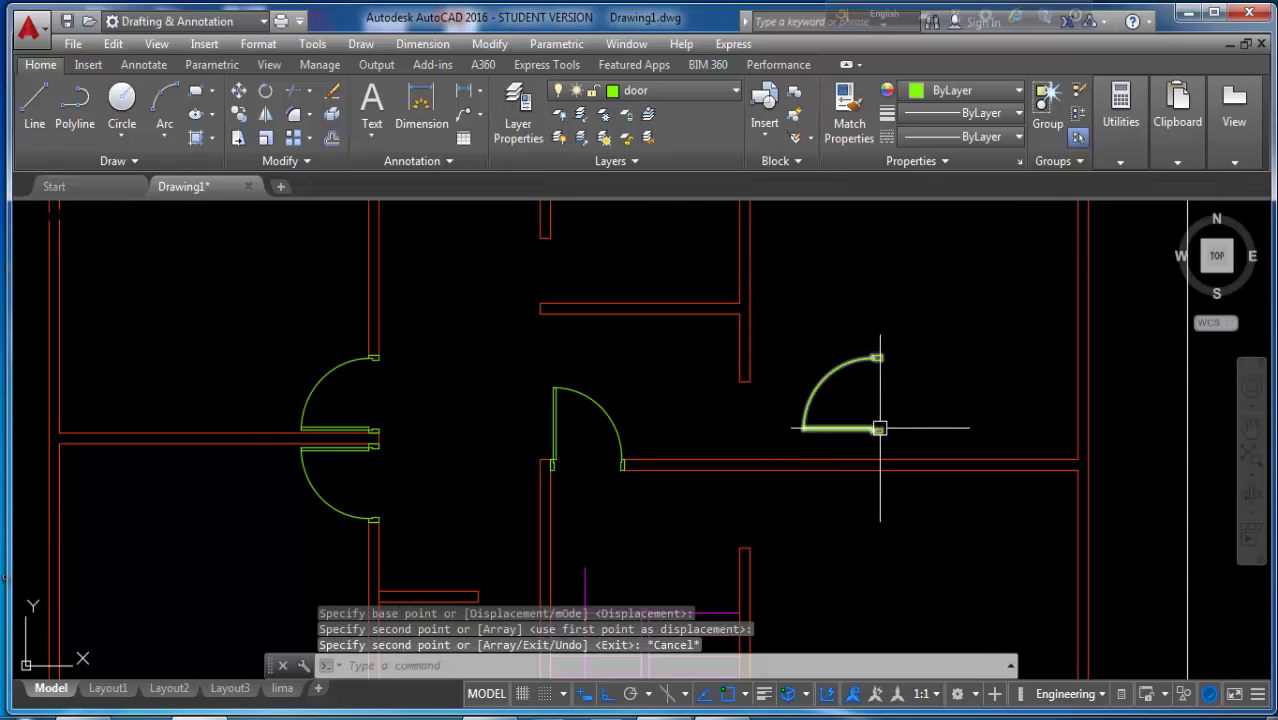
type("MI")
- Mirror the copied door about a vertical line, keeping the source, making an upper-right double door
key("Return")
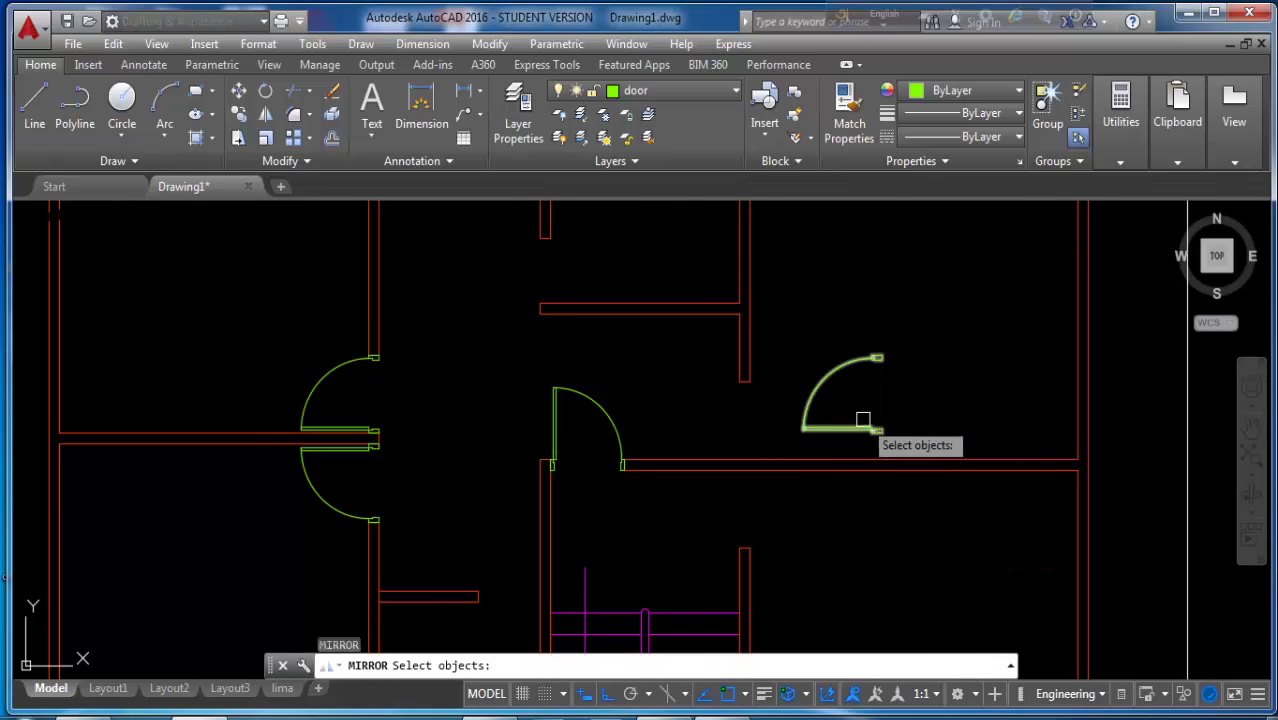
left_click(856, 429)
key("Return")
left_click(896, 358)
left_click(903, 295)
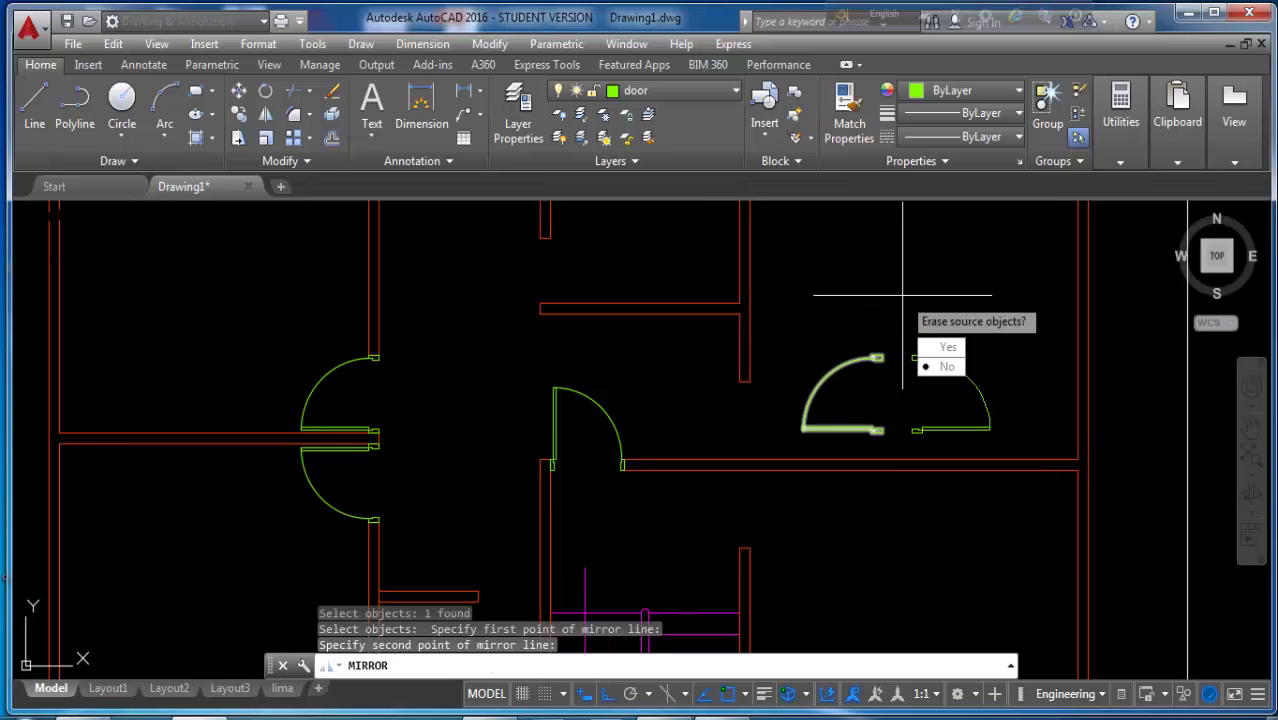
key("Return")
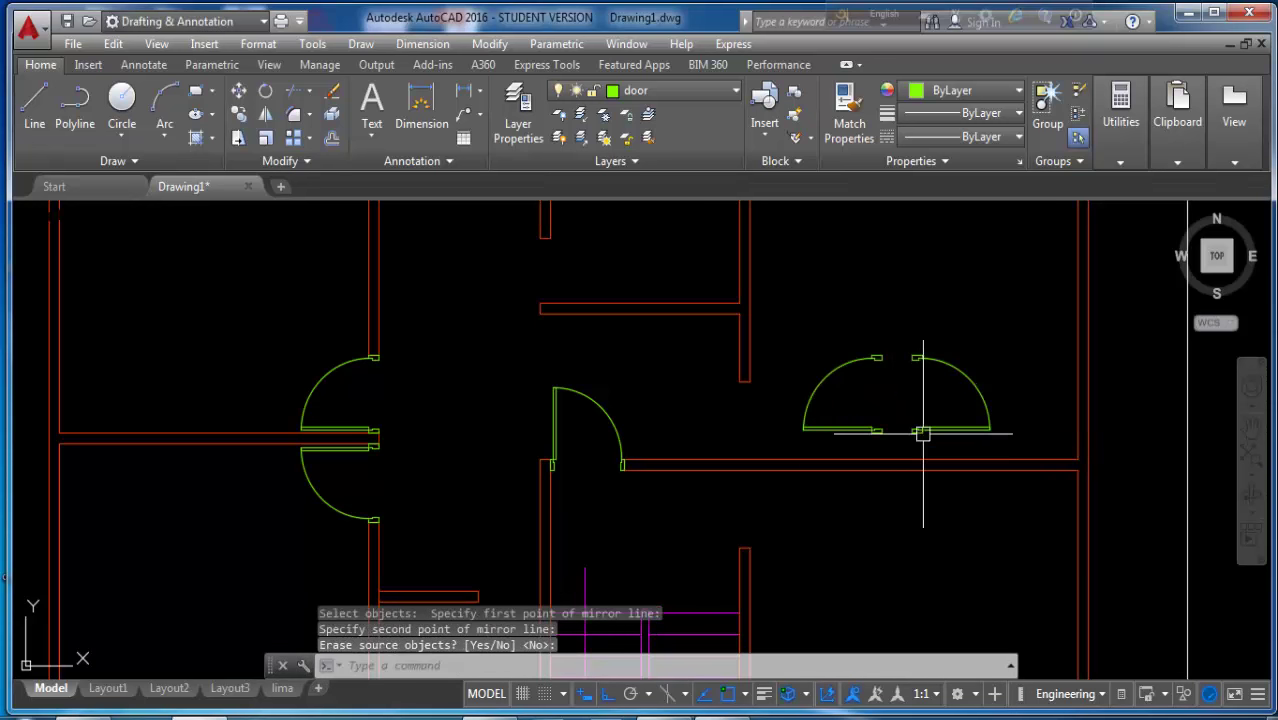
left_click(917, 352)
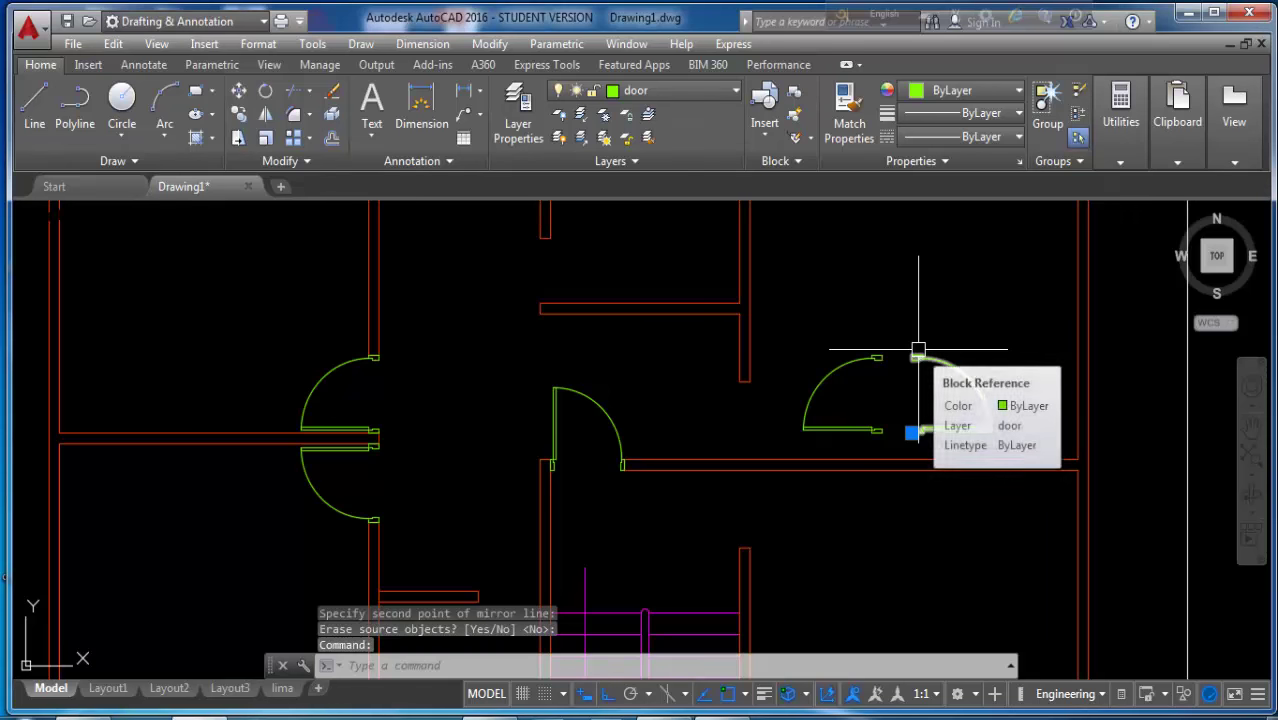
type("co")
key("Return")
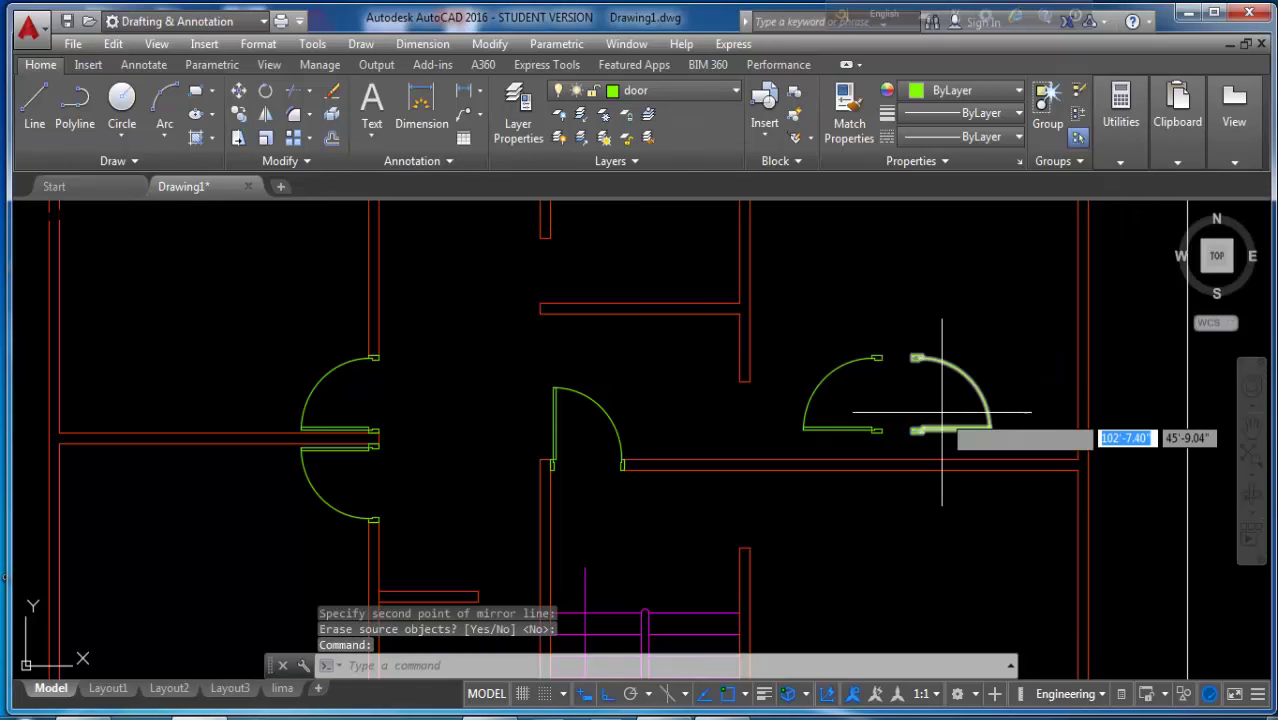
- Copy the mirrored door to the doorway beside the central hall
scroll(917, 352, "up", 2)
left_click(912, 350)
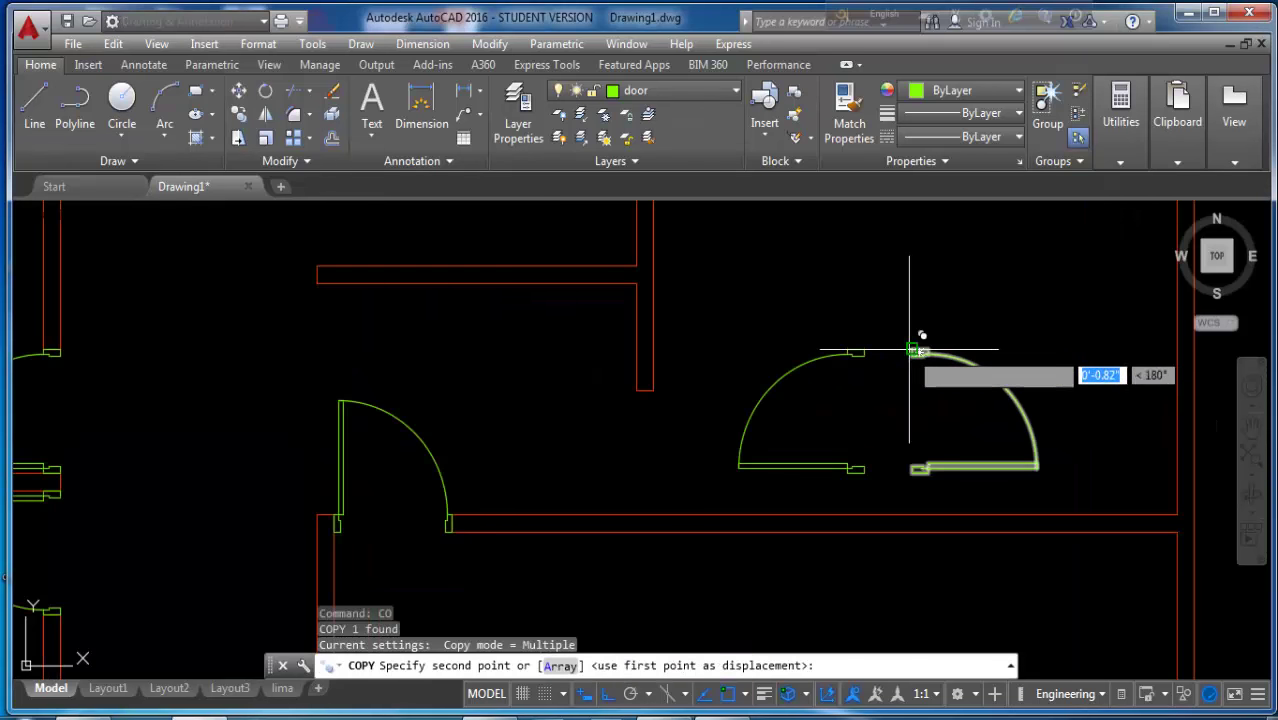
left_click(641, 395)
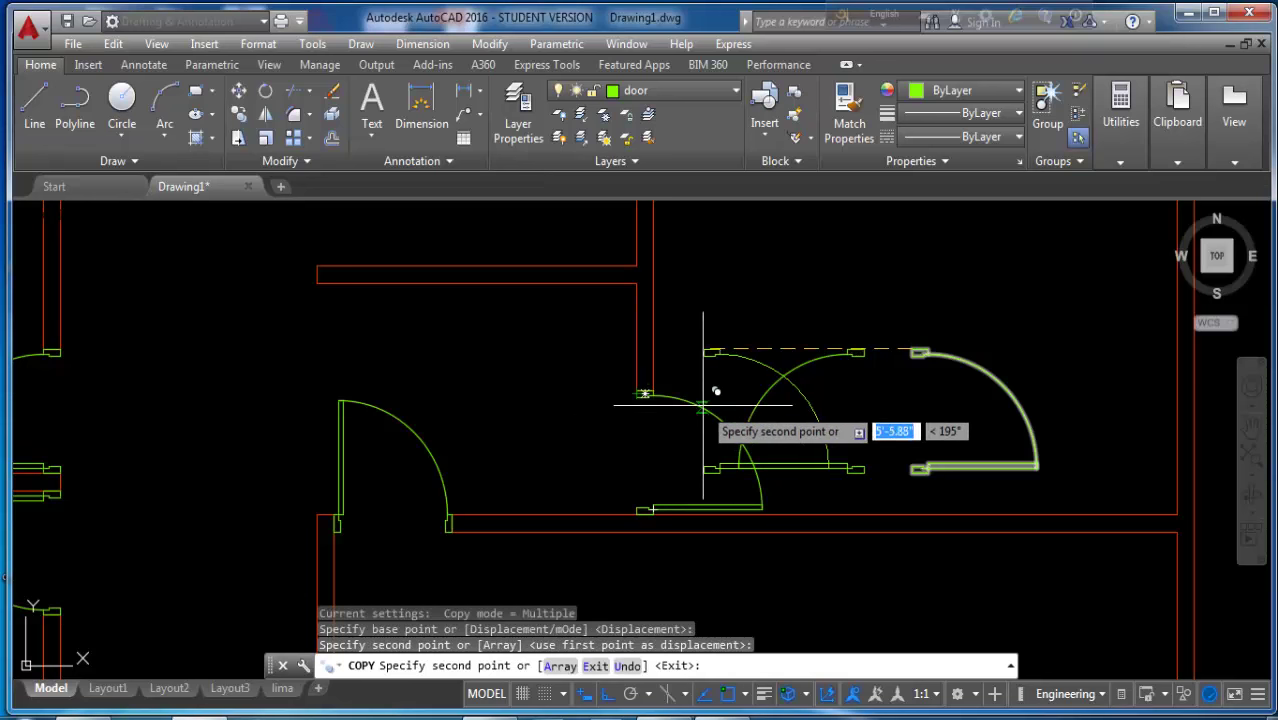
key("Escape")
scroll(642, 463, "down", 2)
scroll(659, 349, "down", 2)
scroll(659, 349, "up", 2)
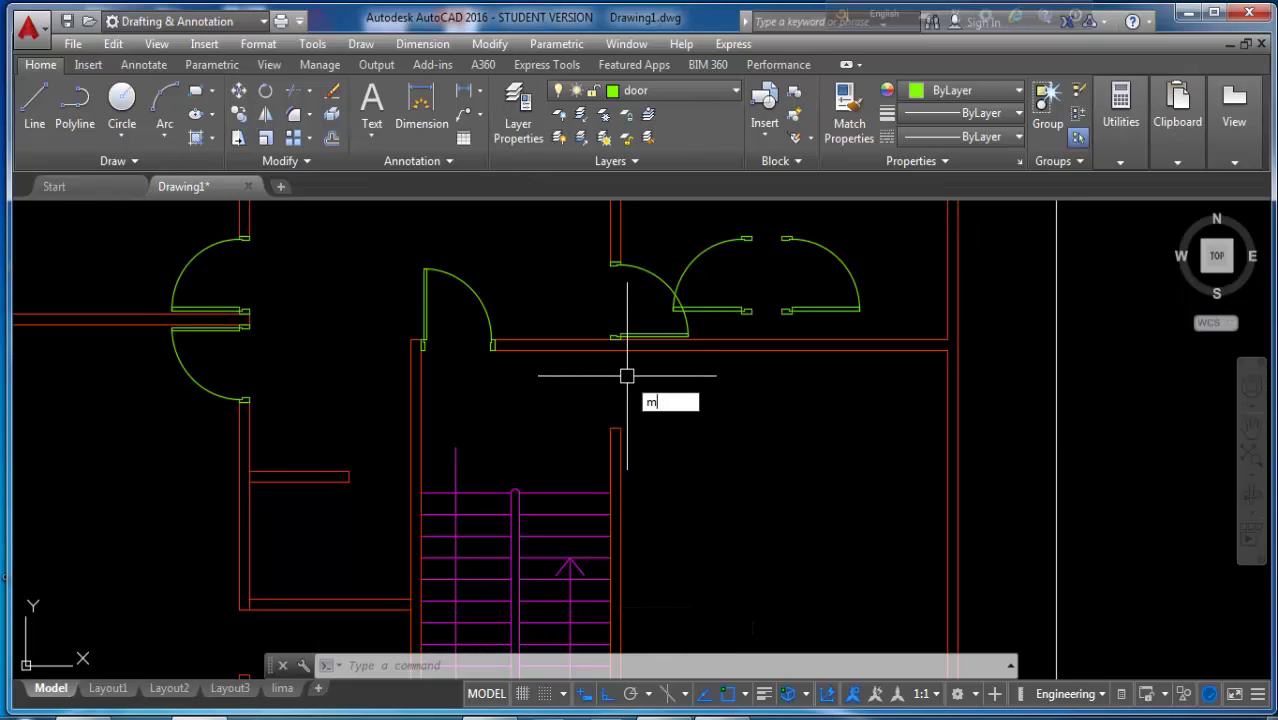
- Mirror the new door across the wall, keeping the original, forming a double door
key("Return")
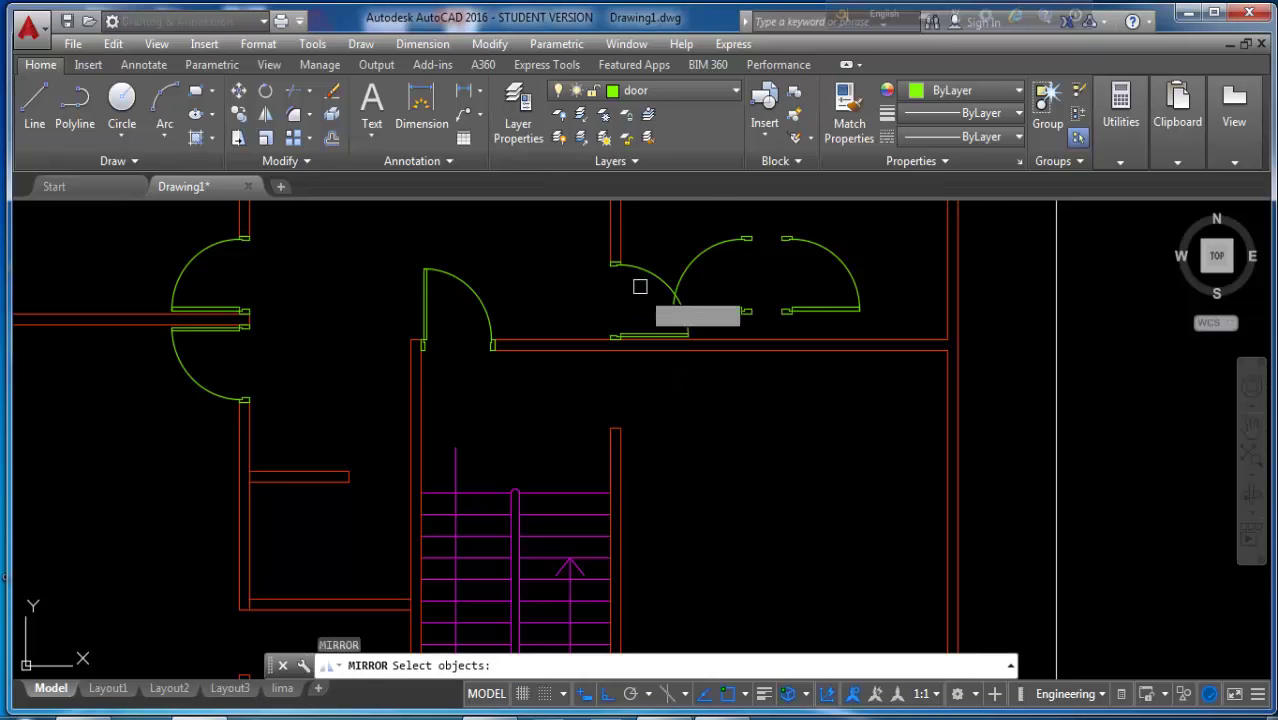
left_click(633, 285)
key("Return")
scroll(500, 345, "up", 4)
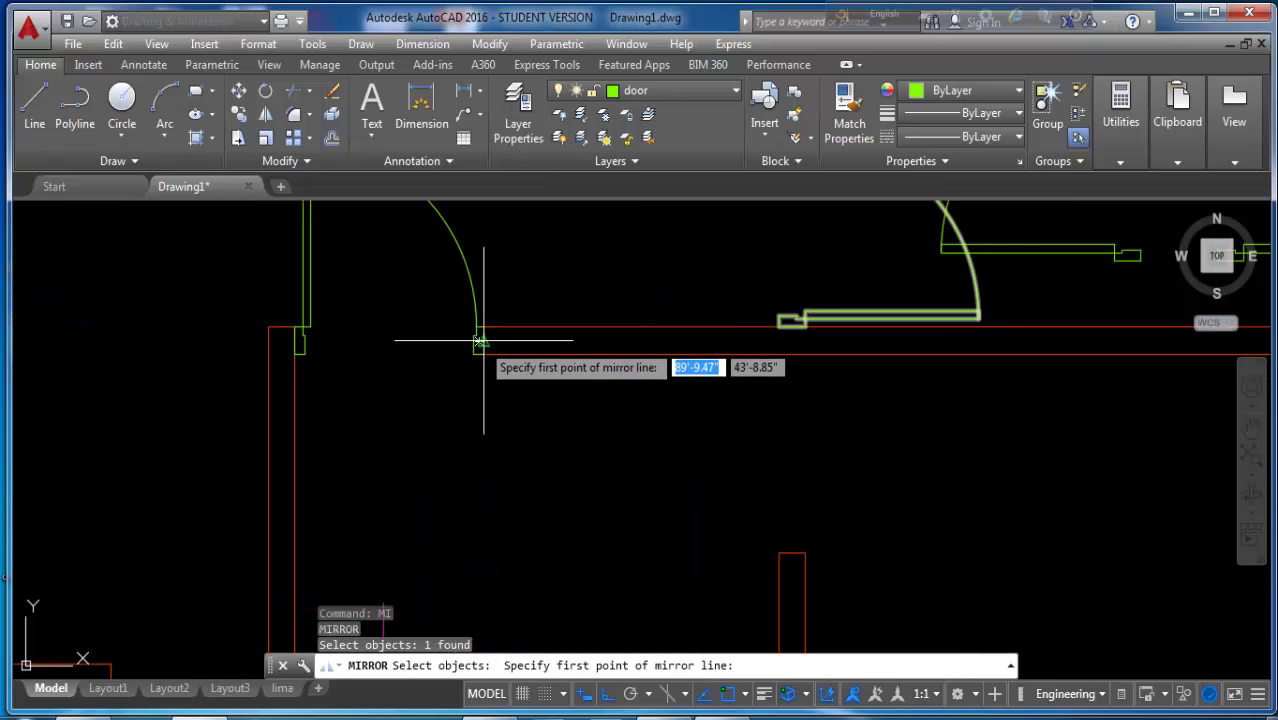
left_click(479, 341)
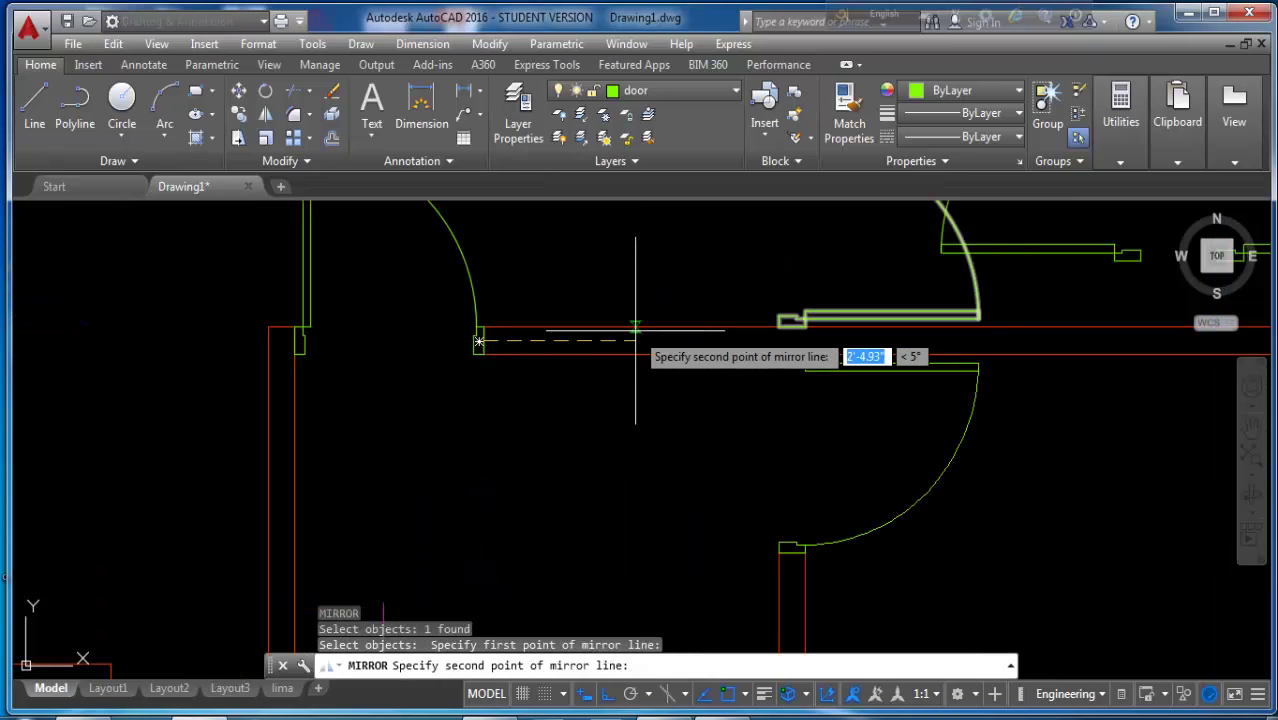
left_click(1120, 345)
key("Return")
scroll(742, 405, "down", 3)
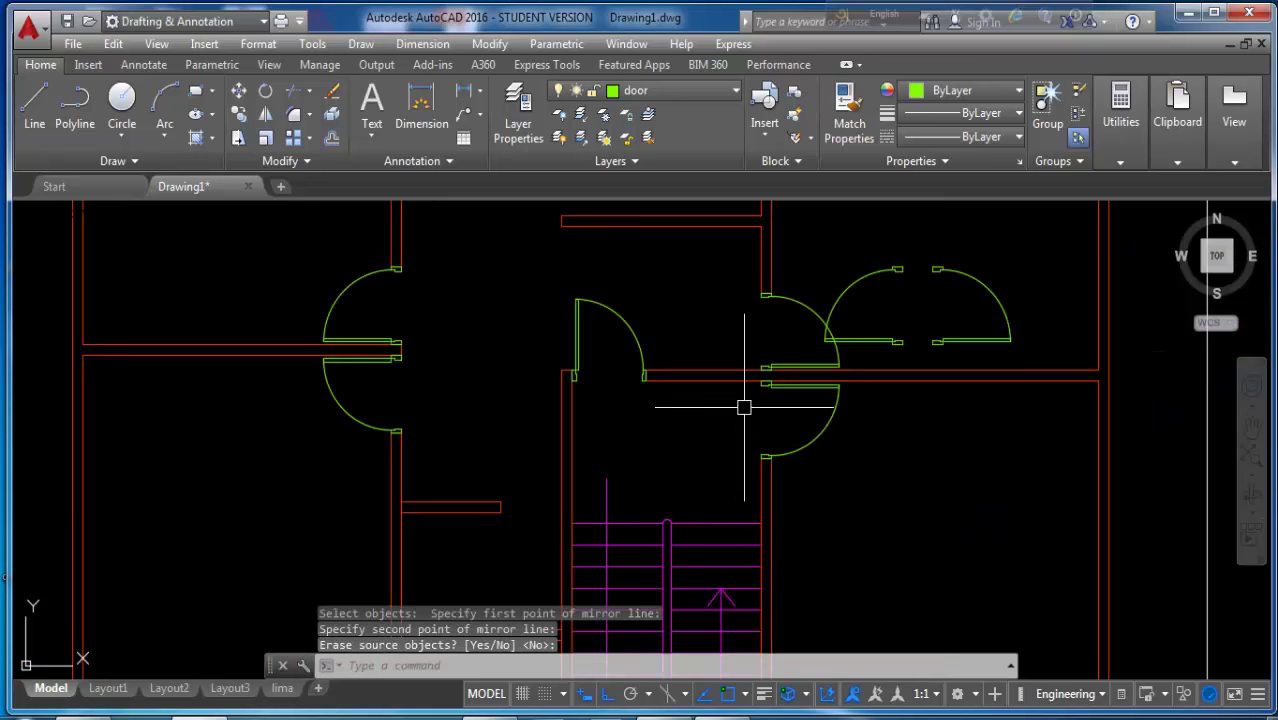
scroll(807, 428, "down", 1)
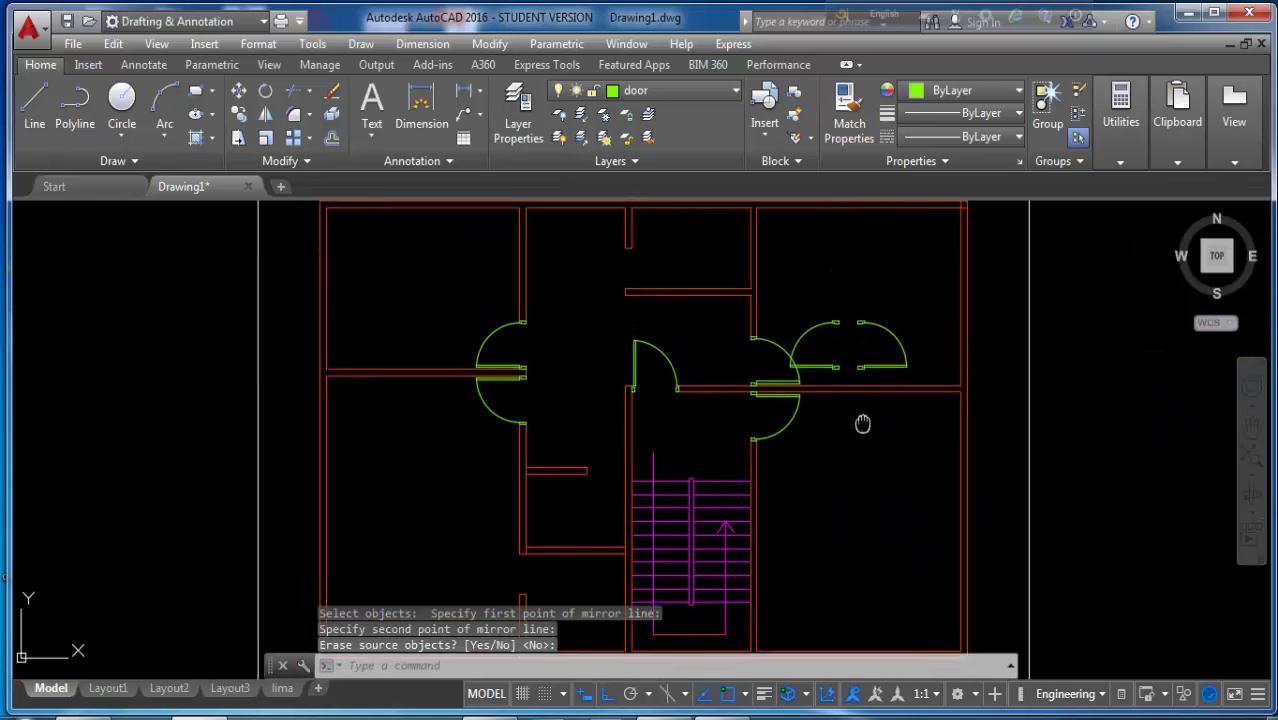
scroll(849, 410, "down", 2)
scroll(849, 410, "up", 3)
- Delete both leaves of the upper-right room's double door
key("Return")
left_click(850, 360)
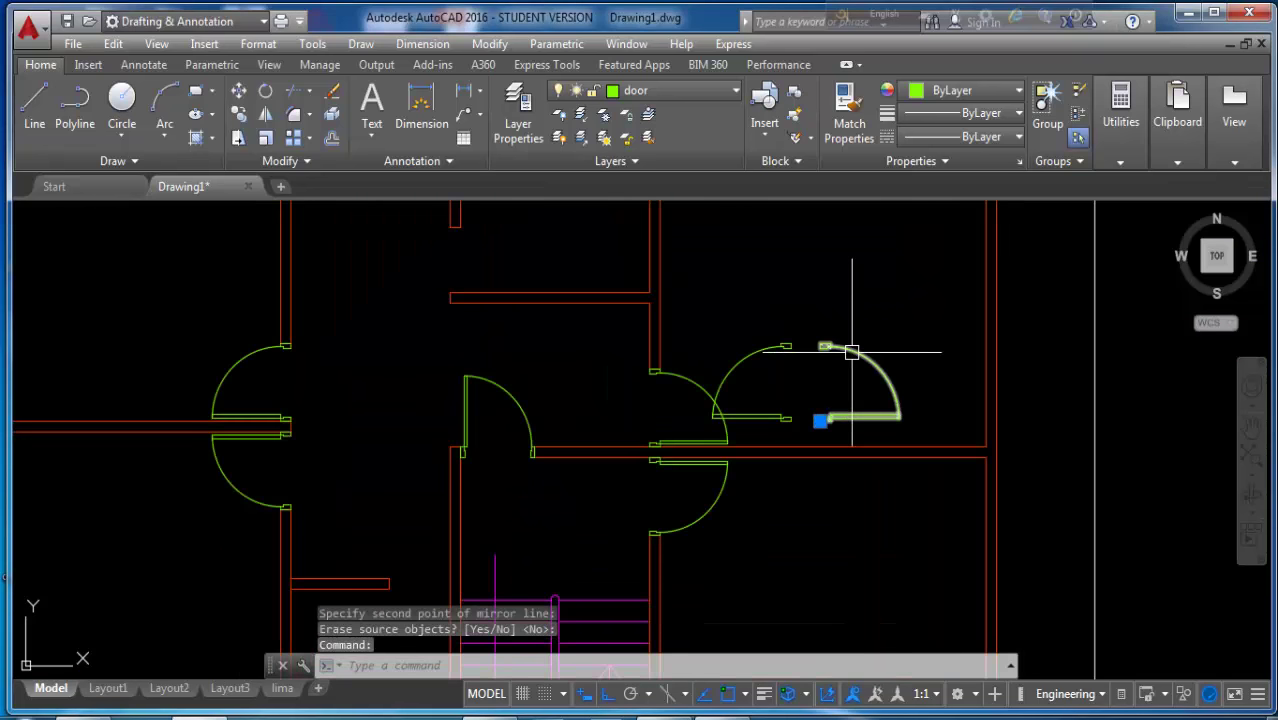
scroll(850, 360, "down", 1)
key("Delete")
scroll(776, 408, "down", 2)
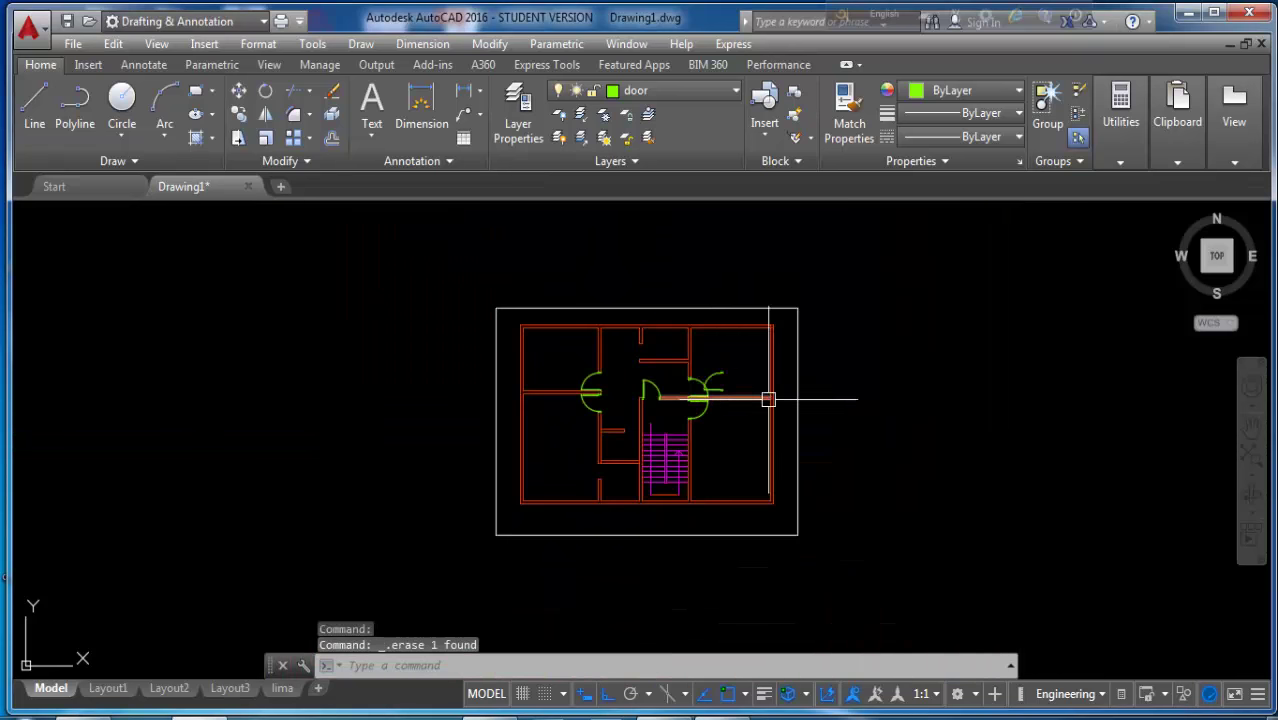
scroll(765, 400, "up", 4)
left_click(705, 346)
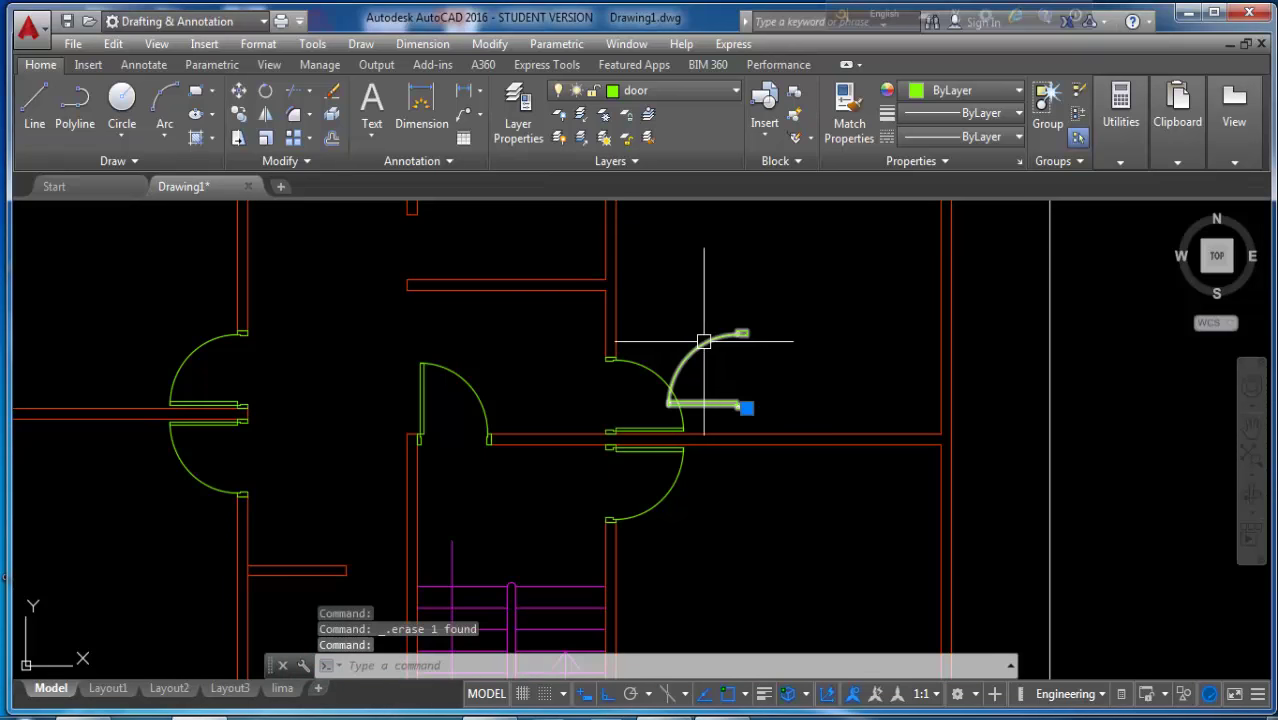
key("Delete")
scroll(705, 350, "down", 4)
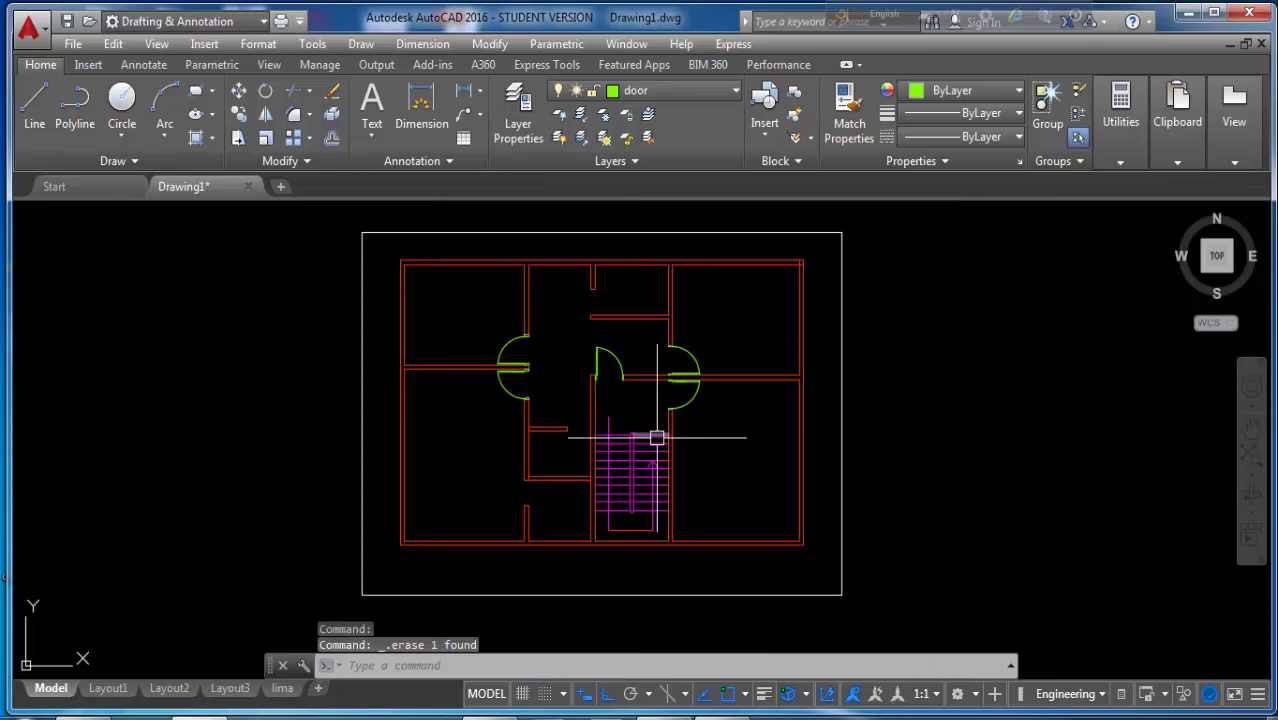
scroll(656, 437, "up", 2)
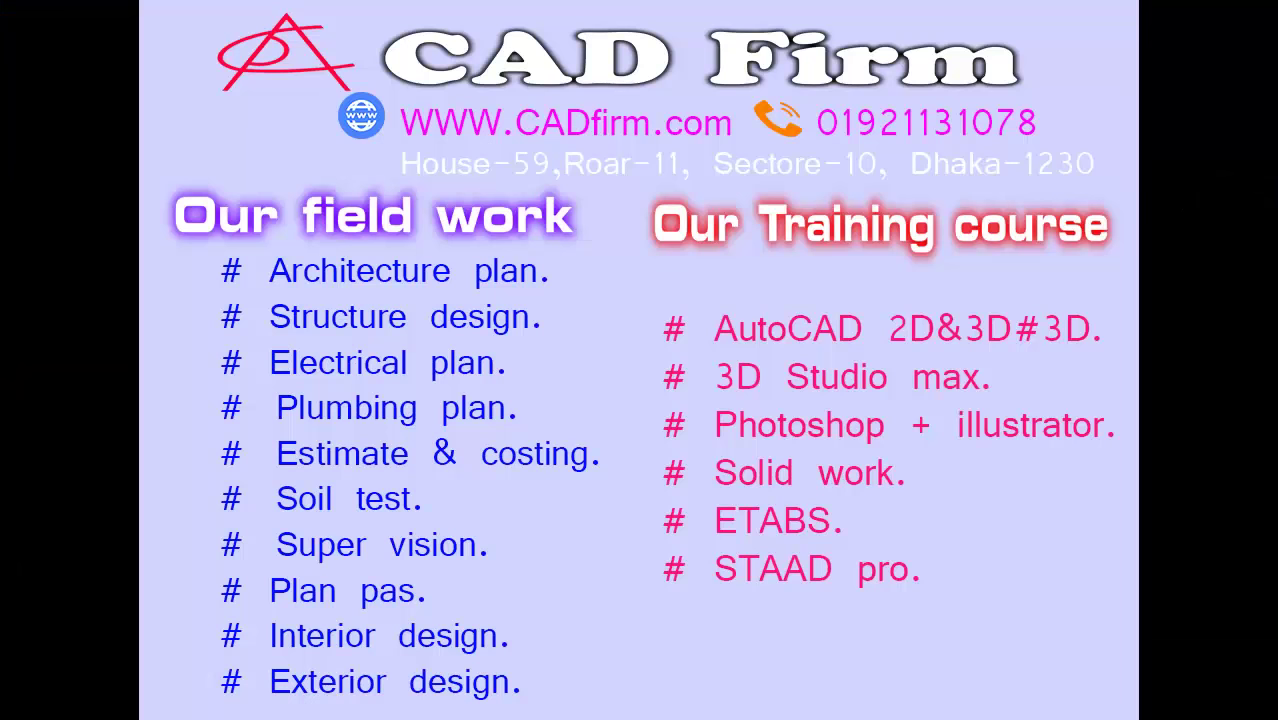